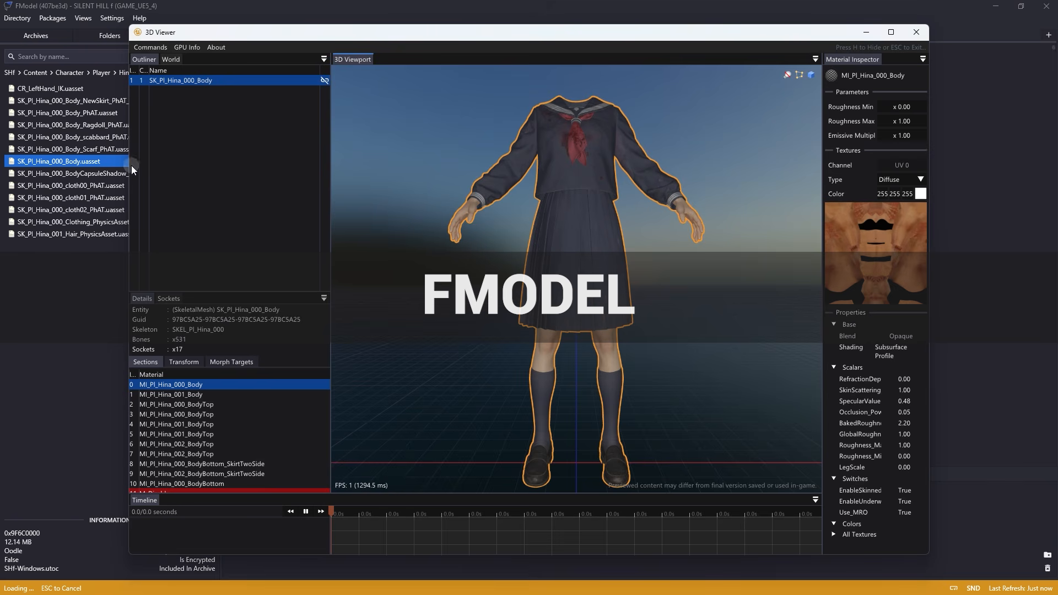
drag(466, 207, 656, 210)
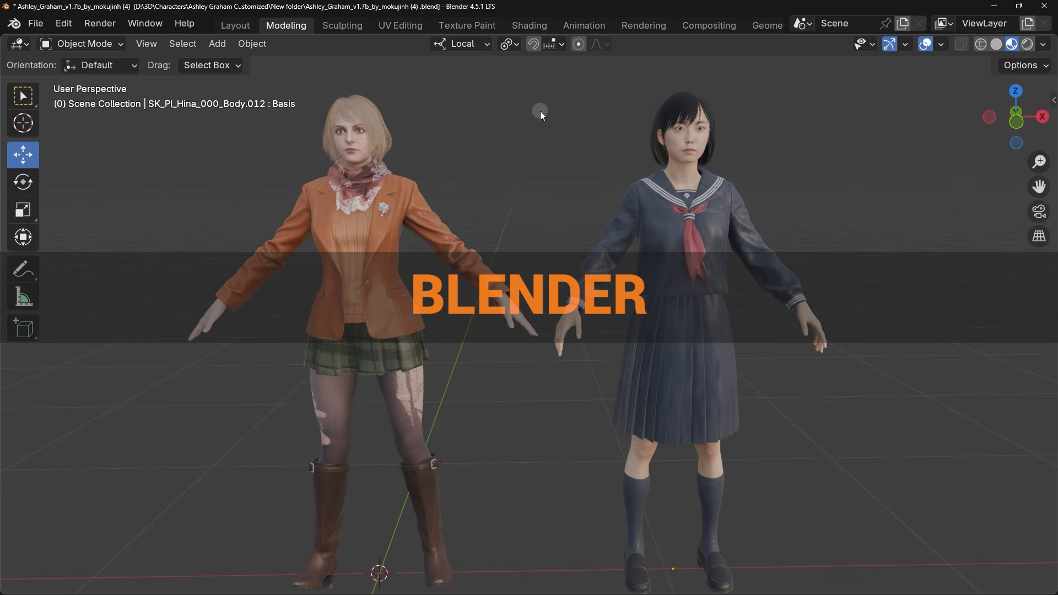
click(688, 335)
drag(488, 112, 289, 191)
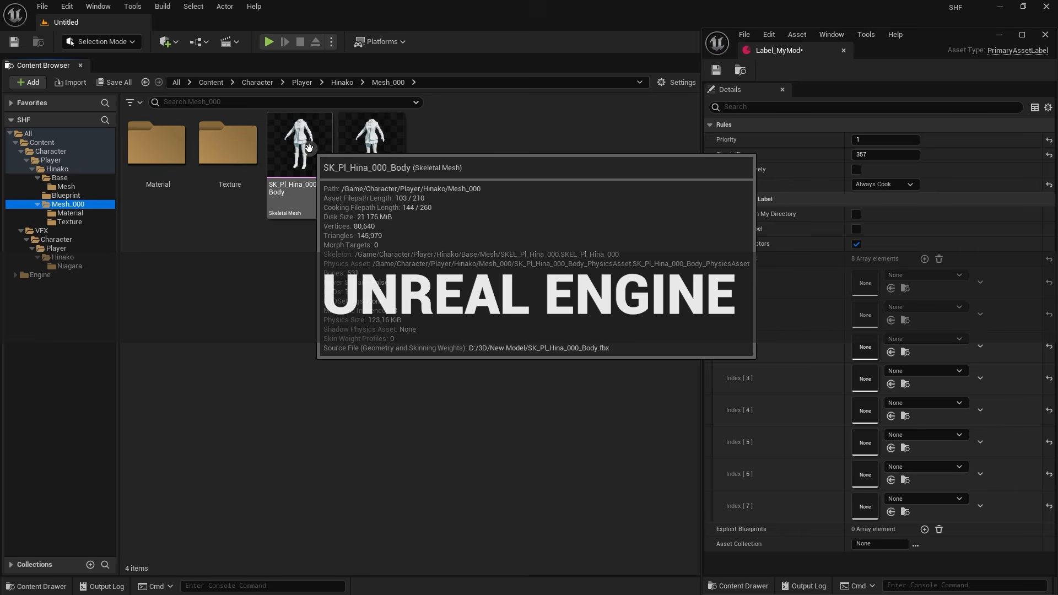
drag(300, 160, 866, 283)
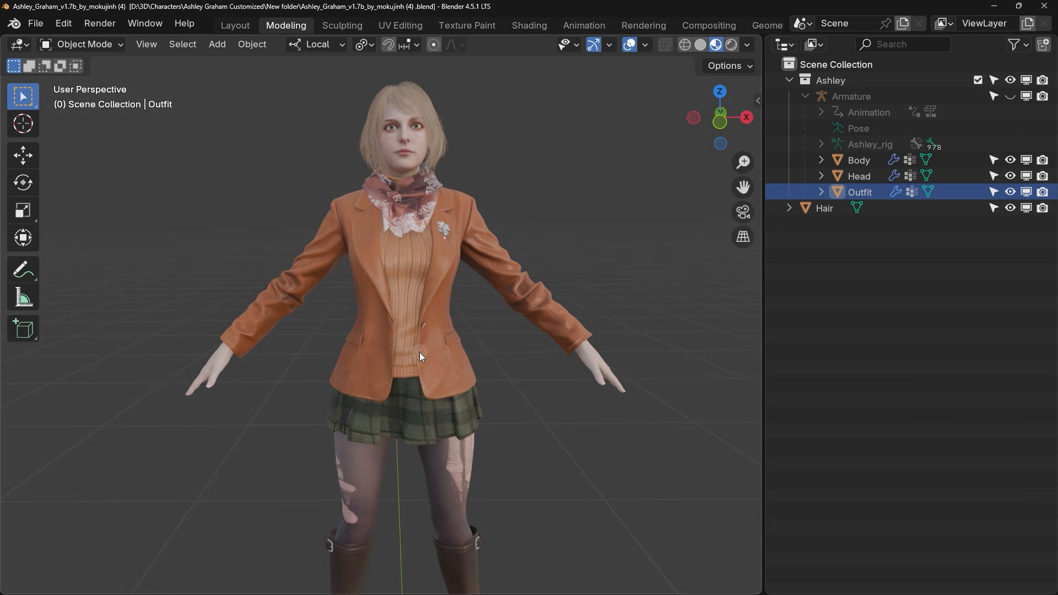
mouse_move(419, 352)
middle_down()
mouse_move(642, 353)
mouse_move(12, 348)
mouse_move(417, 346)
middle_up()
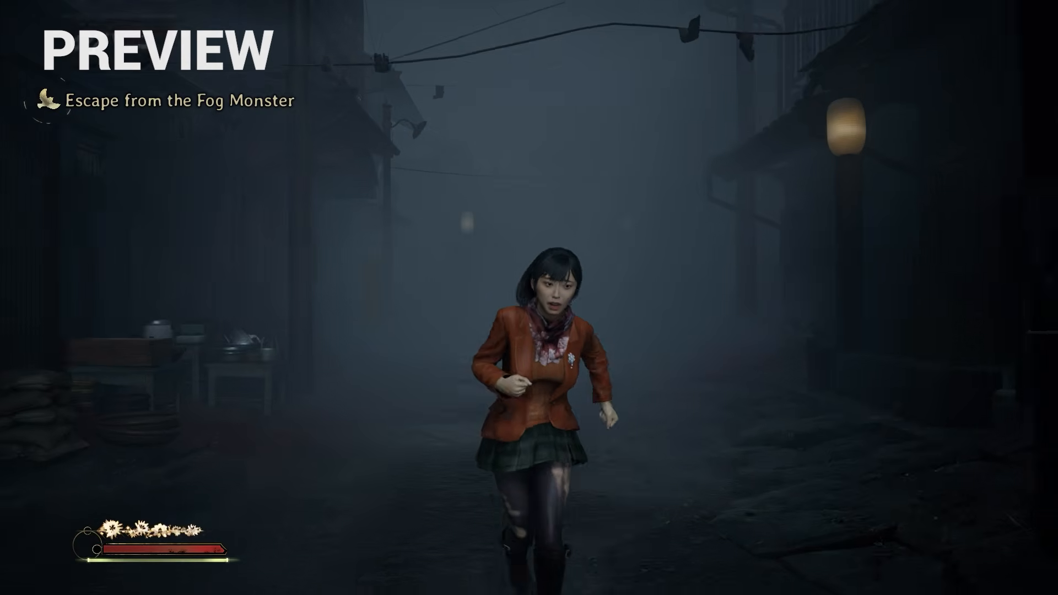
key(shift+s)
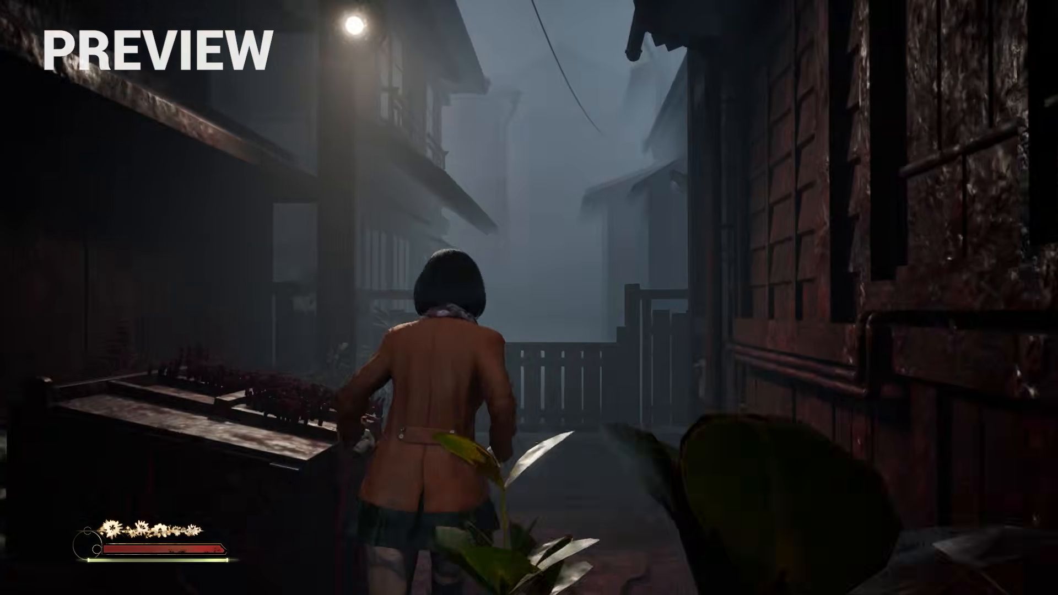
key(shift+w)
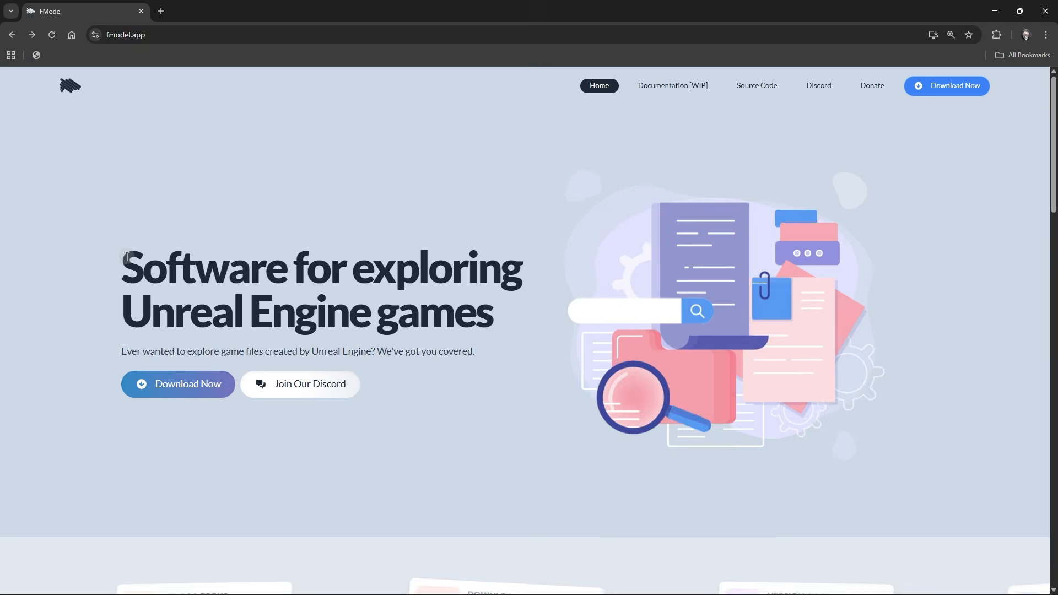
Download FModel from the fmodel.app home page
drag(118, 255, 495, 306)
click(495, 306)
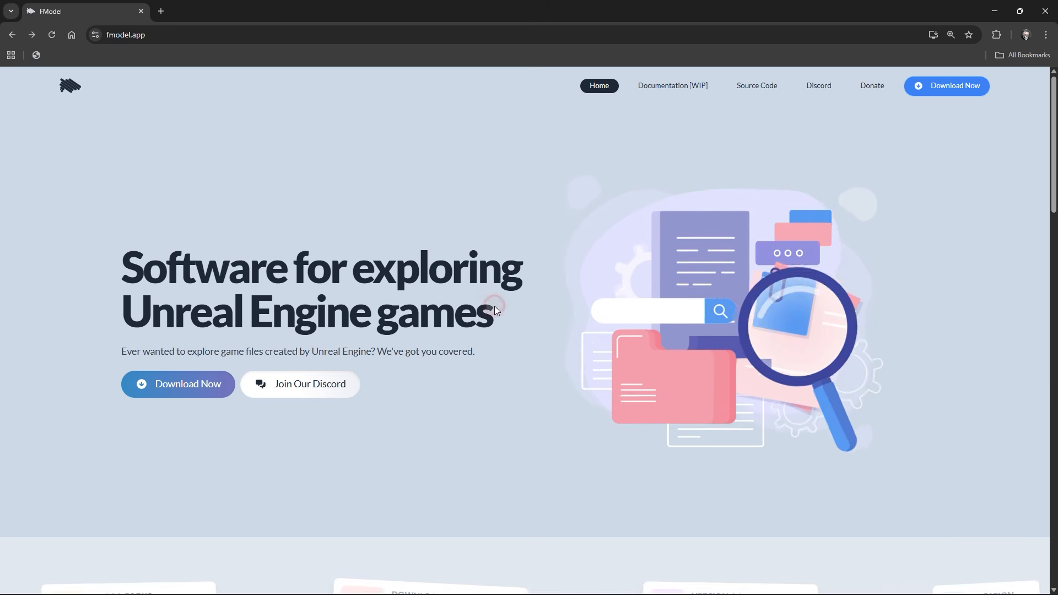
click(207, 384)
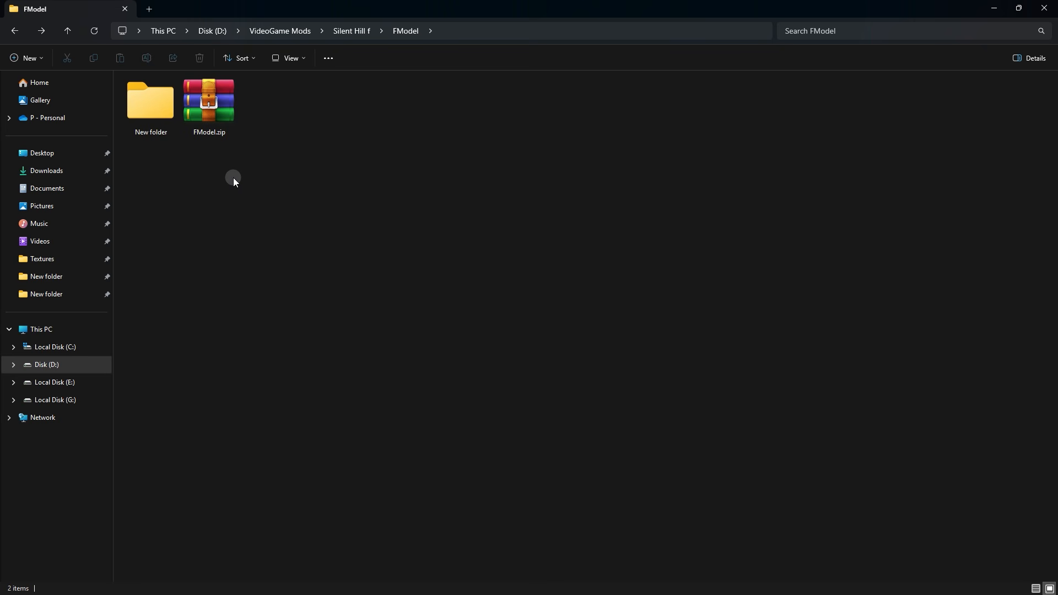
Extract FModel.exe from the FModel.zip archive into New folder in the Silent Hill f FModel directory
click(224, 116)
double_click(223, 118)
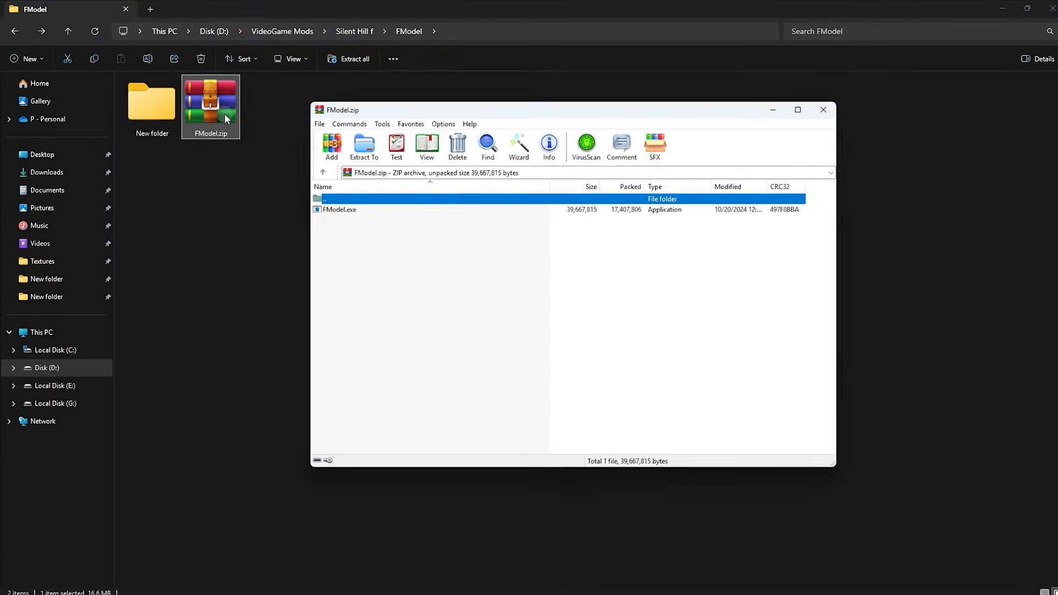
click(365, 236)
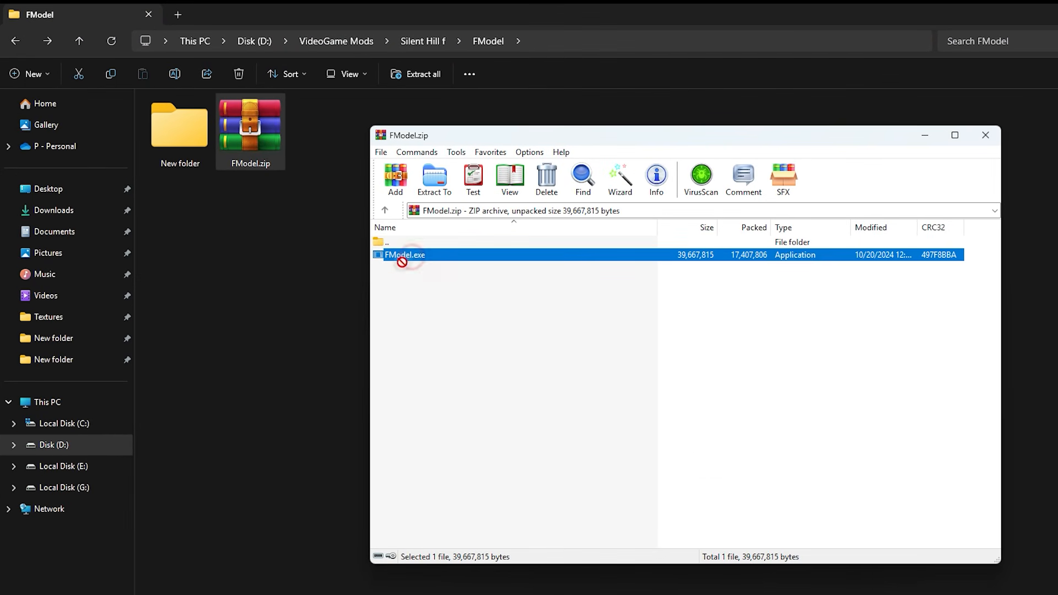
drag(255, 239, 188, 140)
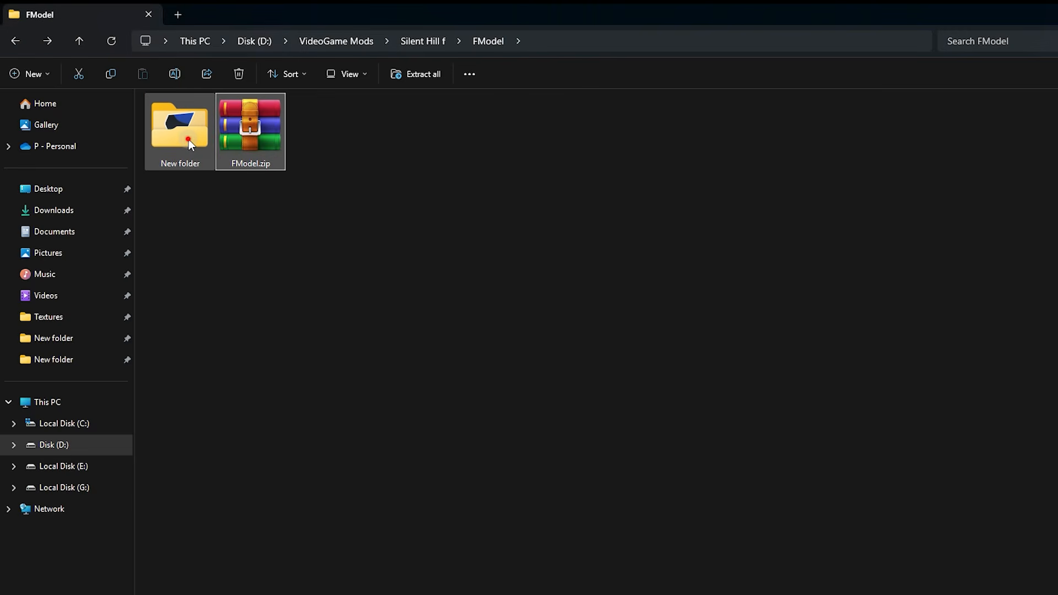
Open New folder and launch the extracted FModel.exe
click(176, 124)
double_click(181, 138)
click(181, 137)
double_click(187, 150)
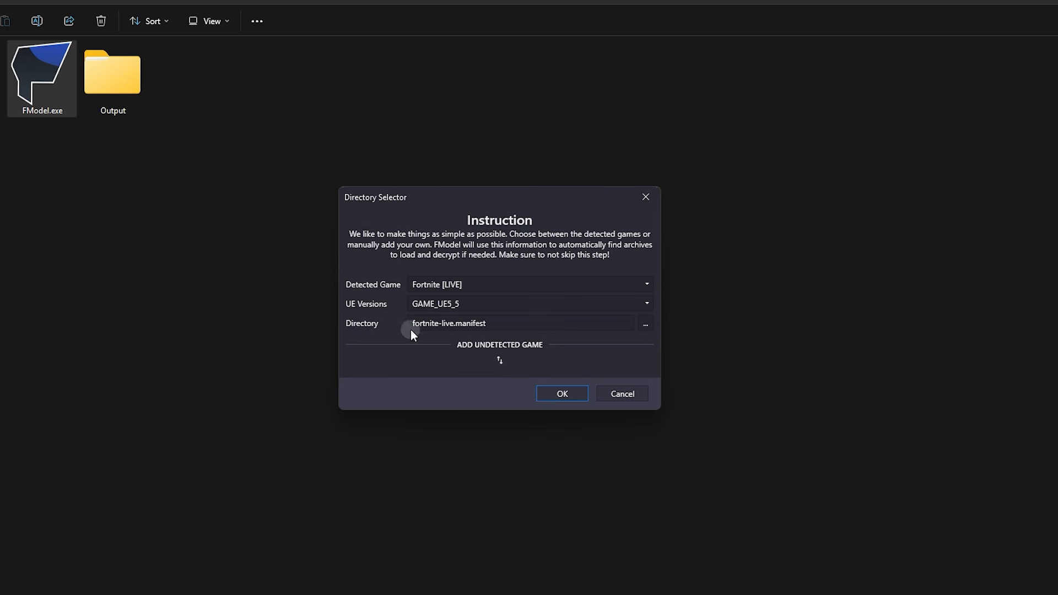
Set the game directory to C:\Games\Silent Hill f in the Directory Selector
click(645, 326)
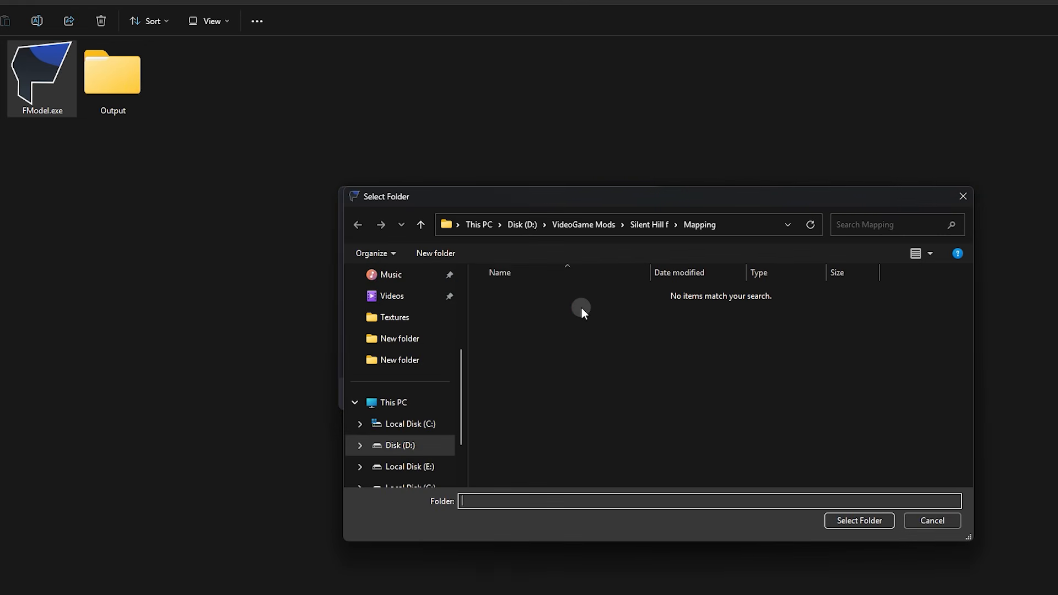
click(442, 423)
double_click(527, 312)
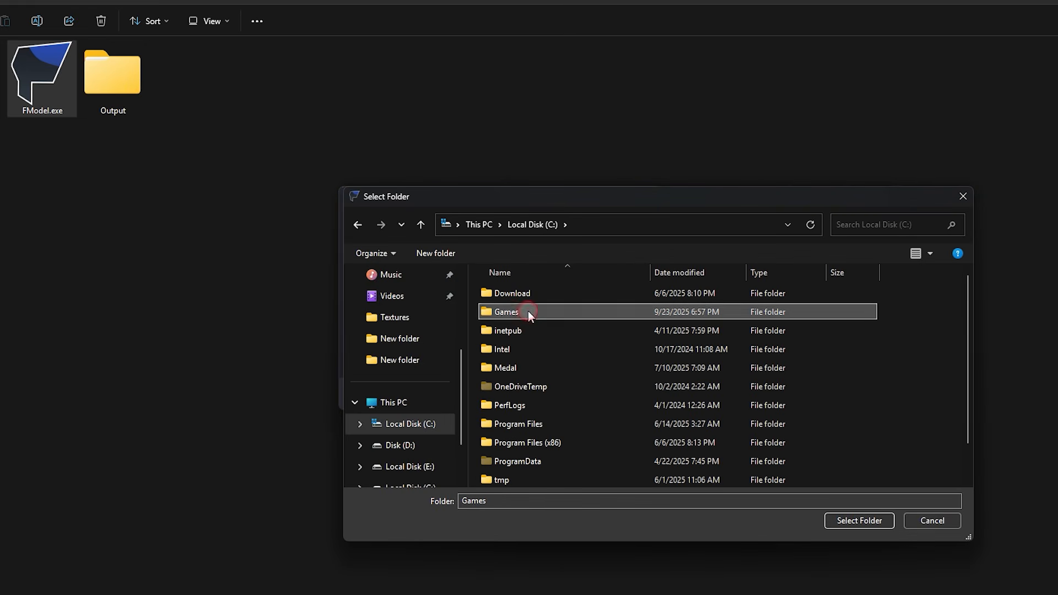
click(532, 313)
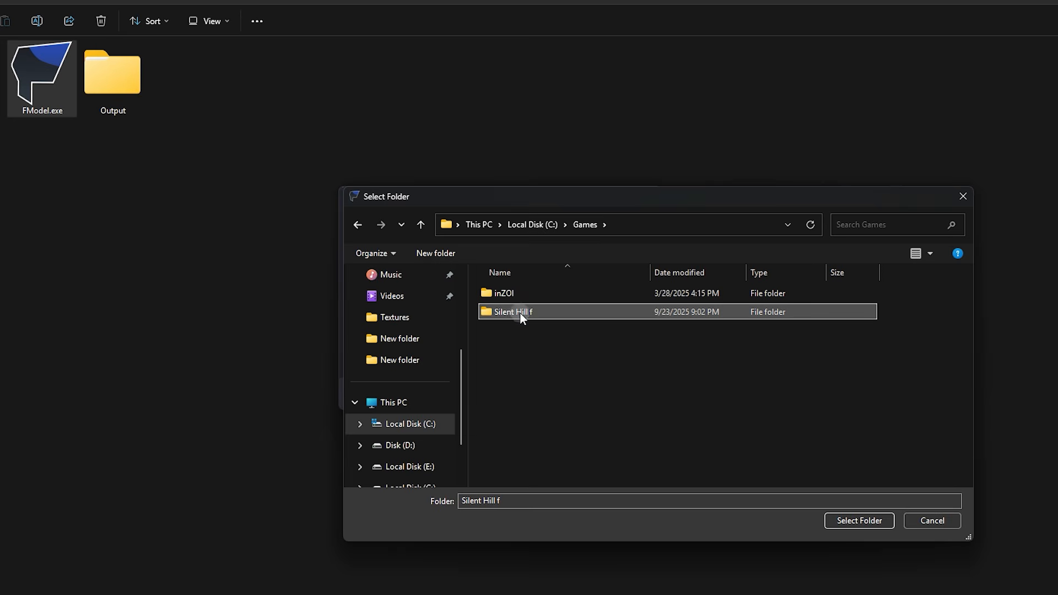
double_click(541, 312)
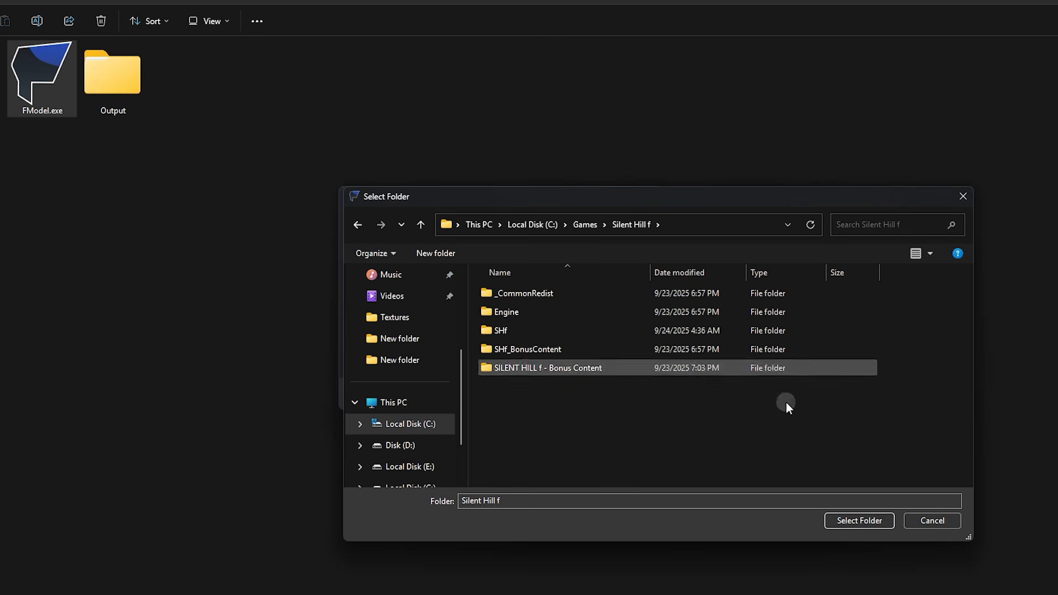
click(845, 520)
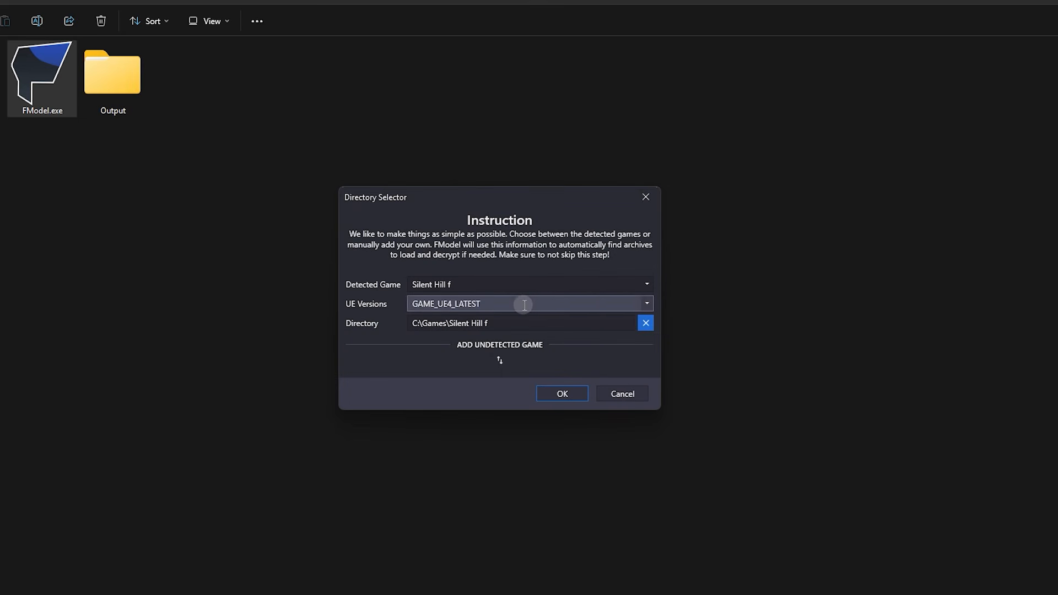
Set the Unreal Engine version to GAME_UE5_4 and confirm the directory settings
click(648, 305)
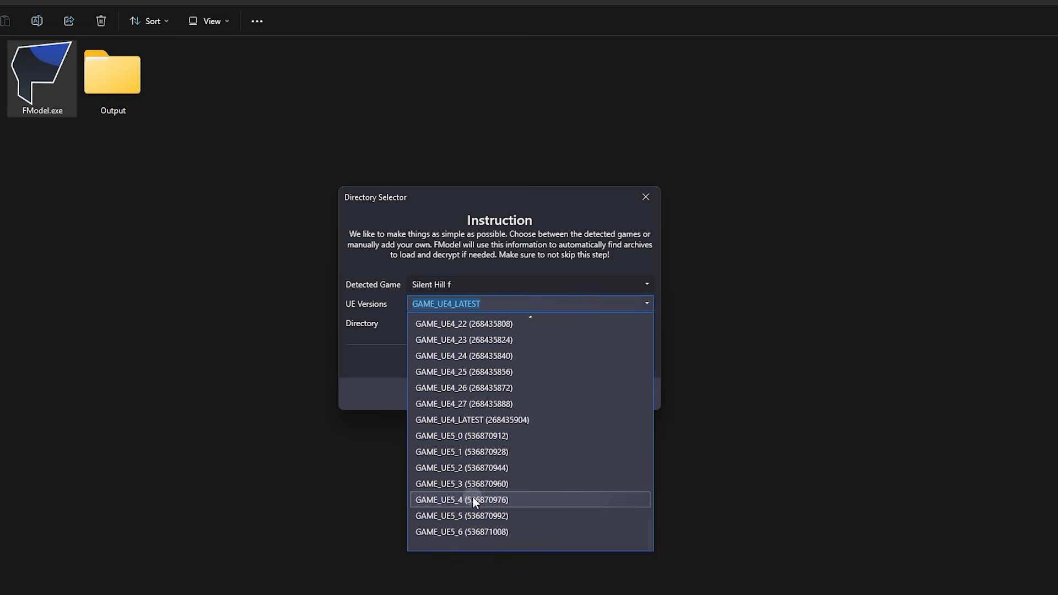
click(519, 499)
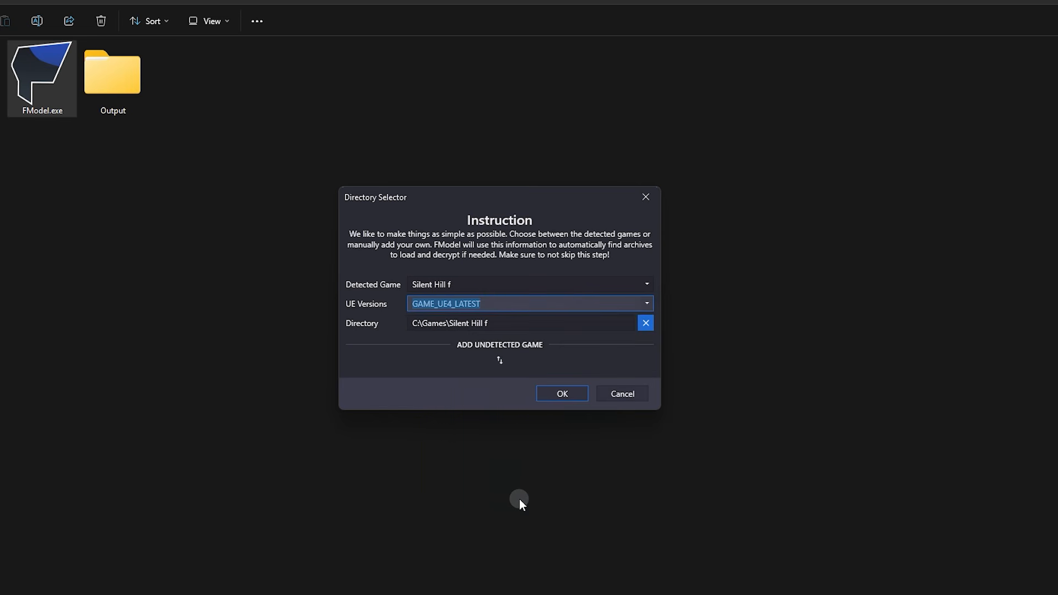
click(563, 394)
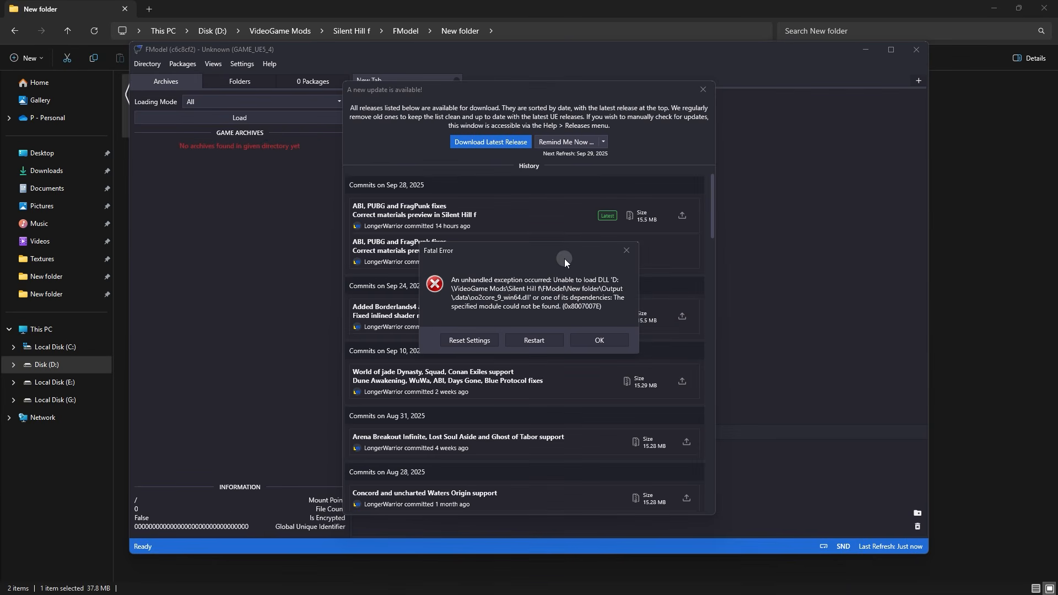
Dismiss the fatal error and update FModel to the latest release, version 407be3d
click(600, 340)
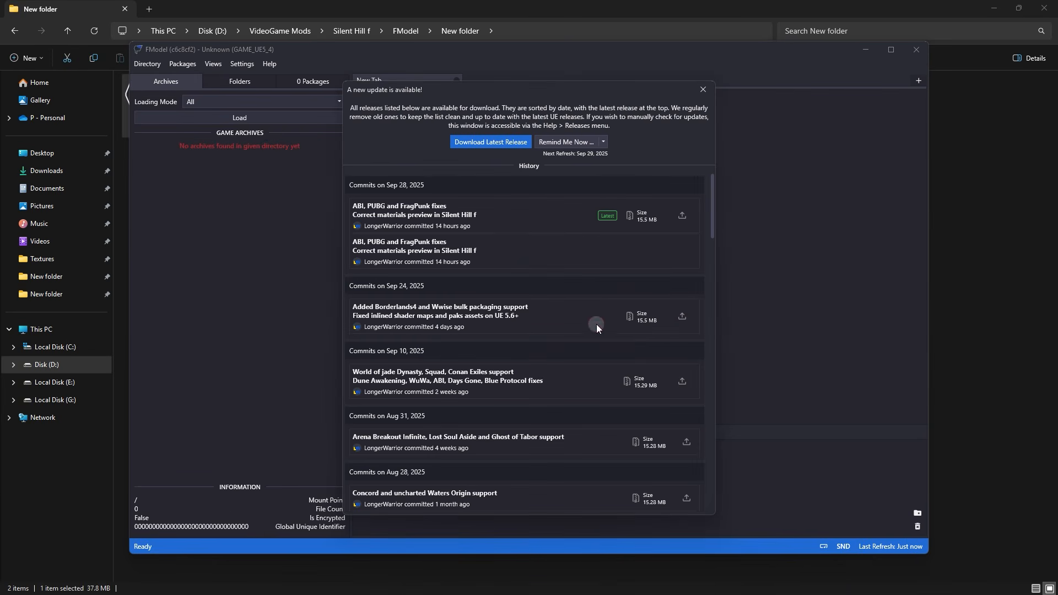
click(485, 144)
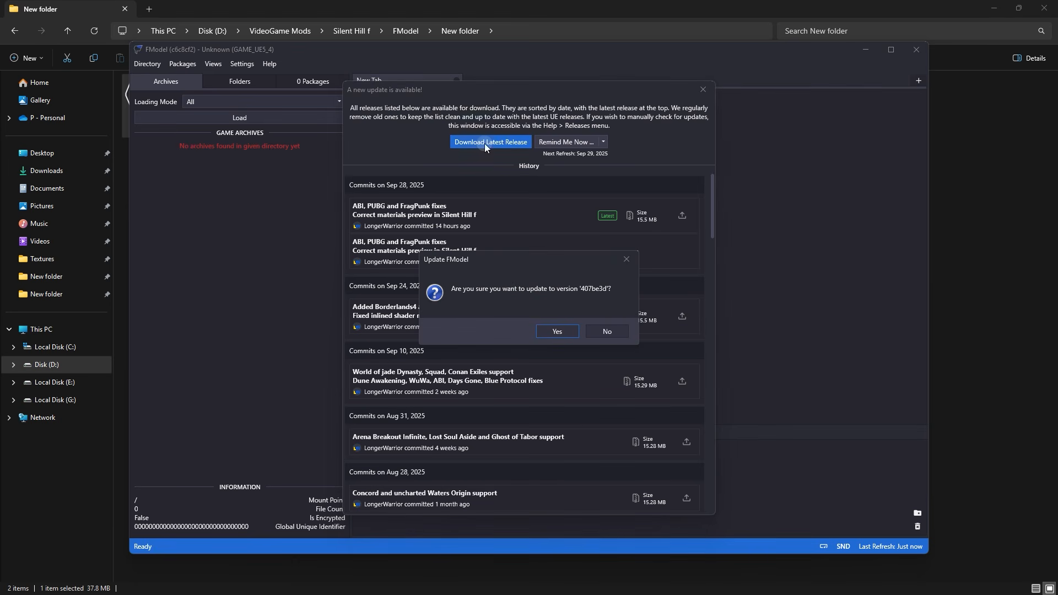
click(553, 329)
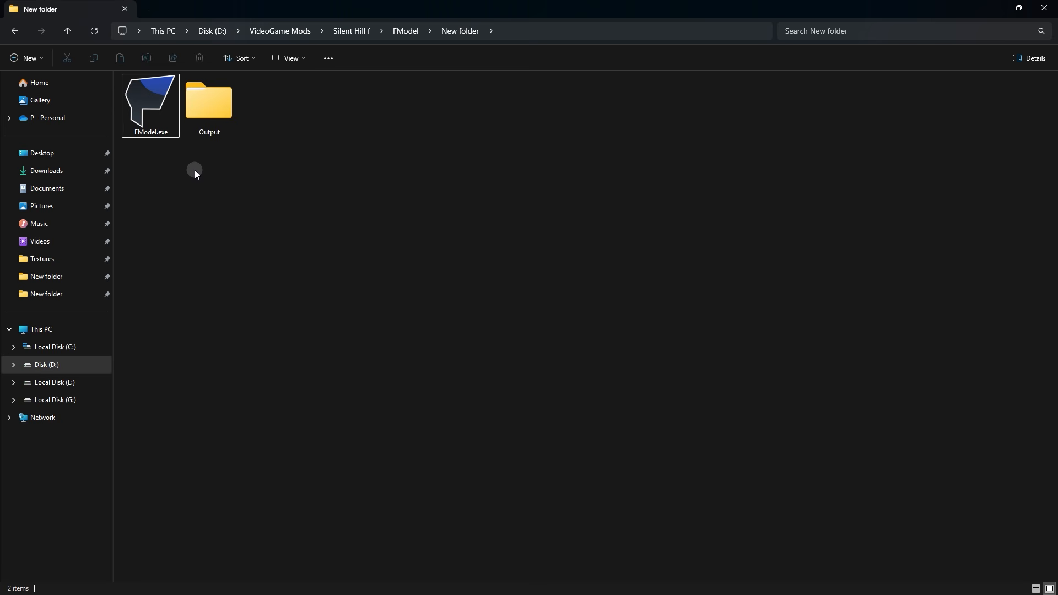
Relaunch the updated FModel.exe and maximize its window
click(162, 113)
double_click(162, 112)
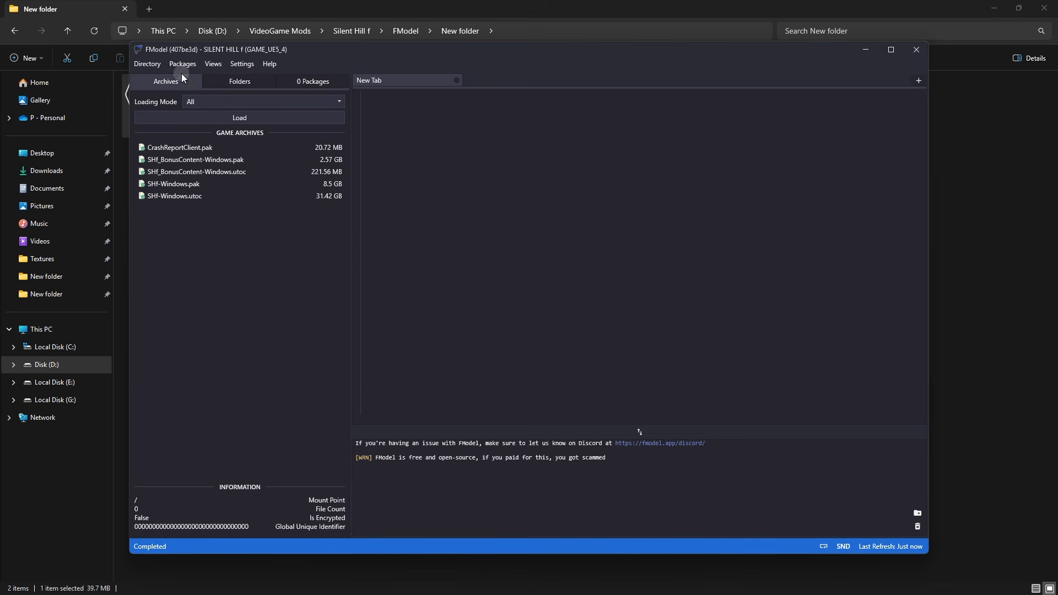
click(889, 50)
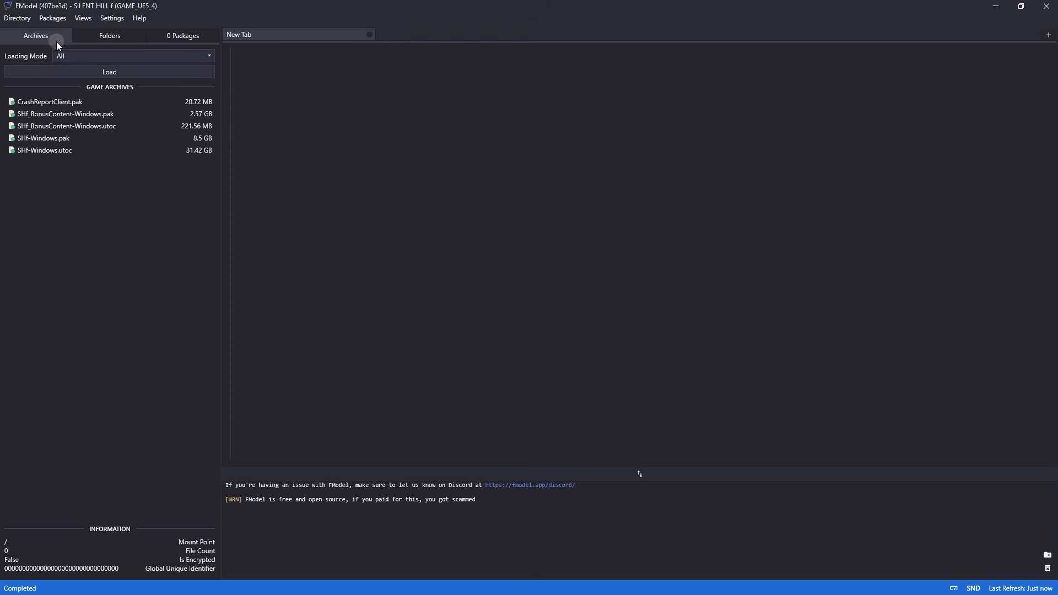
Reopen the Directory Selector to check the detected game, engine version and directory, and accept the settings
click(16, 20)
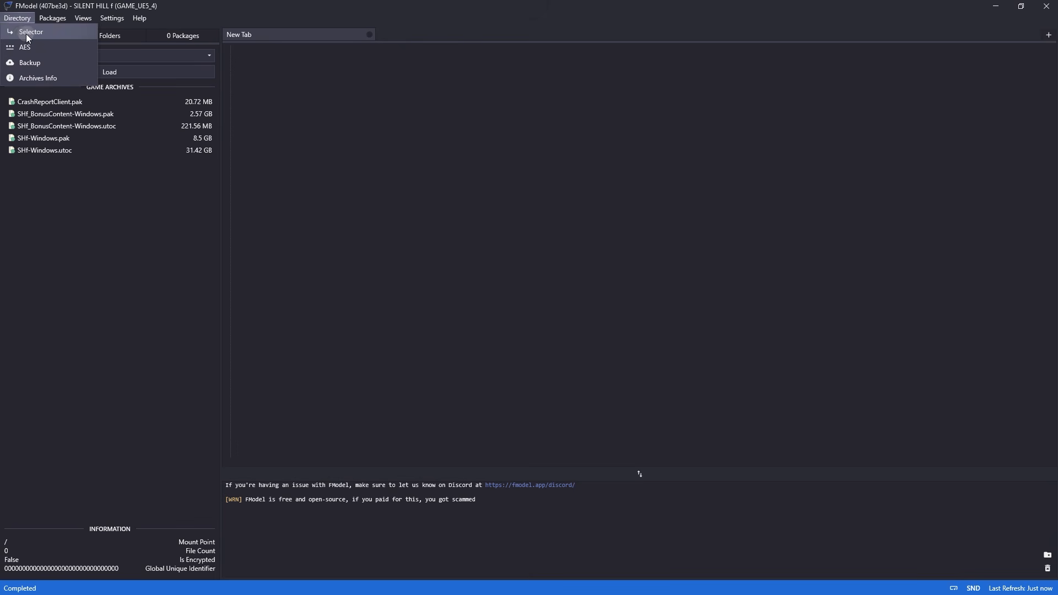
click(30, 33)
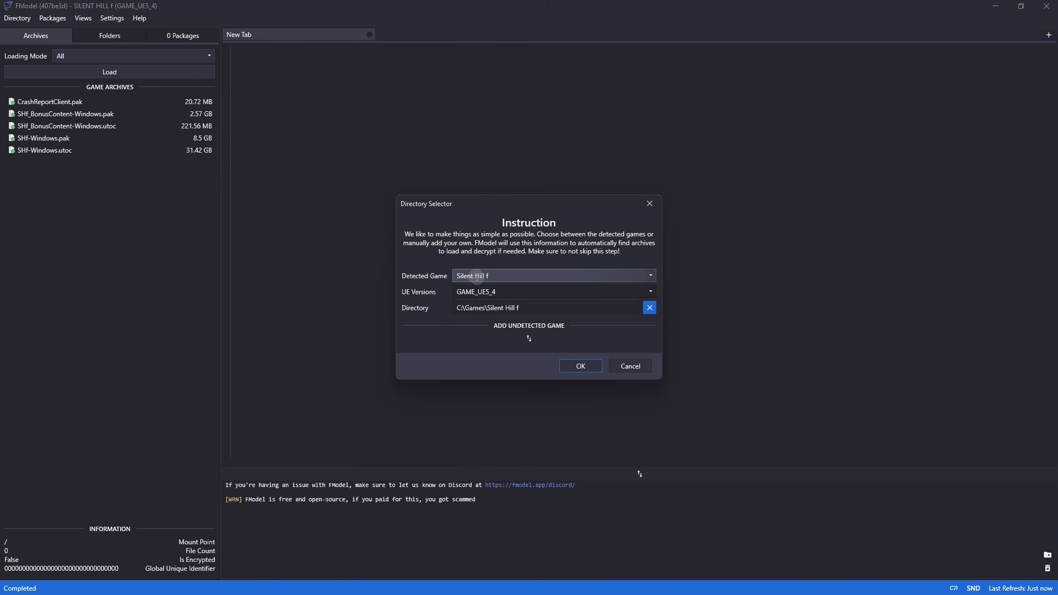
click(593, 365)
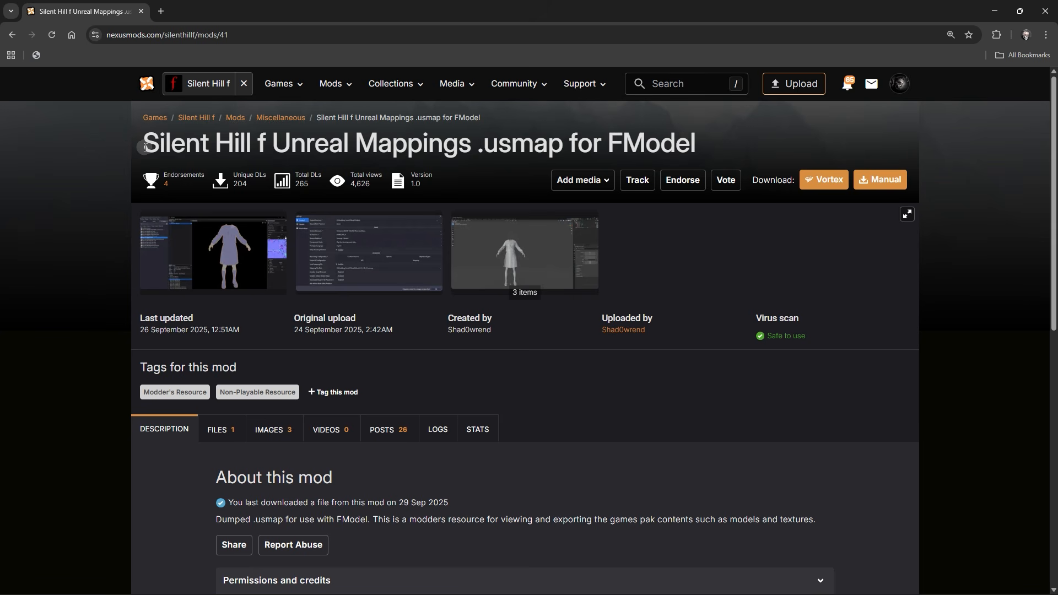
In the browser, manually download the Silent_Hill_f-UE_5.4 file from the Nexus Mods page of the Silent Hill f Unreal Mappings for FModel
drag(144, 147, 712, 151)
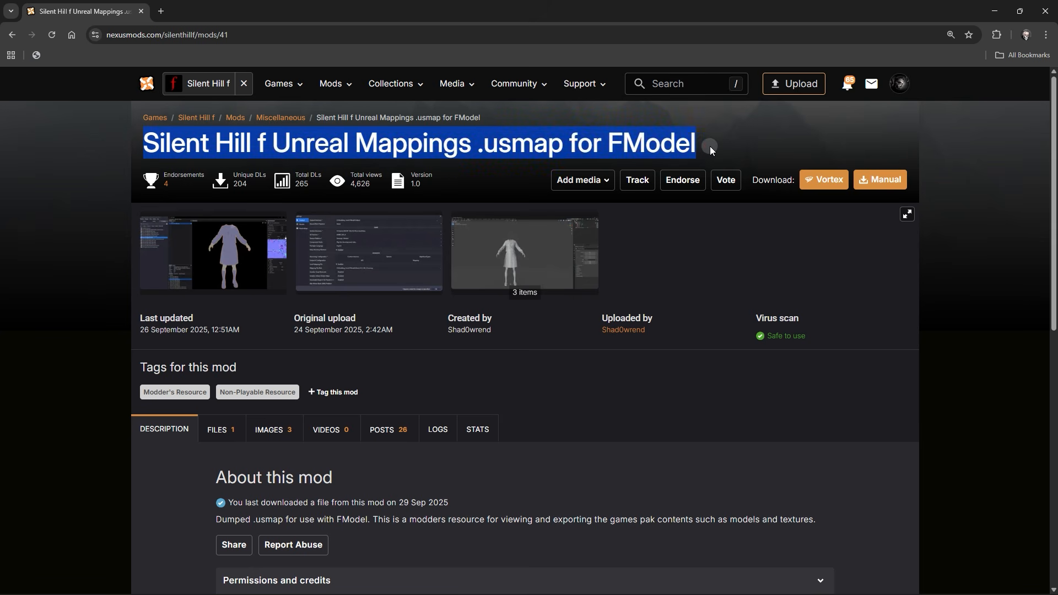
click(711, 151)
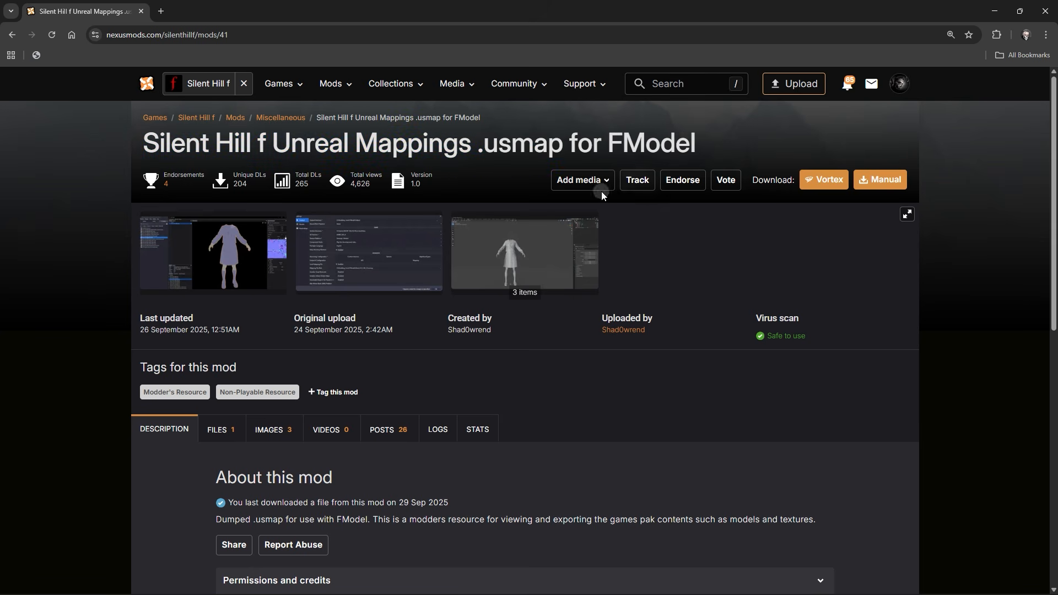
click(231, 433)
scroll(237, 433, down, 2)
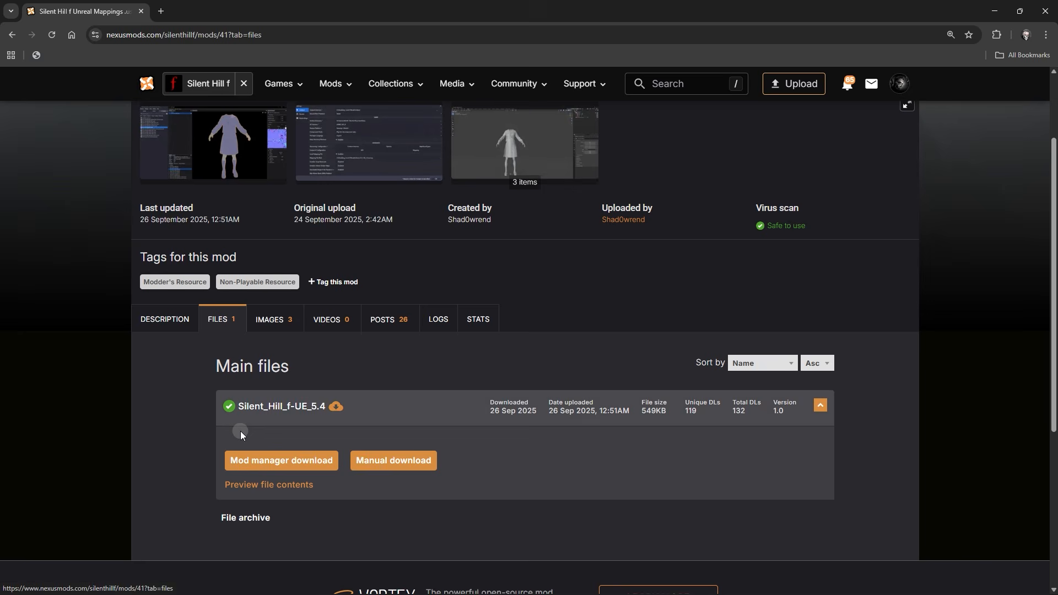
click(398, 469)
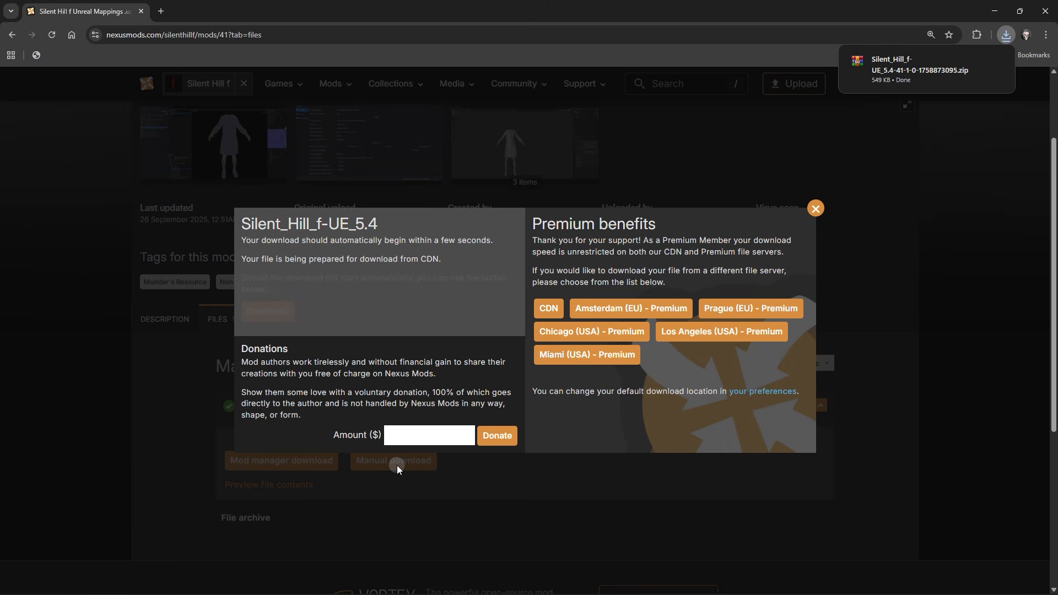
mouse_move(903, 82)
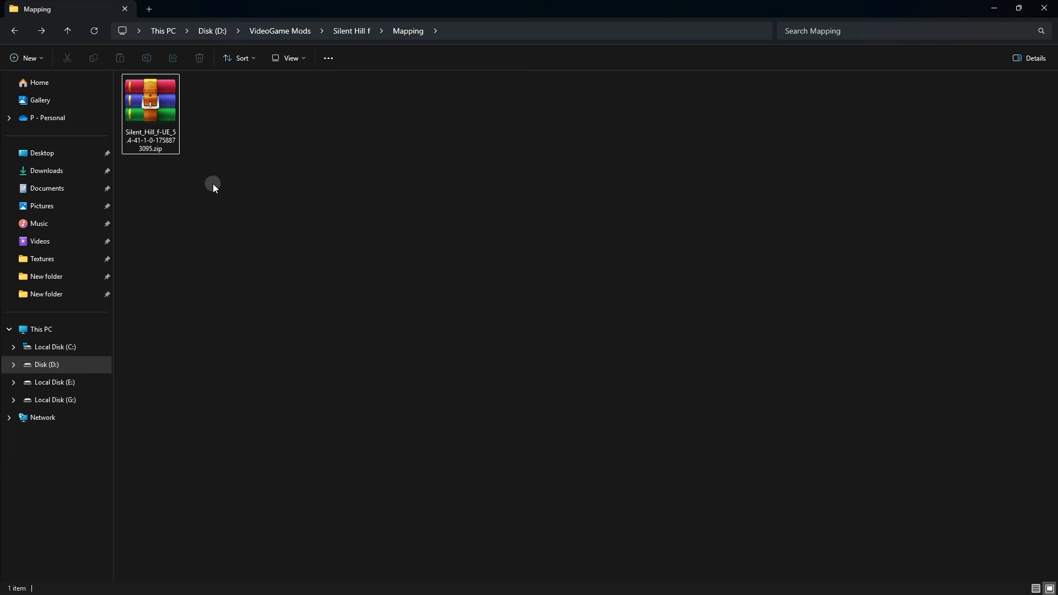
Extract Silent_Hill_f-UE_5.4.usmap from the downloaded zip into the Mapping folder and copy that folder's address
click(169, 119)
double_click(169, 119)
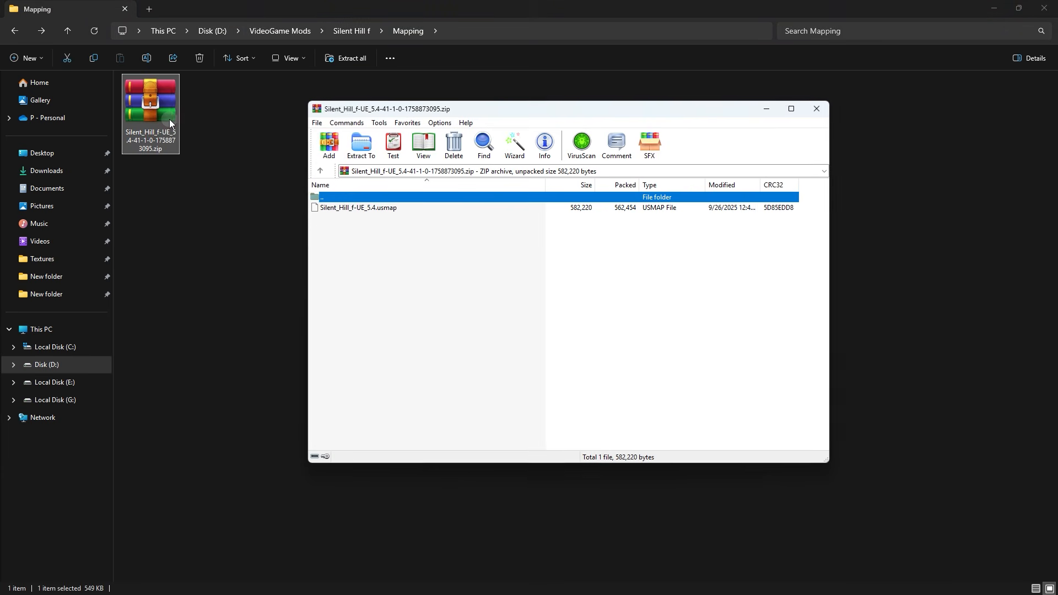
click(388, 208)
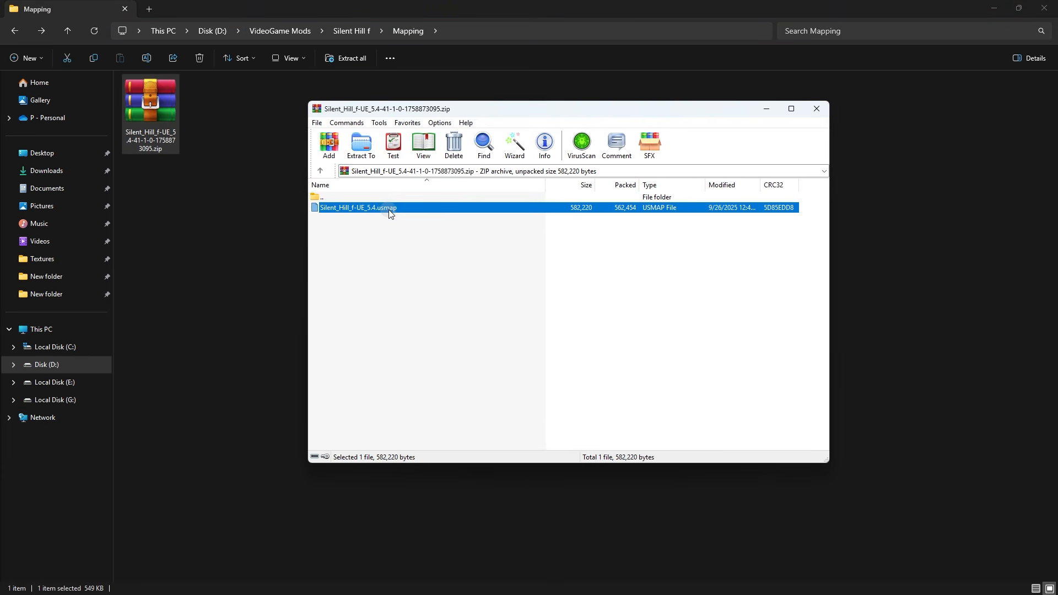
drag(245, 161, 244, 161)
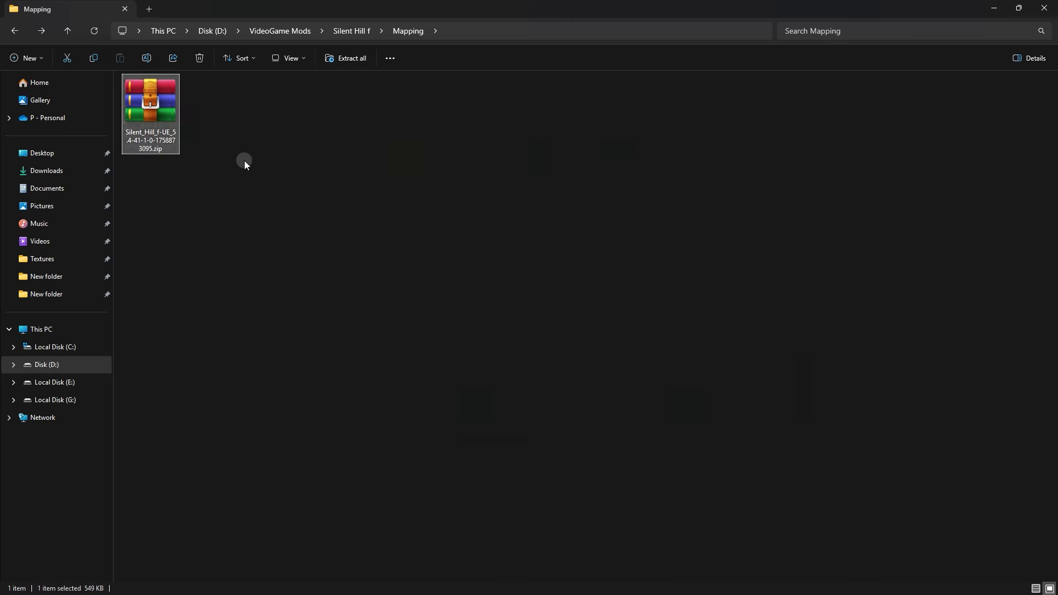
right_click(455, 32)
click(480, 61)
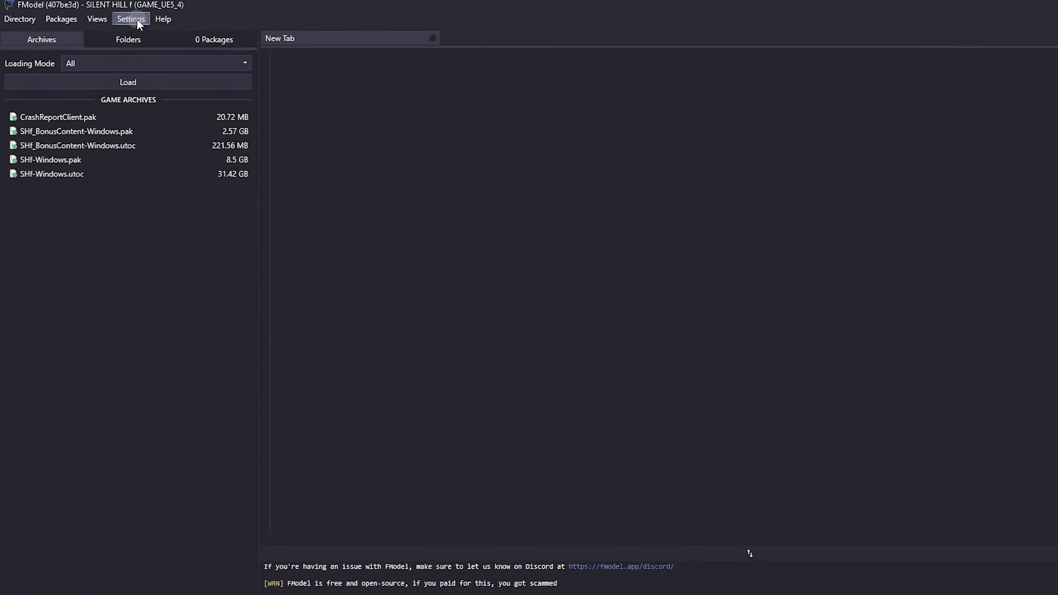
In FModel's general settings, enable the local mapping file and set its path to Silent_Hill_f-UE_5.4.usmap in the Mapping folder
click(116, 19)
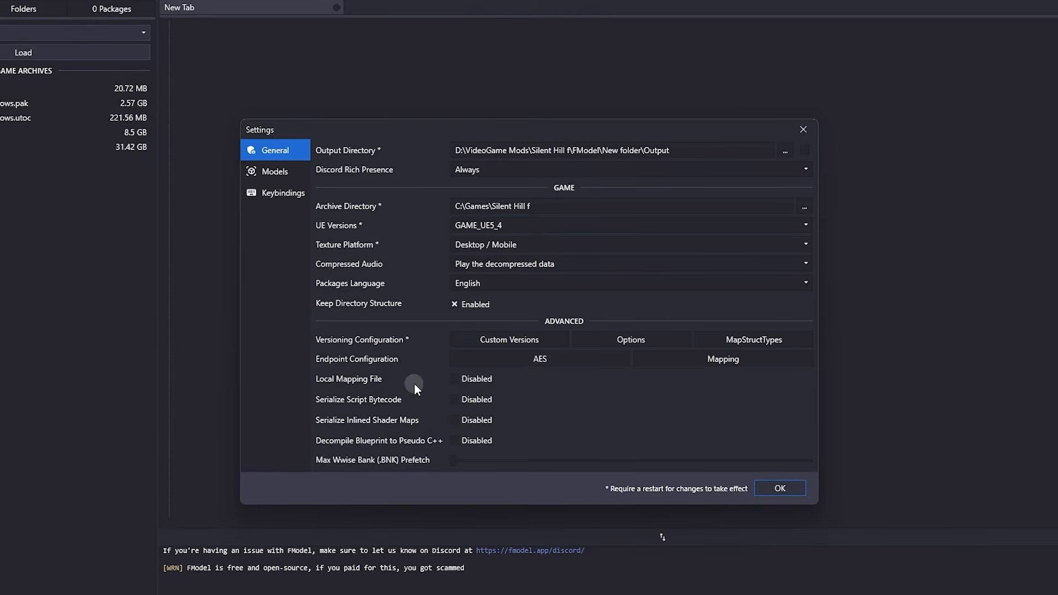
click(454, 380)
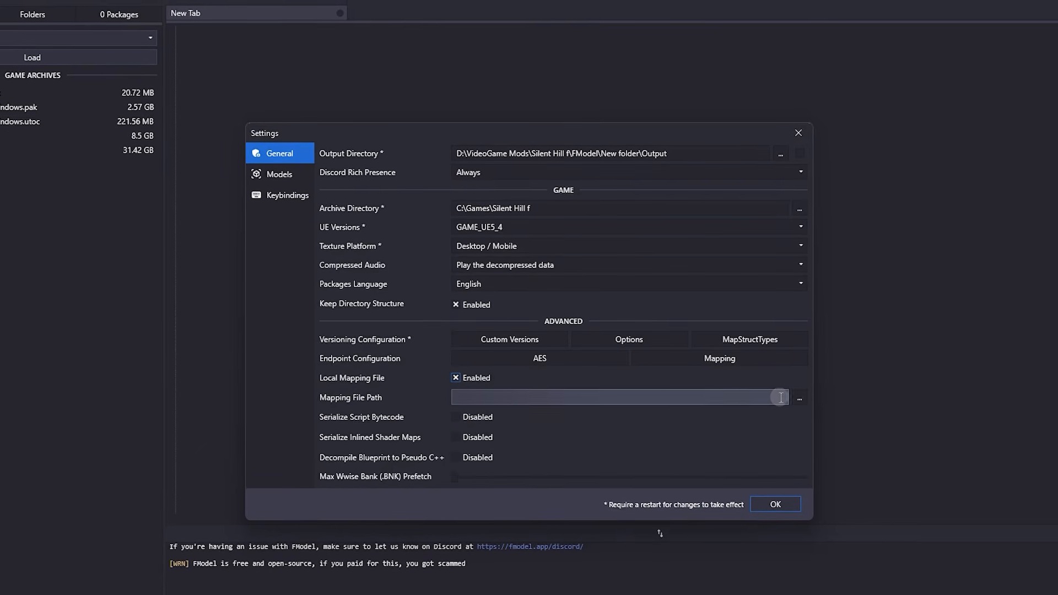
click(799, 399)
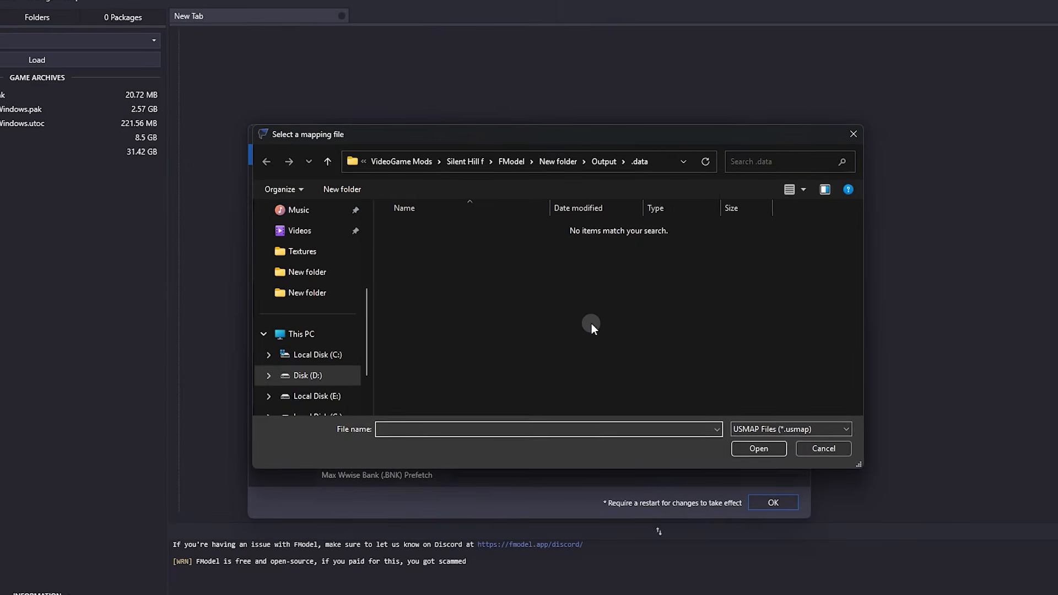
click(653, 161)
key(ctrl+v)
key(Return)
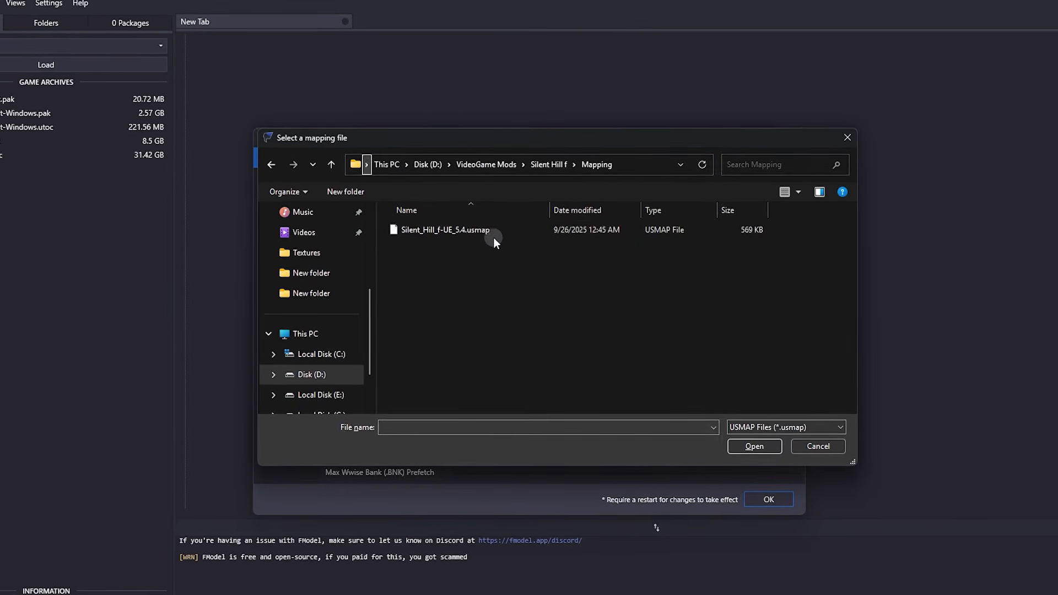
click(442, 232)
click(753, 445)
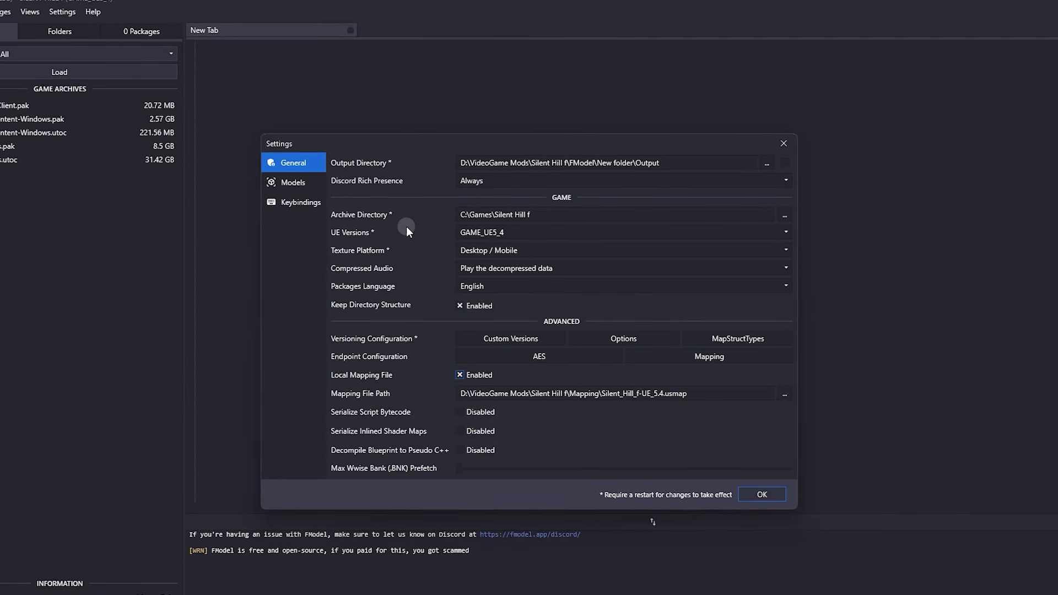
In the model settings, choose ActorX (psk / pskx) as mesh format and Don't Export Bone Sockets as socket format, and accept the settings
click(295, 184)
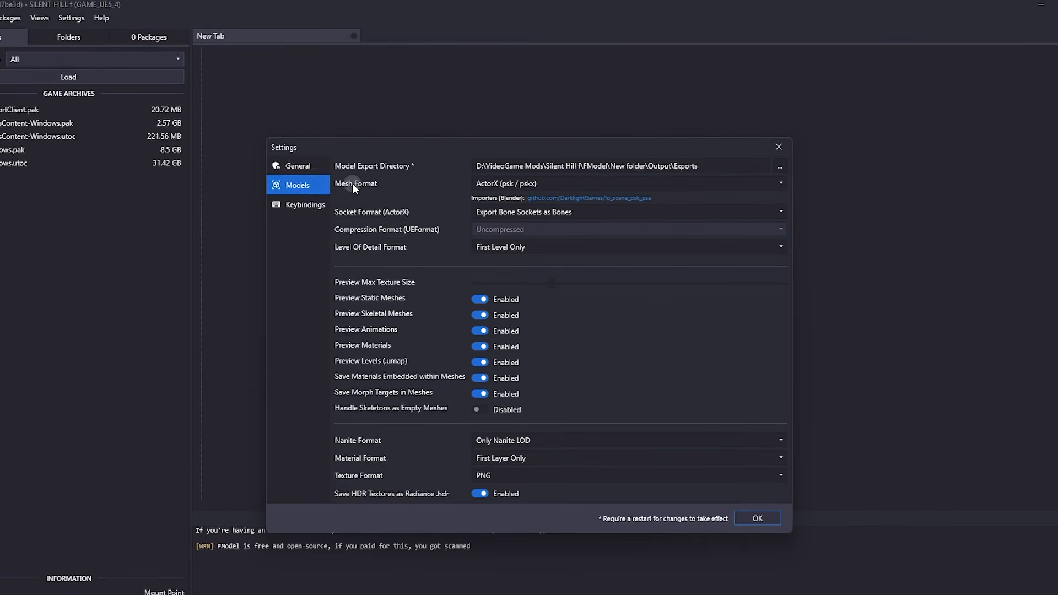
click(511, 185)
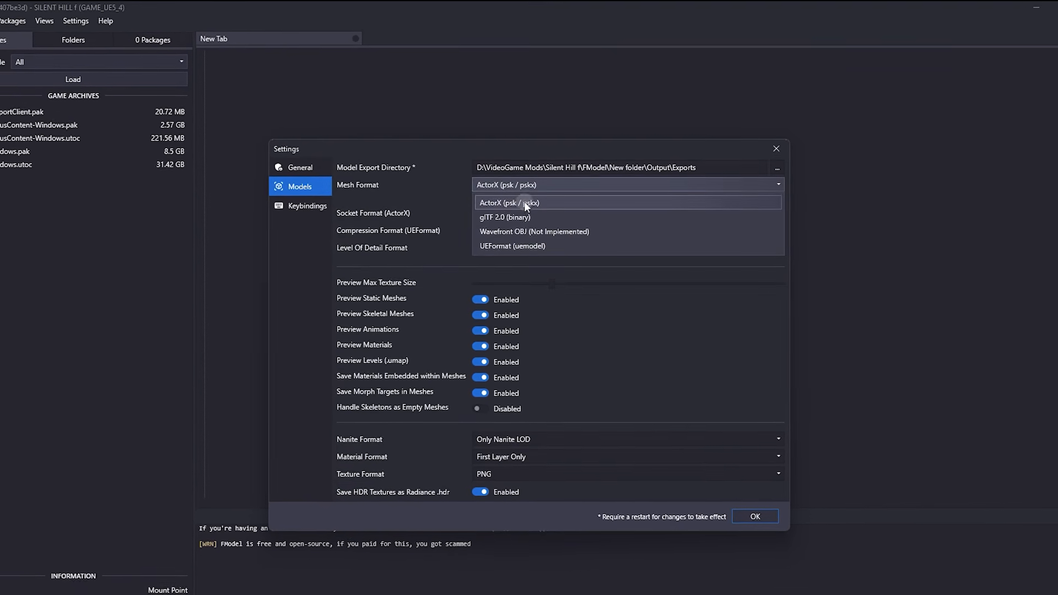
click(520, 203)
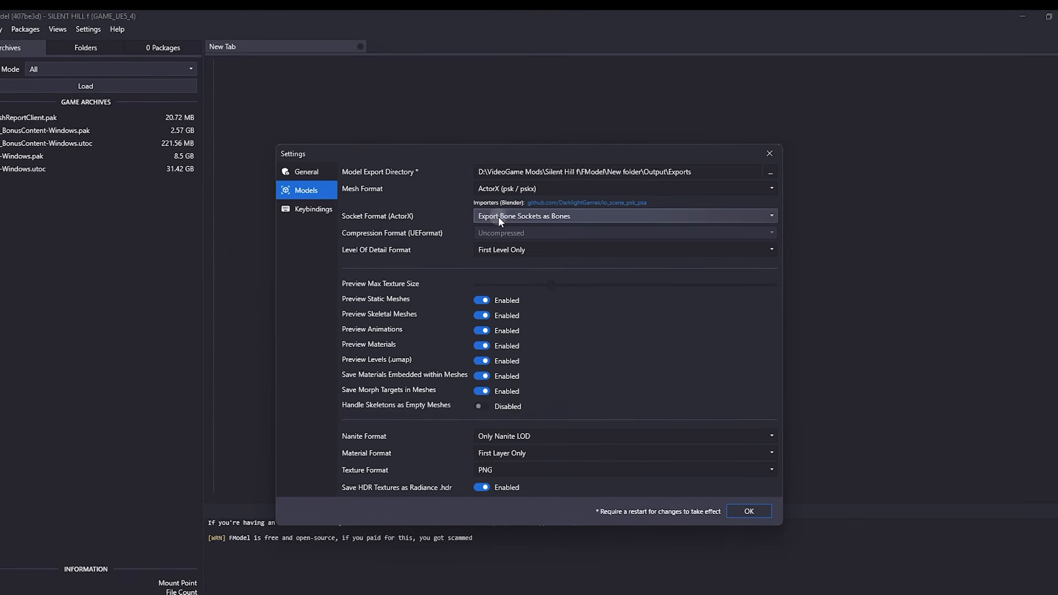
click(501, 217)
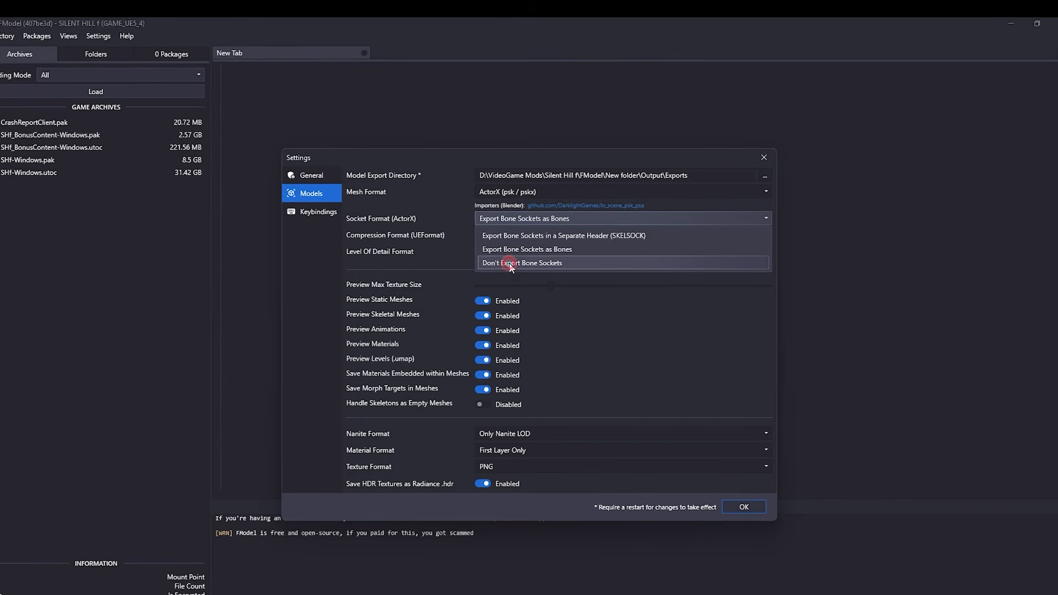
click(510, 263)
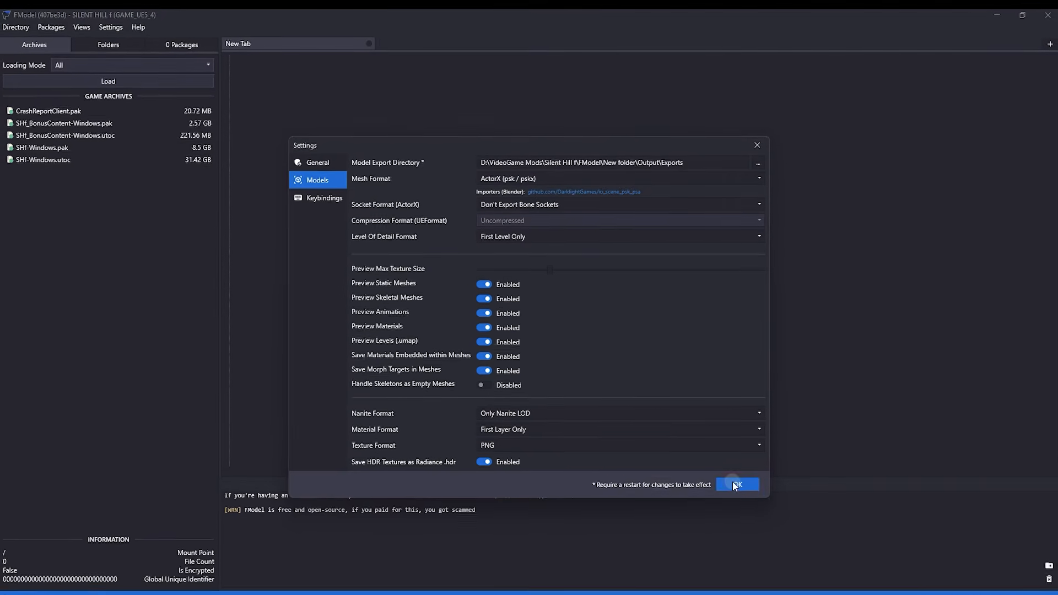
click(733, 483)
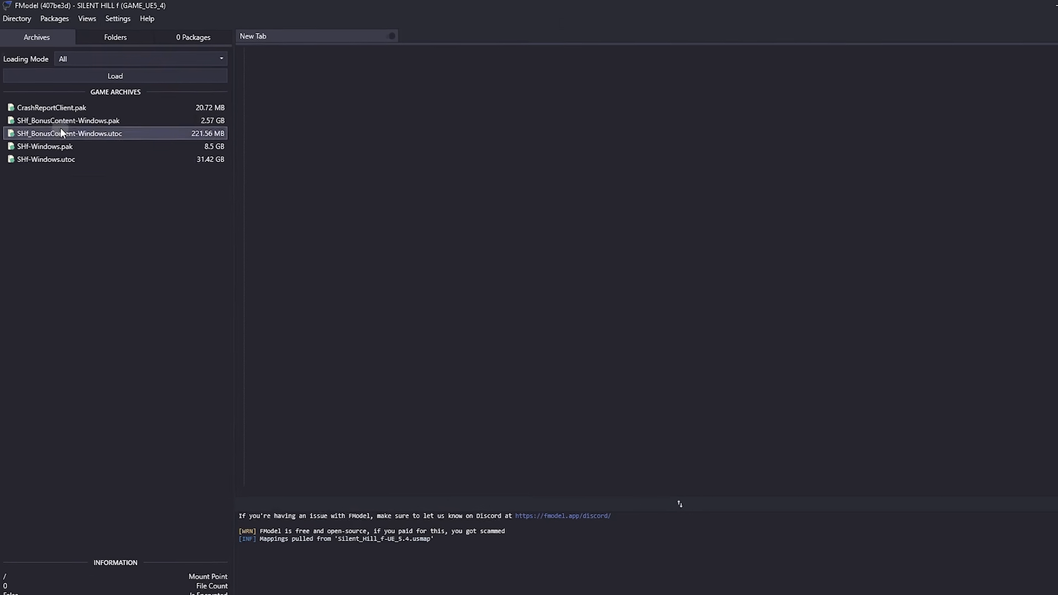
Load the game archives with the loading mode set to All
click(77, 61)
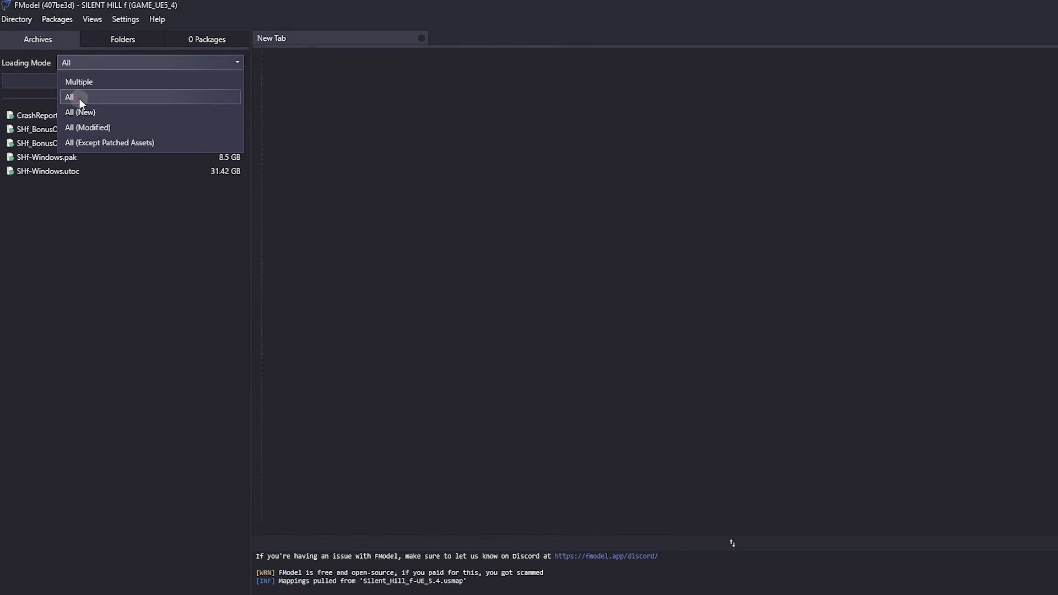
click(79, 99)
click(105, 82)
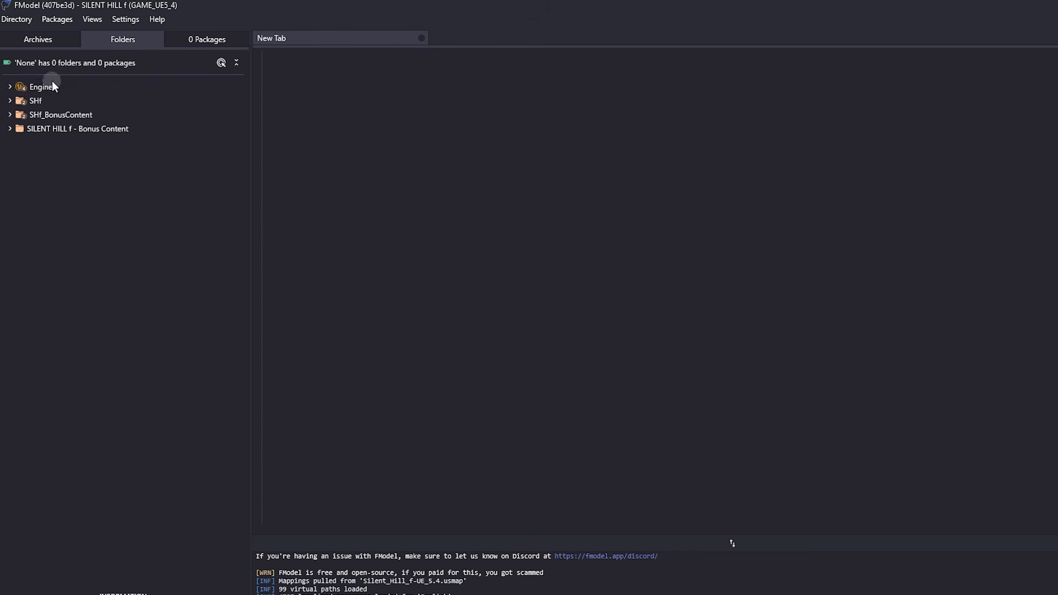
Expand the game's folder tree through SHf and Content to show the subfolders of Character
click(52, 101)
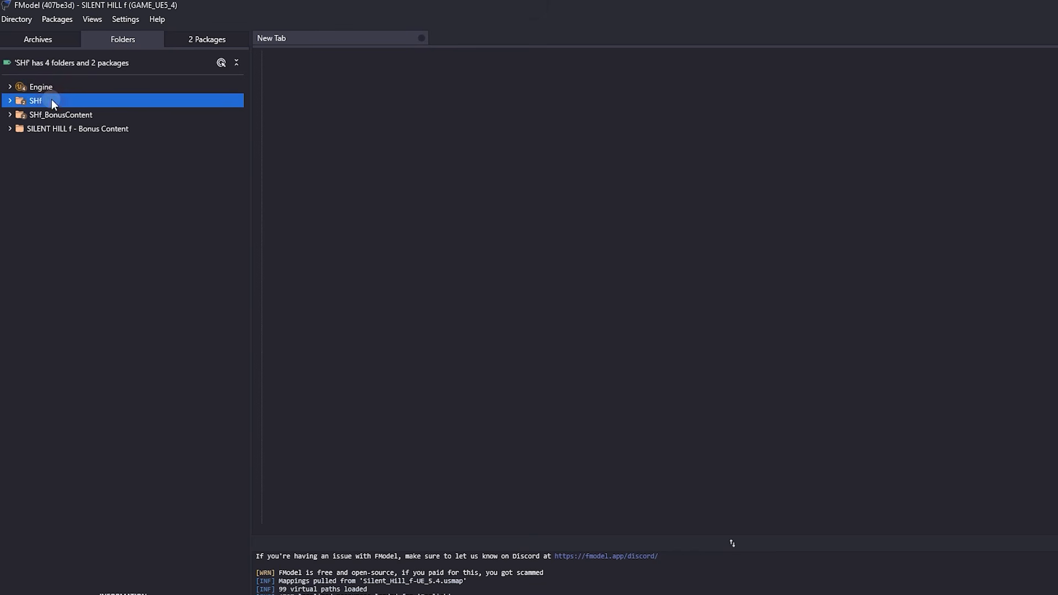
click(10, 101)
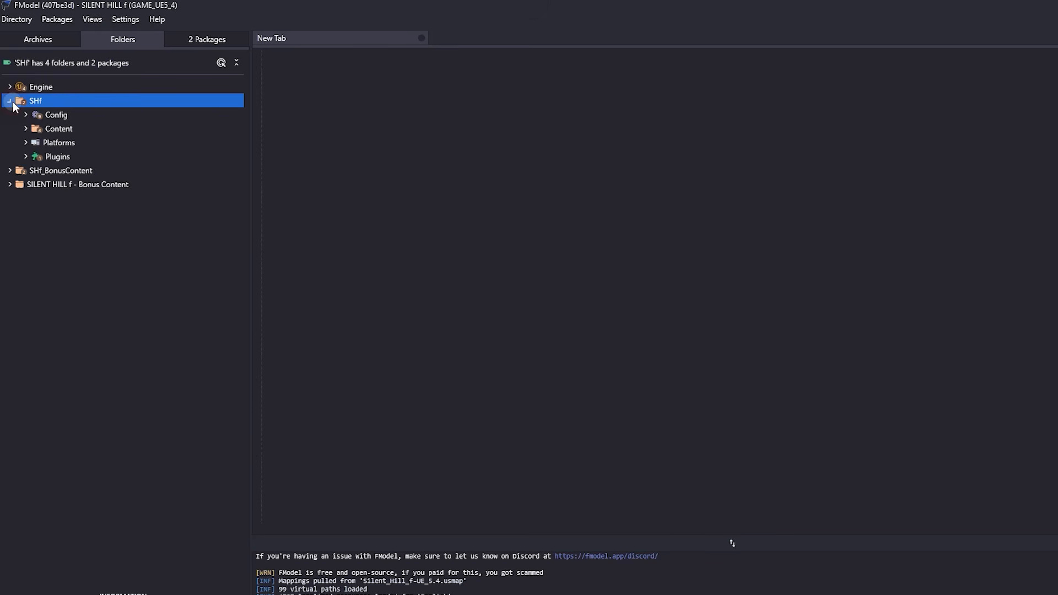
click(52, 128)
click(25, 129)
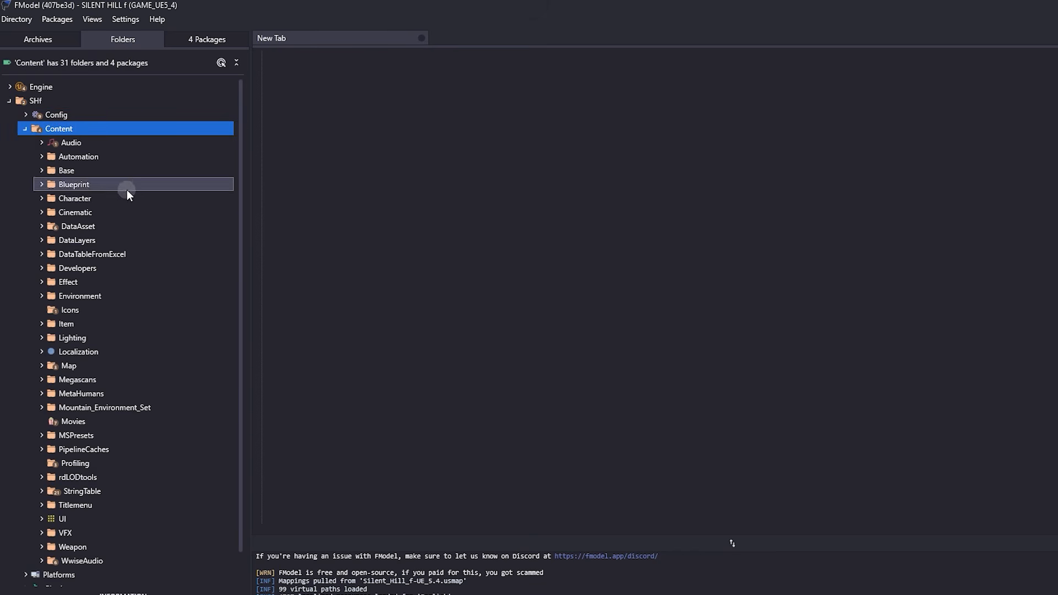
scroll(134, 205, down, 1)
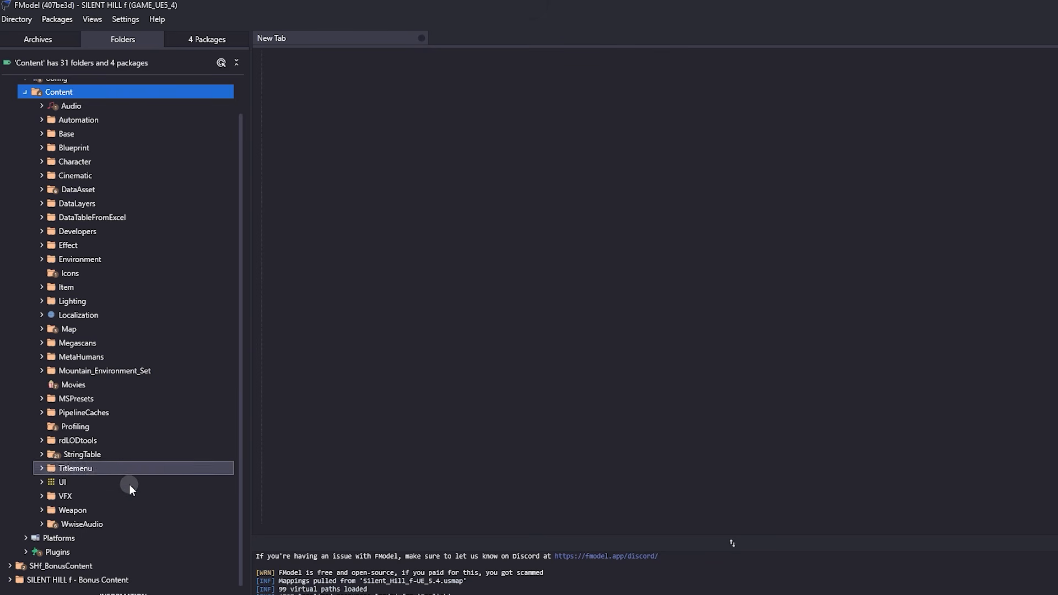
scroll(123, 424, up, 1)
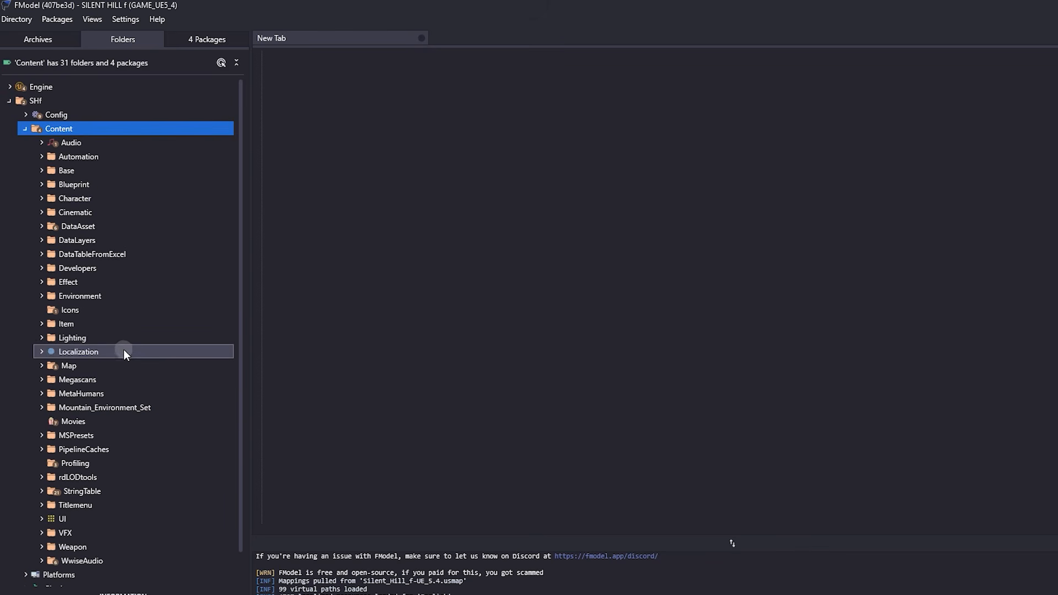
click(116, 201)
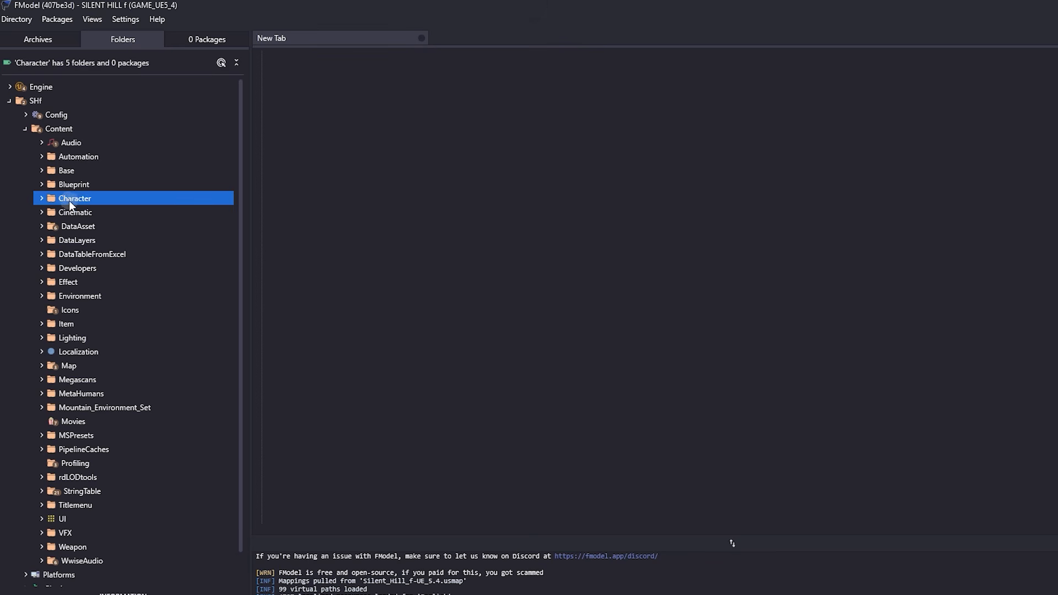
click(42, 199)
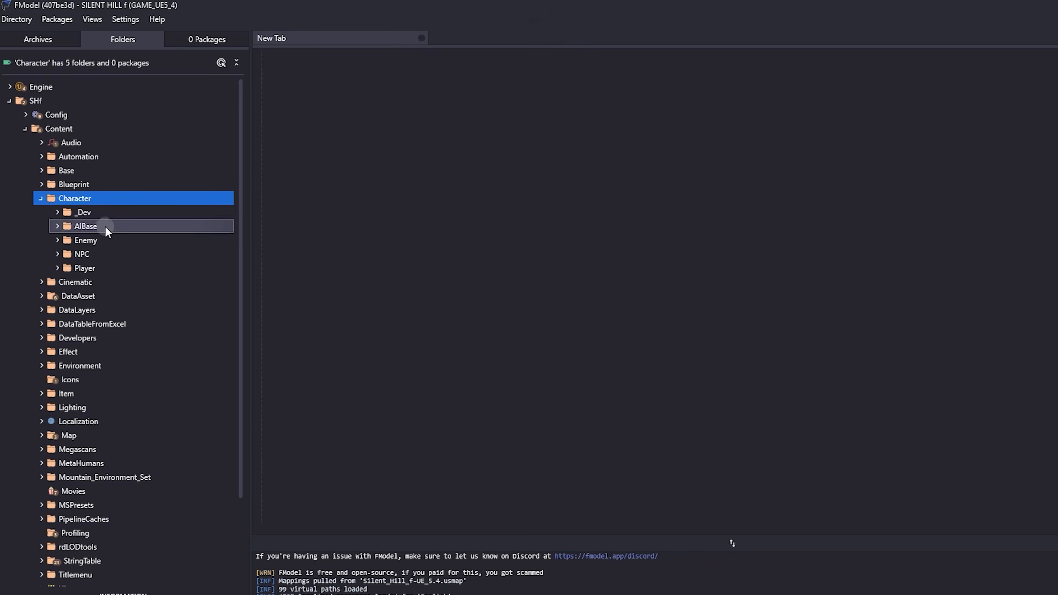
Expand the Player folder under Character and its Hinako subfolder
click(118, 265)
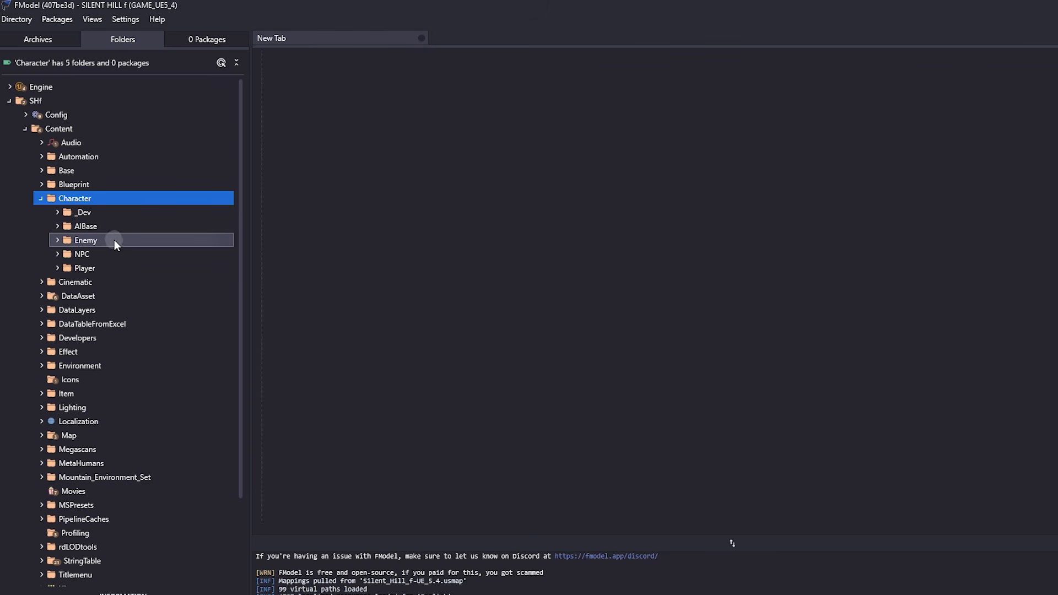
click(87, 270)
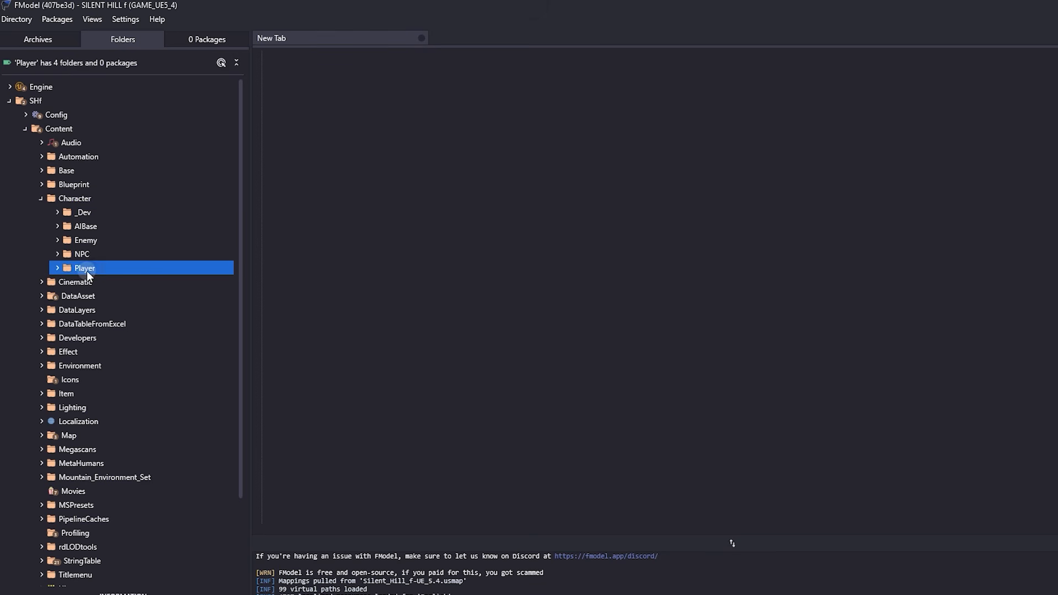
click(58, 268)
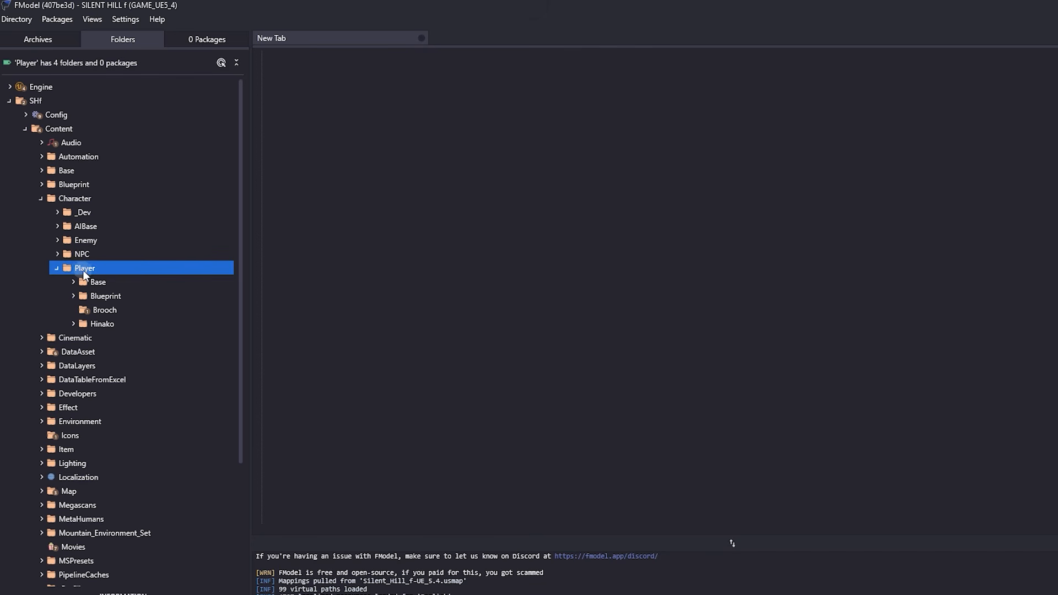
click(123, 323)
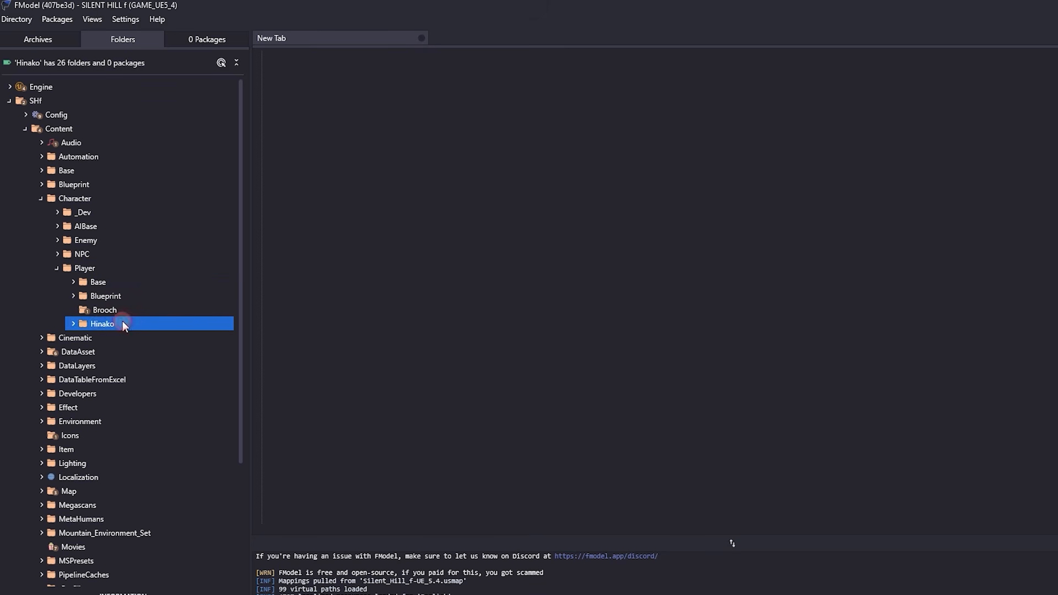
click(73, 324)
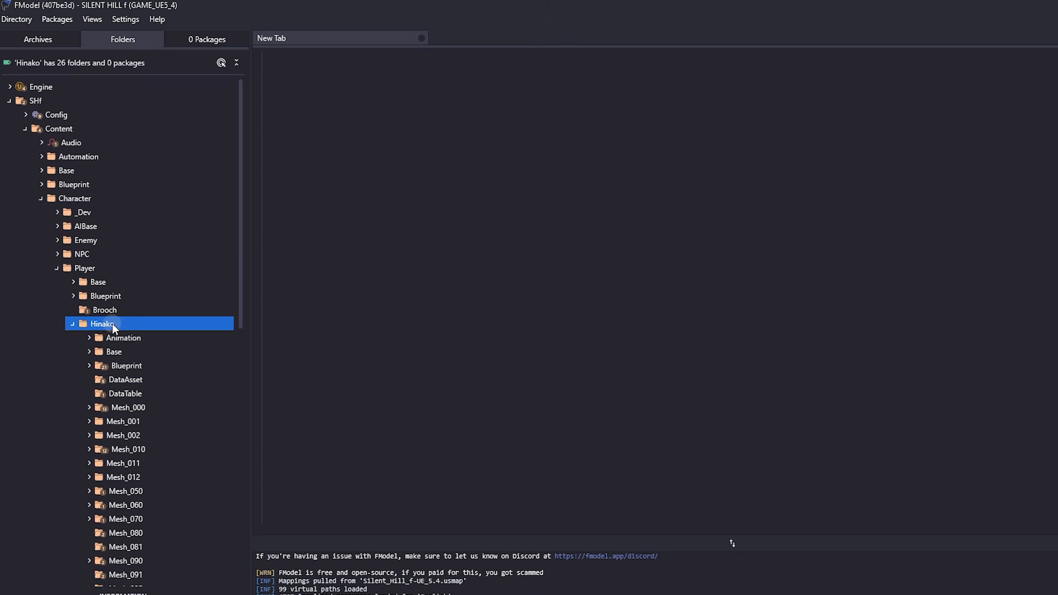
Look through Hinako's mesh folders, including Mesh_010 and Mesh_050, and select Mesh_000
scroll(182, 325, down, 5)
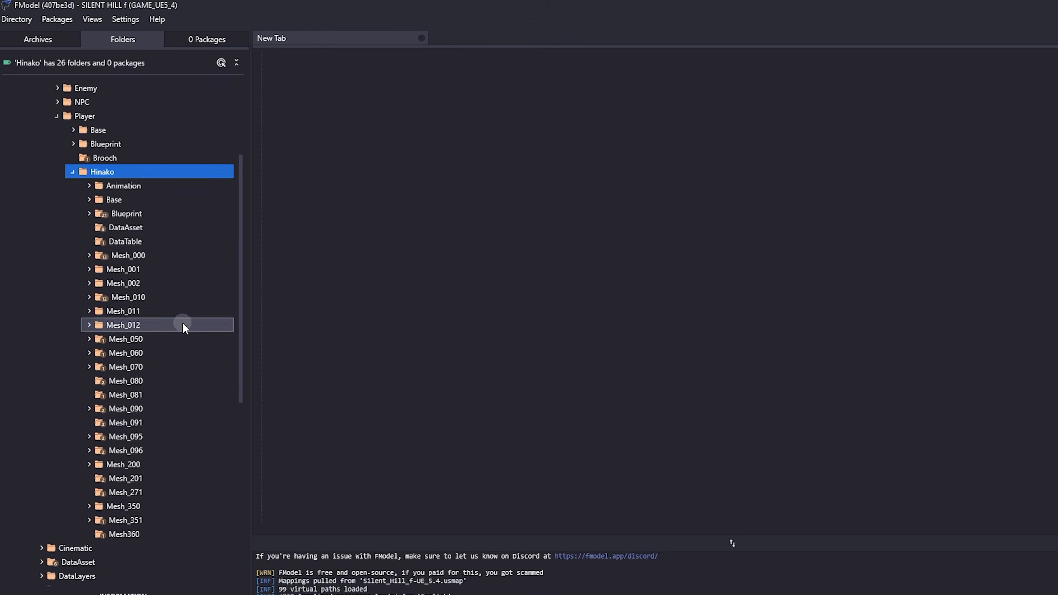
scroll(183, 323, up, 1)
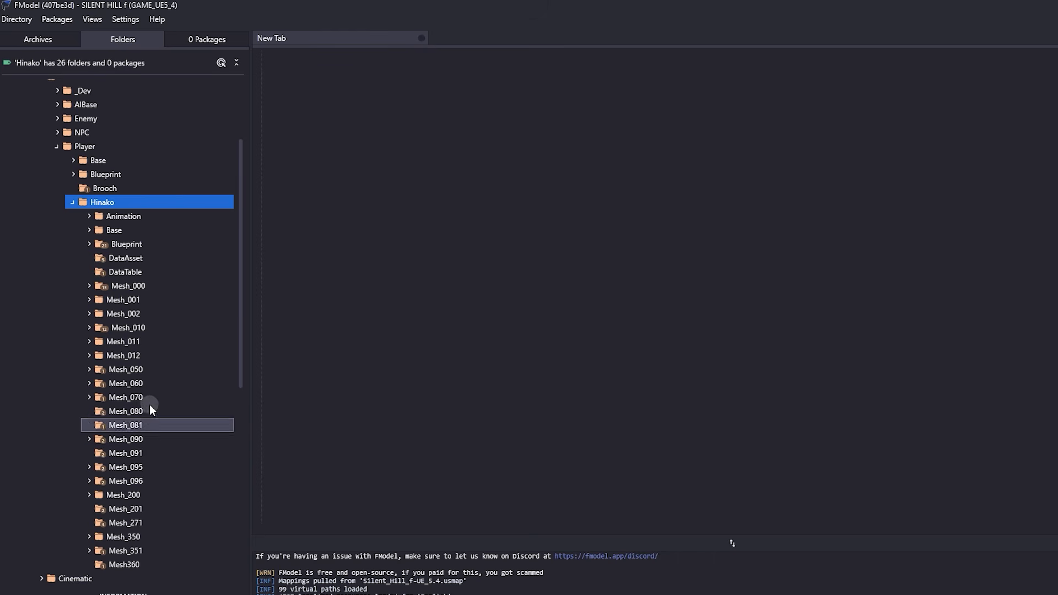
click(141, 287)
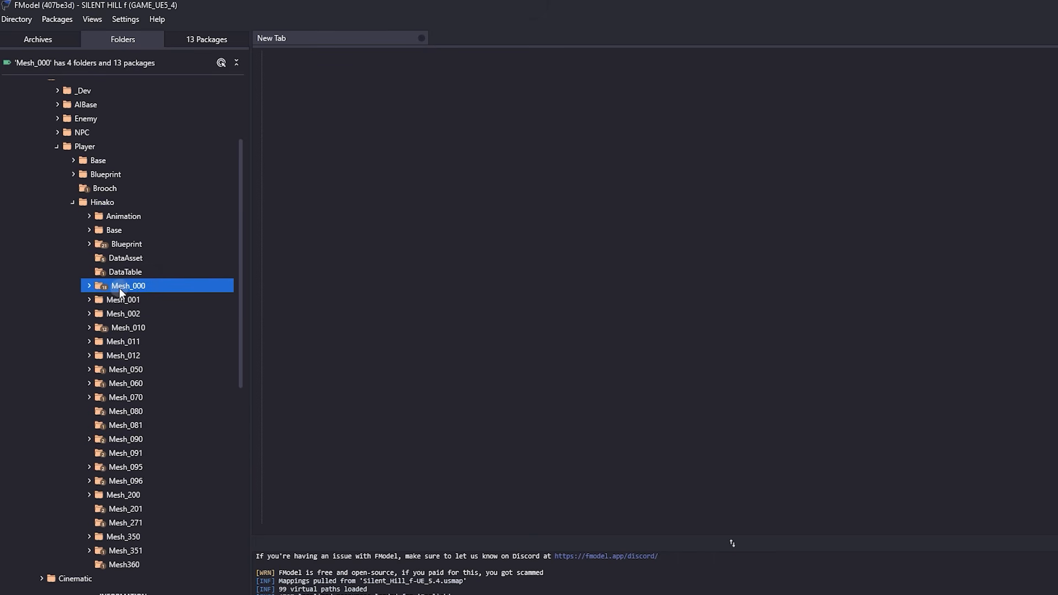
click(120, 328)
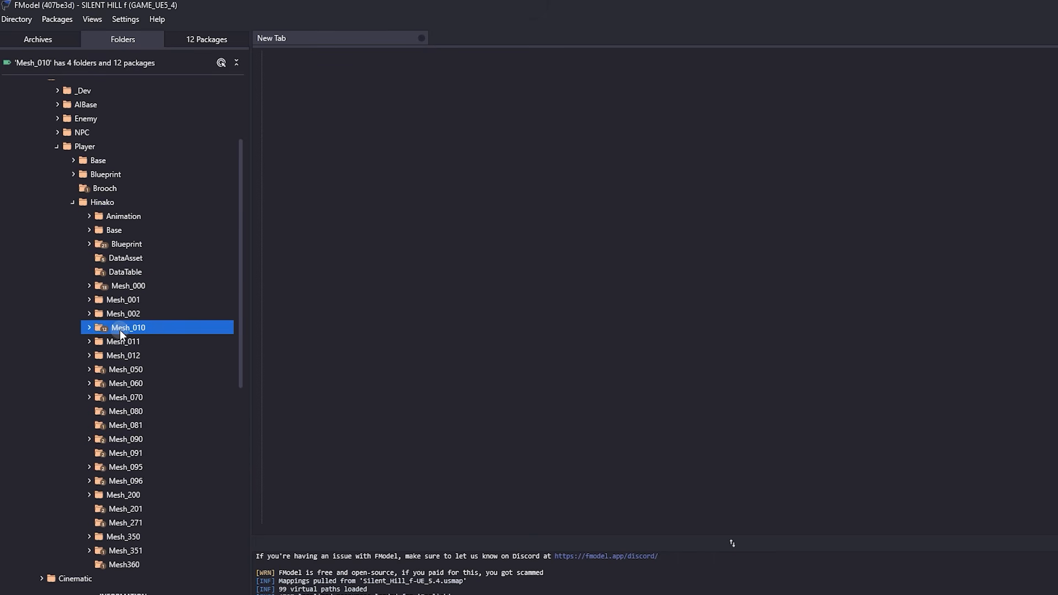
click(127, 369)
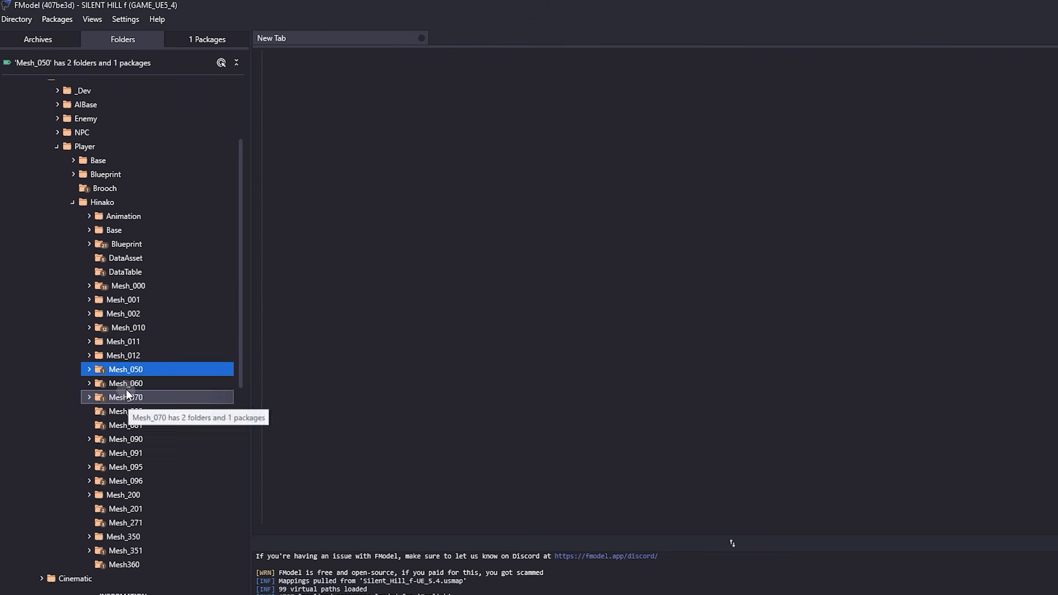
click(120, 287)
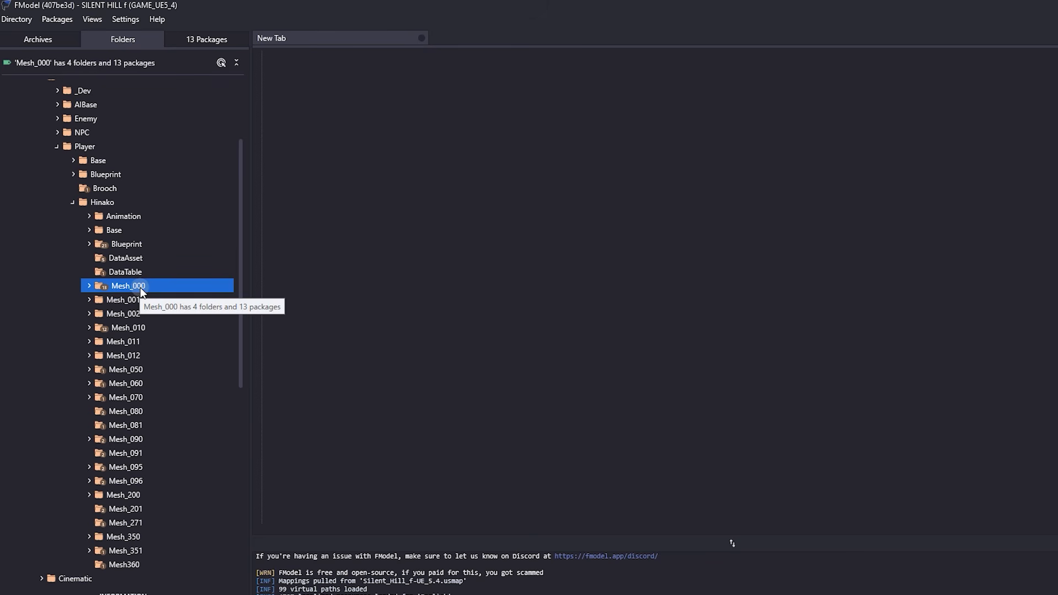
Expand Mesh_000 and look at its Material and Texture subfolders
click(89, 287)
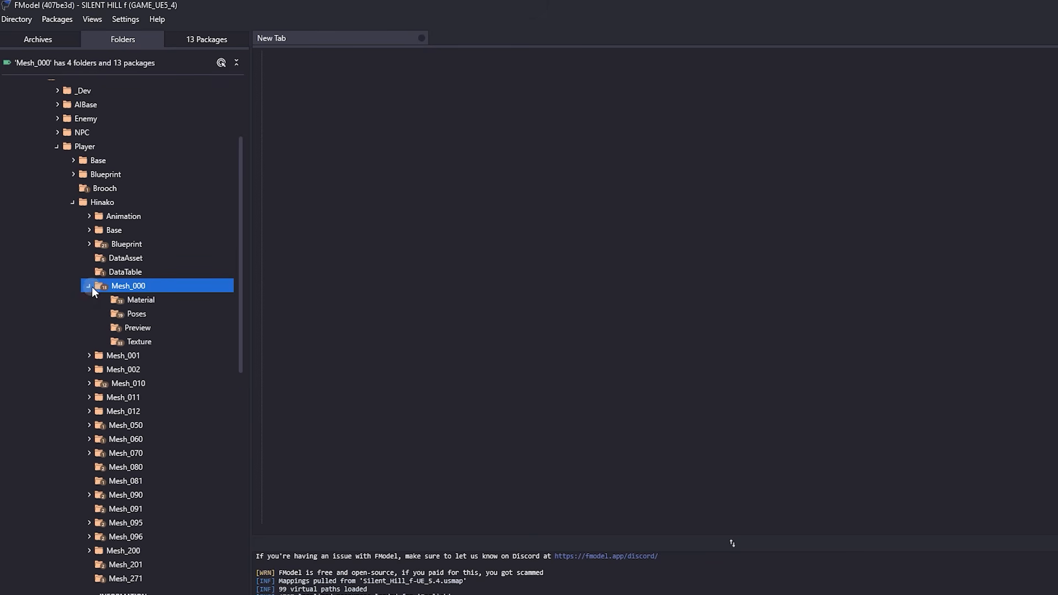
click(150, 302)
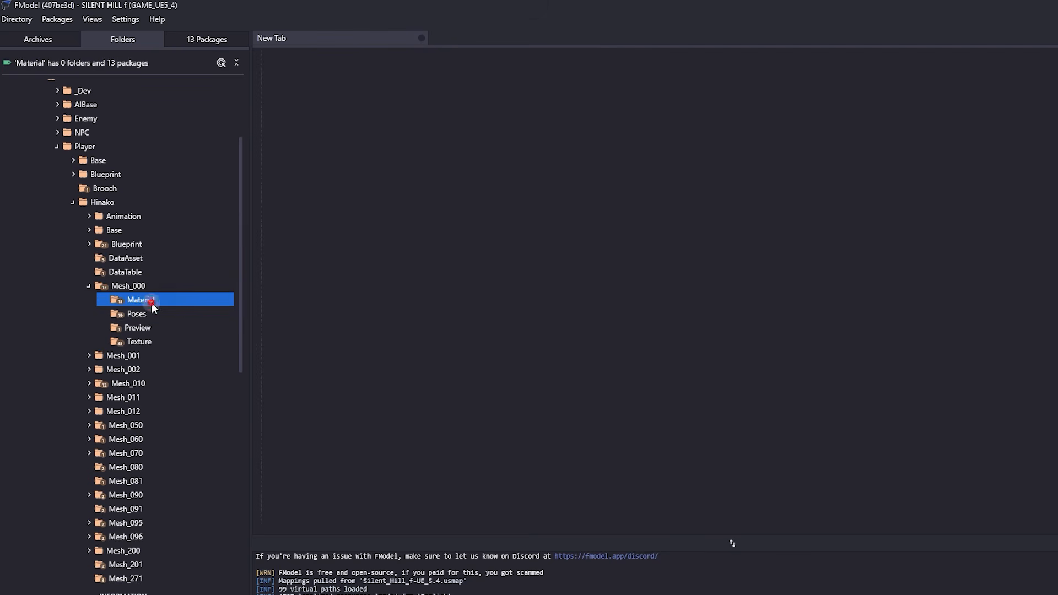
click(141, 341)
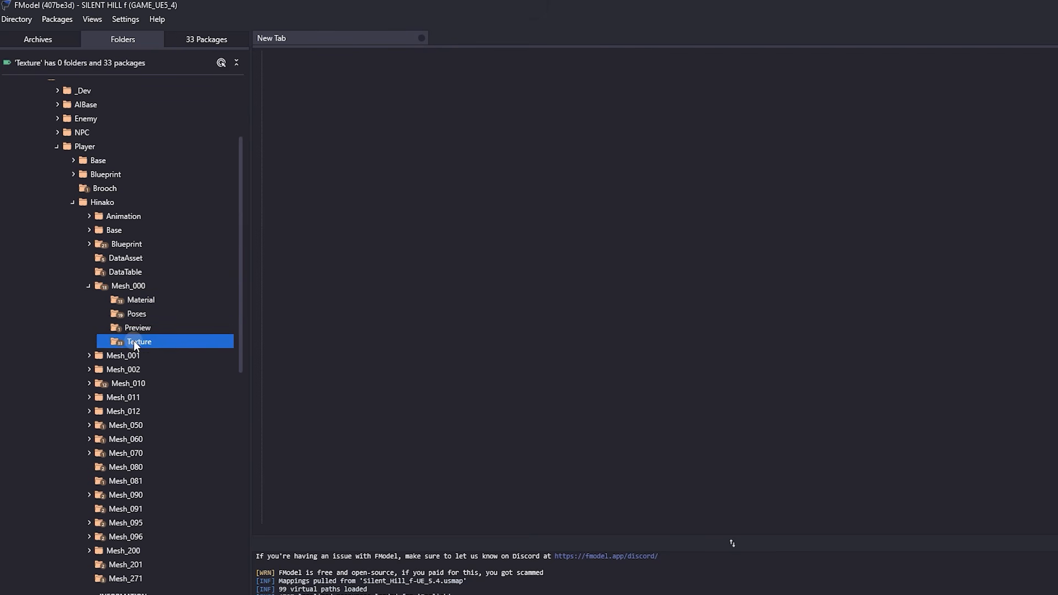
click(131, 306)
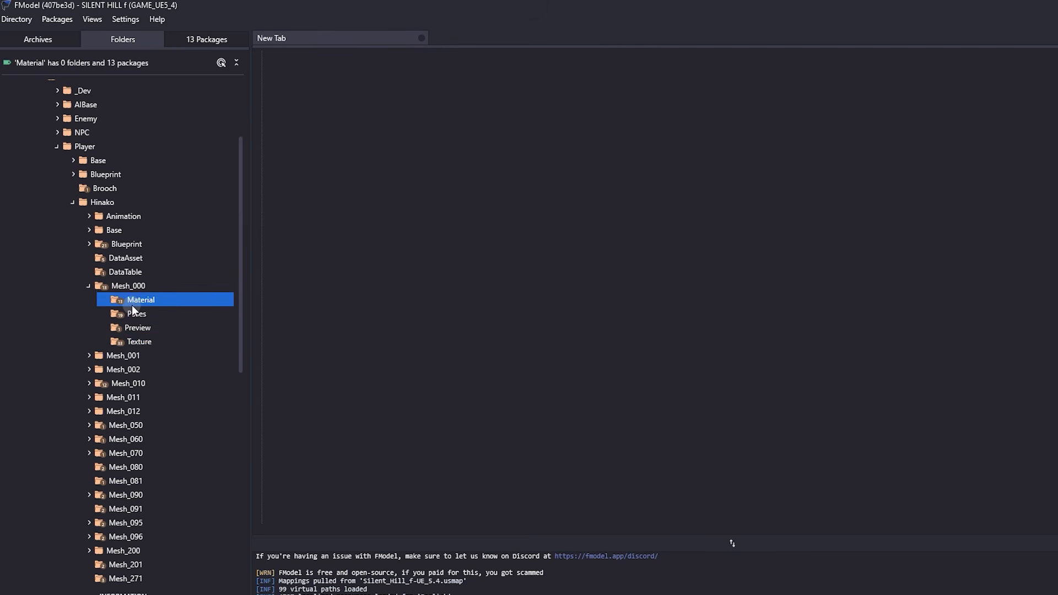
List the packages of Mesh_000 and look through its Body_PhAT, cloth00, cloth01 and cloth02 PhAT assets
click(133, 286)
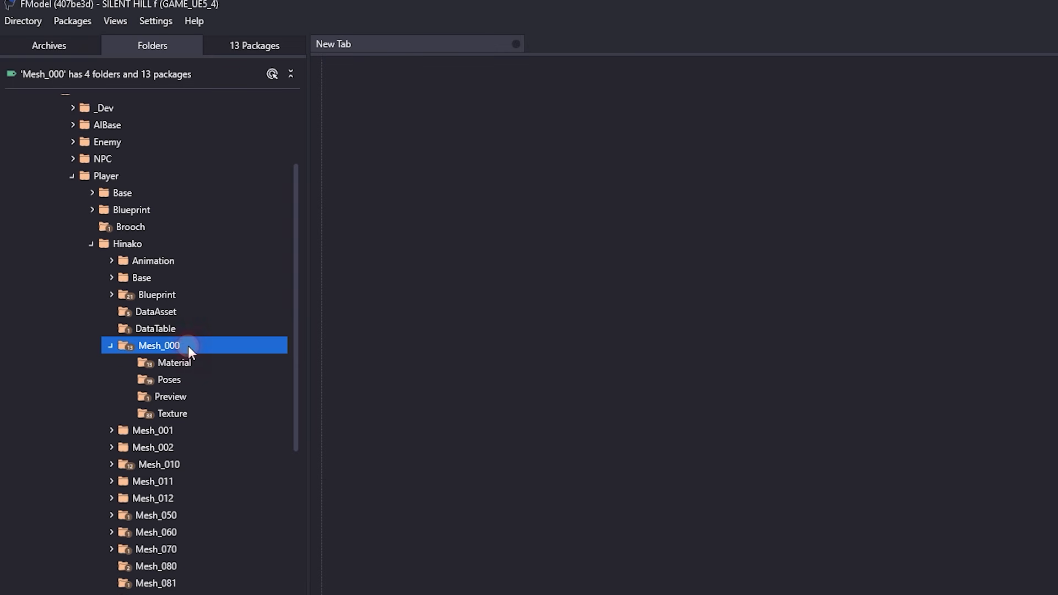
click(224, 48)
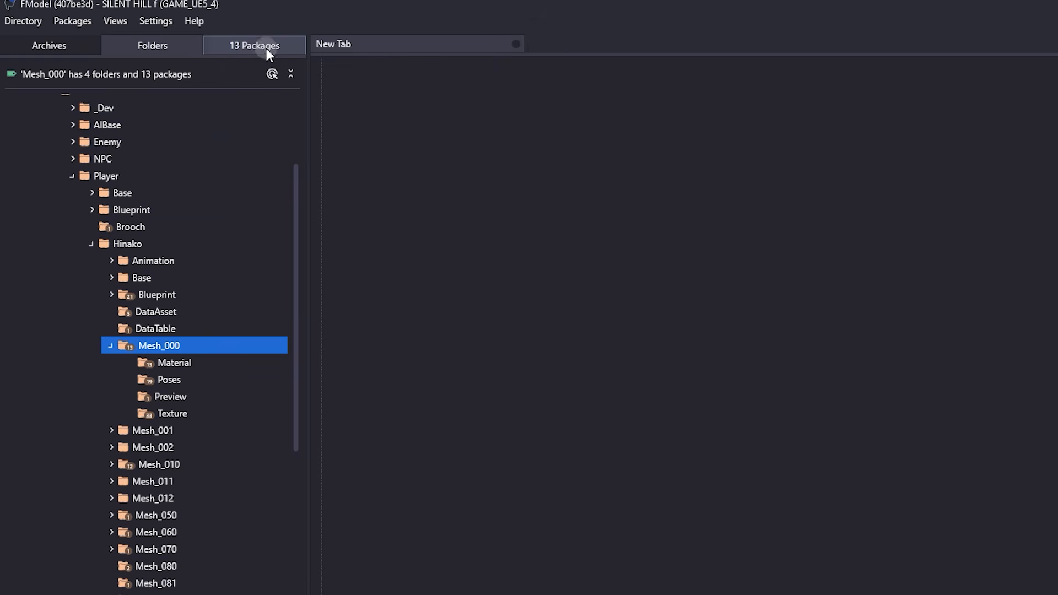
click(253, 48)
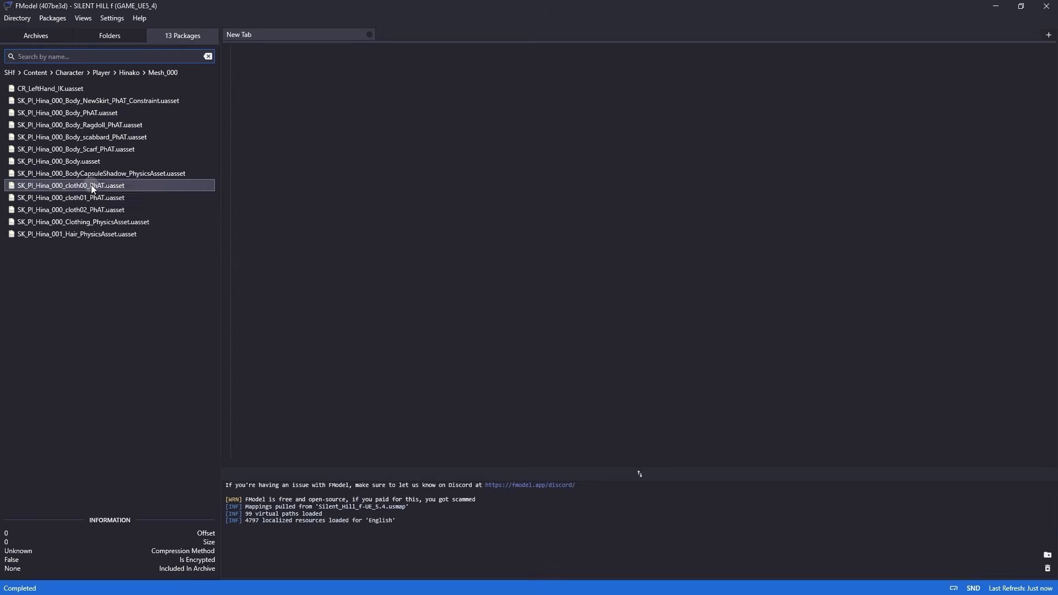
click(89, 113)
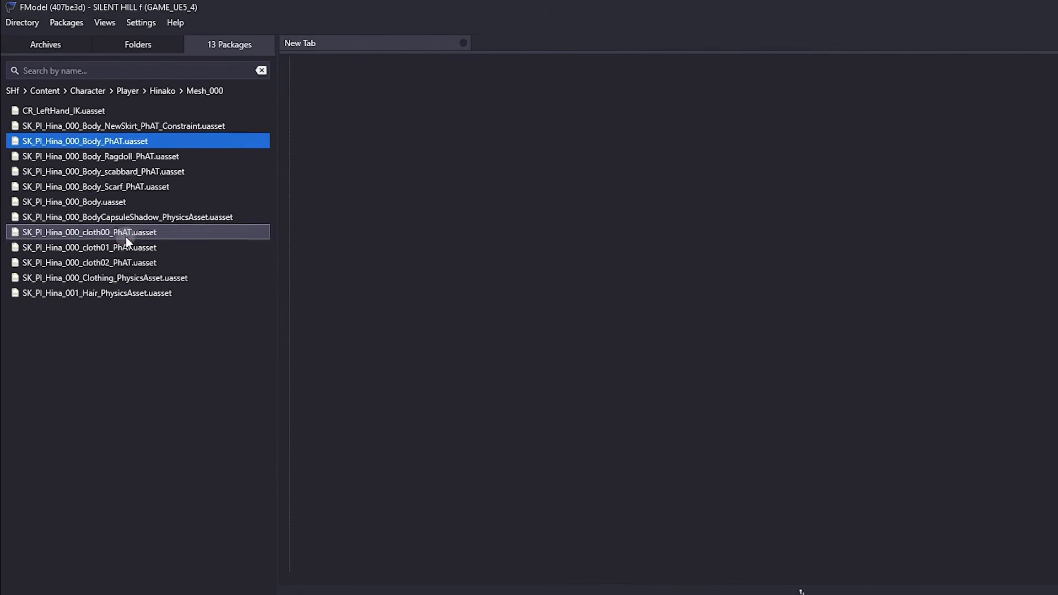
click(126, 236)
click(122, 247)
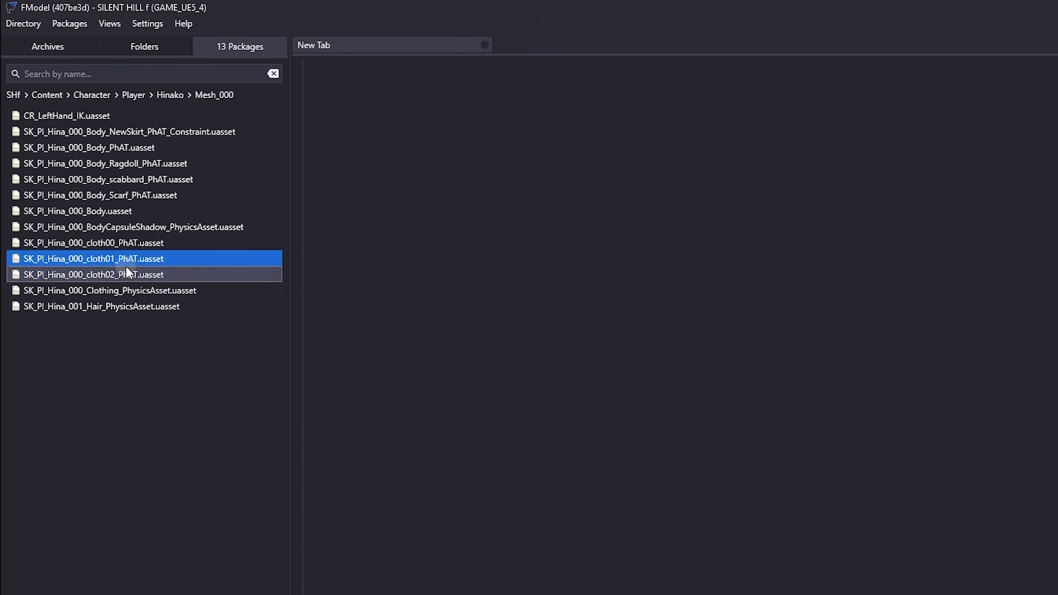
click(133, 273)
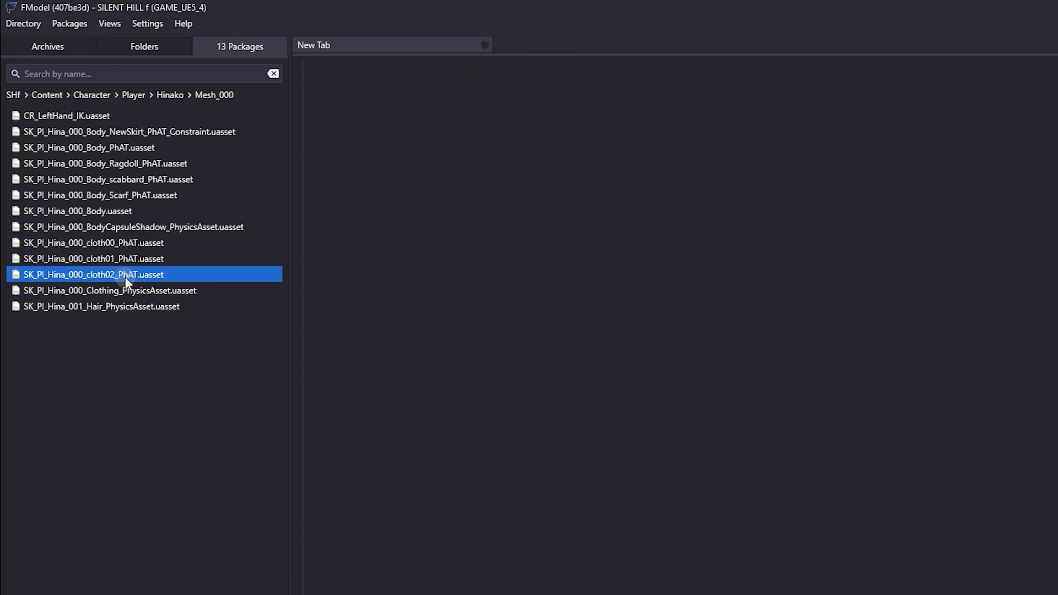
Preview the SK_Pl_Hina_000_Body.uasset skeletal mesh in the 3D viewer
click(104, 211)
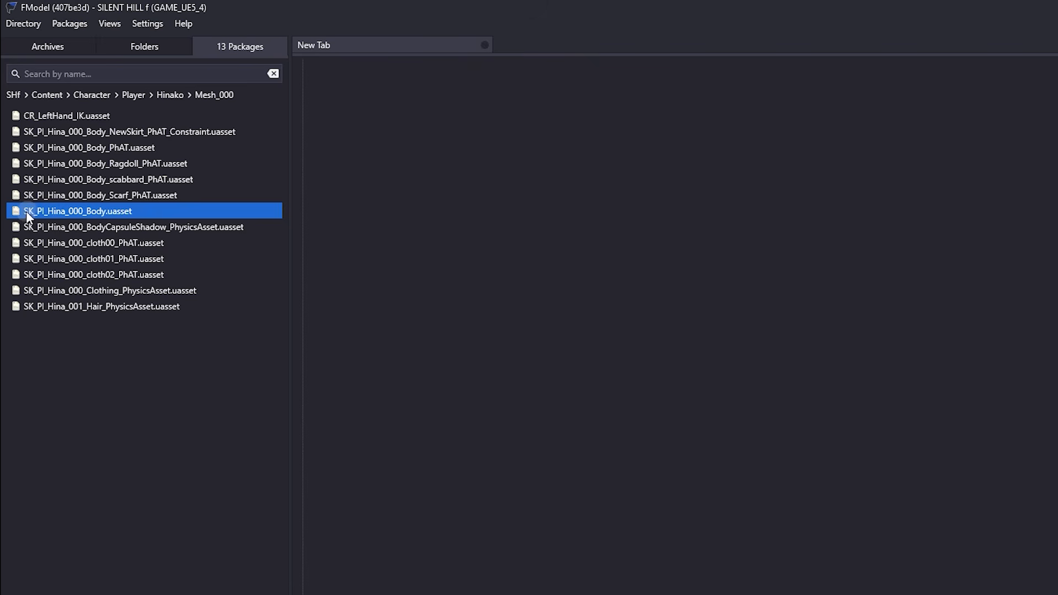
double_click(152, 210)
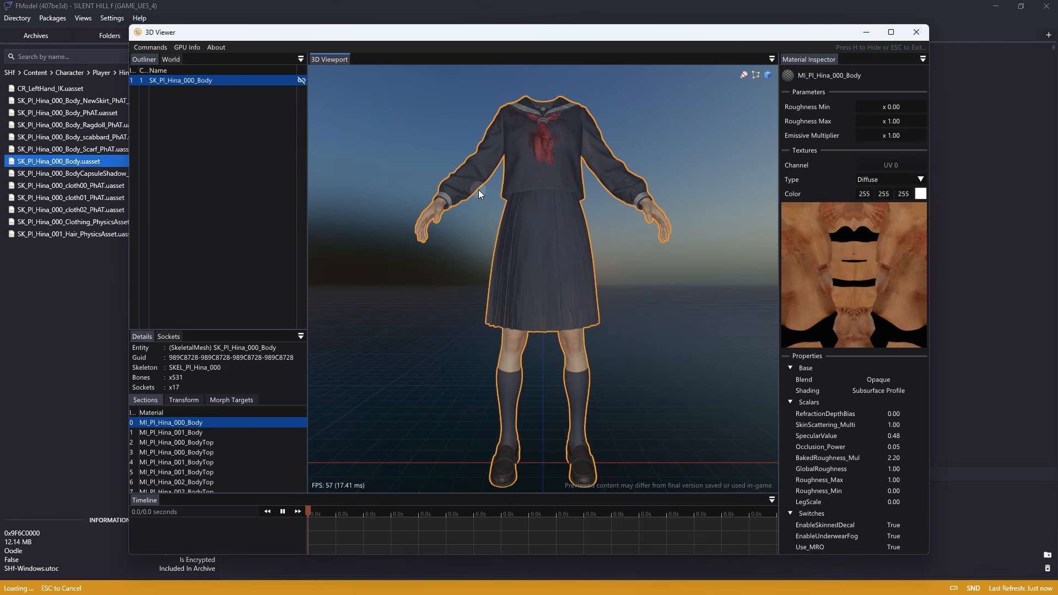
mouse_move(559, 163)
mouse_down()
mouse_move(551, 253)
mouse_move(474, 259)
mouse_move(204, 204)
mouse_move(248, 121)
mouse_move(469, 121)
mouse_move(540, 165)
mouse_move(584, 248)
mouse_move(563, 149)
mouse_up()
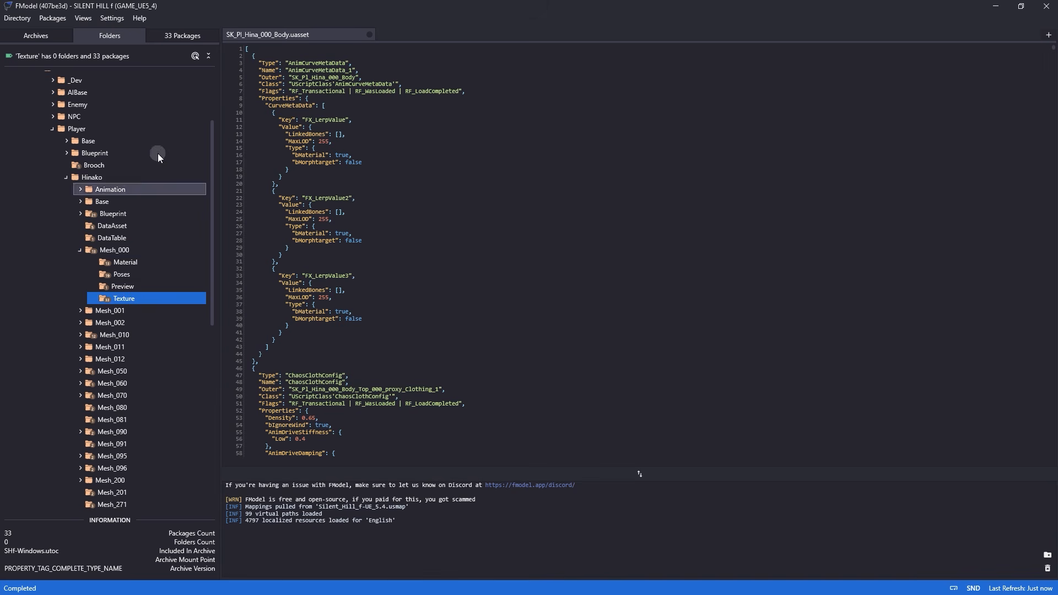
View the T_Pl_Hina_000_Body_C texture from Mesh_000's Texture folder and enlarge its image preview
click(180, 34)
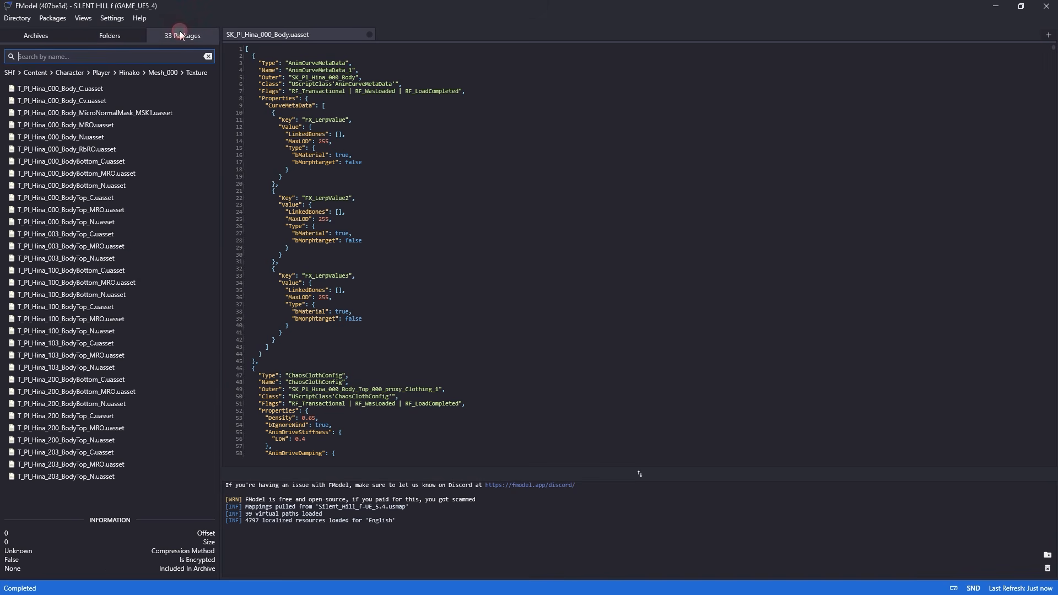
double_click(120, 92)
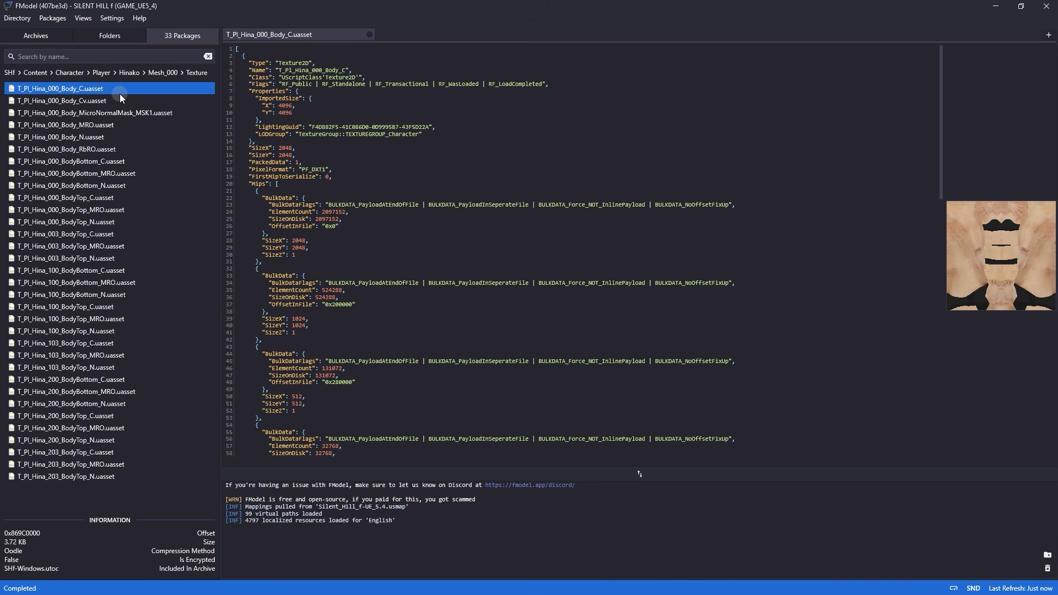
drag(941, 170, 775, 158)
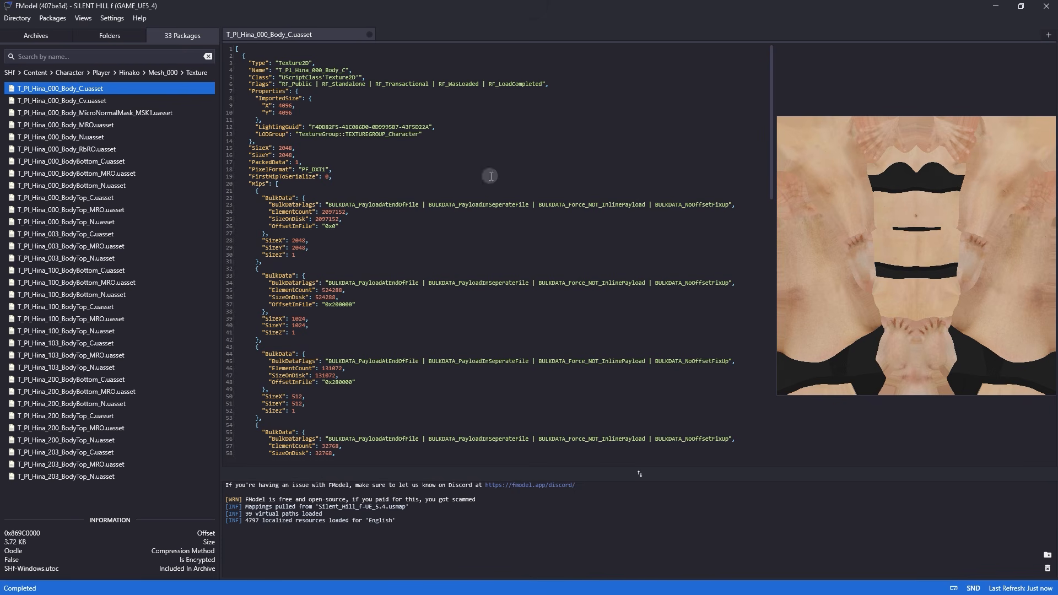
Preview the MI_Pl_Hina_000_Body material from Mesh_000's Material folder in the 3D viewer, and close the viewer
click(119, 36)
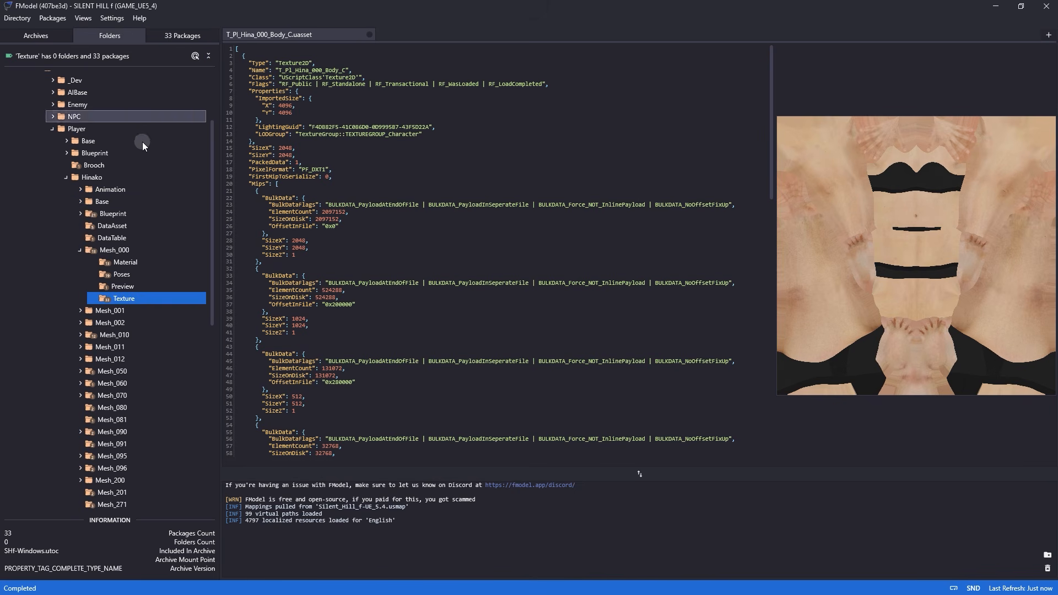
click(147, 263)
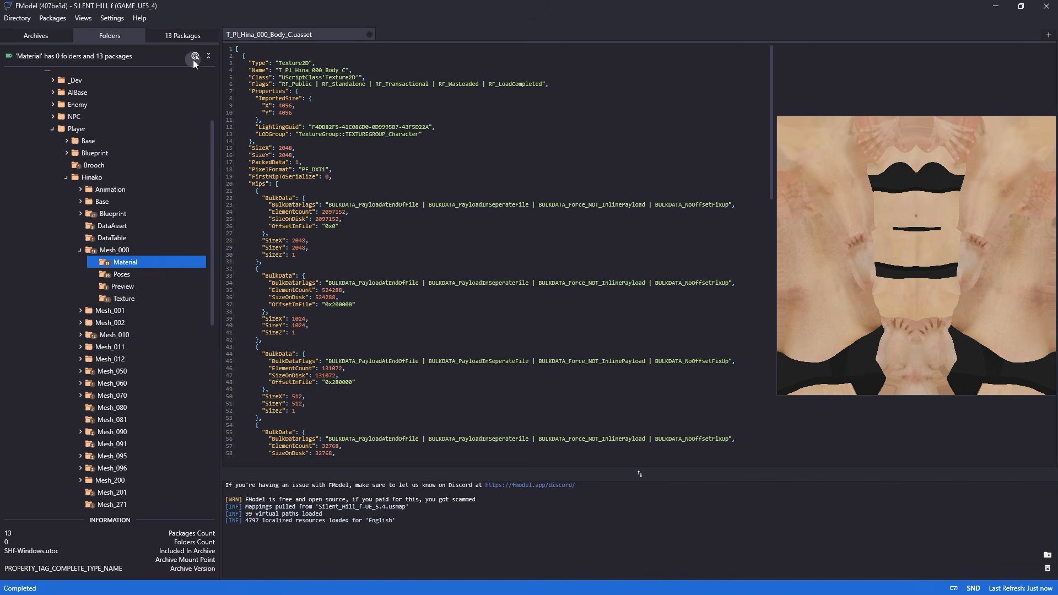
click(187, 35)
double_click(118, 85)
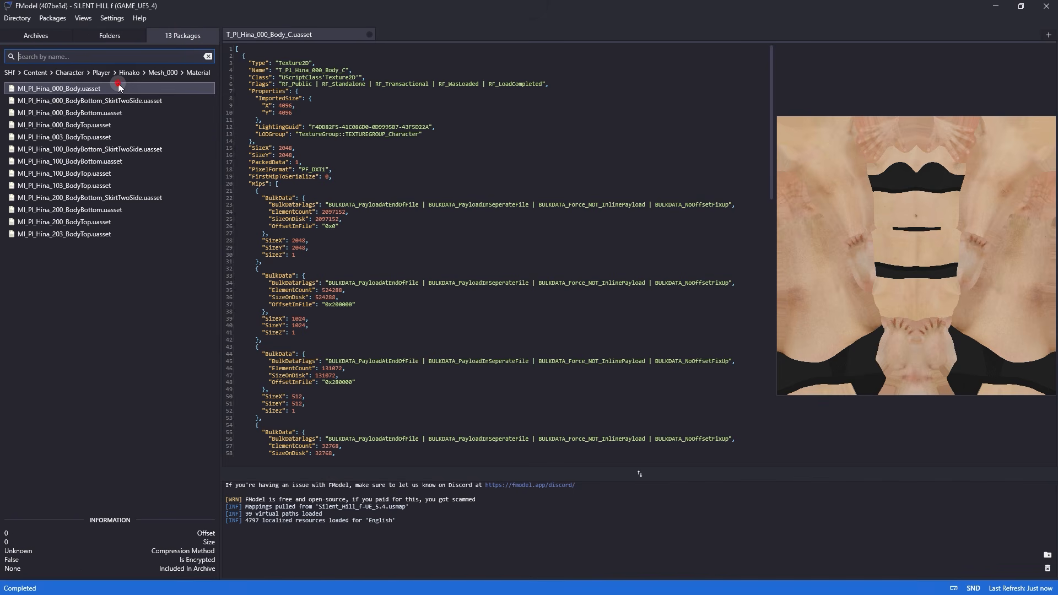
mouse_move(624, 214)
mouse_down()
mouse_move(552, 265)
mouse_move(474, 237)
mouse_move(408, 182)
mouse_move(496, 209)
mouse_move(626, 214)
mouse_up()
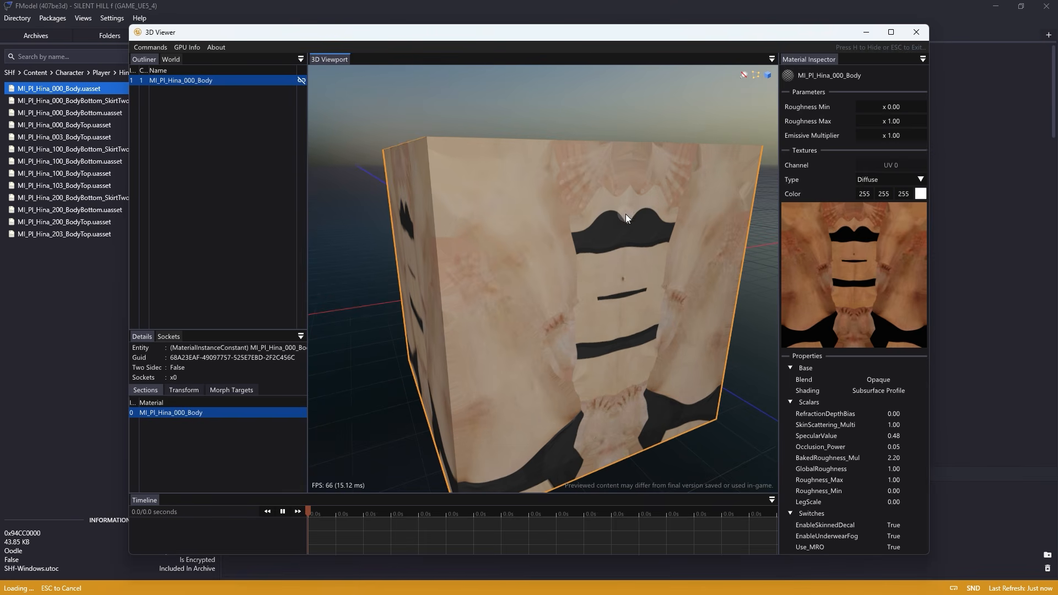
click(916, 32)
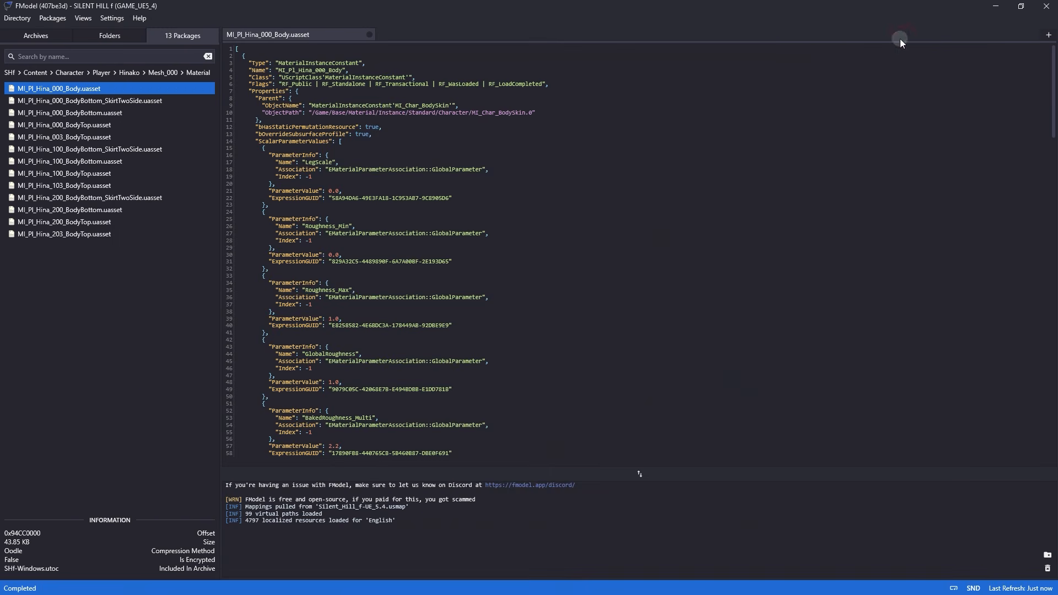
Save the model of SK_Pl_Hina_000_Body.uasset from the Mesh_000 folder
click(108, 37)
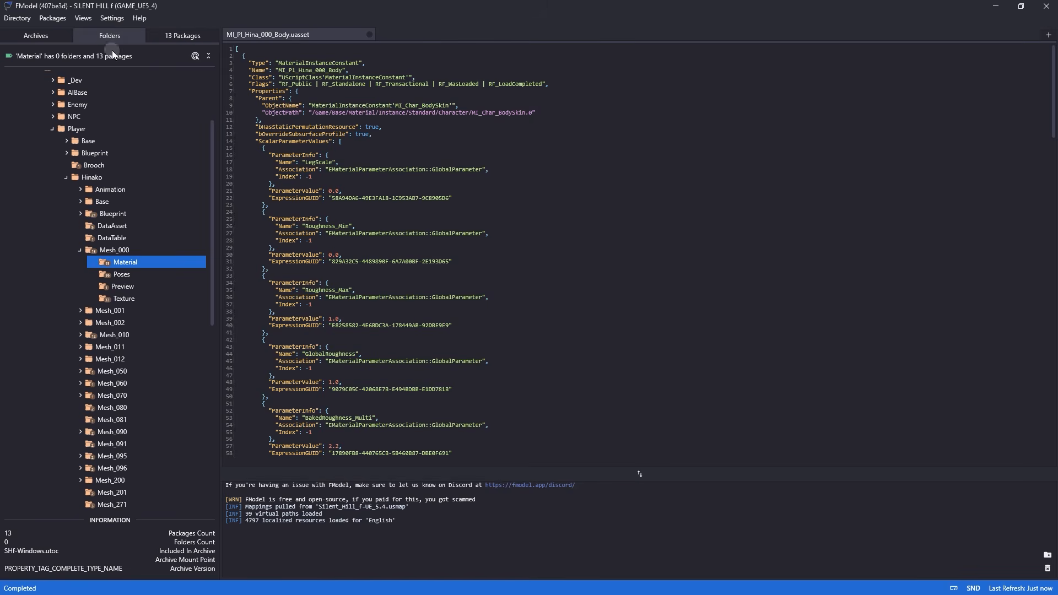
click(132, 249)
click(183, 36)
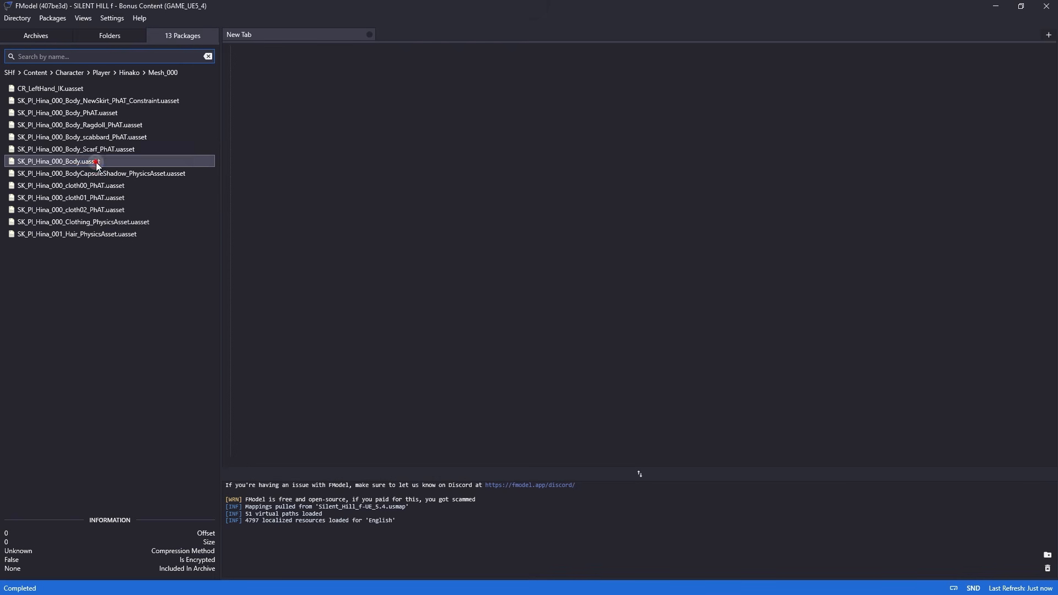
click(68, 165)
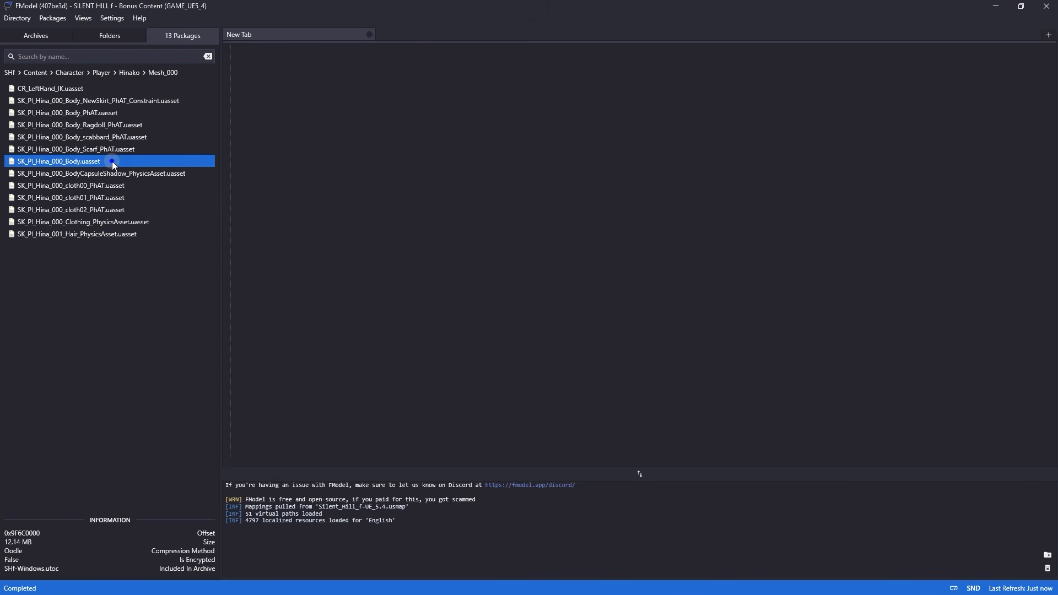
right_click(111, 161)
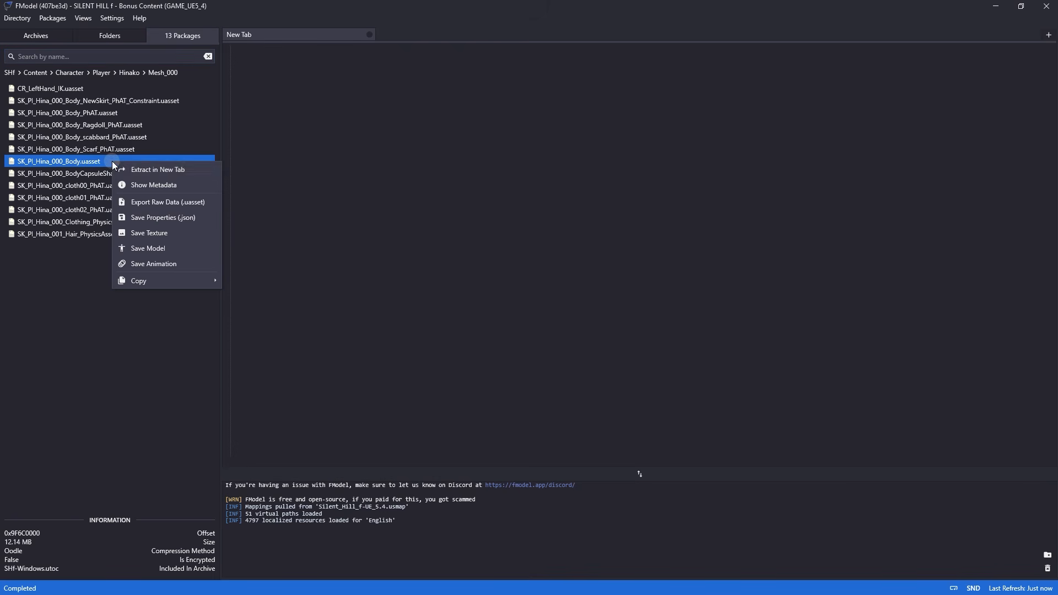
click(140, 248)
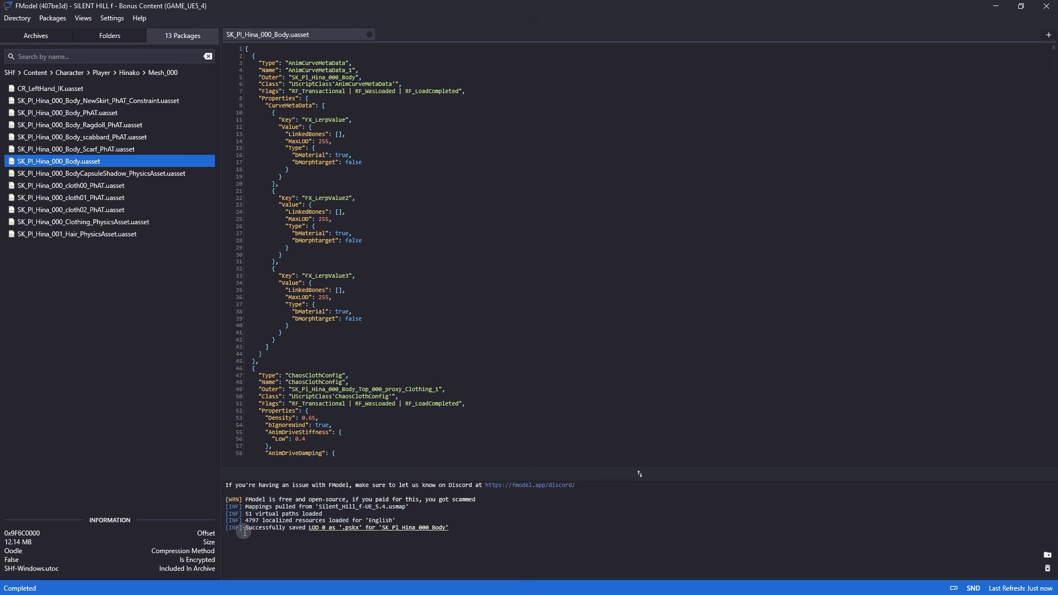
Show the saved model file in File Explorer, and browse from the FModel folder through New folder and Output to Exports
click(369, 527)
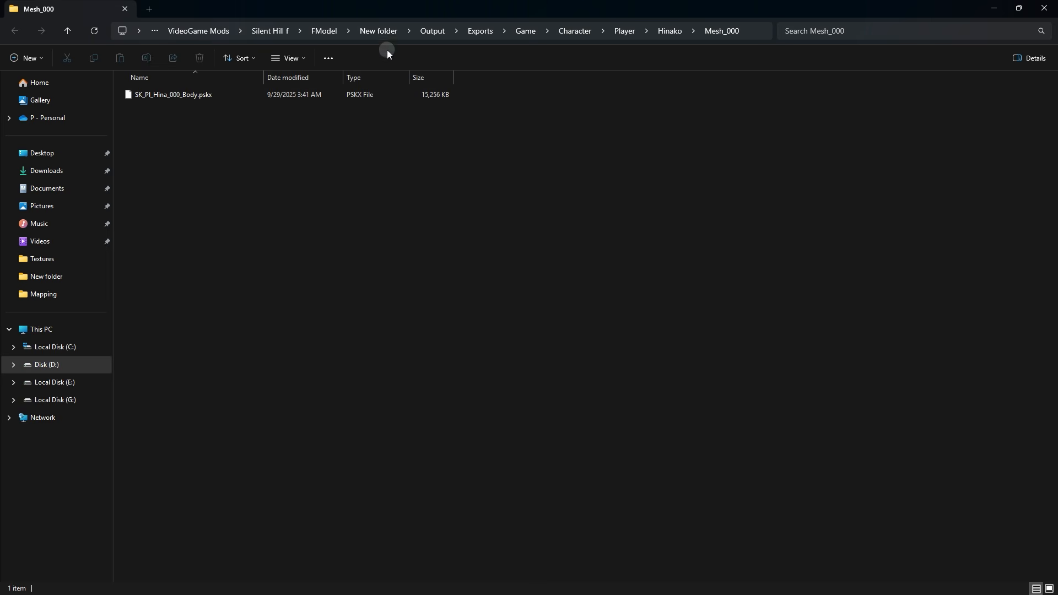
click(321, 29)
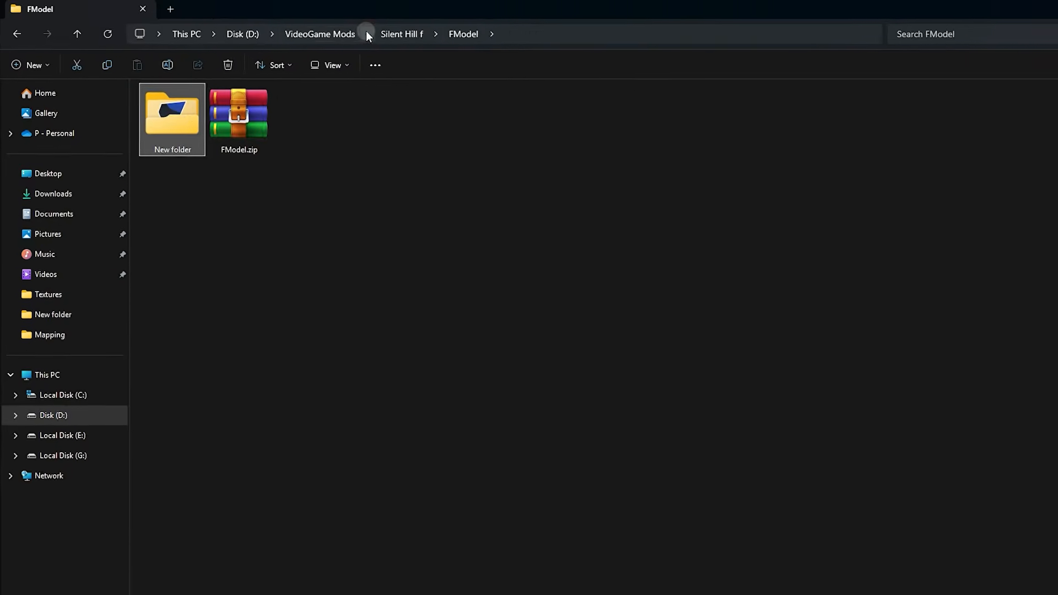
double_click(181, 106)
click(197, 146)
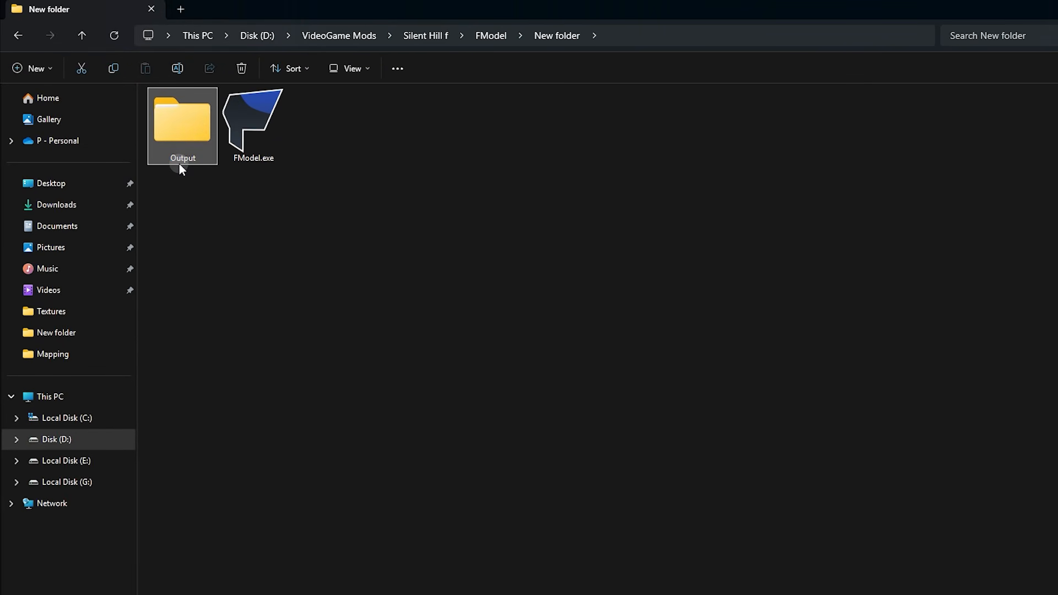
double_click(191, 134)
click(183, 152)
double_click(199, 149)
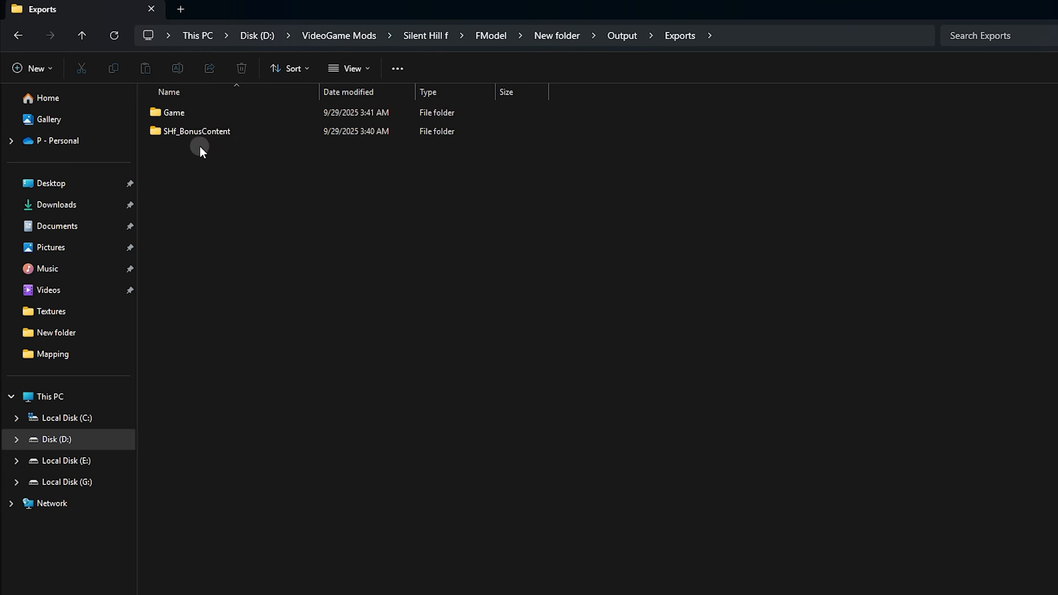
Browse from SHf_BonusContent through Content, Character, Player and Hinako to the exported Mesh_000 folder
double_click(253, 134)
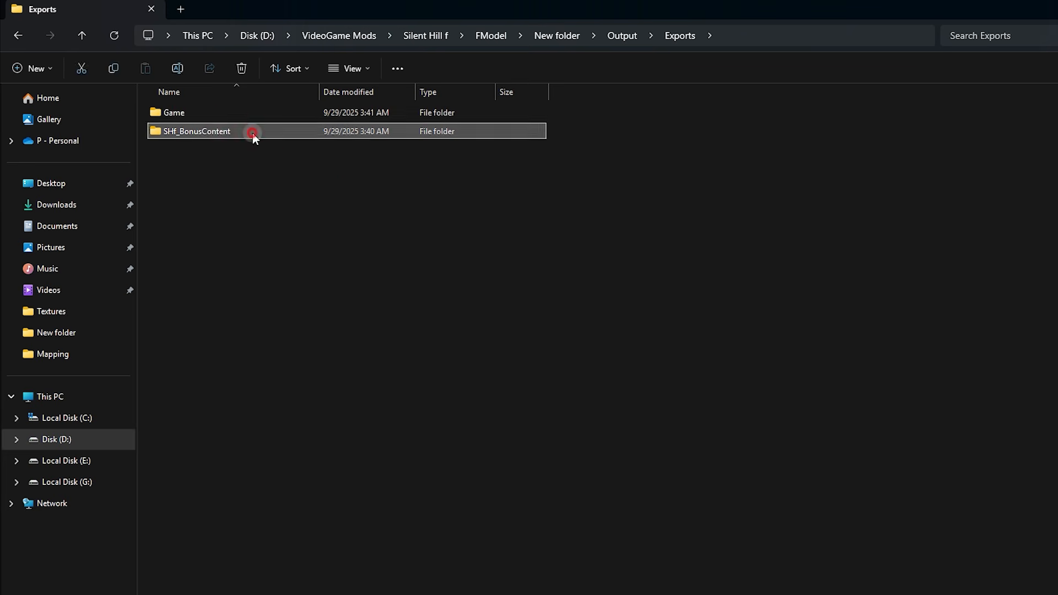
double_click(226, 114)
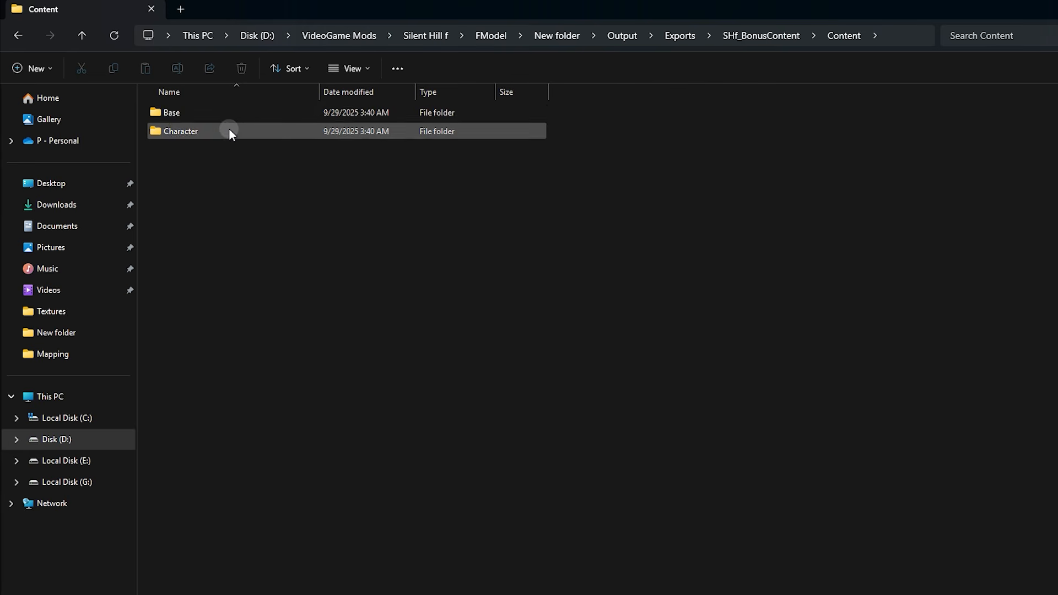
double_click(234, 126)
double_click(233, 117)
double_click(234, 117)
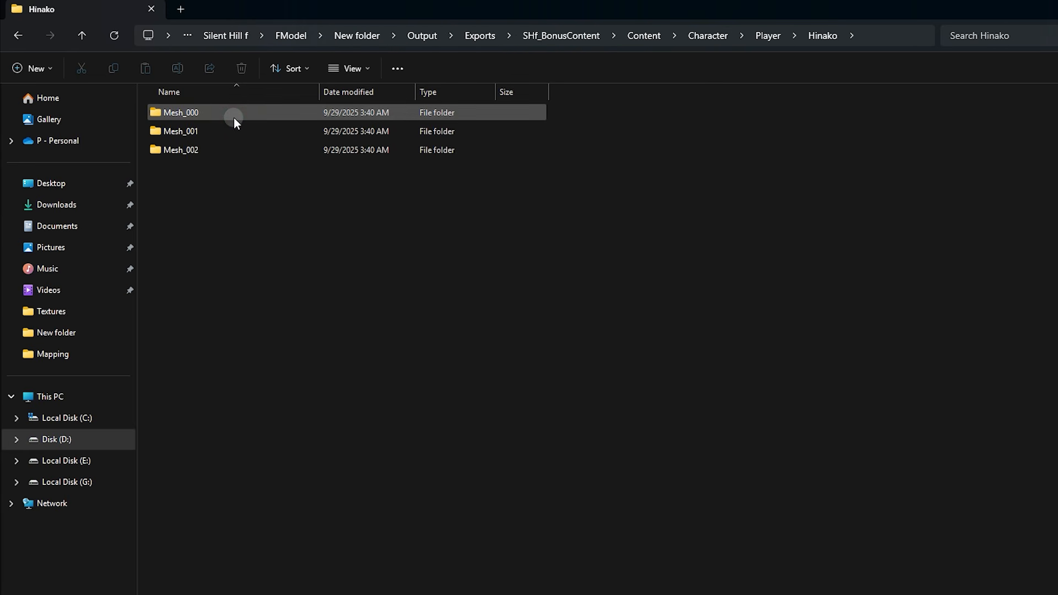
double_click(234, 117)
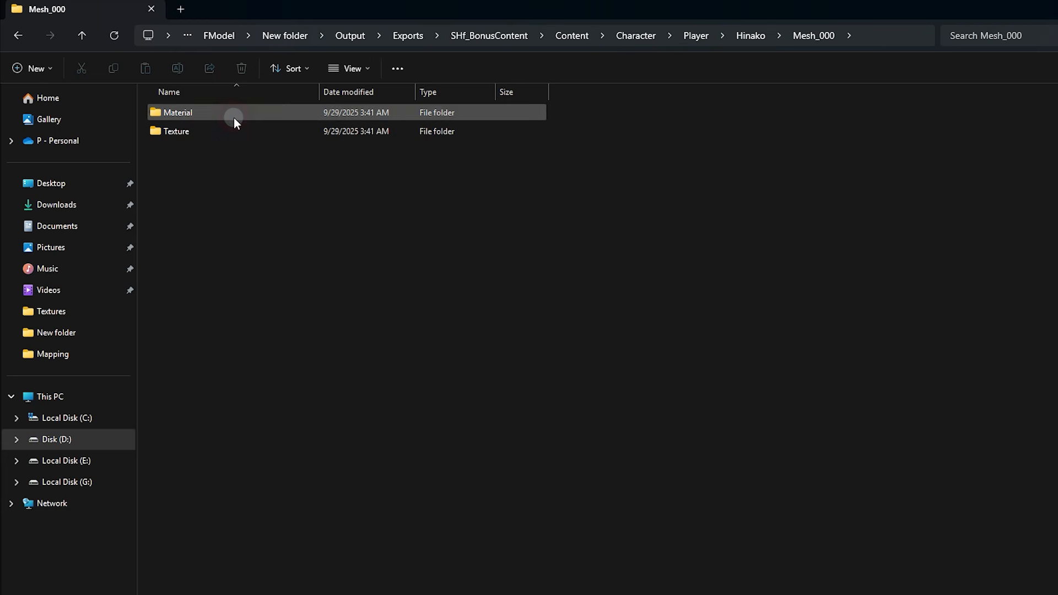
Look through the exported files in the Texture folder of Mesh_000
click(233, 130)
double_click(233, 131)
drag(192, 213, 1019, 147)
click(692, 210)
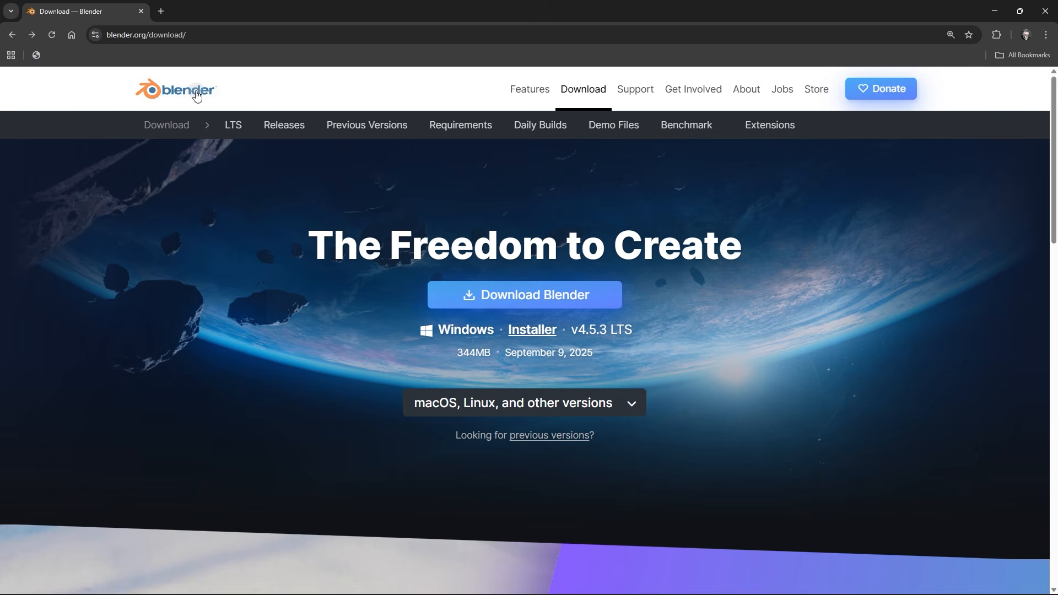
Download the Windows installer for Blender 4.5.3 LTS from the blender.org download page and view the browser's downloads
drag(311, 238, 747, 247)
click(746, 247)
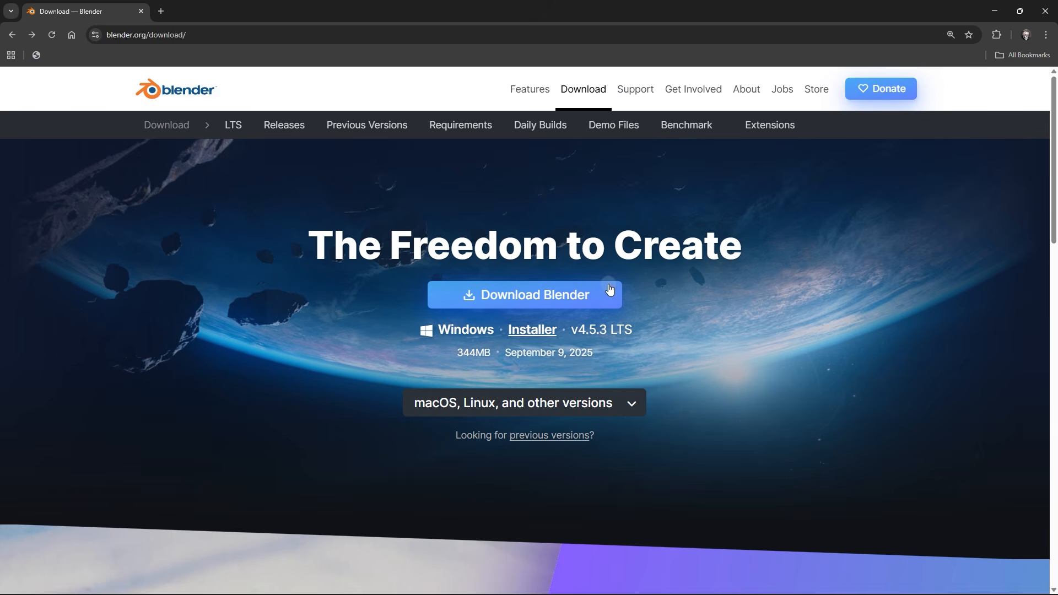
click(539, 299)
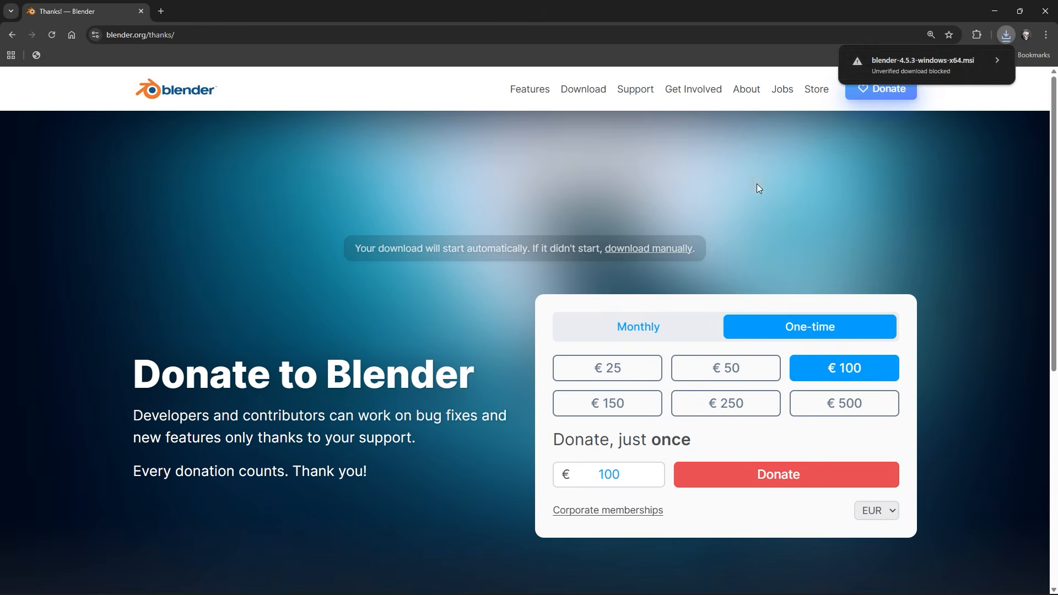
click(950, 73)
click(950, 126)
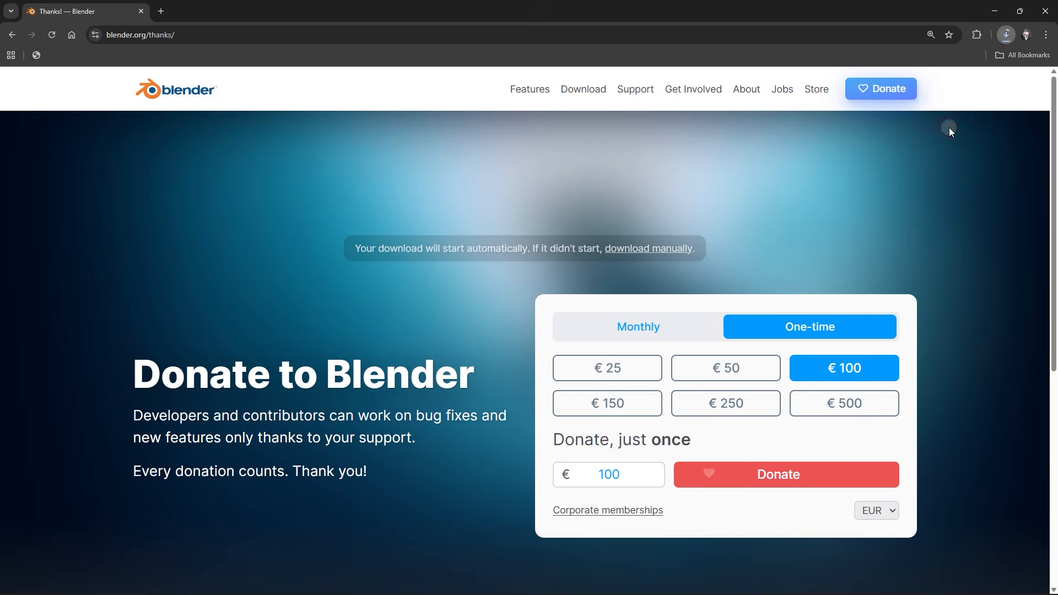
click(1007, 35)
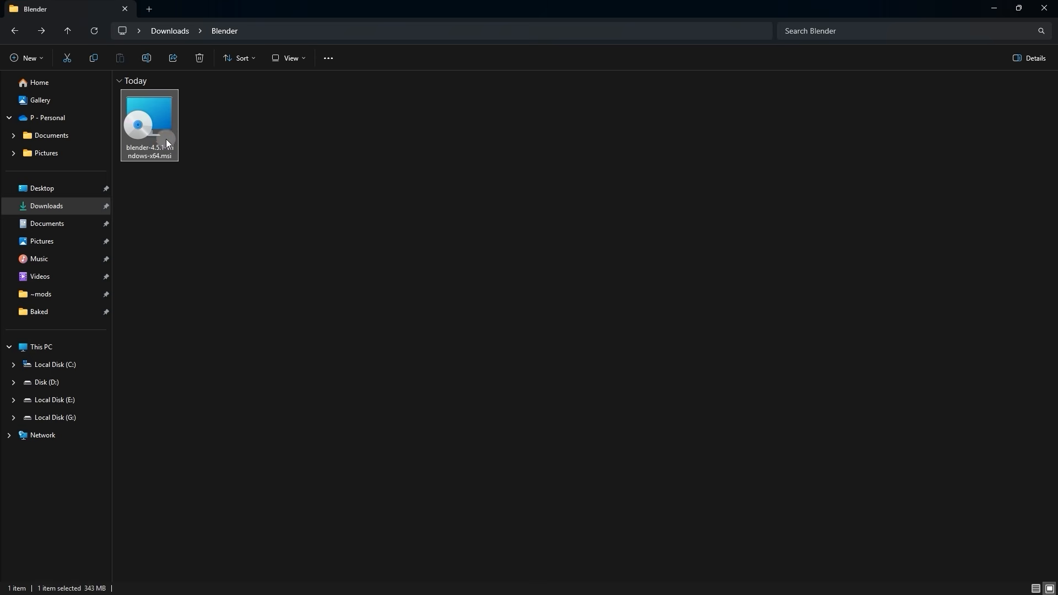
Run blender-4.5.1-windows-x64.msi from the Blender folder in Downloads and continue past the setup wizard's welcome page
double_click(166, 140)
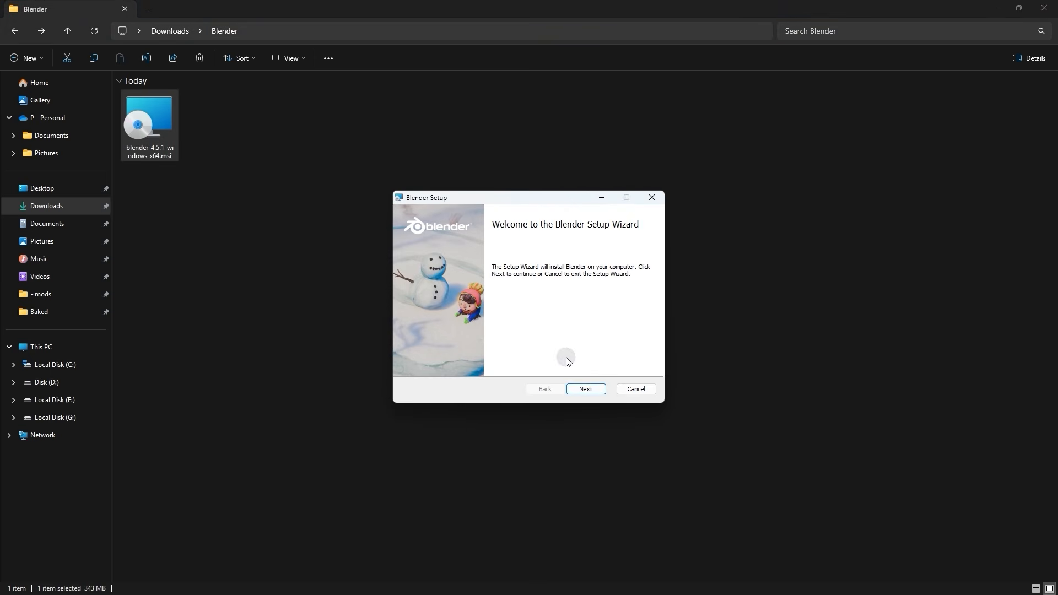
click(596, 390)
click(596, 389)
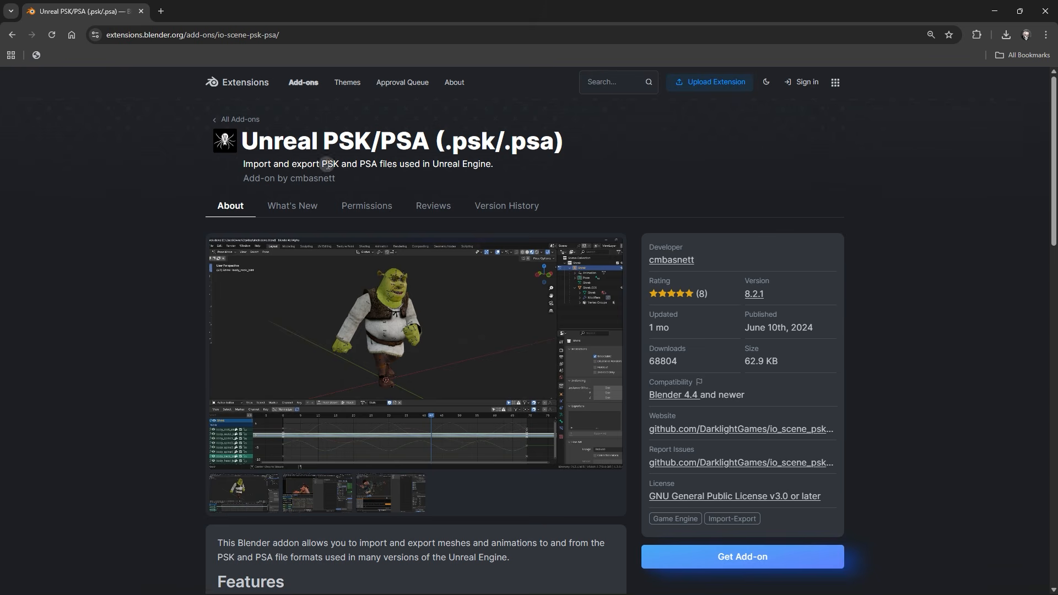
Download the Unreal PSK/PSA (.psk/.psa) add-on from its Blender Extensions page for installing from disk
drag(245, 142, 436, 142)
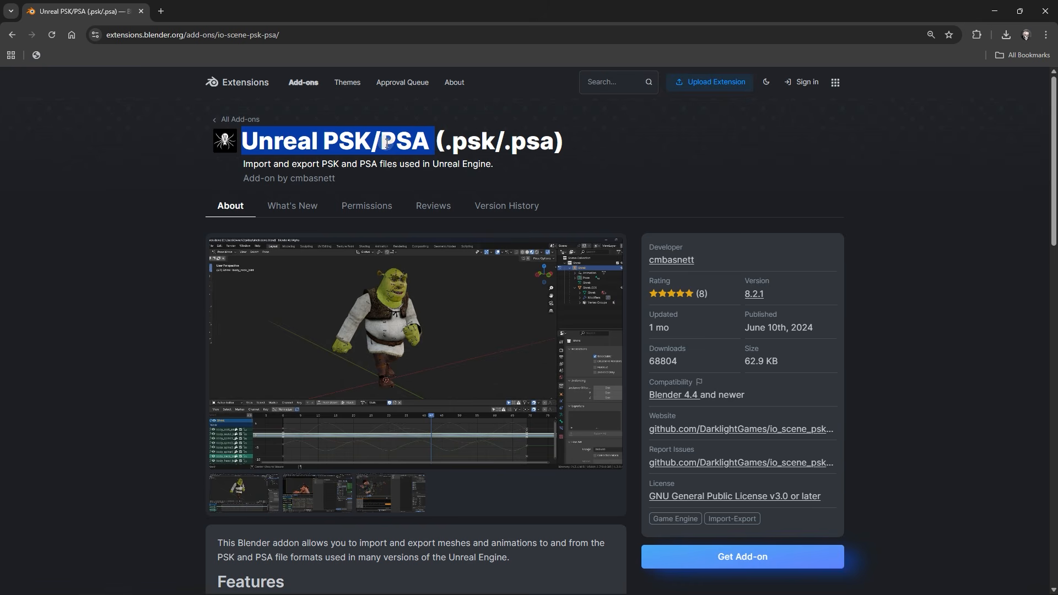
click(587, 138)
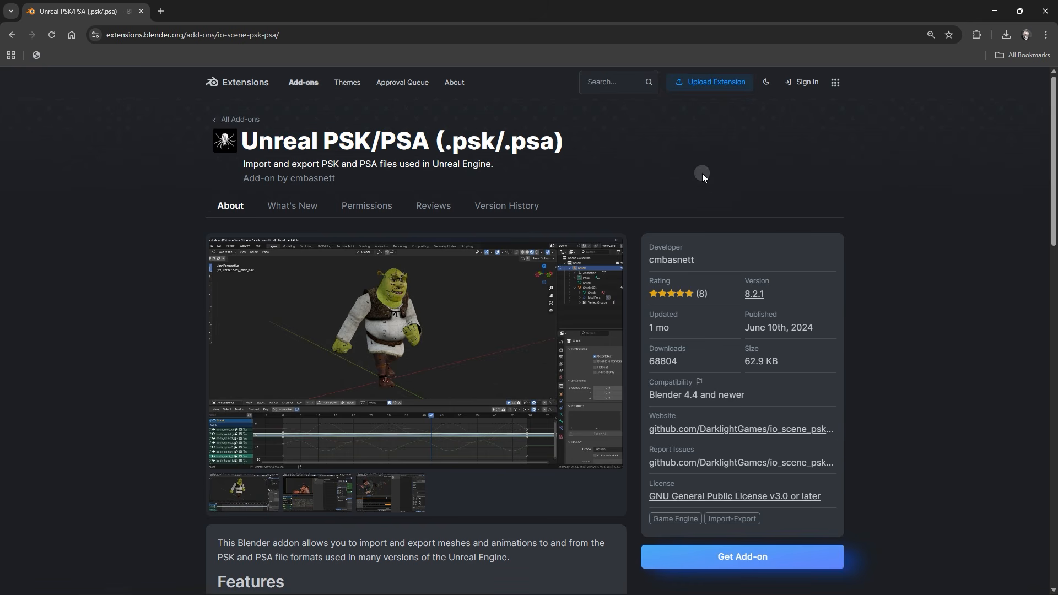
scroll(782, 197, down, 2)
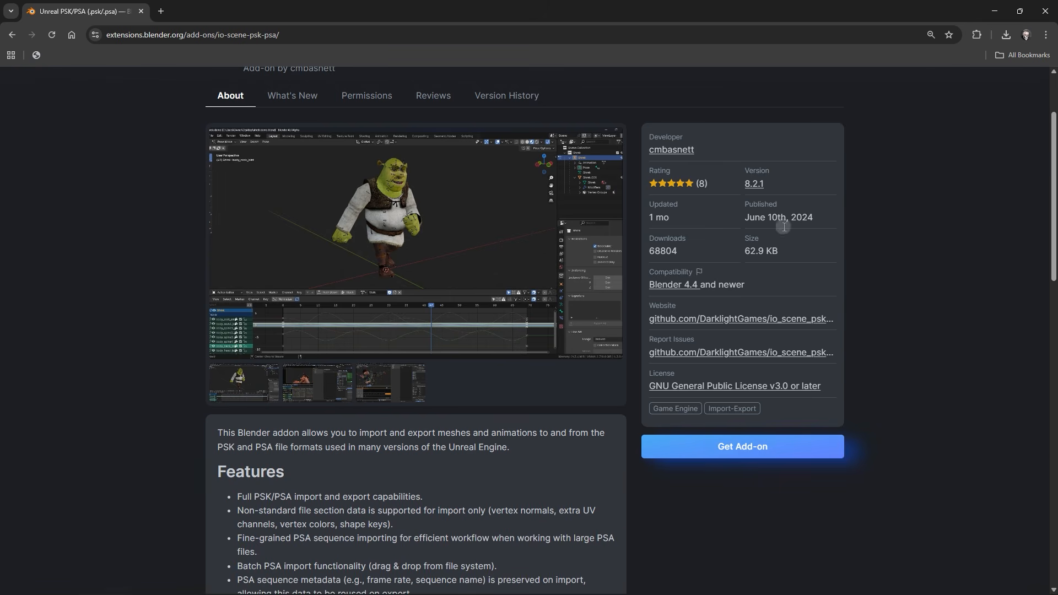
click(728, 447)
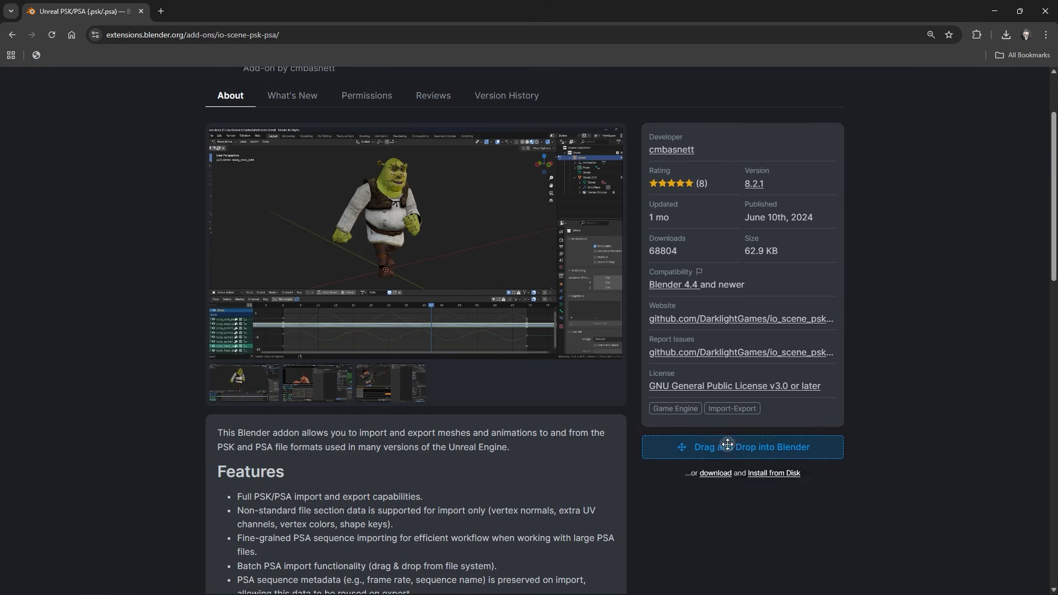
click(714, 474)
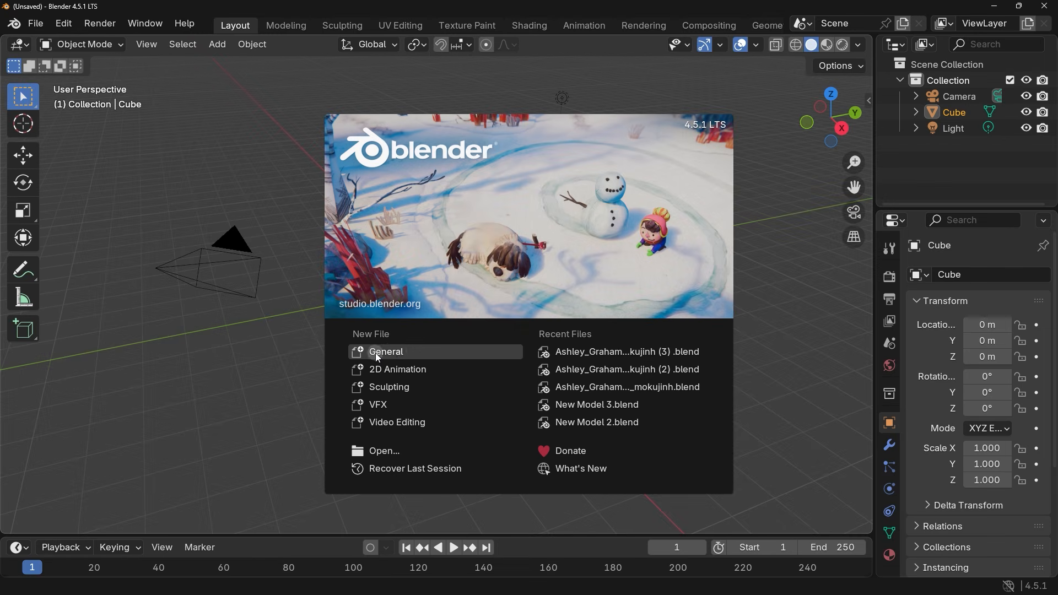
Start a new General file in Blender and open the Add-ons section of the preferences
click(396, 353)
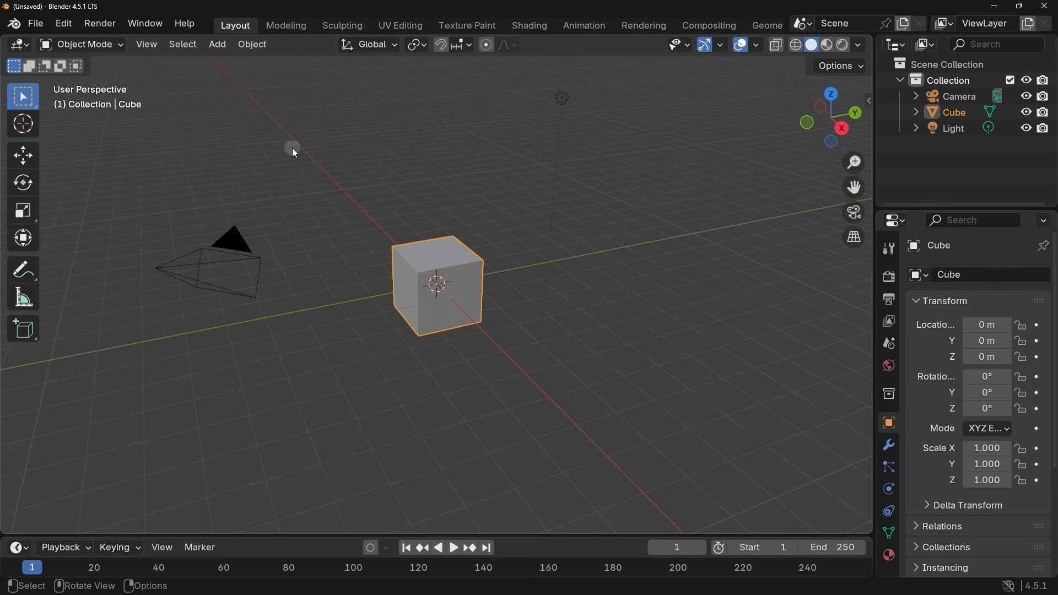
click(402, 204)
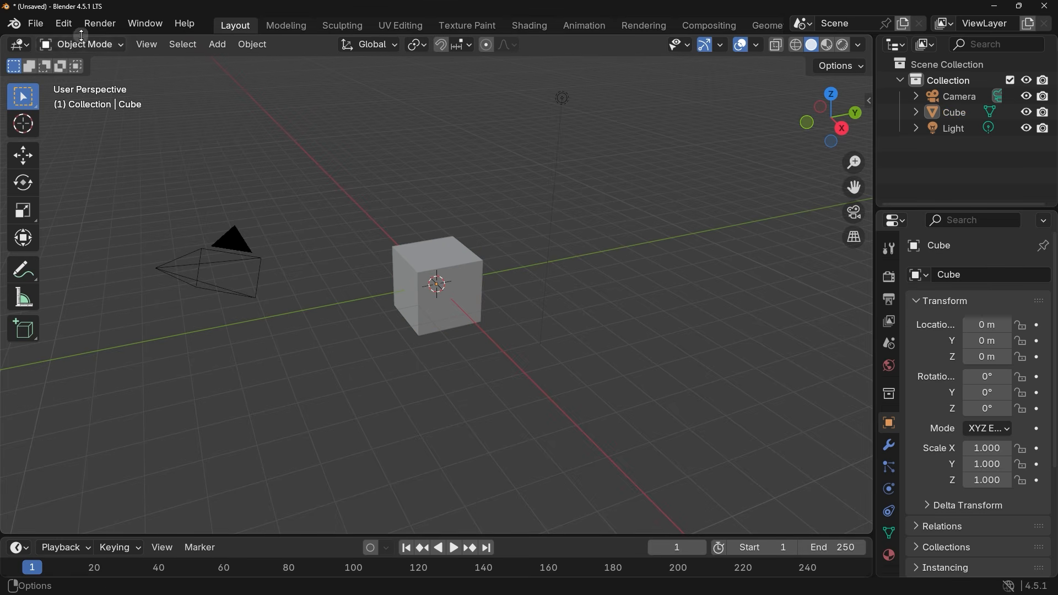
click(67, 25)
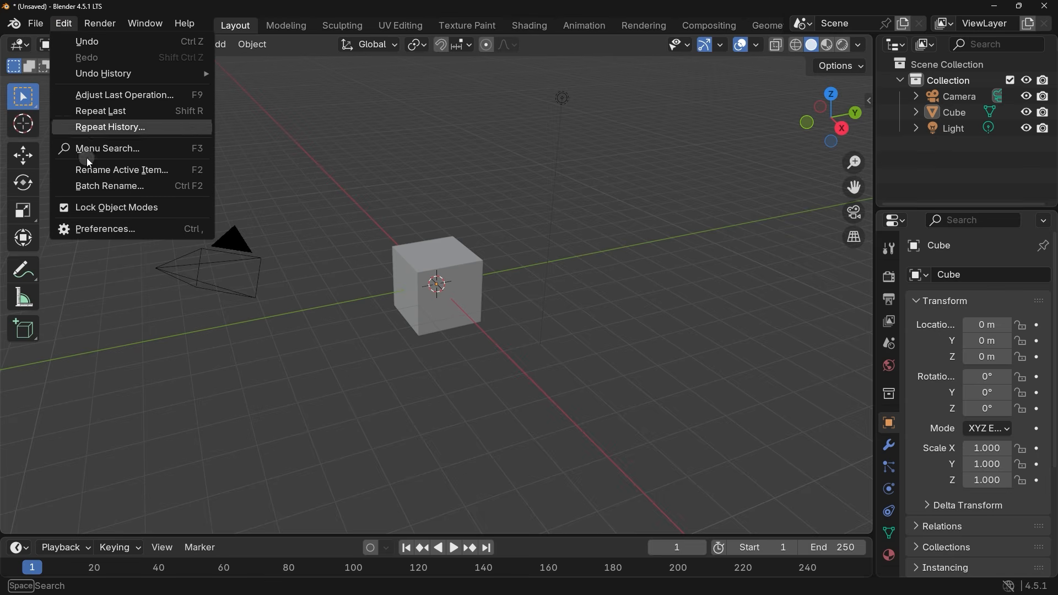
click(94, 229)
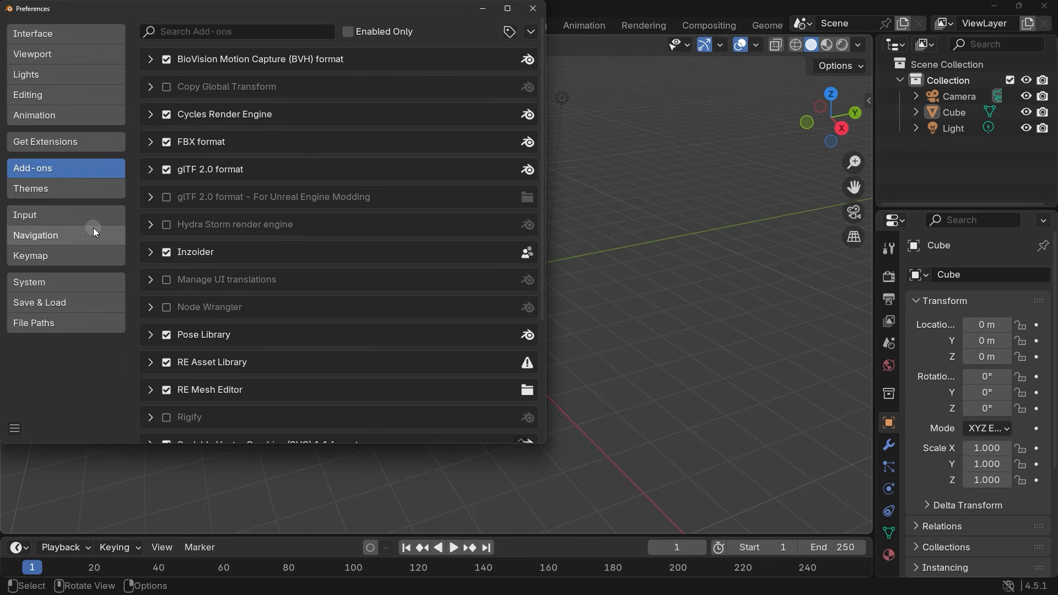
click(47, 170)
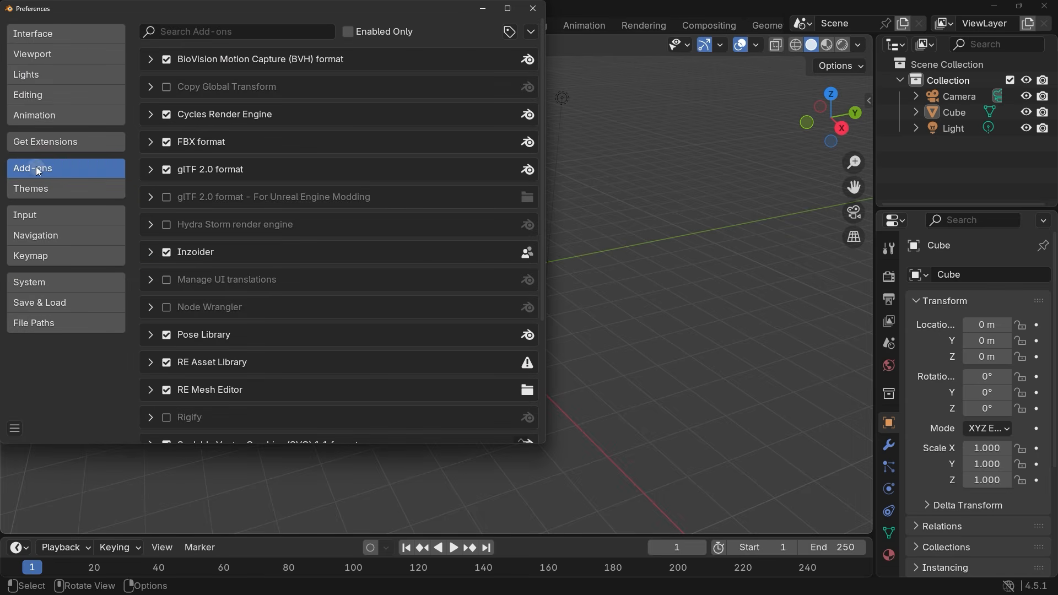
click(345, 92)
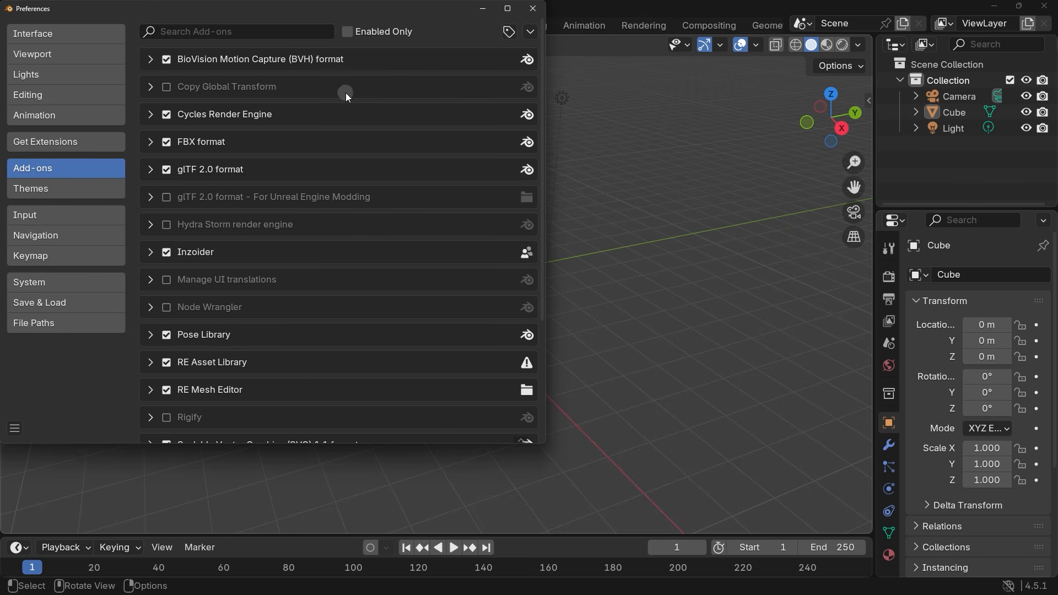
Install the add-on add-on-io-scene-psk-psa-v8.2.1.zip from disk, from the folder D:\VideoGame Mods\Silent Hill f\psk addon
click(531, 33)
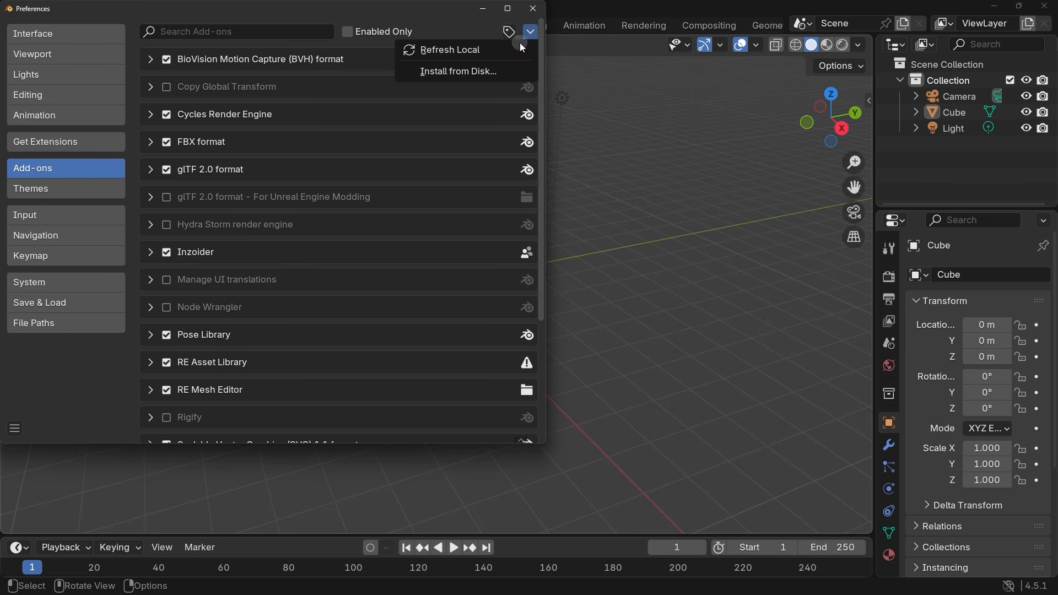
click(452, 71)
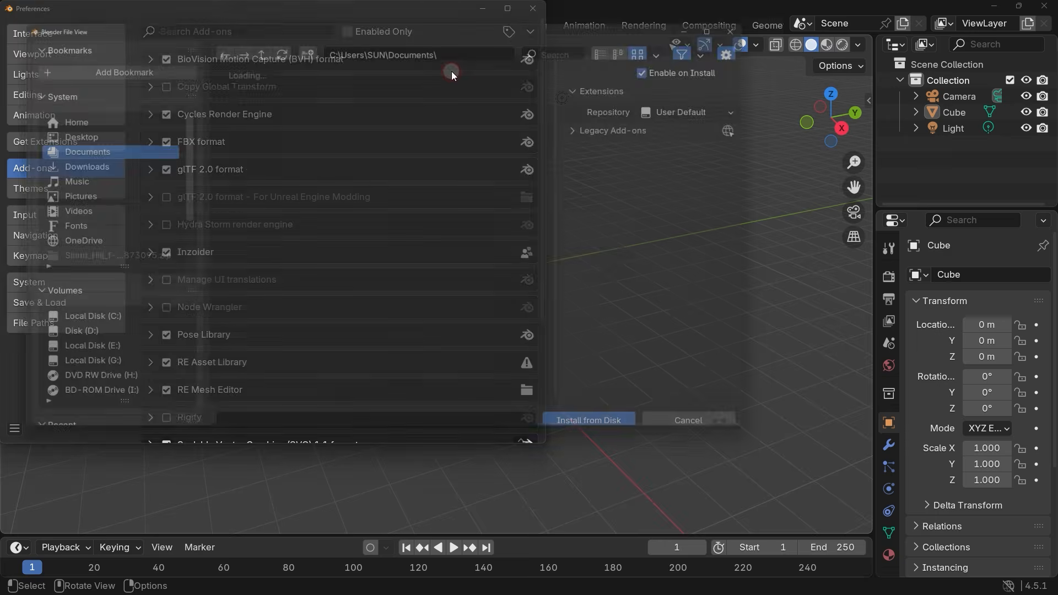
click(449, 44)
text(D:\VideoGame Mods\Silent Hill f\psk addon)
key(Return)
click(249, 103)
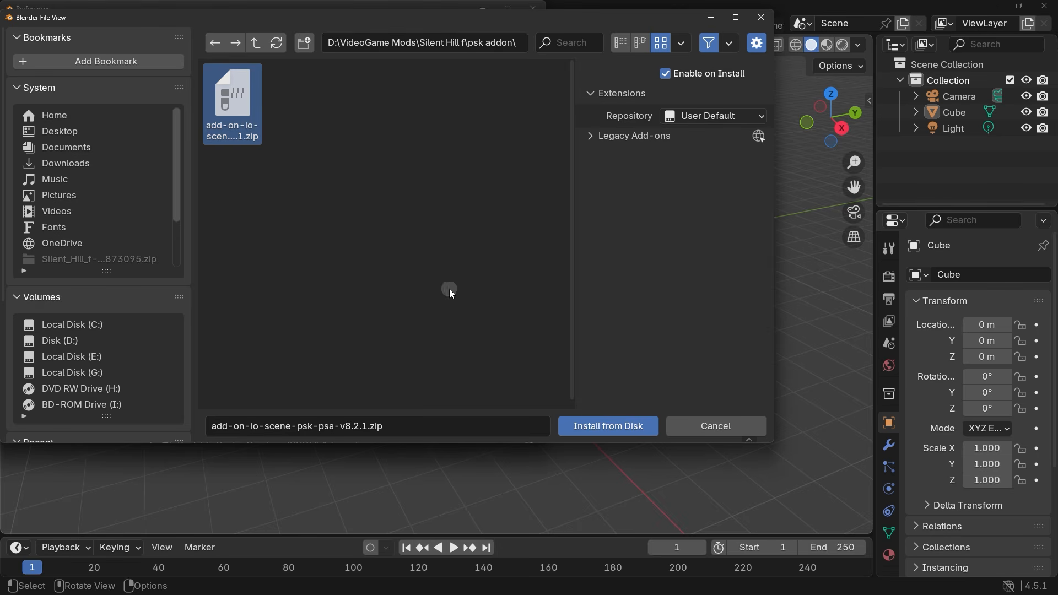
click(586, 425)
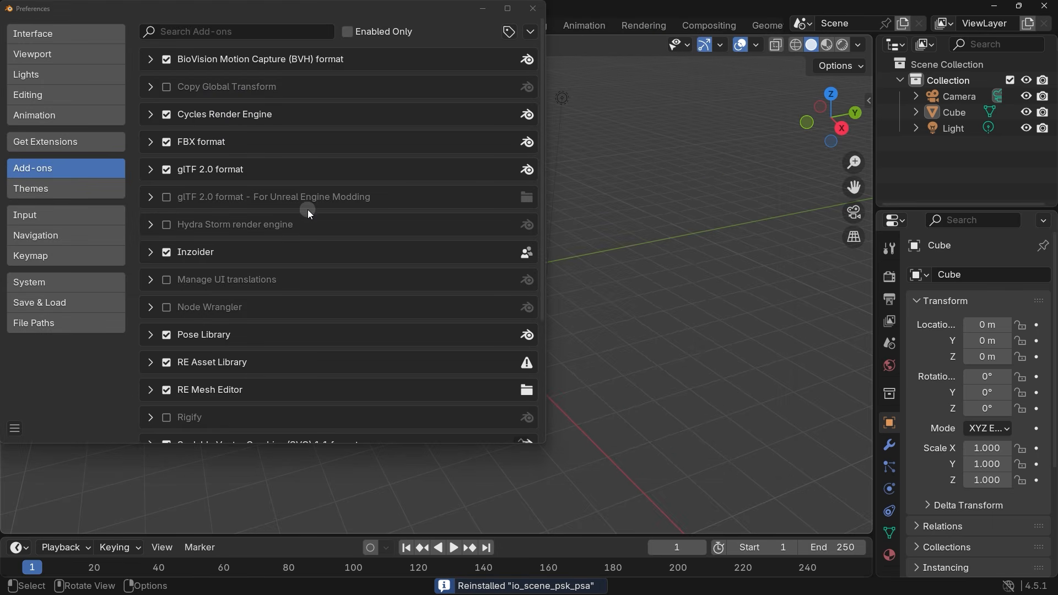
Search the add-ons for psk to check that Unreal PSK/PSA is enabled, and close the preferences
click(209, 36)
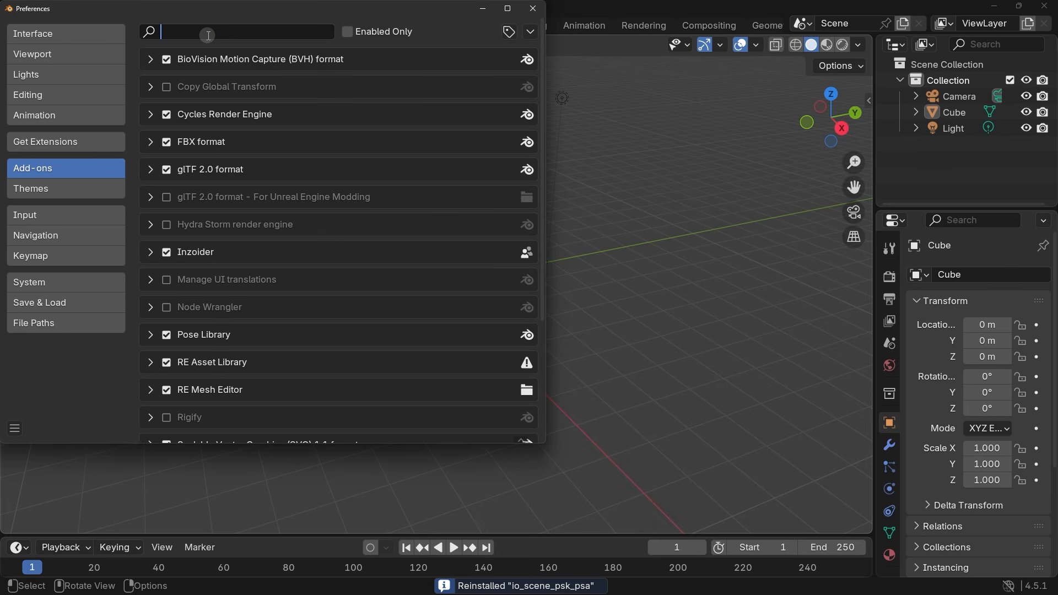
text(psk)
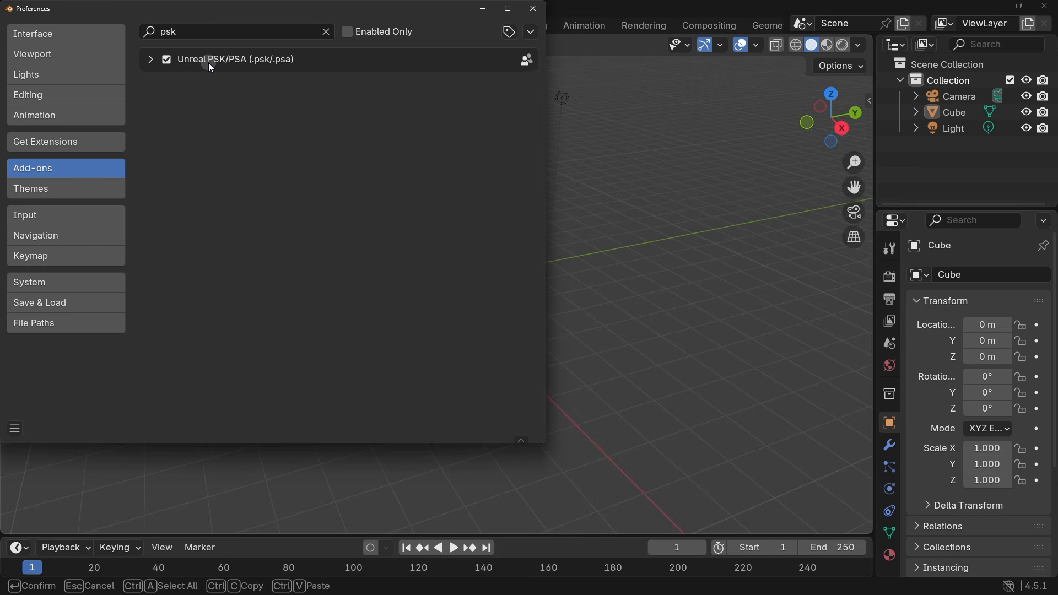
click(538, 11)
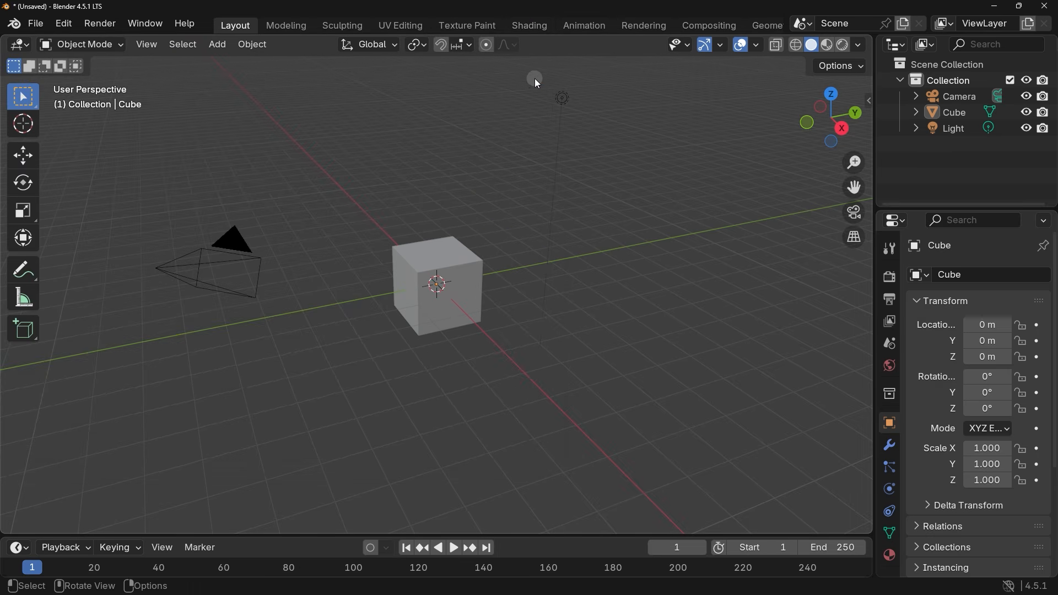
Delete the default camera, cube and light from the scene and switch to the Modeling workspace
drag(597, 82, 190, 364)
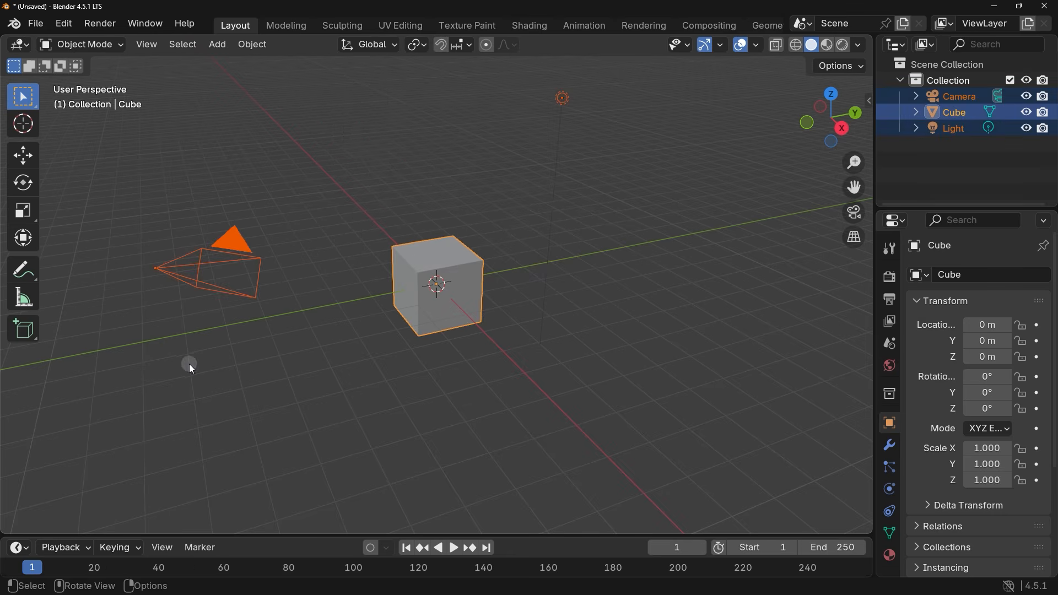
key(Delete)
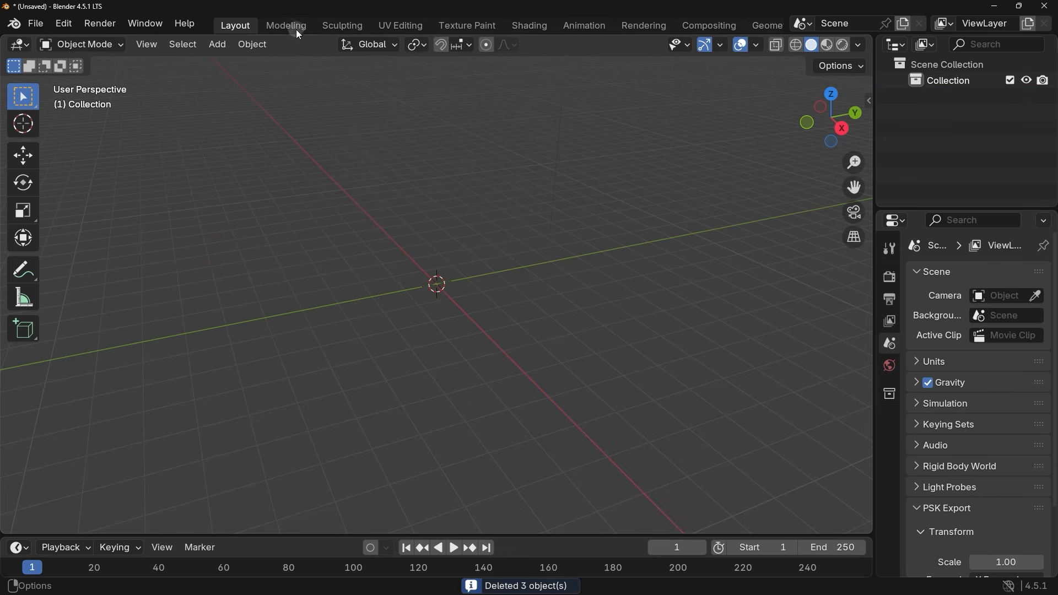
click(282, 31)
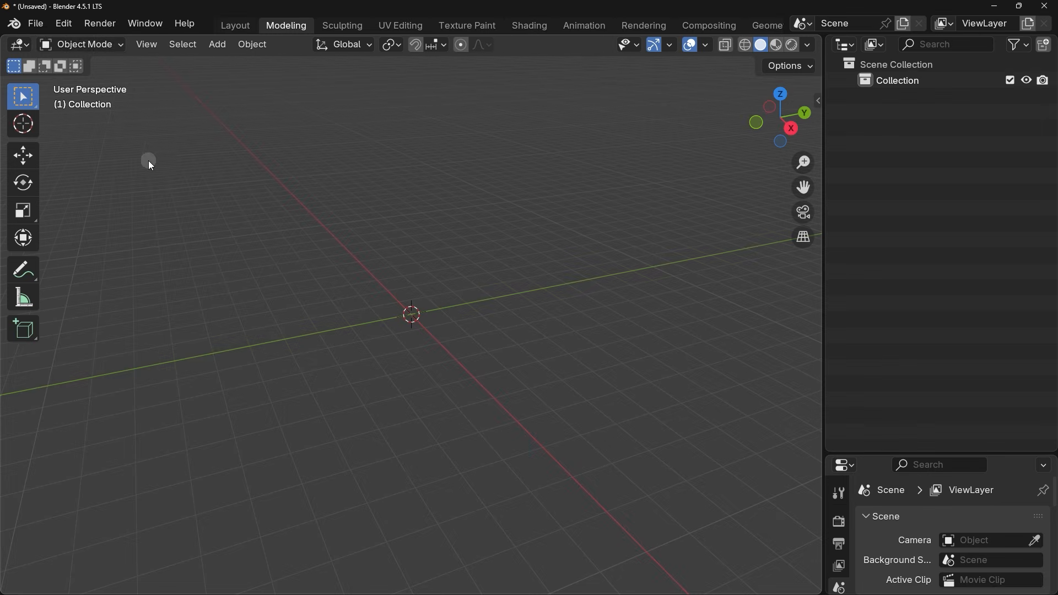
Start an Unreal PSK (.psk/.pskx) import and choose SK_Pl_Hina_000_Body.pskx from the exported Hinako\Mesh_000 folder
click(36, 22)
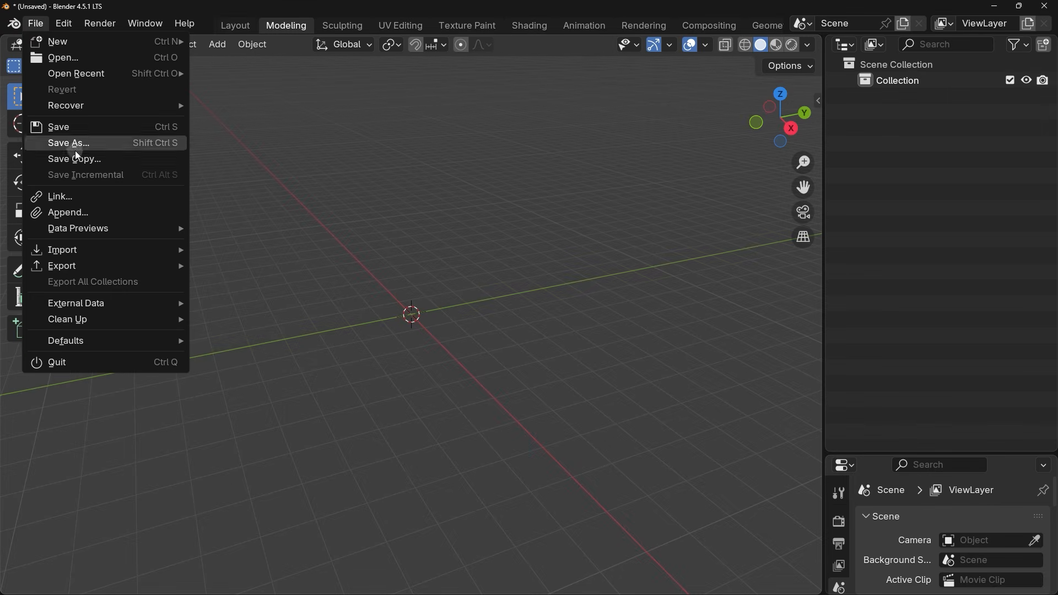
mouse_move(54, 257)
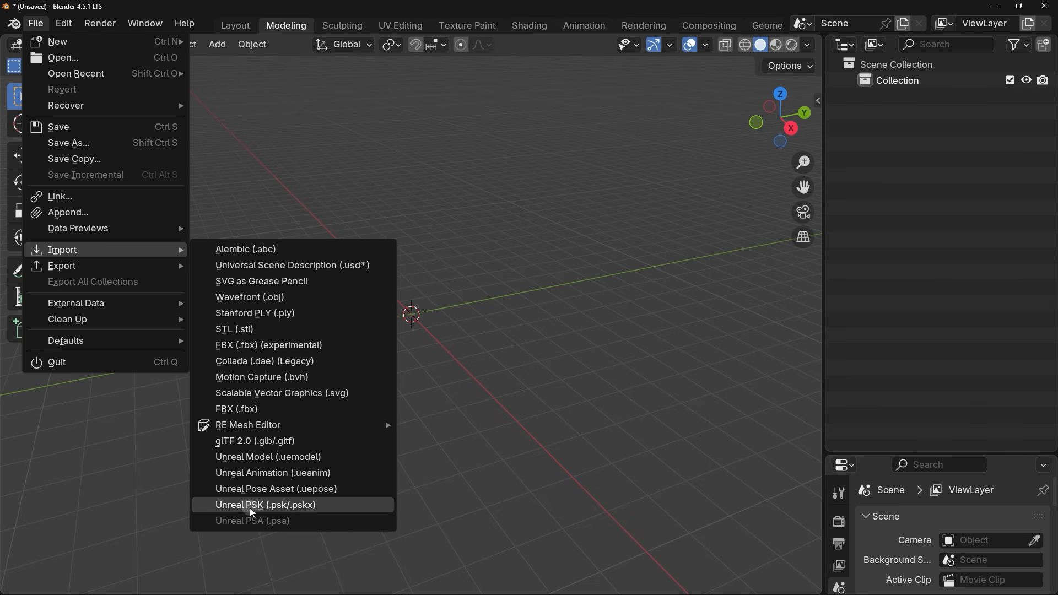
click(323, 510)
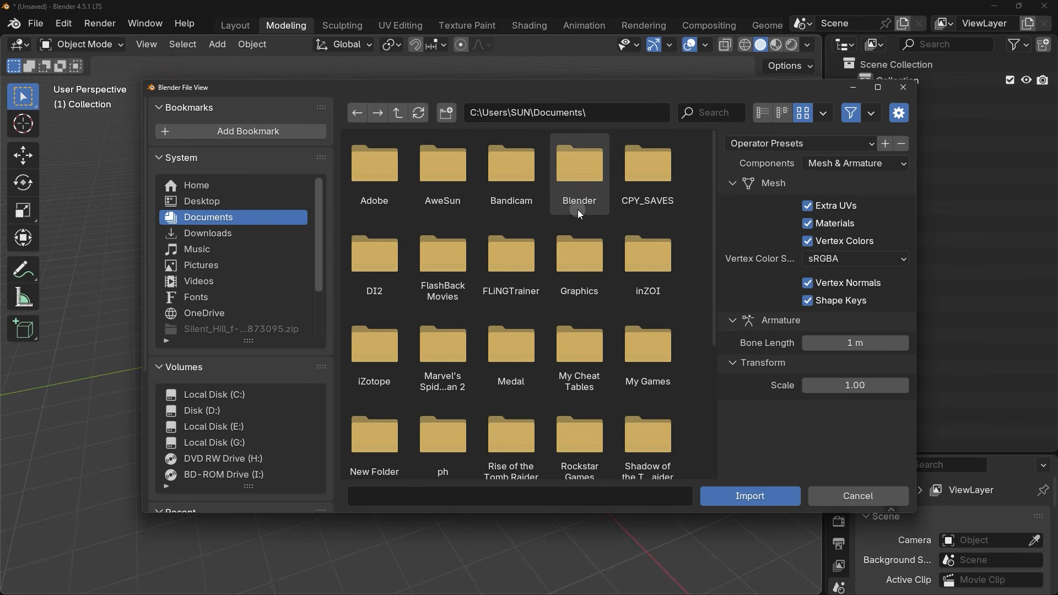
click(603, 112)
key(ctrl+v)
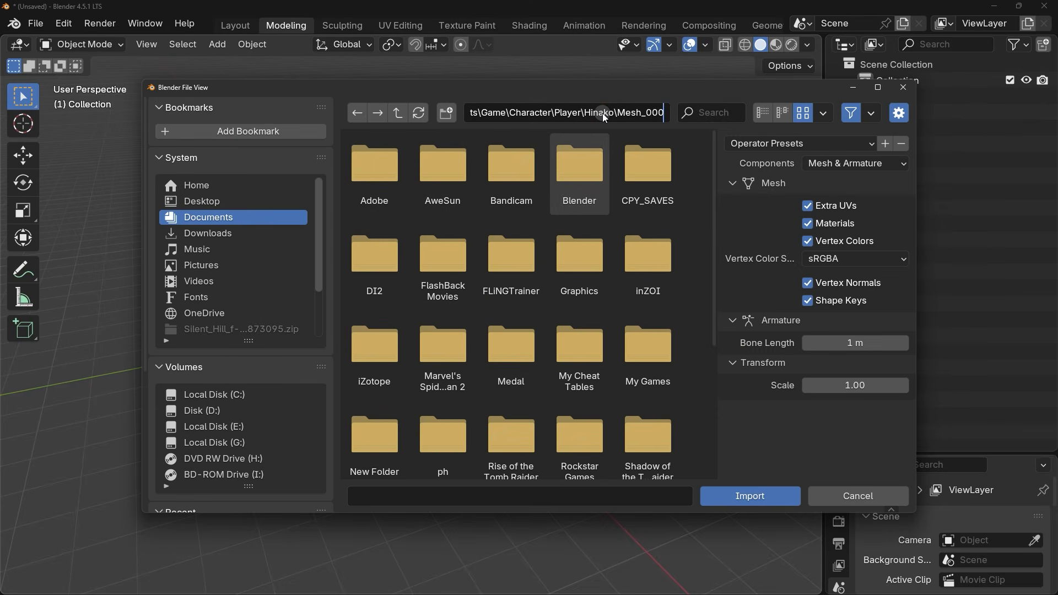
key(Return)
click(388, 180)
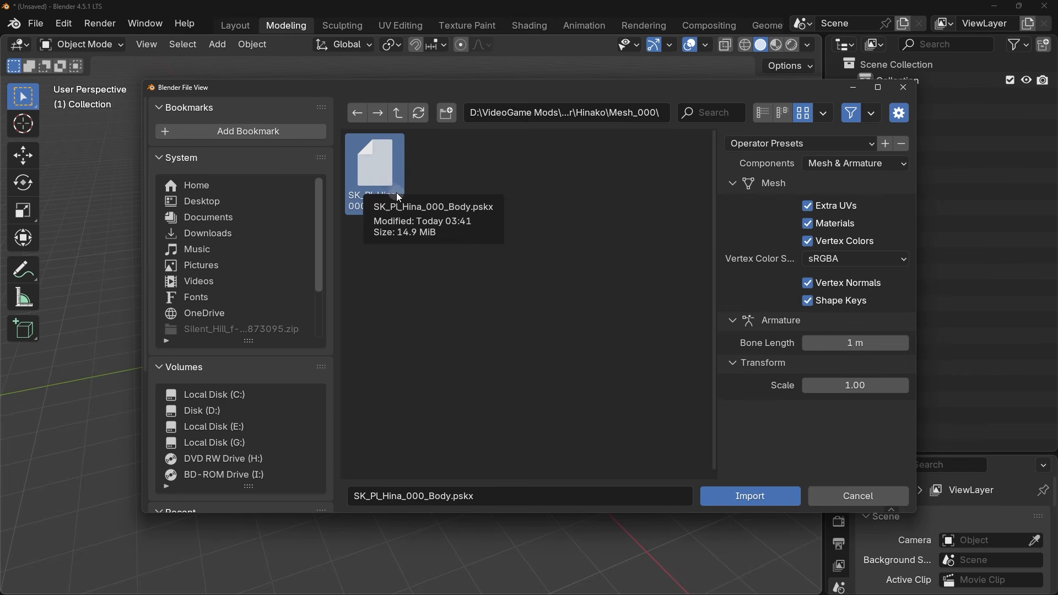
click(439, 212)
click(457, 215)
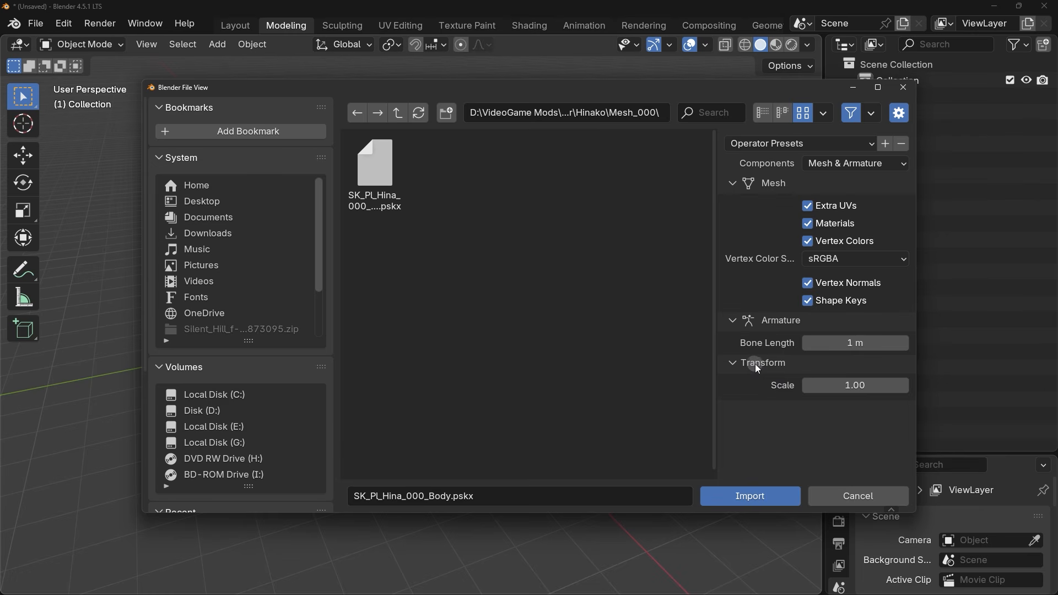
Set the transform scale of the PSK import to 0.01
click(843, 388)
text(0.01)
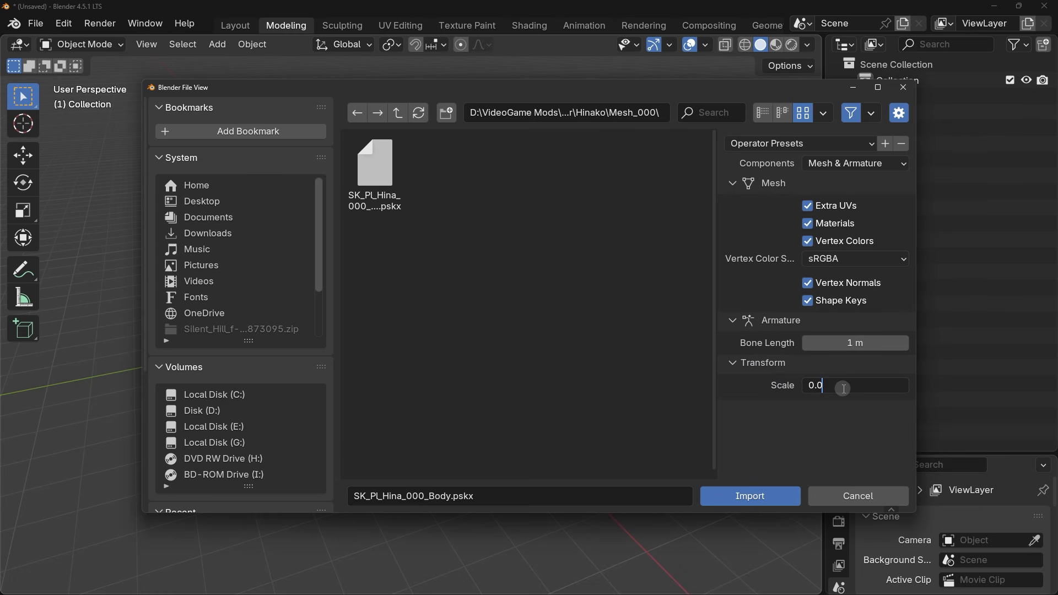
key(Return)
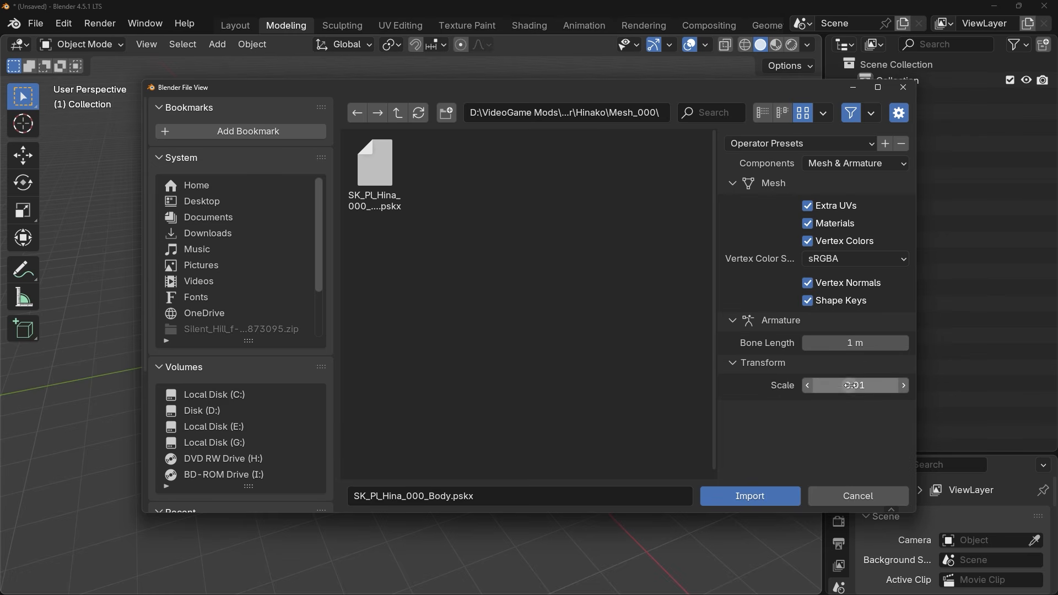
Set the armature bone length to 3 m and import SK_Pl_Hina_000_Body.pskx
click(850, 344)
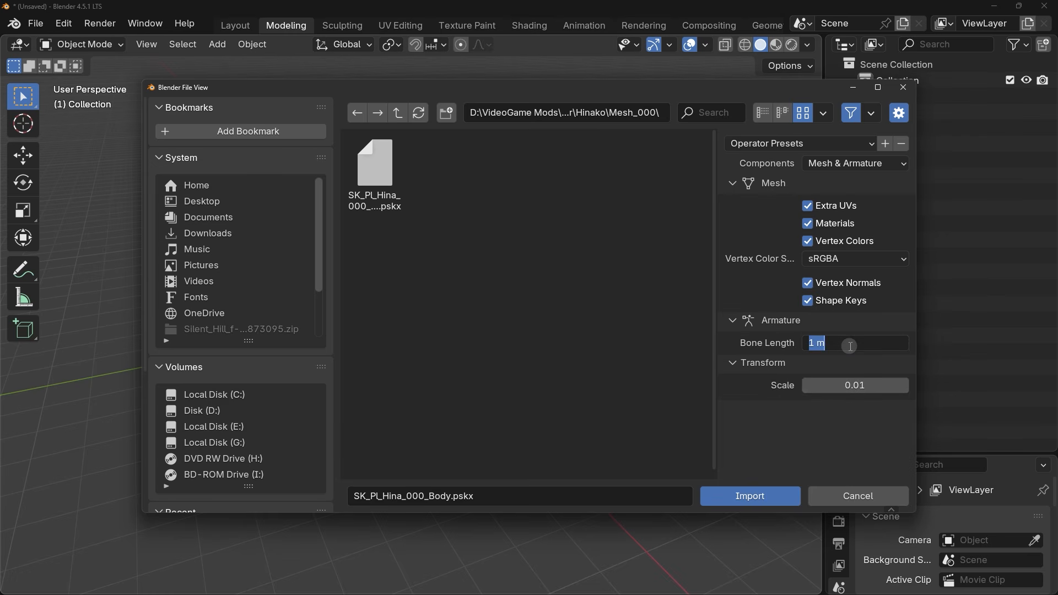
text(3)
click(849, 356)
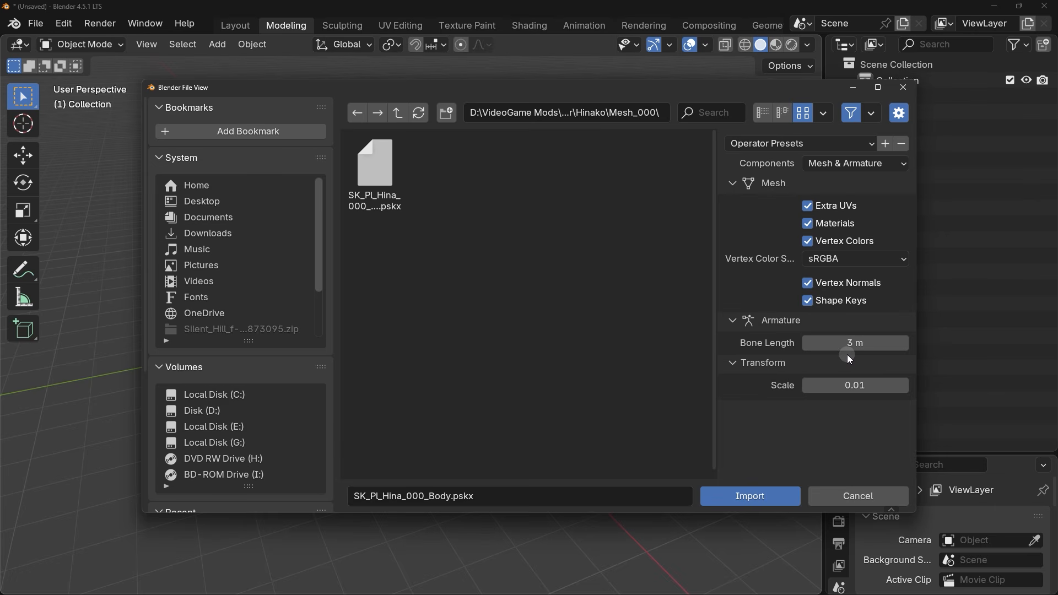
click(388, 181)
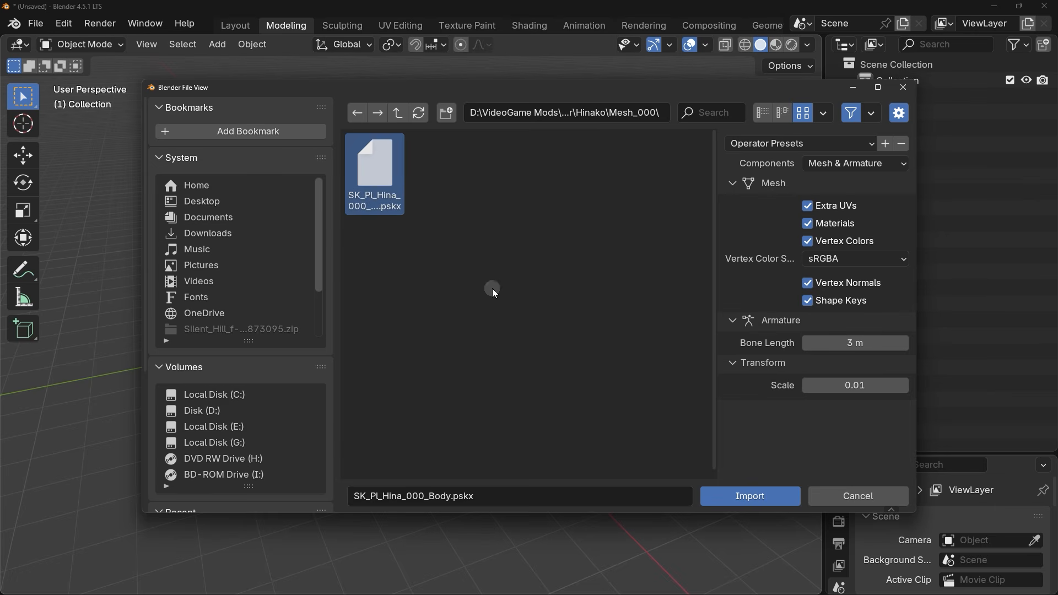
click(728, 496)
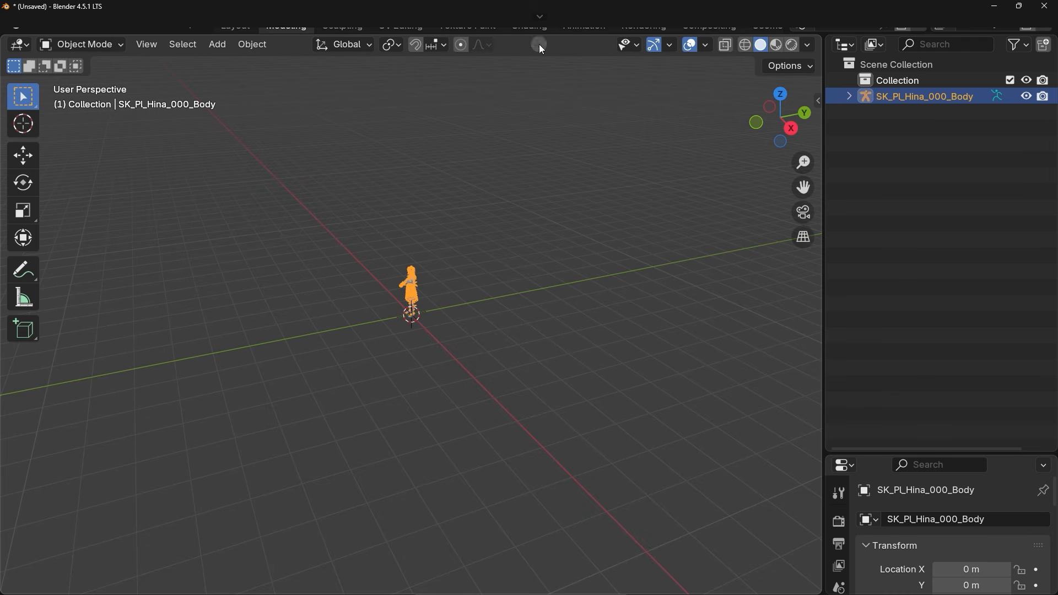
Examine the imported uniform body mesh and its bones up close from the front and at an angle
click(544, 23)
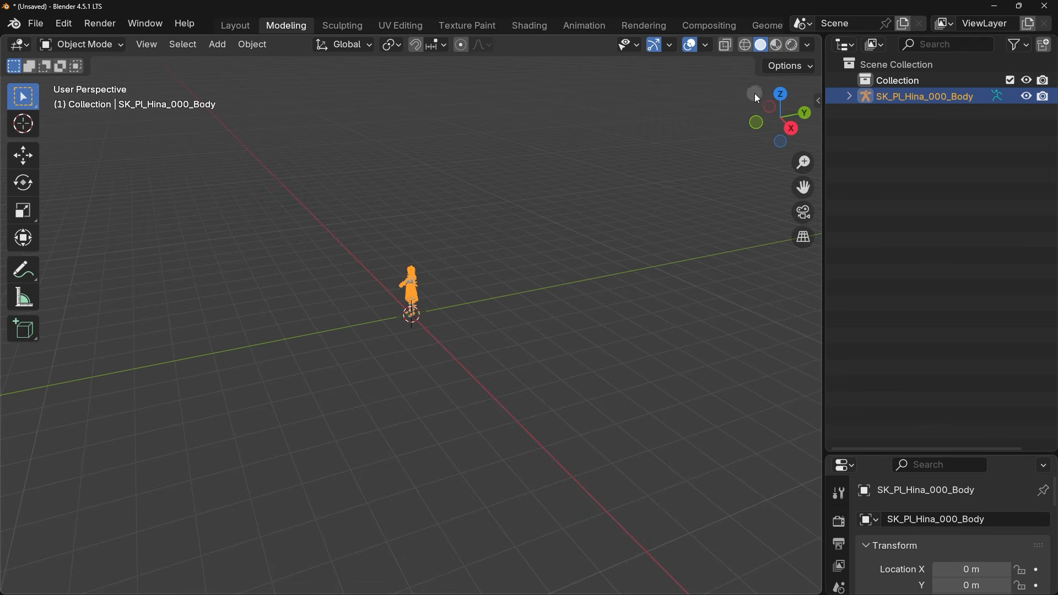
drag(803, 158, 803, 64)
drag(804, 188, 780, 273)
mouse_move(773, 126)
mouse_down()
mouse_move(783, 121)
mouse_move(762, 116)
mouse_up()
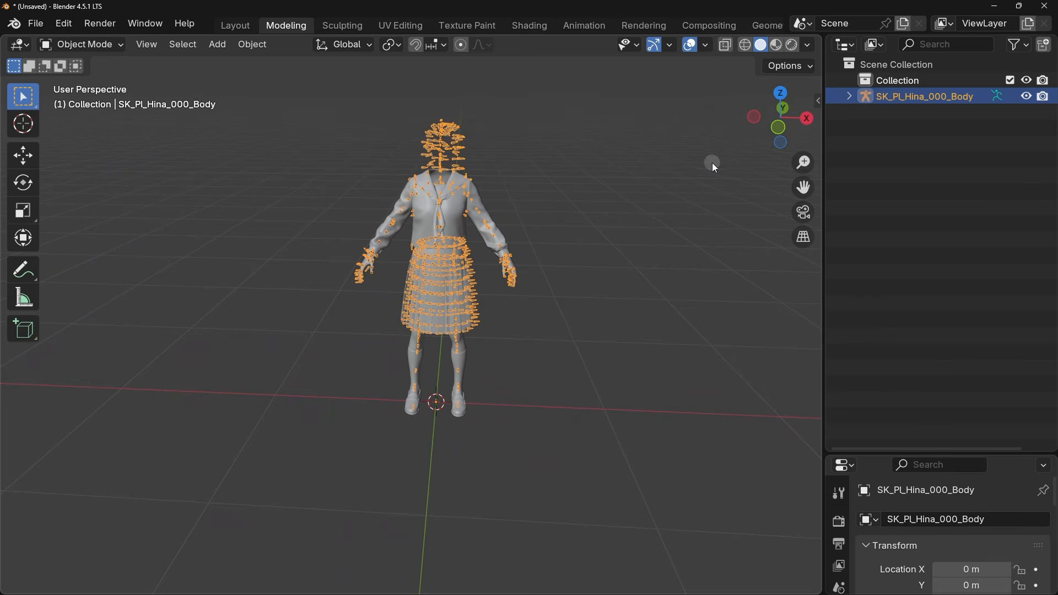
middle_drag(587, 188, 431, 174)
scroll(427, 173, up, 5)
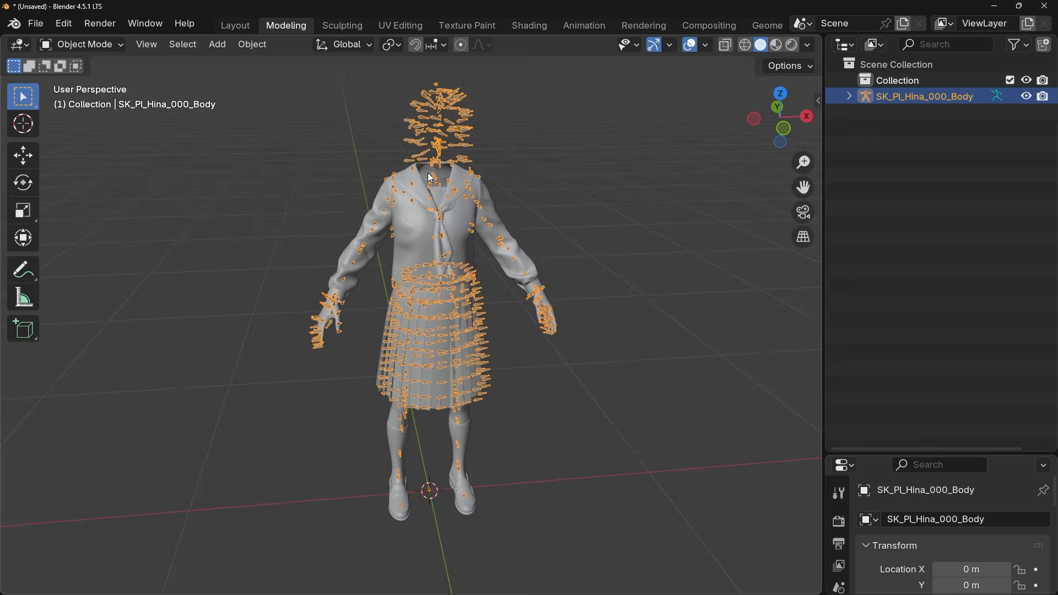
scroll(428, 173, down, 5)
scroll(427, 173, up, 5)
mouse_move(430, 173)
middle_down()
mouse_move(436, 150)
mouse_move(437, 182)
middle_up()
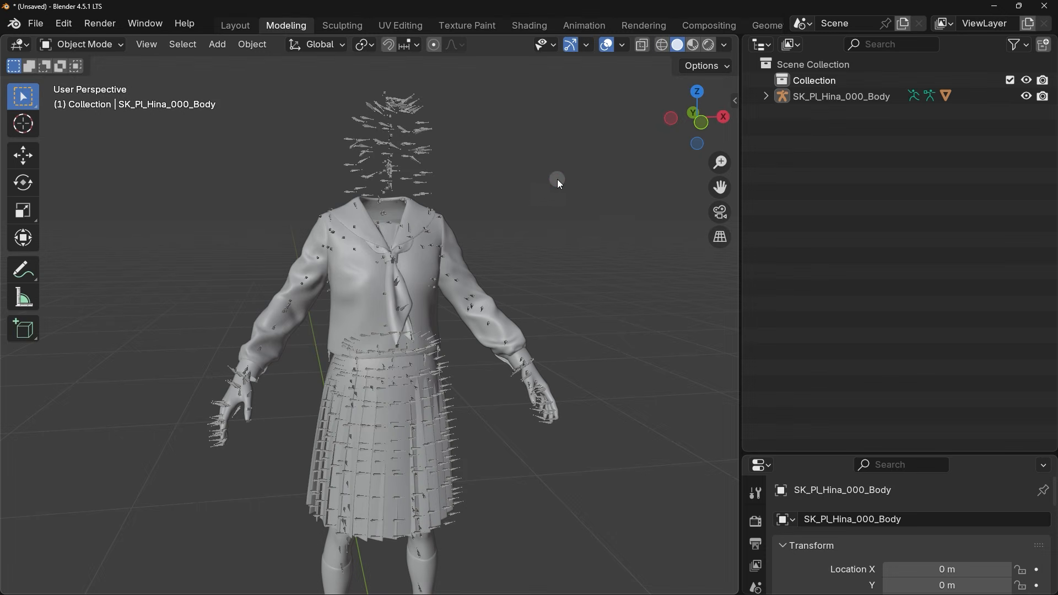
Inspect the SK_Pl_Hina_000_Body armature by selecting it and toggling its viewport visibility off and on
drag(574, 131, 283, 425)
click(539, 227)
click(814, 103)
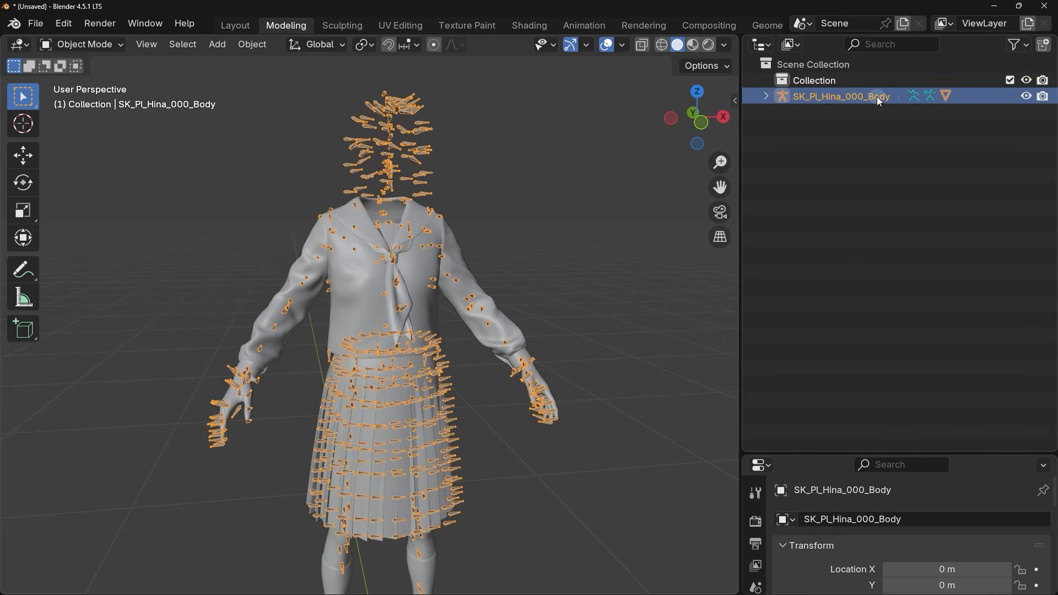
click(1026, 97)
click(1025, 97)
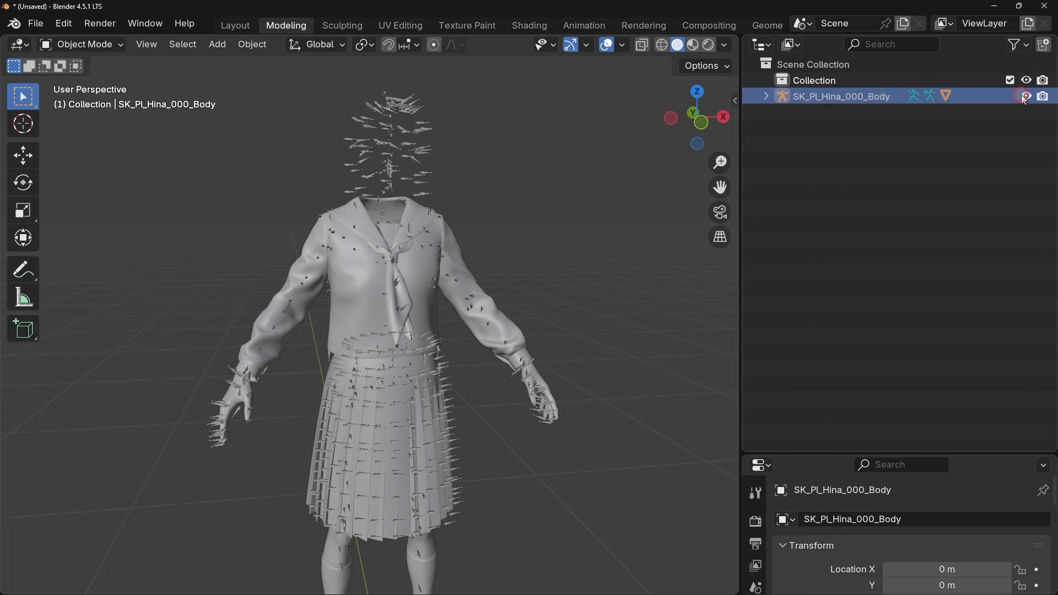
click(888, 95)
click(374, 170)
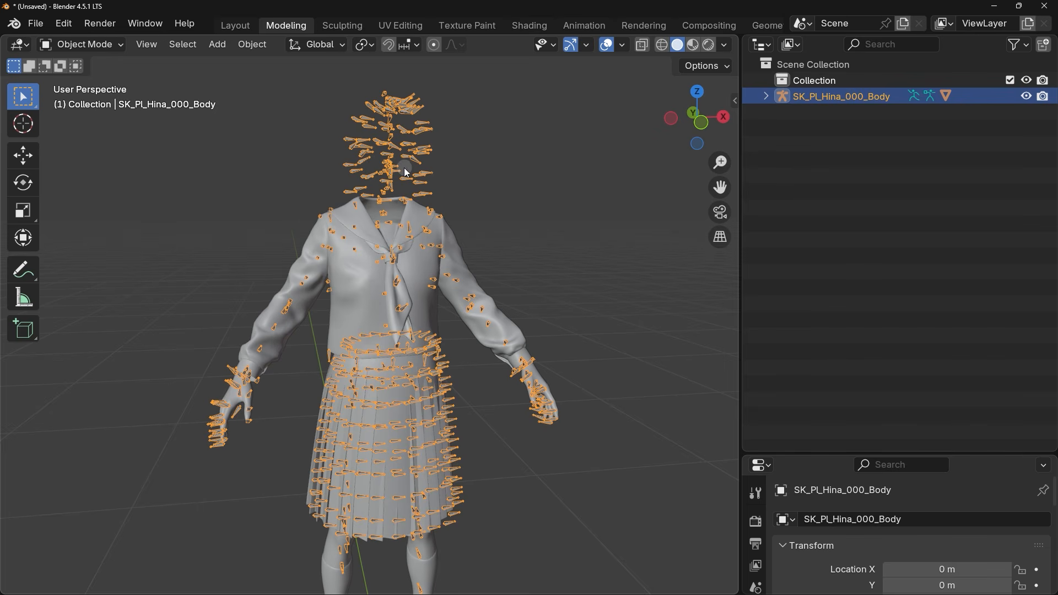
Expand the armature's hierarchy and toggle the visibility of the SK_Pl_Hina_000_Body.001 mesh to tell it from the bones
click(765, 97)
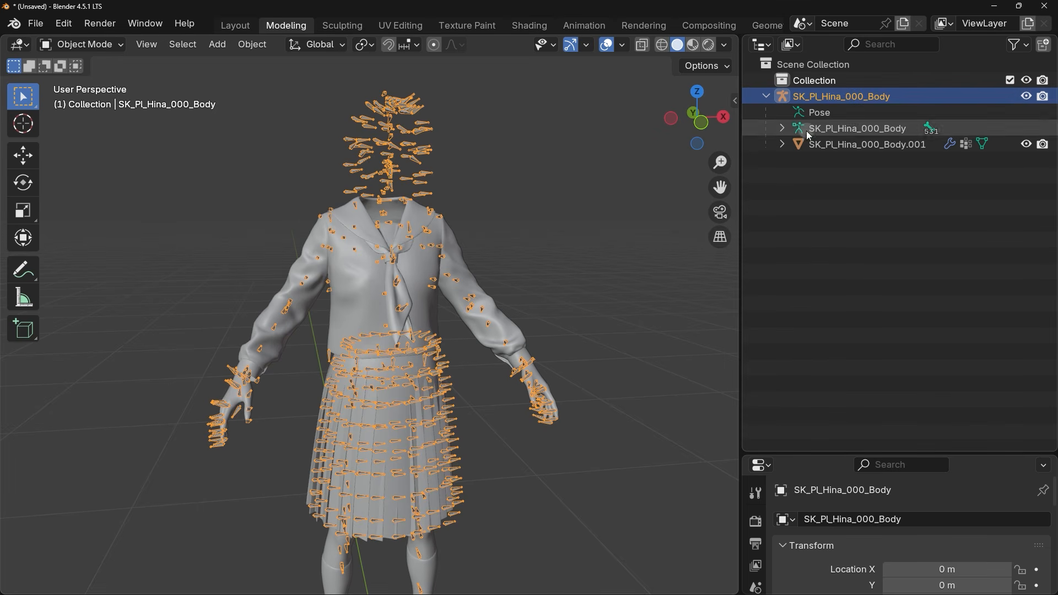
click(861, 144)
click(816, 144)
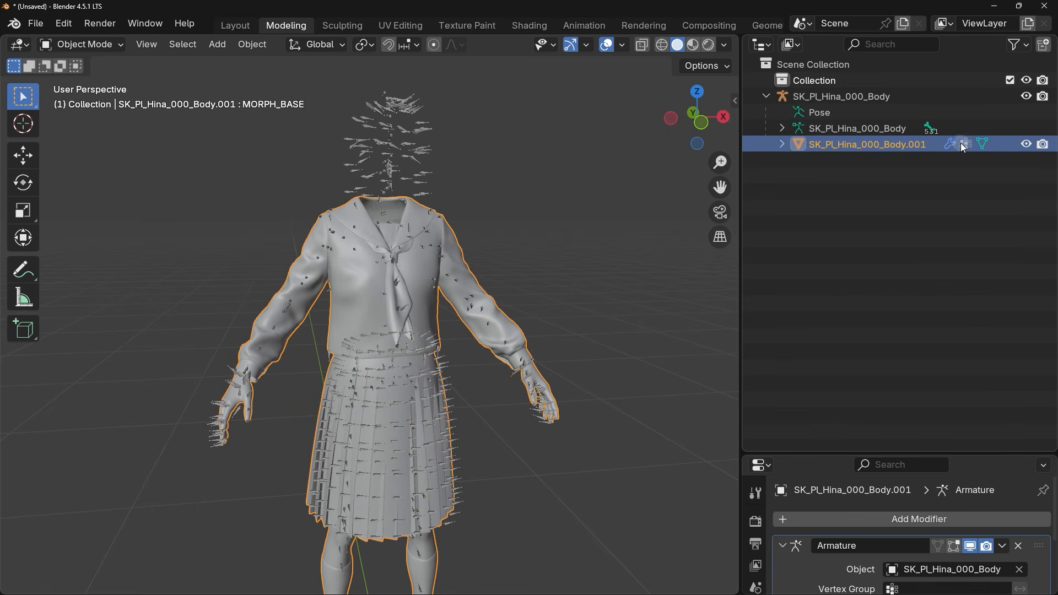
click(1026, 144)
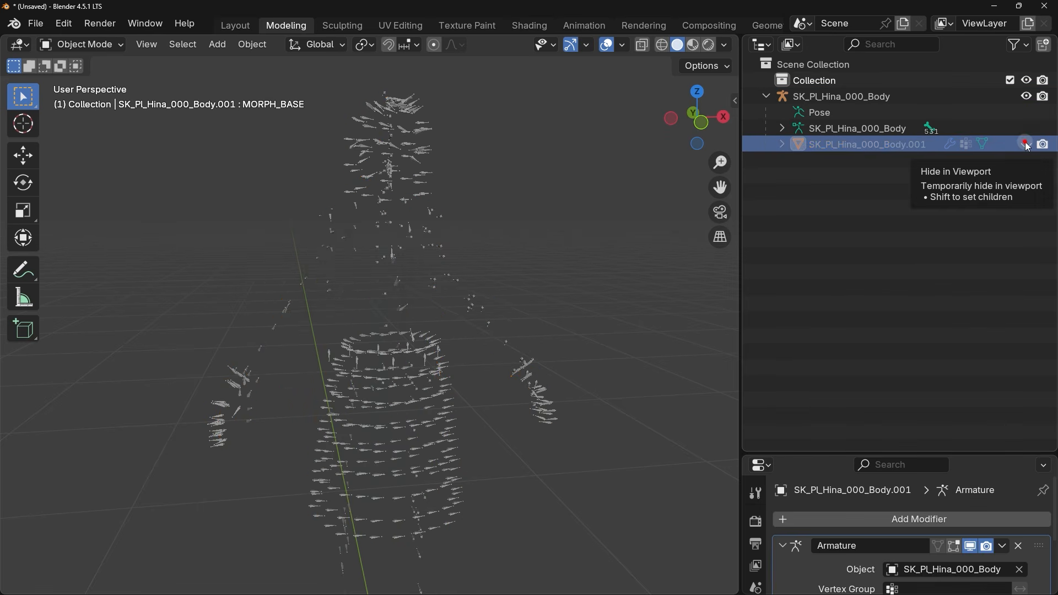
click(1028, 146)
click(1027, 145)
click(1027, 145)
Separate all of the SK_Pl_Hina_000_Body.001 mesh by material in Edit Mode, and return to Object Mode
click(852, 148)
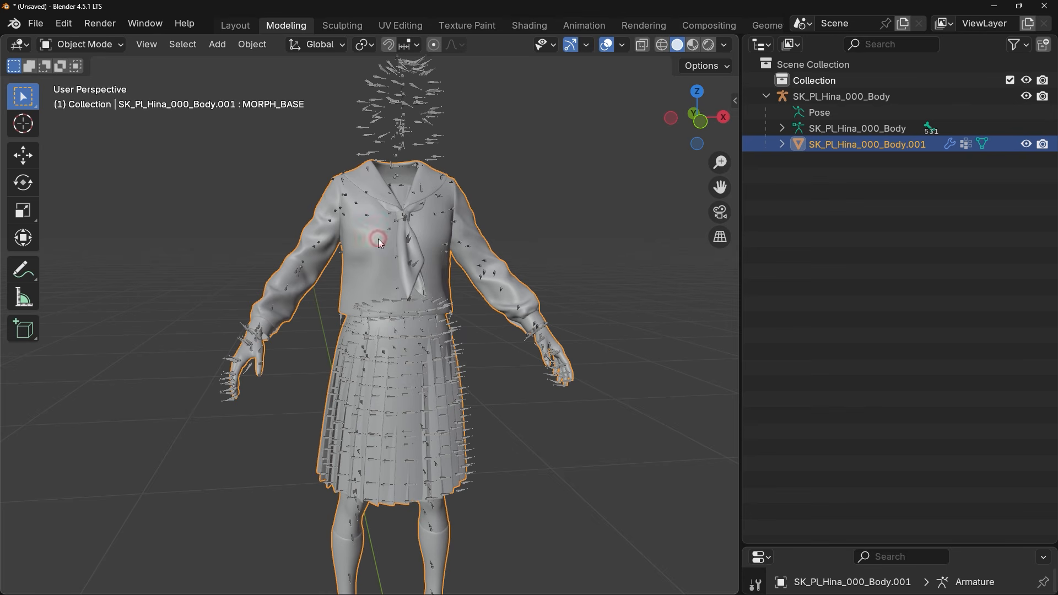
click(107, 44)
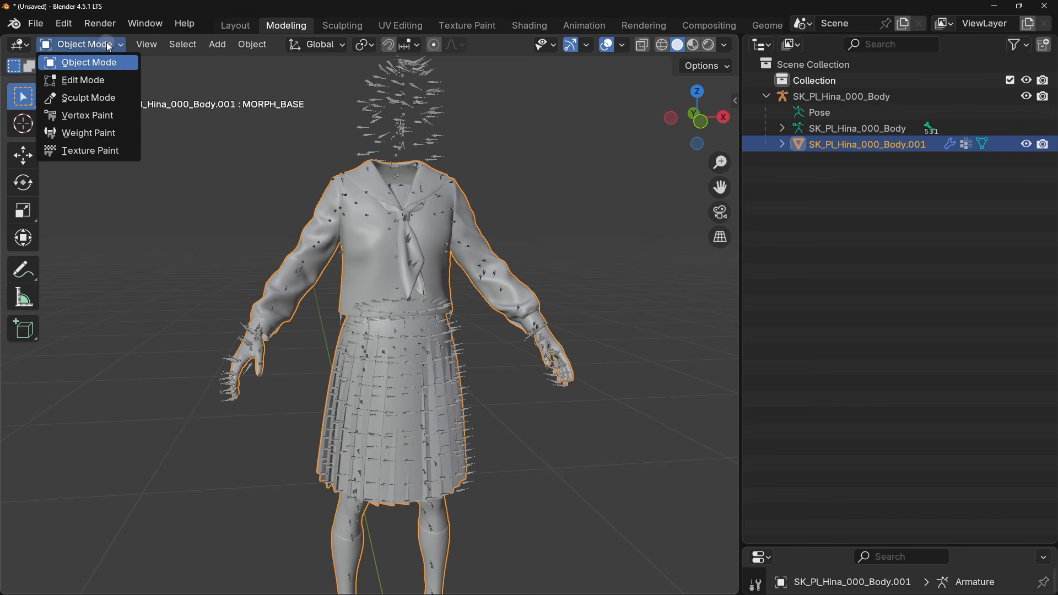
click(107, 81)
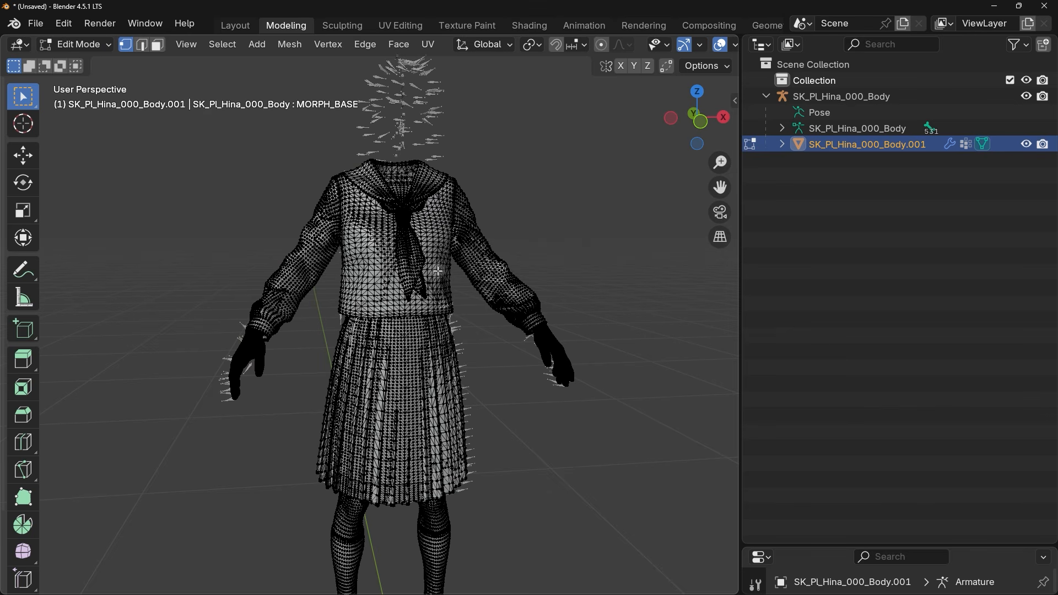
key(a)
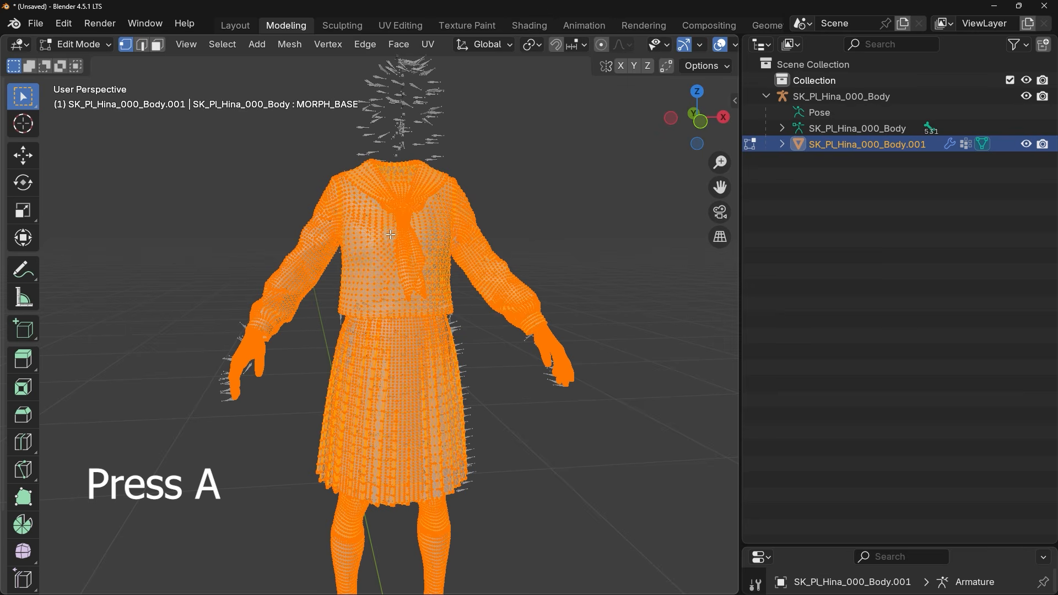
right_click(116, 150)
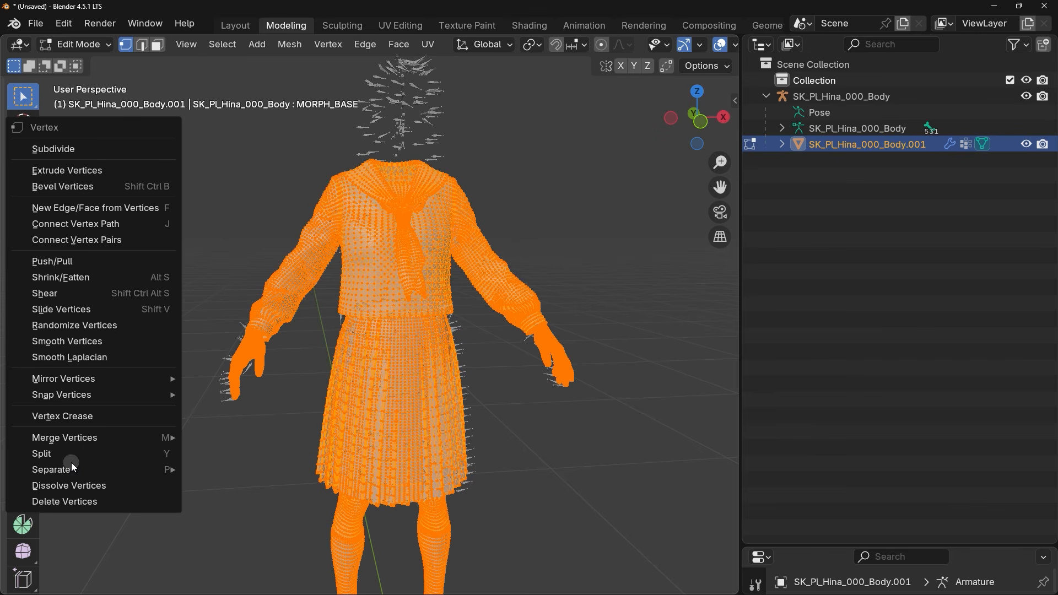
mouse_move(61, 470)
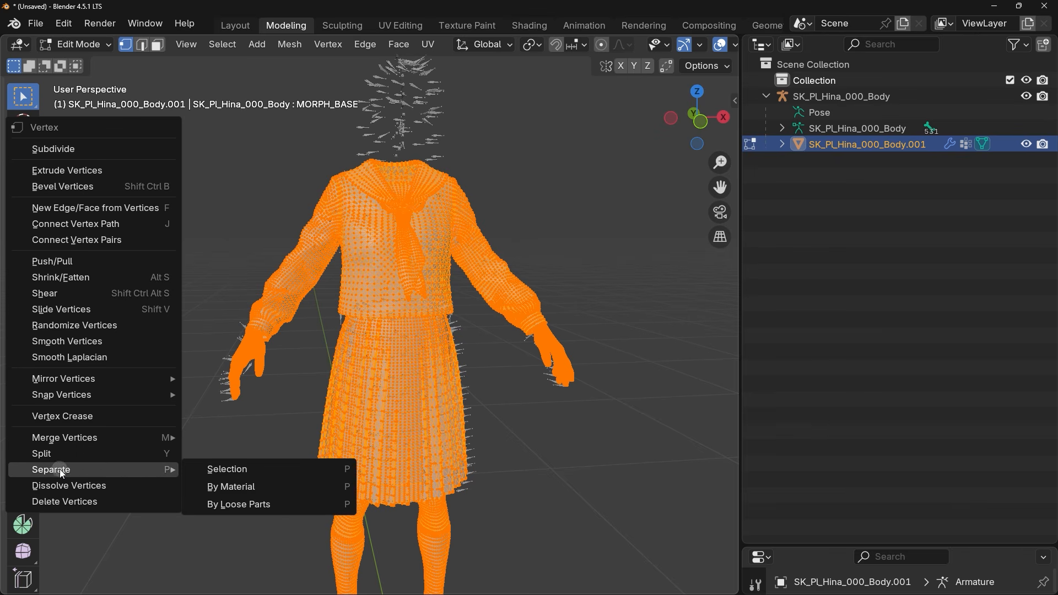
click(232, 488)
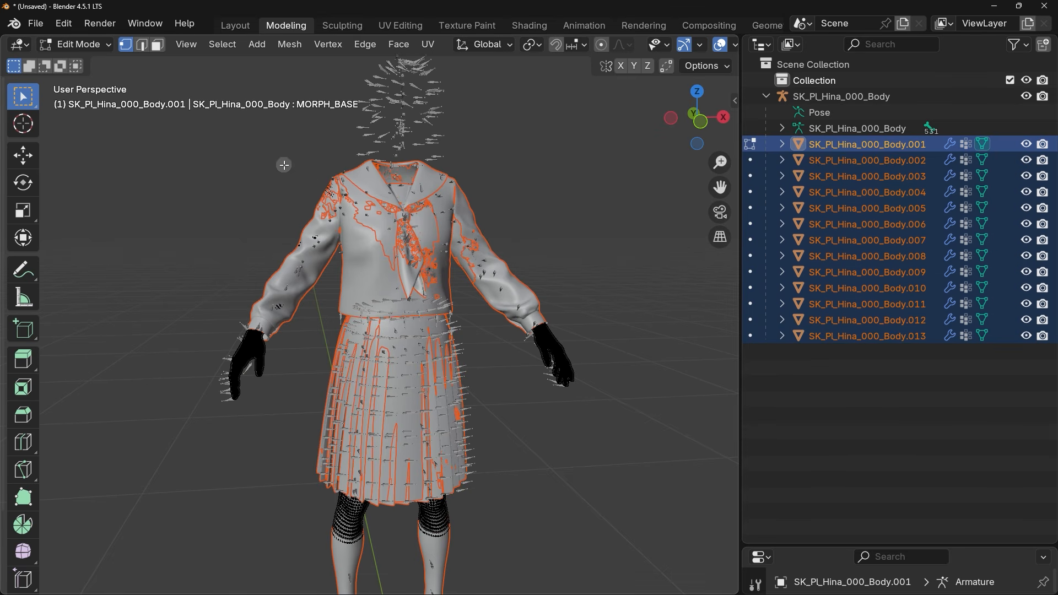
click(94, 44)
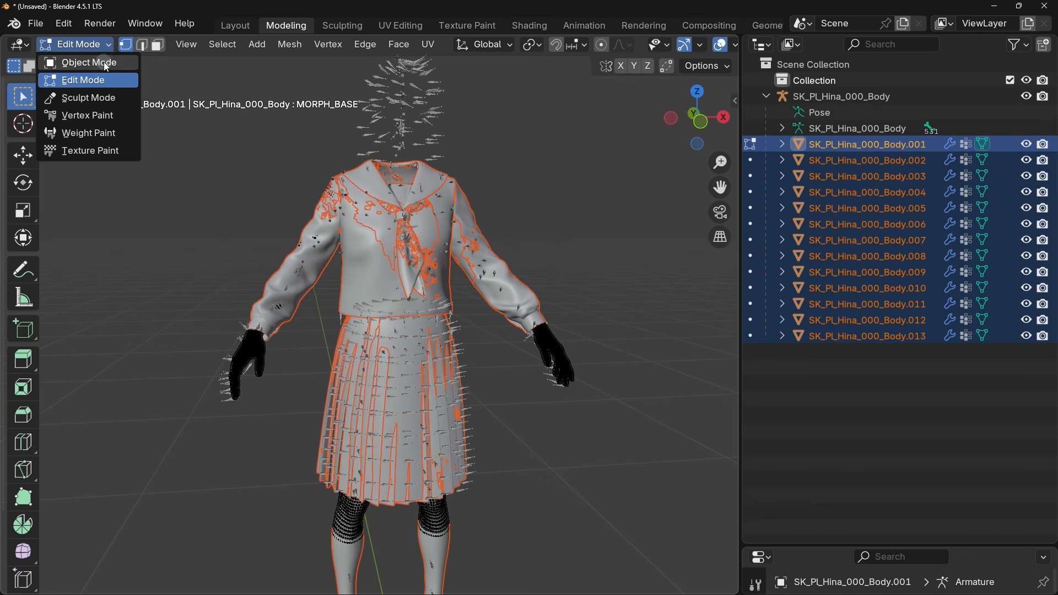
click(100, 64)
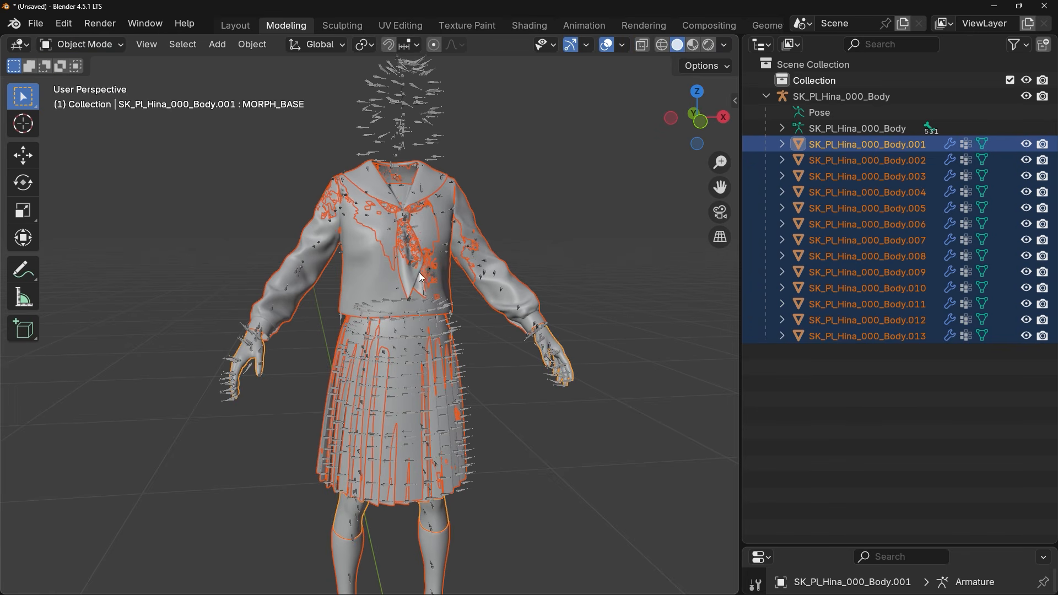
Delete the separated mesh parts SK_Pl_Hina_000_Body.008, .007, .001 and .002
click(377, 228)
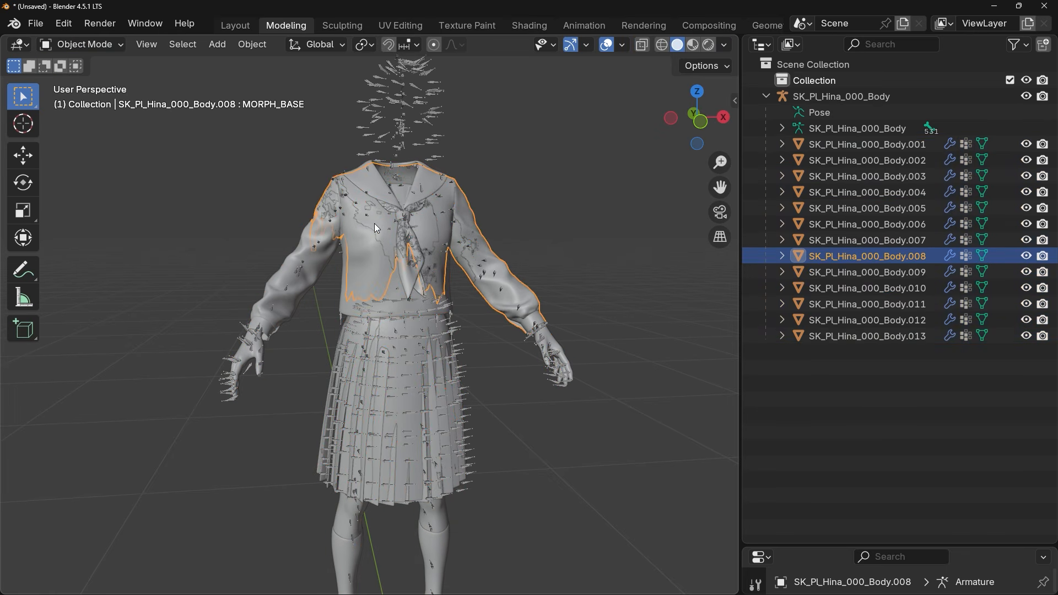
key(Delete)
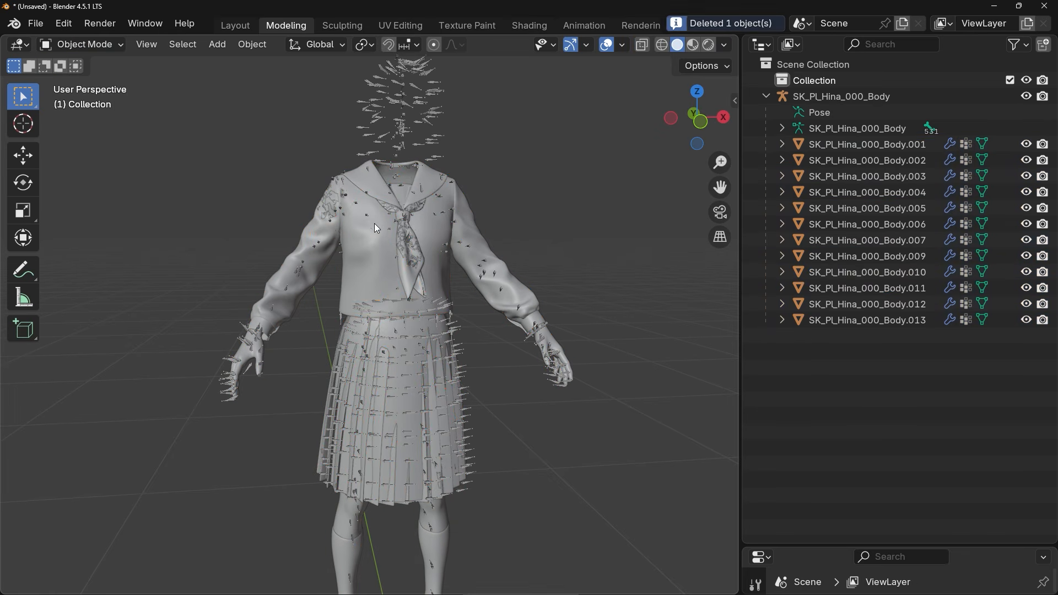
click(337, 200)
key(Delete)
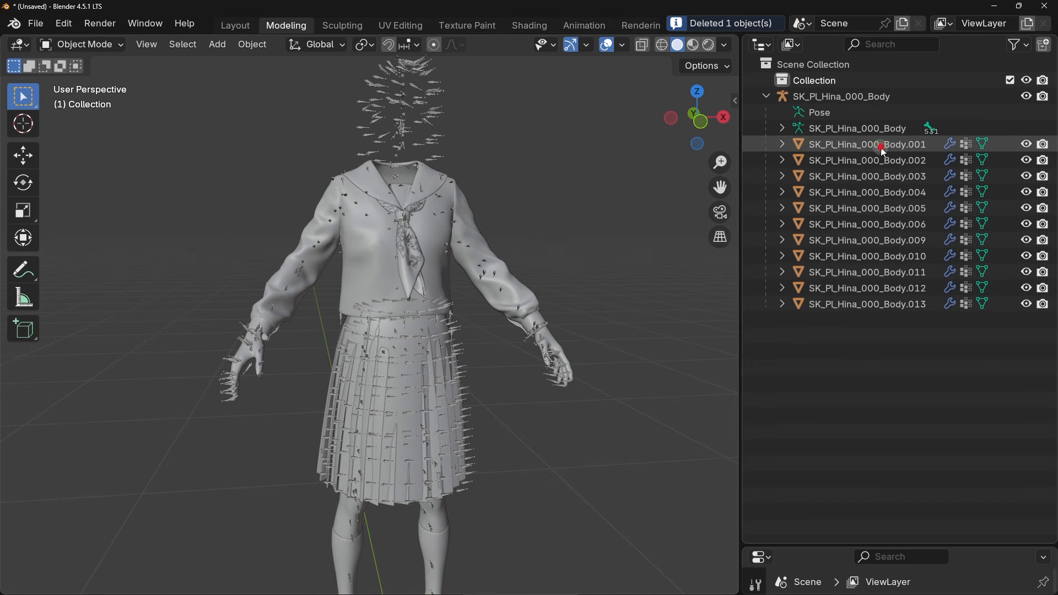
click(881, 148)
key(Delete)
click(881, 147)
key(Delete)
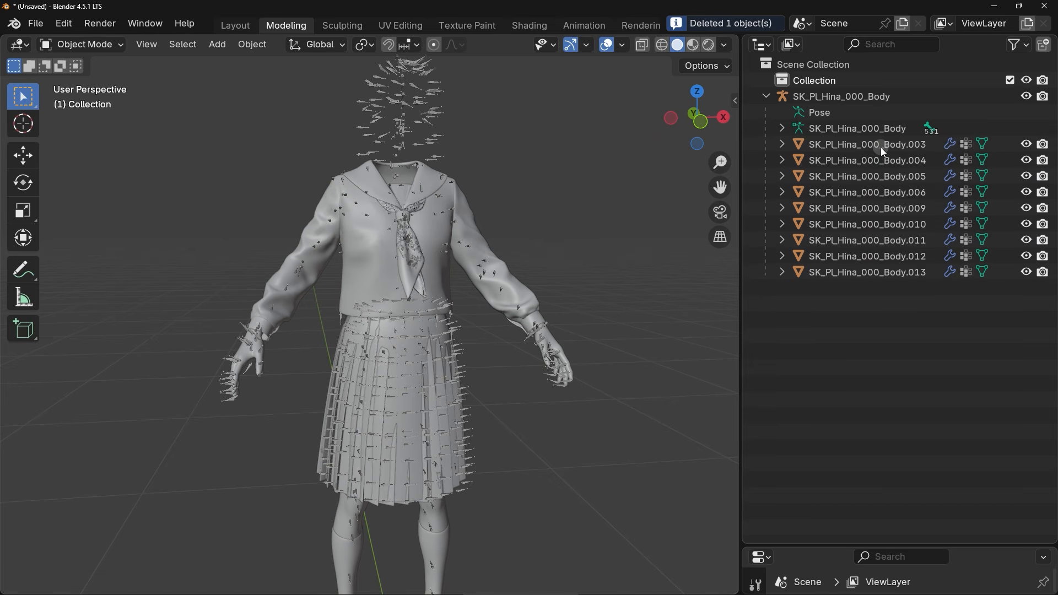
Check the next separated parts and delete SK_Pl_Hina_000_Body.004 and .009
click(881, 147)
click(881, 161)
key(Delete)
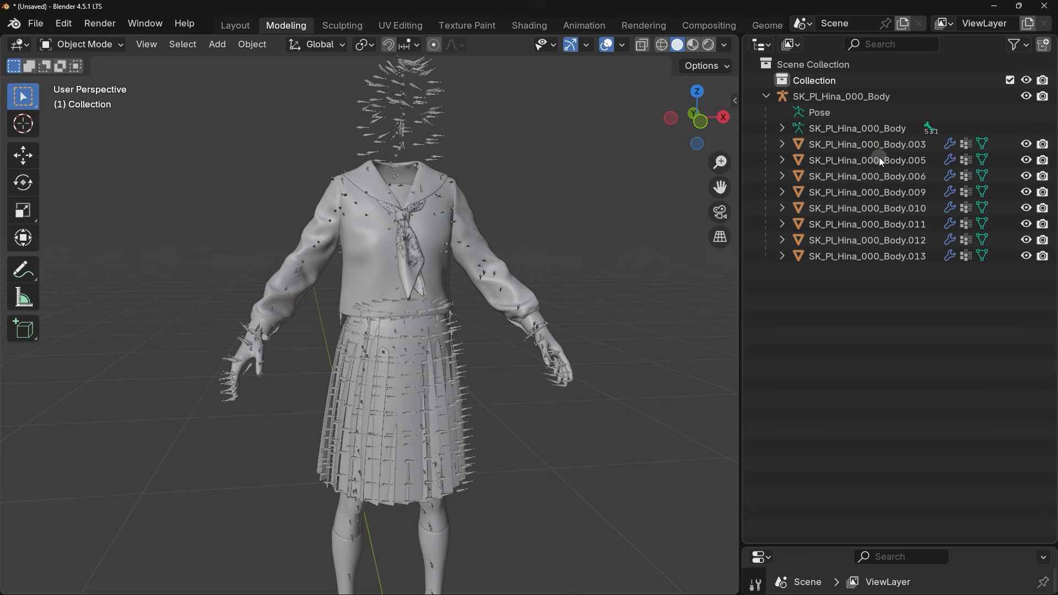
click(879, 157)
click(877, 175)
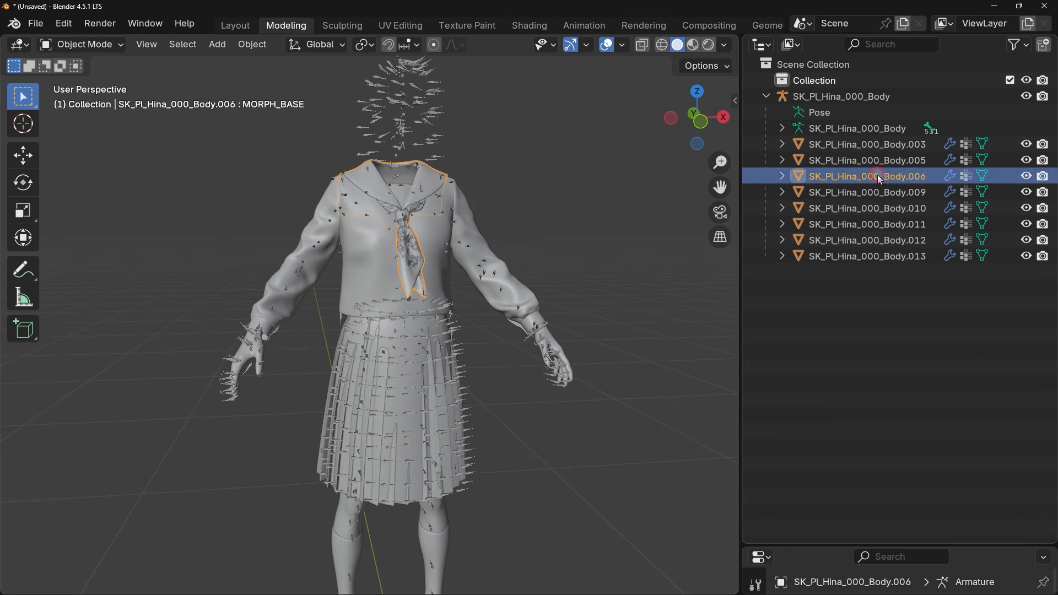
click(873, 189)
key(Delete)
Delete the mesh parts SK_Pl_Hina_000_Body.011 and .013, keeping .010 and .012
click(873, 190)
click(872, 208)
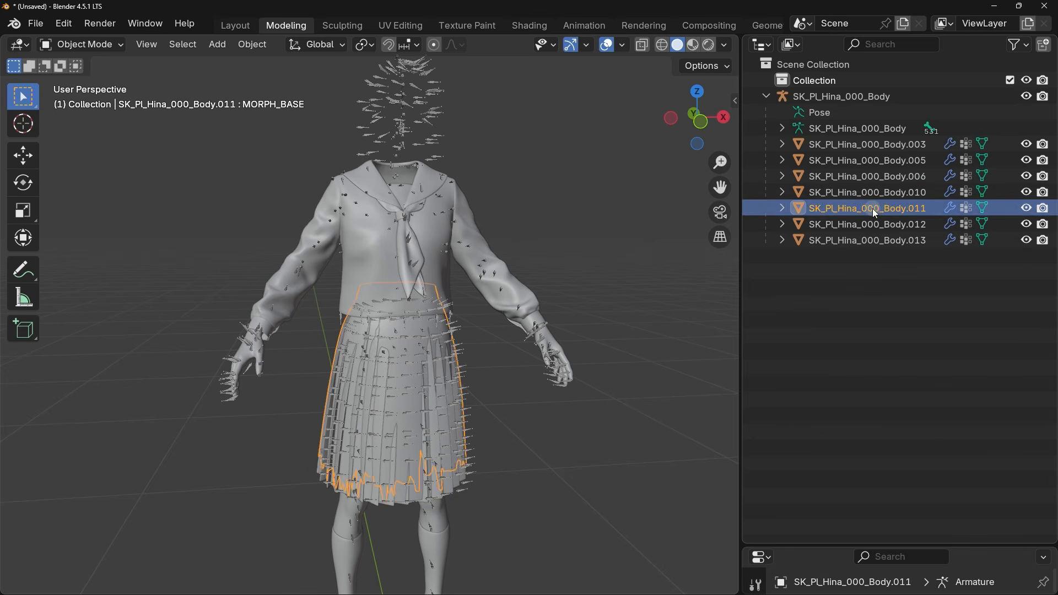
key(Delete)
click(872, 209)
click(874, 223)
key(Delete)
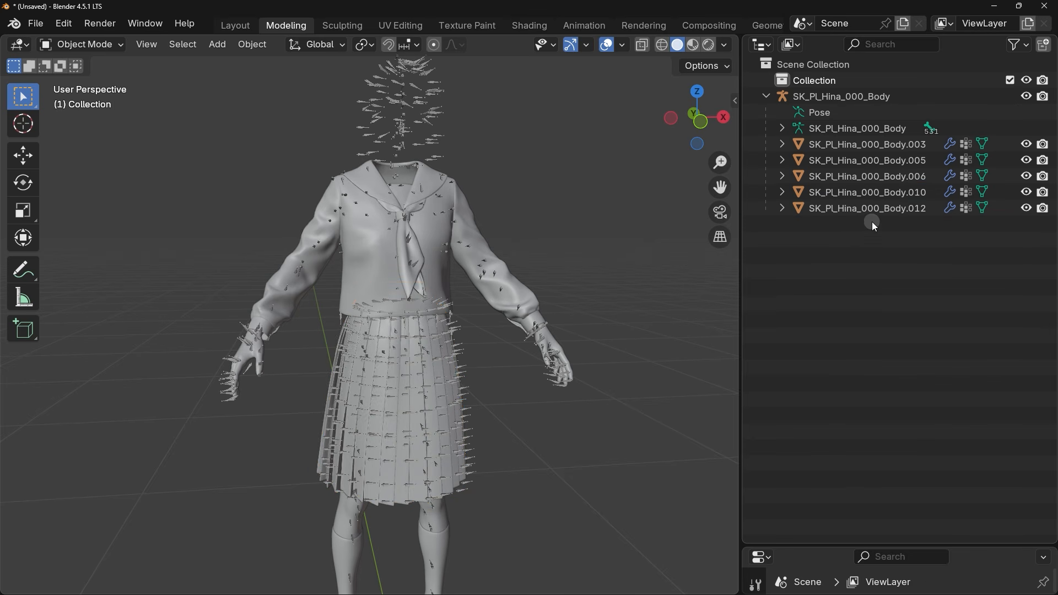
Open the SK_Pl_Hina_000_Body.005 blouse in Edit Mode and delete the visible vertices of the character's right sleeve
mouse_move(584, 259)
middle_down()
mouse_move(579, 171)
mouse_move(594, 243)
middle_up()
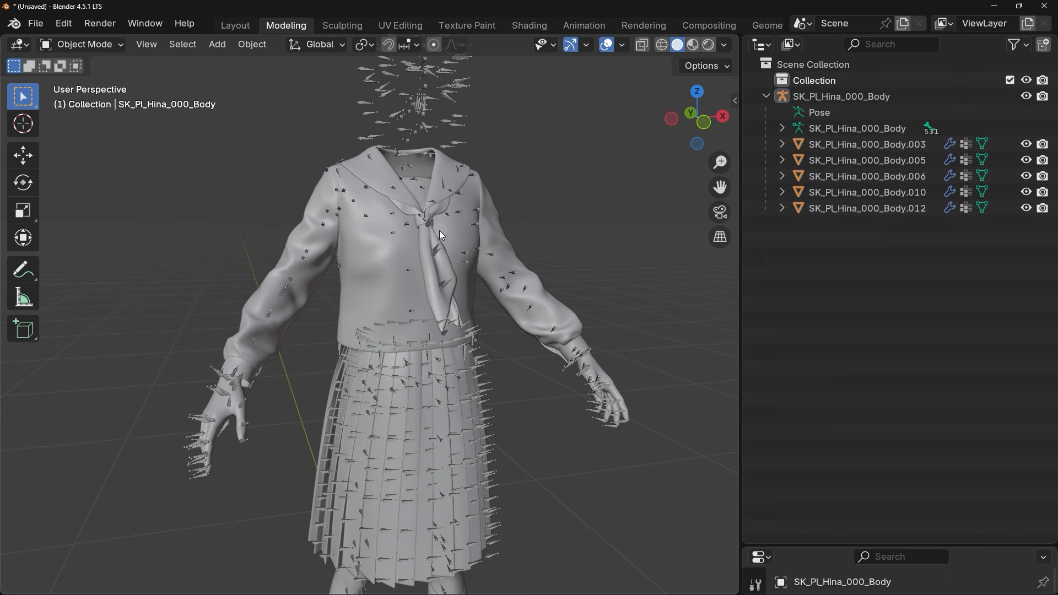
click(383, 251)
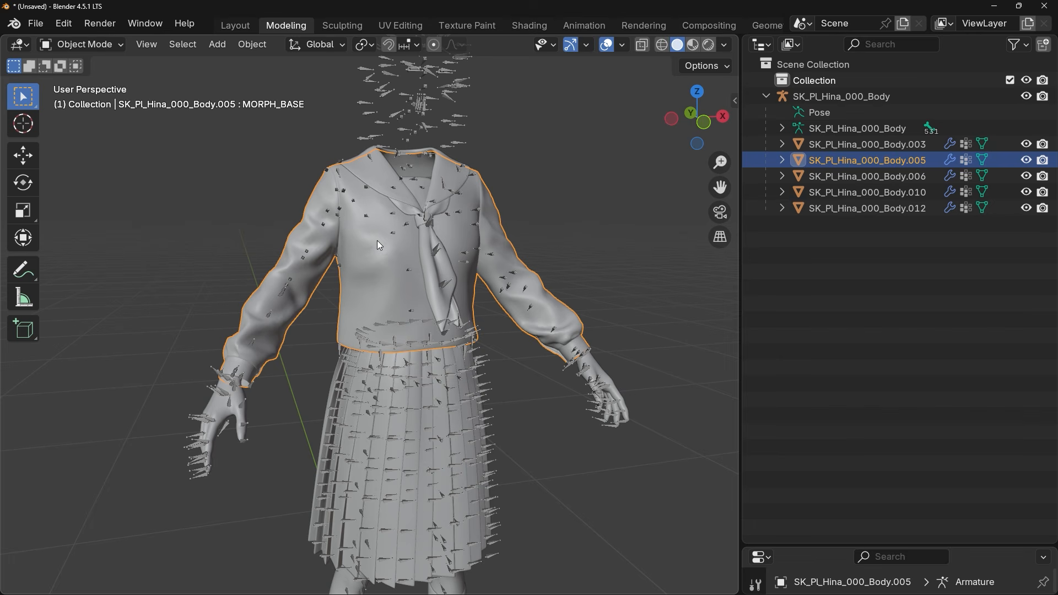
click(105, 46)
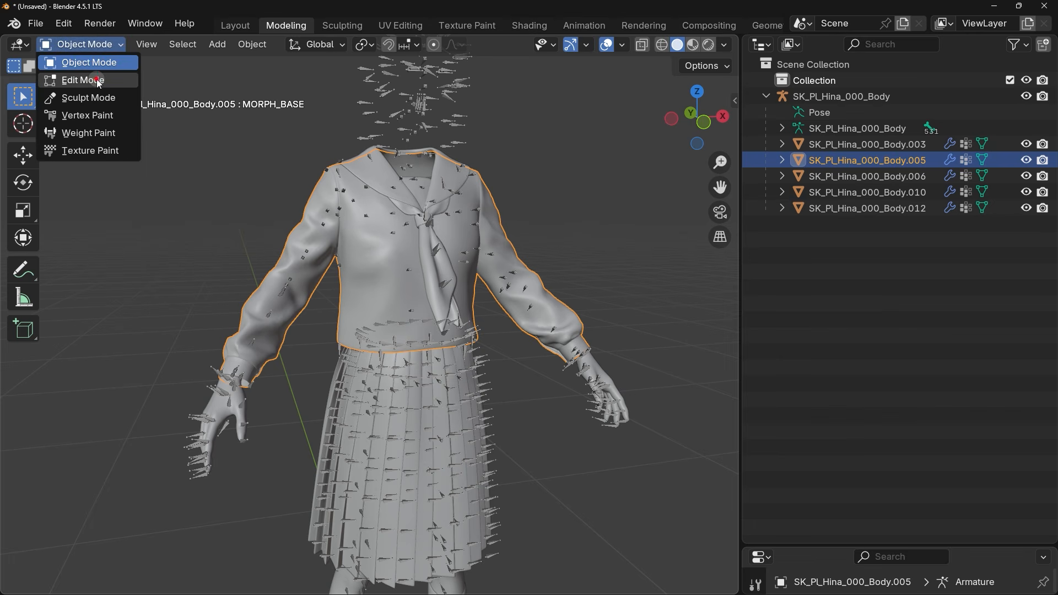
click(97, 80)
drag(161, 225, 304, 412)
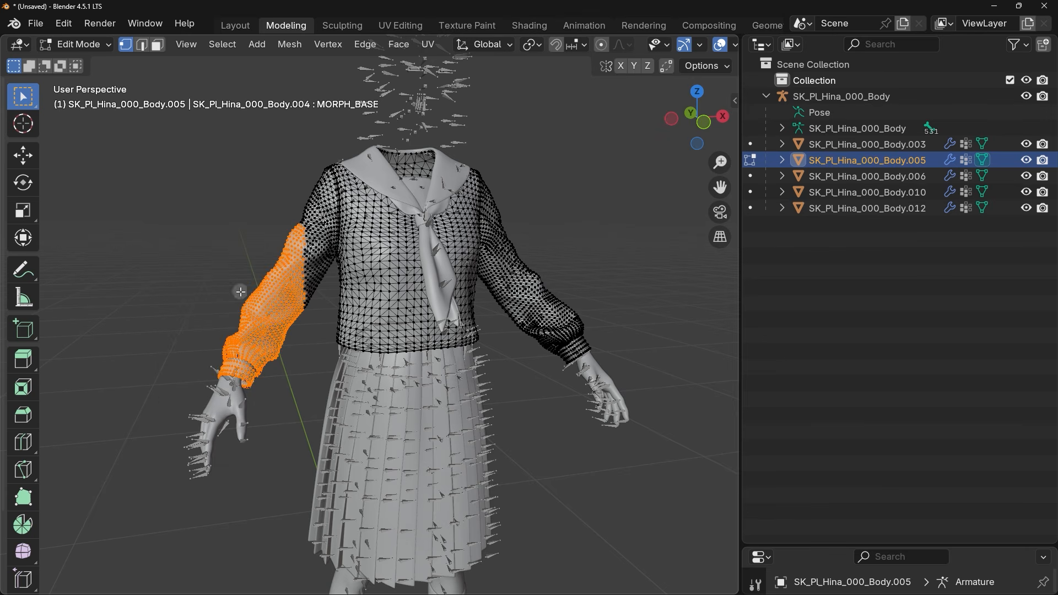
key(x)
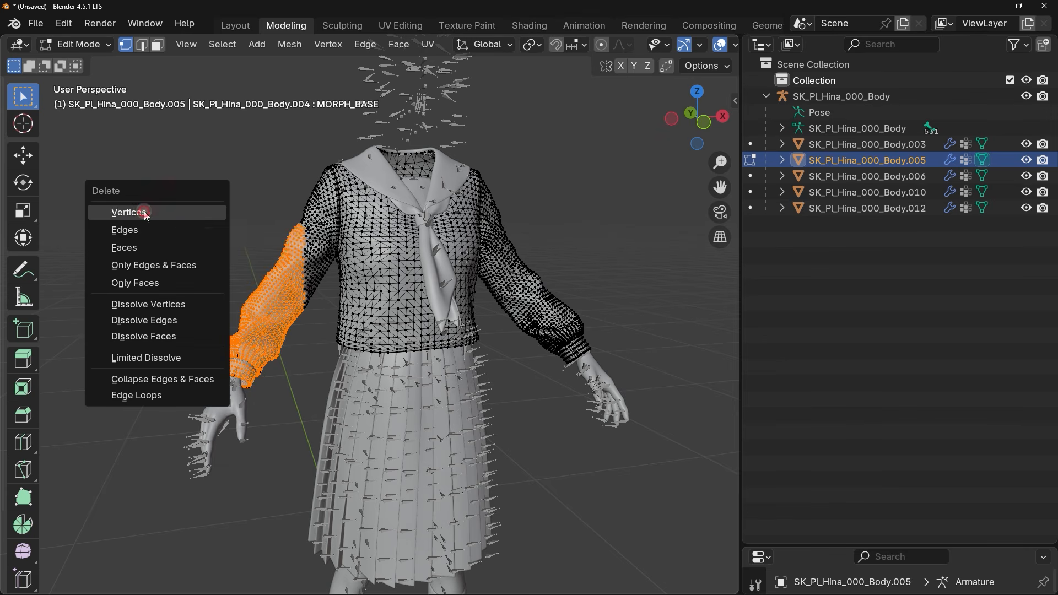
click(124, 214)
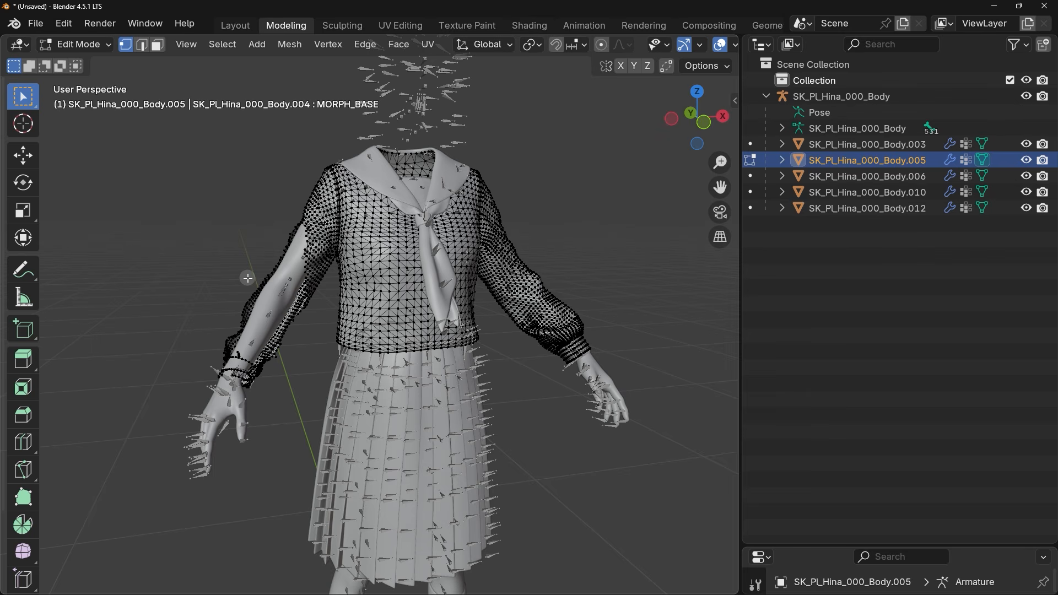
Try deleting all front and back vertices of the blouse's right sleeve in wireframe display, and return to solid shading
drag(741, 75, 846, 75)
click(802, 45)
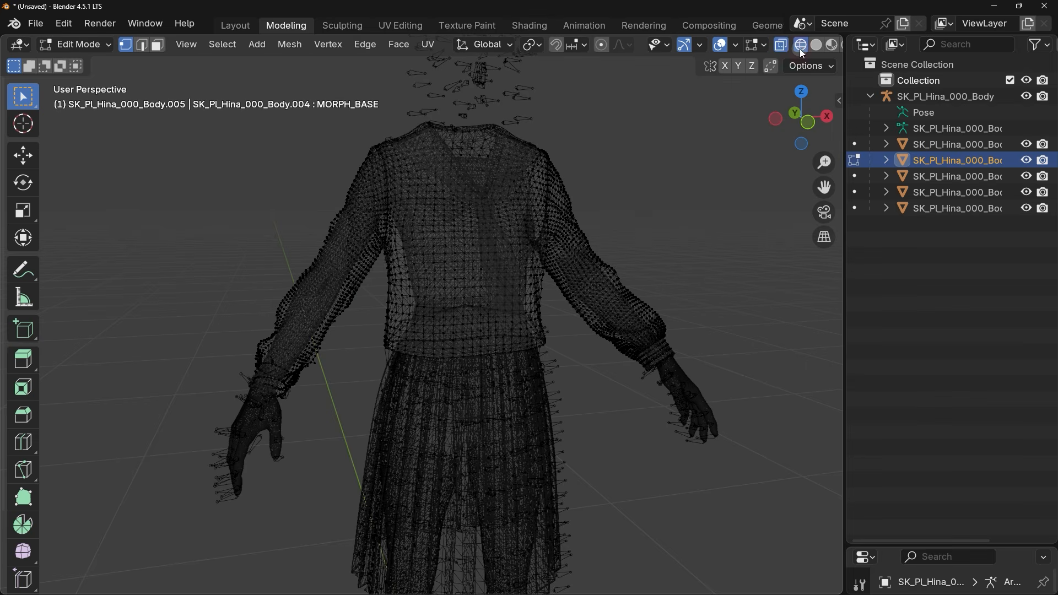
drag(155, 171, 374, 424)
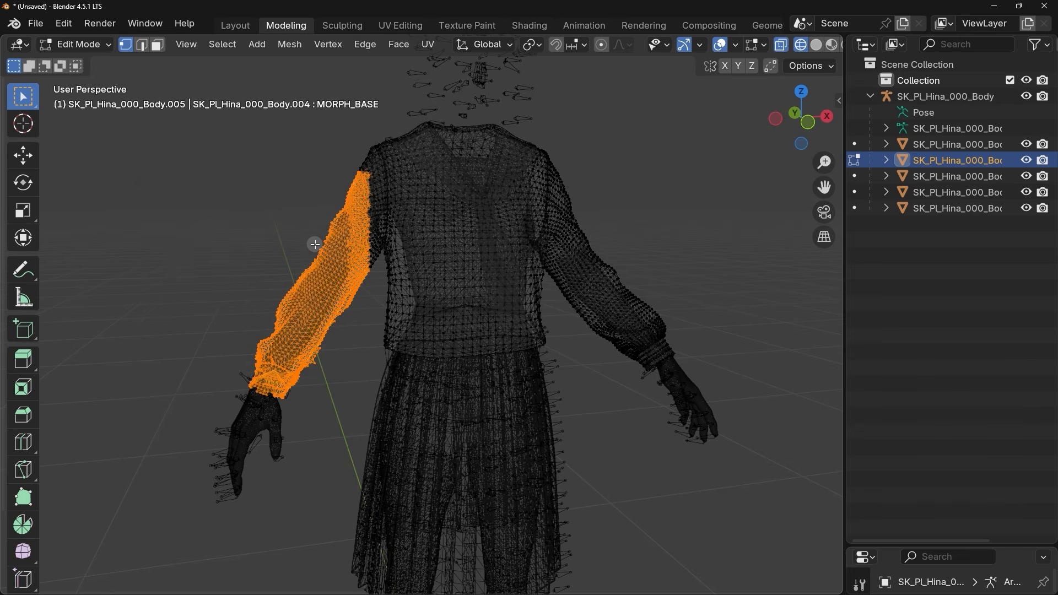
key(x)
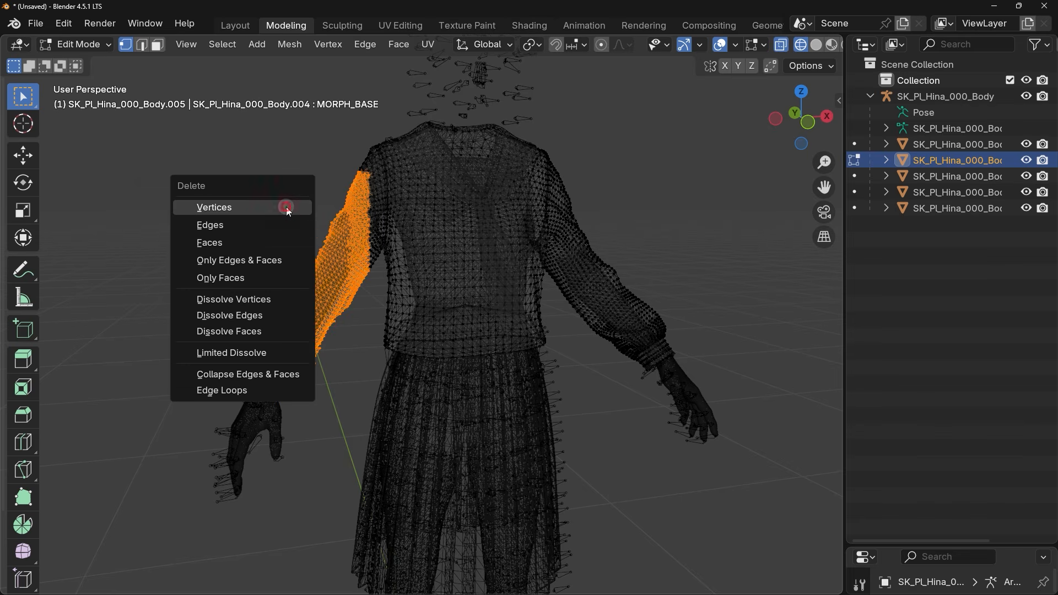
click(287, 208)
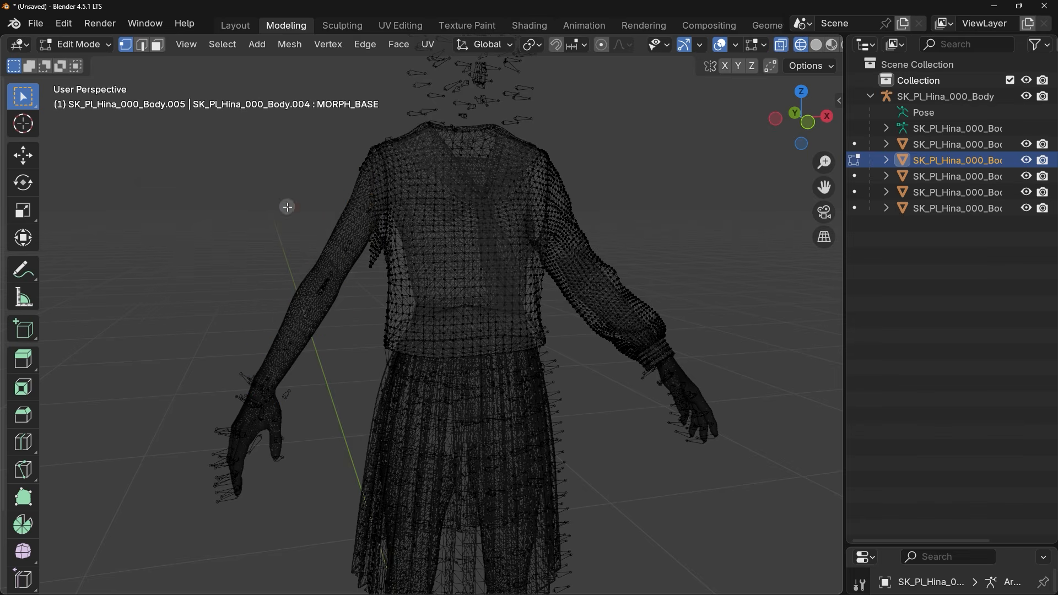
click(821, 46)
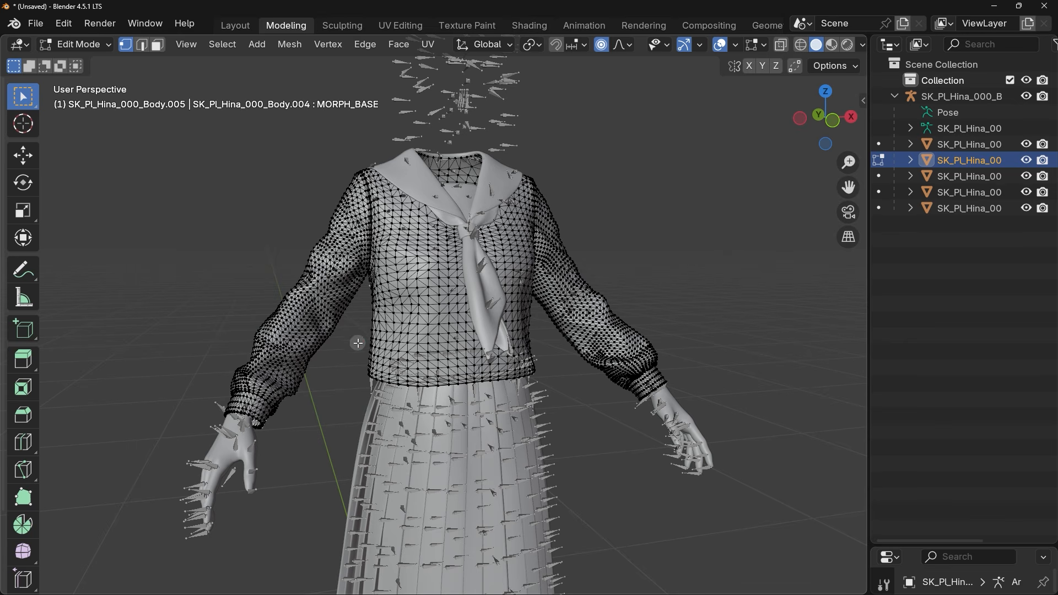
Try moving the lower right front vertices of the blouse with proportional editing, undo the move and clear the selection
drag(357, 336, 392, 359)
drag(432, 384, 447, 395)
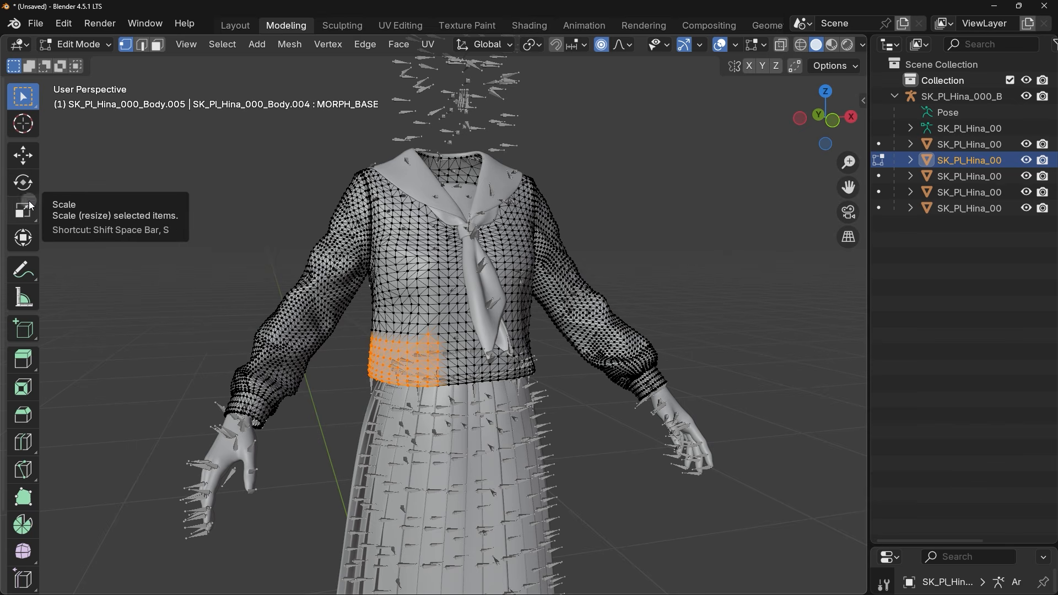
click(29, 159)
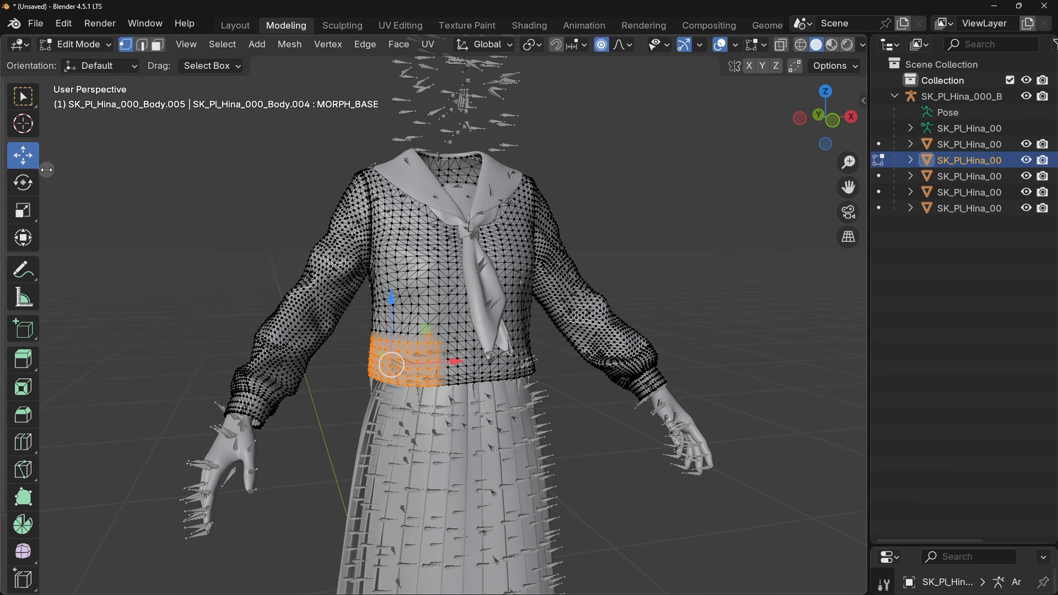
mouse_move(393, 323)
mouse_down()
mouse_move(393, 278)
mouse_move(391, 380)
mouse_move(396, 224)
mouse_move(410, 327)
mouse_up()
scroll(400, 257, down, 2)
middle_drag(456, 323, 508, 327)
mouse_move(455, 366)
mouse_down()
mouse_move(513, 365)
mouse_move(433, 353)
mouse_move(516, 363)
mouse_move(444, 357)
mouse_up()
key(ctrl+z)
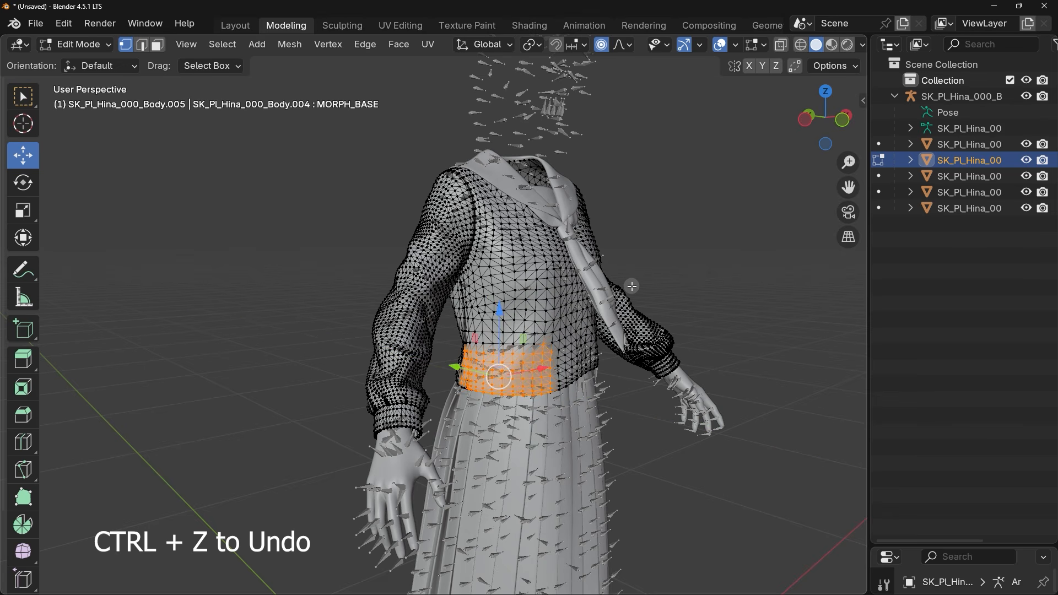
key(alt+a)
middle_drag(629, 288, 574, 289)
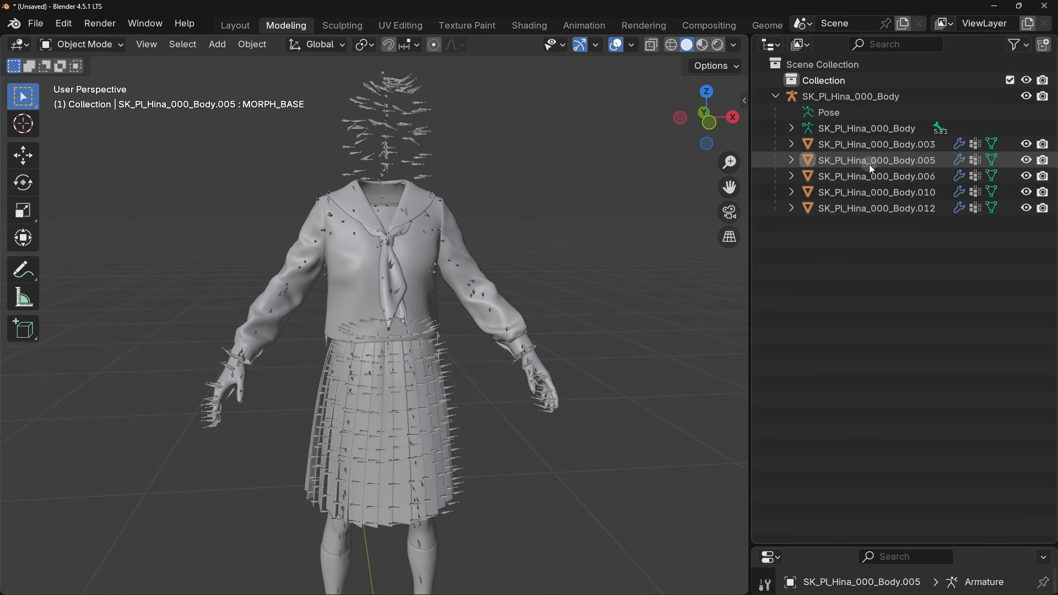
Join the mesh parts SK_Pl_Hina_000_Body.012, .010, .006, .005 and .003 into one object, with .003 active
click(865, 209)
ctrl+click(864, 192)
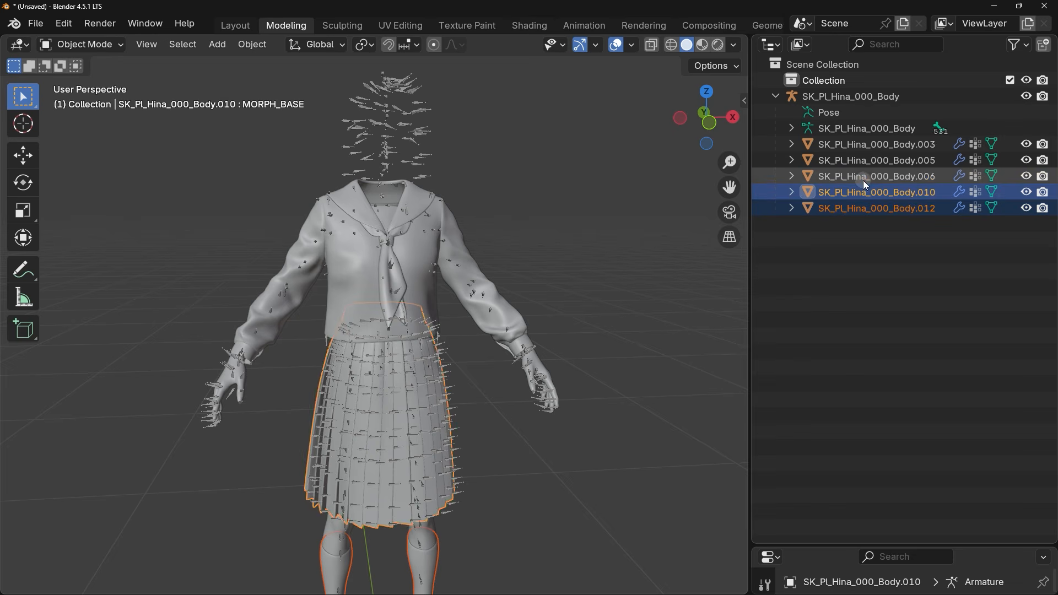
ctrl+click(863, 177)
ctrl+click(862, 164)
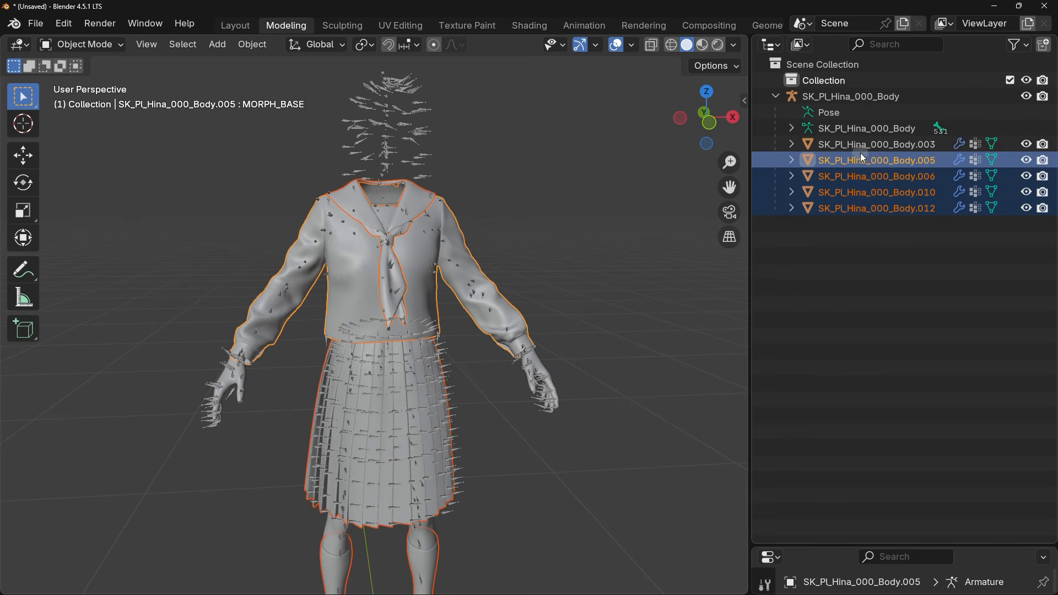
ctrl+click(860, 147)
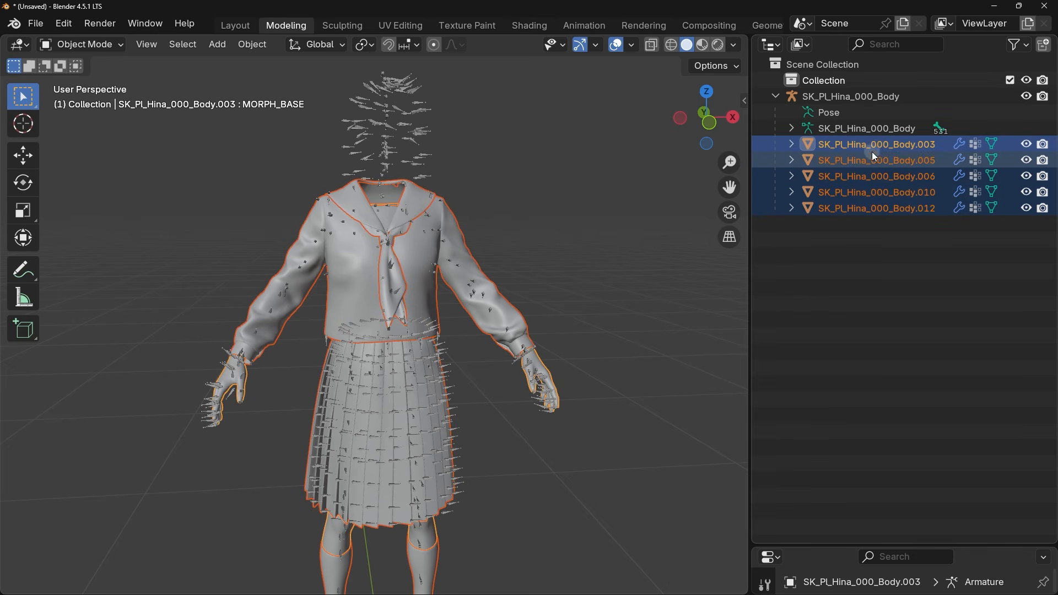
click(256, 46)
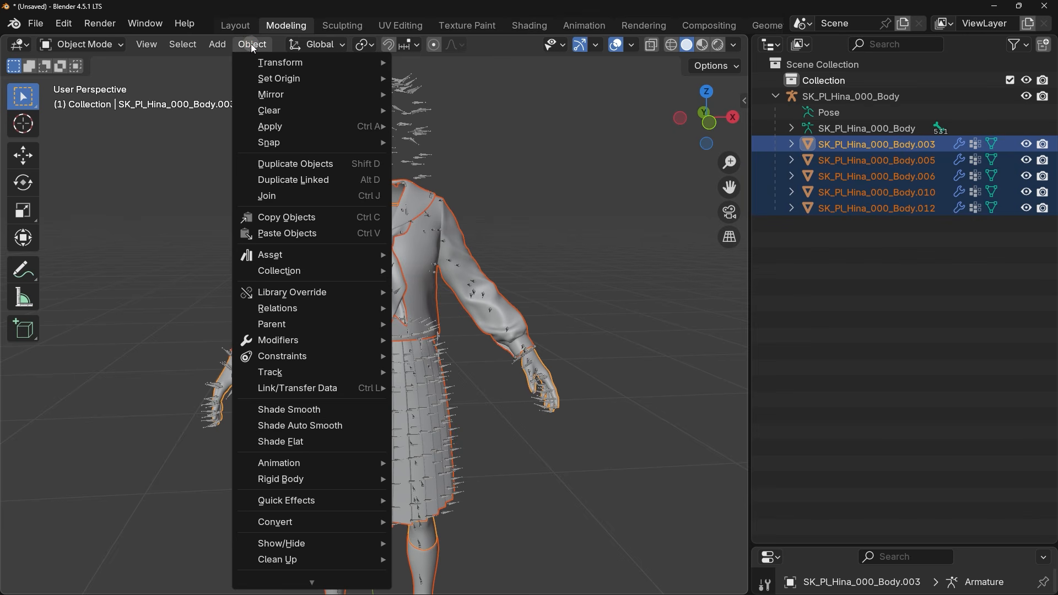
click(275, 197)
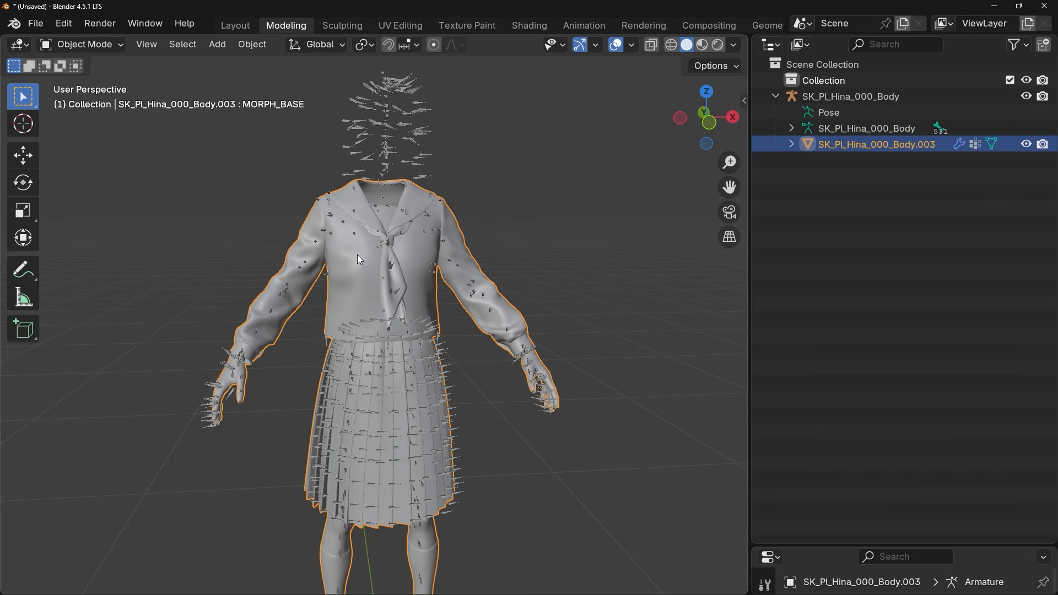
Hide and show the joined mesh repeatedly to inspect which parts it contains
click(1027, 145)
click(1026, 144)
click(1026, 144)
click(1027, 144)
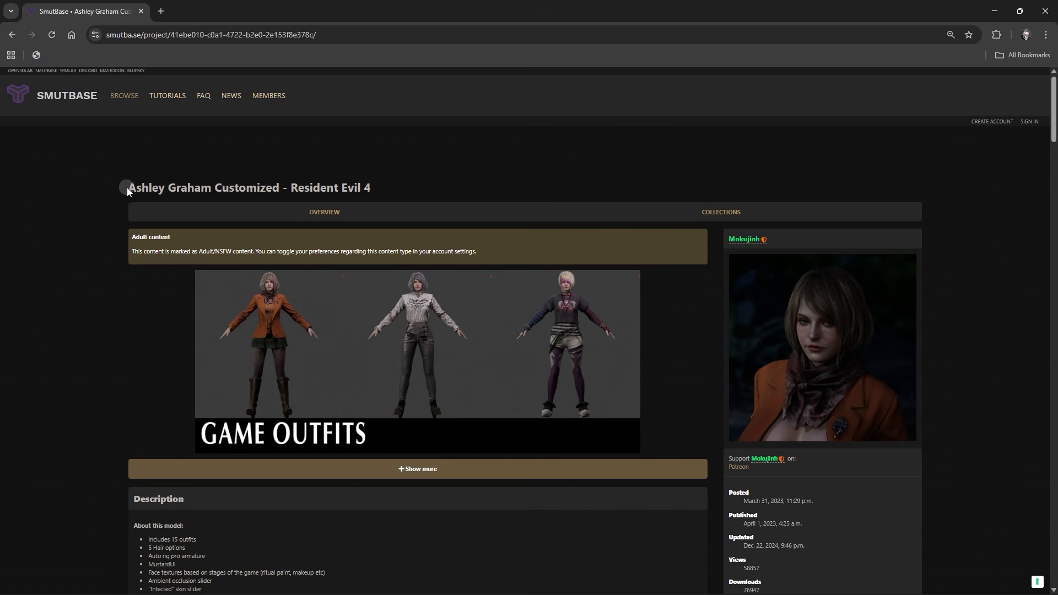
Switch to the browser and view the game outfits preview image on the Ashley Graham Customized - Resident Evil 4 page
drag(127, 188, 398, 187)
click(403, 187)
click(424, 329)
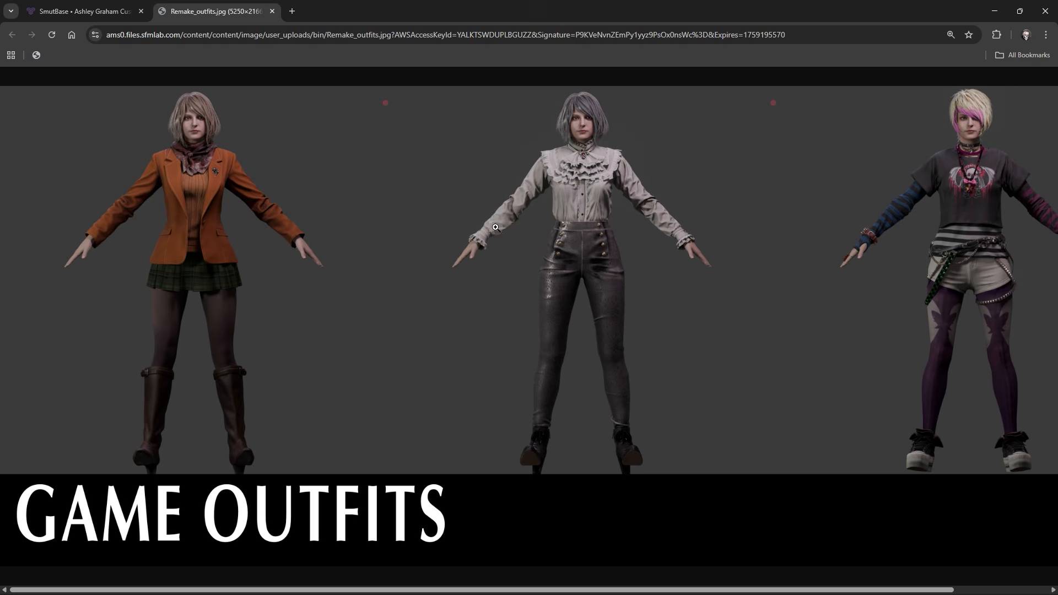
click(273, 11)
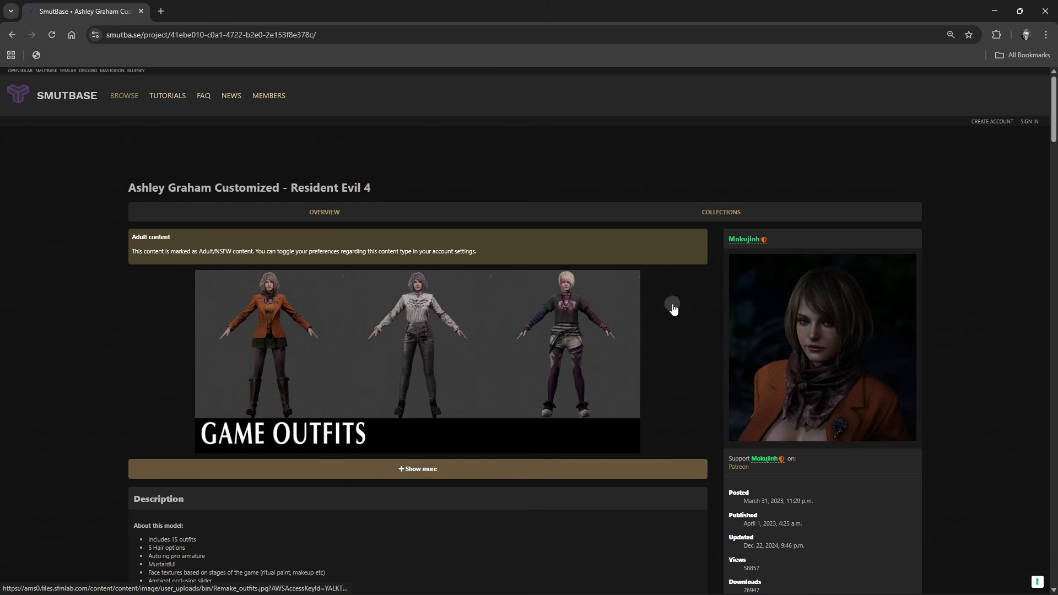
Download the Ashley_Graham_v_1.7b blend archive from the free Europe 1 server
scroll(540, 386, down, 2)
scroll(540, 385, down, 20)
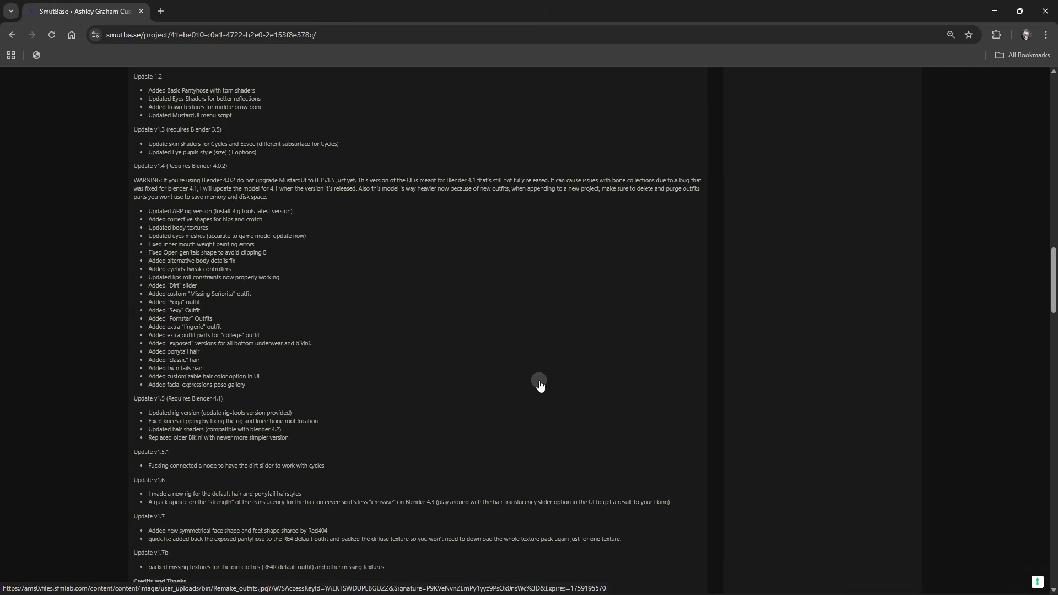
scroll(515, 392, down, 3)
click(187, 368)
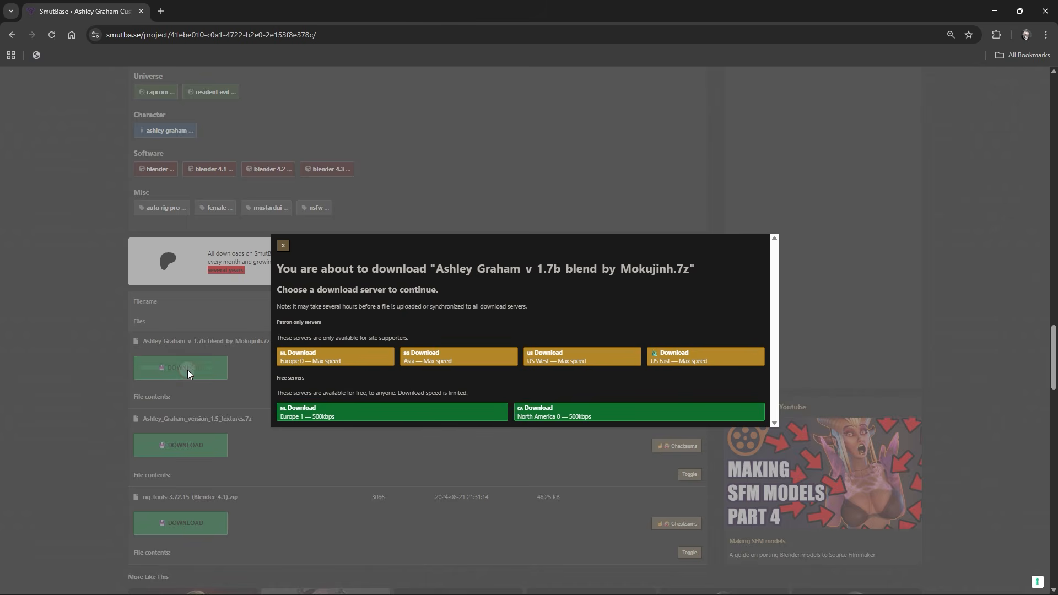
click(349, 415)
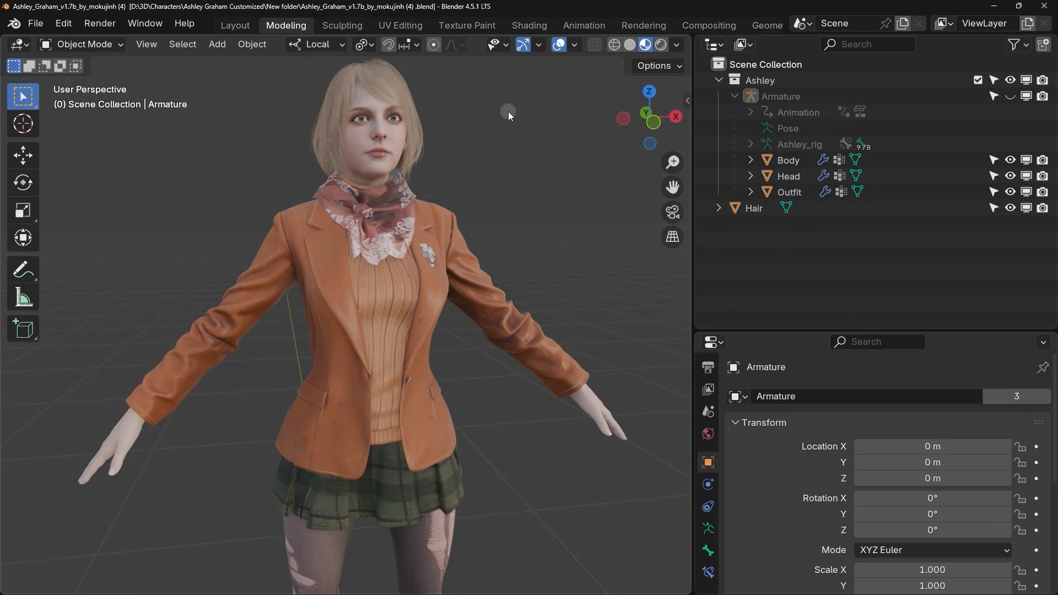
Switch to the Ashley Graham file in Blender, check the character's meshes, and unhide and select the Armature
drag(508, 111, 260, 375)
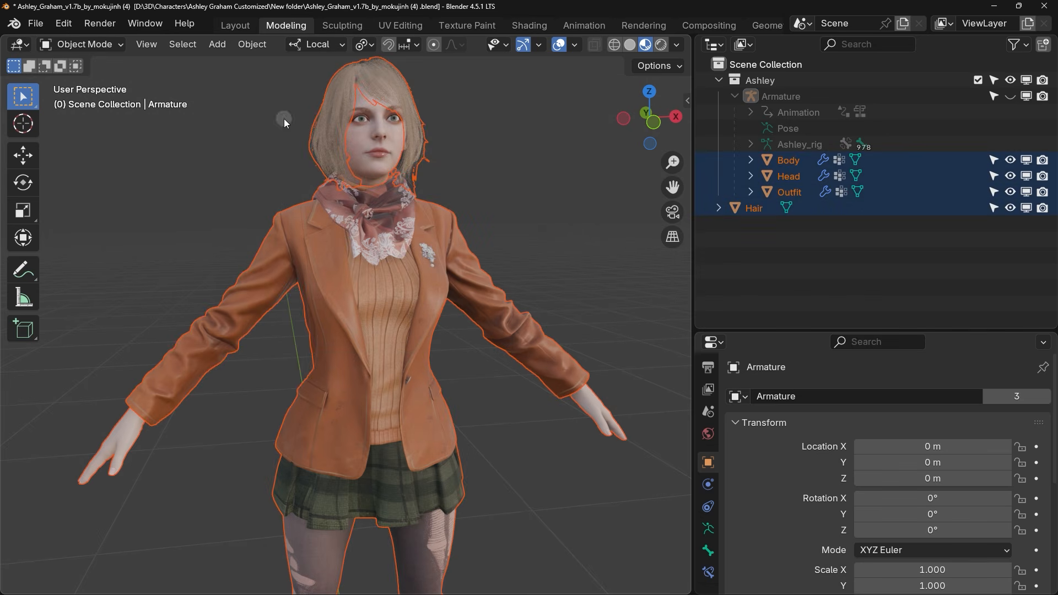
click(484, 224)
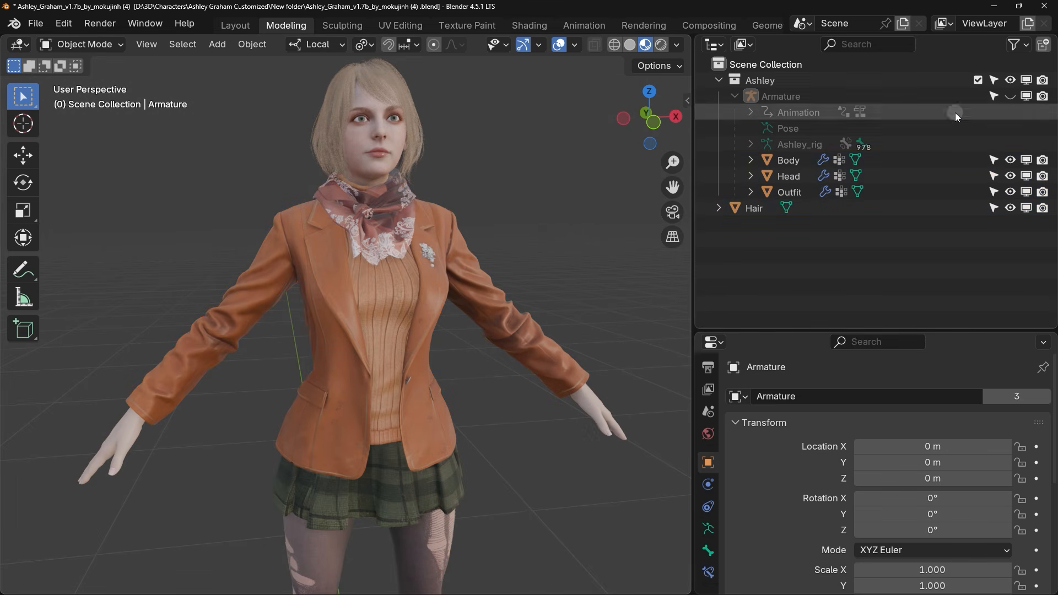
click(1013, 97)
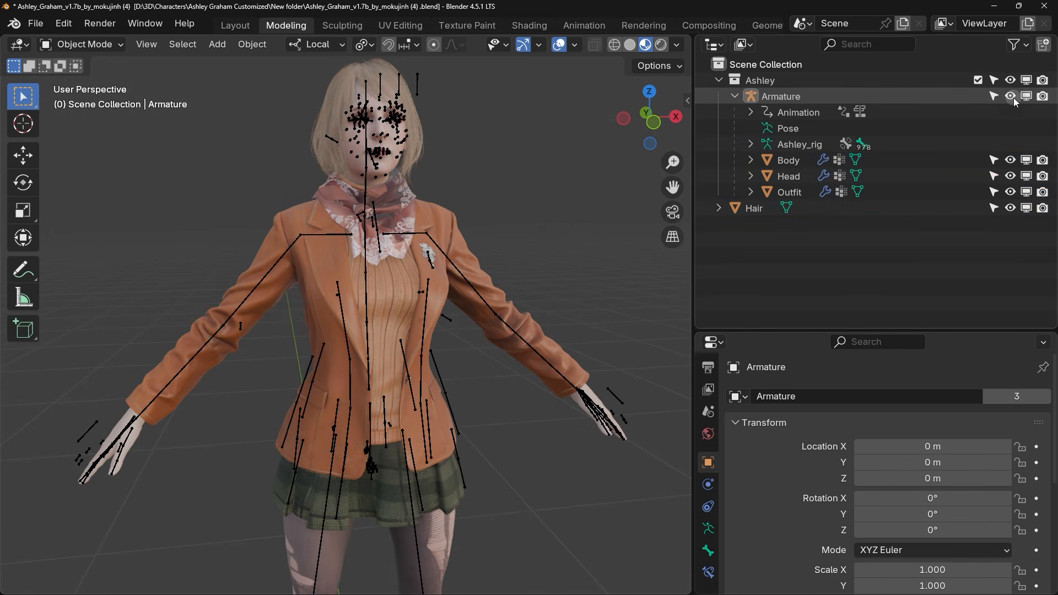
click(817, 98)
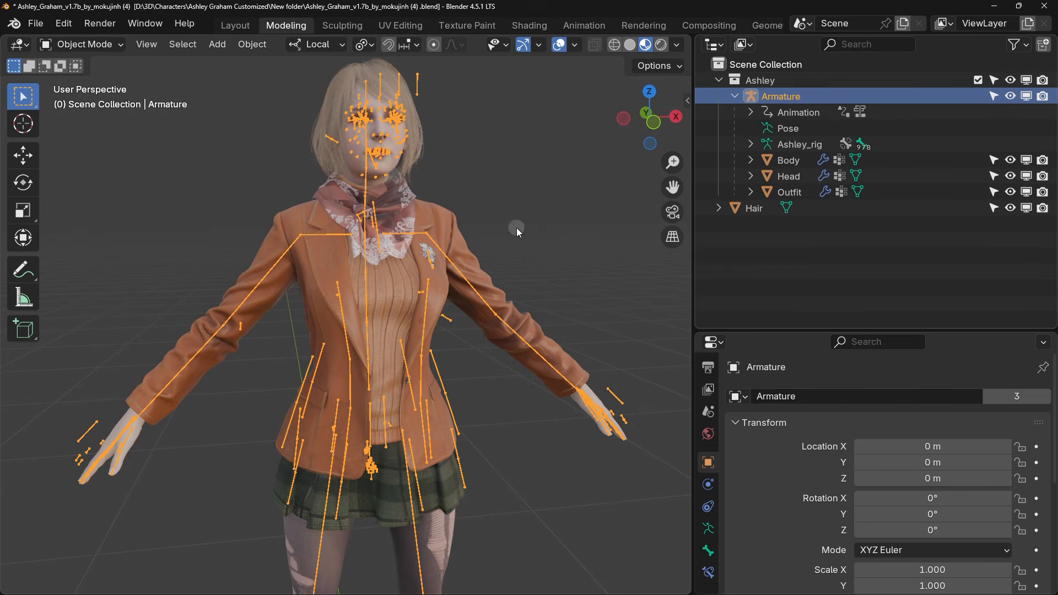
Put Ashley's Armature in Pose Mode and test-rotate the bones of her right shoulder and upper arm
click(113, 47)
click(115, 98)
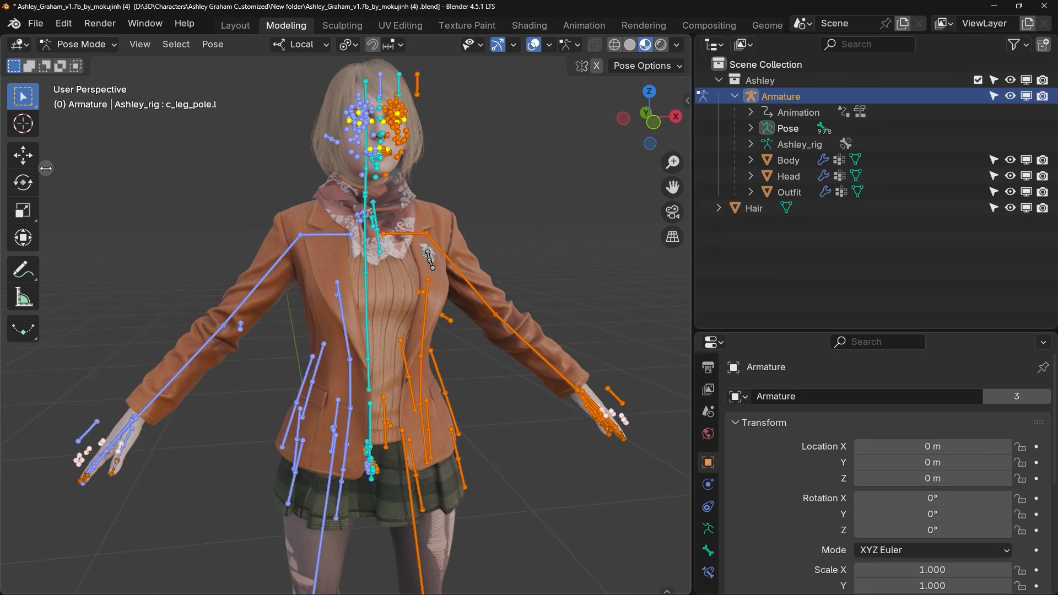
click(25, 182)
drag(254, 210, 315, 247)
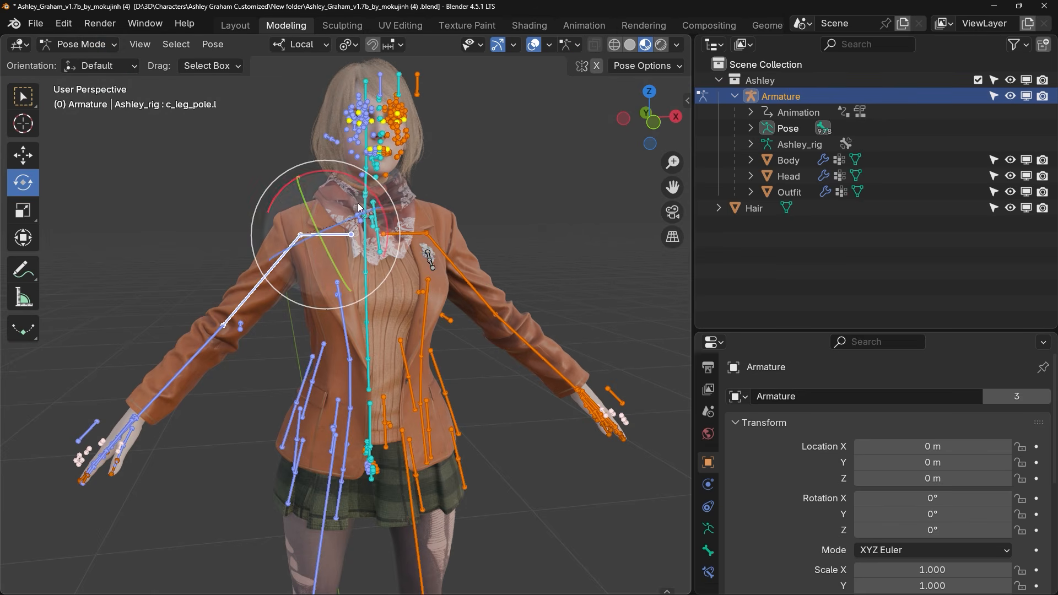
drag(376, 199, 366, 219)
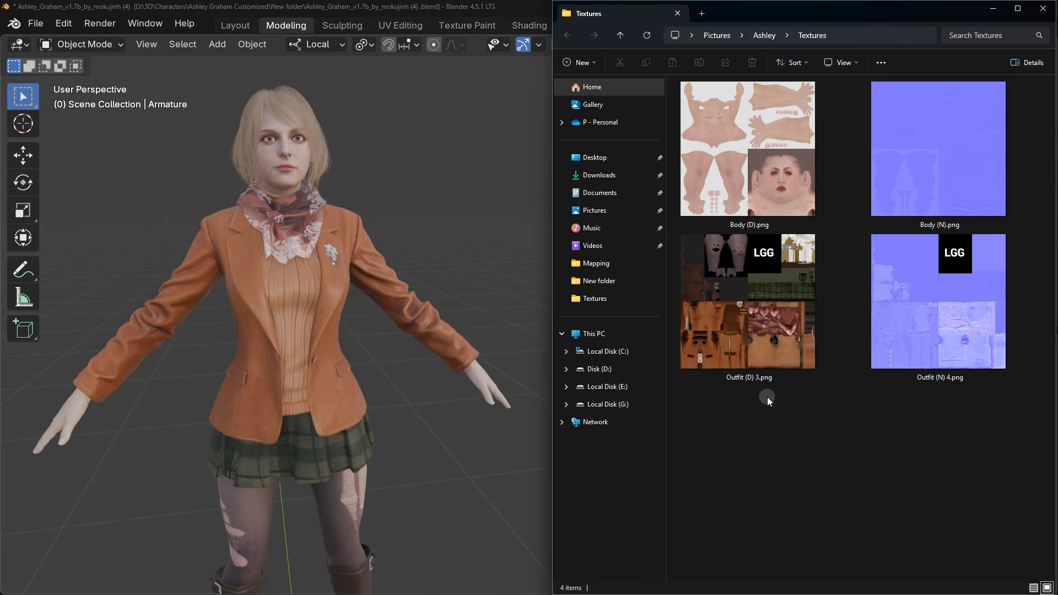
Review the outfit and body diffuse and normal textures in Ashley's Textures folder in File Explorer
click(767, 339)
click(903, 333)
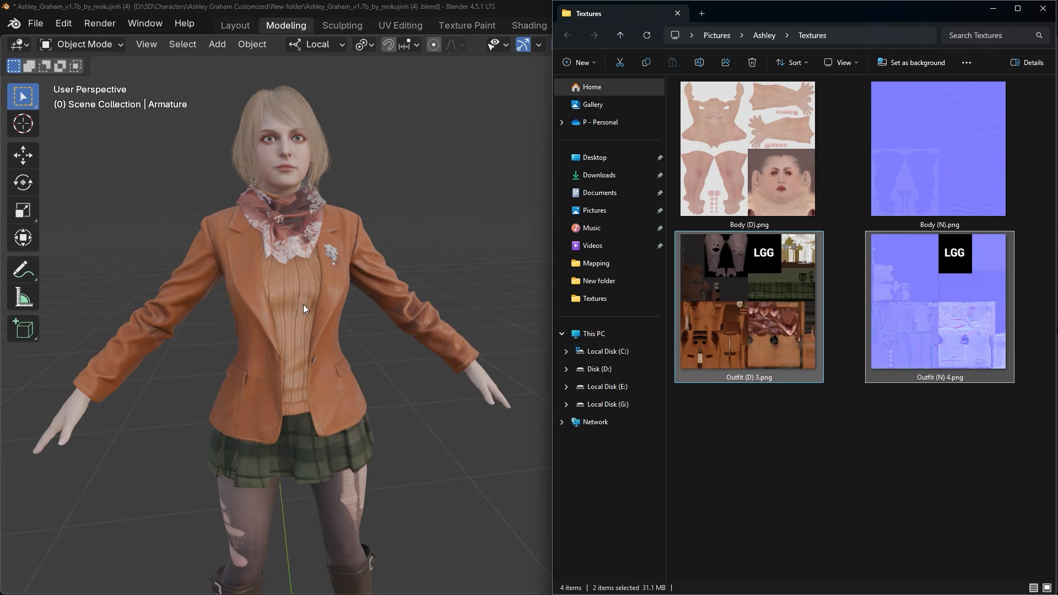
click(712, 151)
ctrl+click(900, 170)
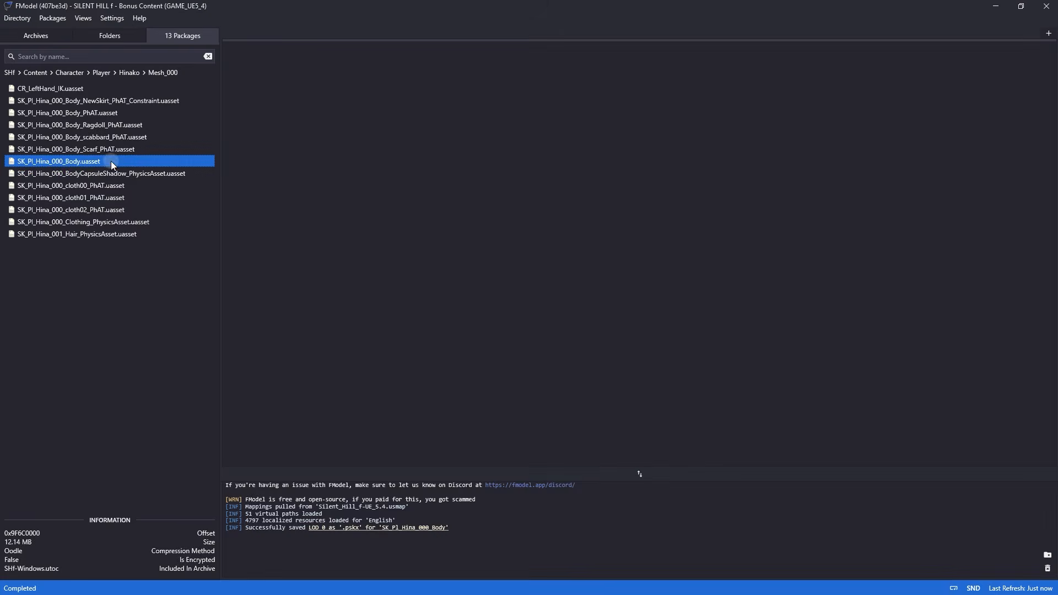
Switch to FModel and preview Hinako's SK_Pl_Hina_000_Body, SK_Pl_Hina_080_Hair and SK_Pl_Hina_050_Head_MH meshes in 3D
double_click(111, 161)
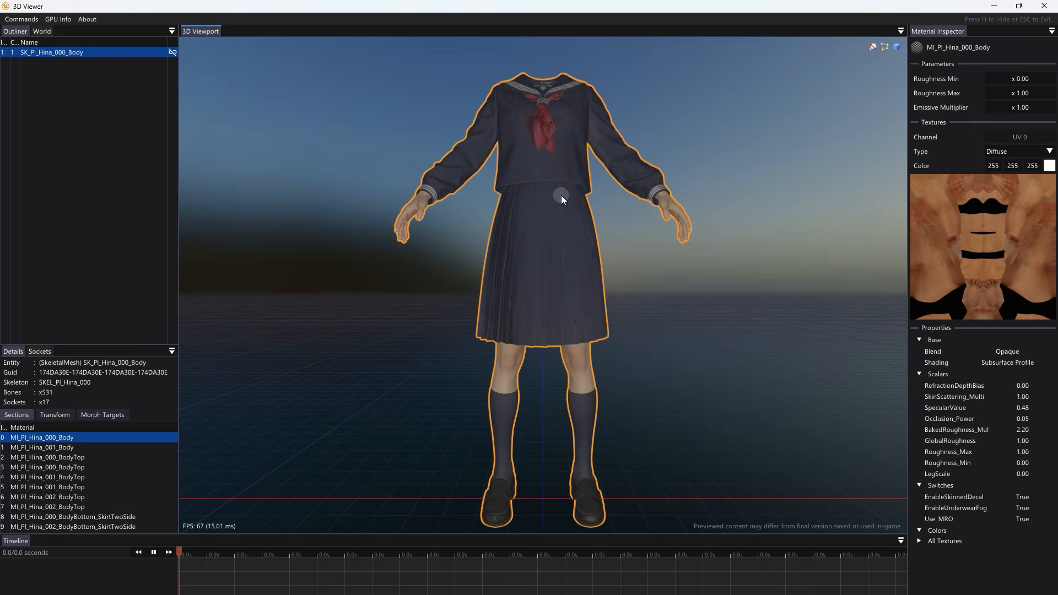
key(Escape)
double_click(83, 103)
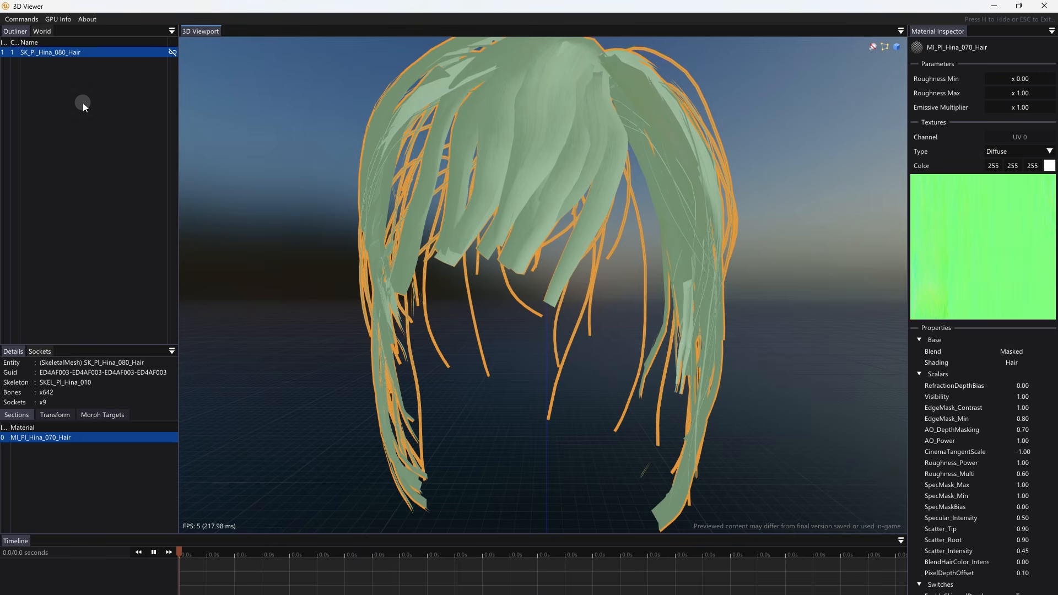
mouse_move(497, 126)
mouse_down()
mouse_move(689, 174)
mouse_move(529, 155)
mouse_move(504, 133)
mouse_up()
key(s)
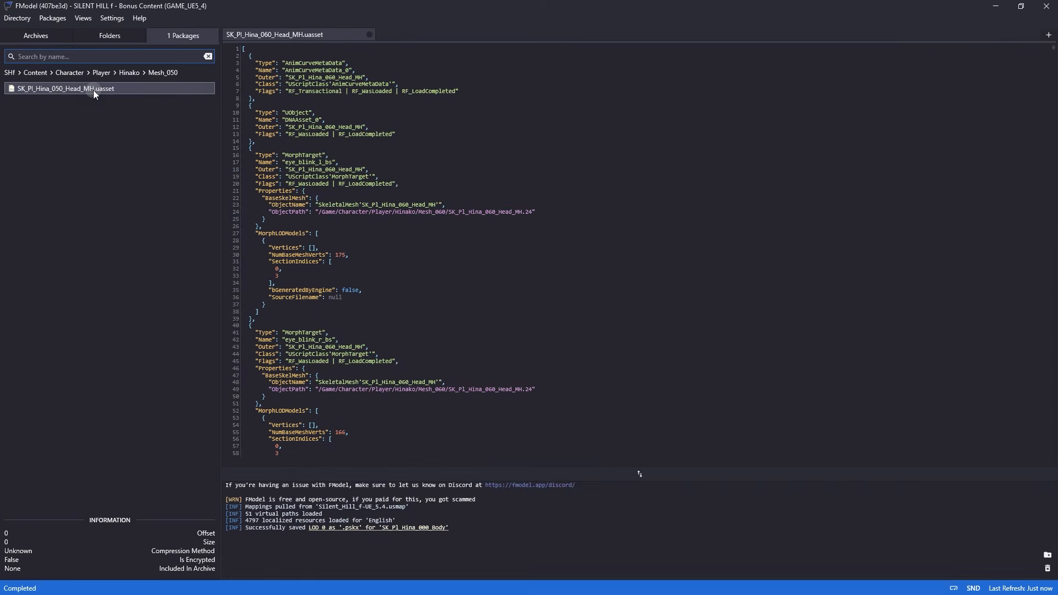
click(94, 90)
double_click(94, 91)
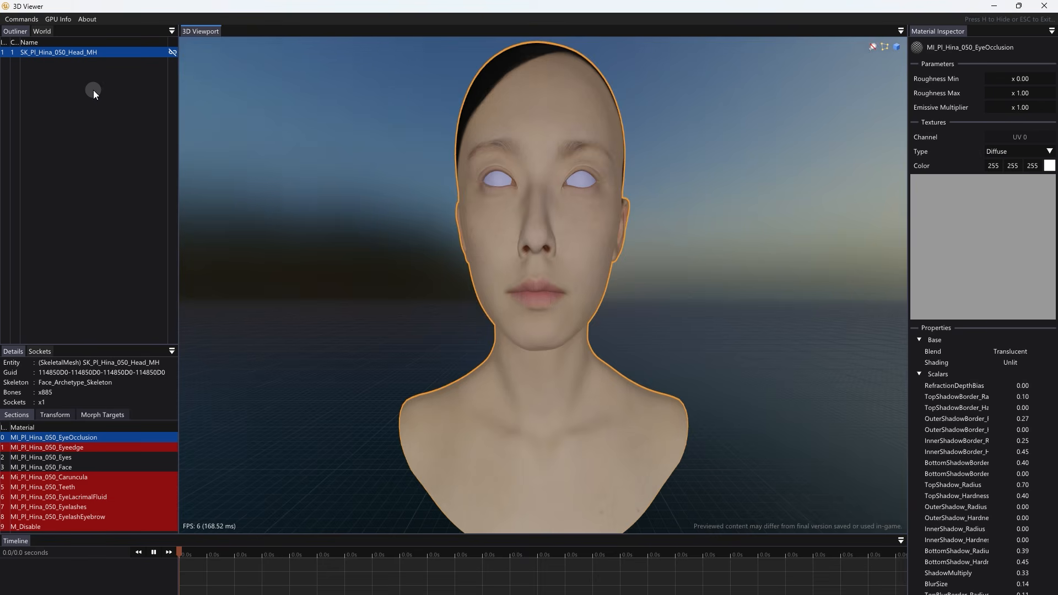
drag(421, 290, 512, 278)
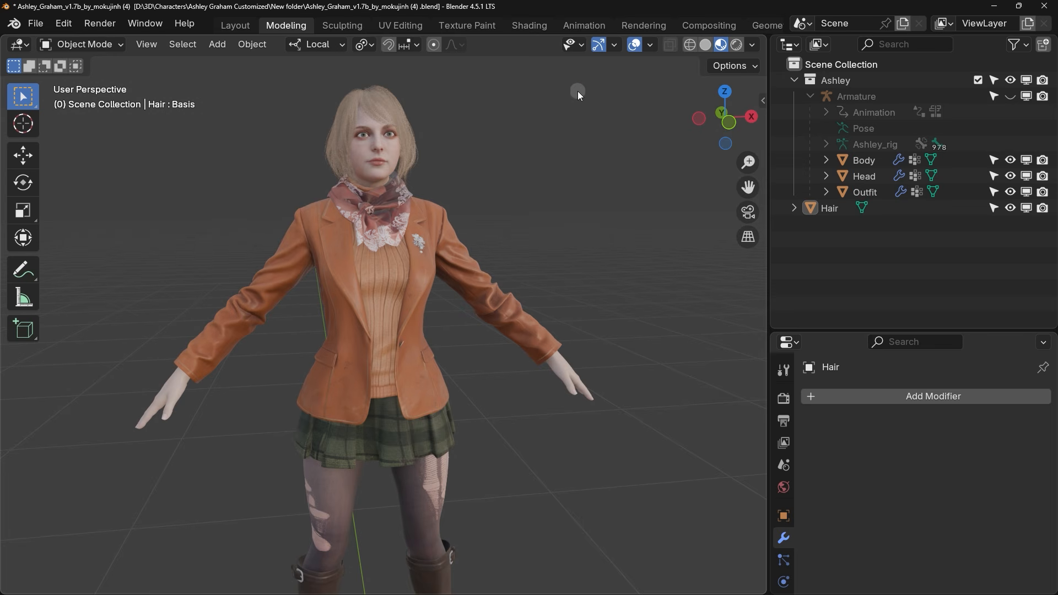
Switch to the Ashley Graham file in Blender and delete her Hair and Head meshes
drag(578, 91, 240, 497)
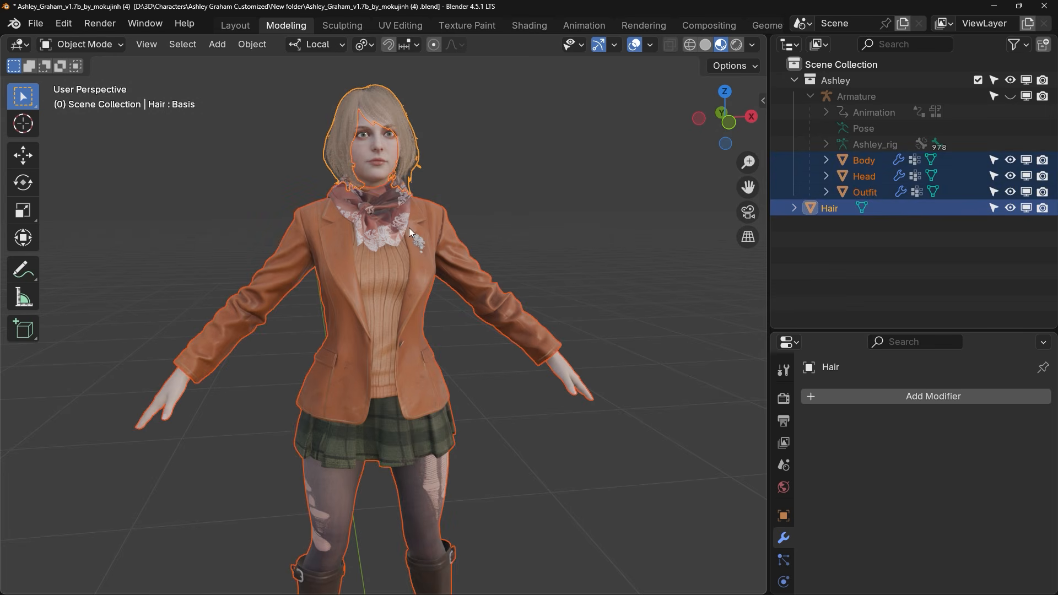
click(489, 183)
scroll(462, 133, up, 3)
shift+middle_drag(462, 131, 461, 221)
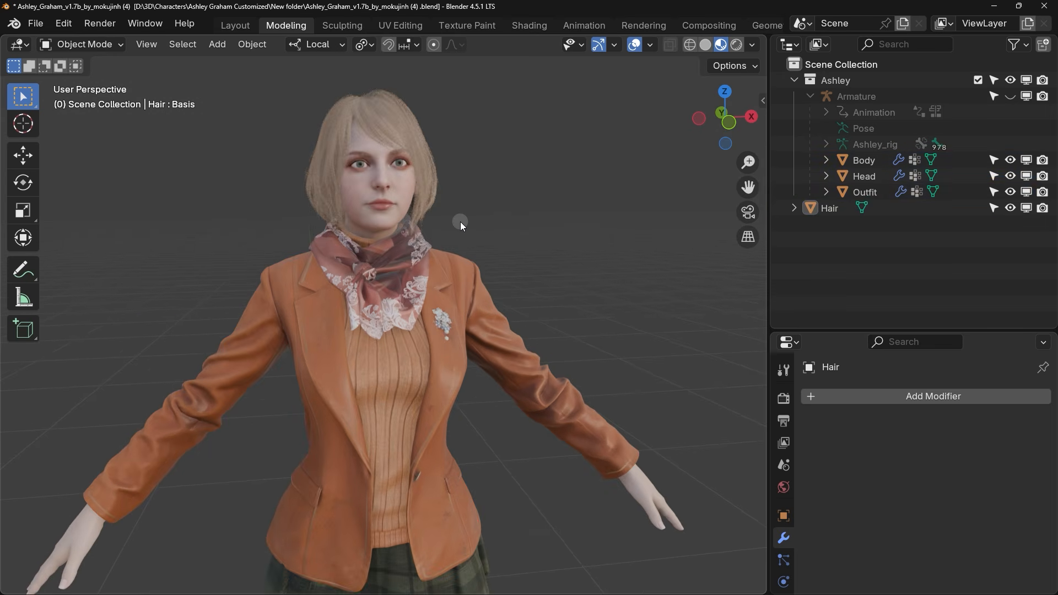
click(408, 127)
key(Delete)
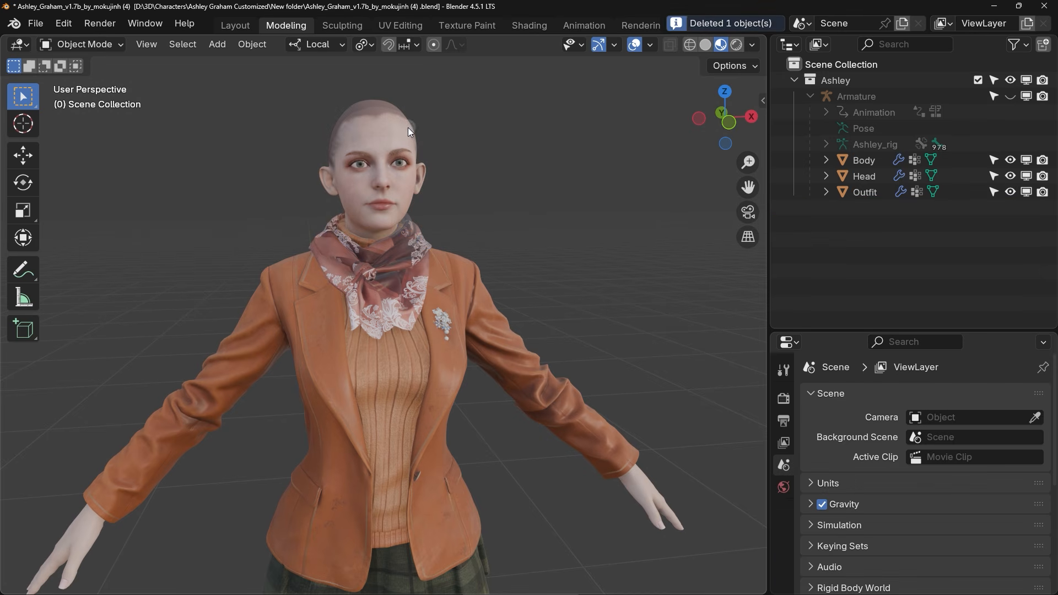
click(391, 143)
key(Delete)
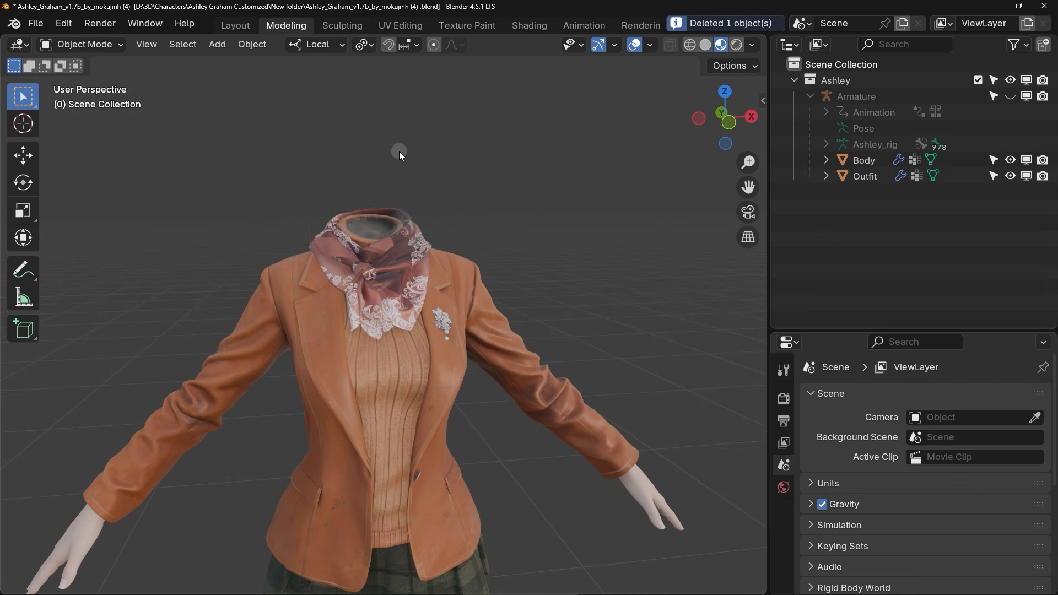
Unhide Ashley's Armature and export the remaining model as an FBX to D:\3D\New Model
scroll(479, 292, down, 3)
shift+middle_drag(487, 340, 488, 234)
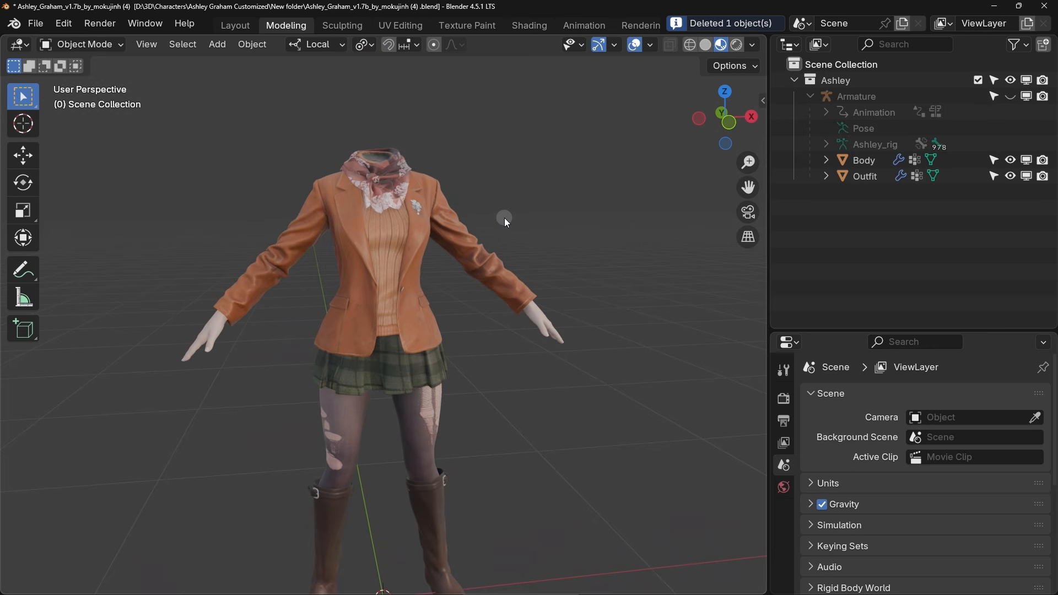
click(1011, 96)
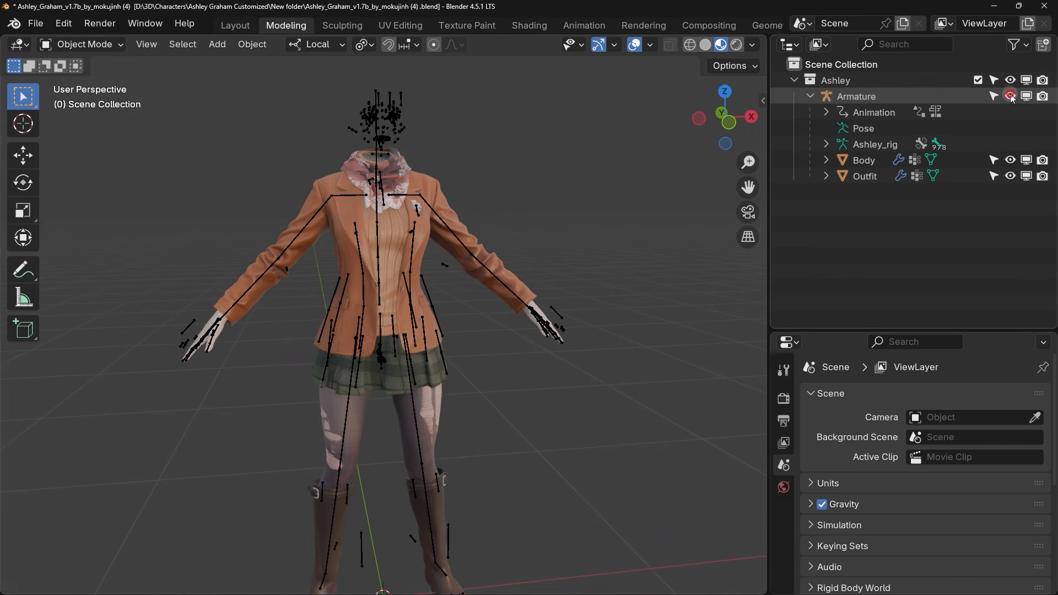
click(44, 28)
mouse_move(127, 266)
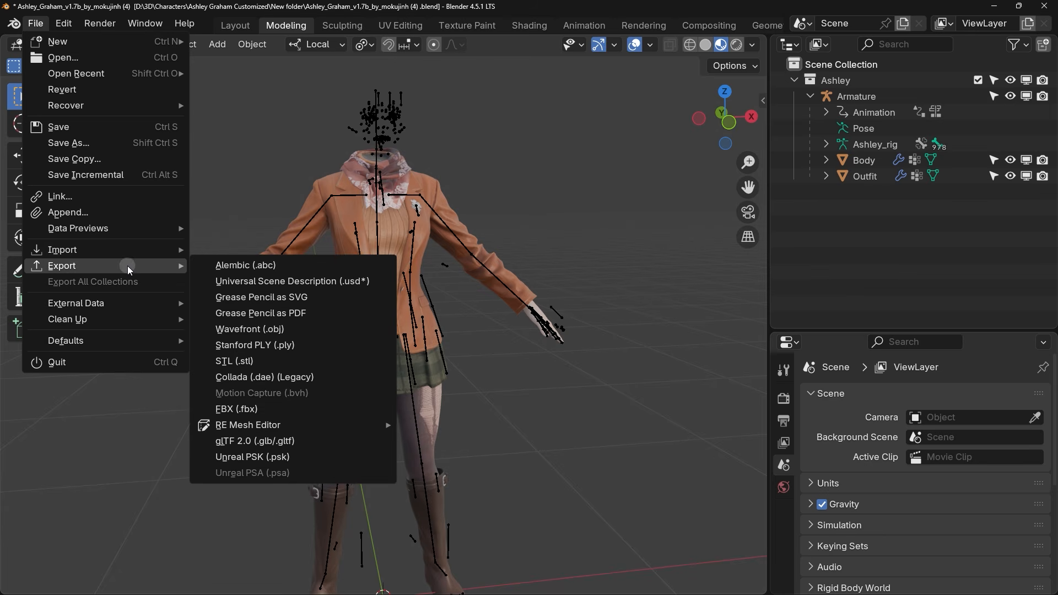
click(249, 407)
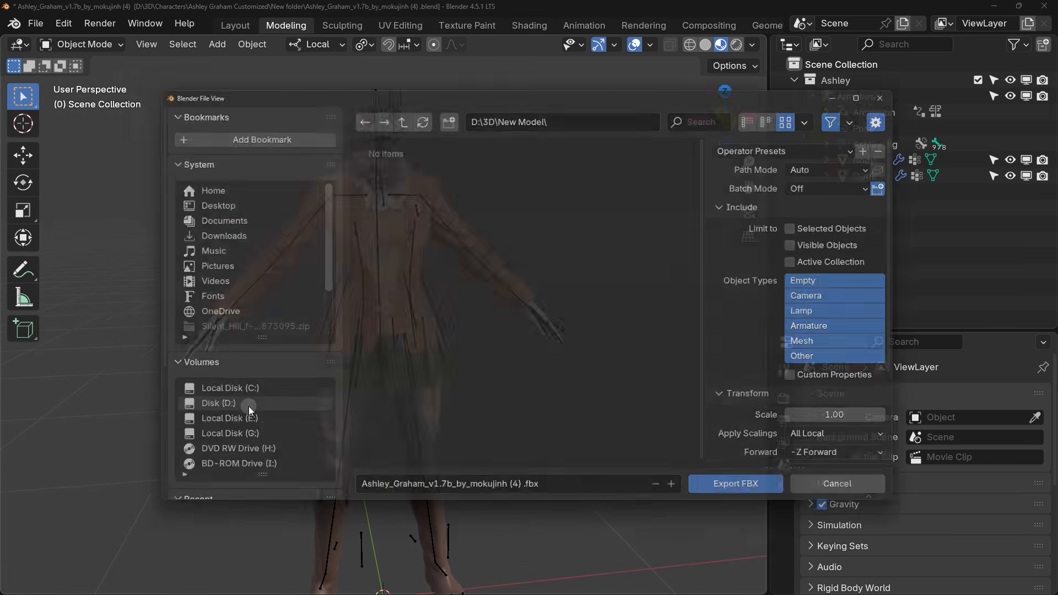
click(750, 499)
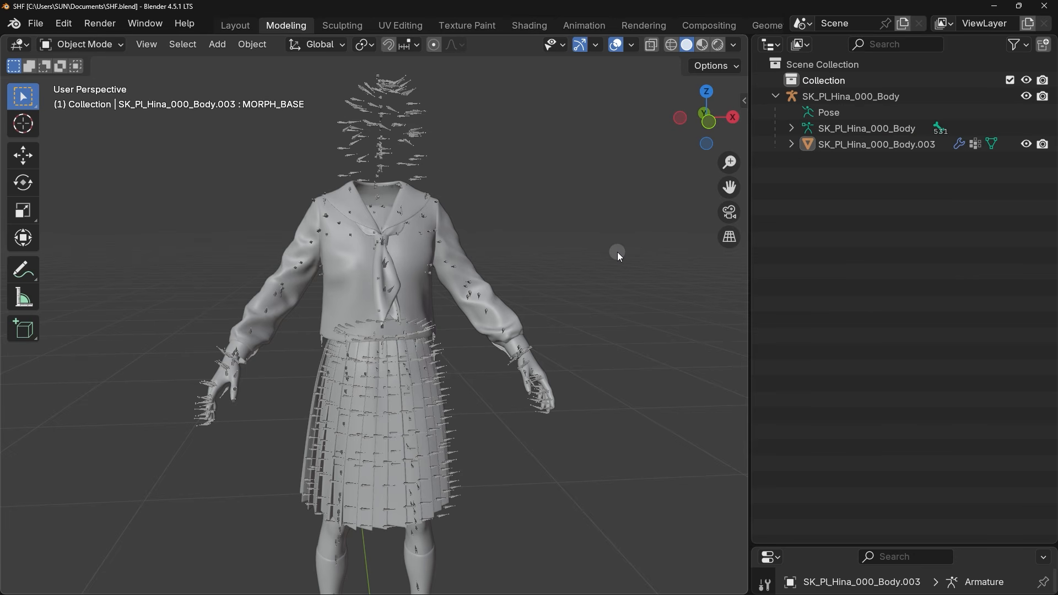
Switch to the SHF file in Blender and import SHF (New).fbx from D:\3D\New Model alongside Hinako's body
shift+middle_drag(519, 183, 567, 171)
drag(592, 137, 326, 438)
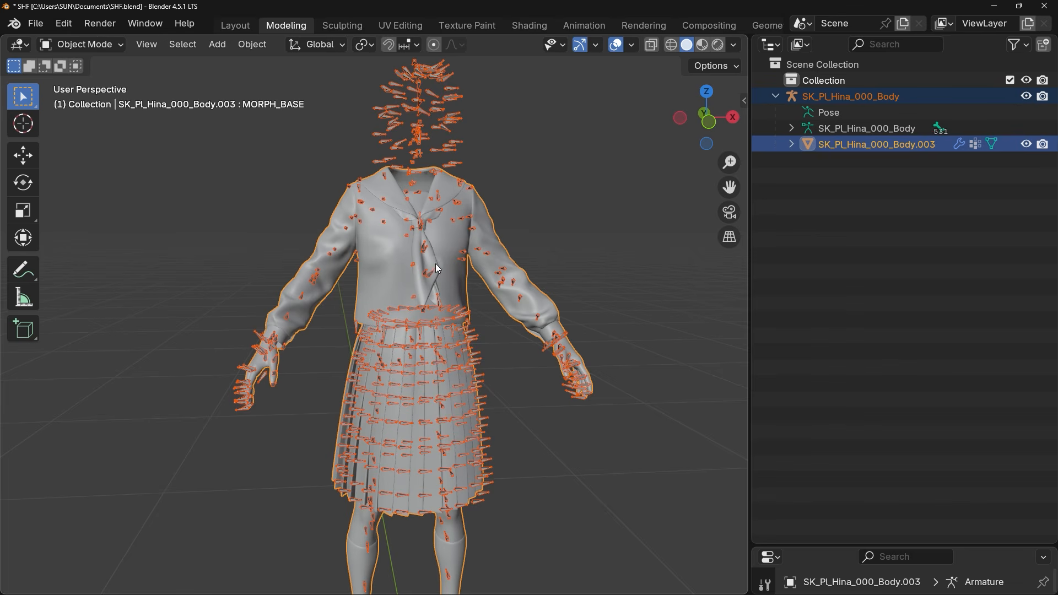
click(550, 200)
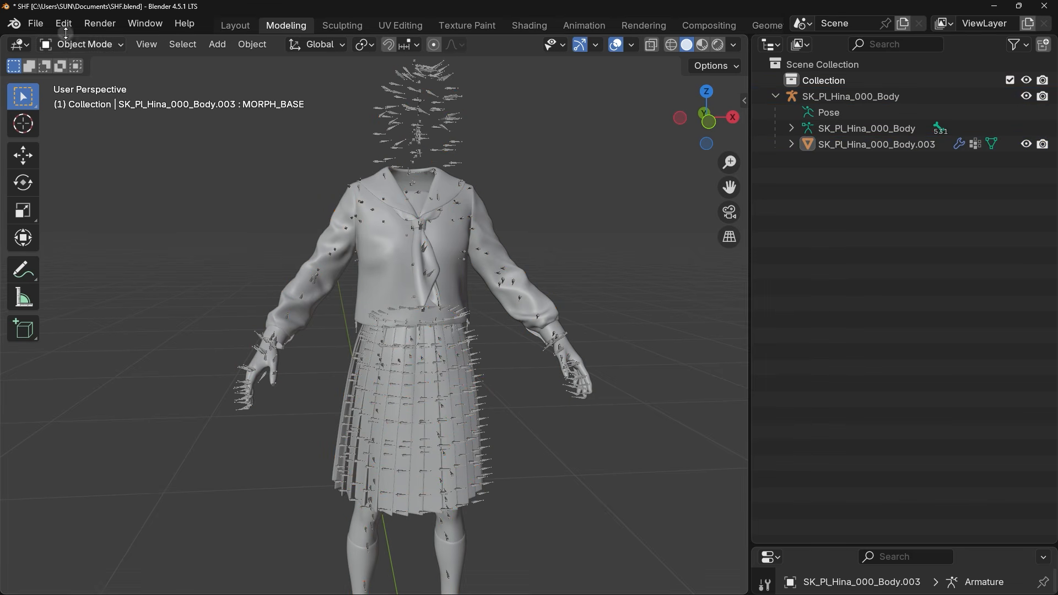
click(35, 25)
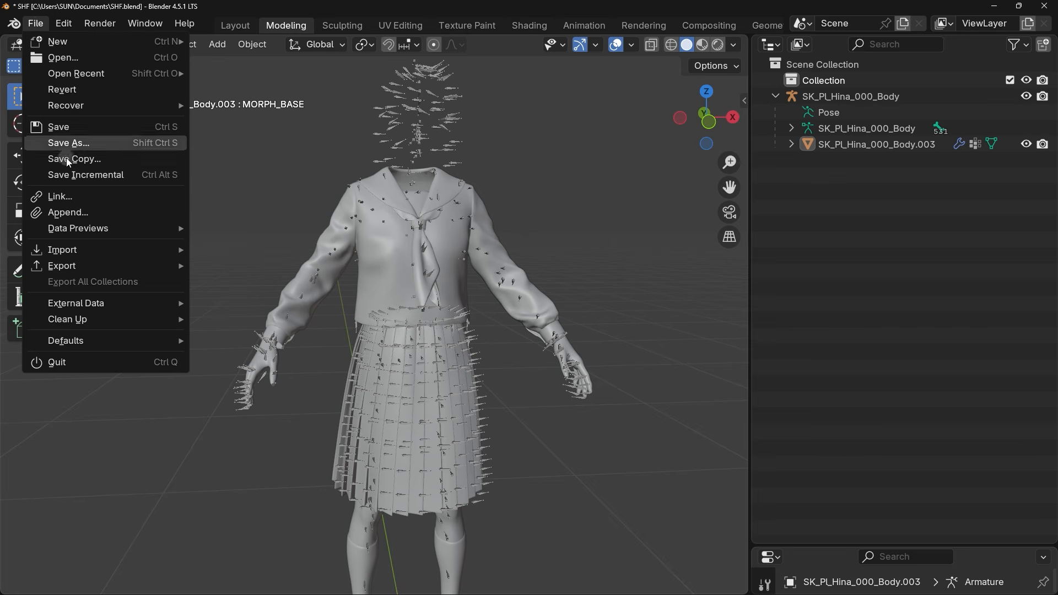
click(65, 251)
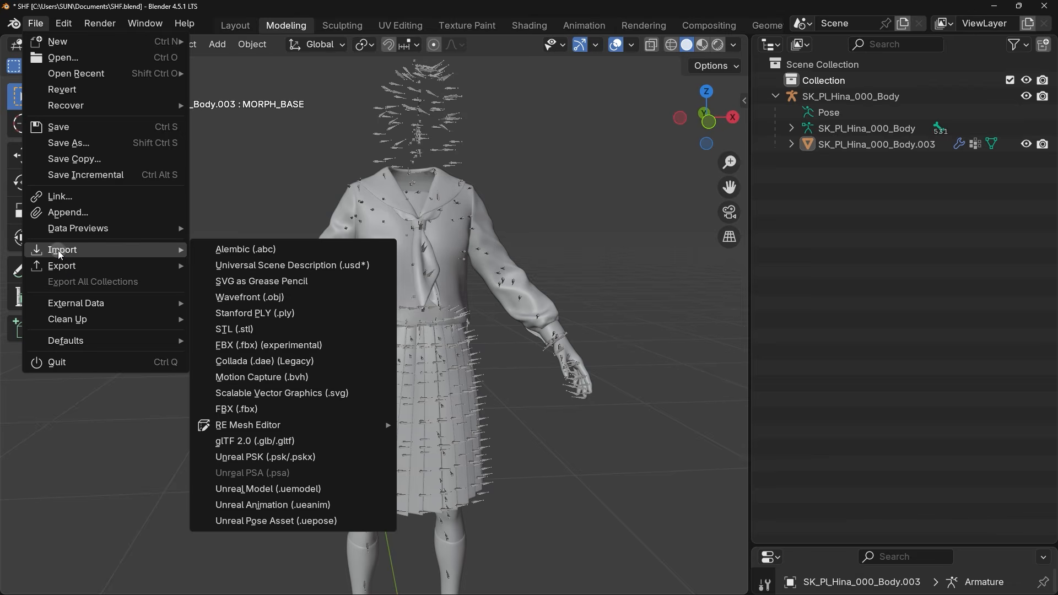
click(269, 409)
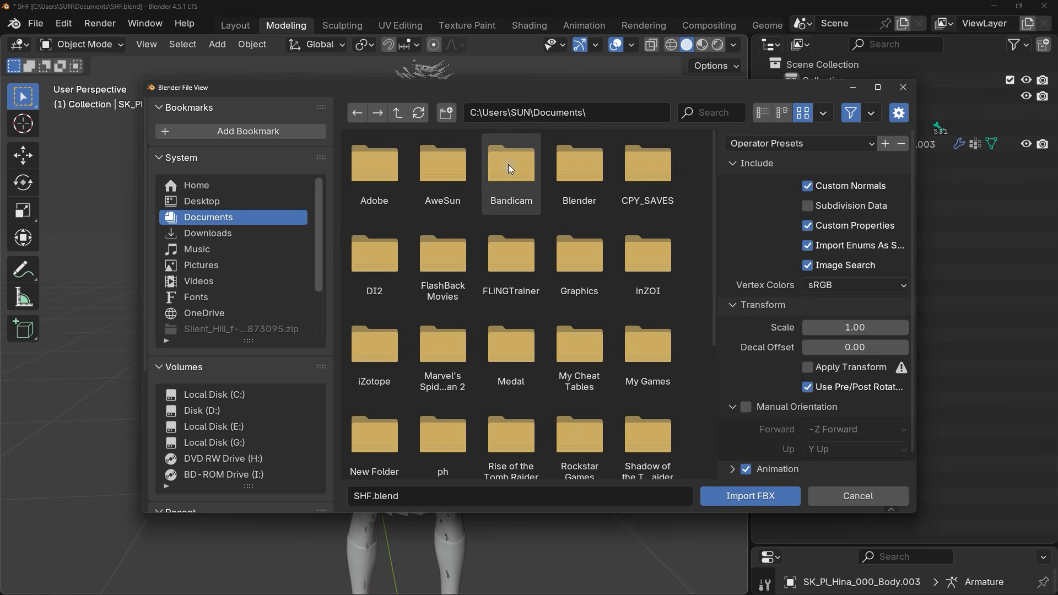
click(605, 112)
text(D:\3D\New Model\)
key(Return)
click(446, 176)
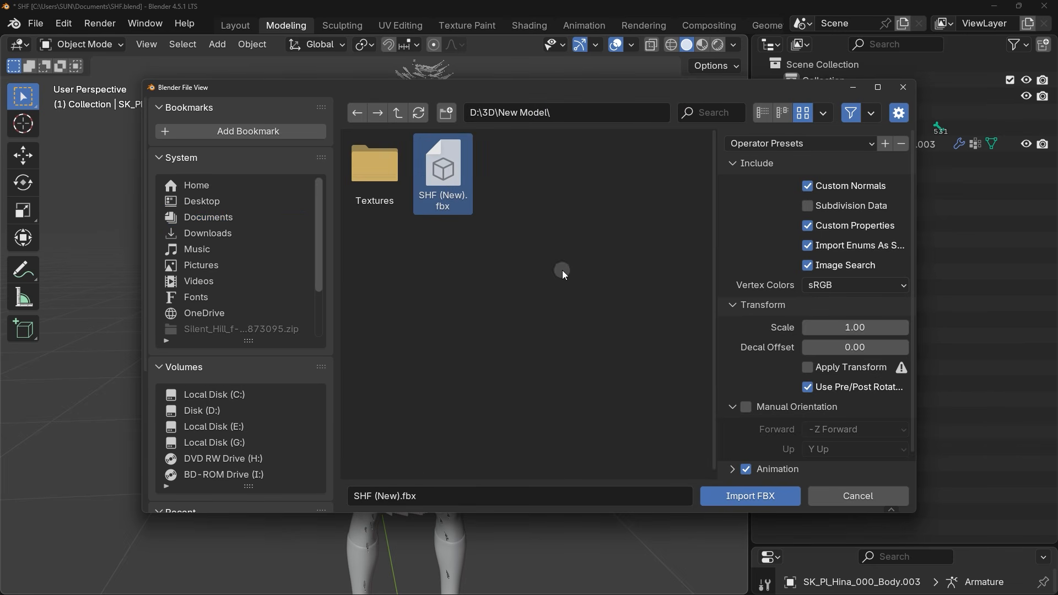
click(726, 498)
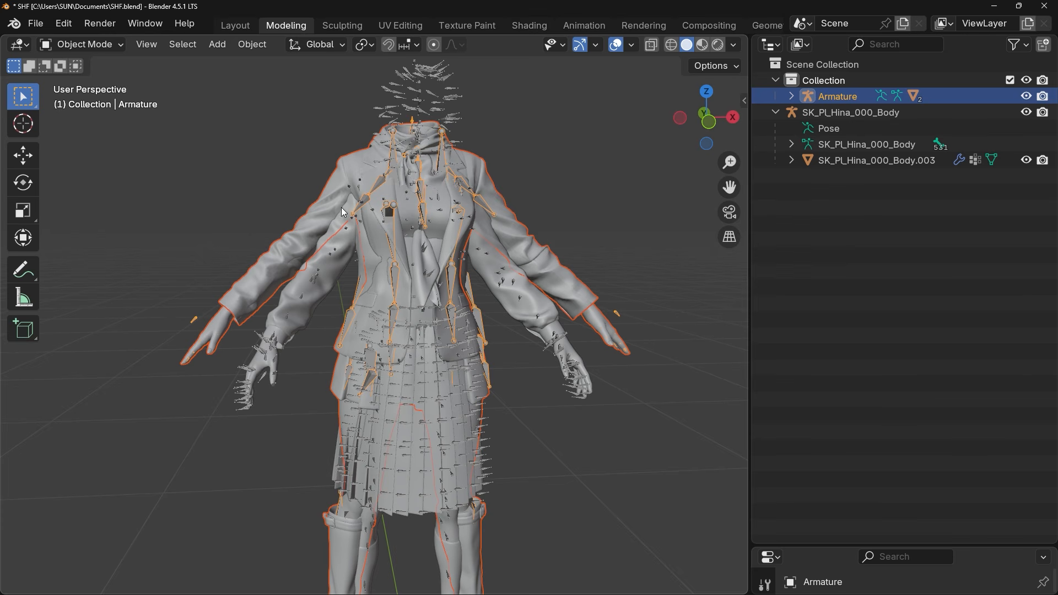
Expand the imported Armature and examine which parts of the model its Body and Outfit meshes cover
middle_drag(393, 230, 323, 270)
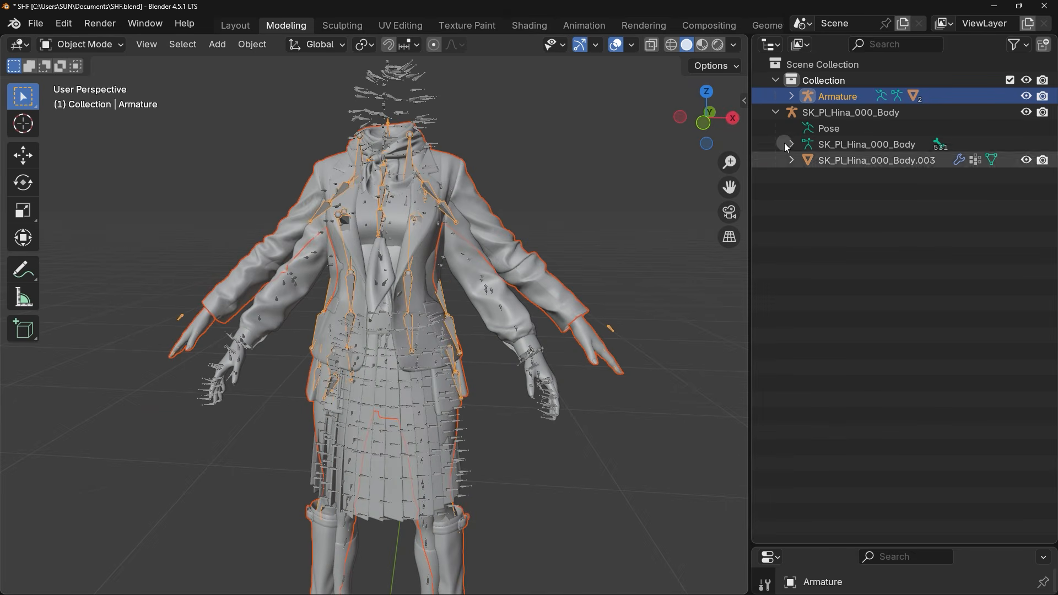
click(833, 98)
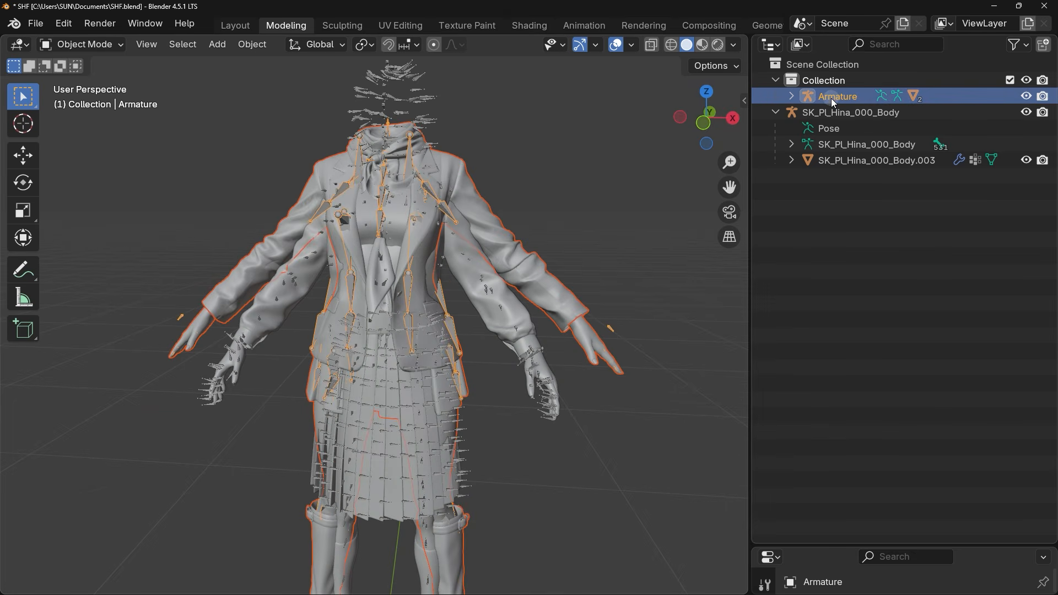
click(1025, 96)
click(1026, 97)
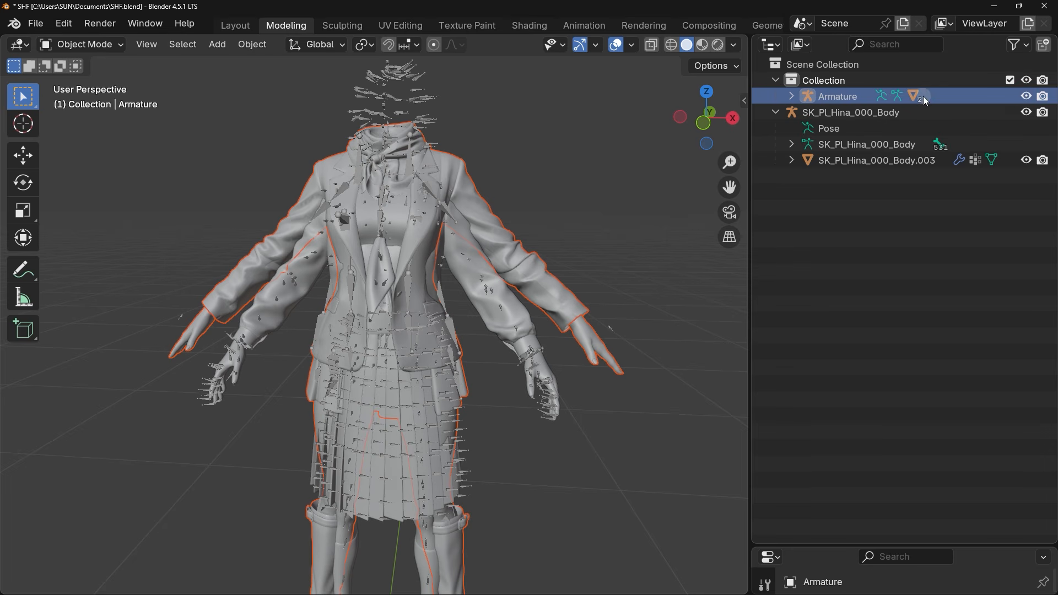
click(791, 96)
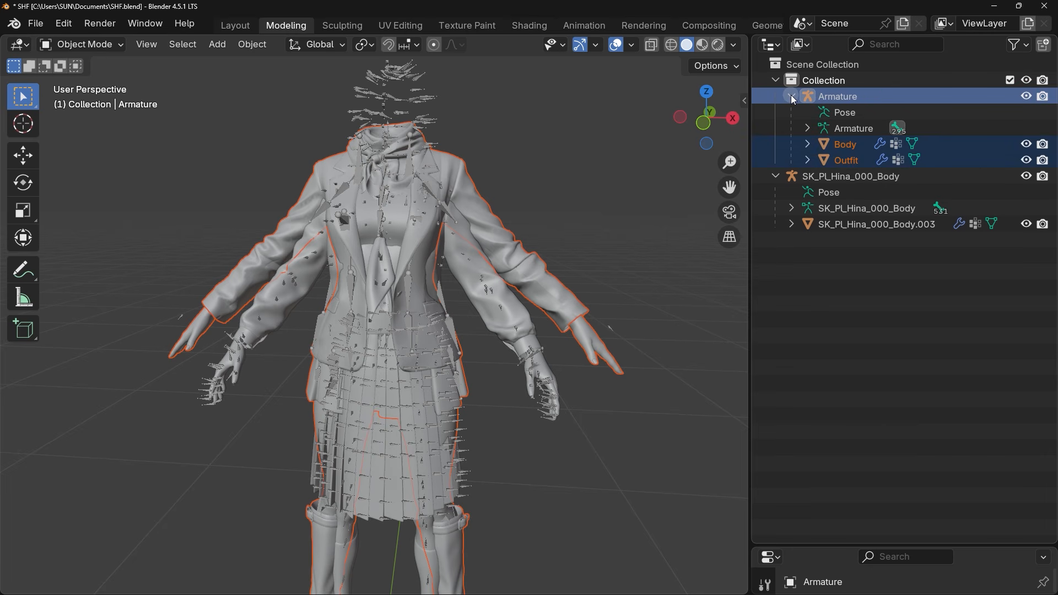
click(859, 147)
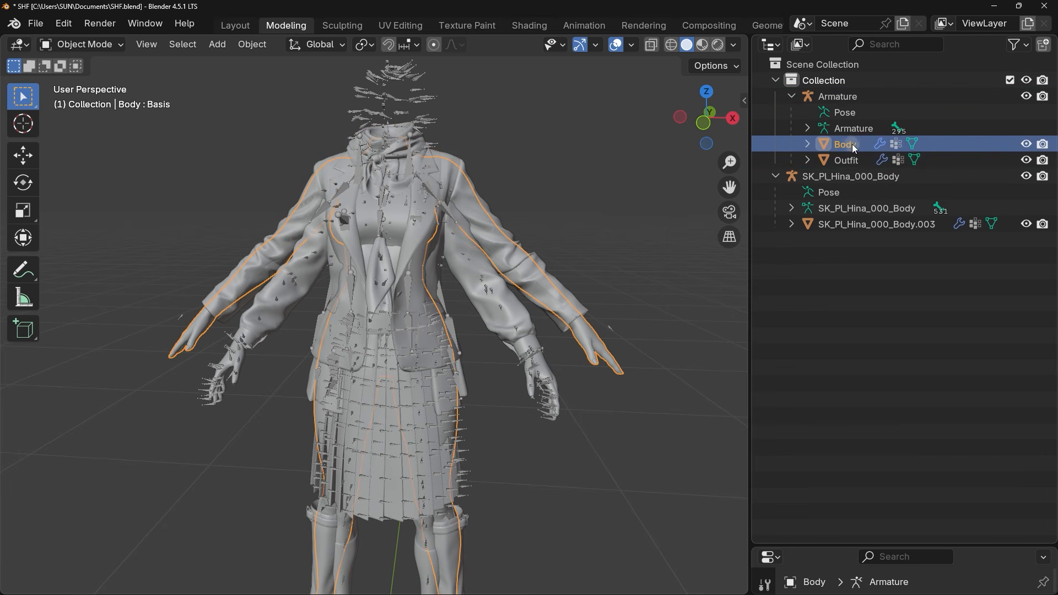
click(855, 161)
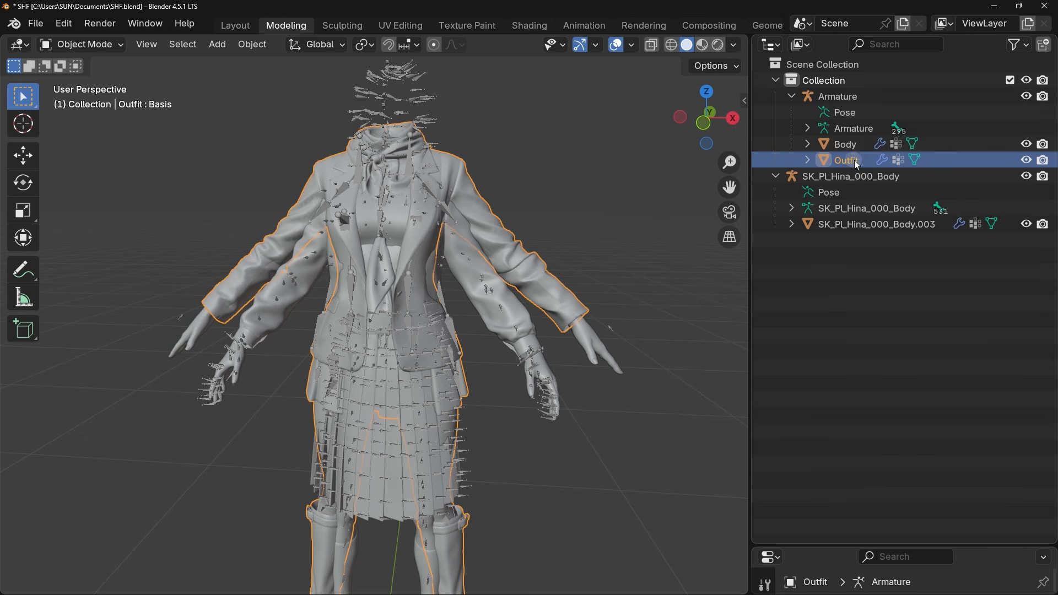
click(850, 149)
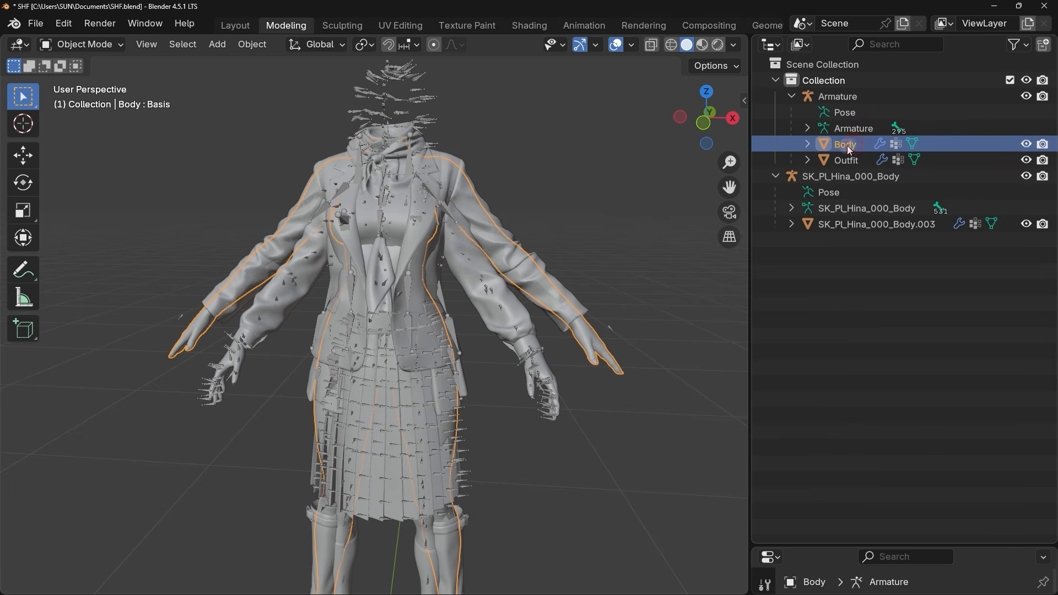
Toggle the visibility of the imported Body and Outfit meshes to check each one, leaving both shown
click(1026, 144)
click(1026, 160)
click(1027, 160)
click(1027, 160)
click(1026, 161)
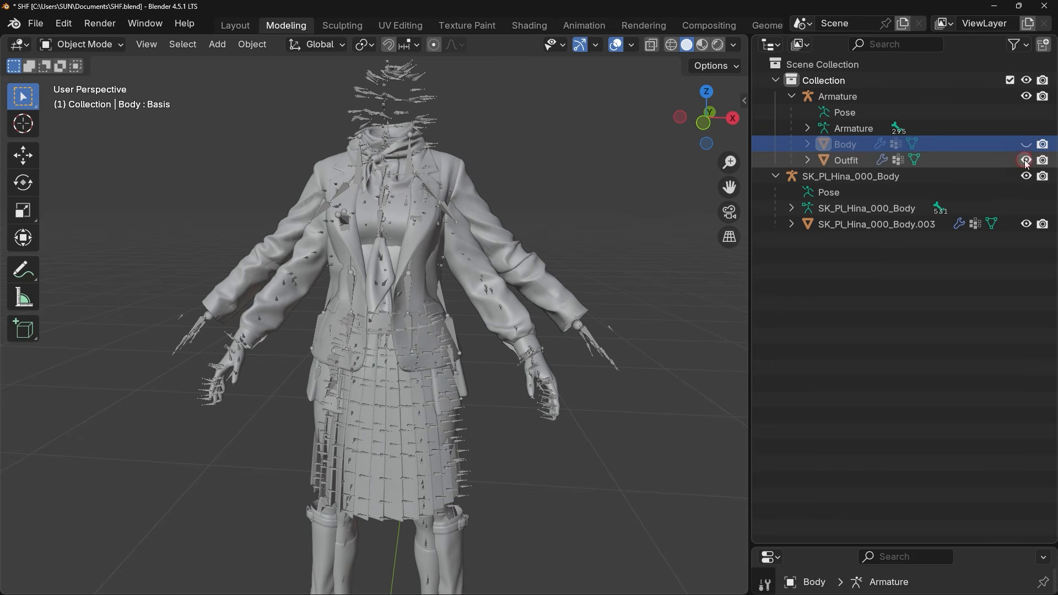
click(1026, 145)
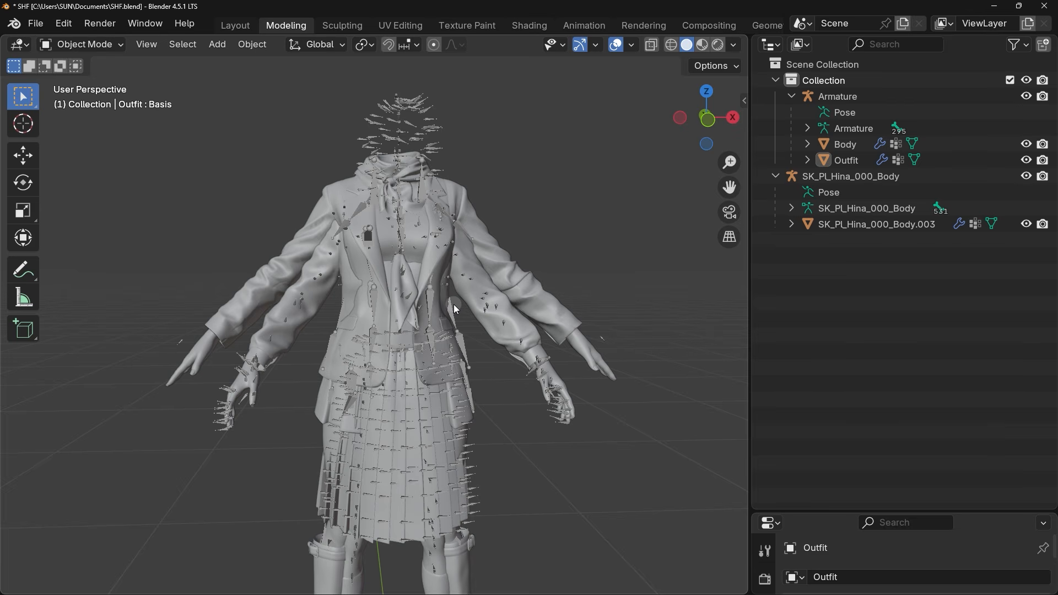
Hide Hinako's SK_Pl_Hina_000_Body armature and check her mesh and Ashley's Armature by toggling their visibility
mouse_move(455, 304)
middle_down()
mouse_move(528, 356)
mouse_move(471, 376)
mouse_move(454, 302)
middle_up()
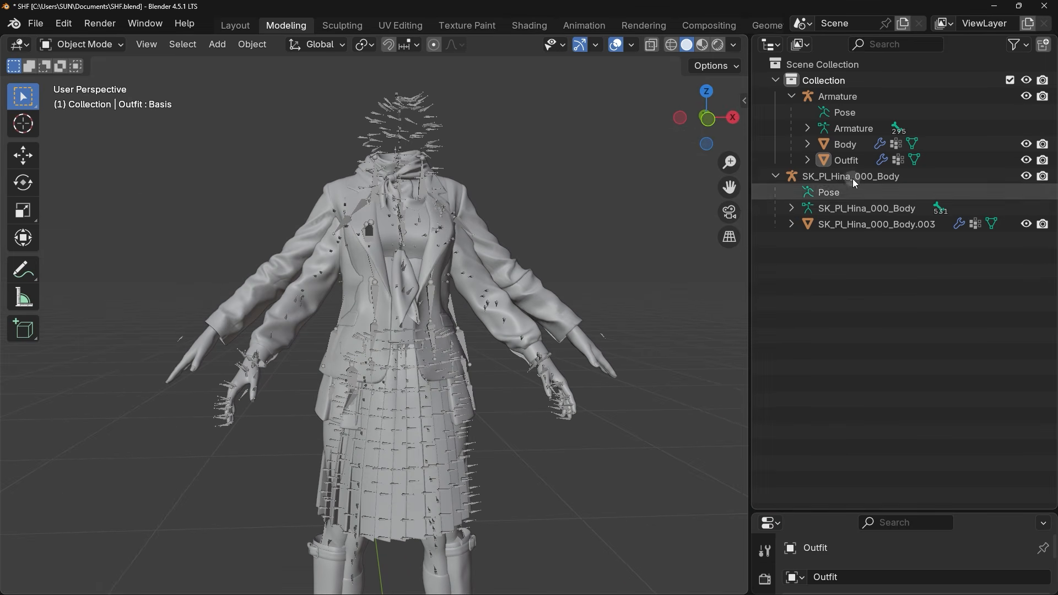
click(1027, 176)
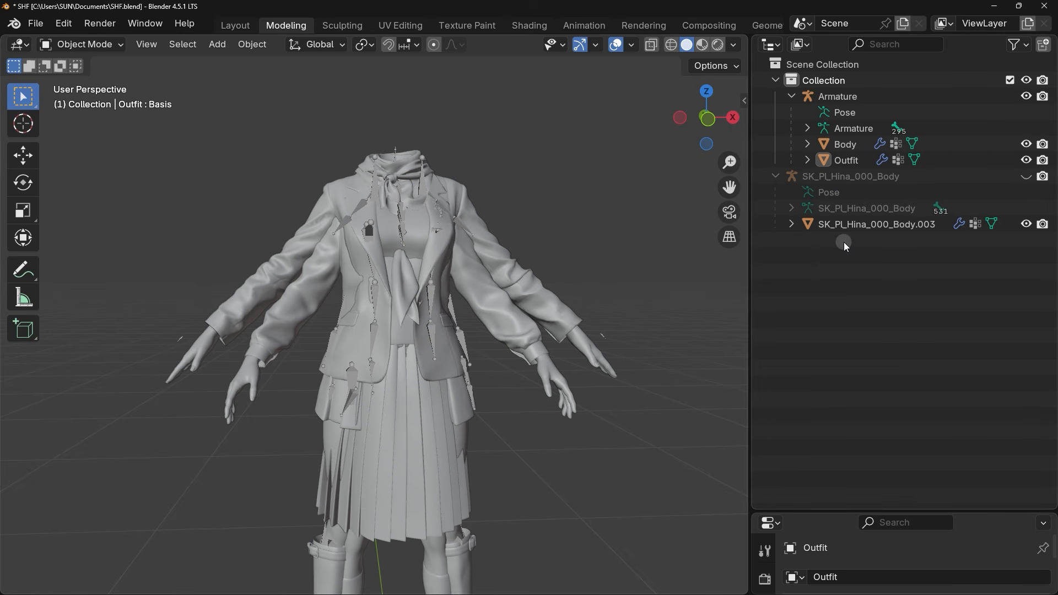
click(1026, 224)
click(1026, 224)
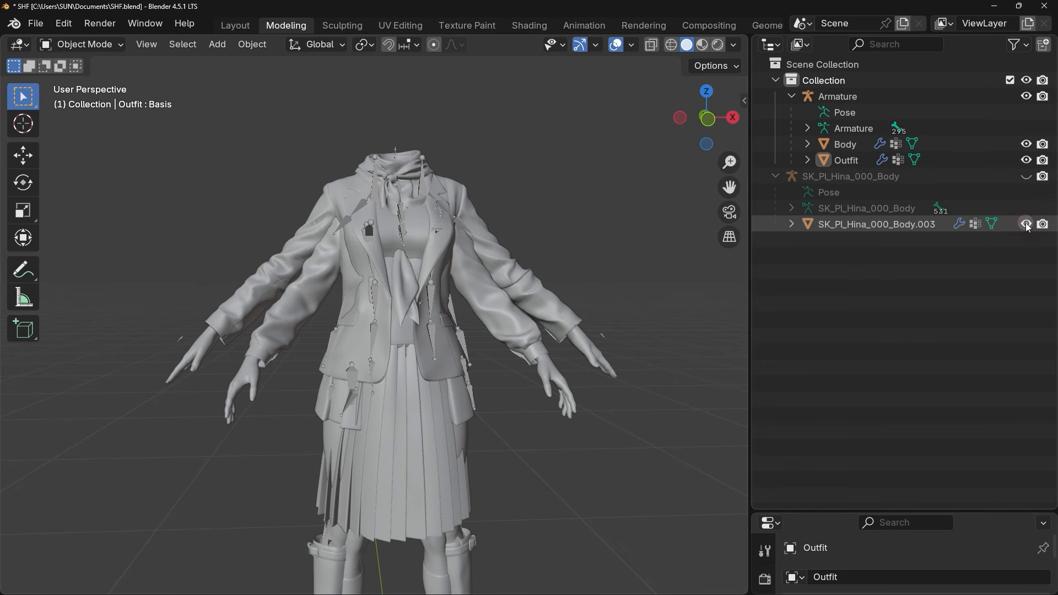
click(1028, 96)
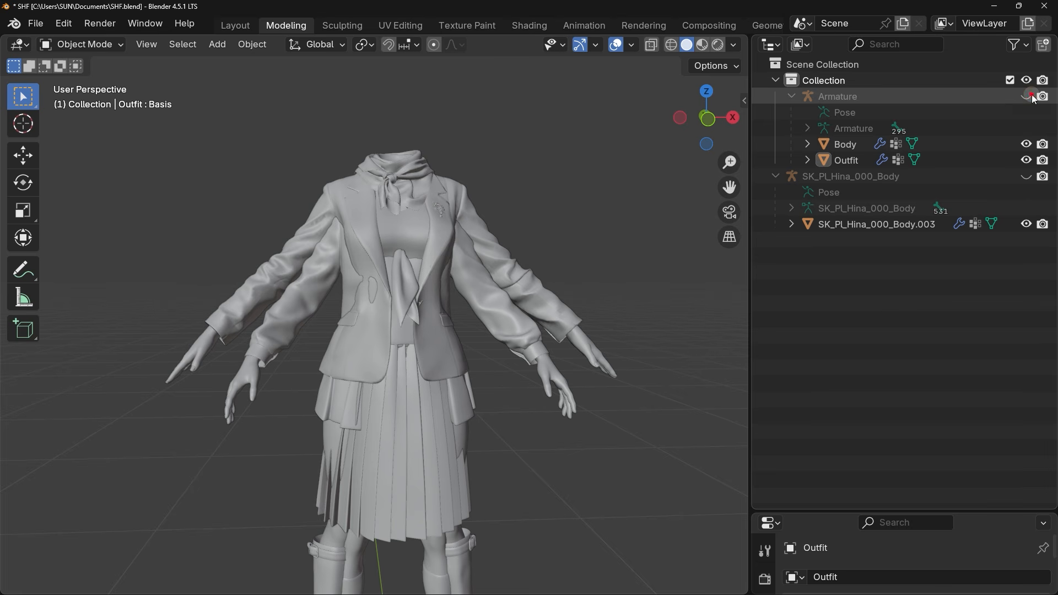
click(1028, 97)
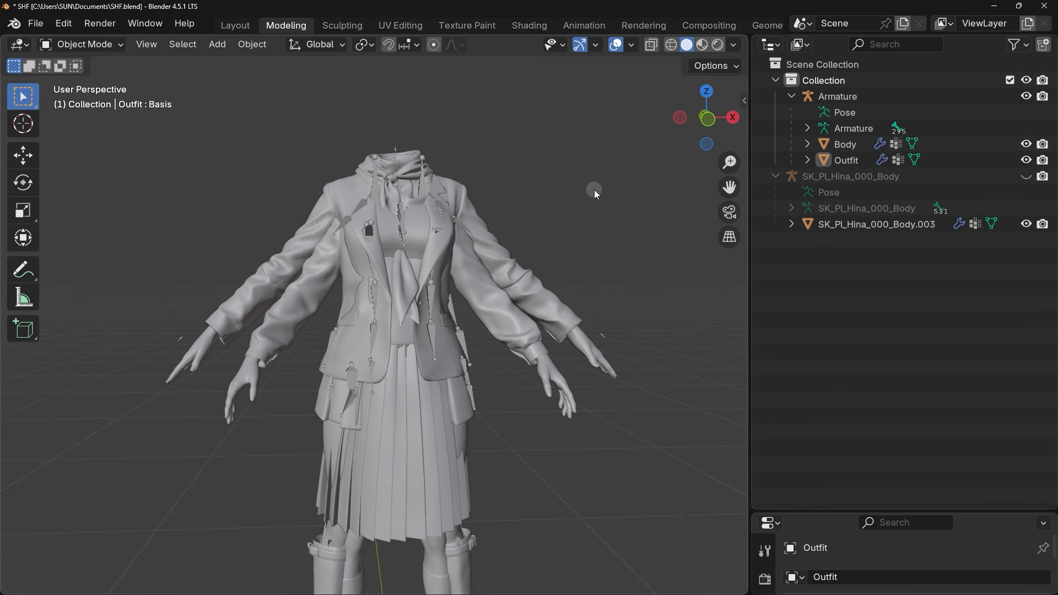
Show the models in Material Preview and move Ashley's Armature along the Y axis to line it up with Hinako's body
click(701, 47)
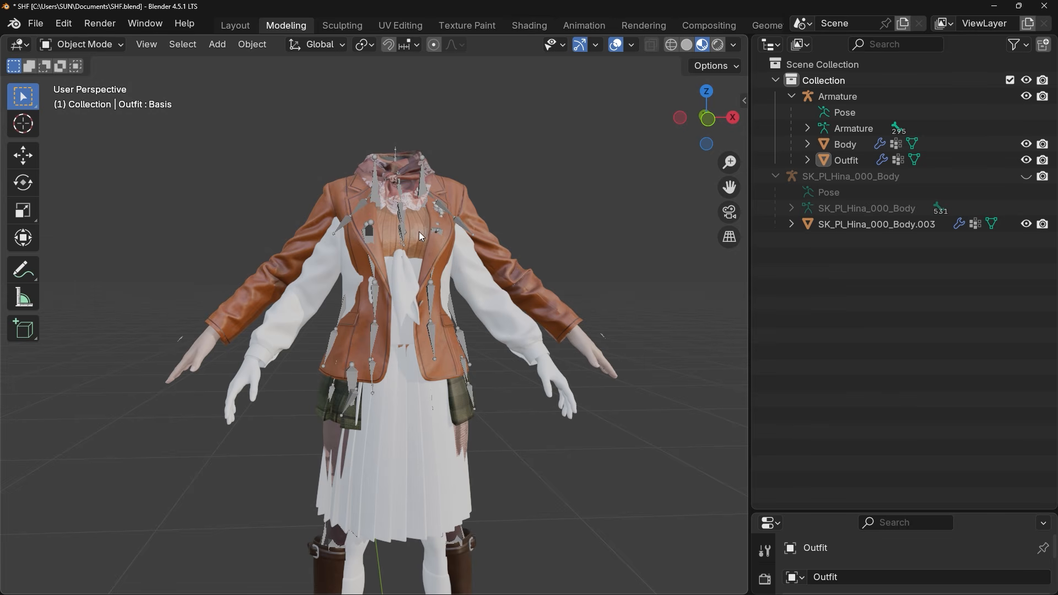
middle_drag(387, 276, 409, 290)
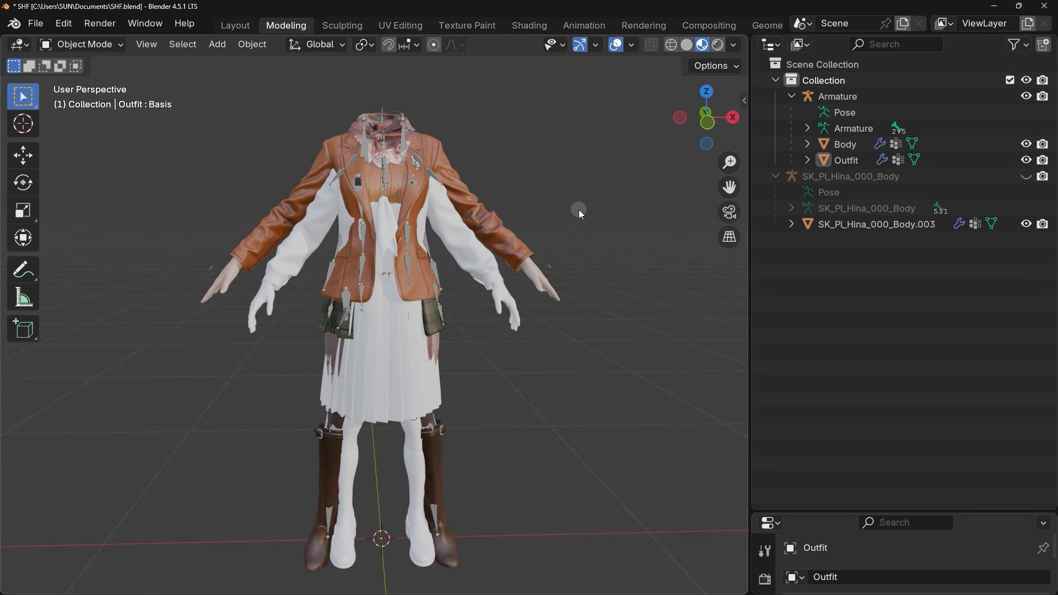
click(849, 96)
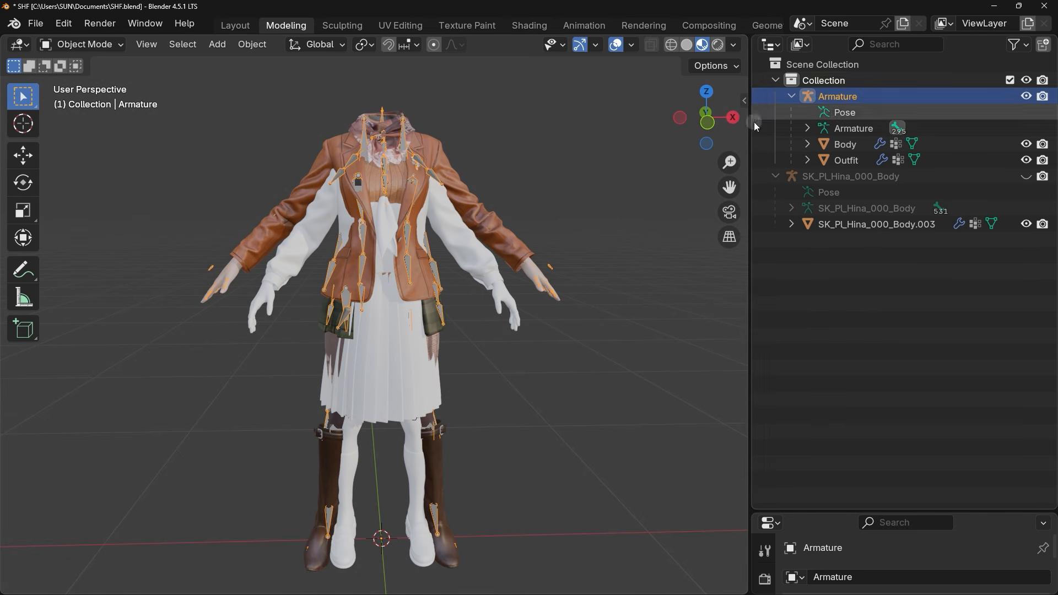
click(23, 156)
middle_drag(282, 372, 451, 375)
drag(377, 488, 385, 491)
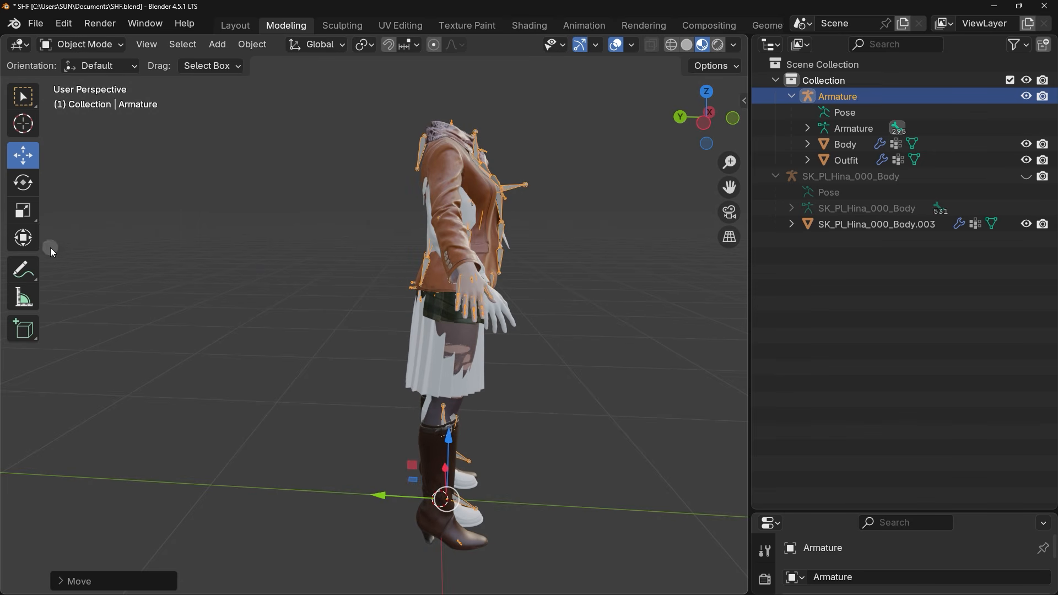
Scale Ashley's Armature along individual axes, including Y, to match the depth and proportions of Hinako's body
click(25, 211)
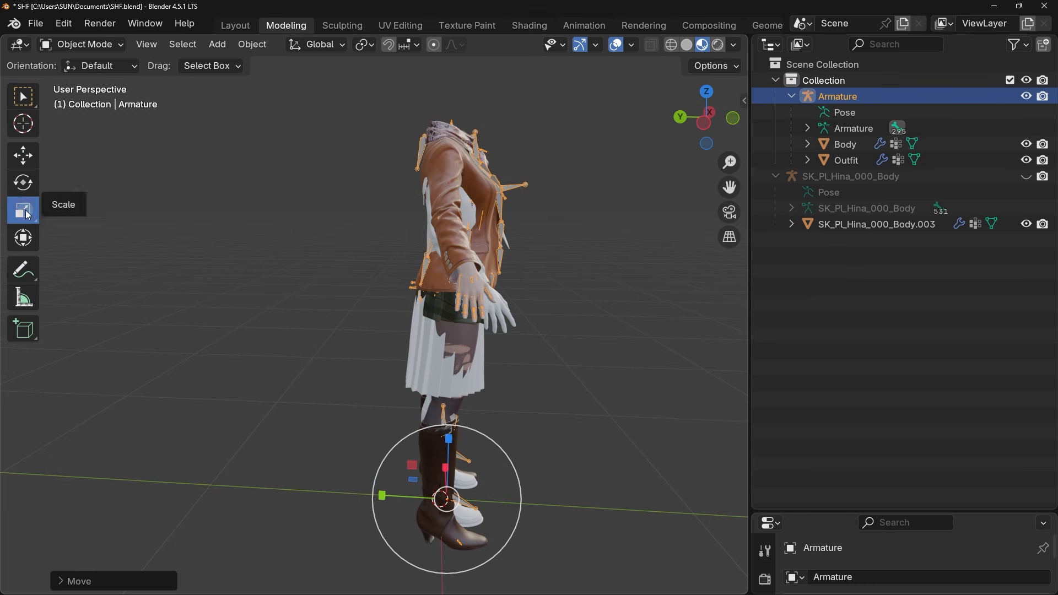
middle_drag(339, 283, 163, 264)
mouse_move(422, 491)
mouse_down()
mouse_move(417, 481)
mouse_move(412, 494)
mouse_up()
middle_drag(375, 382, 401, 494)
drag(400, 481, 400, 570)
middle_drag(400, 341, 384, 345)
Try rotating Ashley's whole Armature slightly, and undo the rotation
click(22, 184)
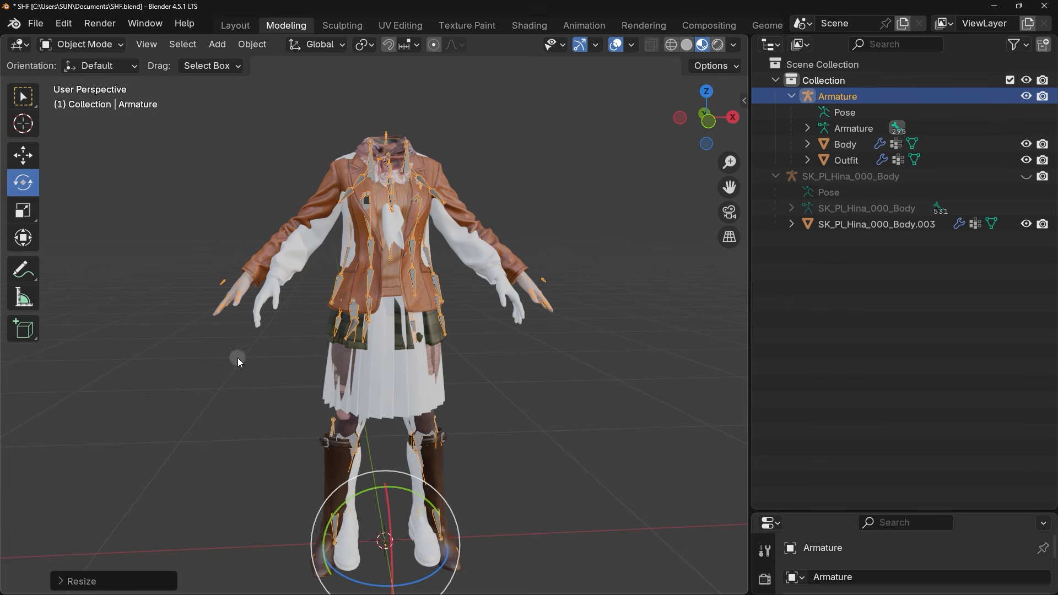
mouse_move(407, 483)
mouse_down()
mouse_move(407, 468)
mouse_move(426, 479)
mouse_up()
key(ctrl+z)
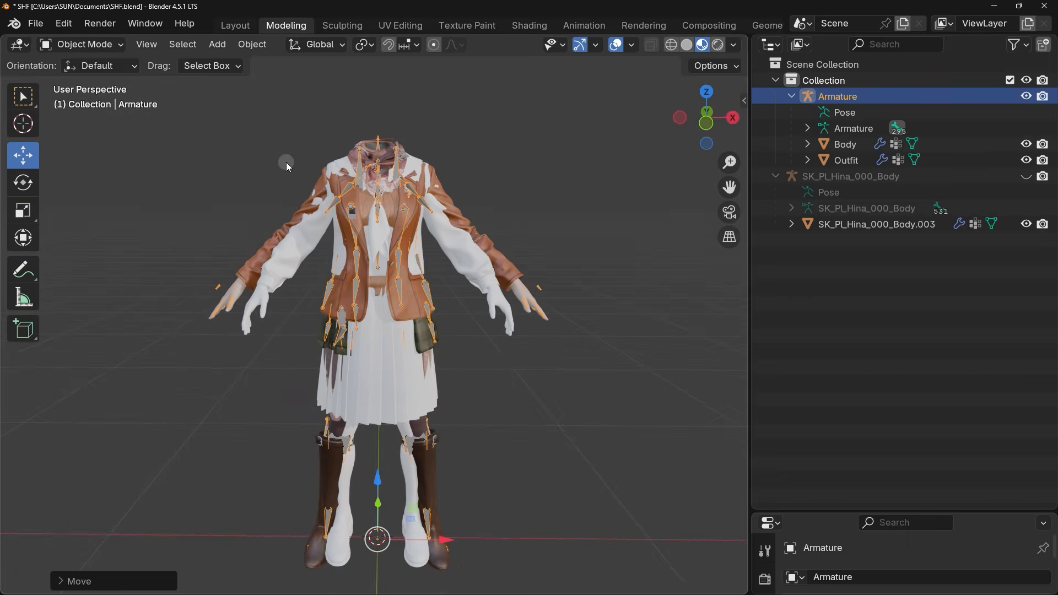
Scale Ashley's Armature slightly narrower along the X axis to fit Hinako's width, and deselect it
scroll(287, 162, up, 2)
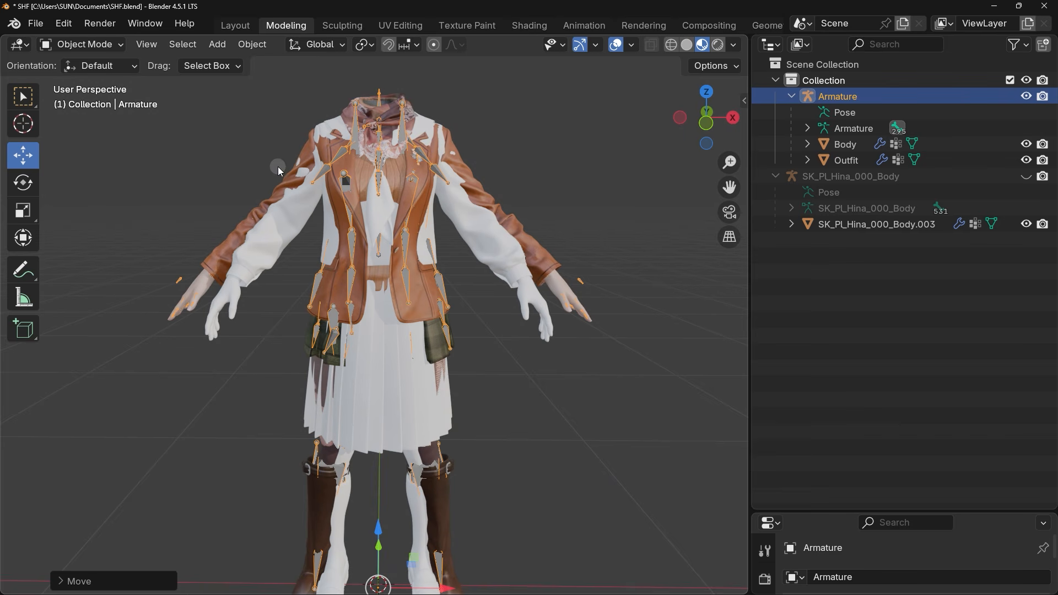
click(35, 214)
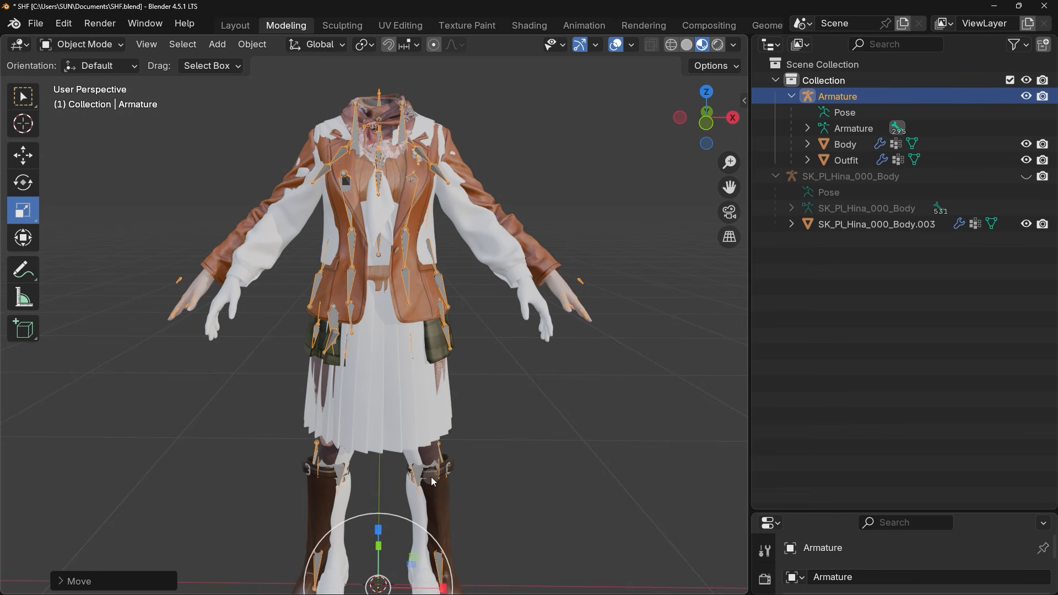
scroll(430, 481, down, 1)
drag(442, 543, 442, 541)
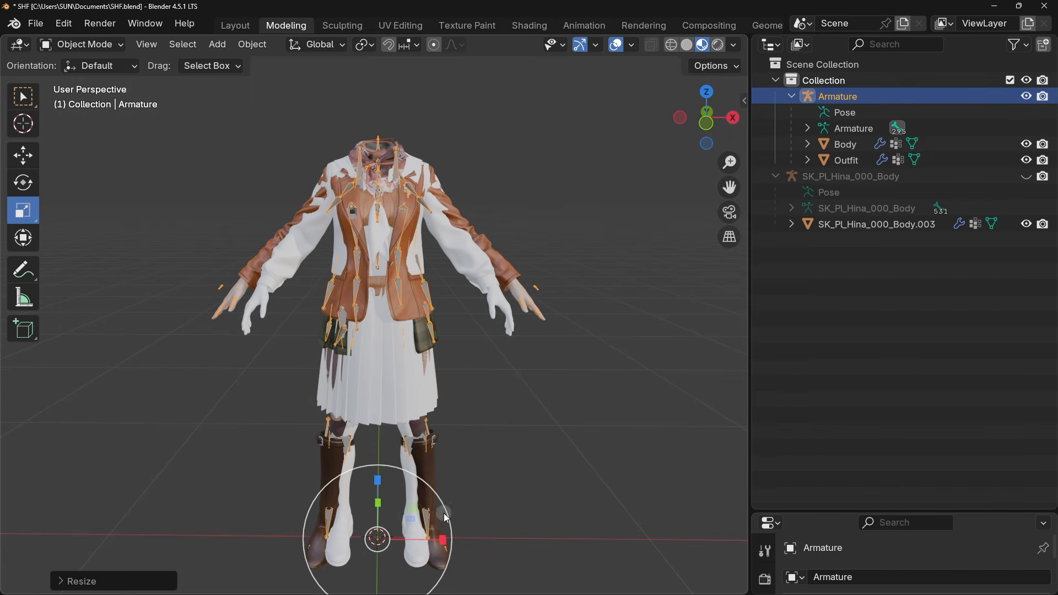
click(478, 387)
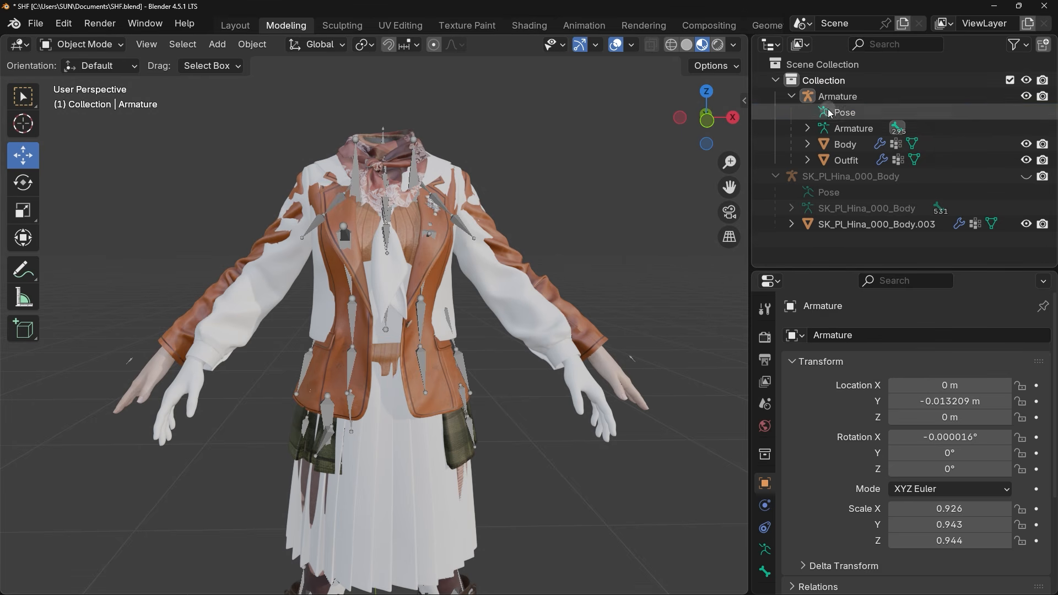
Select Ashley's Armature and switch it to Pose Mode
click(834, 98)
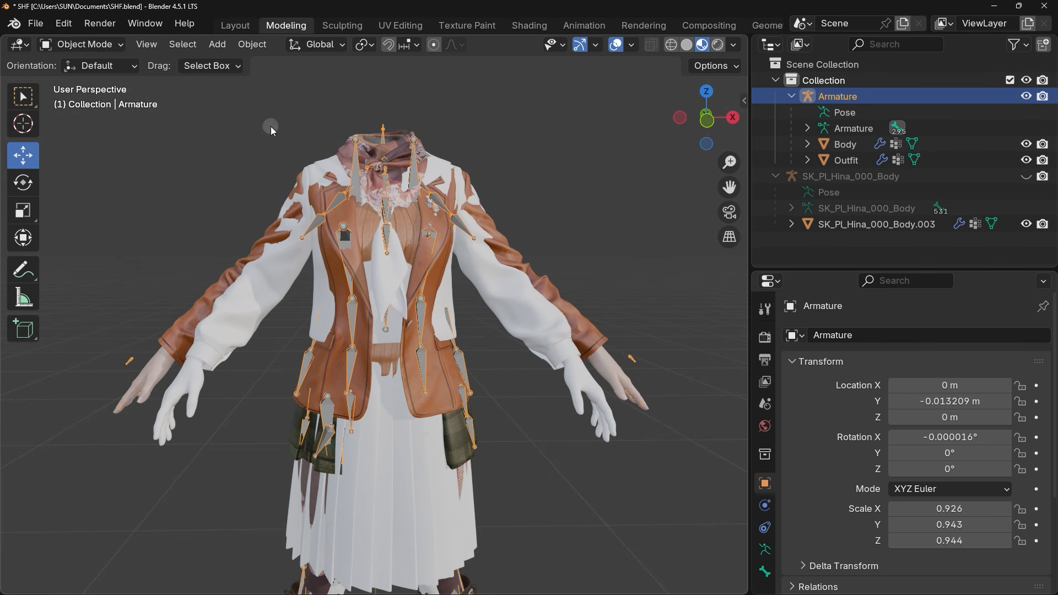
click(98, 46)
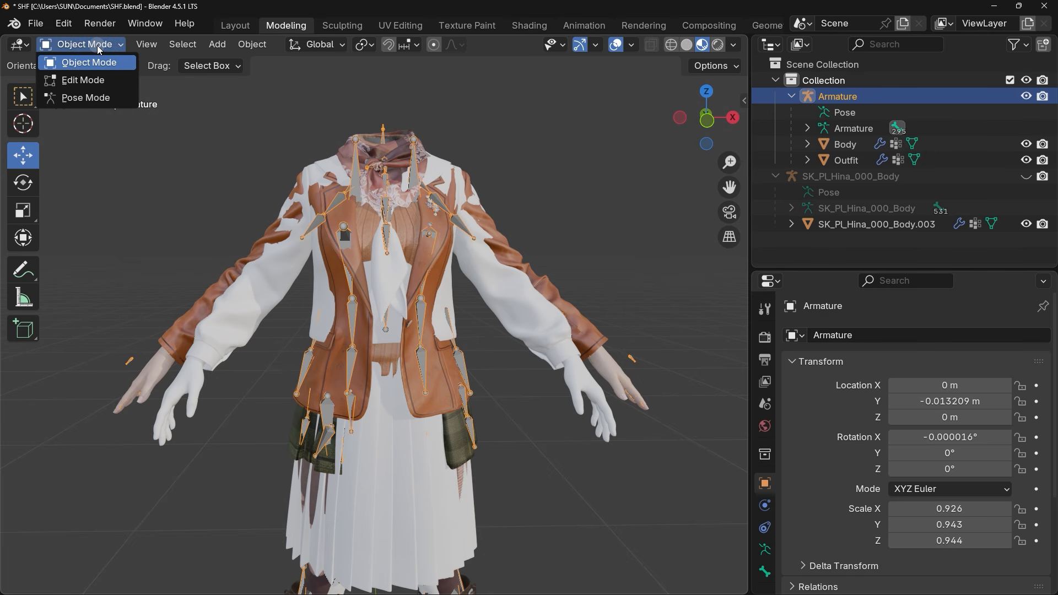
click(86, 98)
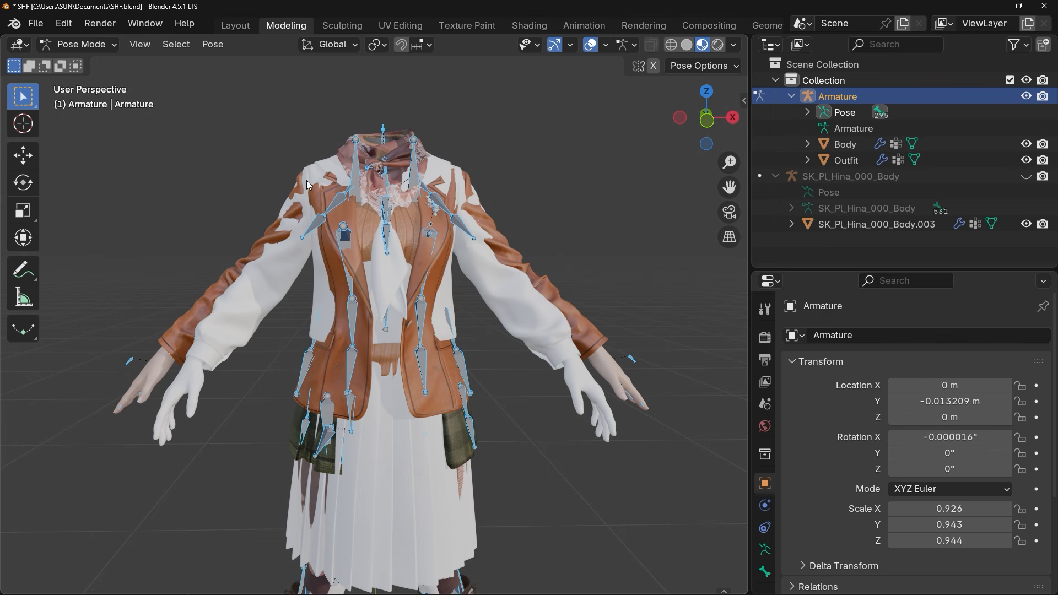
Try rotating the bone at Ashley's right shoulder to lower the arm, undo the rotation and clear the bone selection
drag(302, 174, 324, 198)
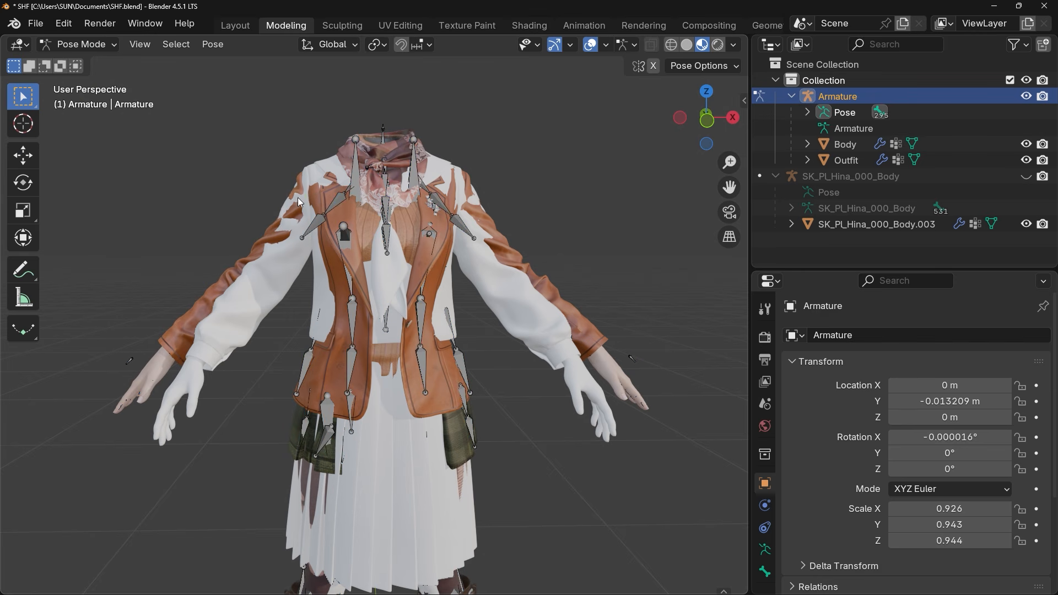
click(23, 182)
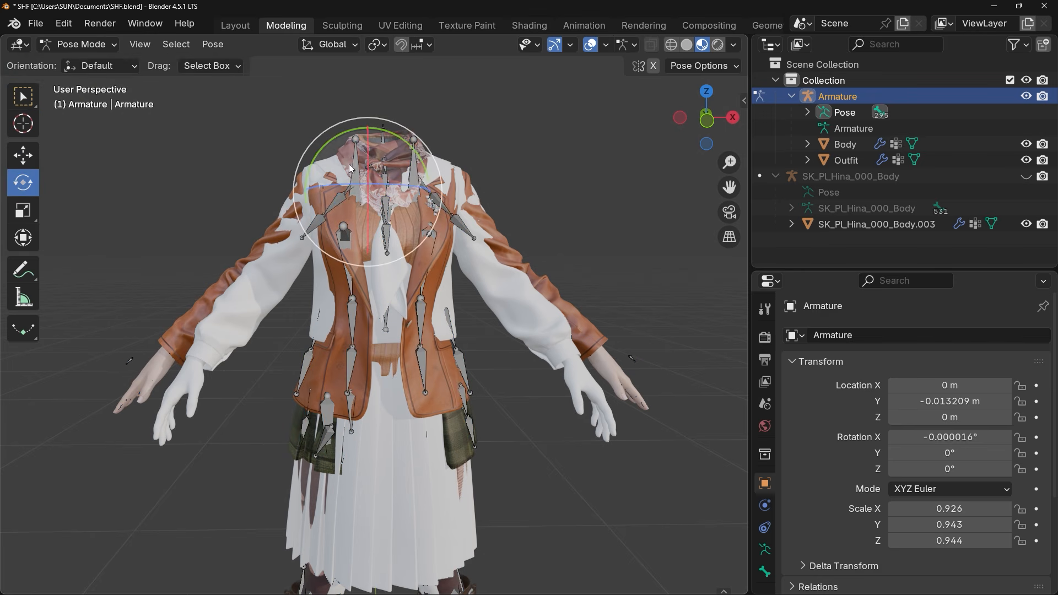
mouse_move(405, 144)
mouse_down()
mouse_move(370, 122)
mouse_move(393, 152)
mouse_up()
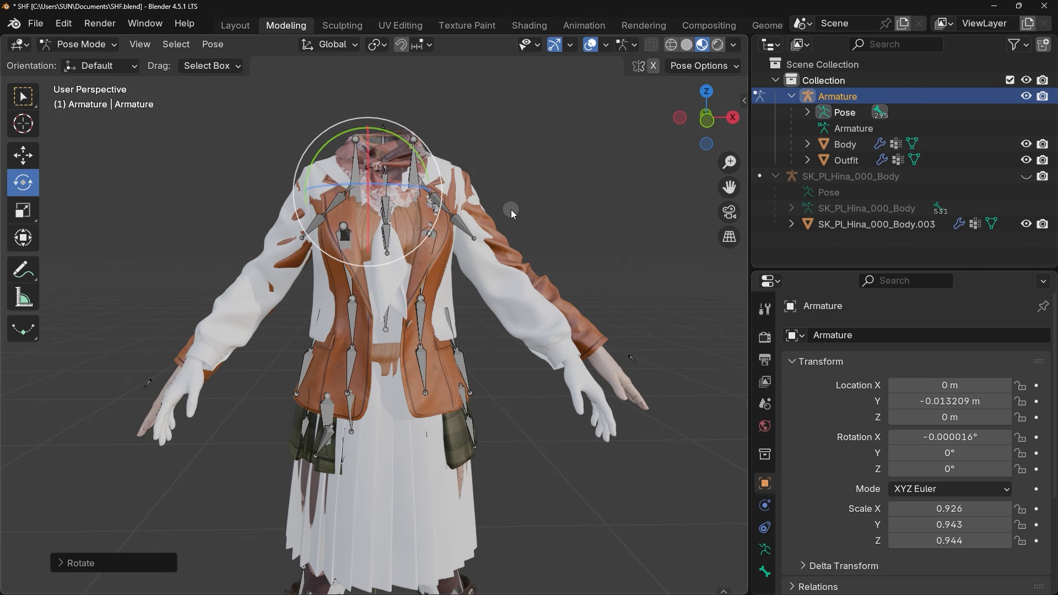
key(ctrl+z)
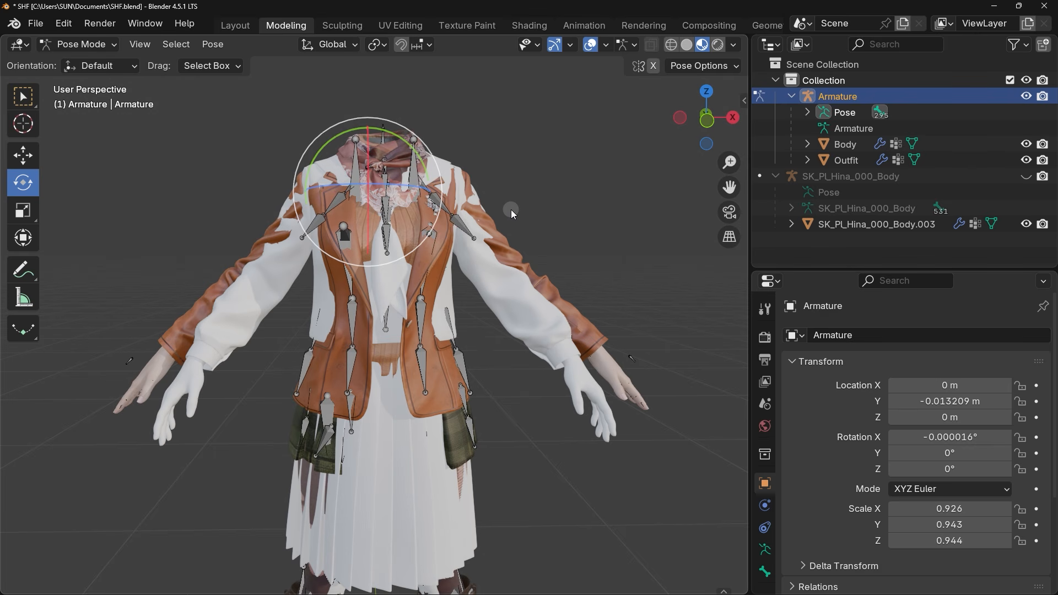
click(511, 209)
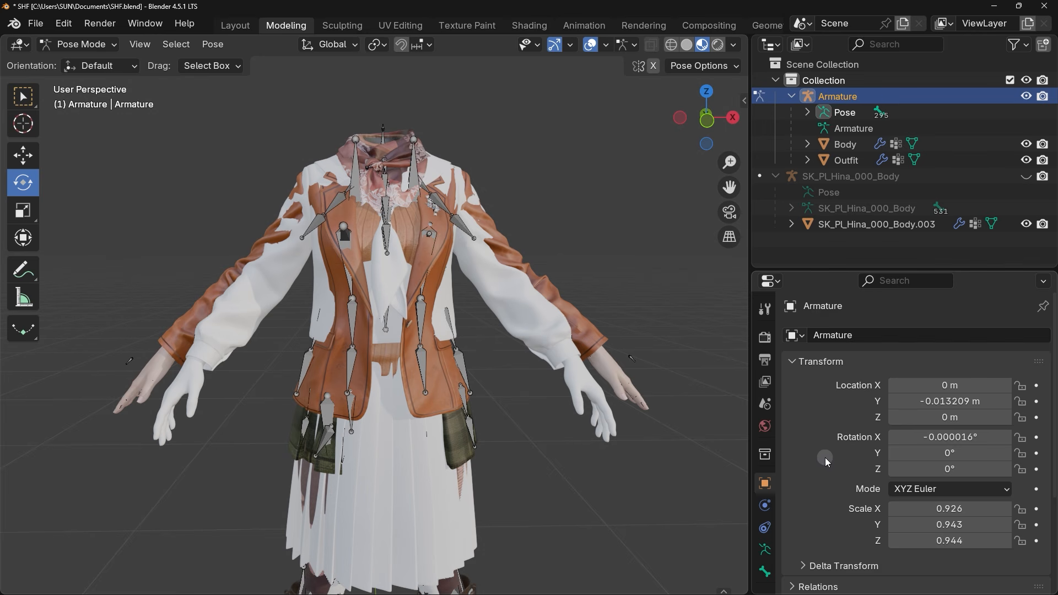
Turn on In Front in the Armature's viewport display so its bones are drawn over the meshes
click(766, 550)
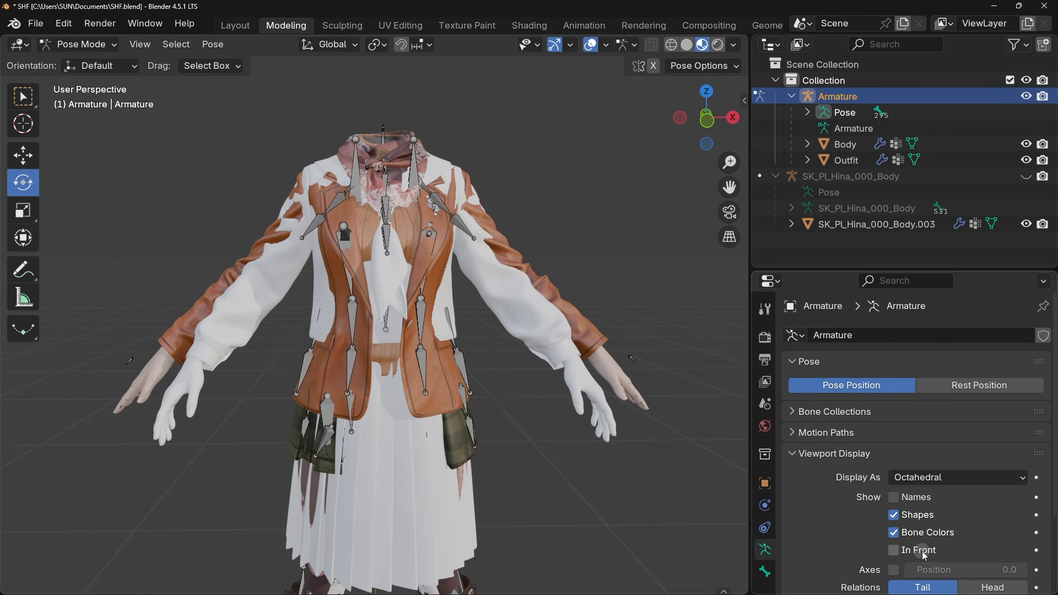
click(897, 551)
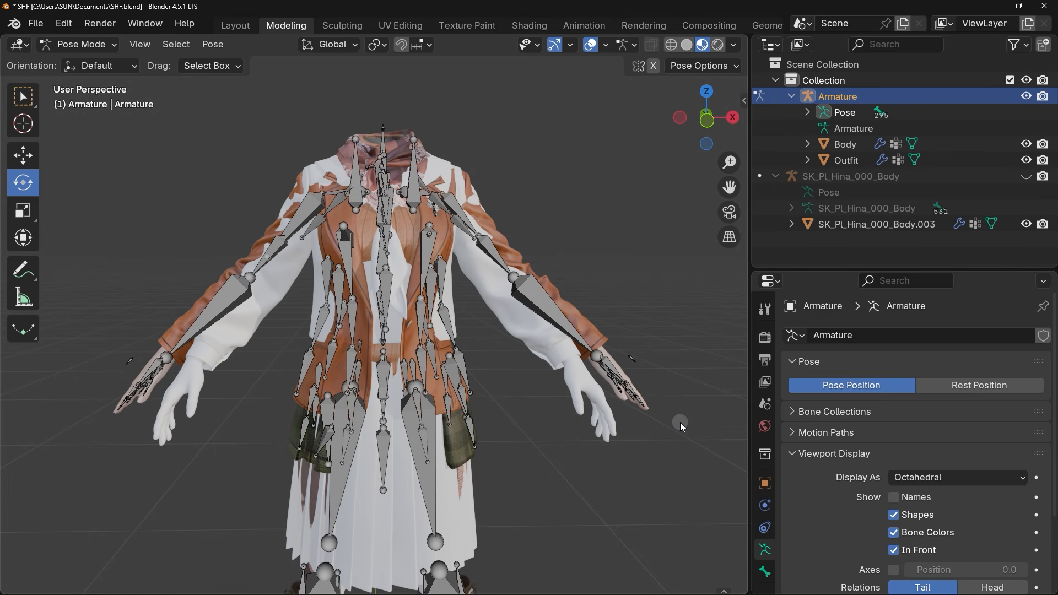
click(896, 551)
click(897, 551)
click(899, 553)
click(900, 554)
Set the Armature's bone display to Stick, and try Wire as an alternative
click(945, 480)
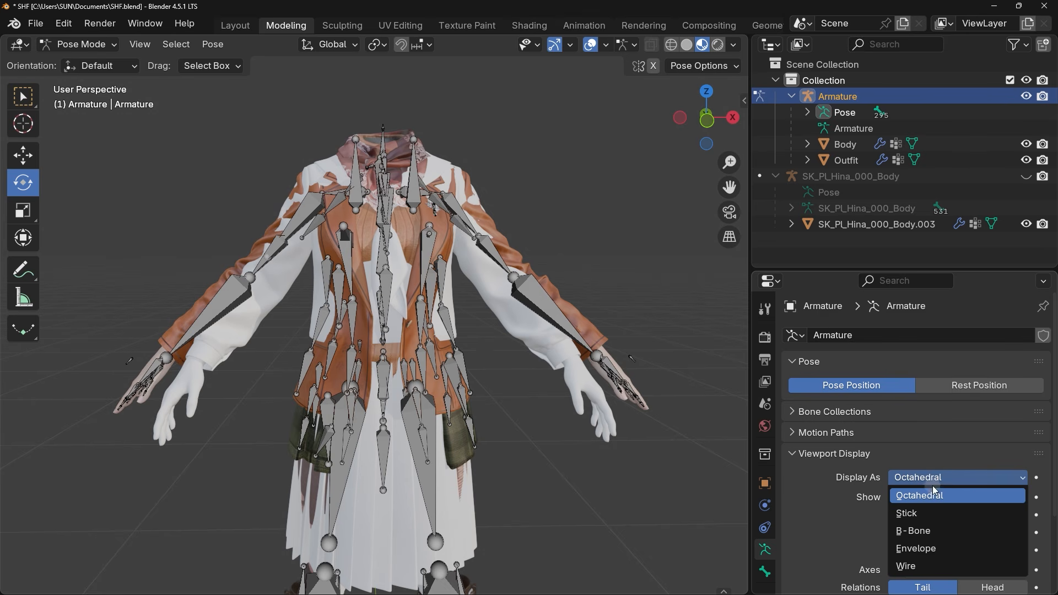
click(918, 514)
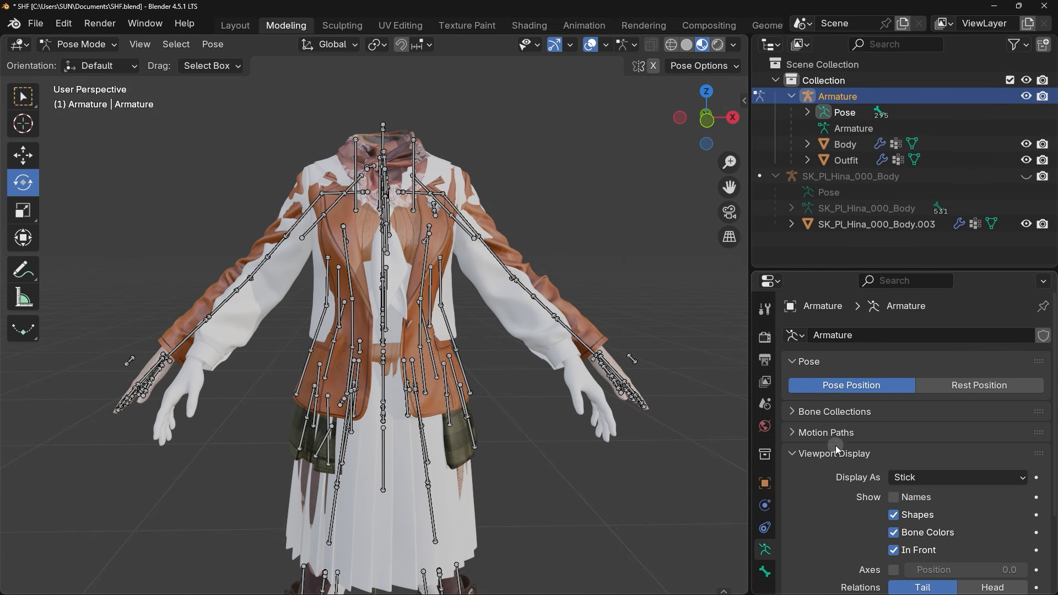
click(919, 478)
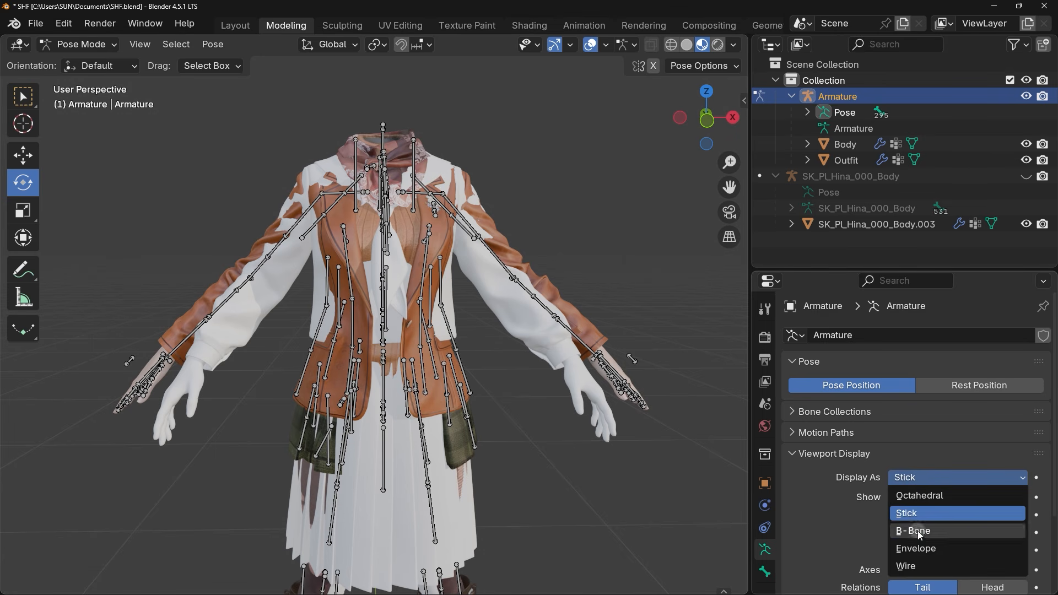
click(917, 564)
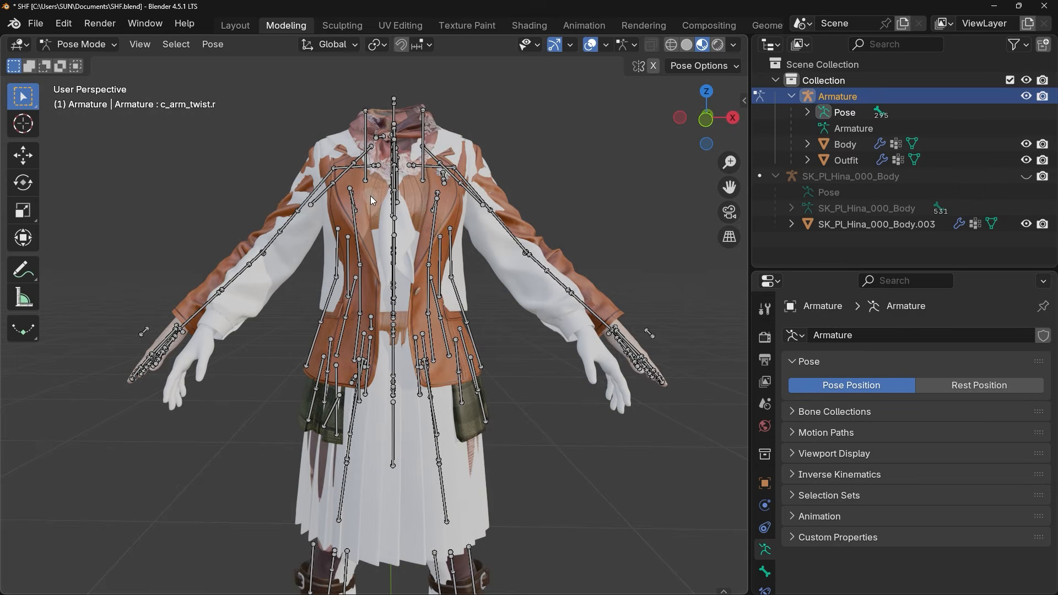
Select the right upper-arm bone c_arm_twist.r and scale it slightly along the Z axis
scroll(370, 196, up, 3)
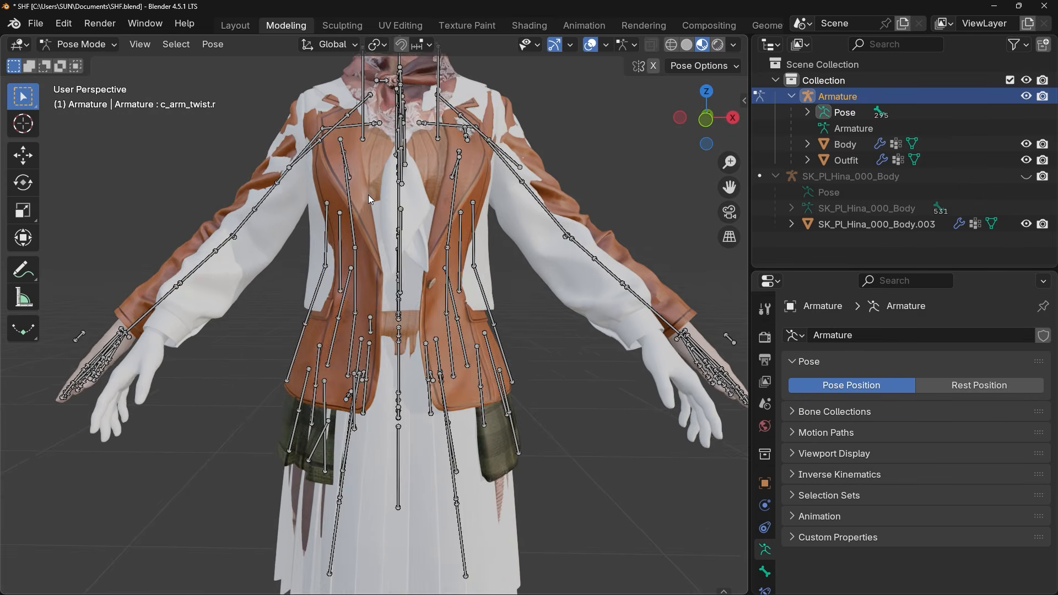
scroll(391, 249, up, 4)
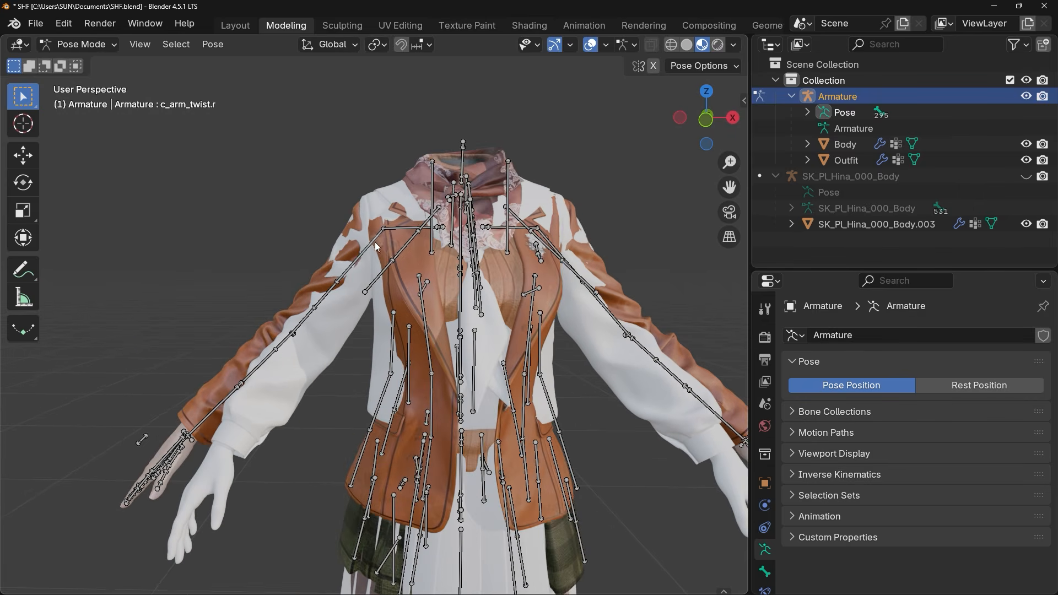
shift+middle_drag(391, 216, 399, 208)
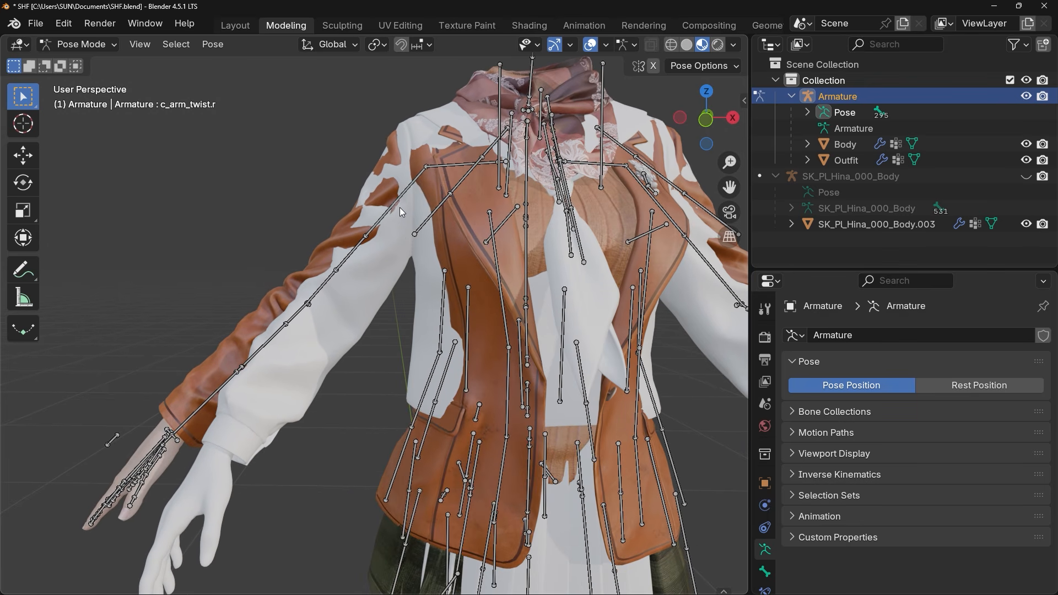
click(415, 185)
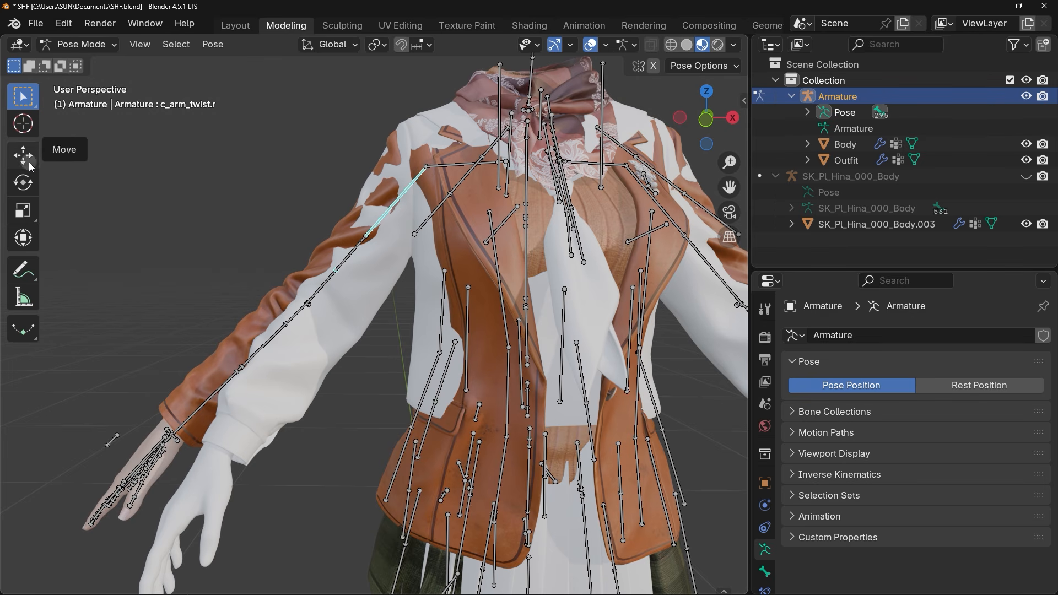
click(23, 210)
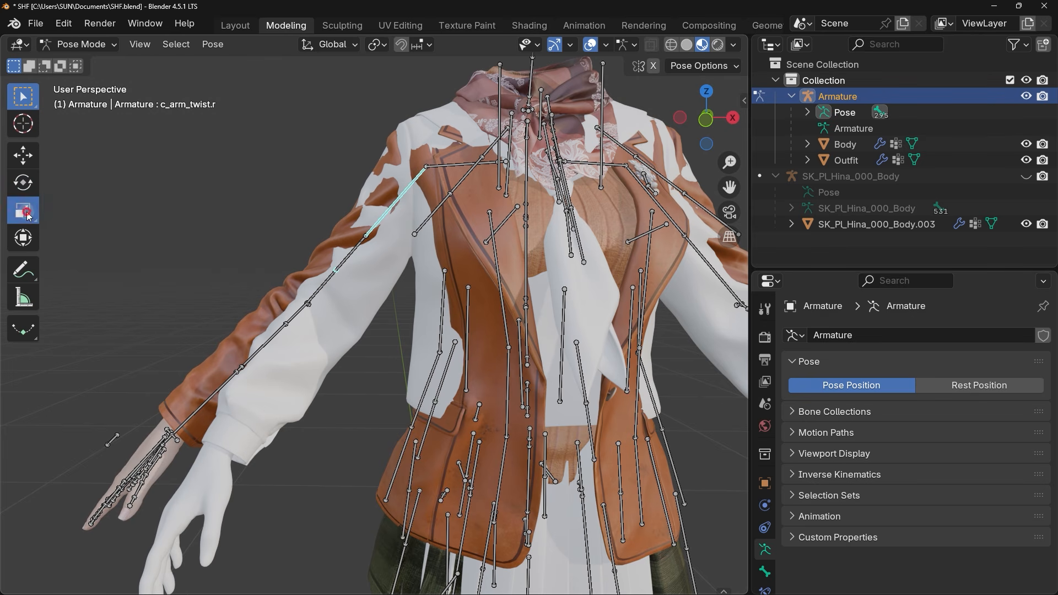
middle_drag(405, 266, 471, 265)
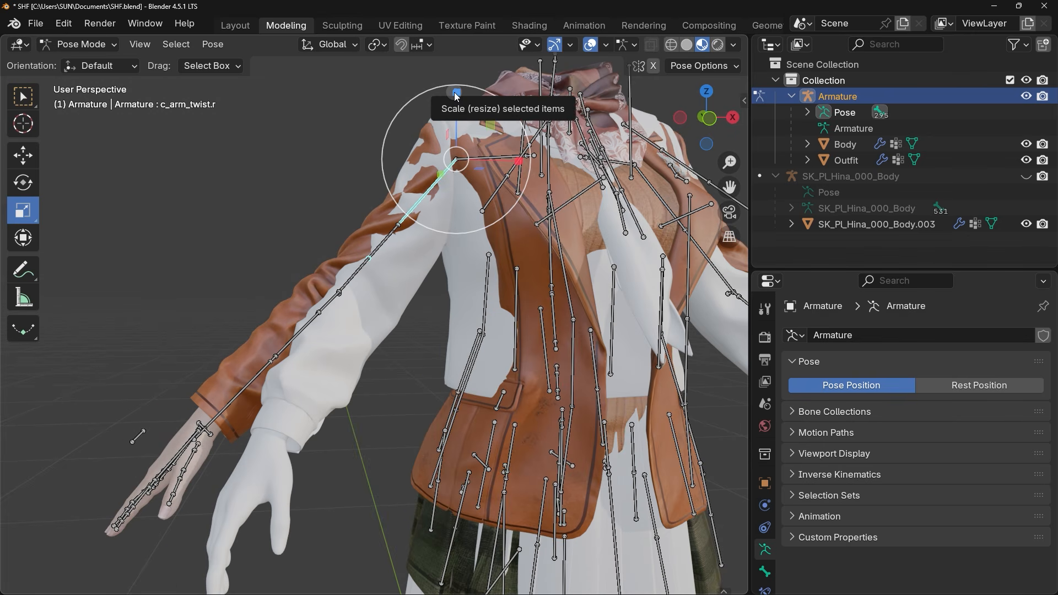
mouse_move(457, 95)
mouse_down()
mouse_move(457, 70)
mouse_move(458, 87)
mouse_up()
middle_drag(482, 252, 526, 255)
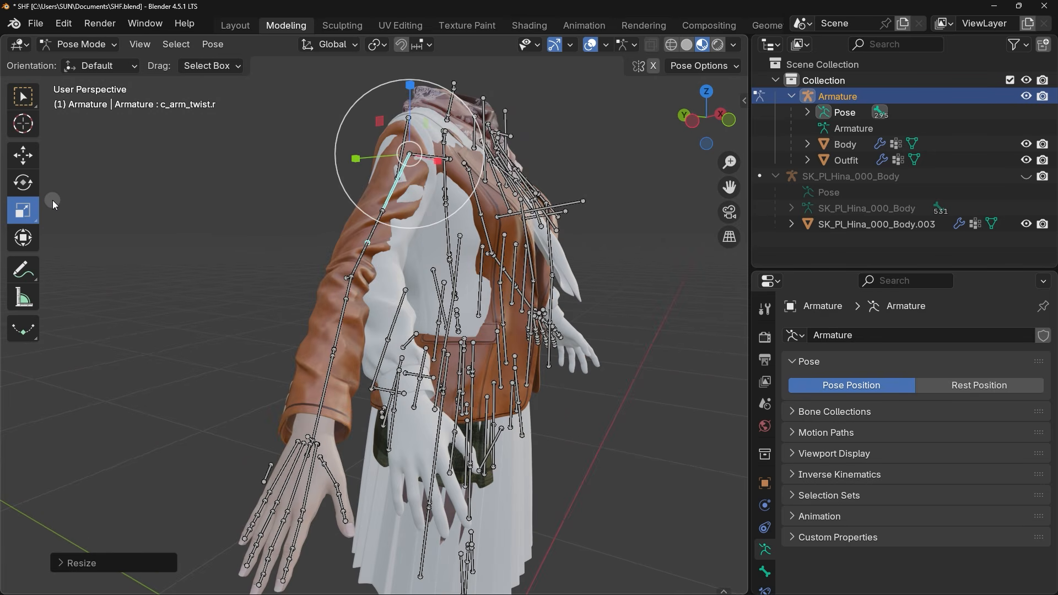
Rotate c_arm_twist.r in small adjustments from several angles to bring Ashley's right arm in line with Hinako's
click(33, 187)
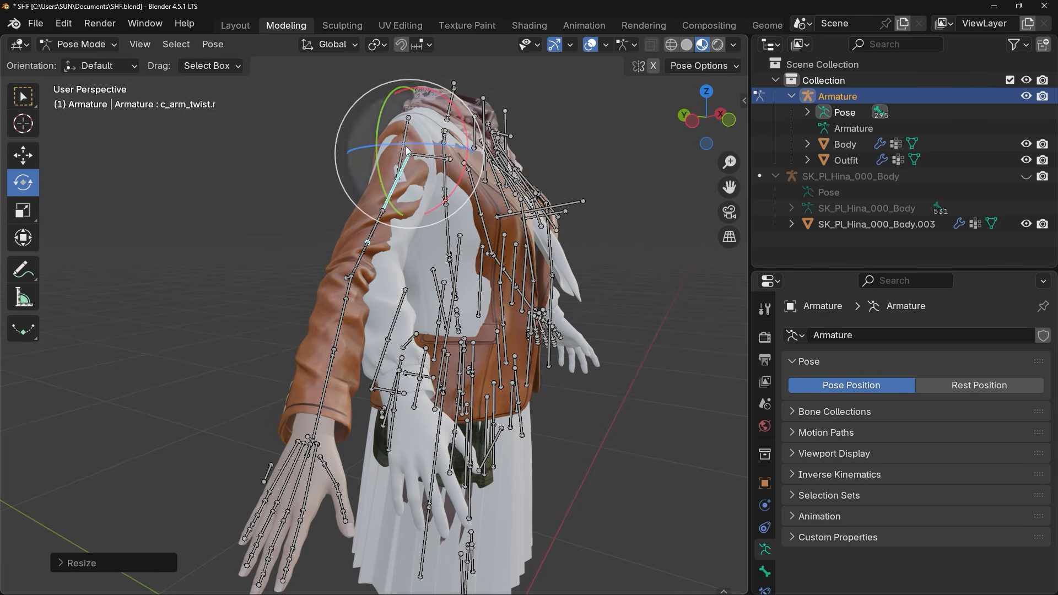
drag(465, 126, 461, 111)
middle_drag(209, 211, 109, 220)
drag(398, 114, 389, 108)
middle_drag(359, 209, 384, 214)
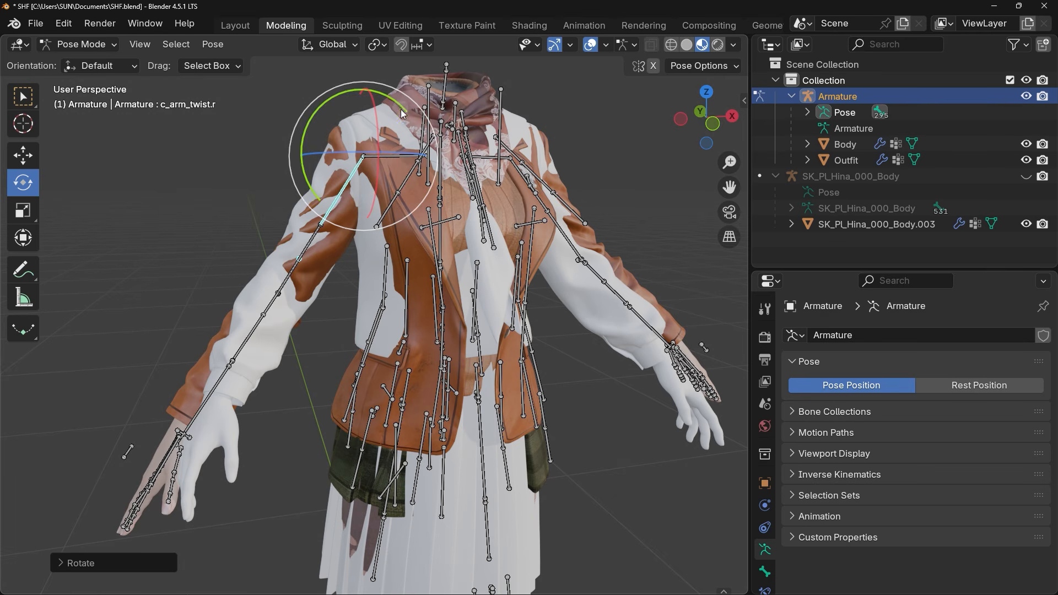
drag(403, 111, 404, 113)
shift+middle_drag(342, 285, 396, 245)
scroll(348, 257, up, 1)
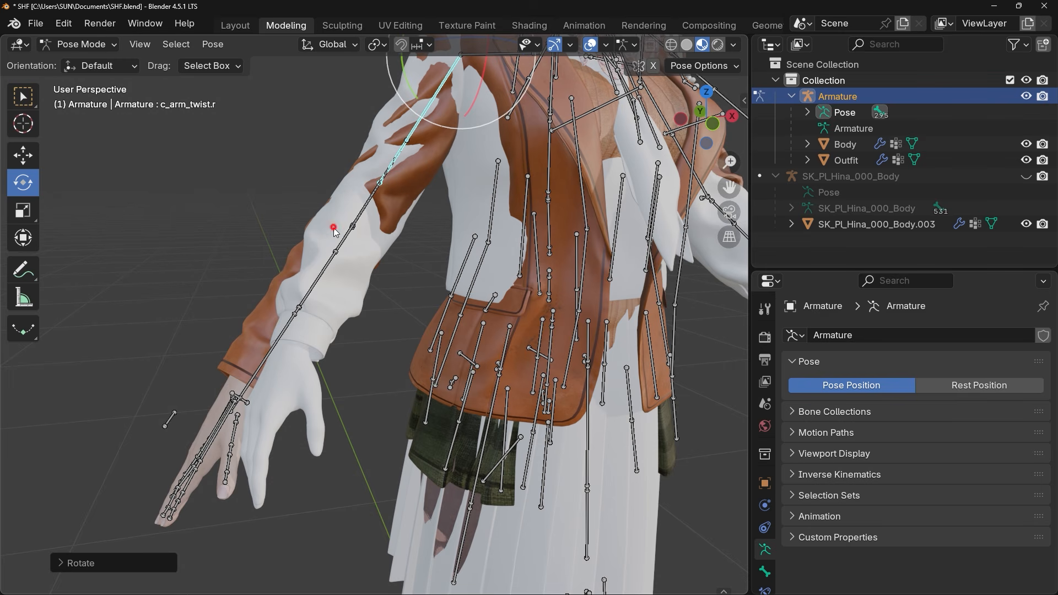
Select the right forearm bone c_forearm_stretch.r and rotate it in small adjustments to align Ashley's right forearm with Hinako's
click(343, 239)
middle_drag(398, 279, 445, 245)
drag(446, 236, 447, 210)
middle_drag(401, 306, 663, 365)
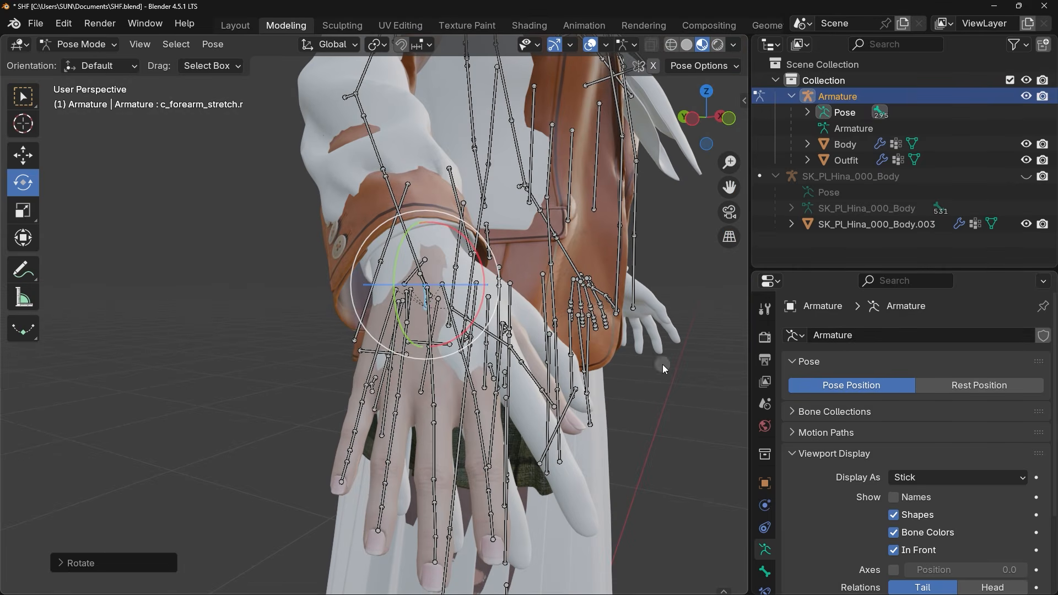
click(894, 551)
drag(498, 260, 492, 242)
drag(458, 286, 456, 283)
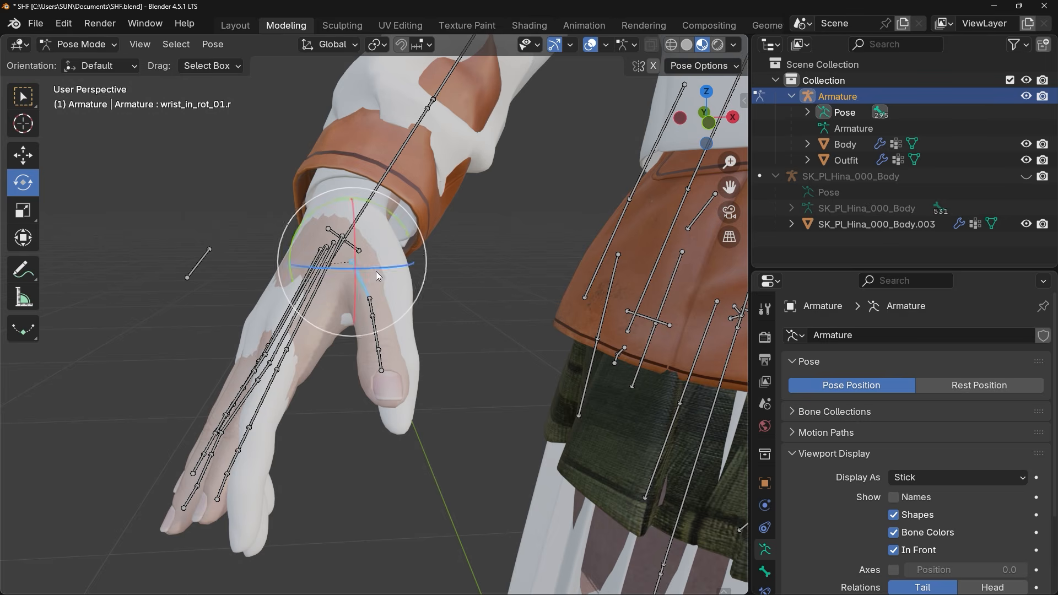
Rotate the right hand's wrist and thumb bones, starting with wrist_in_rot_01.r, so the hand follows the shape of Hinako's hand
drag(424, 245, 412, 219)
drag(355, 237, 367, 254)
click(389, 307)
drag(454, 276, 444, 296)
drag(389, 274, 395, 284)
click(419, 375)
click(395, 367)
drag(402, 339, 402, 354)
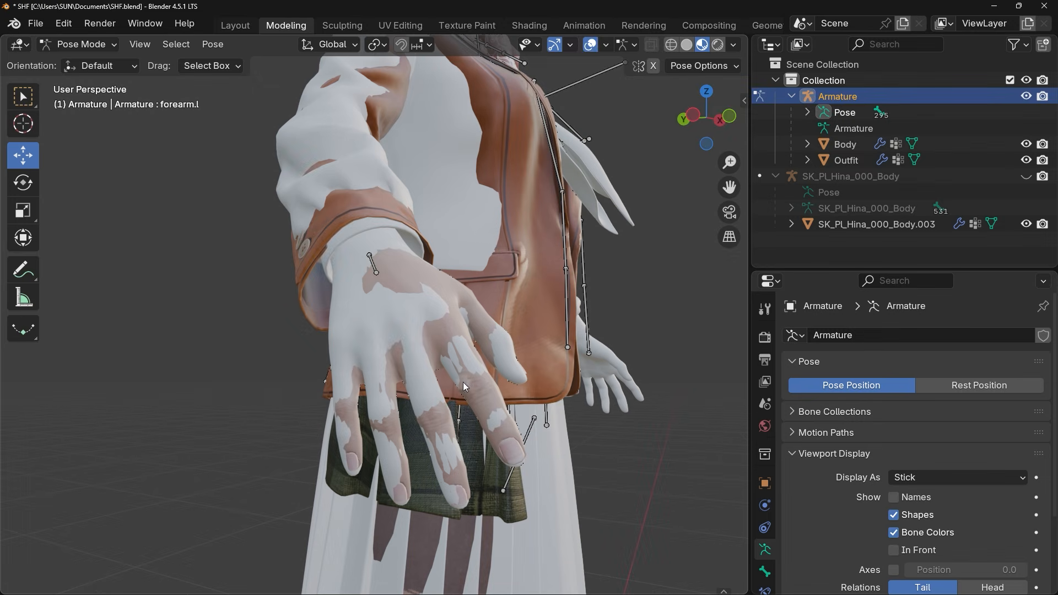
Turn on In Front for the Armature again, select all bones of the right arm and copy their pose
scroll(580, 299, down, 4)
shift+middle_drag(580, 300, 458, 316)
scroll(495, 387, up, 1)
shift+middle_drag(535, 317, 457, 322)
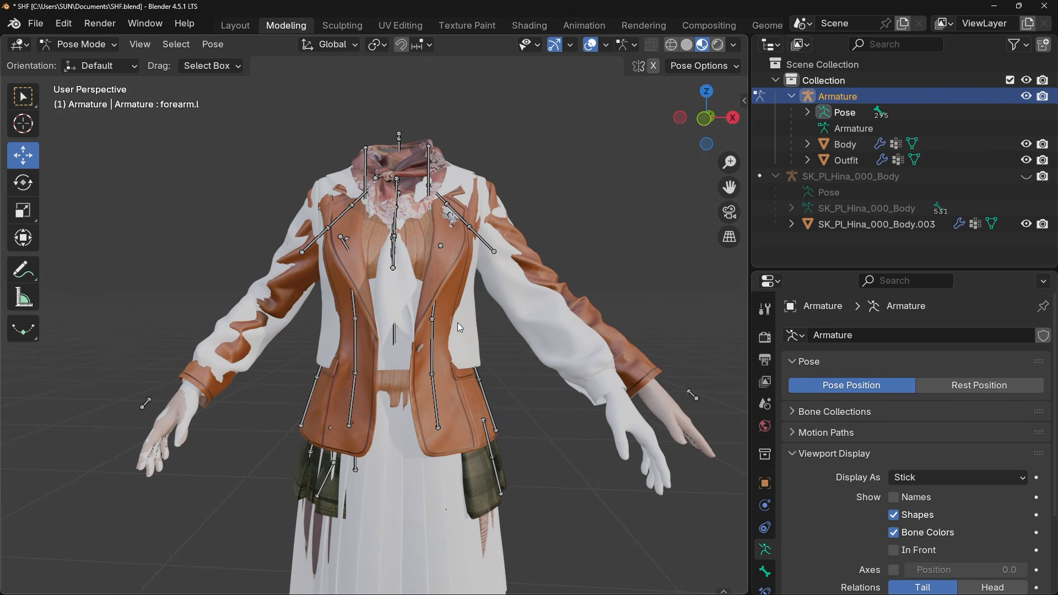
click(894, 551)
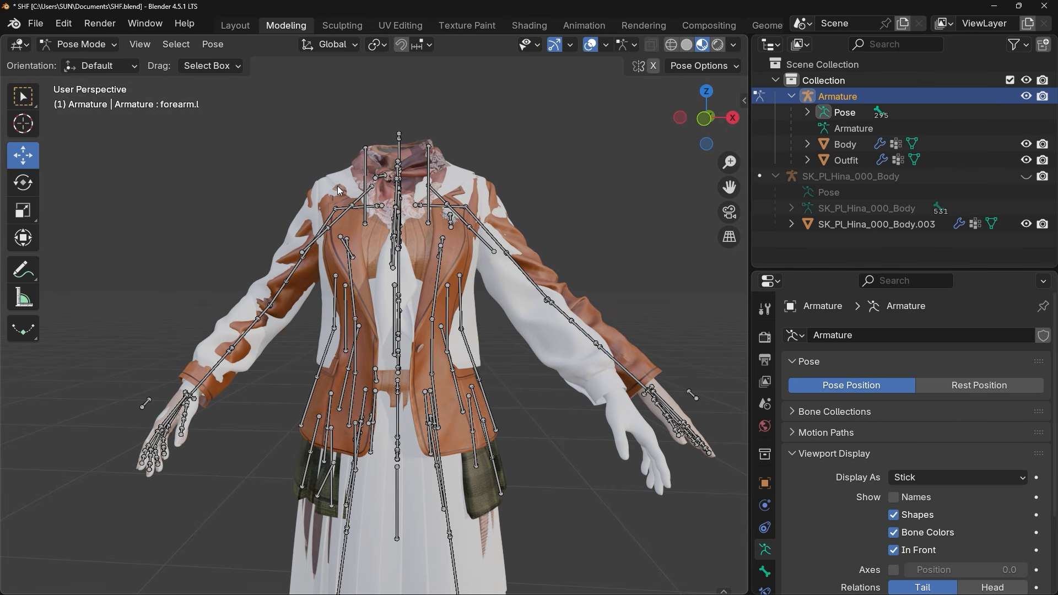
drag(323, 204, 126, 469)
key(ctrl+c)
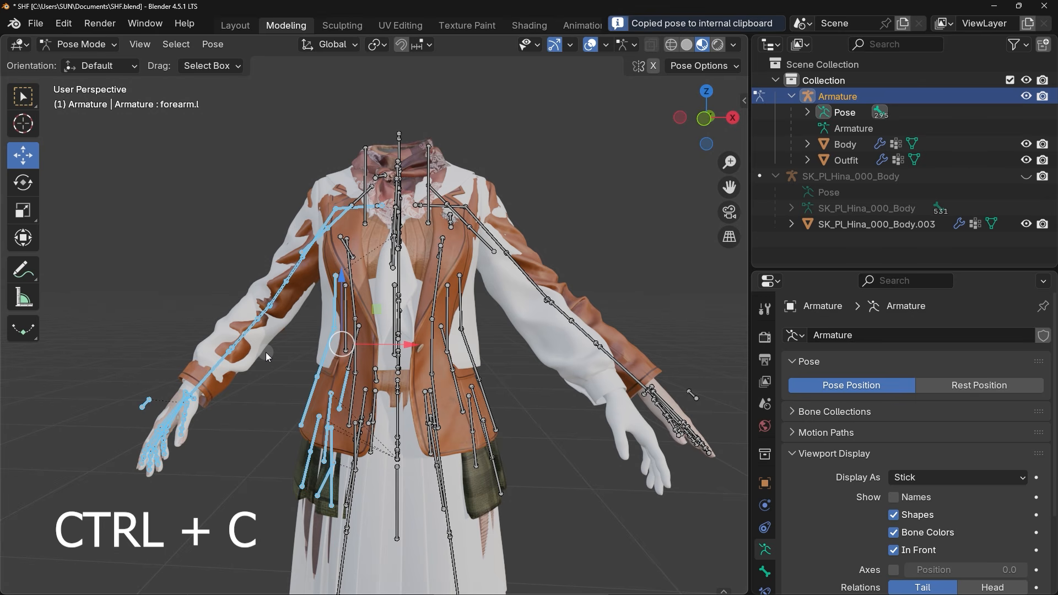
Select all bones of the left arm and paste the copied pose flipped onto them
drag(462, 161, 724, 486)
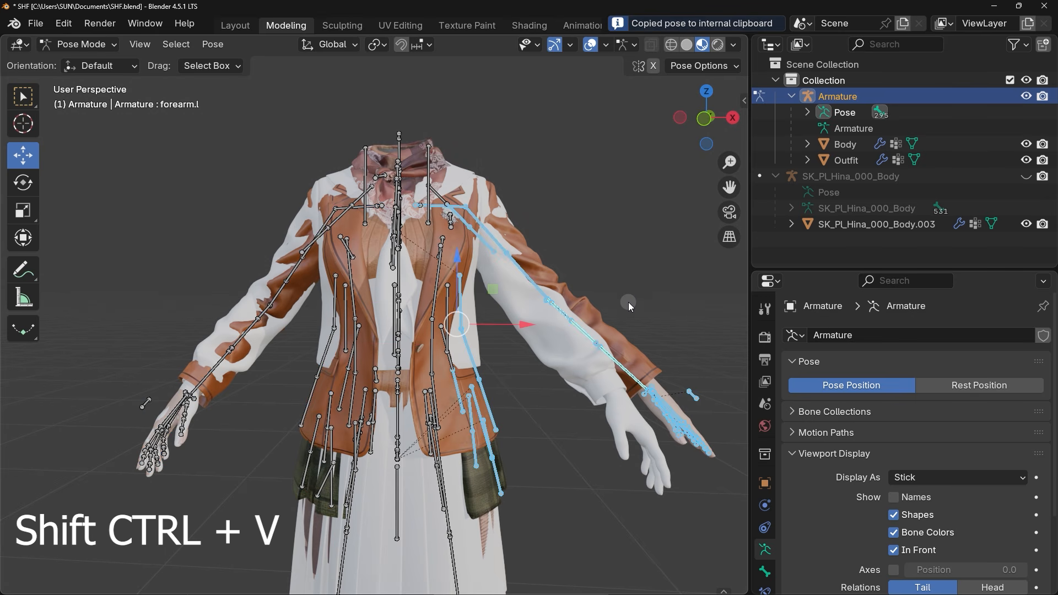
key(ctrl+shift+v)
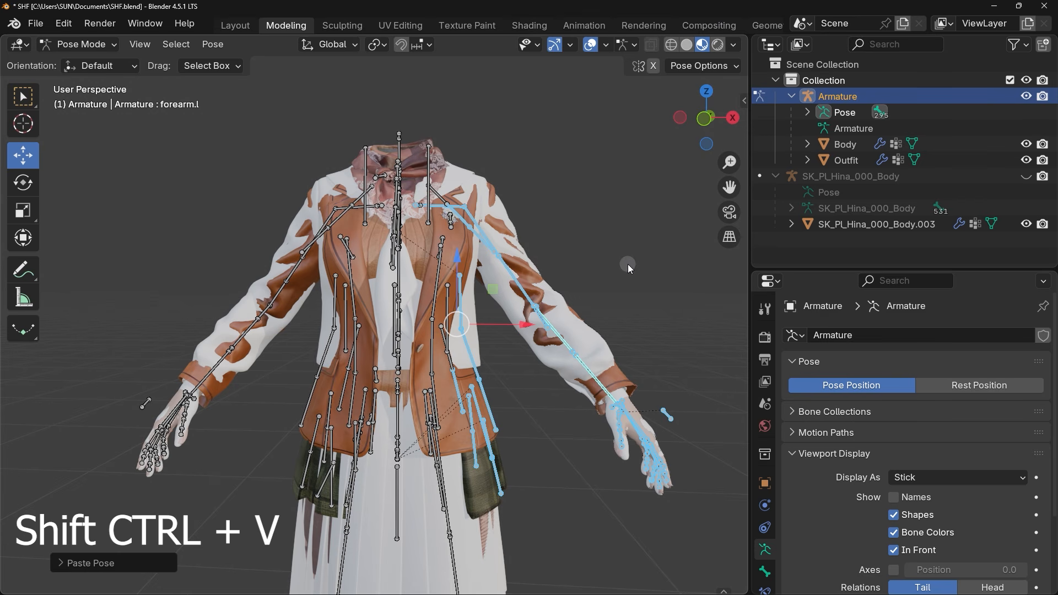
middle_drag(591, 382, 570, 283)
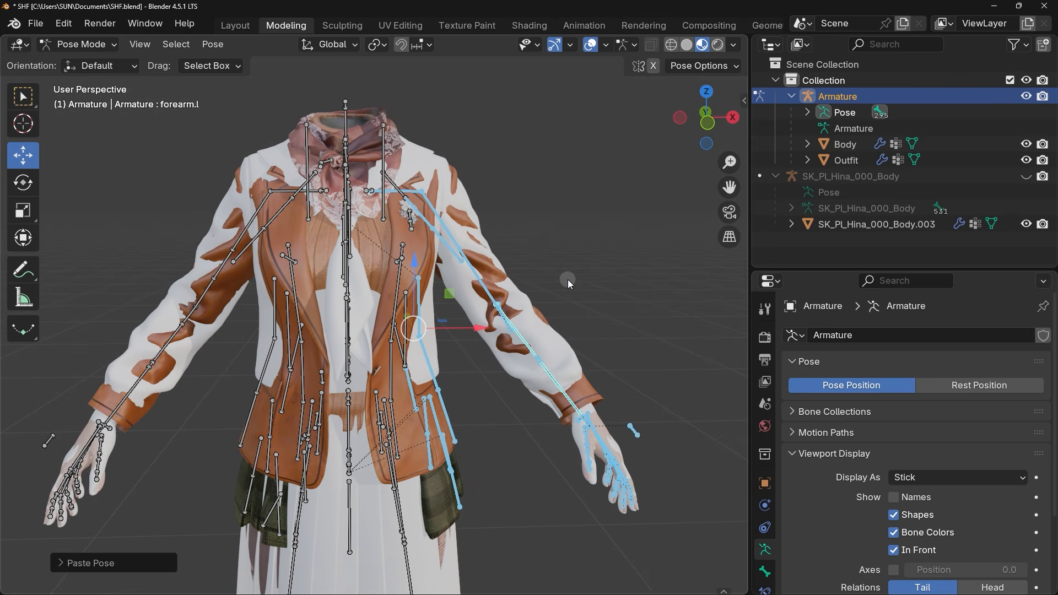
key(ctrl+shift+v)
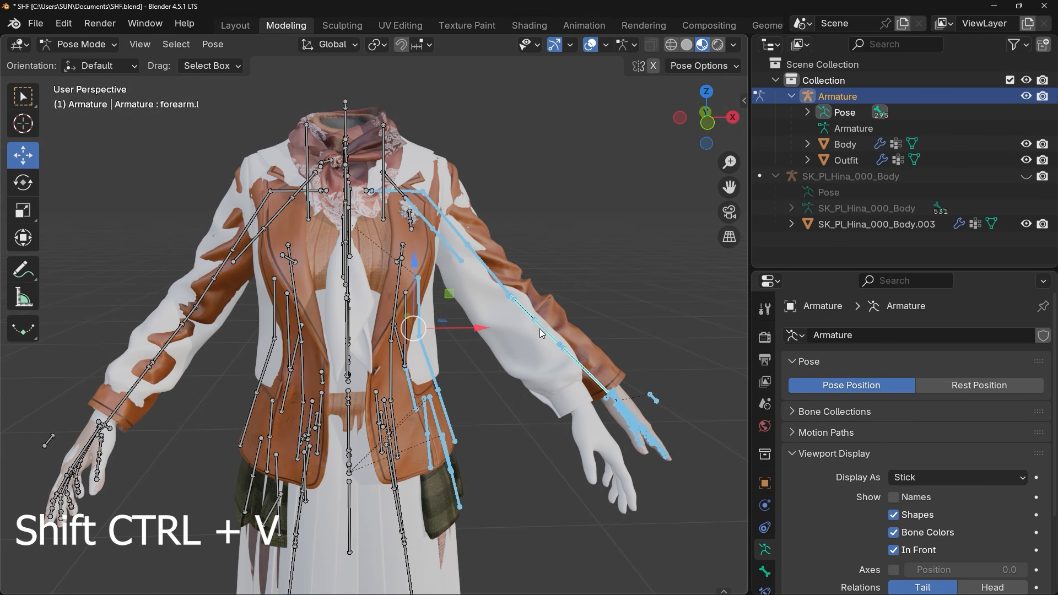
Try to move the left shoulder bone along the X axis by itself
click(422, 194)
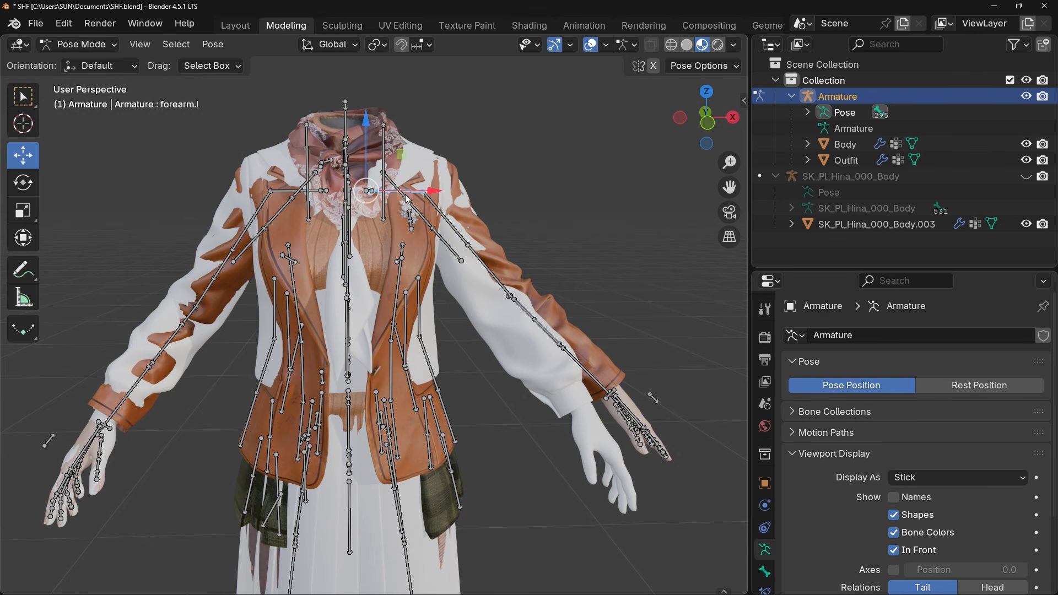
key(g)
key(x)
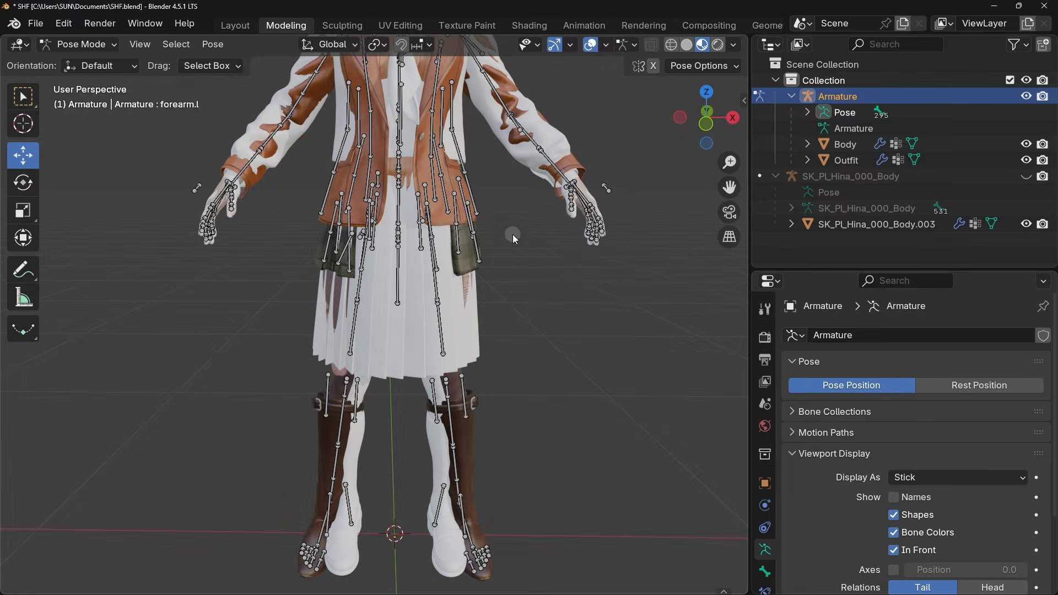
Rotate the right thigh bone c_thigh_b.r to line the leg up with Hinako's, and scale both thigh bones slightly along Z
scroll(512, 234, up, 1)
middle_drag(399, 231, 356, 234)
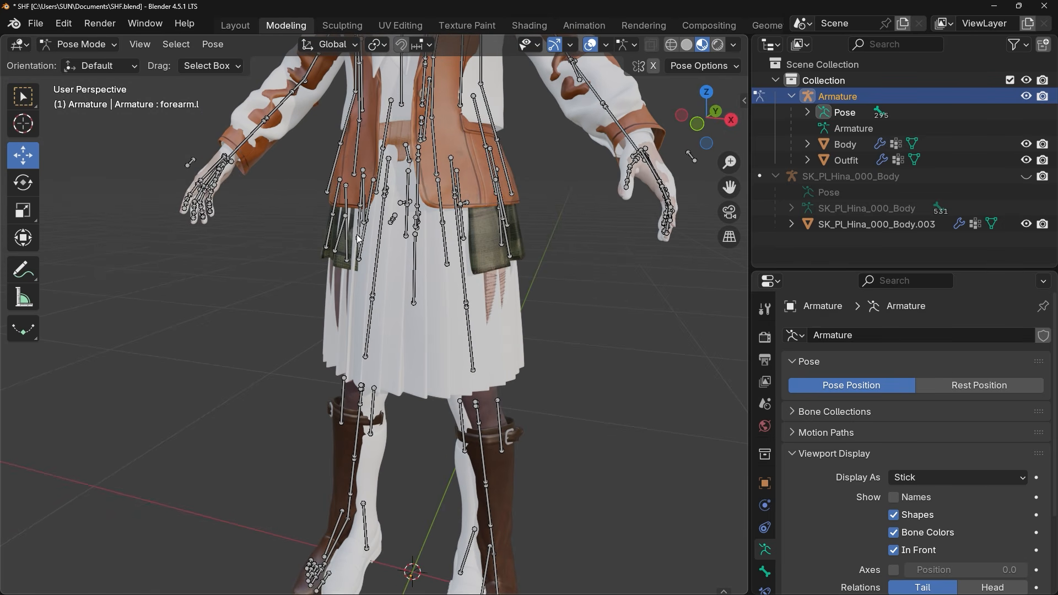
click(385, 186)
click(23, 183)
drag(438, 131, 419, 116)
middle_drag(473, 216, 522, 217)
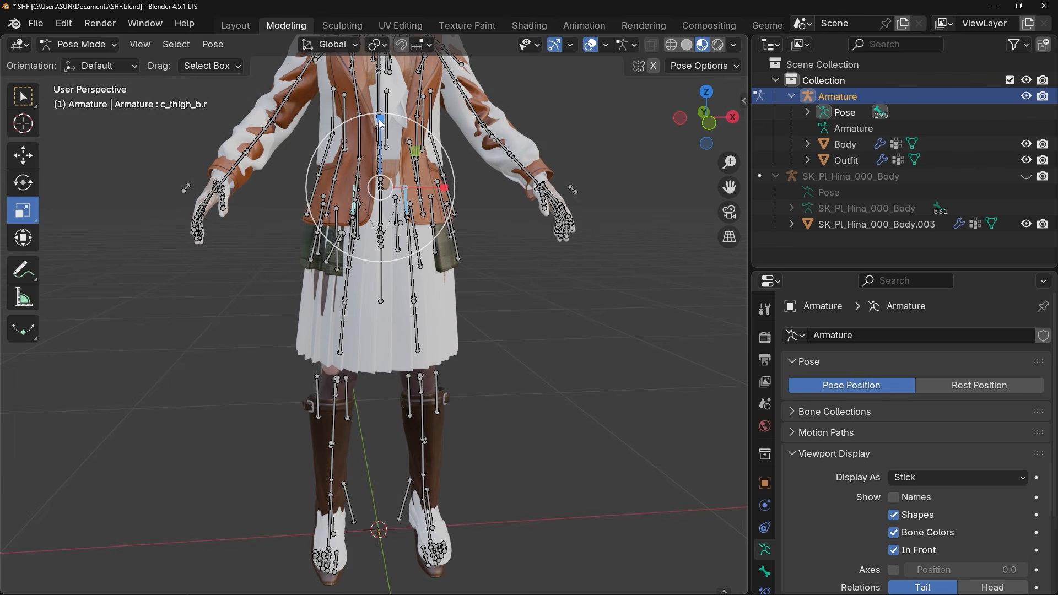
drag(381, 123, 380, 128)
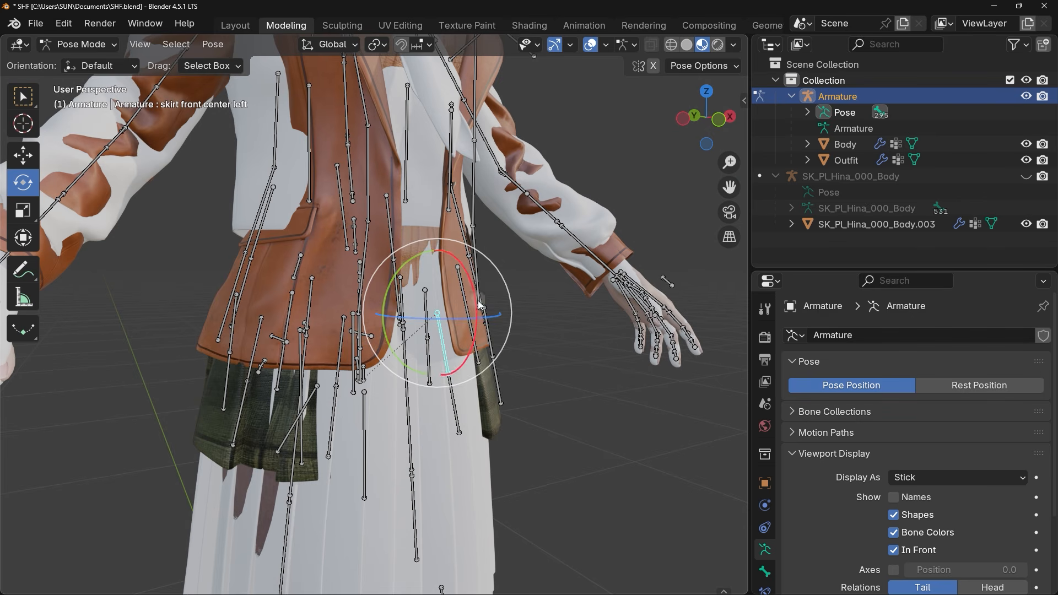
Rotate the skirt front center left bone and the front jacket bones on both sides to fit the outfit around Hinako's body
drag(380, 379, 384, 377)
click(321, 351)
drag(340, 298, 519, 339)
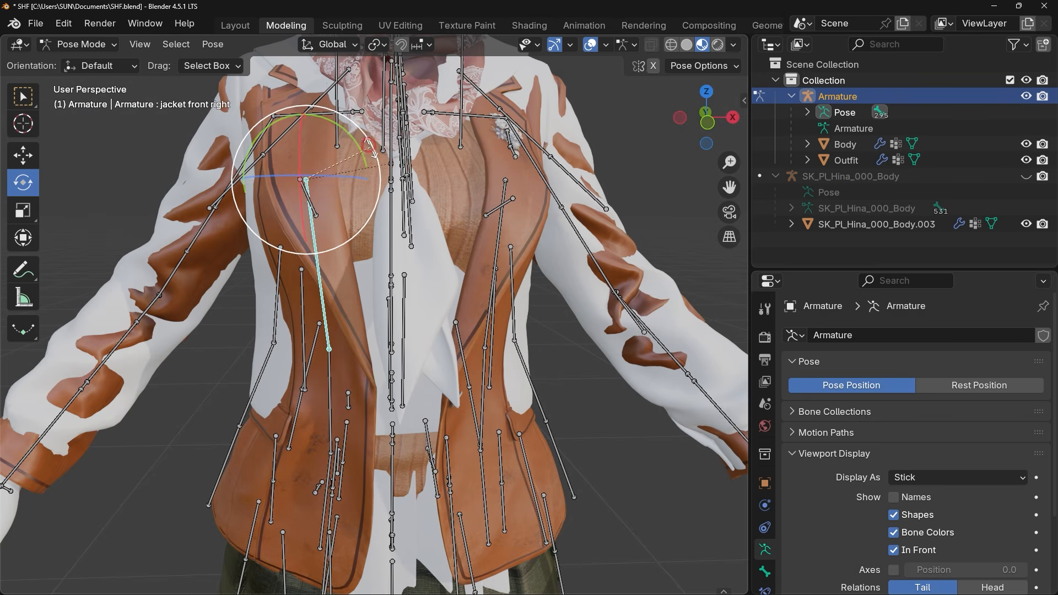
mouse_move(369, 148)
mouse_down()
mouse_move(379, 166)
mouse_move(369, 150)
mouse_up()
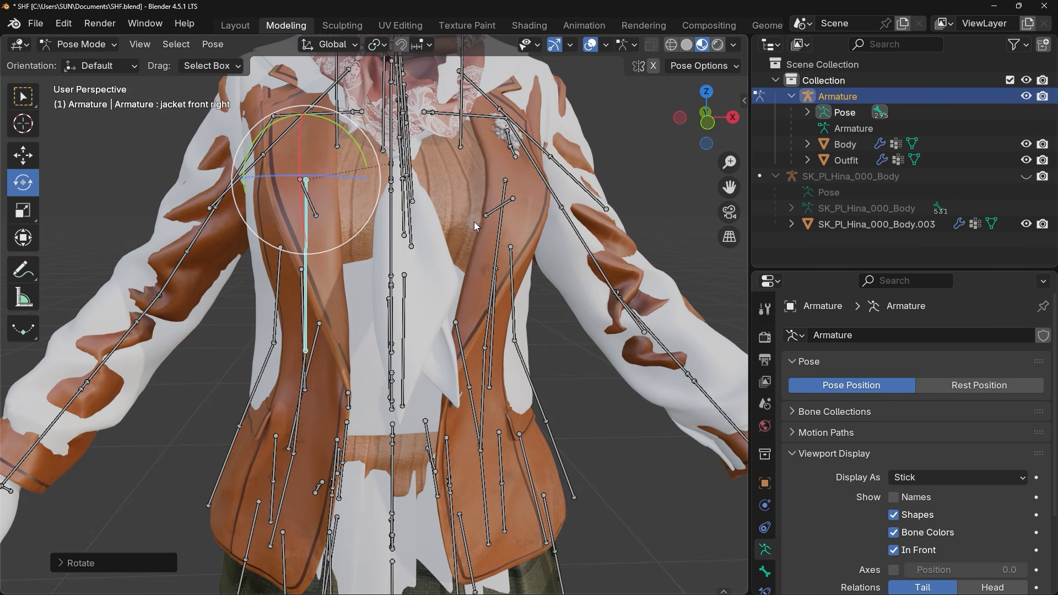
click(495, 240)
drag(573, 144, 573, 250)
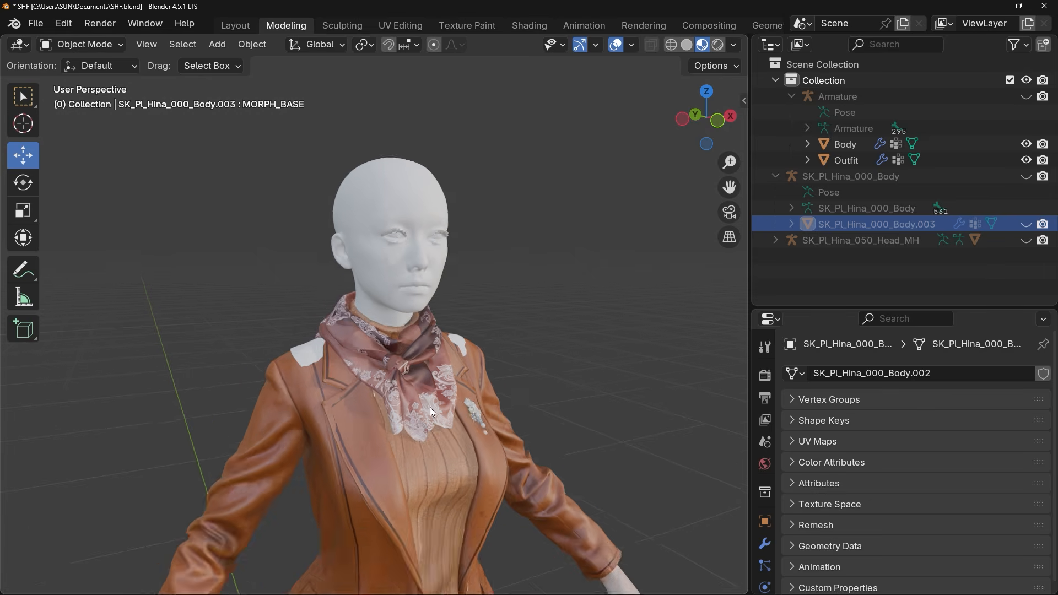
Raise the Outfit's shoulder vertices on both sides along Z with proportional editing to cover the exposed shoulders of Hinako's head mesh
scroll(419, 267, up, 6)
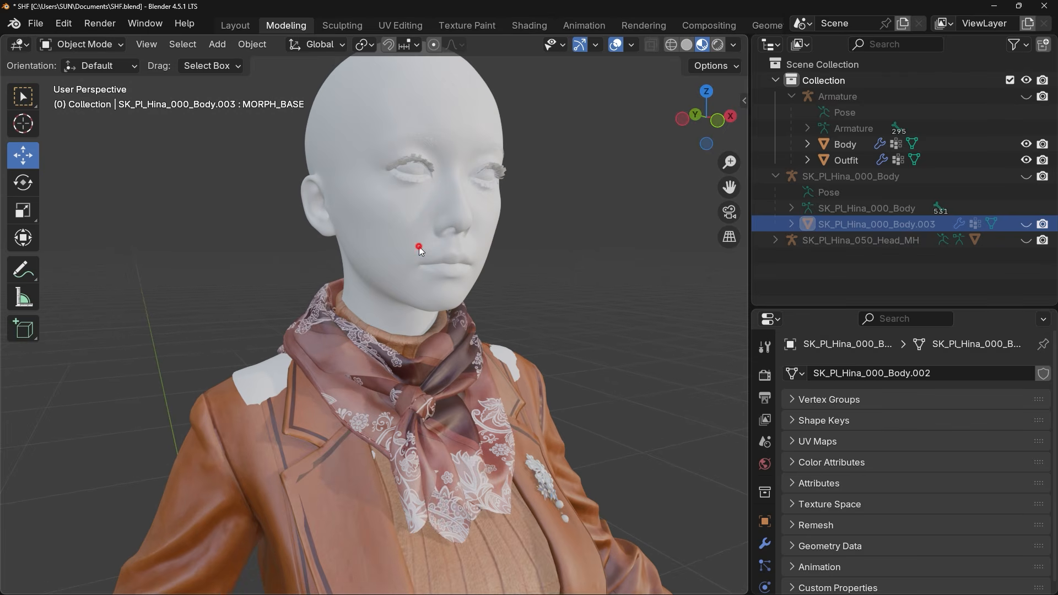
click(419, 246)
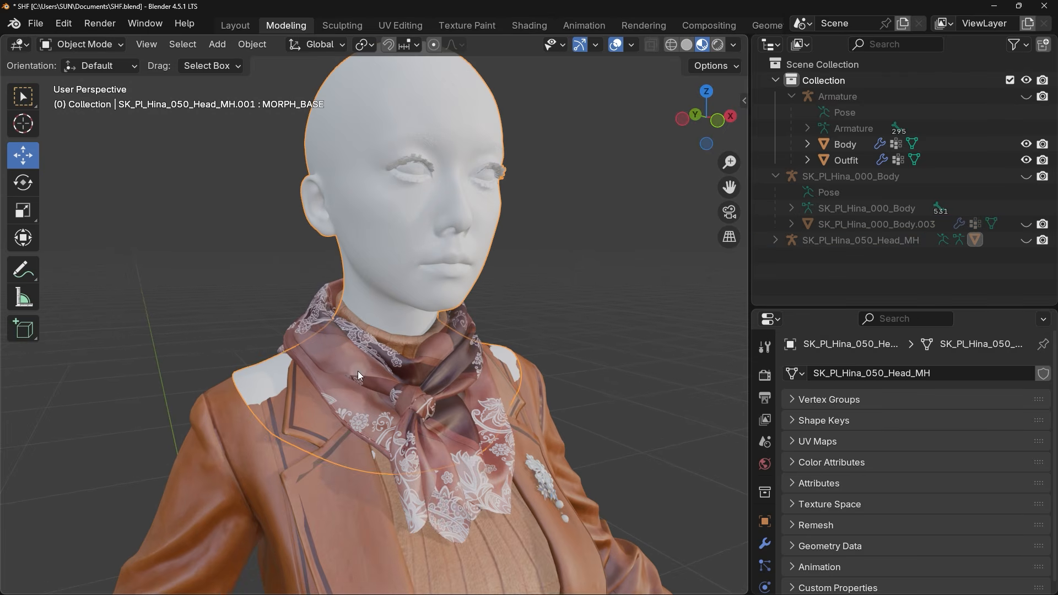
middle_drag(359, 372, 305, 367)
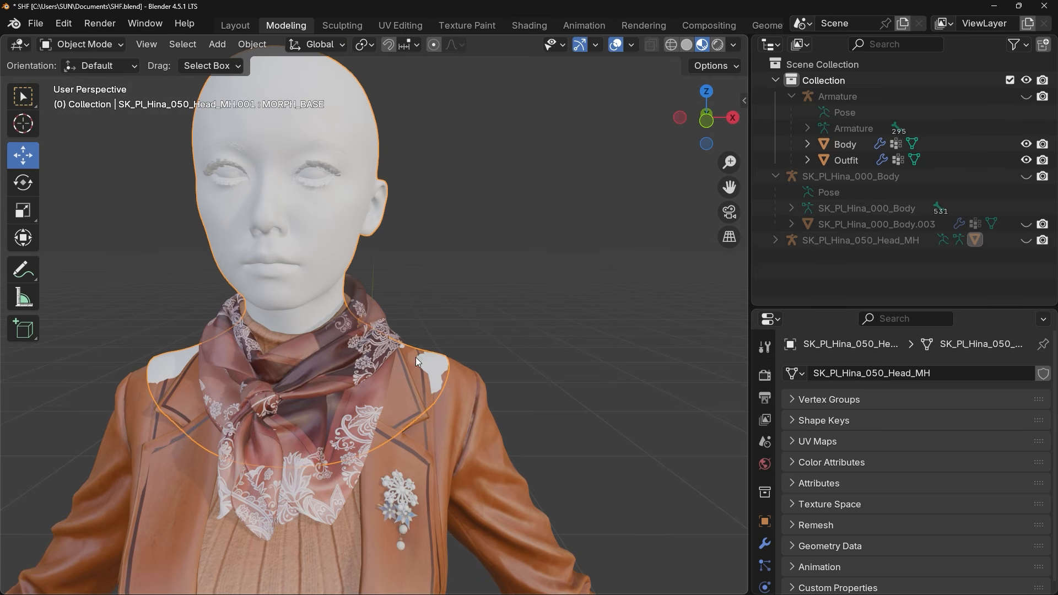
middle_drag(476, 355, 548, 300)
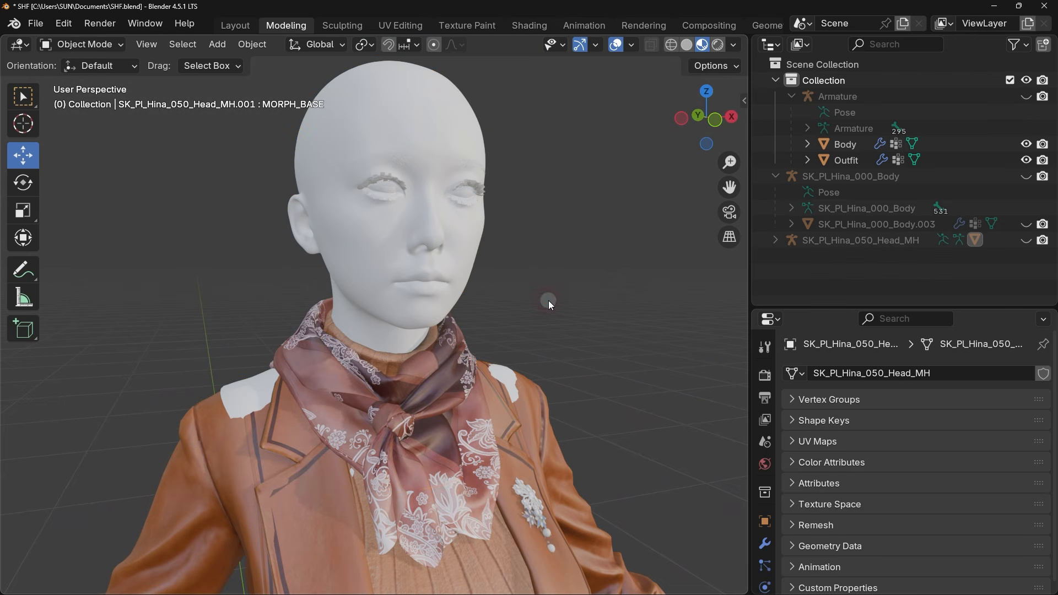
scroll(540, 383, down, 3)
shift+middle_drag(550, 301, 545, 275)
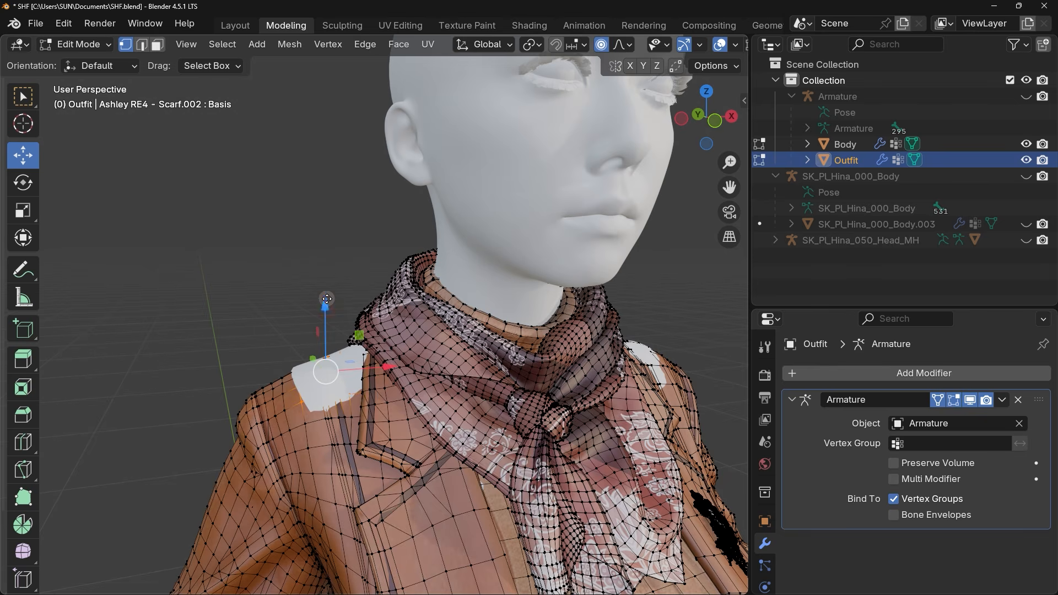
drag(327, 303, 327, 287)
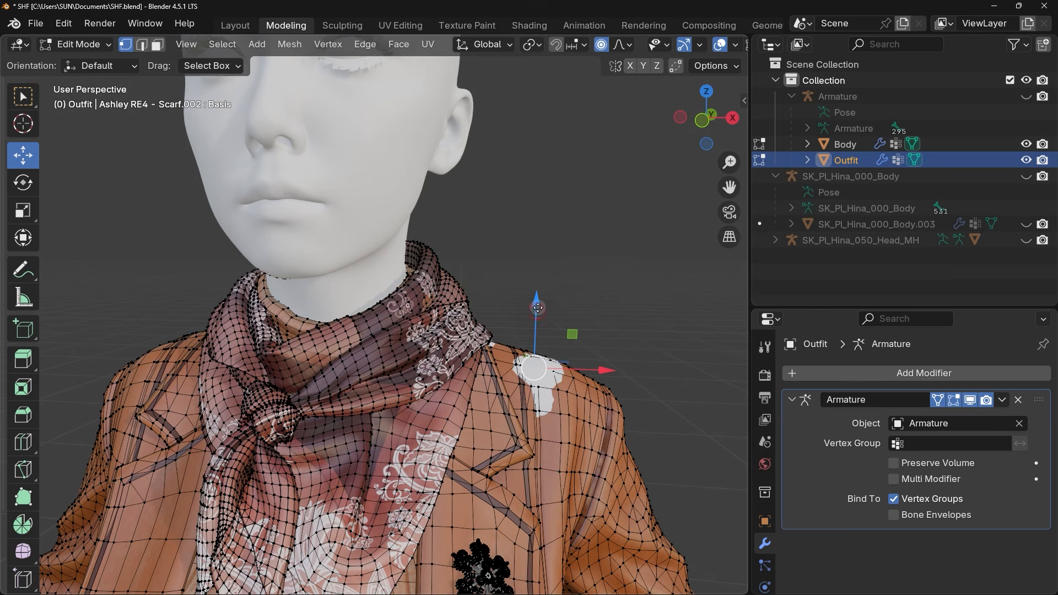
drag(538, 310, 545, 303)
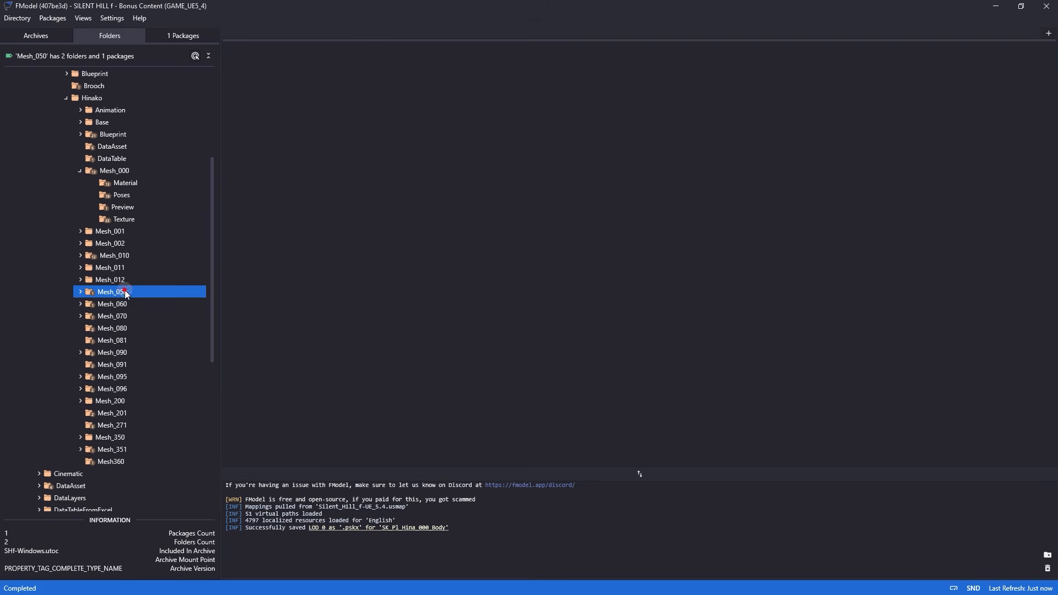
Switch to FModel and preview SK_Pl_Hina_050_Head_MH.uasset from Hinako's Mesh_050 folder in the 3D viewer
click(174, 35)
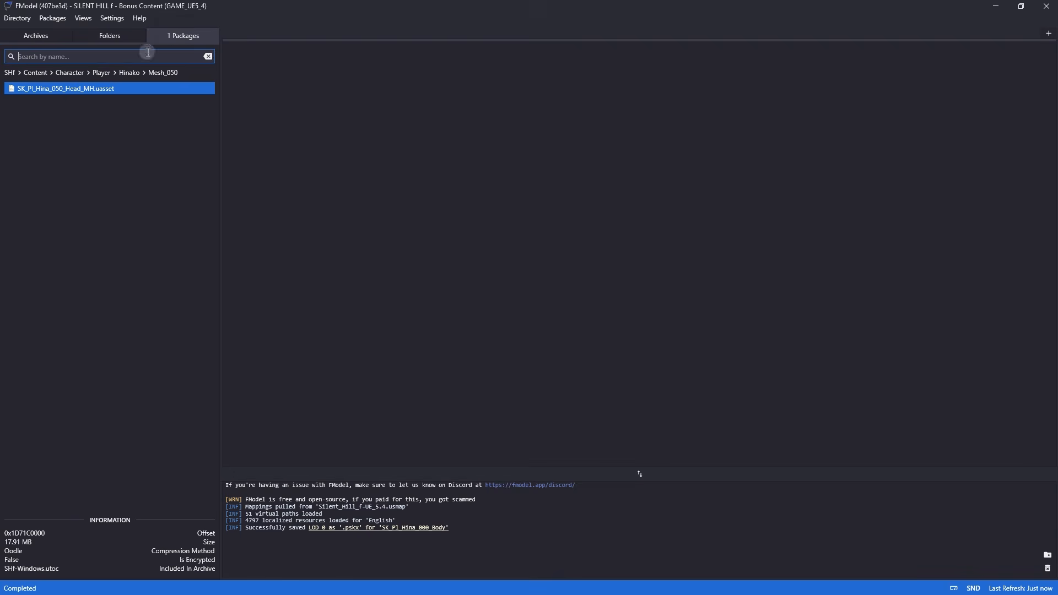
double_click(69, 90)
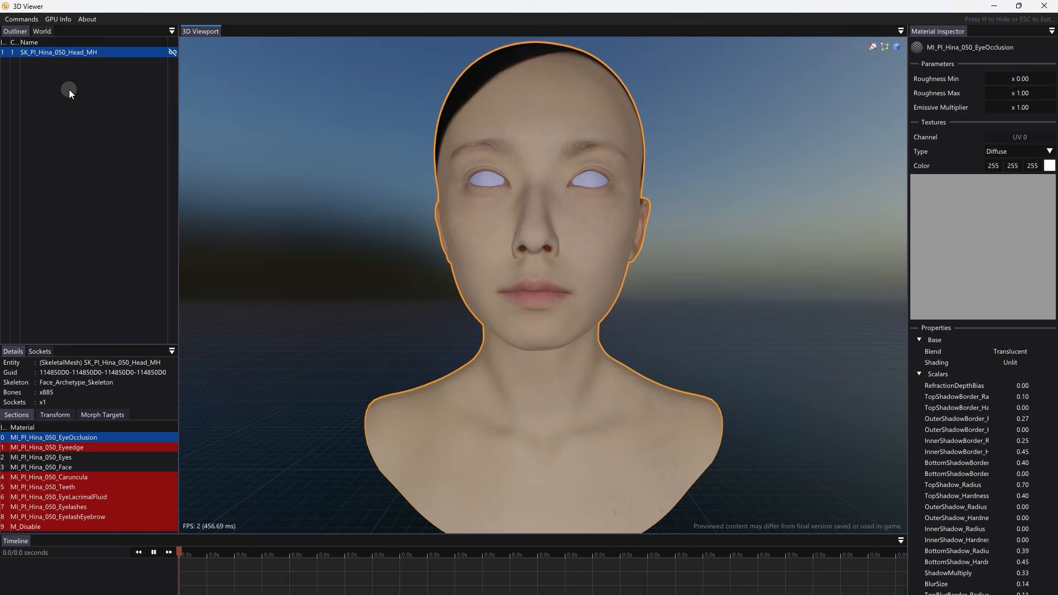
Close the 3D preview and save the SK_Pl_Hina_050_Head_MH asset as a model in FModel
click(1045, 6)
right_click(125, 90)
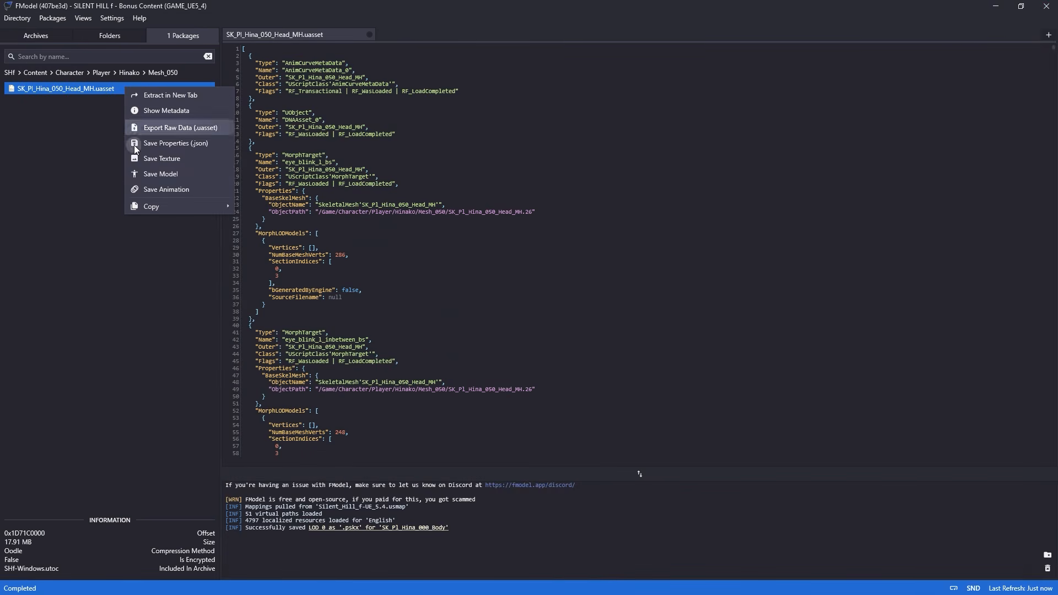
click(154, 174)
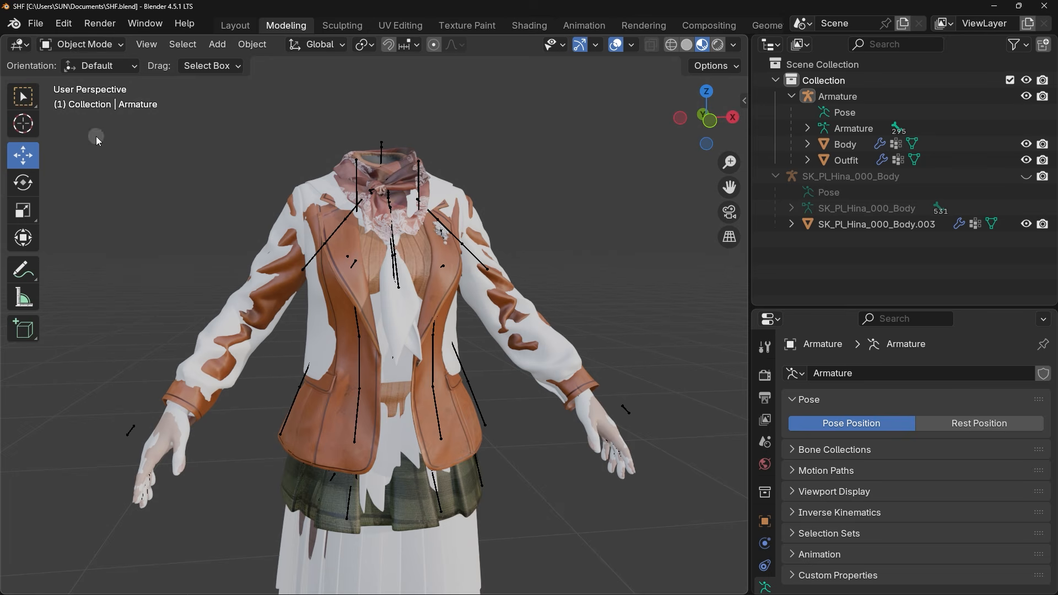
Switch to Blender and import SK_Pl_Hina_050_Head_MH.pskx from the Mesh_050 folder as Unreal PSK with scale 0.01 and bone length 3 m
click(36, 24)
mouse_move(130, 248)
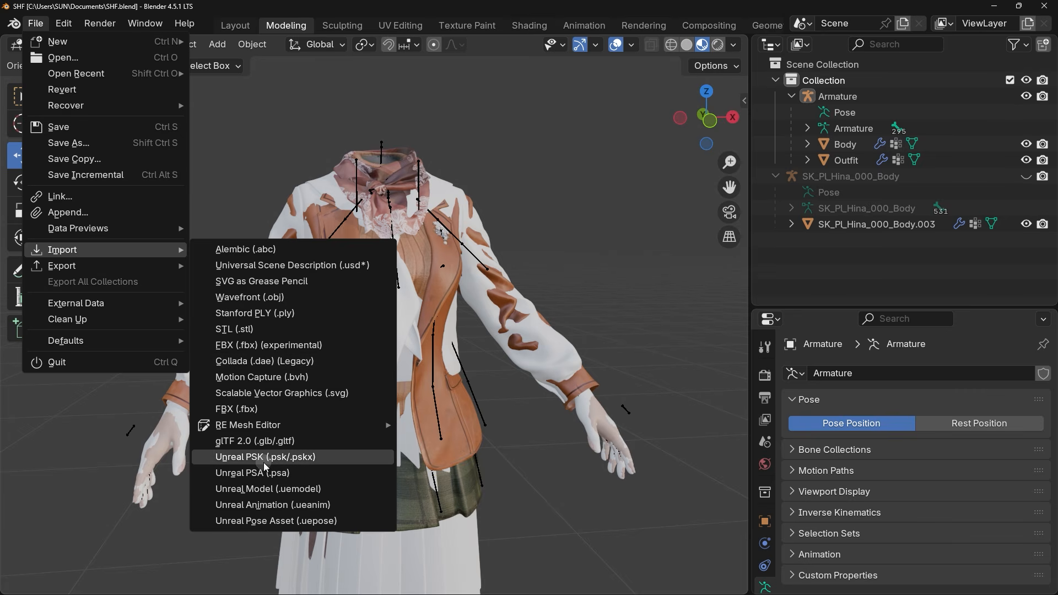
click(243, 461)
click(602, 112)
key(ctrl+v)
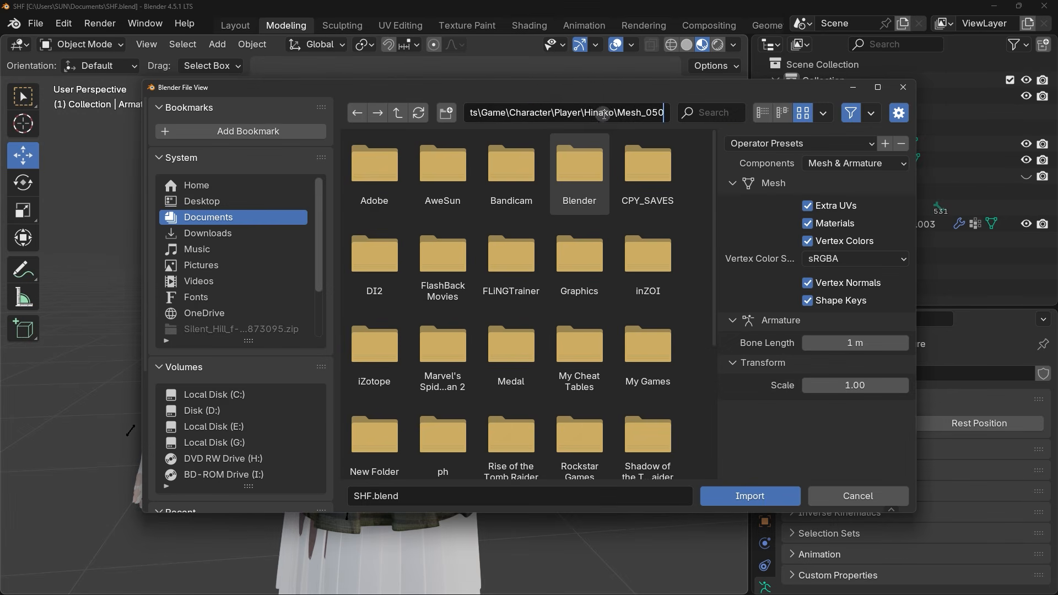
key(Return)
click(375, 168)
click(855, 386)
text(0.01)
key(Return)
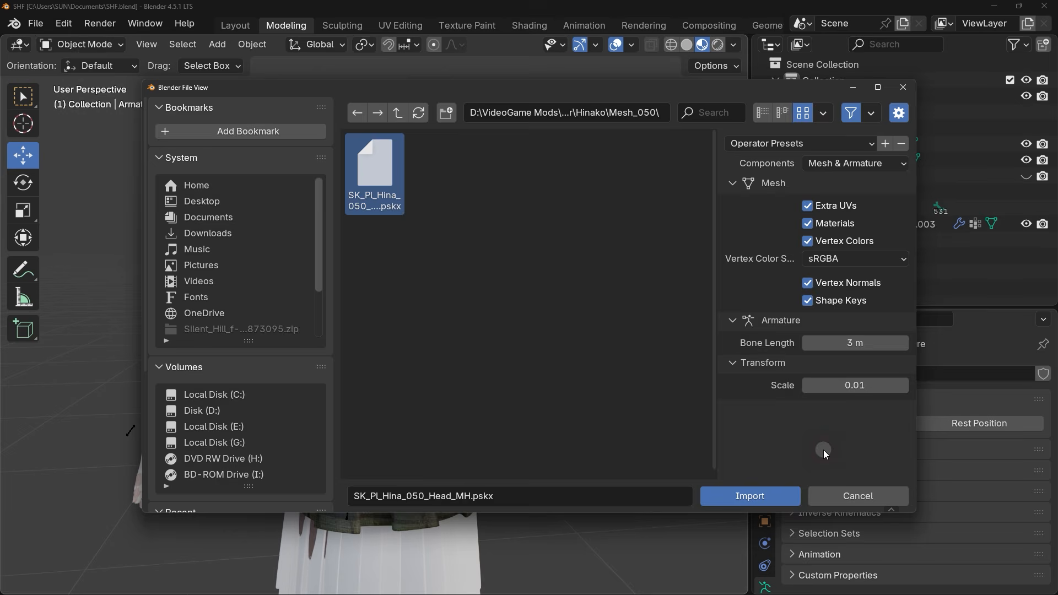
click(727, 494)
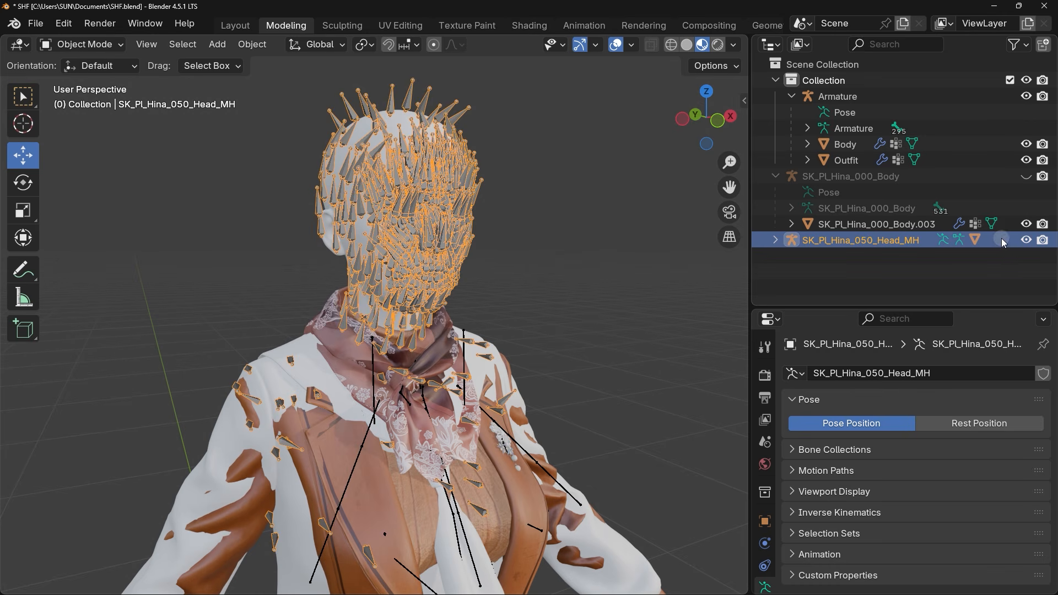
Hide the imported head's armature, the Armature object and the SK_Pl_Hina_000_Body.003 mesh in the viewport
click(1027, 241)
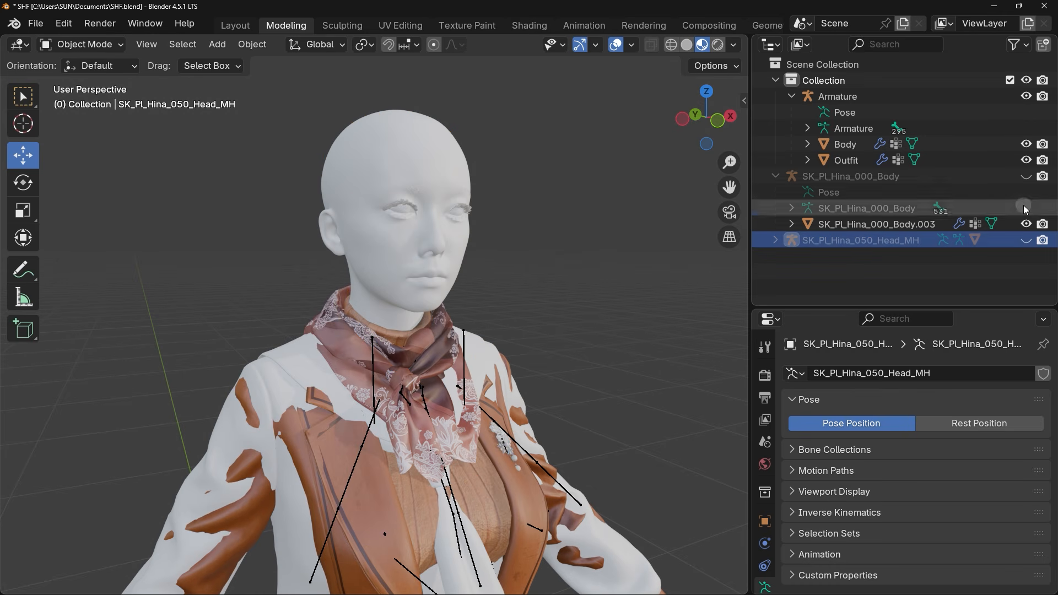
click(1026, 96)
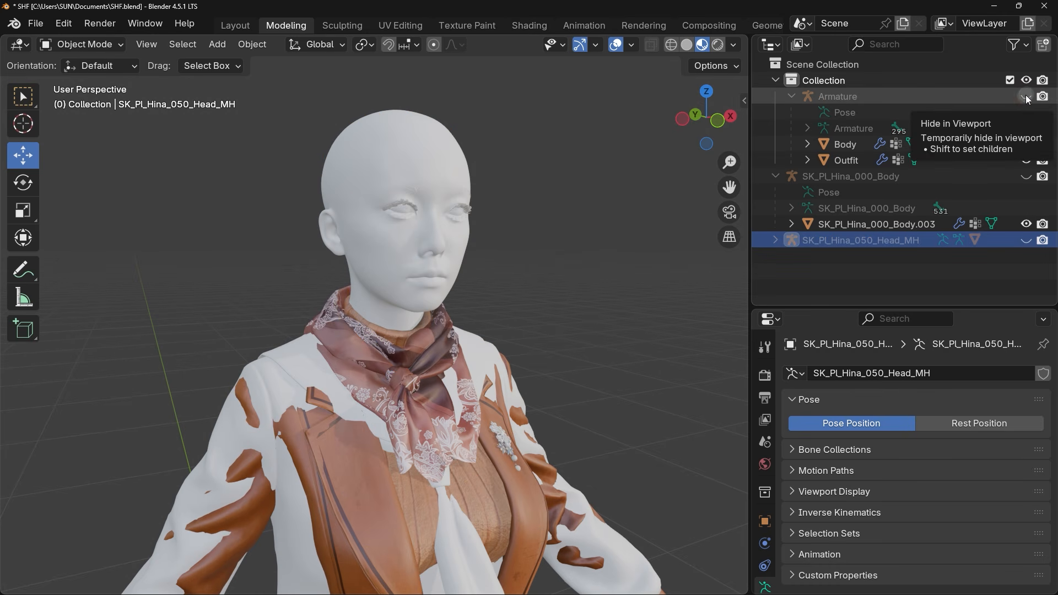
click(888, 226)
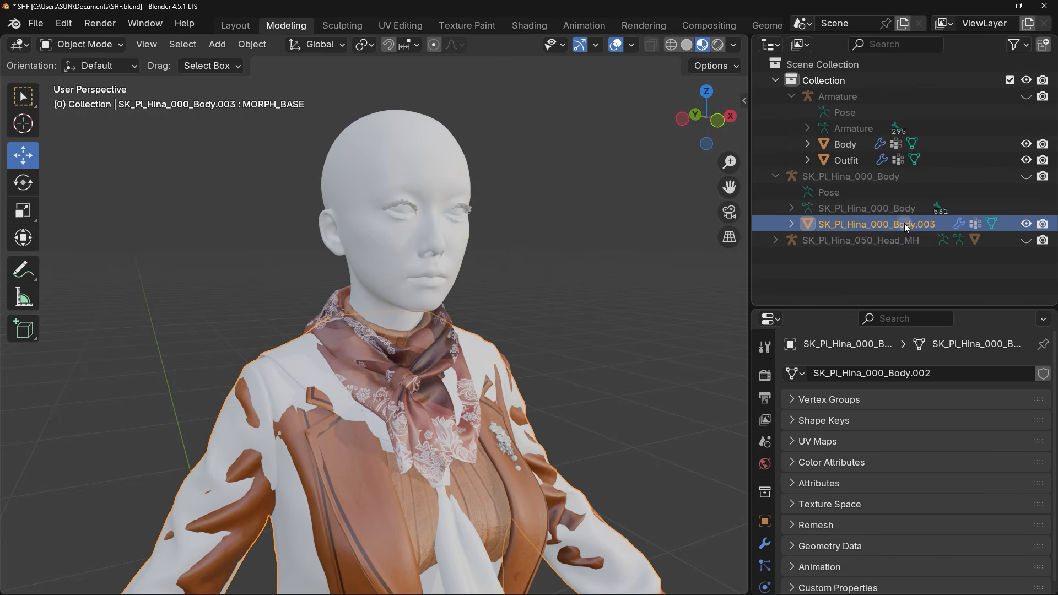
click(1027, 224)
scroll(430, 407, down, 4)
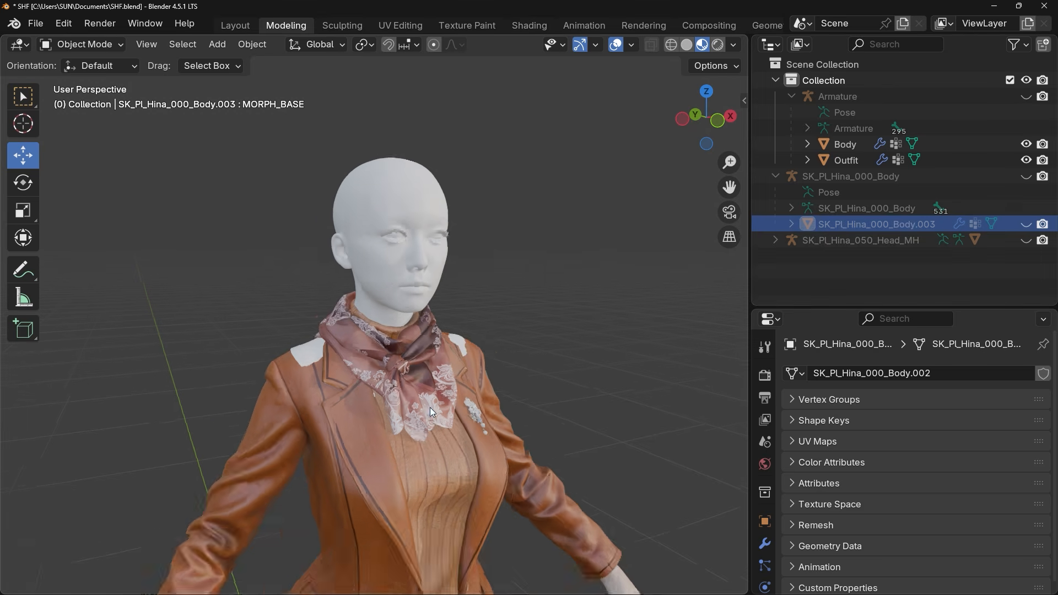
scroll(419, 266, up, 6)
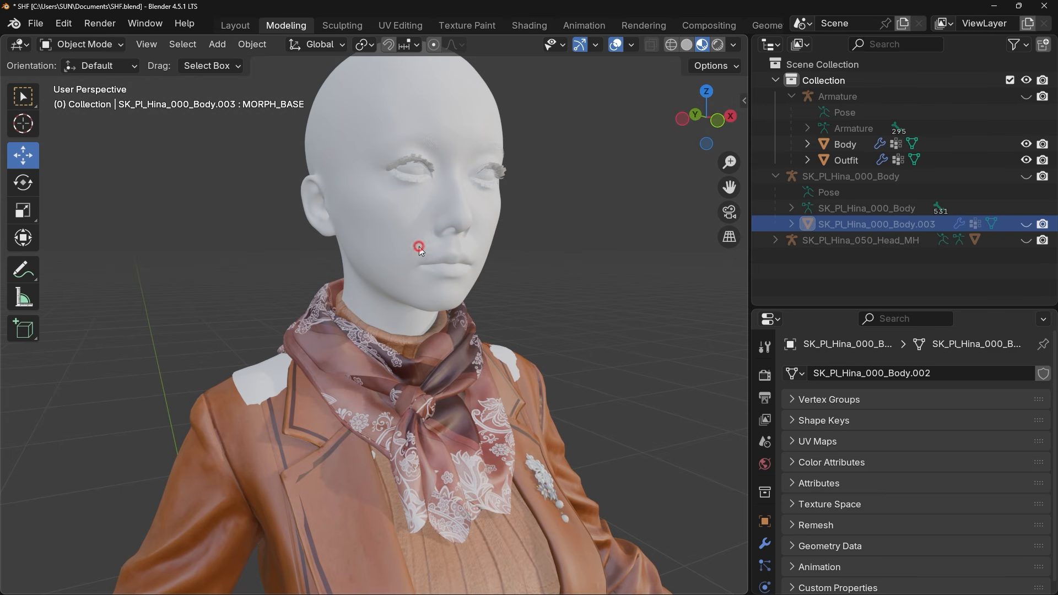
Select the Outfit and Body meshes together and enter Edit Mode on both
click(414, 256)
middle_drag(358, 371, 389, 375)
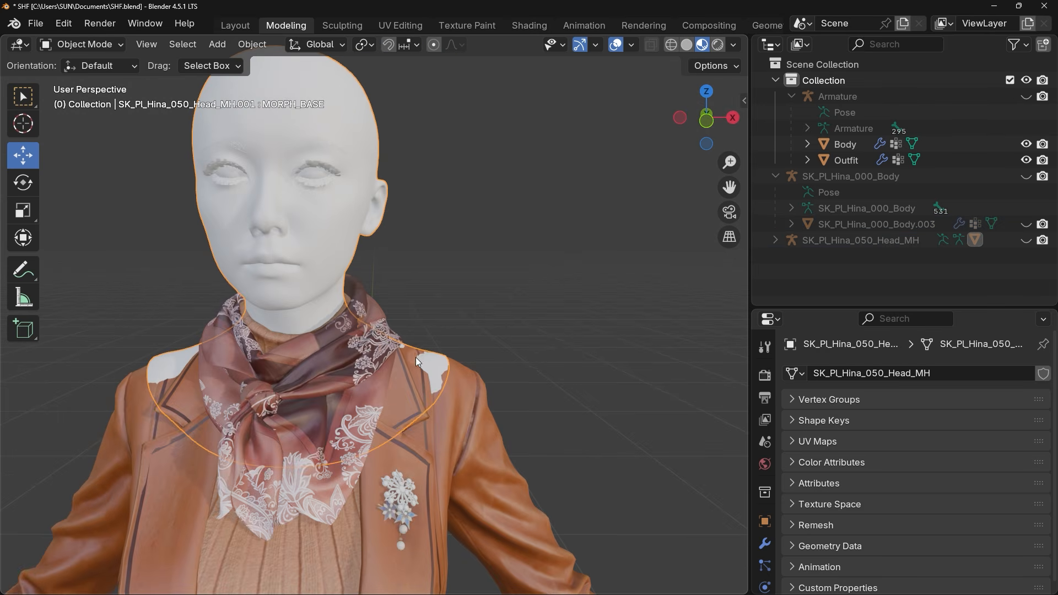
middle_drag(477, 358, 493, 341)
scroll(490, 348, down, 3)
click(482, 379)
click(479, 383)
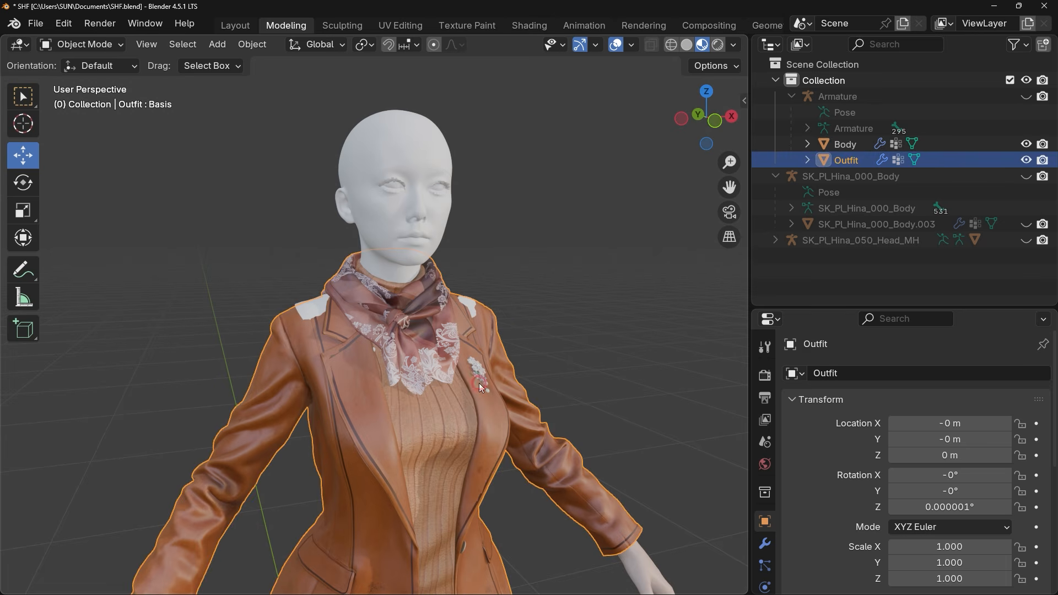
ctrl+click(848, 148)
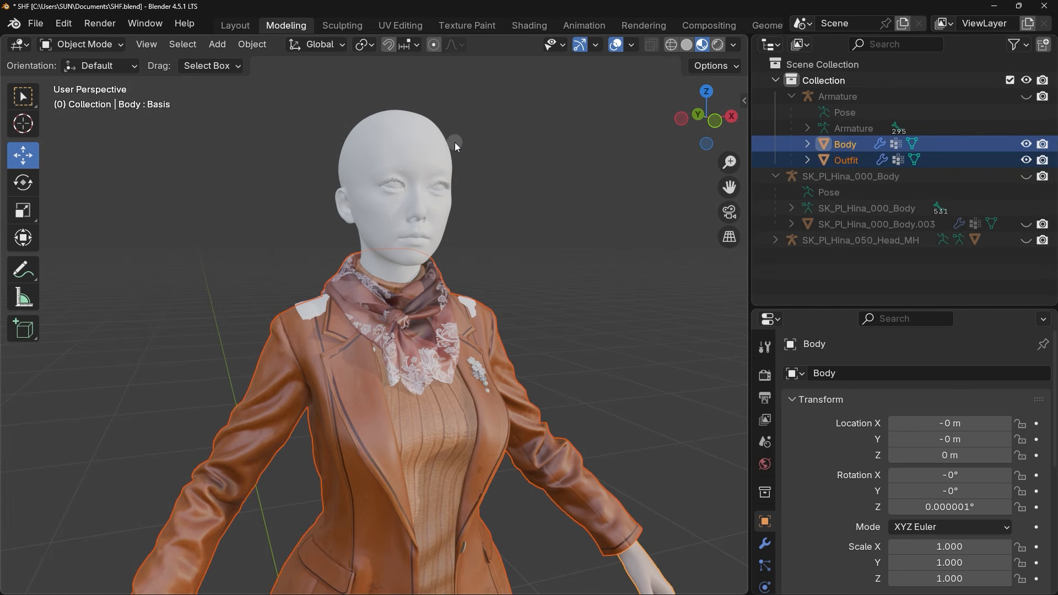
click(97, 45)
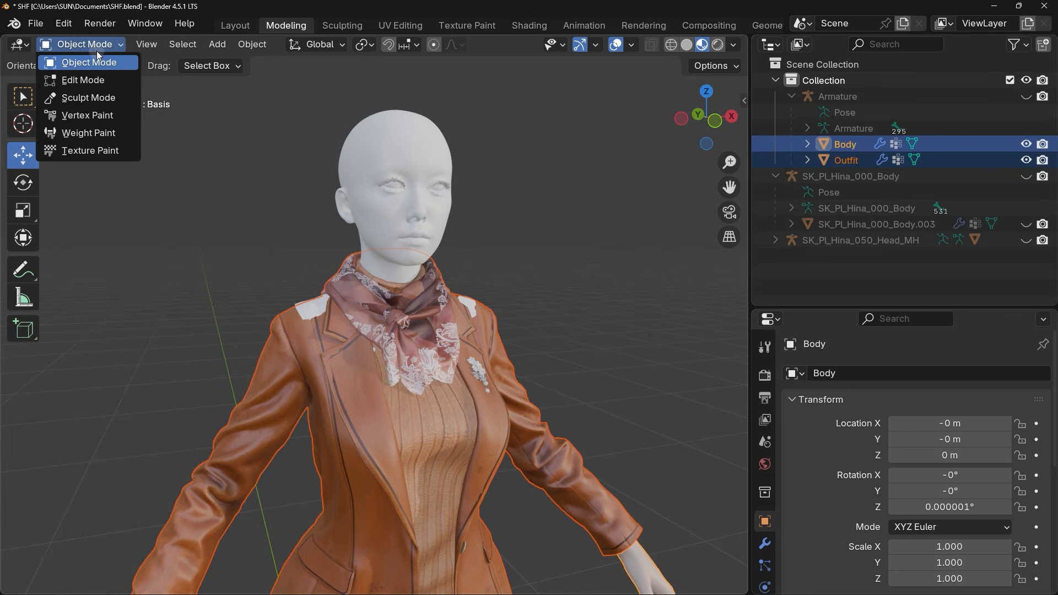
click(83, 83)
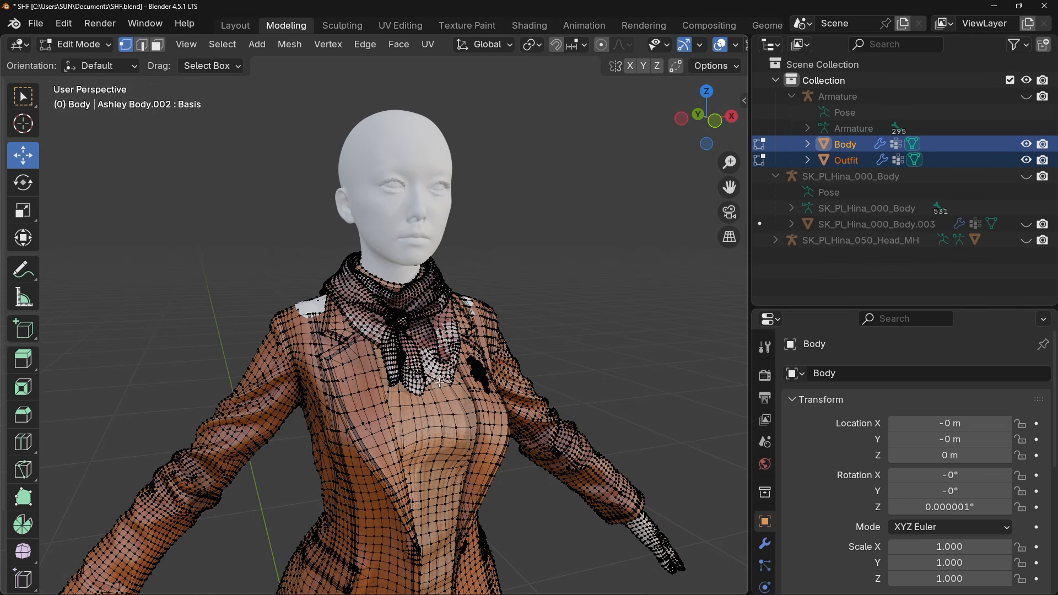
Enable edit-mode and on-cage display of the Armature modifier for both the Body and Outfit meshes
click(766, 546)
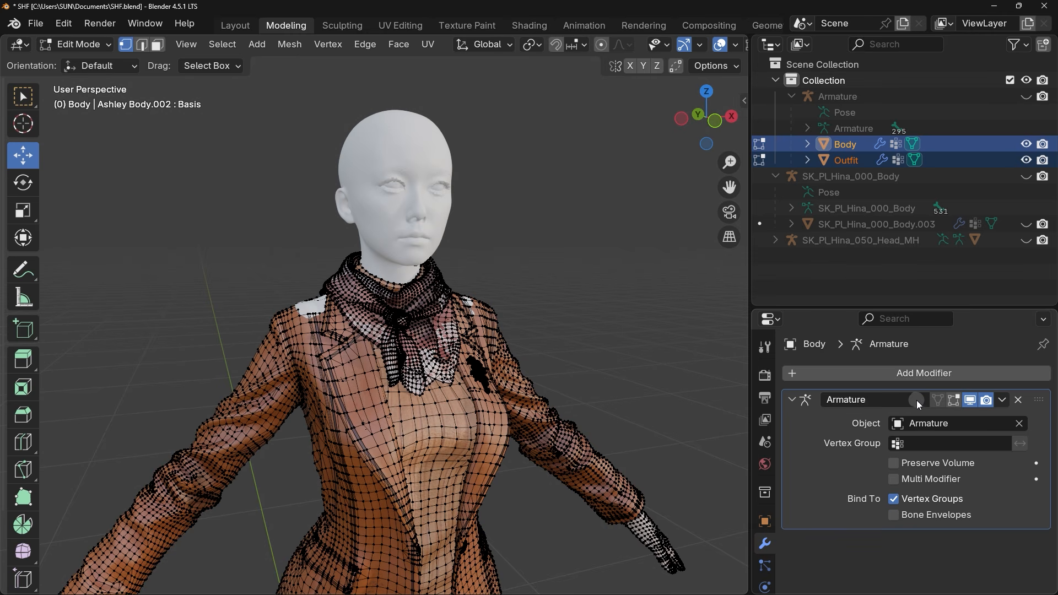
click(952, 401)
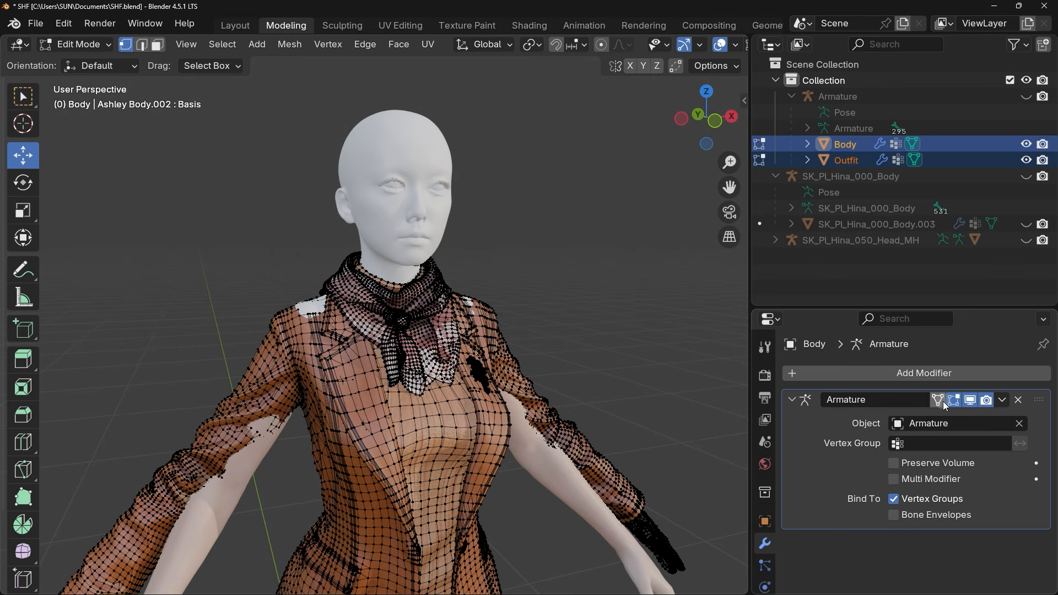
click(944, 401)
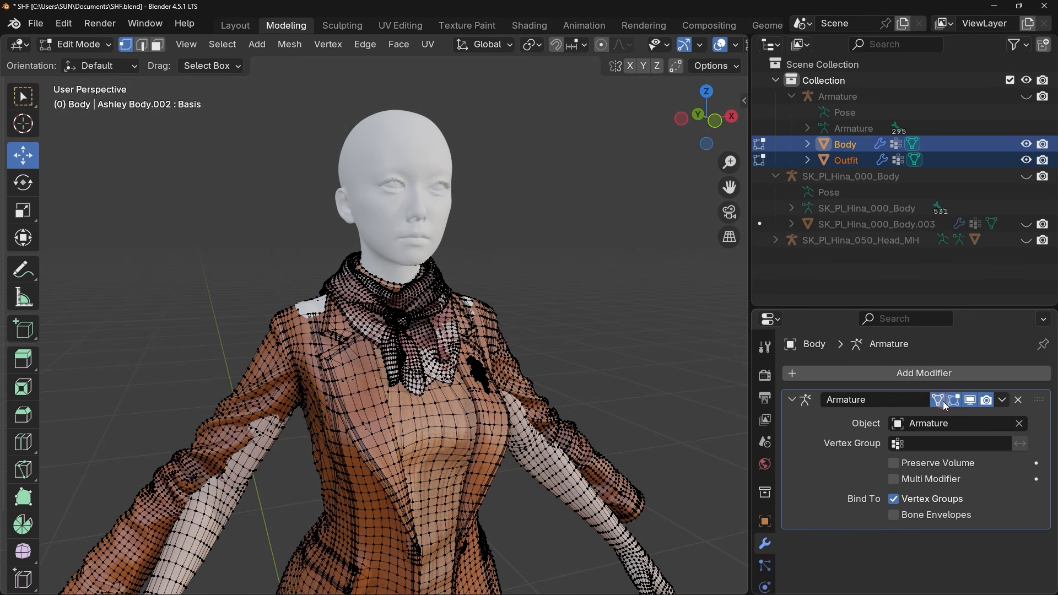
click(866, 162)
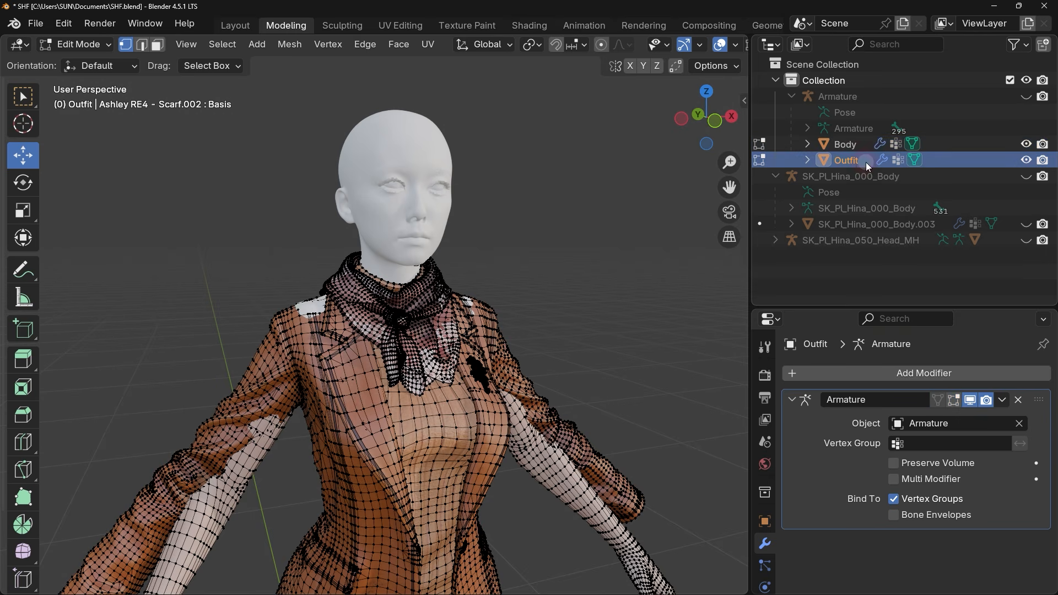
click(954, 401)
click(940, 399)
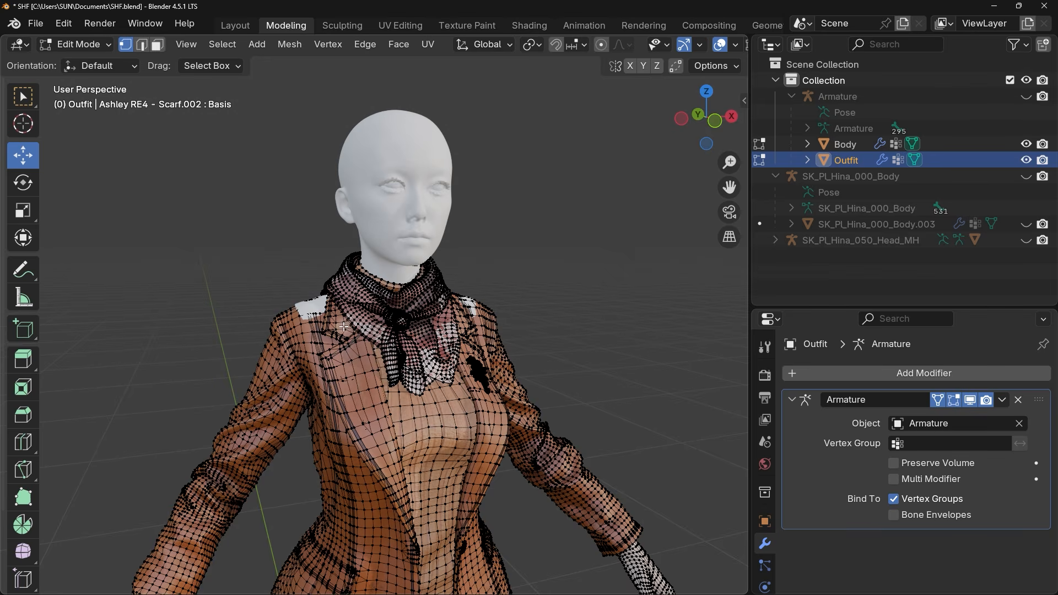
Try to raise the jacket's shoulder vertices over the exposed white patch without proportional editing, and undo the move
scroll(294, 261, up, 5)
scroll(355, 313, up, 4)
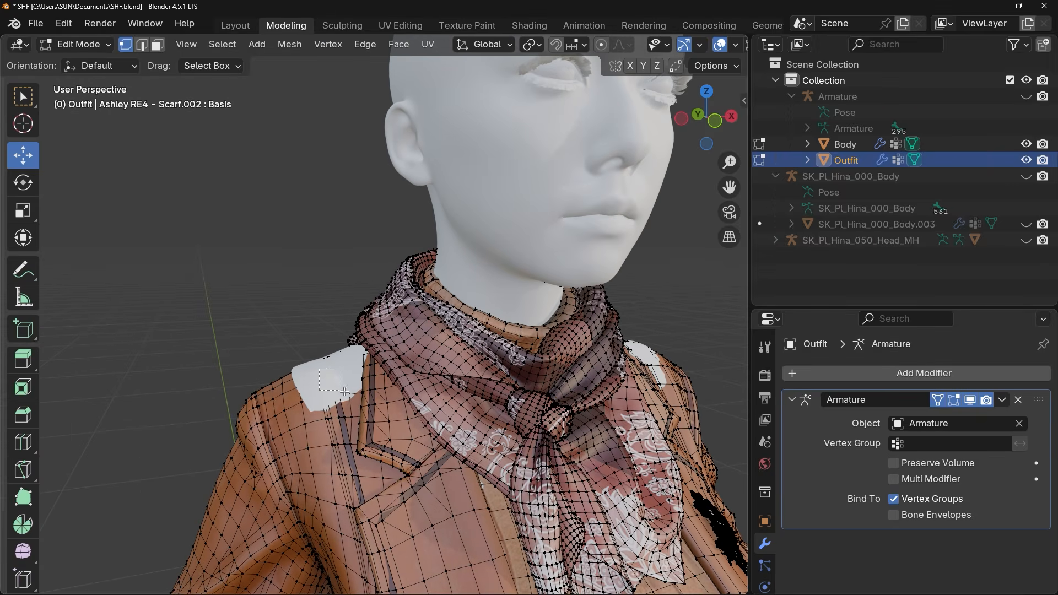
drag(329, 320, 329, 282)
key(ctrl+z)
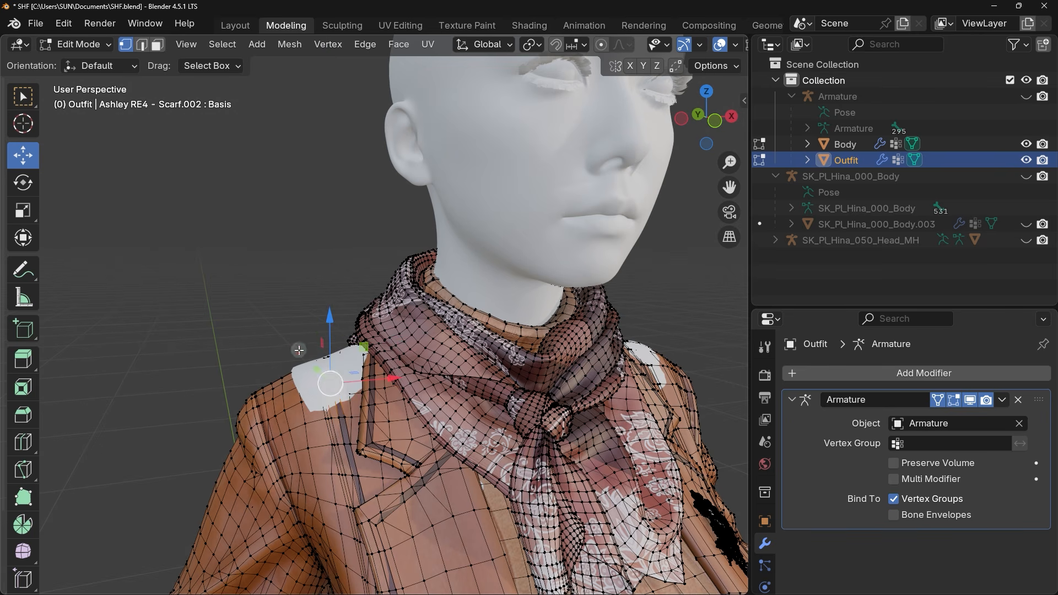
drag(345, 396, 345, 396)
mouse_move(323, 323)
mouse_down()
mouse_move(321, 299)
mouse_move(329, 323)
mouse_up()
drag(326, 306, 328, 307)
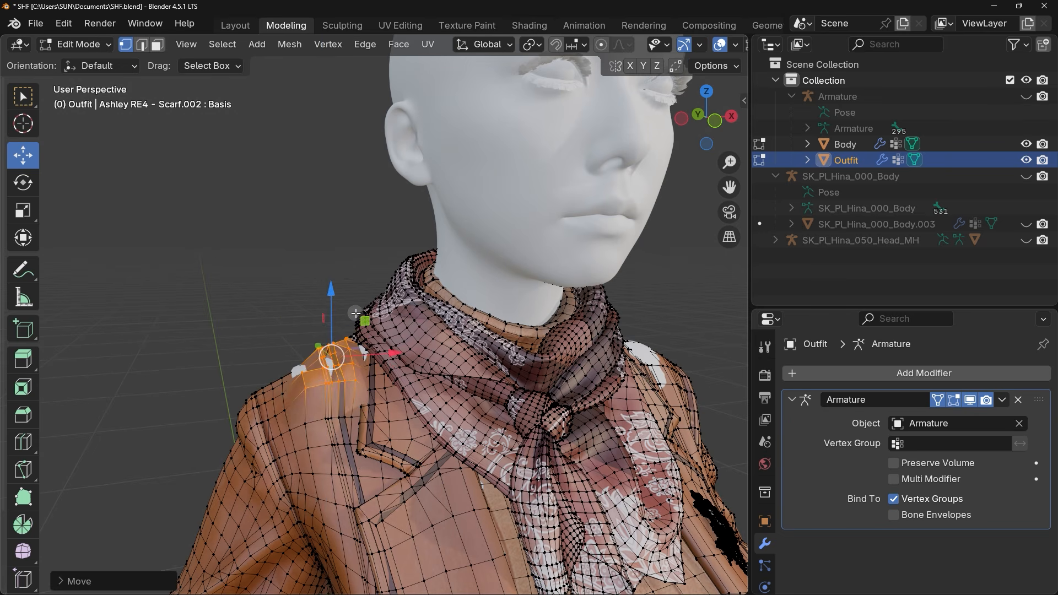
key(ctrl+z)
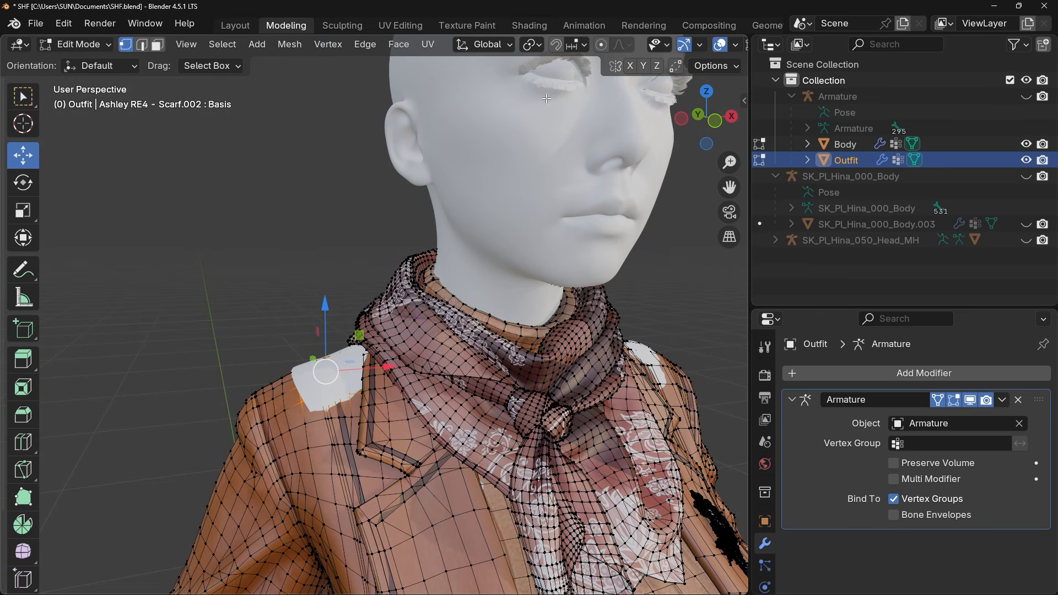
Turn on proportional editing and raise the outfit's shoulder vertices until the jacket covers the head mesh's shoulders, then return to Object Mode
click(602, 46)
click(625, 45)
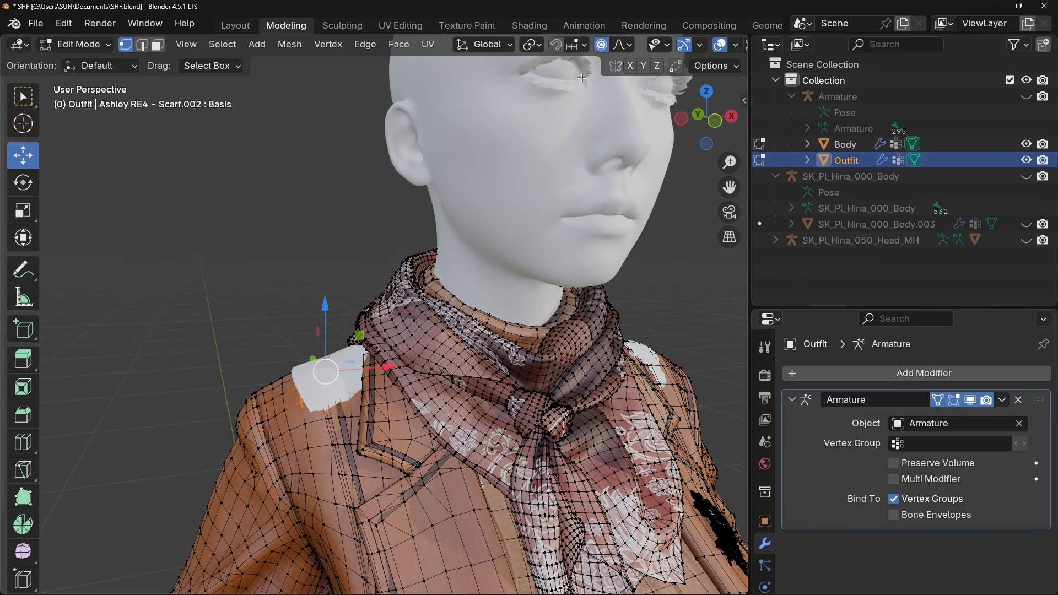
drag(326, 303, 329, 263)
scroll(328, 294, down, 5)
scroll(328, 291, down, 12)
scroll(328, 264, up, 14)
scroll(328, 263, up, 5)
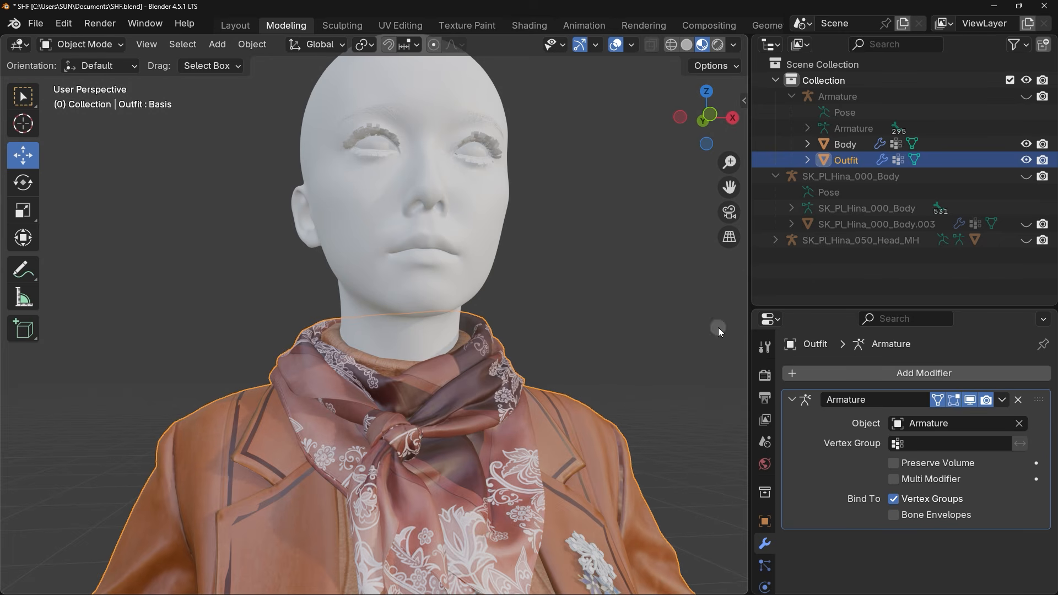
Hide the Outfit mesh and put the Body mesh into Edit Mode
click(1025, 159)
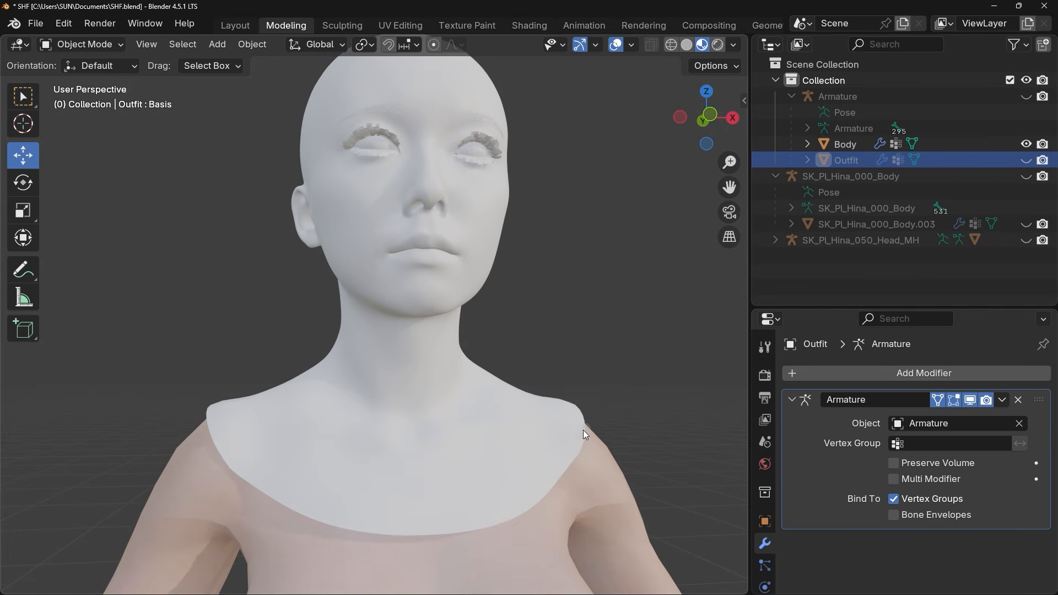
click(595, 466)
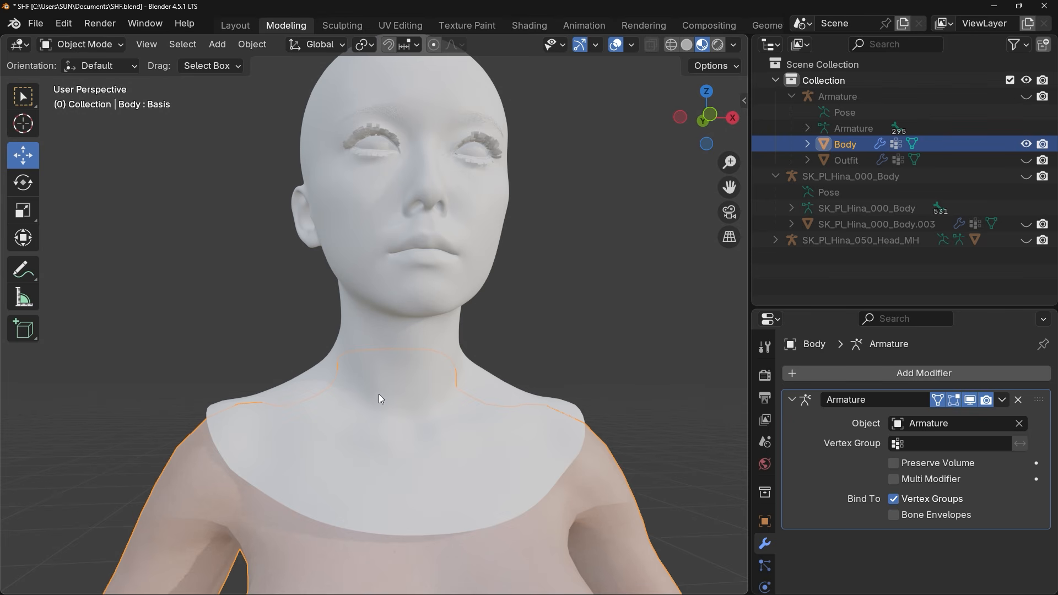
click(84, 43)
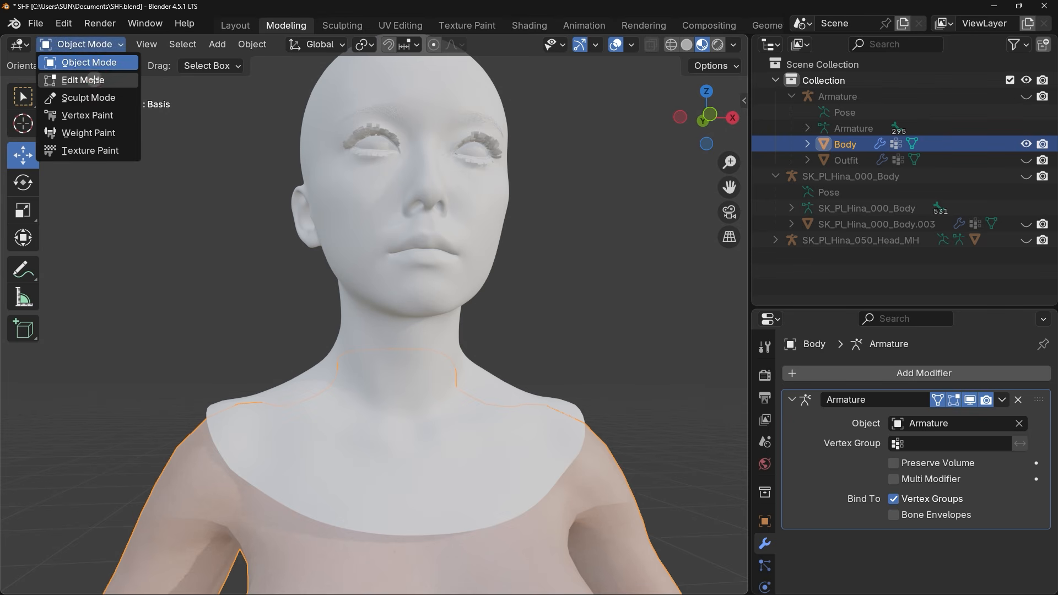
click(93, 77)
Pull the body's upper chest, shoulder and neck-base vertices outward with proportional editing to cover the head mesh's bust
click(407, 479)
drag(396, 471, 404, 478)
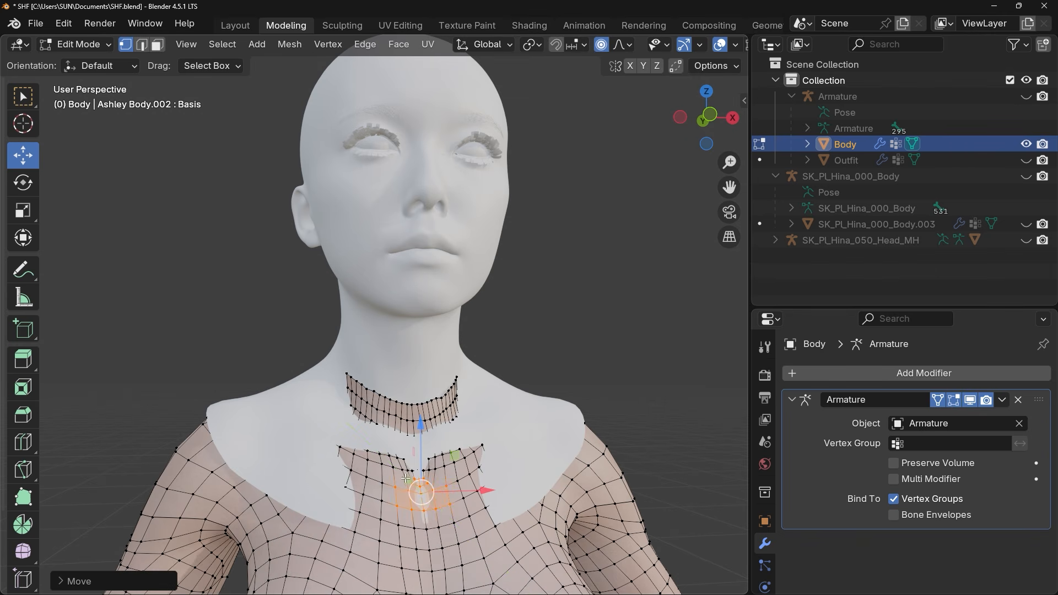
click(524, 435)
drag(530, 437, 551, 422)
click(247, 428)
drag(247, 428, 219, 409)
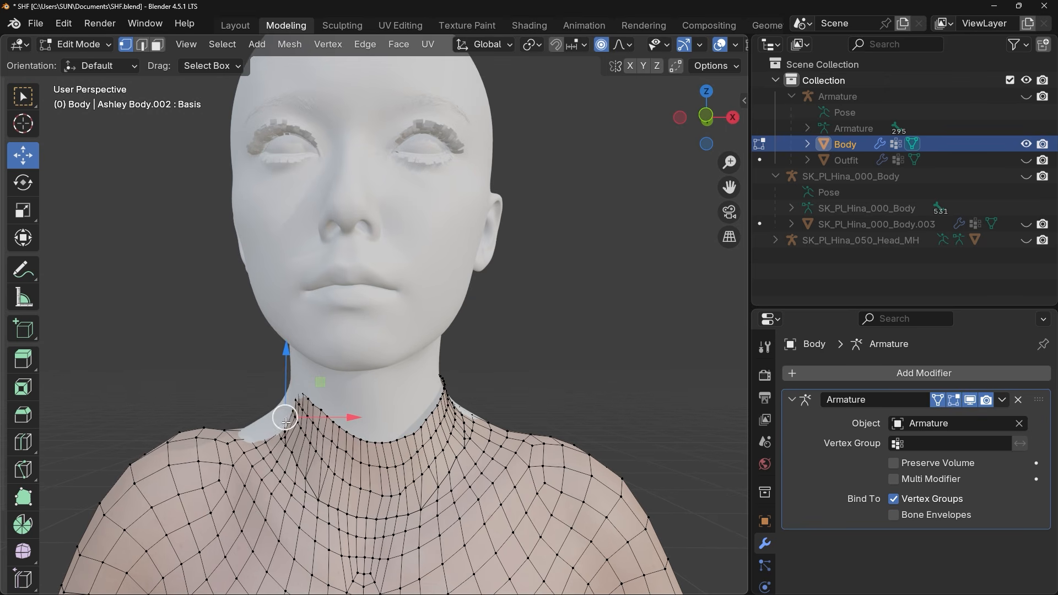
drag(279, 420, 266, 415)
click(476, 411)
drag(475, 411, 477, 408)
Move the vertices on both sides of the body's upper neck edge inward to fit the head mesh's neck
click(514, 364)
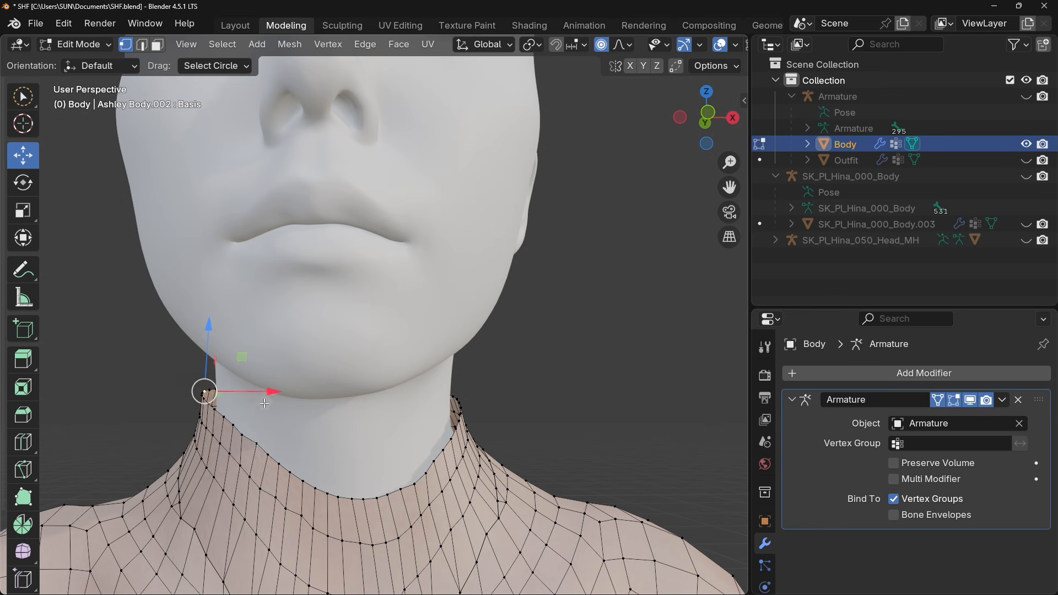
drag(264, 404, 276, 402)
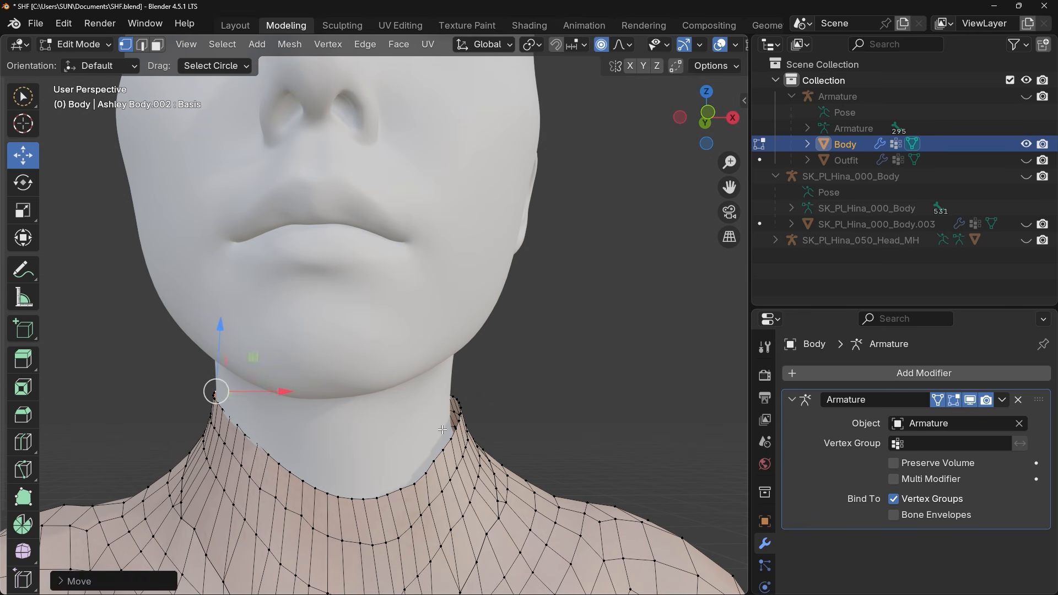
click(460, 412)
drag(492, 419, 478, 422)
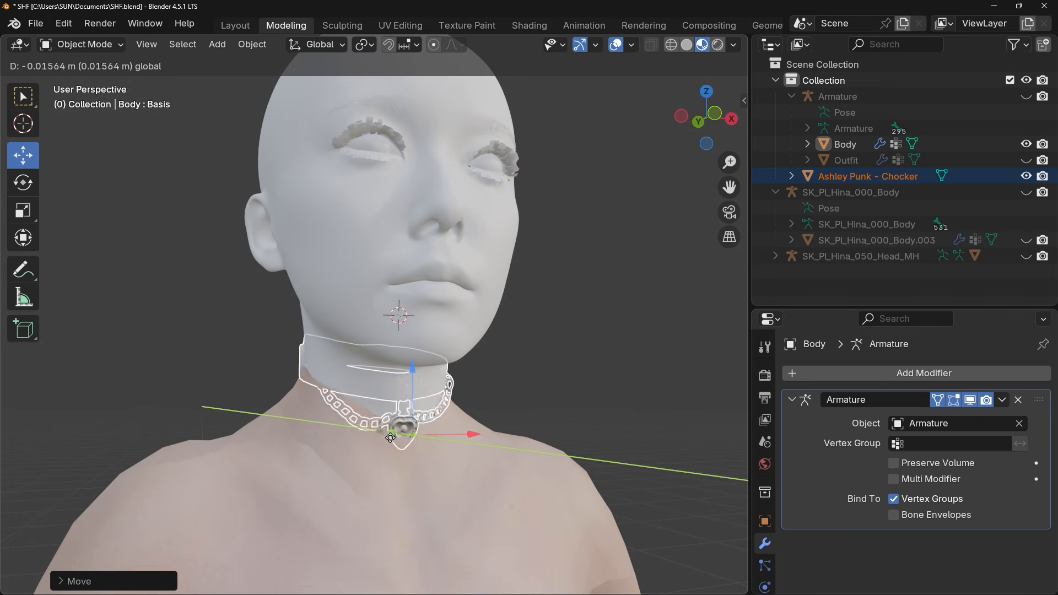
Move the Ashley Punk - Chocker object down and into place around the base of the head mesh's neck
drag(411, 422, 408, 428)
drag(430, 369, 396, 438)
scroll(386, 430, up, 2)
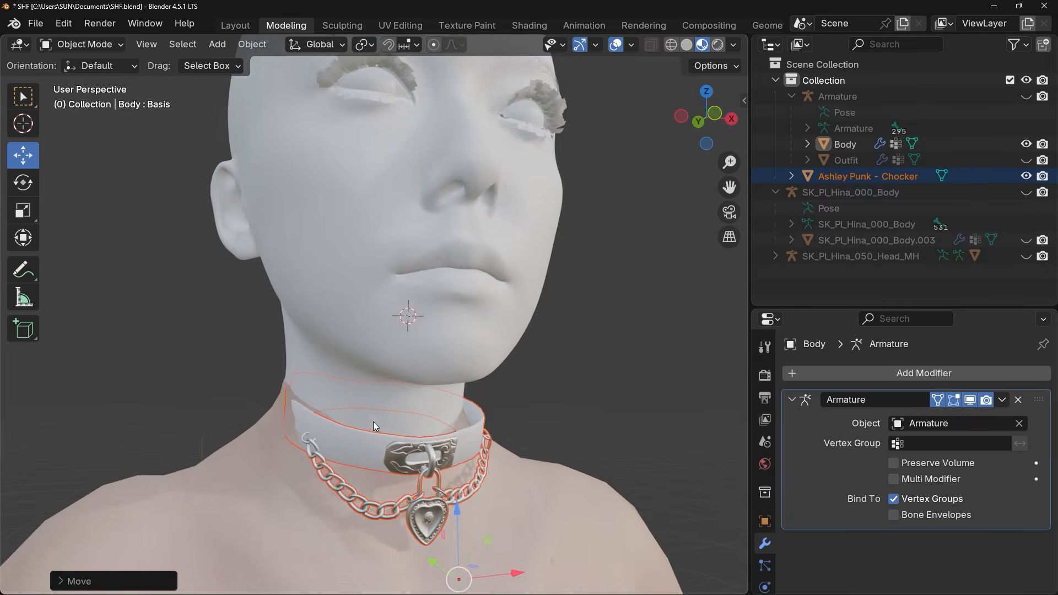
middle_drag(373, 423, 355, 399)
Reshape the choker band's vertices in Edit Mode with proportional editing so both sides fit around the neck
drag(286, 356, 286, 345)
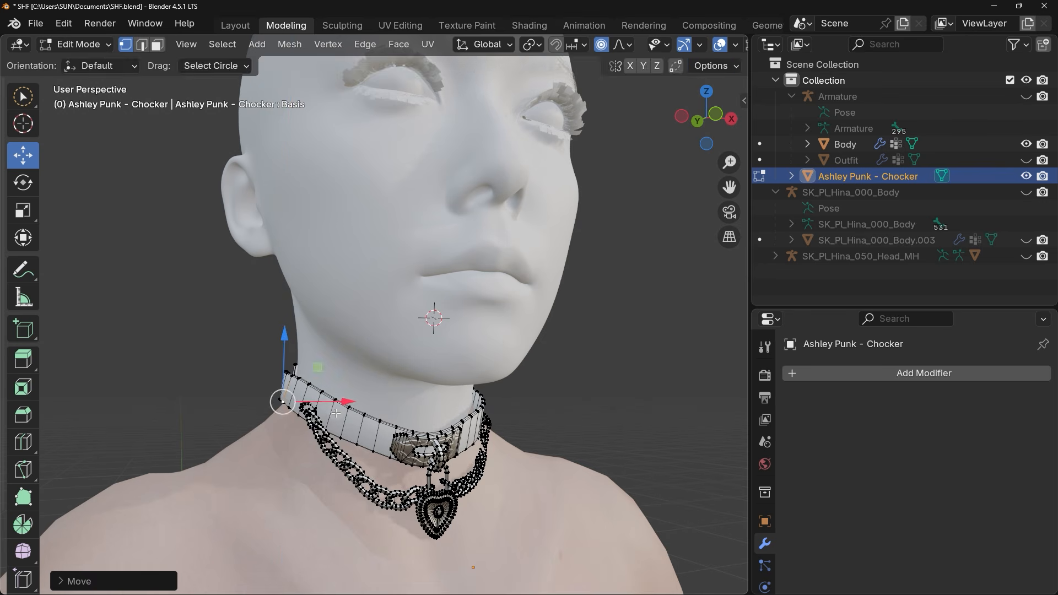
drag(337, 403, 340, 403)
mouse_move(339, 403)
middle_down()
mouse_move(382, 407)
mouse_move(358, 407)
middle_up()
click(505, 385)
drag(440, 424, 435, 428)
drag(433, 390, 433, 385)
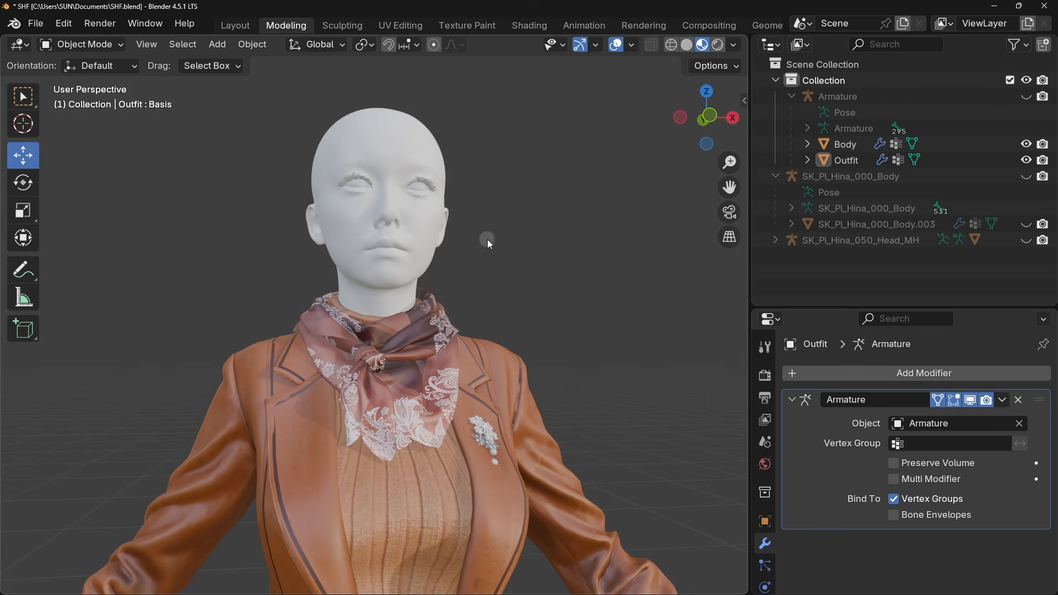
Unhide the SK_Pl_Hina_050_Head_MH armature and delete it together with its head mesh
click(855, 244)
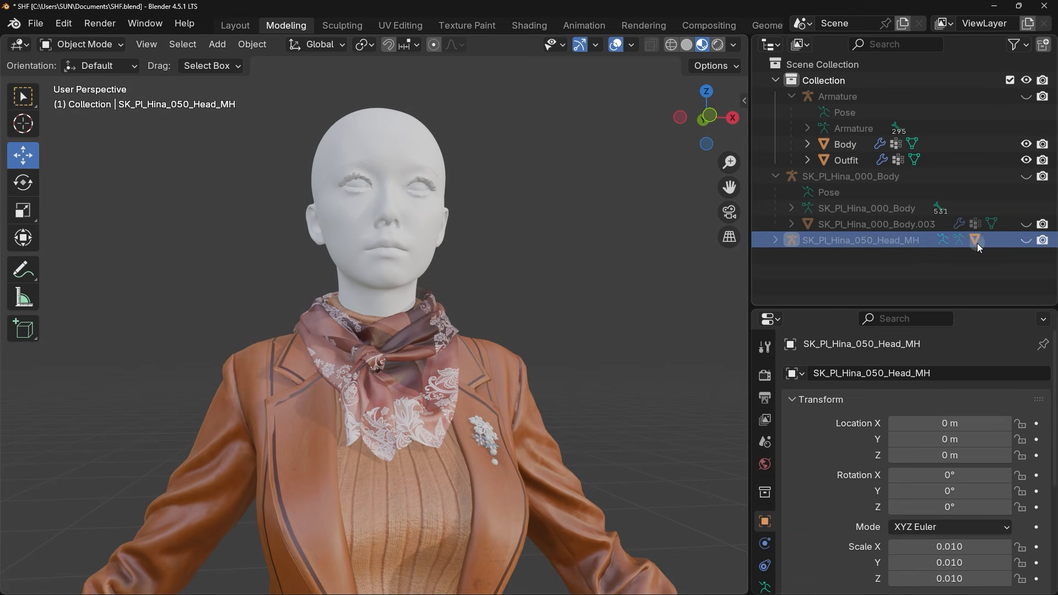
click(1027, 241)
click(777, 240)
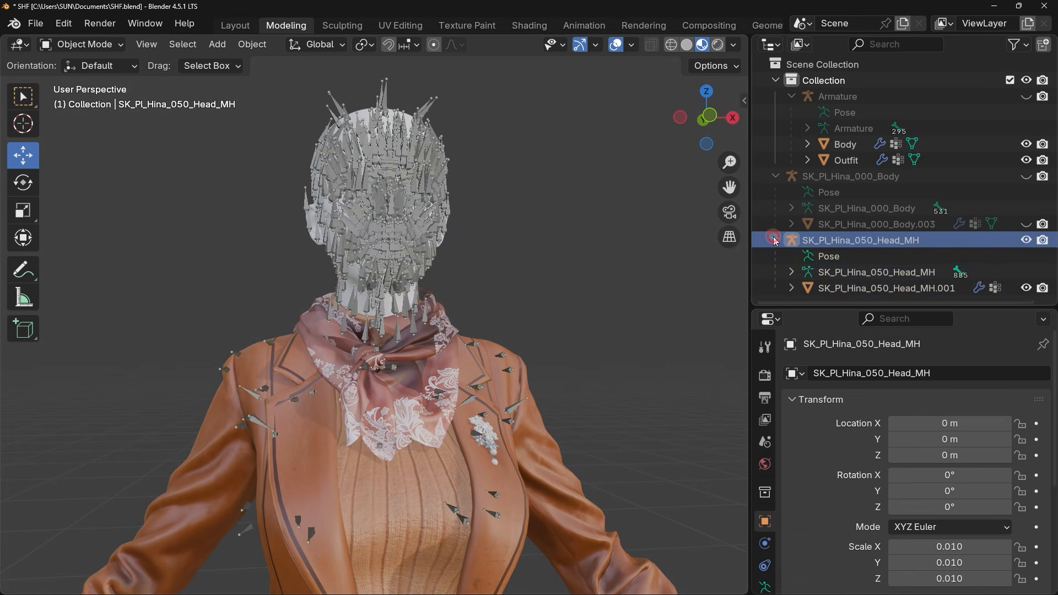
click(868, 289)
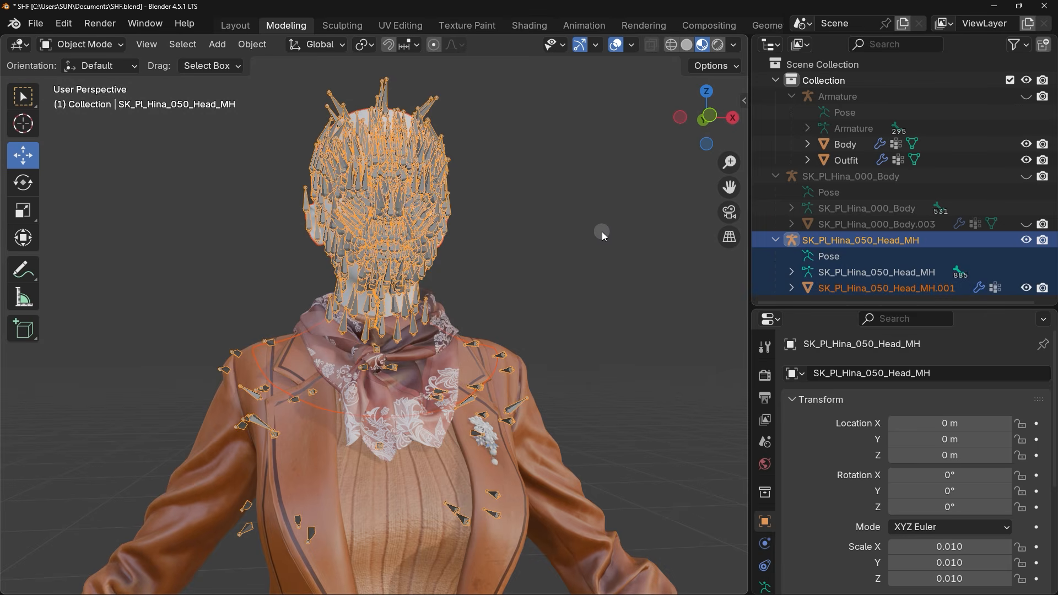
key(Delete)
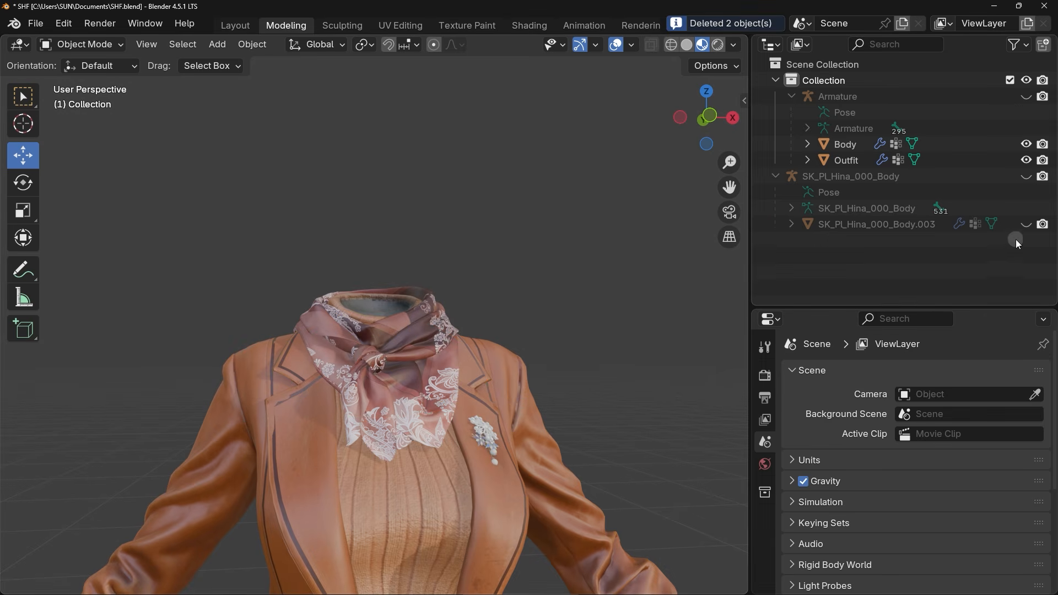
Show the original SK_Pl_Hina_000_Body.003 mesh alongside the custom outfit and body
click(1027, 224)
scroll(431, 418, down, 4)
shift+middle_drag(383, 481, 386, 423)
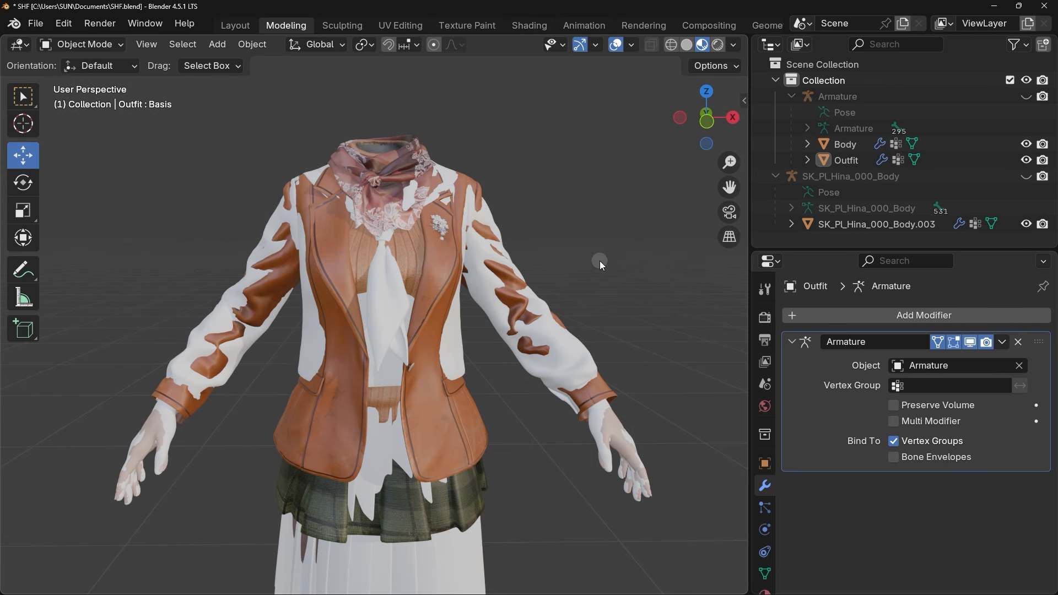
Examine the SK_Pl_Hina_000_Body armature against the outfit, hide it again, and select the Outfit and Body meshes
click(849, 161)
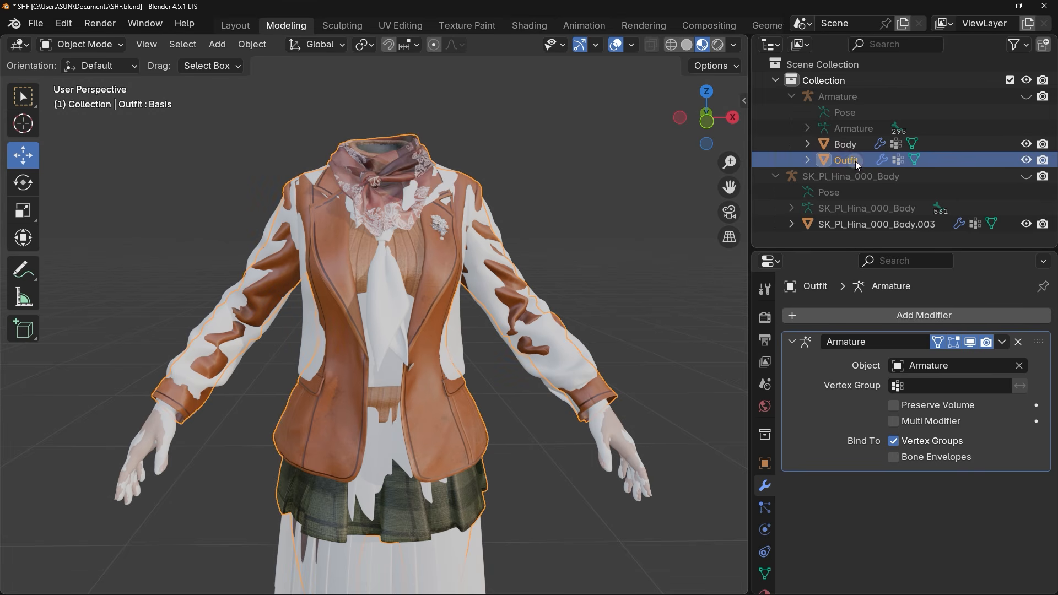
click(1025, 176)
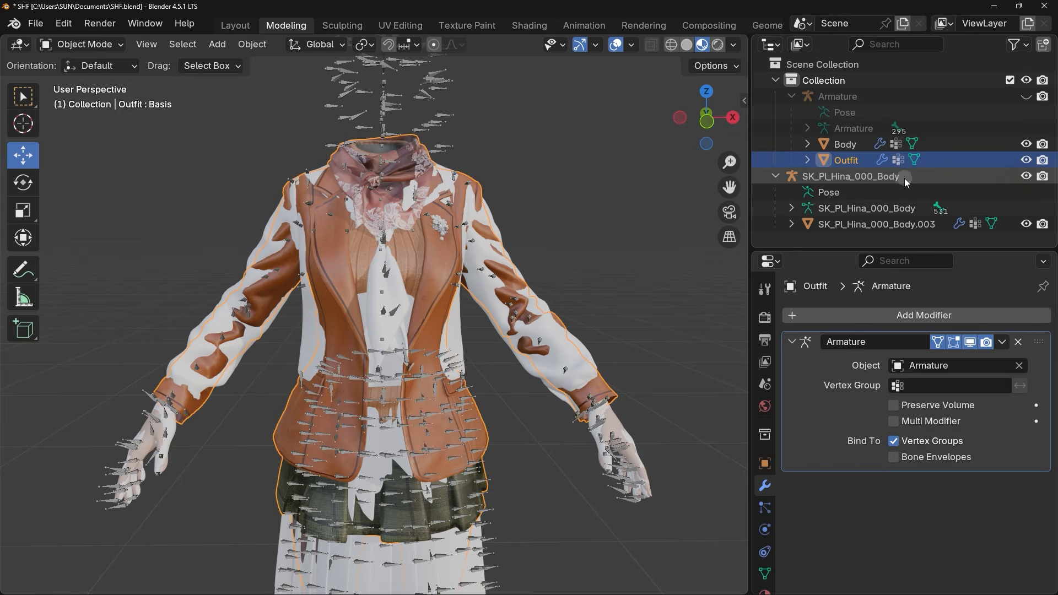
click(905, 177)
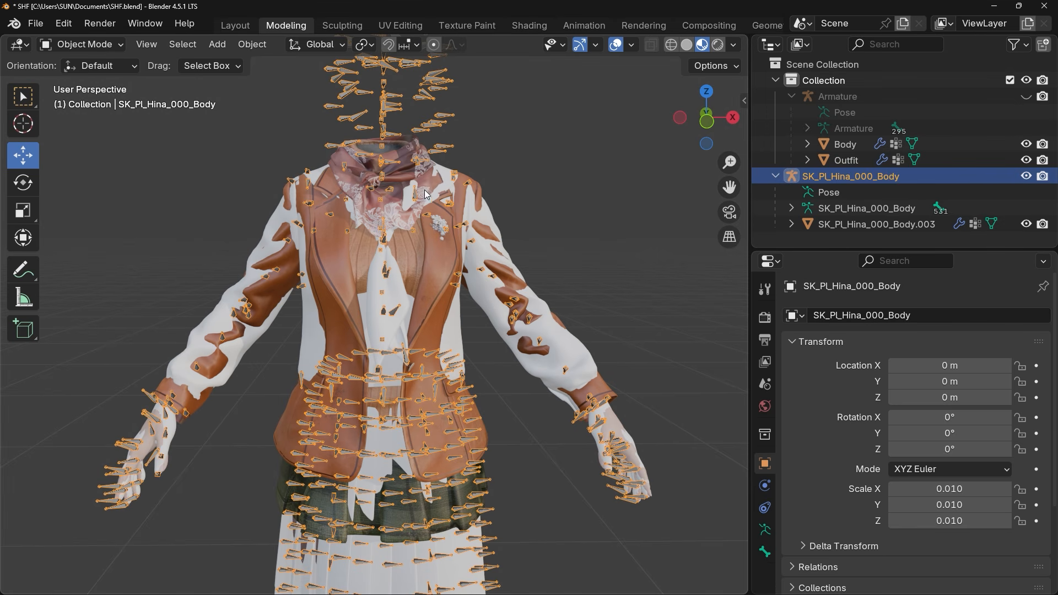
click(1025, 176)
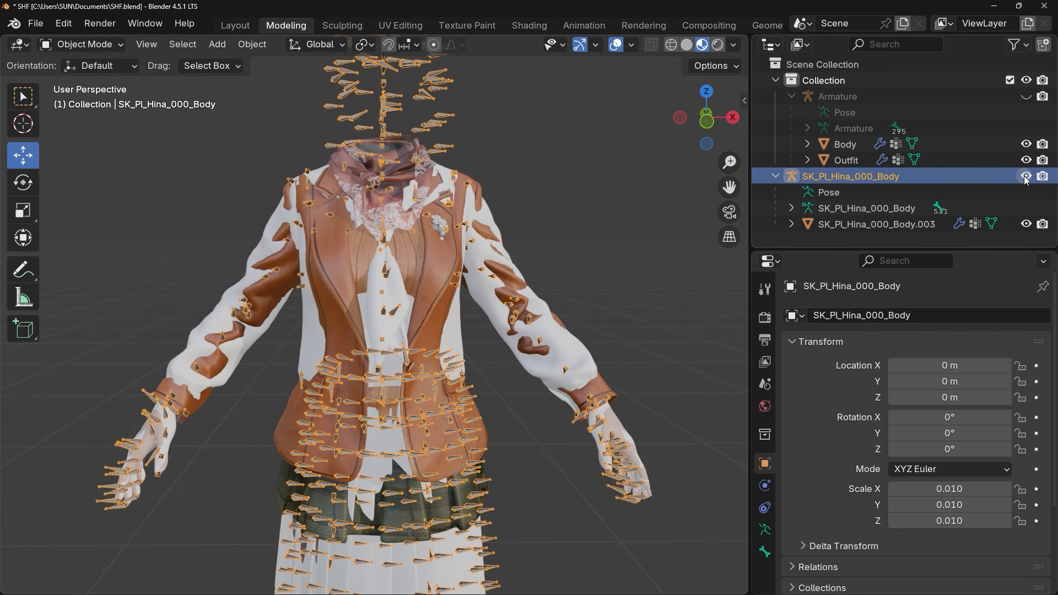
click(843, 161)
ctrl+click(849, 145)
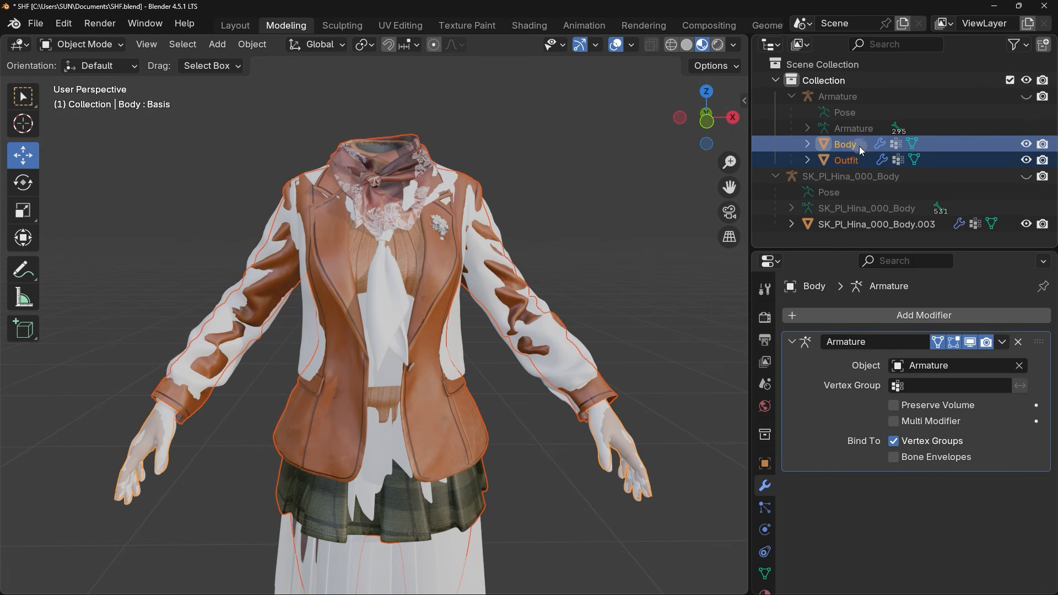
Apply all shape keys on the Body mesh
click(858, 148)
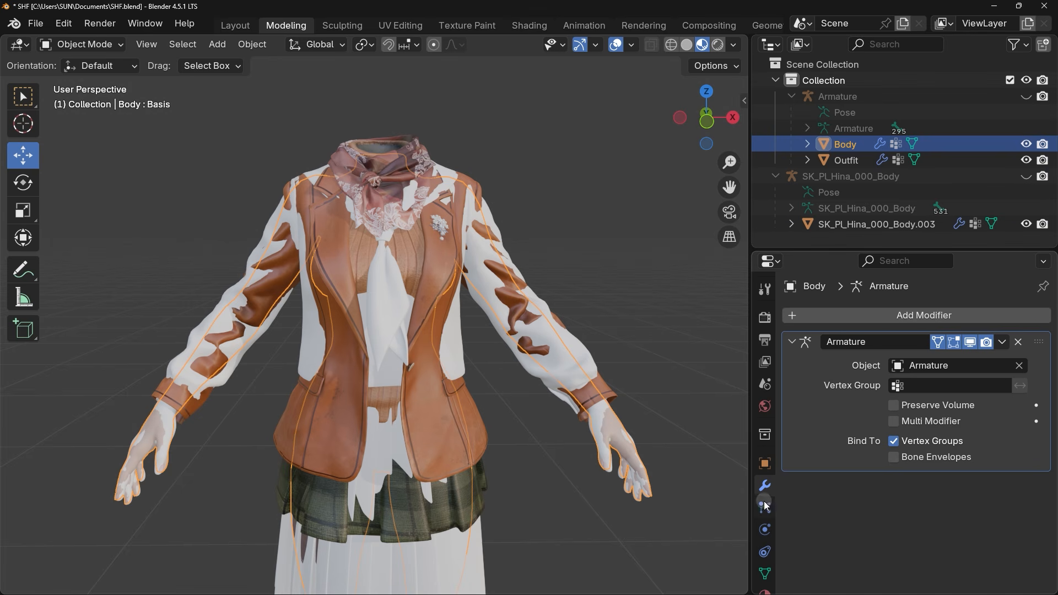
scroll(764, 502, down, 1)
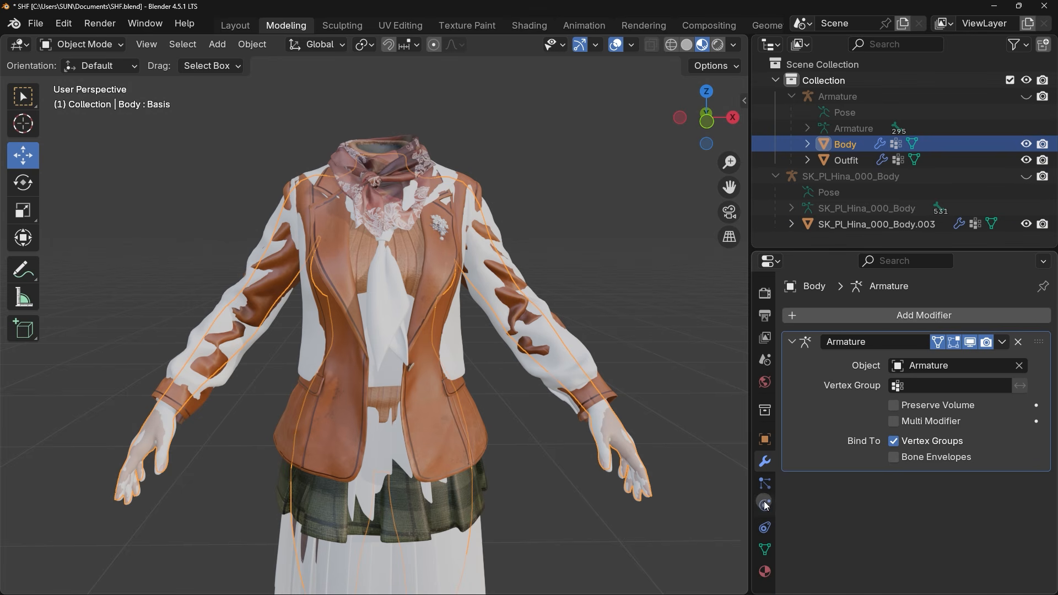
click(766, 551)
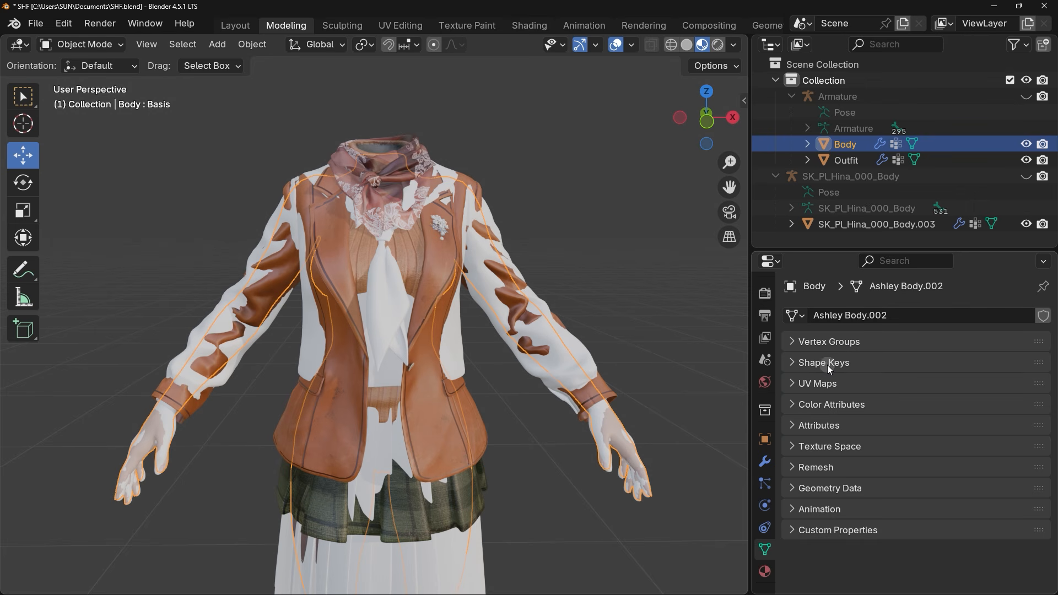
click(802, 363)
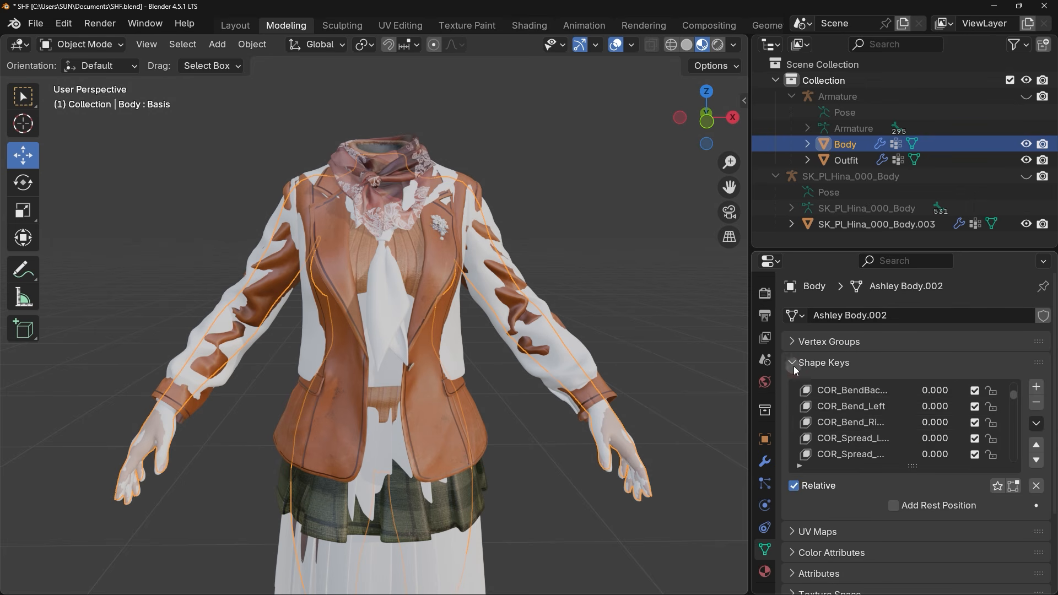
click(1036, 423)
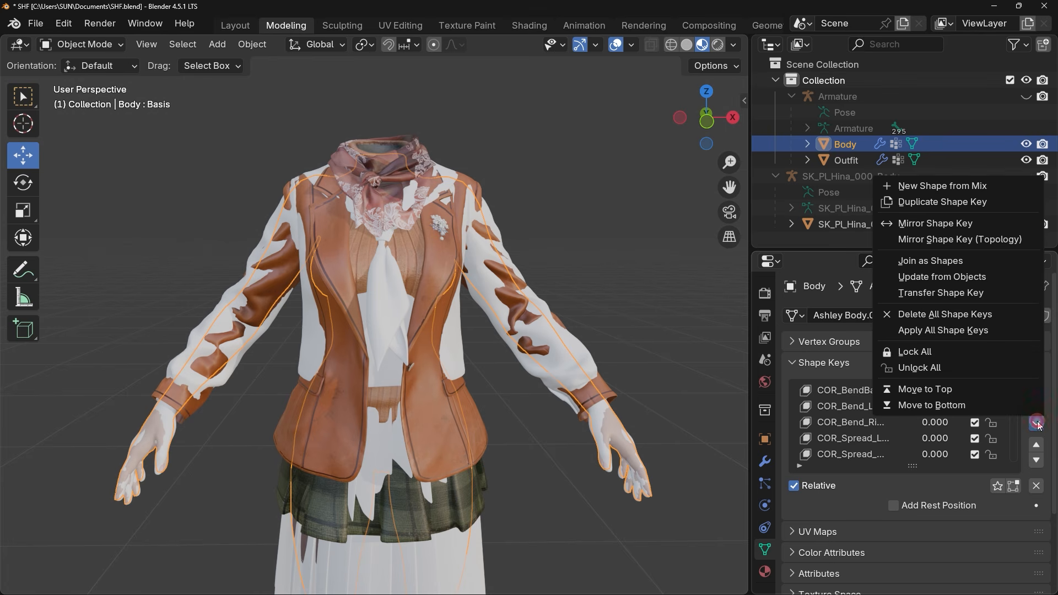
click(930, 332)
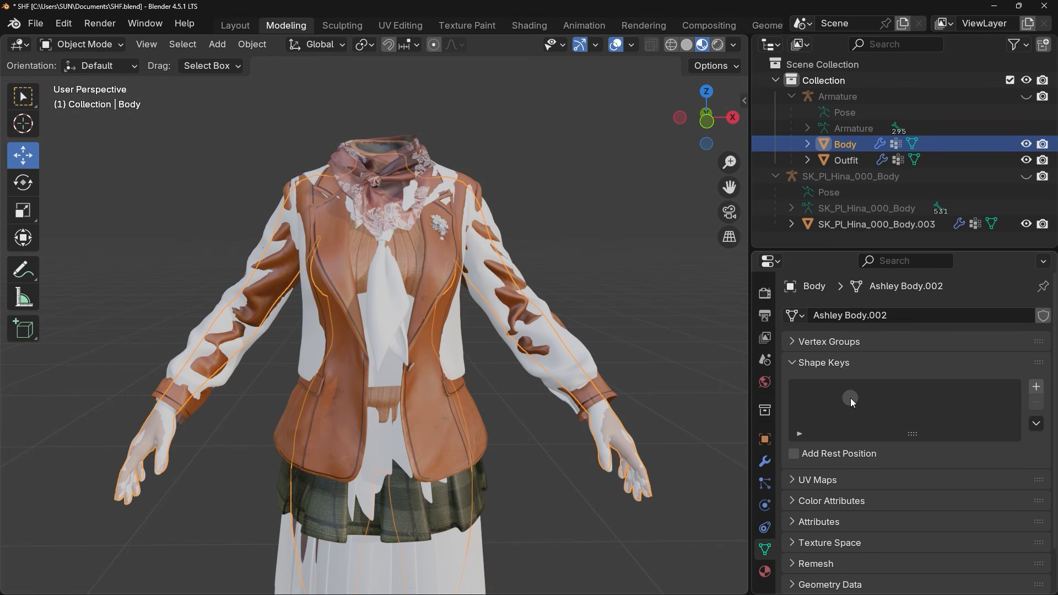
Apply the Armature modifier on the Body mesh
click(765, 462)
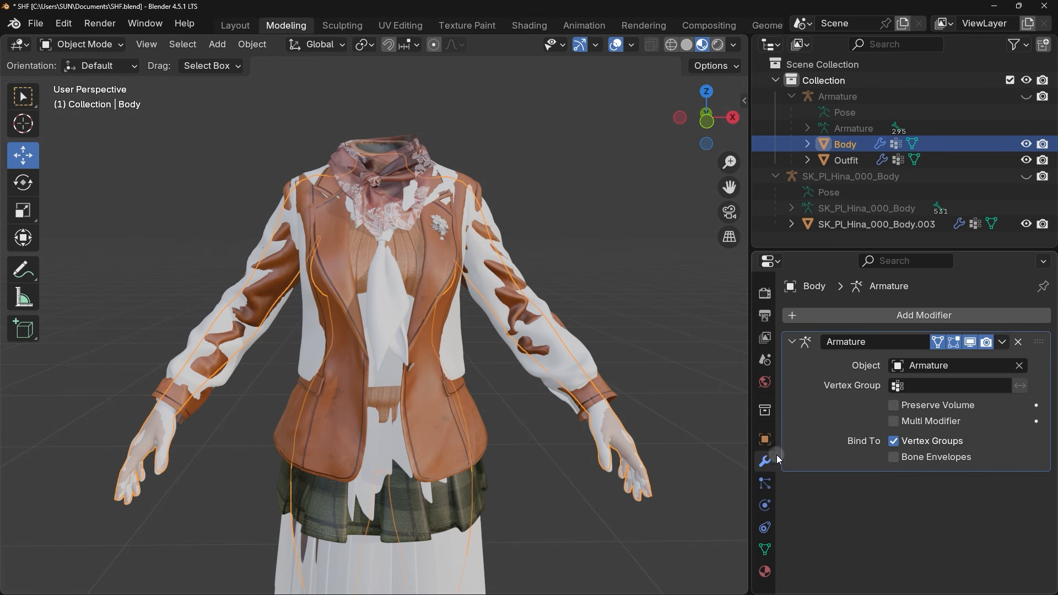
click(1004, 340)
click(1004, 341)
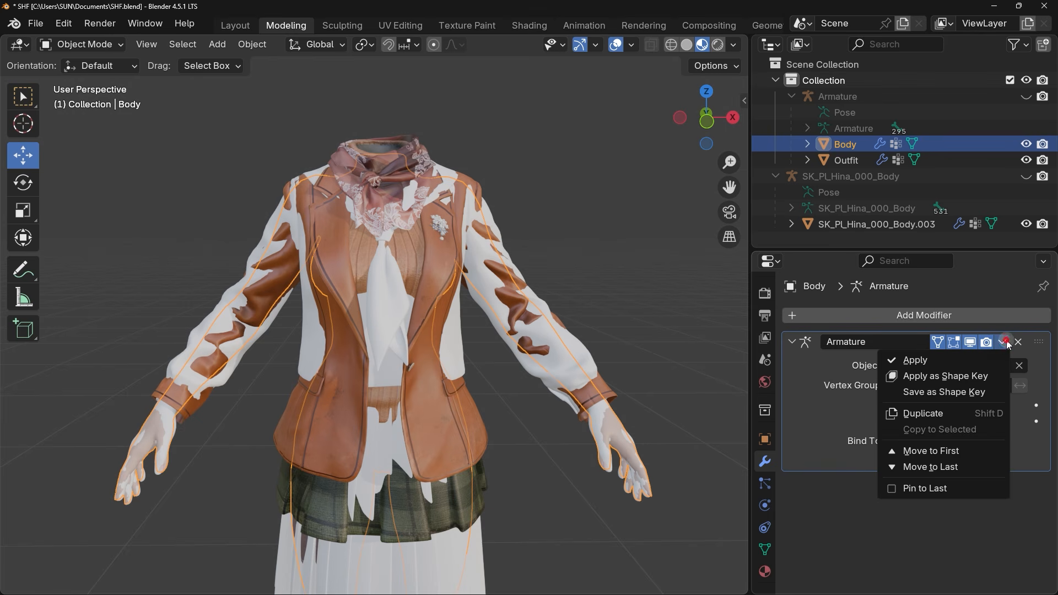
click(920, 359)
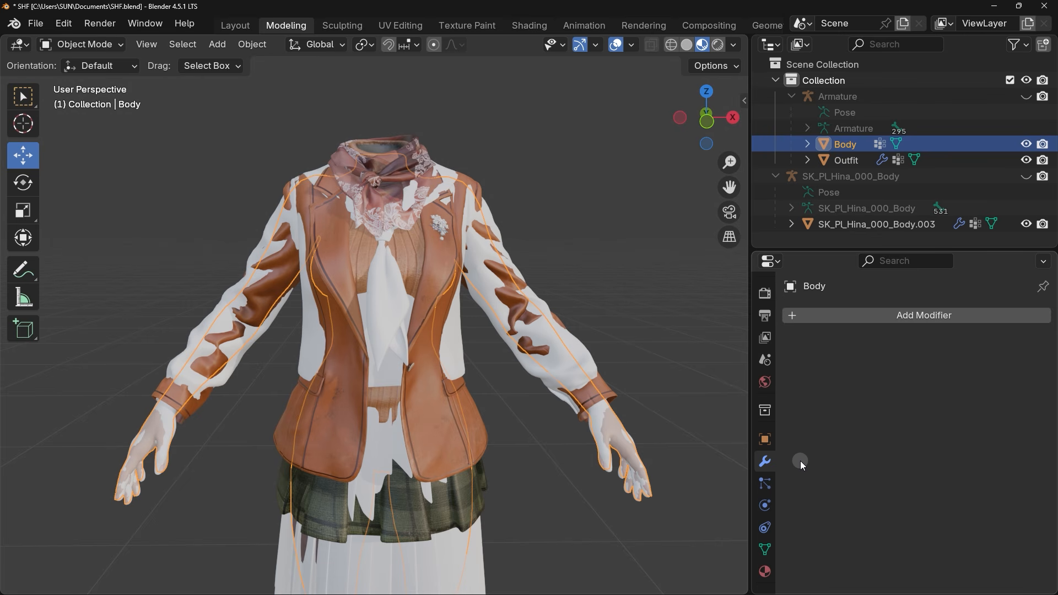
Delete all vertex groups from the Body mesh
click(766, 550)
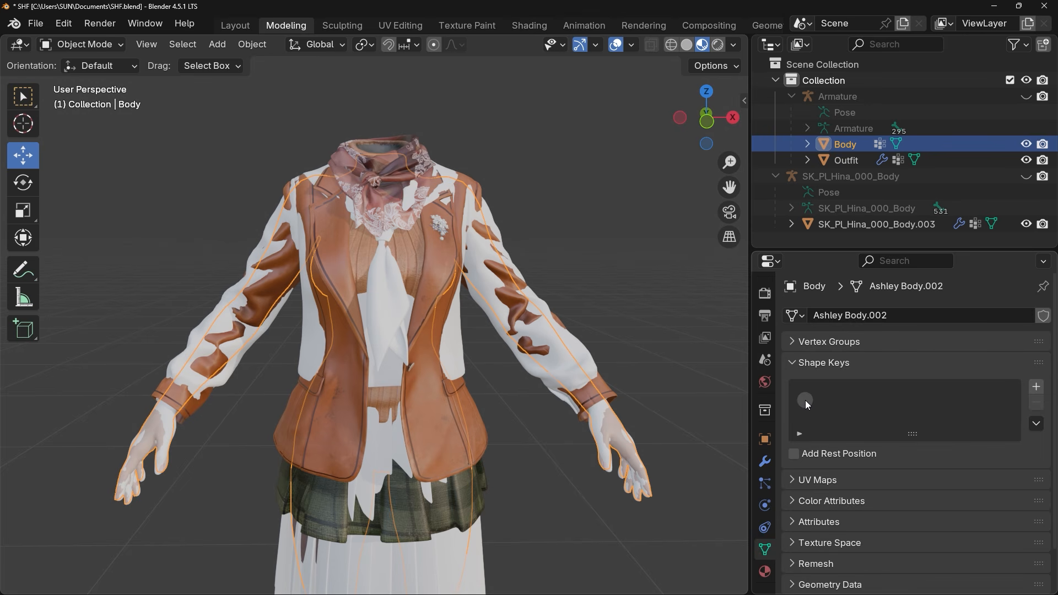
click(829, 342)
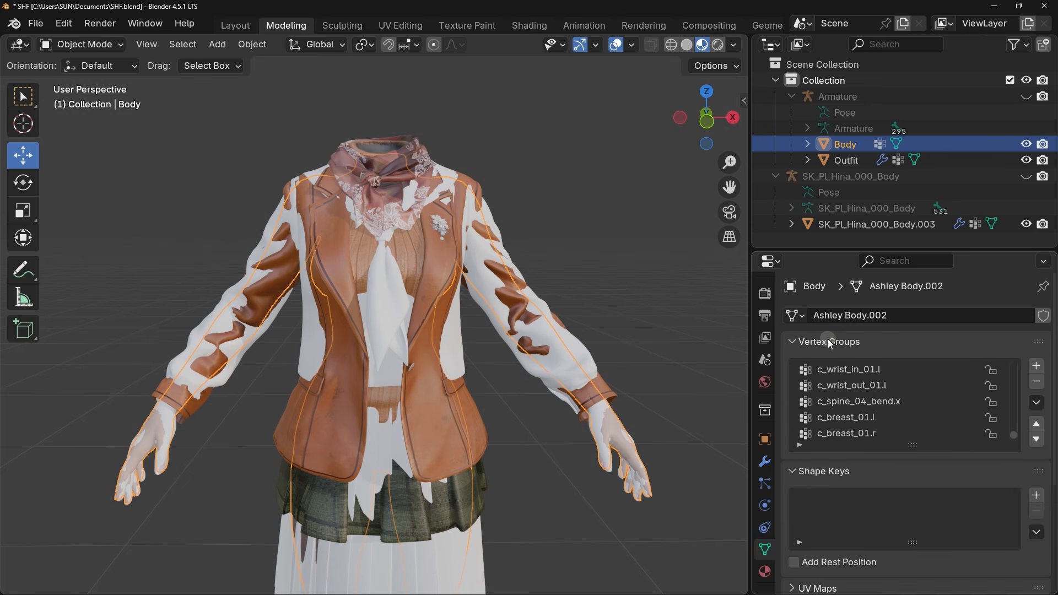
click(1036, 402)
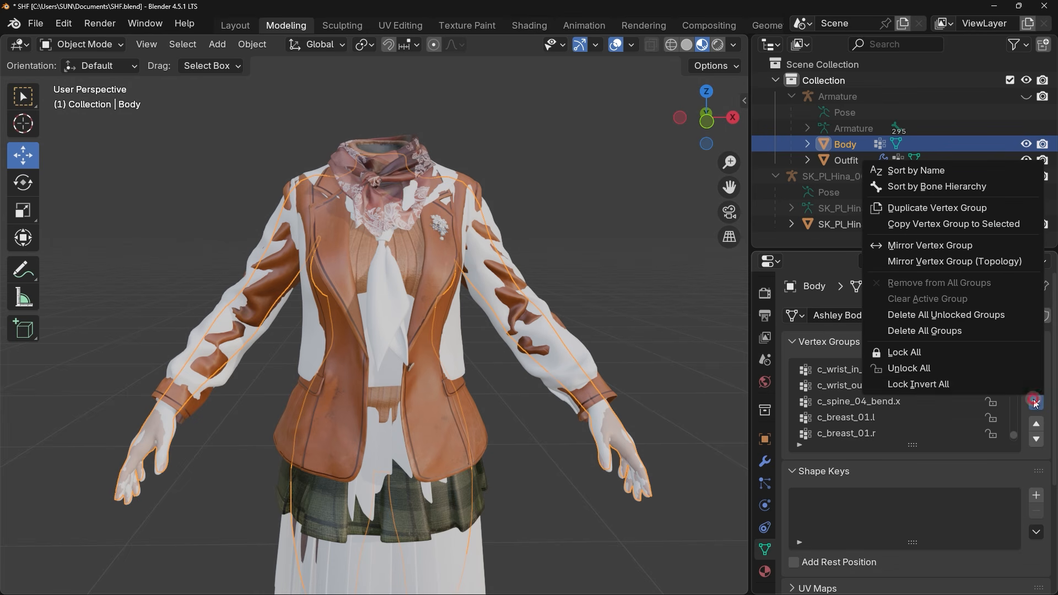
click(924, 330)
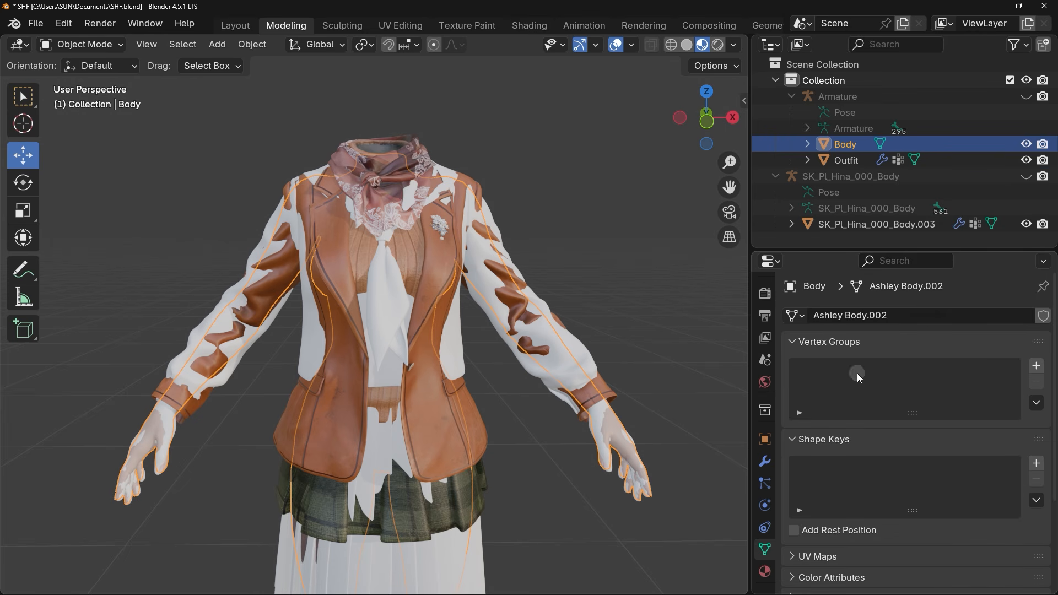
Select the Outfit mesh and apply all of its shape keys
click(847, 161)
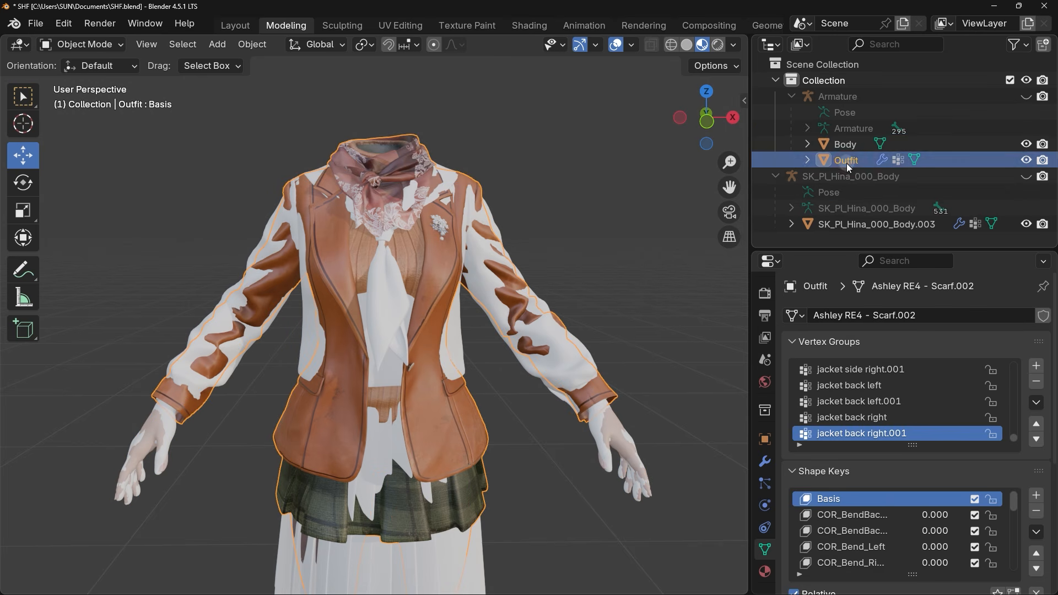
click(1036, 532)
click(952, 438)
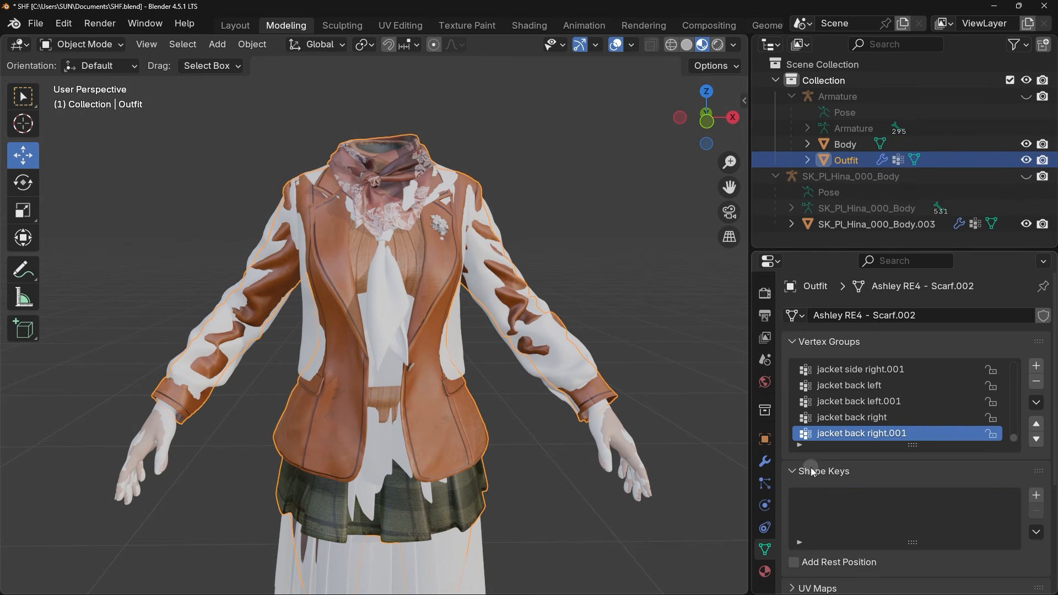
Apply the Armature modifier on the Outfit mesh
click(765, 462)
click(1002, 342)
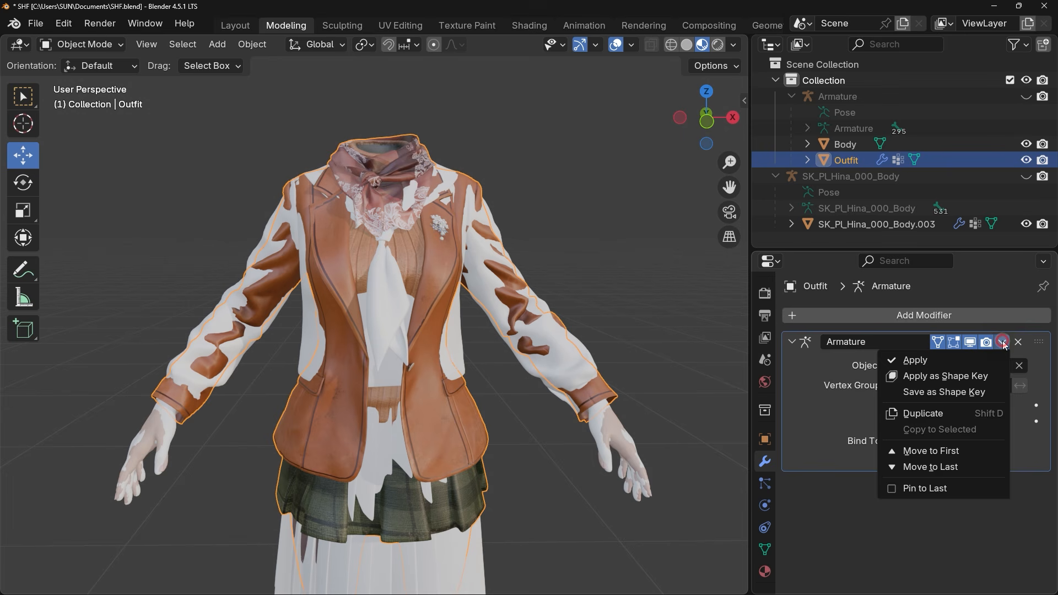
click(964, 359)
Delete all vertex groups from the Outfit mesh
click(766, 549)
click(1036, 402)
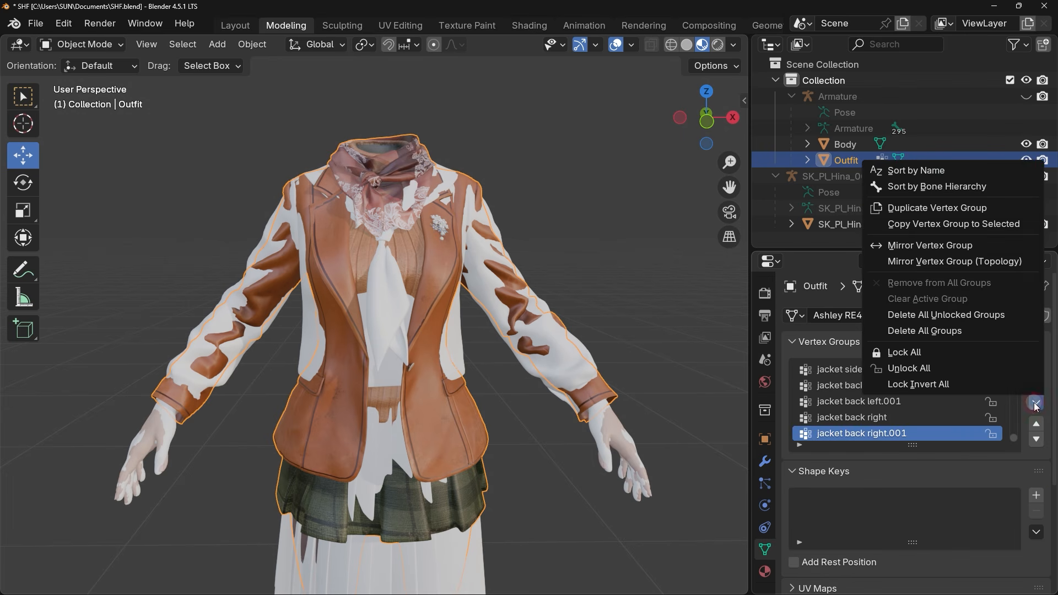
click(937, 330)
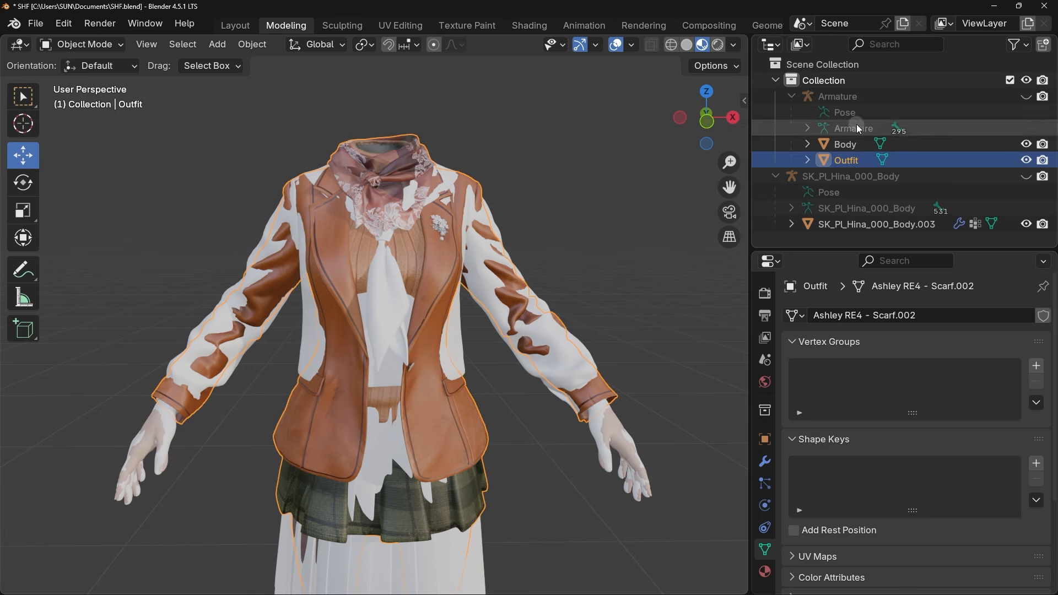
Unhide the custom model's old Armature, apply all its transforms, and delete it
click(857, 97)
click(1026, 97)
click(915, 97)
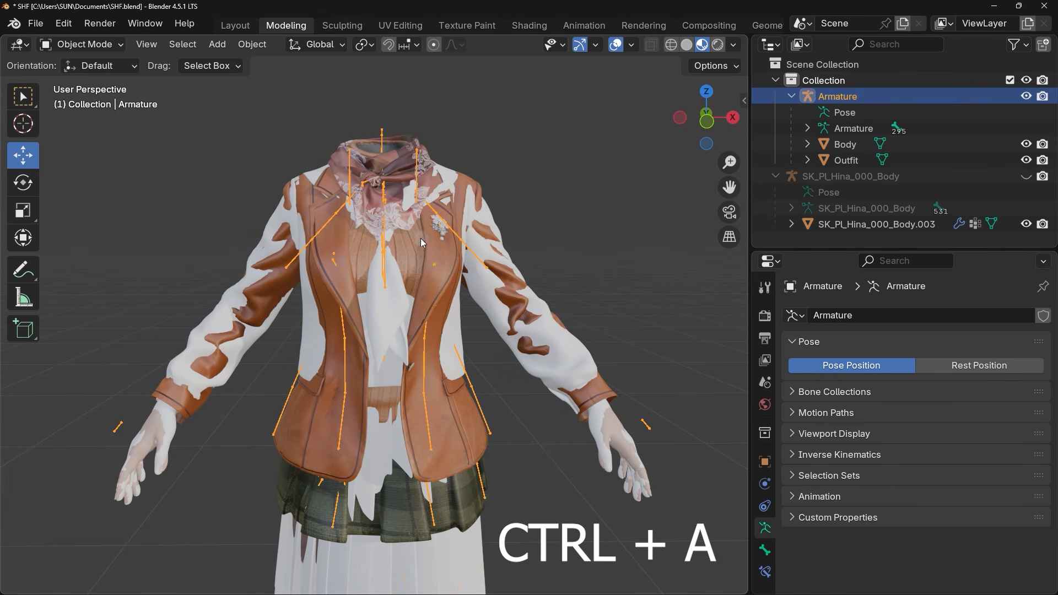
key(ctrl+a)
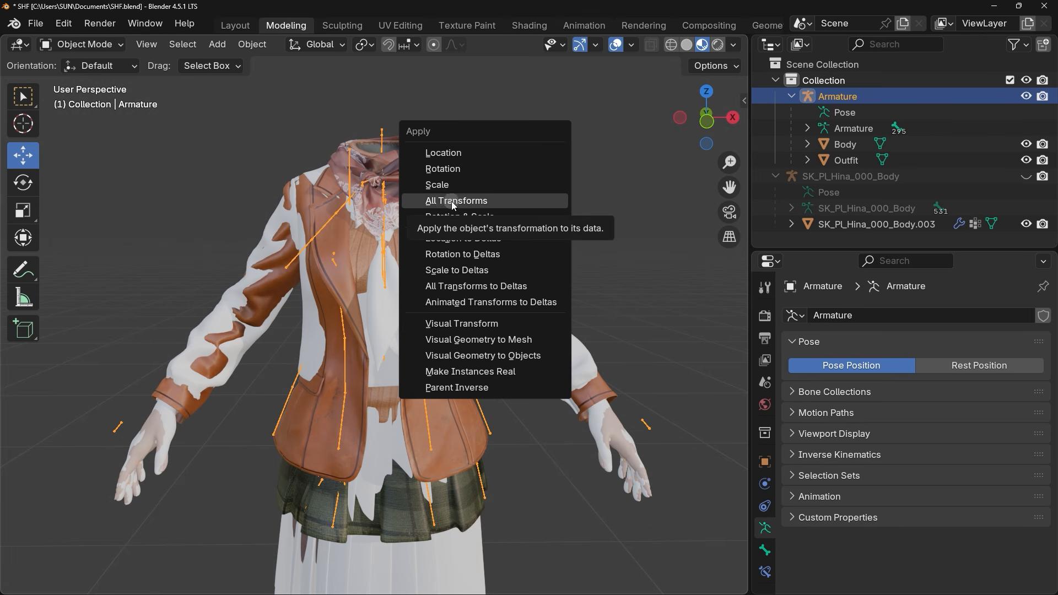
click(492, 200)
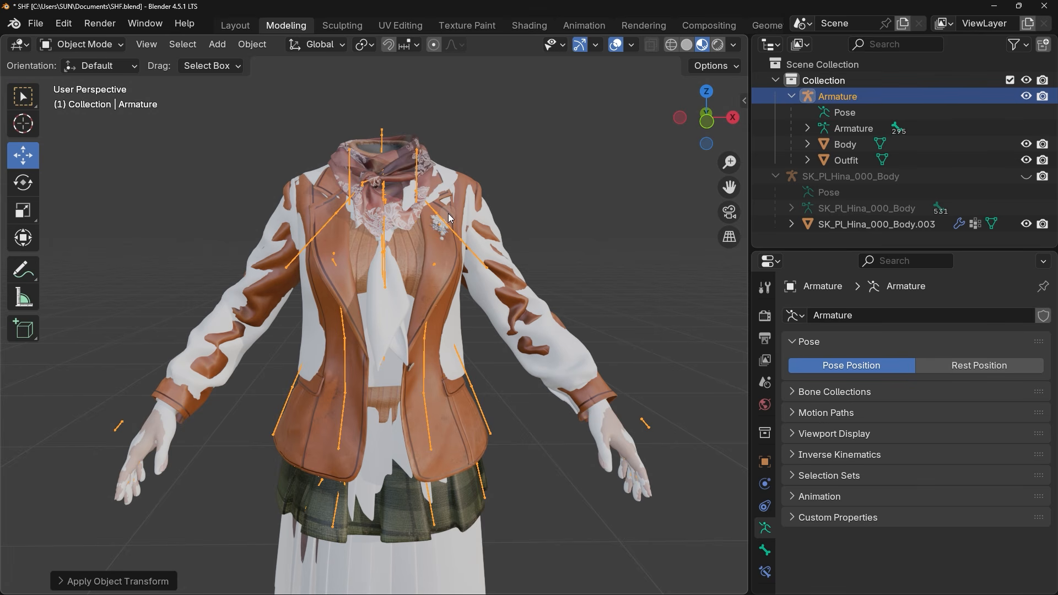
key(Delete)
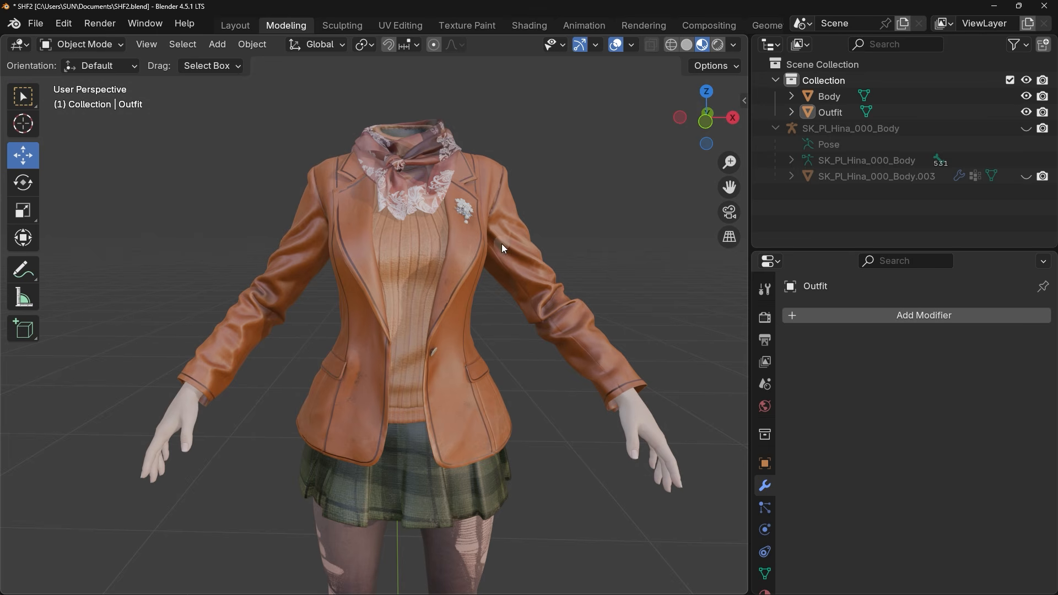
Merge all vertices of the Outfit mesh by distance, using a merge distance of 0.00001 m
click(468, 246)
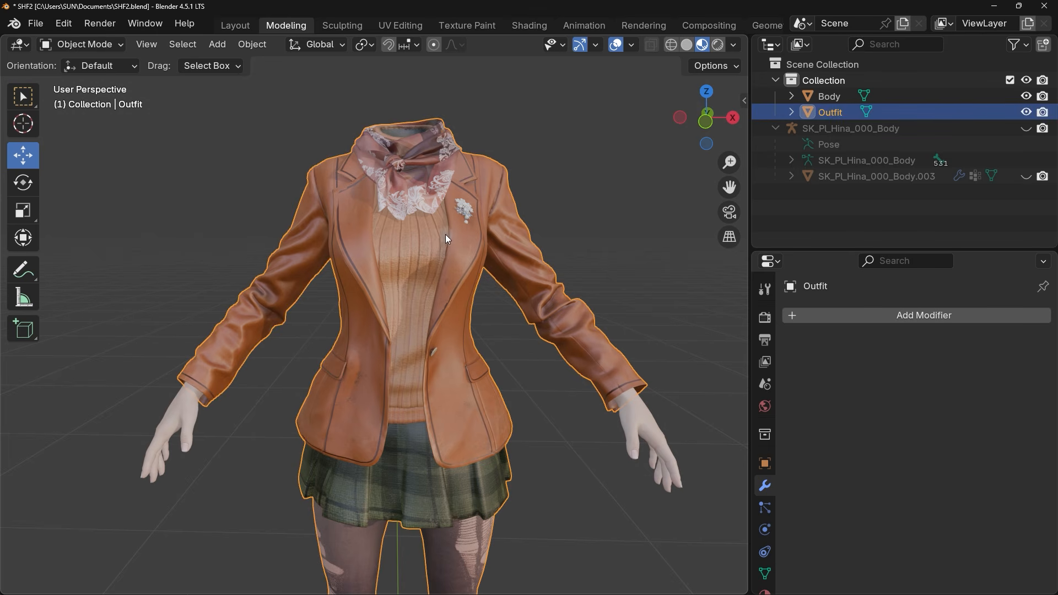
click(104, 44)
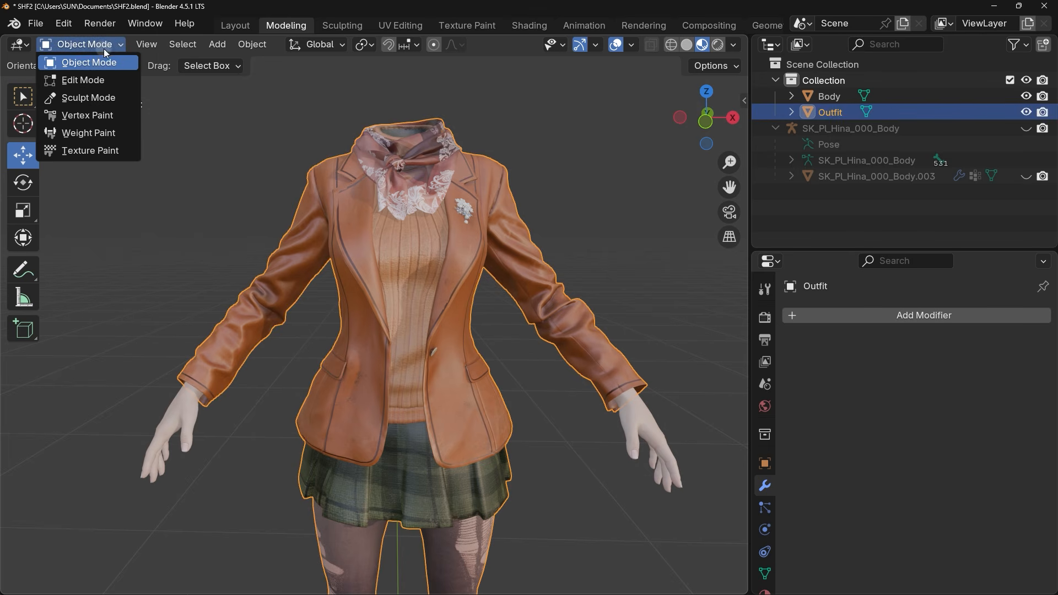
click(84, 81)
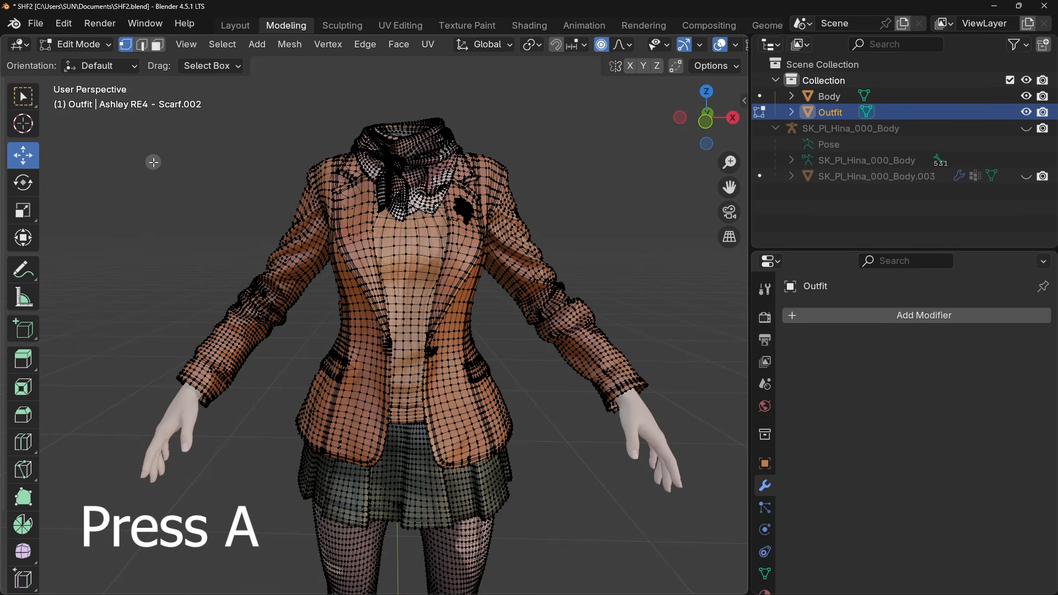
key(a)
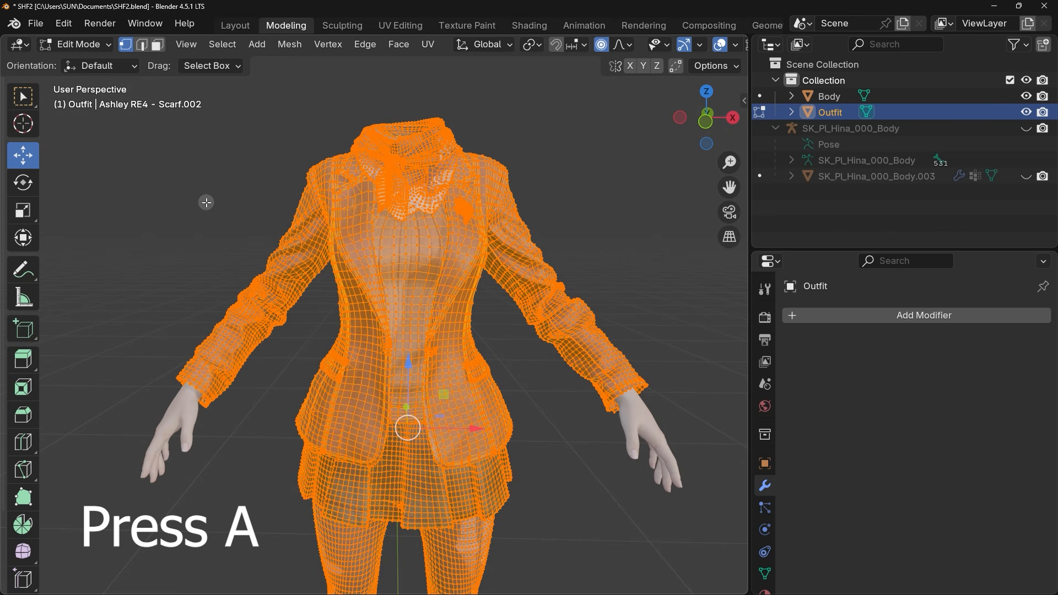
key(m)
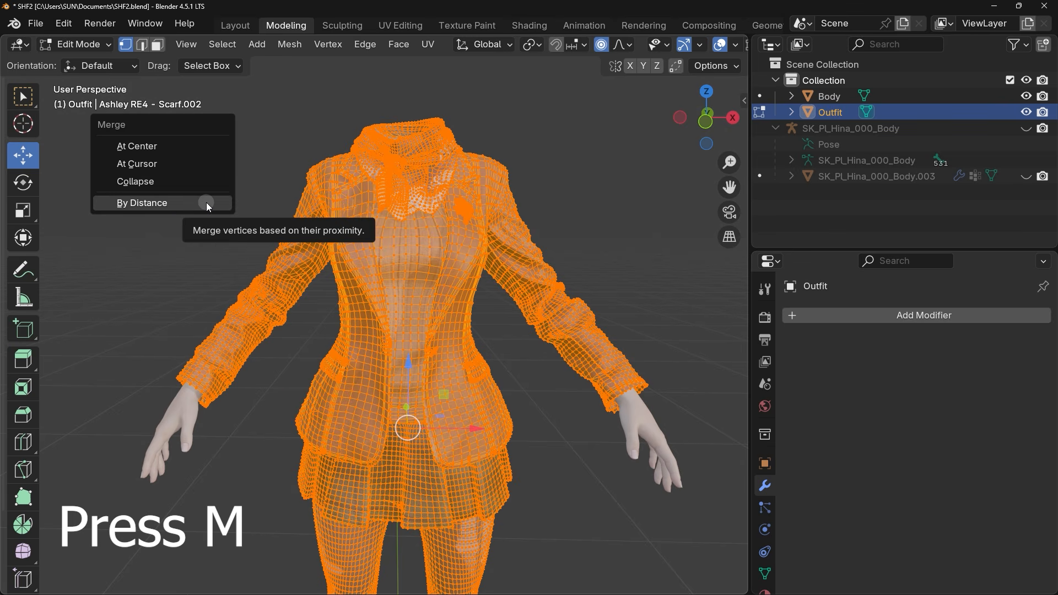
click(152, 203)
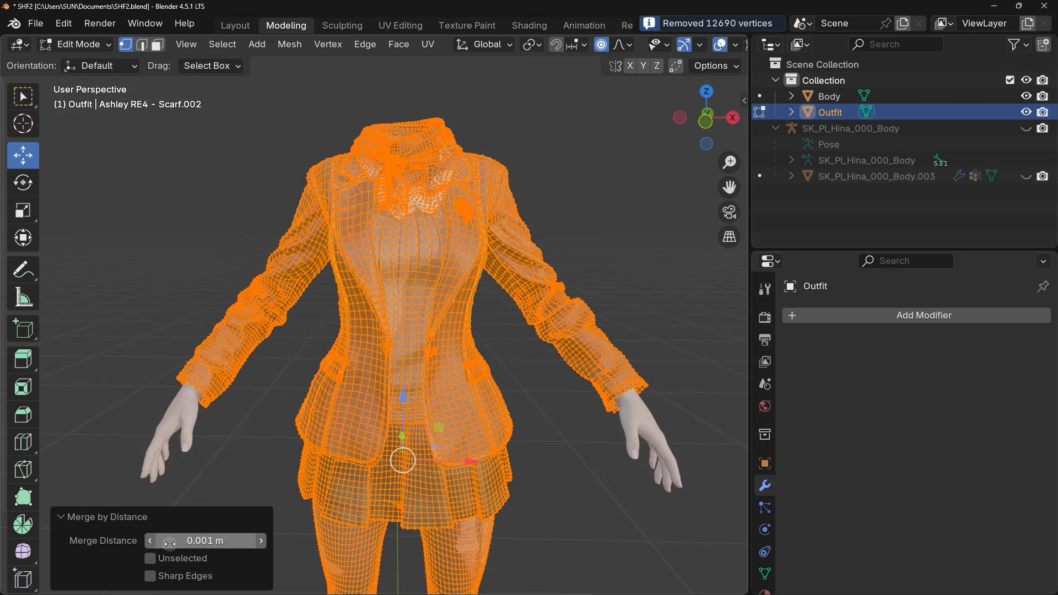
click(210, 542)
click(172, 541)
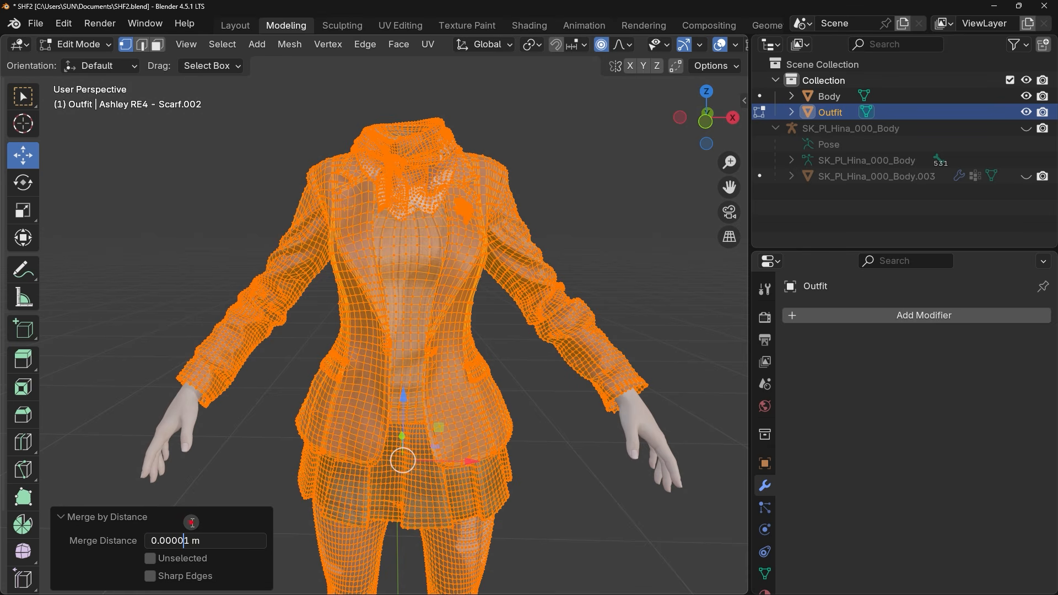
text(0)
key(Return)
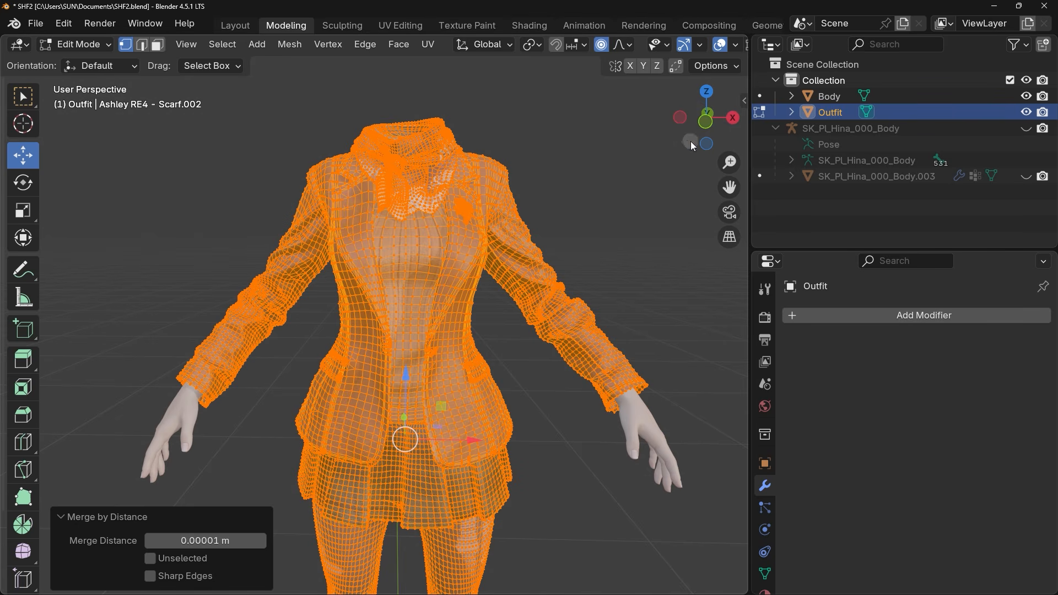
Switch editing to the Body mesh and merge all of its vertices by distance
click(761, 97)
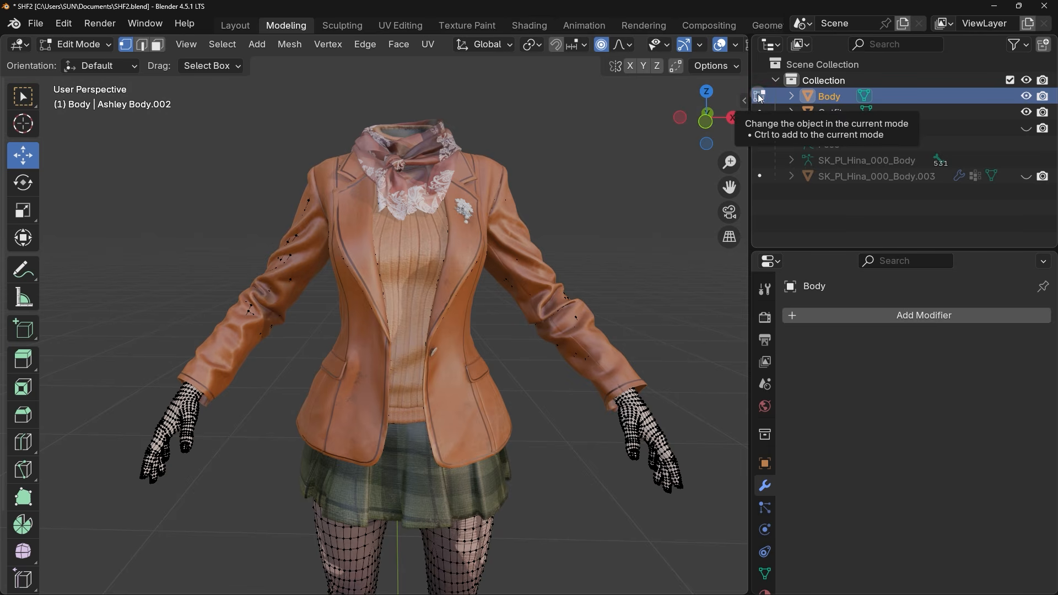
key(a)
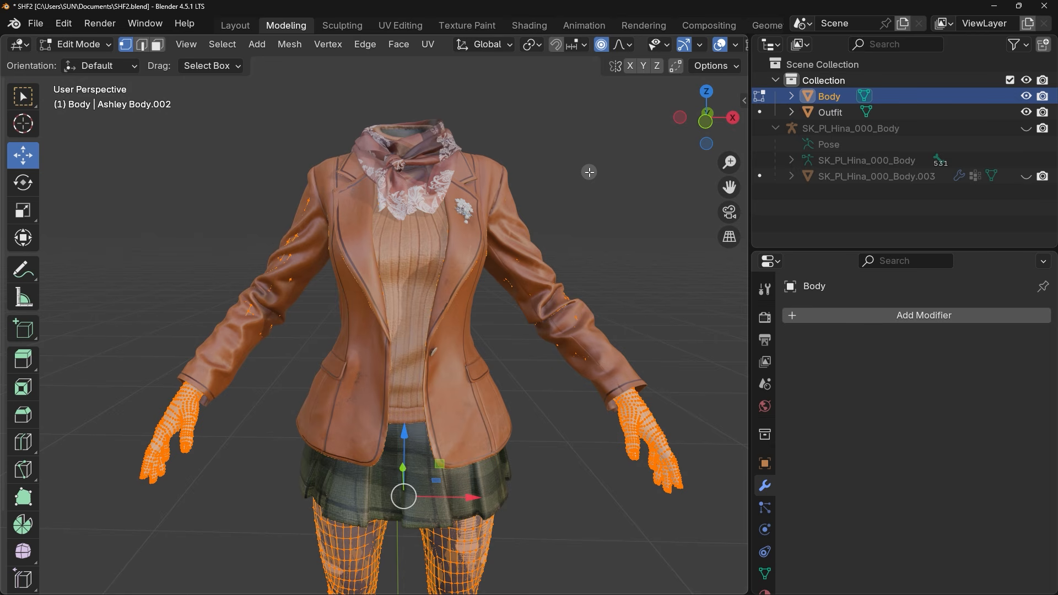
key(m)
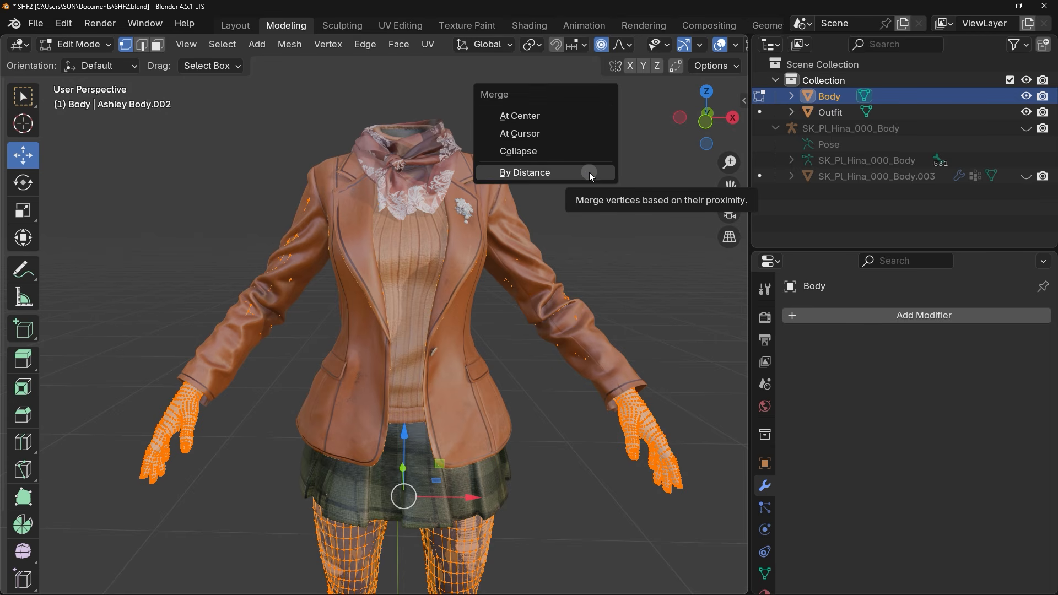
click(528, 172)
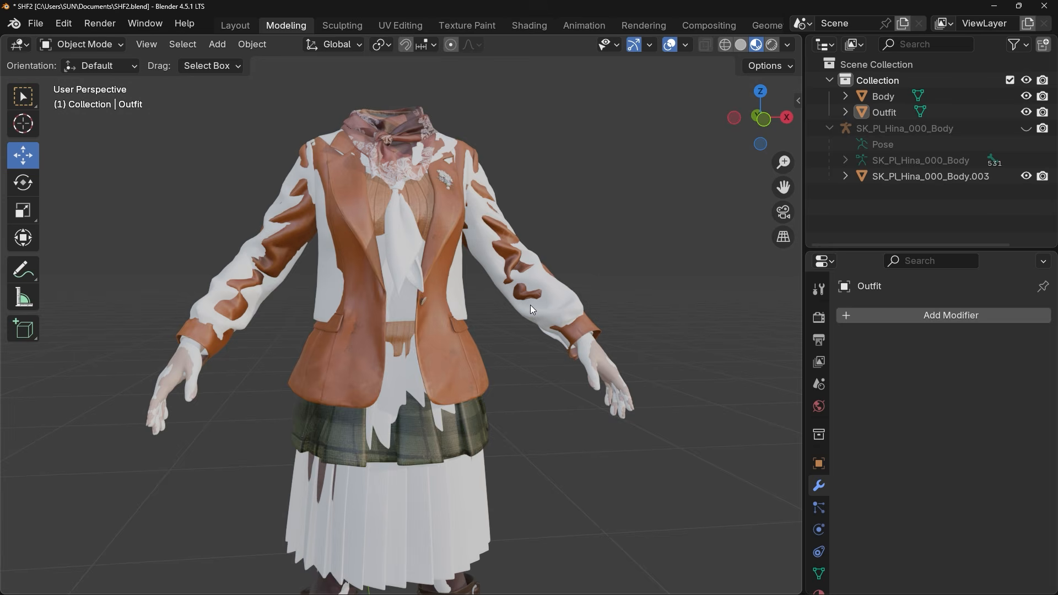
Select Hinako's original mesh SK_Pl_Hina_000_Body.003 at the skirt and enter Edit Mode on it
mouse_move(530, 305)
shift+middle_down()
mouse_move(558, 276)
mouse_move(548, 77)
mouse_move(537, 289)
shift+middle_up()
scroll(422, 458, up, 2)
shift+middle_drag(421, 442, 471, 300)
scroll(413, 327, up, 1)
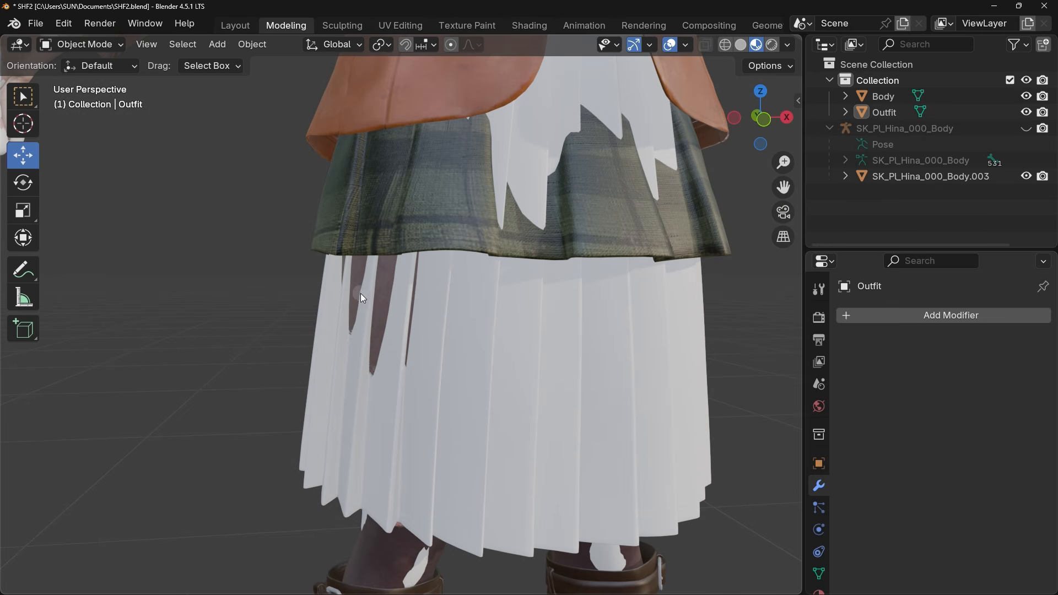
click(452, 319)
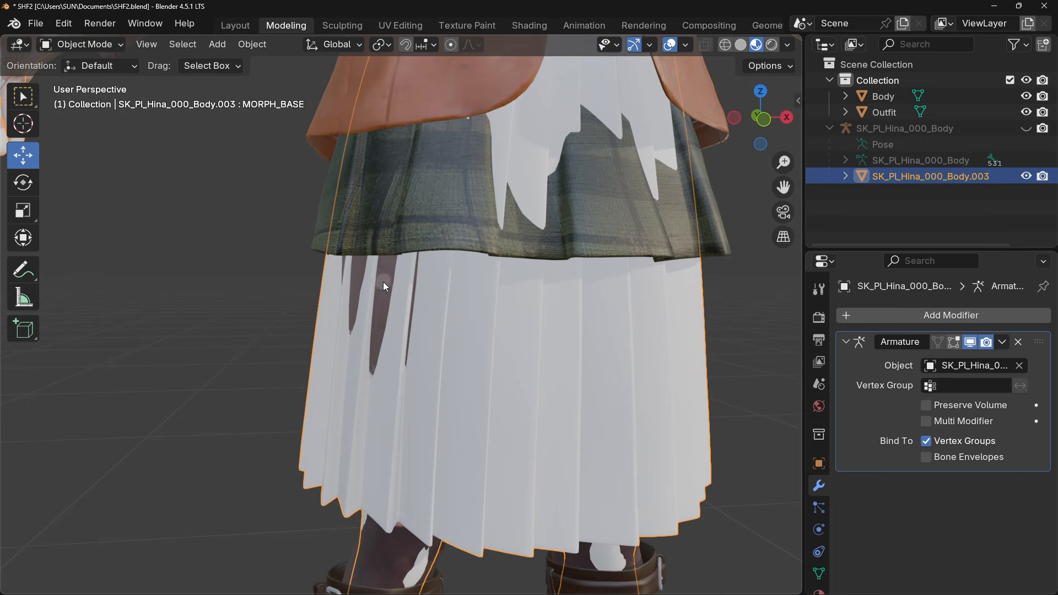
click(97, 45)
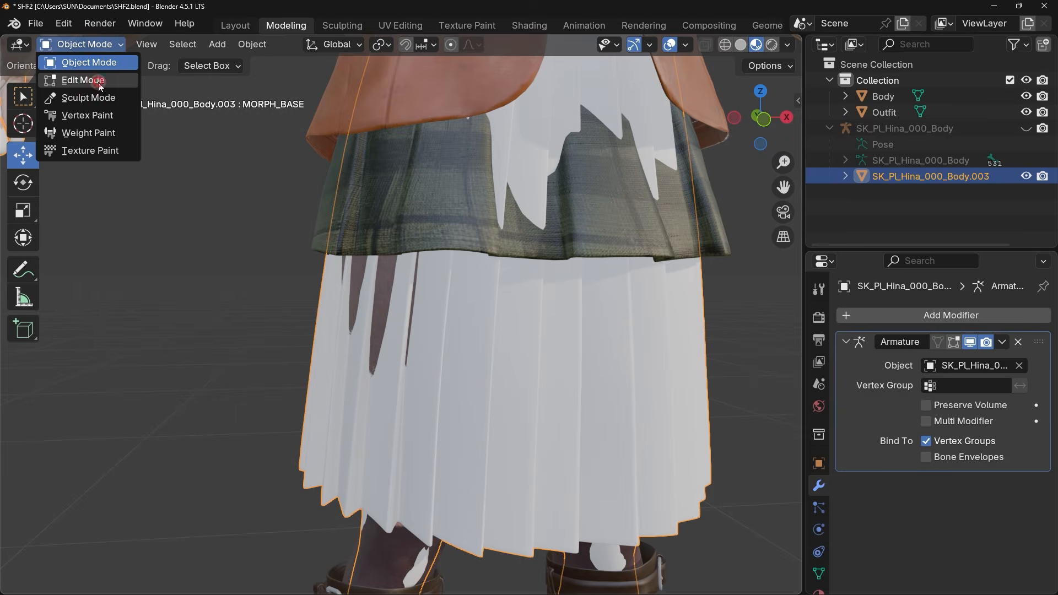
click(98, 80)
Pull the white skirt's vertices outward over the plaid skirt, using Smooth proportional editing with Connected Only
middle_drag(284, 244, 368, 308)
scroll(400, 309, up, 3)
click(451, 259)
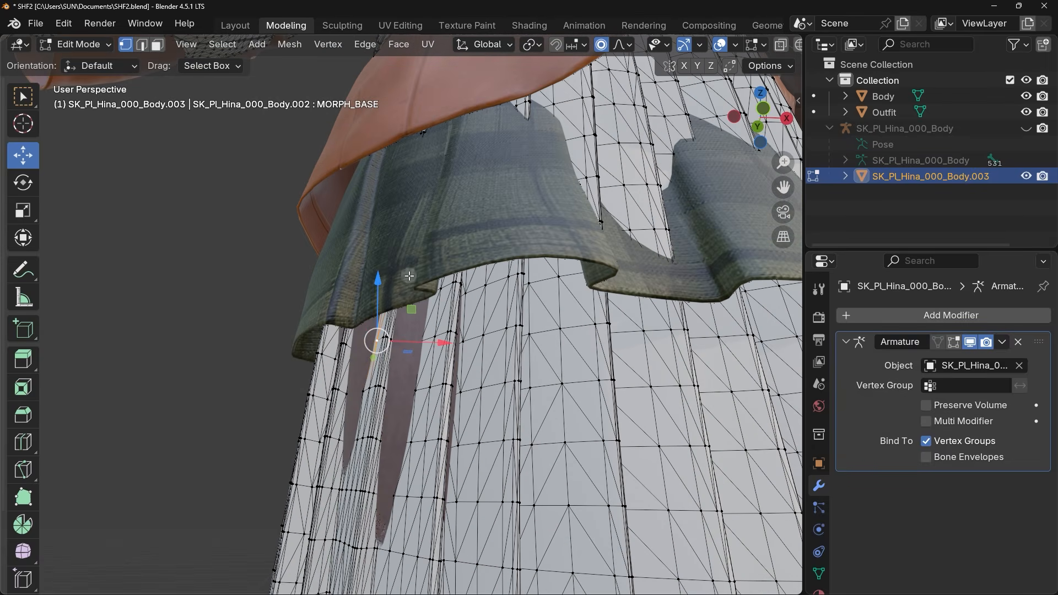
click(602, 45)
click(632, 47)
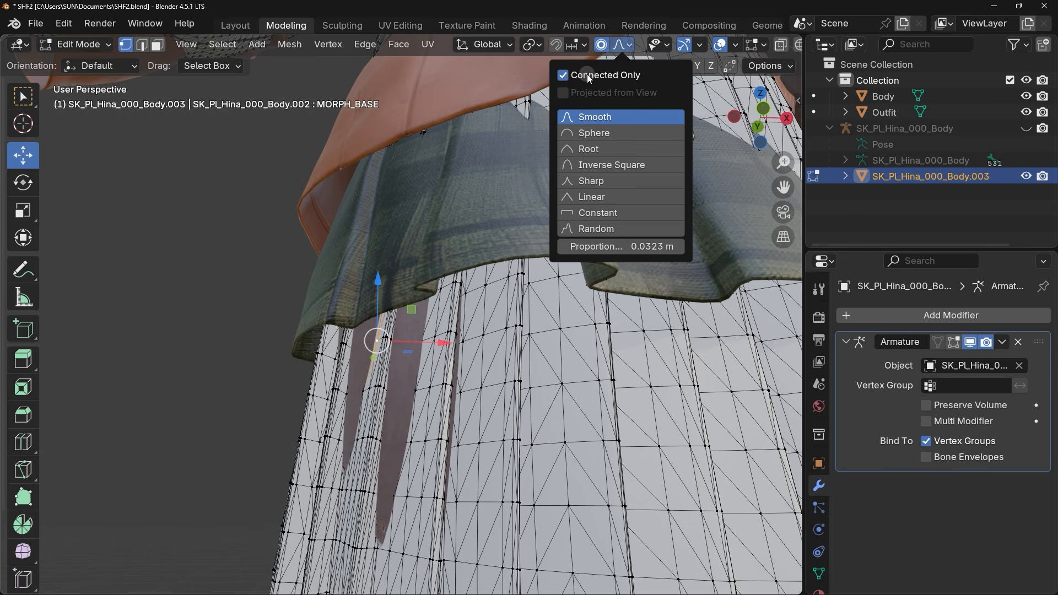
drag(418, 341, 354, 341)
scroll(416, 345, down, 8)
scroll(386, 344, down, 10)
scroll(347, 341, down, 12)
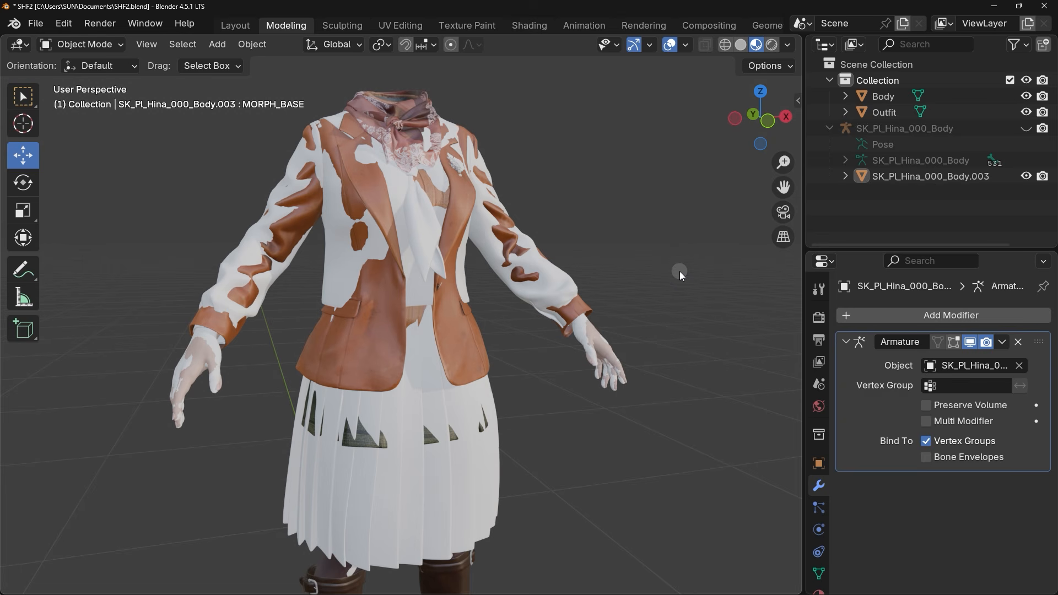
Transfer weights from SK_Pl_Hina_000_Body.003 to the Outfit mesh in Weight Paint mode
click(890, 178)
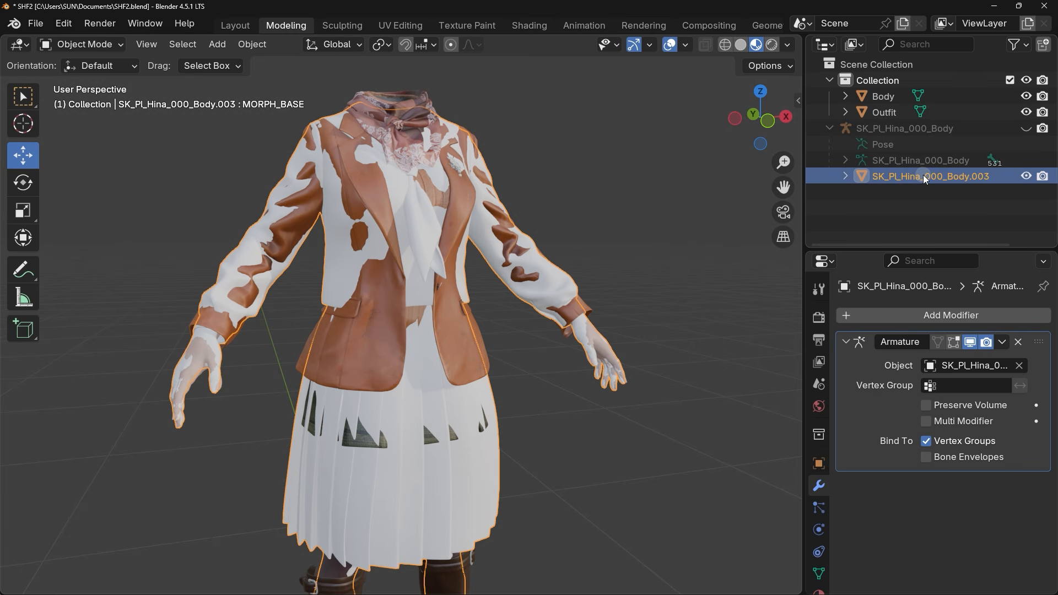
ctrl+click(886, 111)
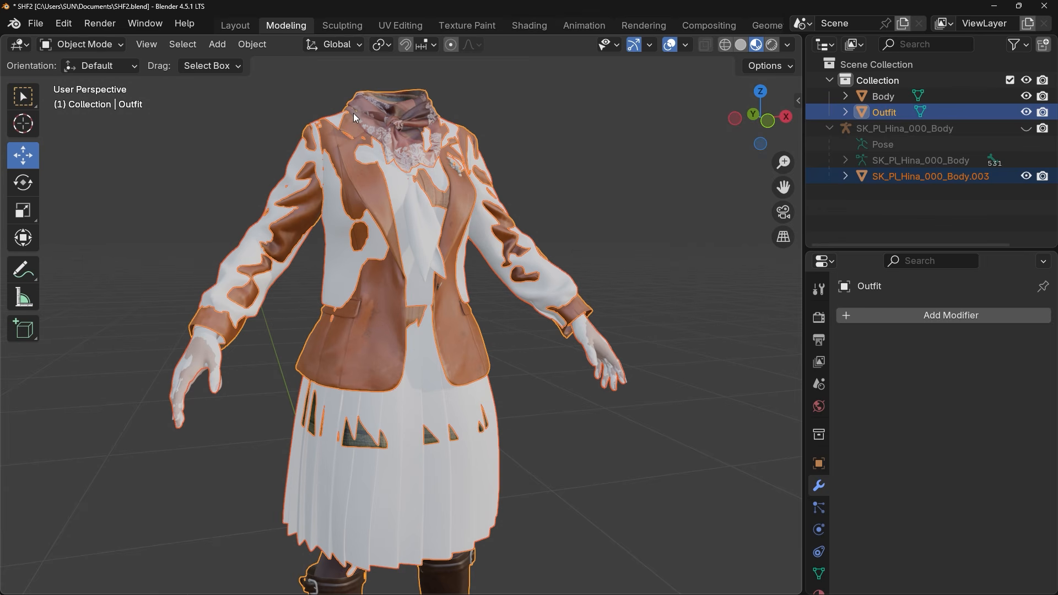
click(77, 46)
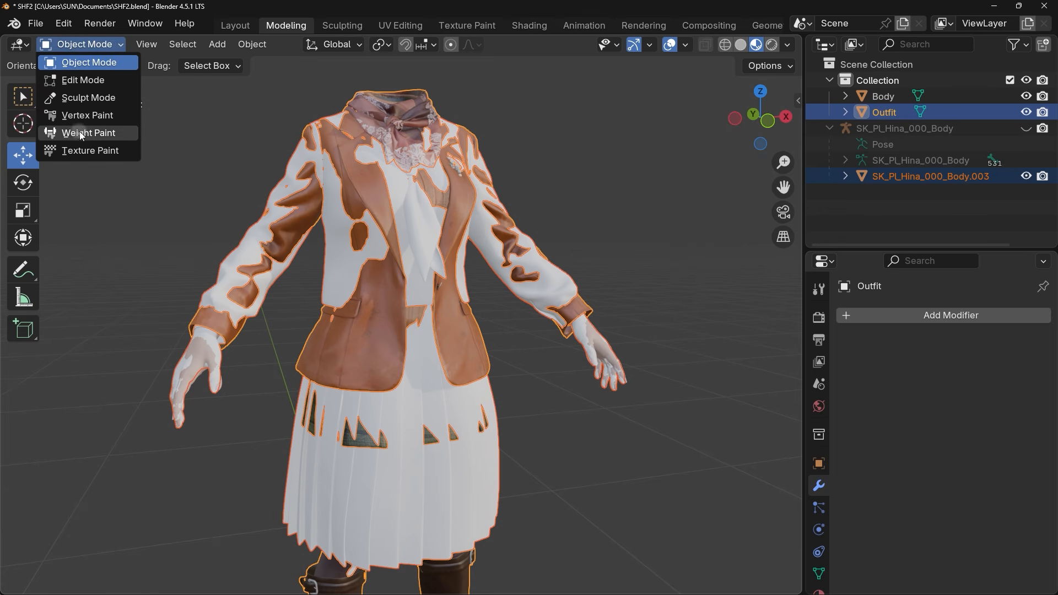
click(120, 134)
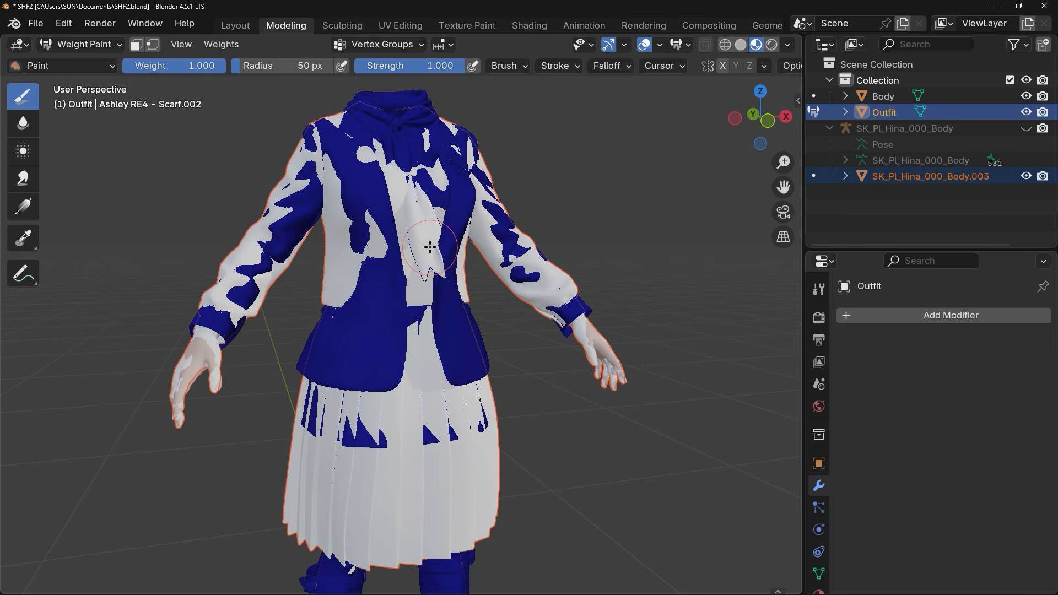
click(221, 46)
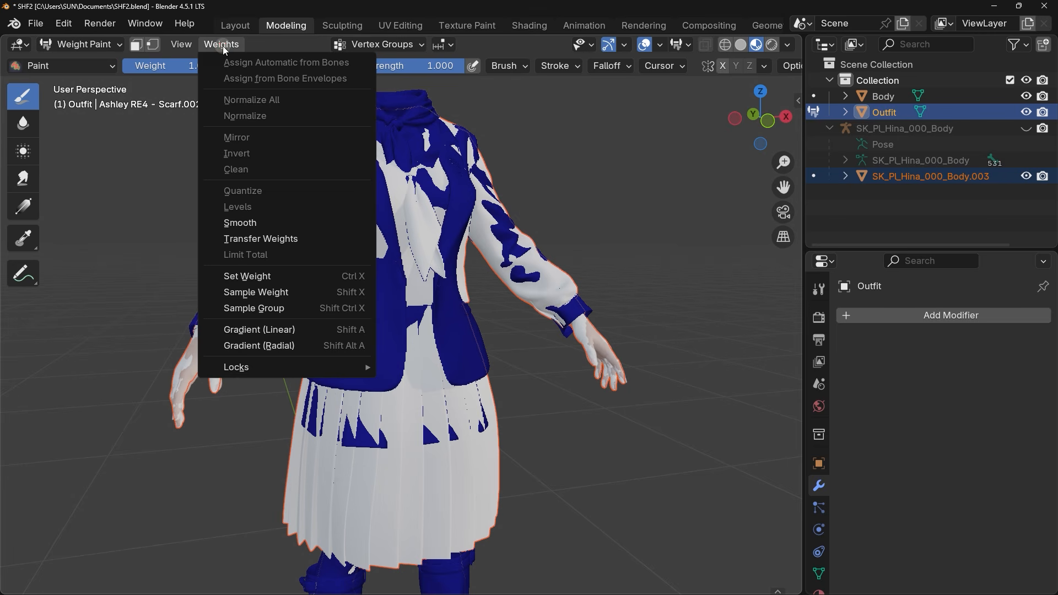
click(252, 239)
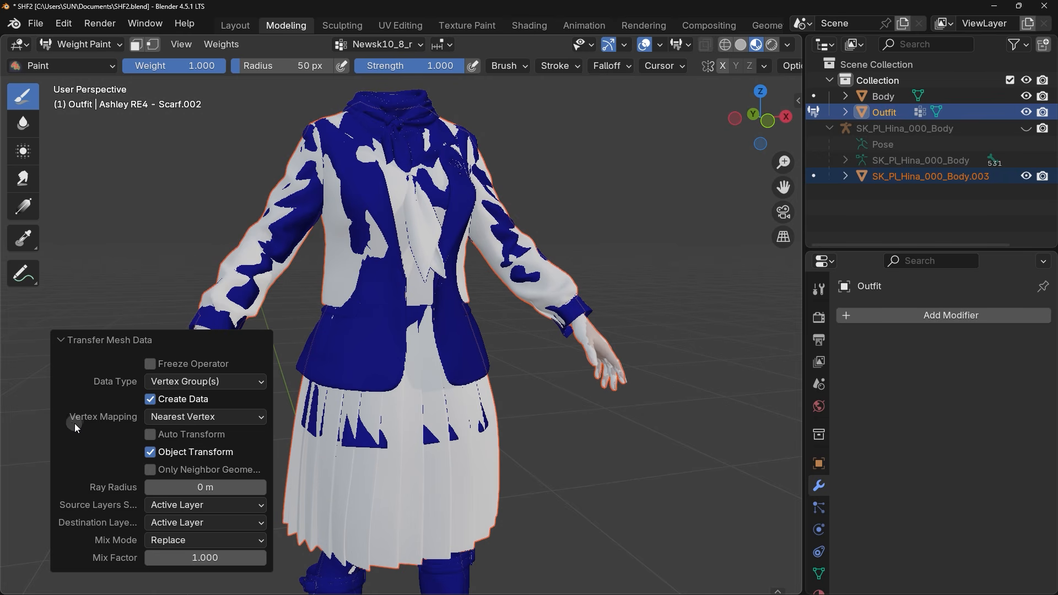
Set the weight transfer's vertex mapping to Nearest Face Interpolated and source layers to By Name, and return to Object Mode
click(210, 419)
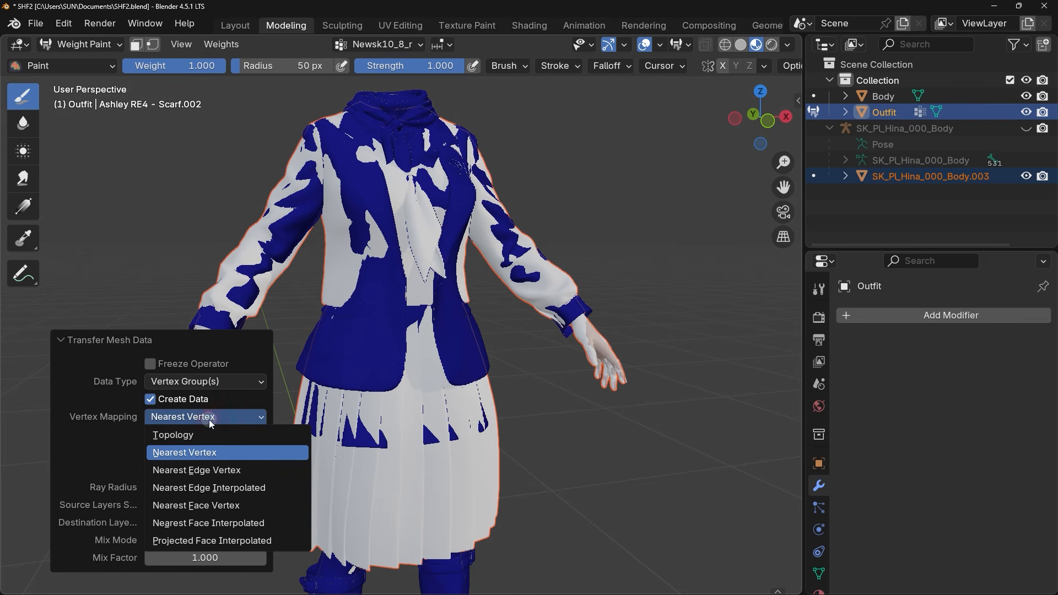
click(203, 524)
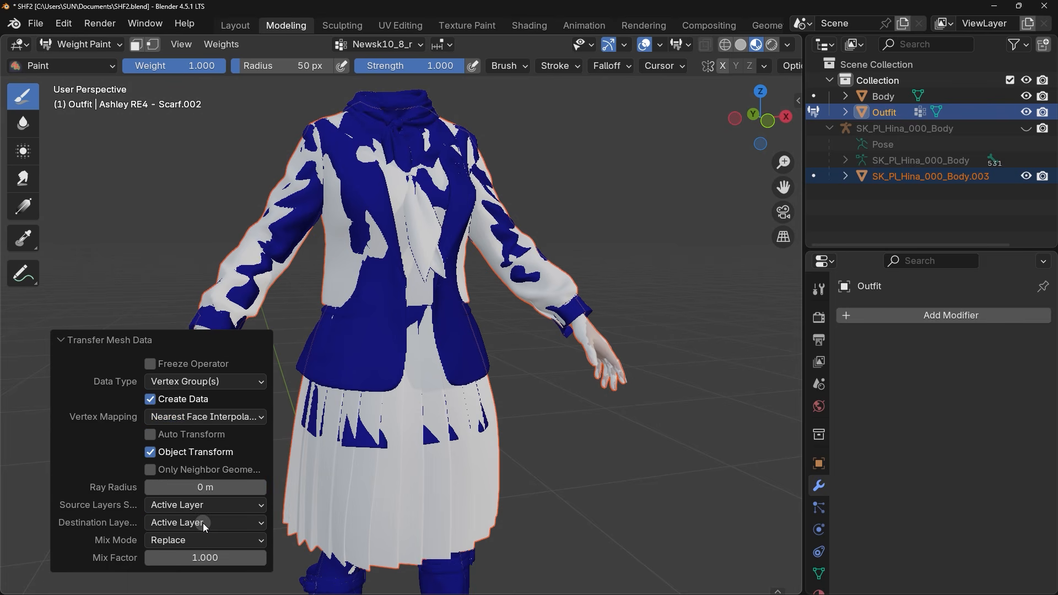
click(163, 507)
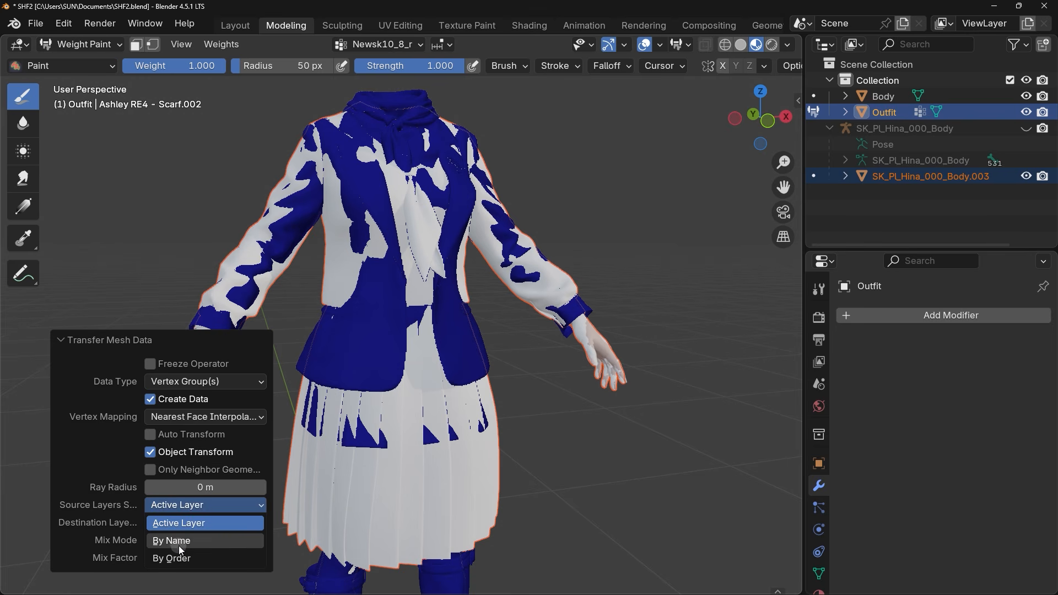
click(171, 542)
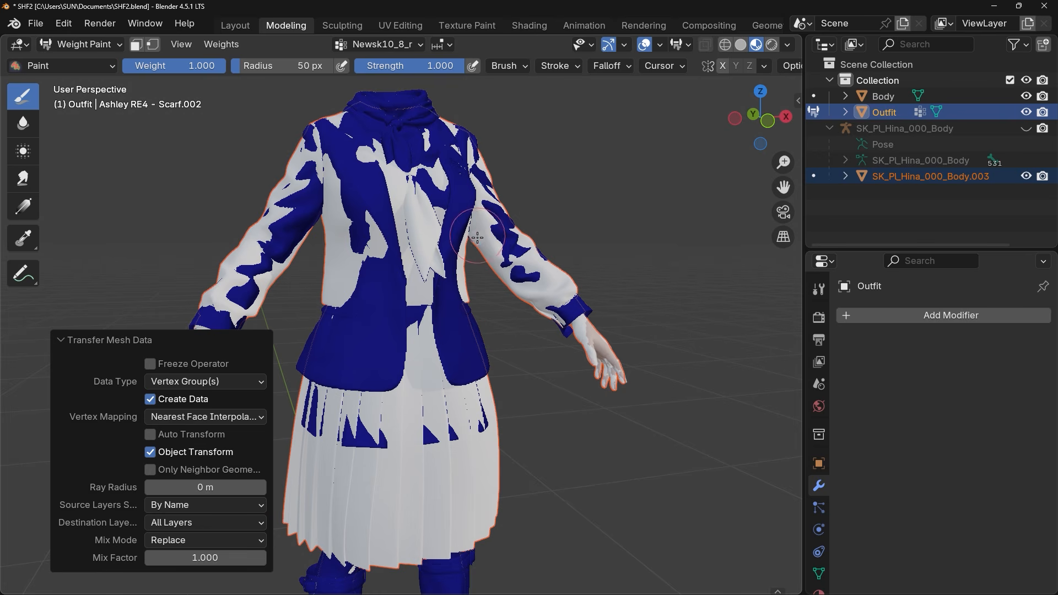
click(109, 143)
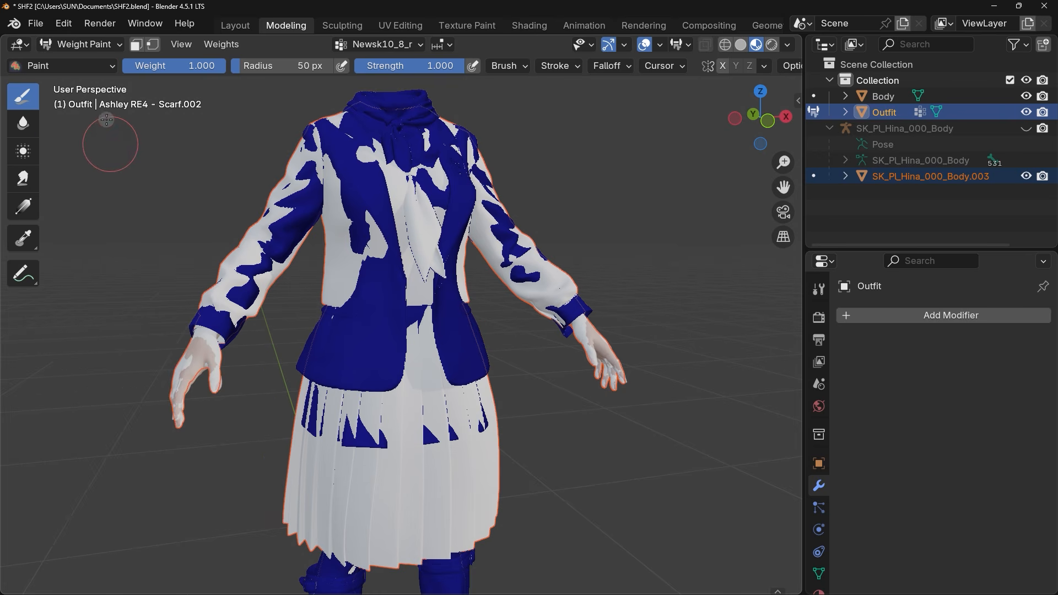
click(87, 44)
click(104, 64)
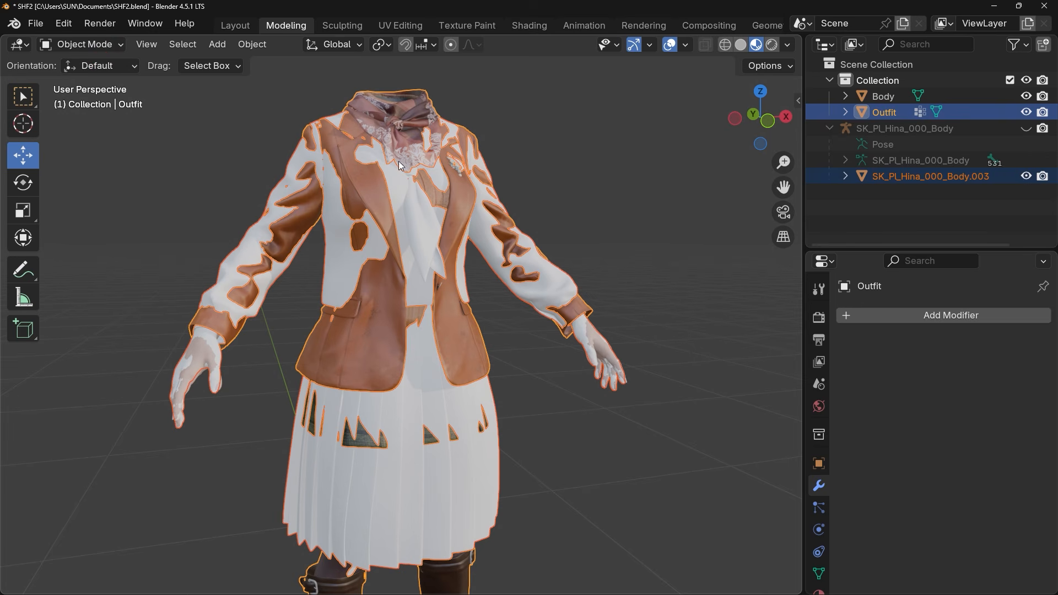
Transfer the vertex group weights from SK_Pl_Hina_000_Body.003 to the Body mesh in Weight Paint mode, and return to Object Mode
click(922, 177)
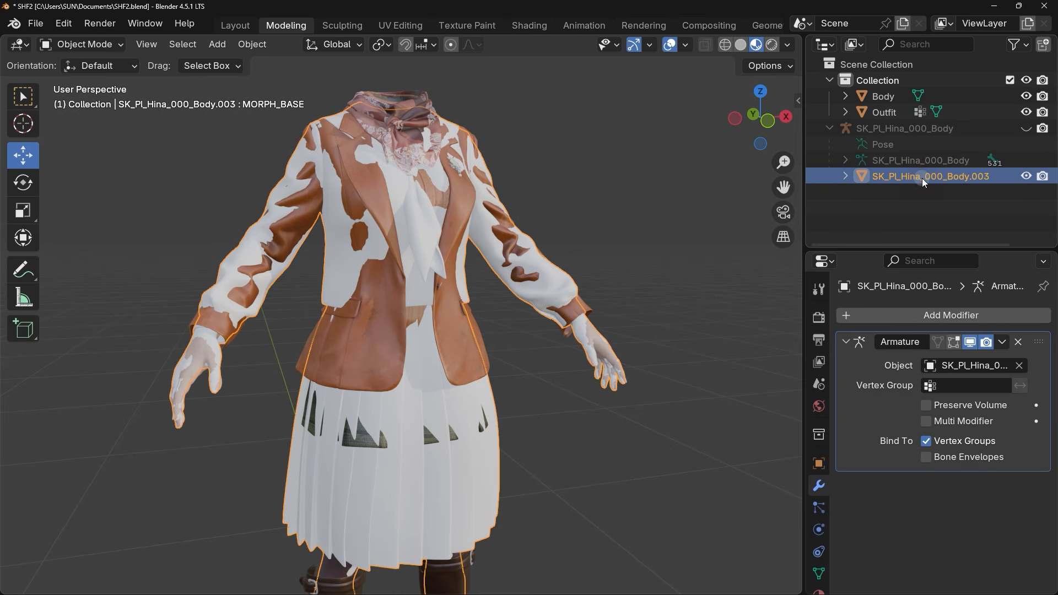
ctrl+click(892, 99)
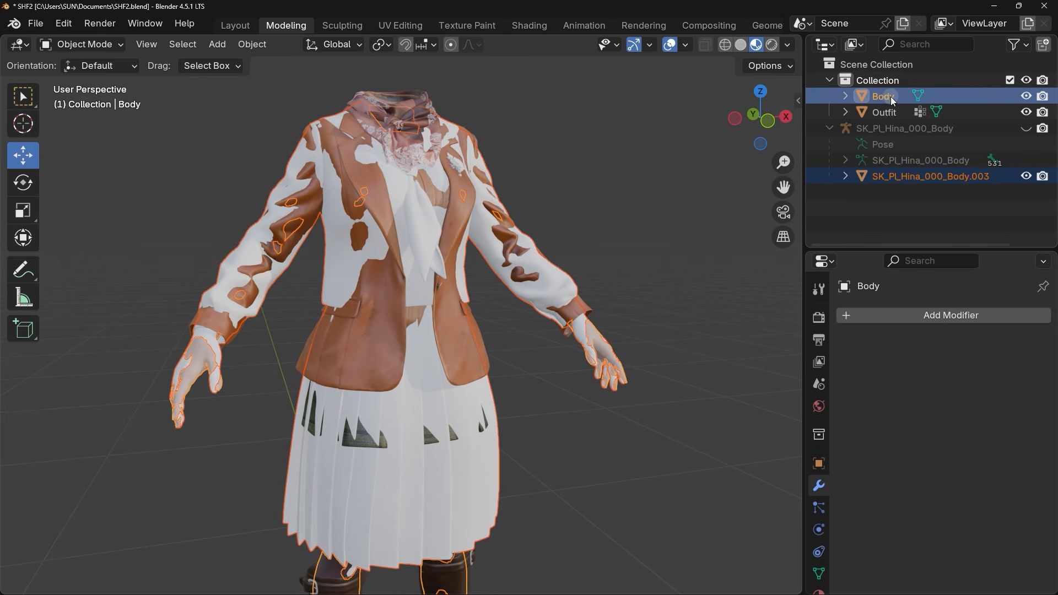
click(99, 45)
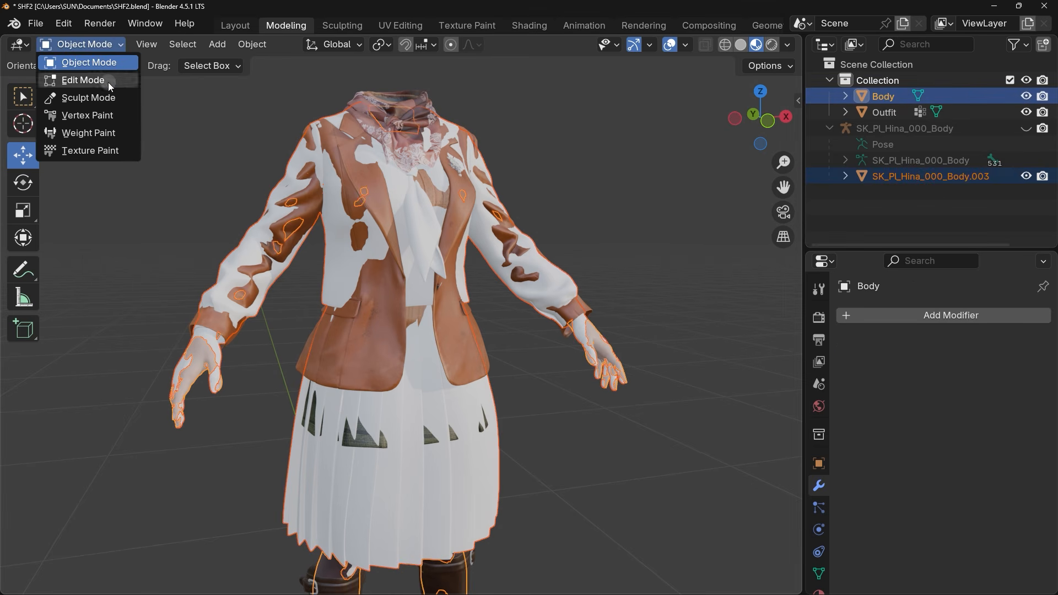
click(113, 132)
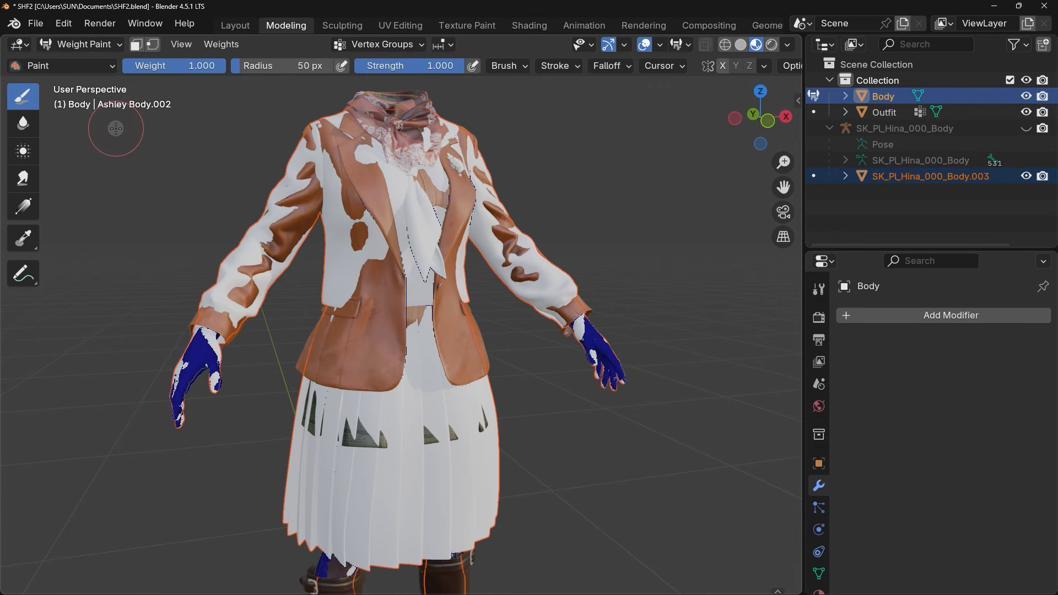
click(222, 44)
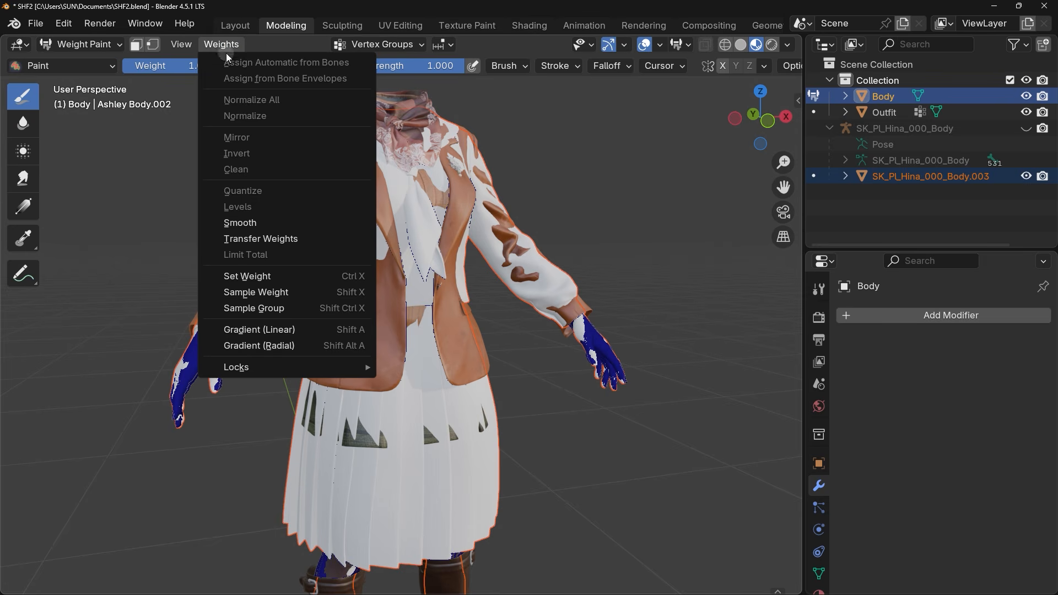
click(250, 238)
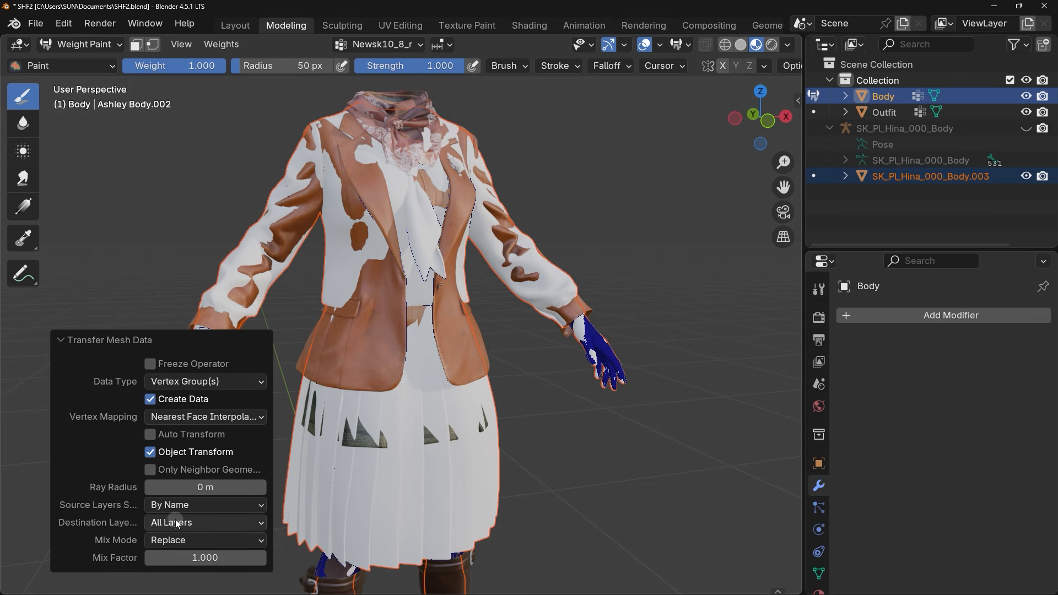
click(128, 145)
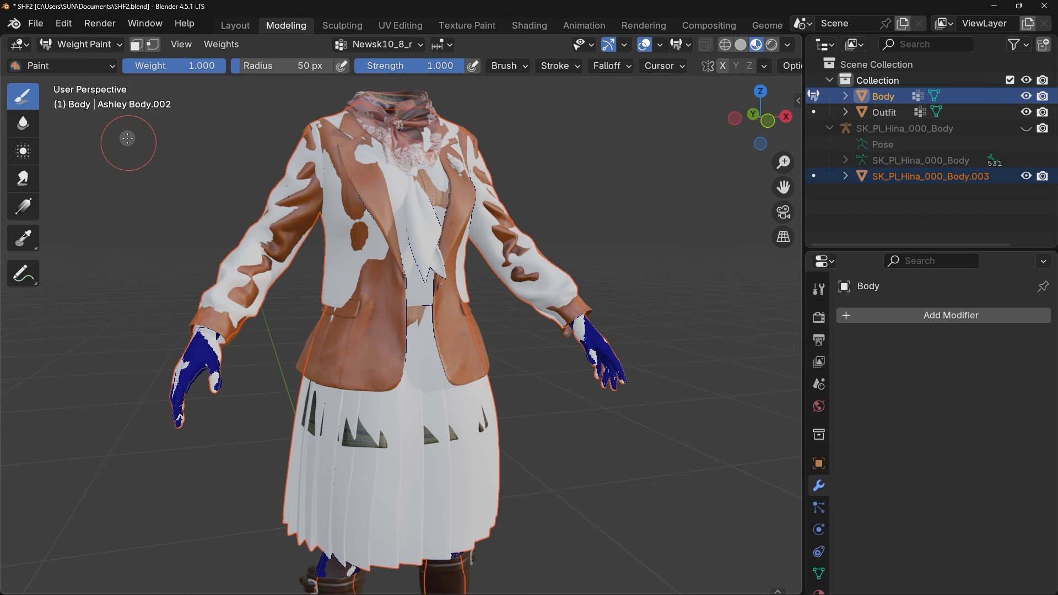
click(97, 49)
click(89, 61)
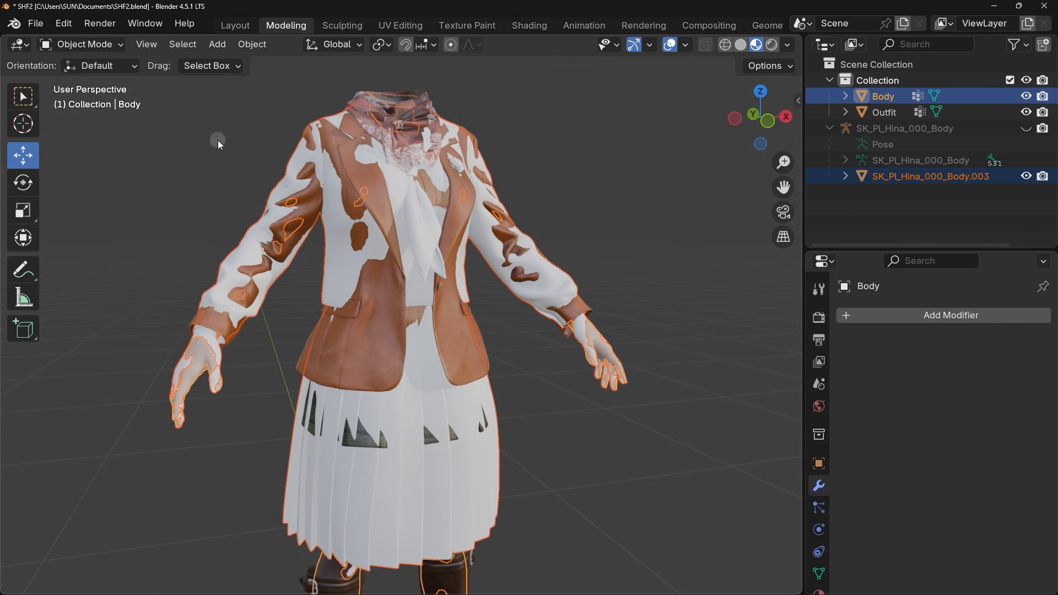
click(629, 199)
Add an Armature modifier to the Outfit mesh with SK_Pl_Hina_000_Body as its object
middle_drag(629, 199, 528, 205)
click(912, 129)
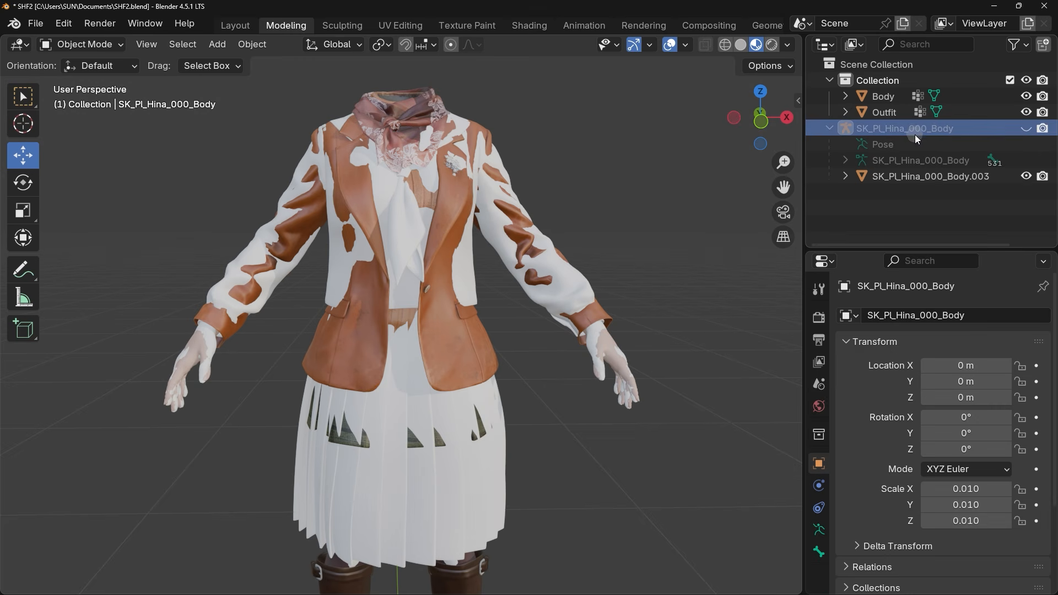
click(888, 113)
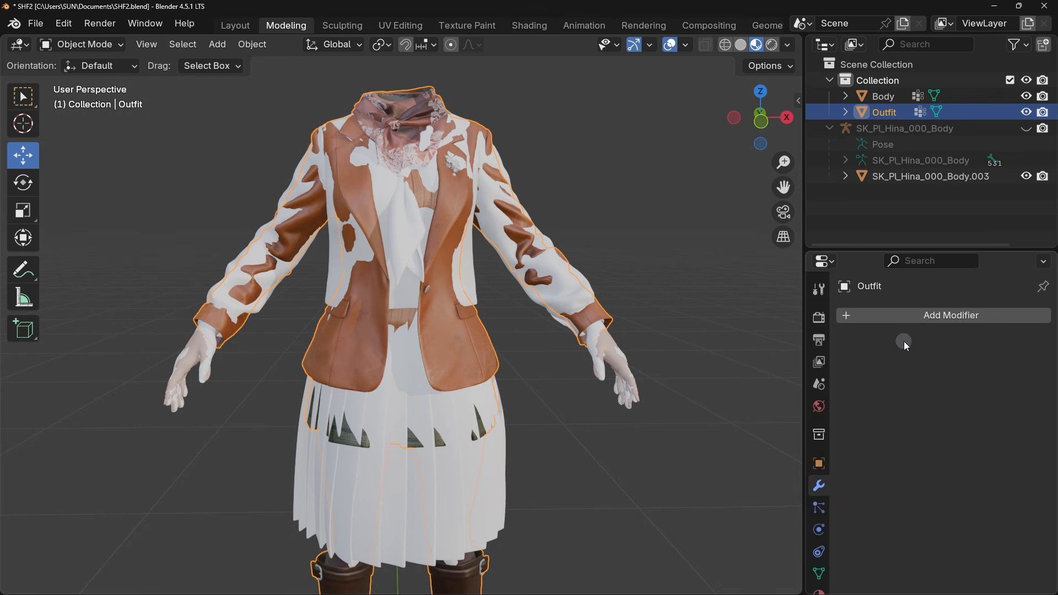
click(912, 318)
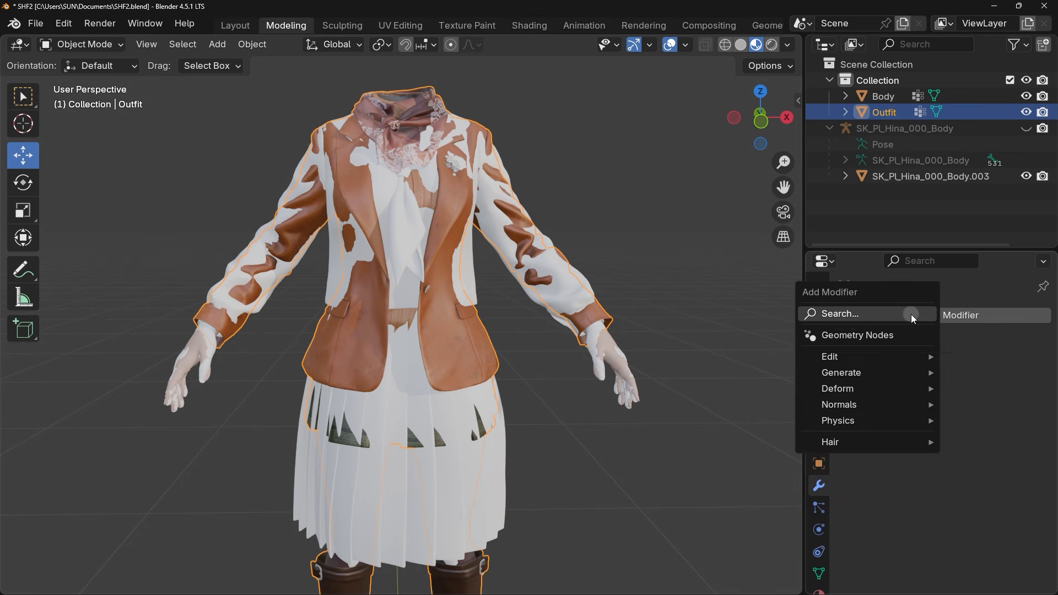
mouse_move(846, 391)
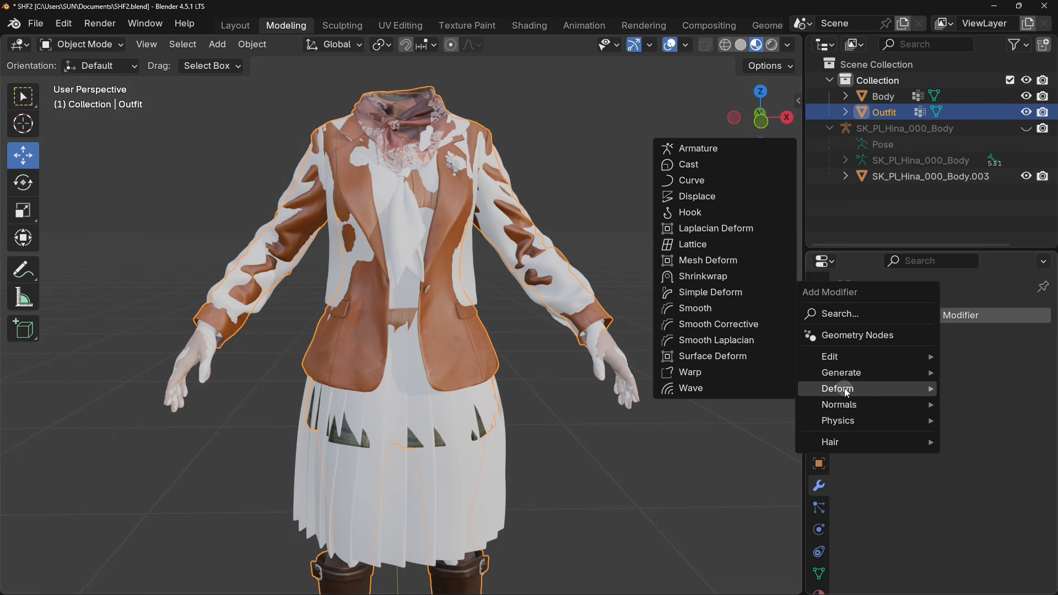
click(693, 149)
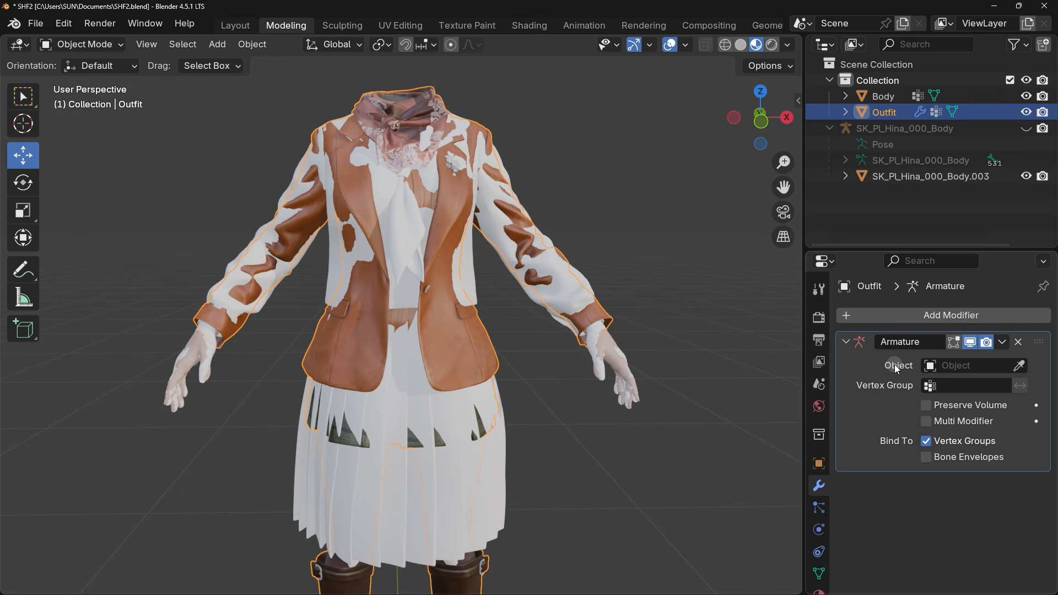
click(964, 367)
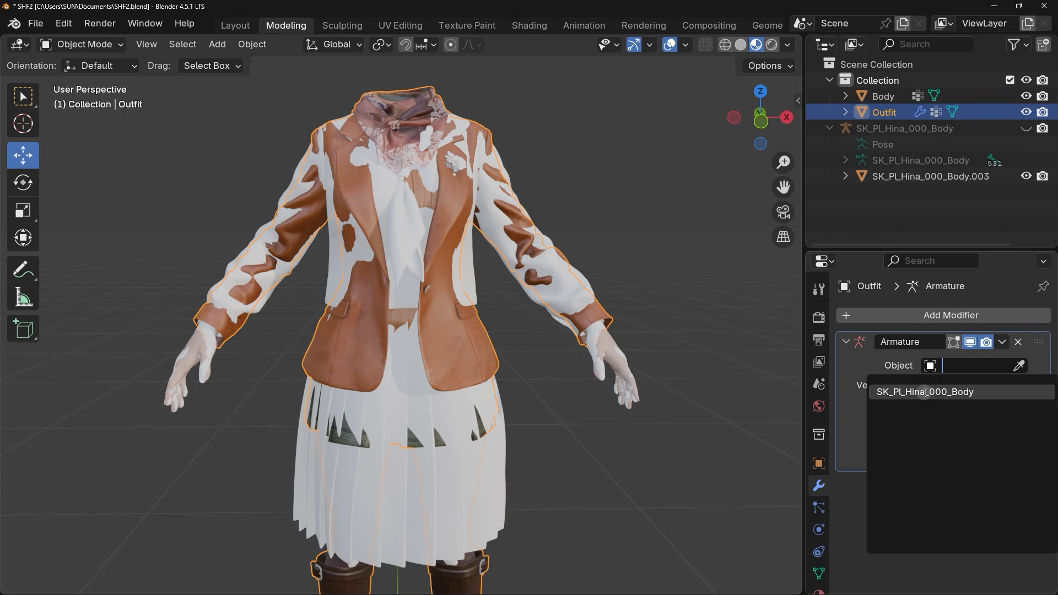
click(925, 392)
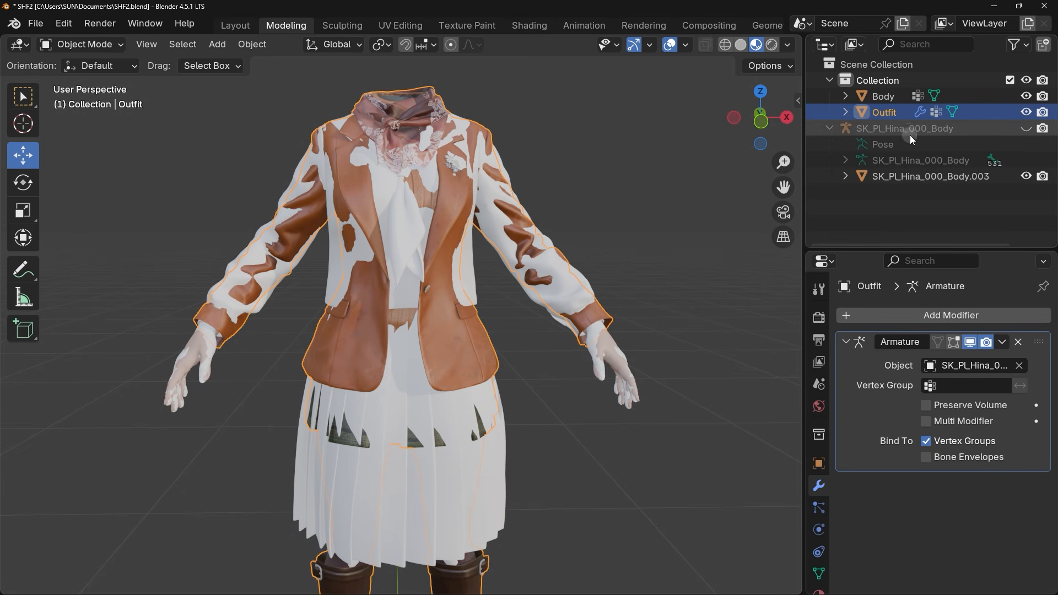
Add an Armature modifier to the Body mesh, also targeting SK_Pl_Hina_000_Body
click(884, 97)
click(896, 316)
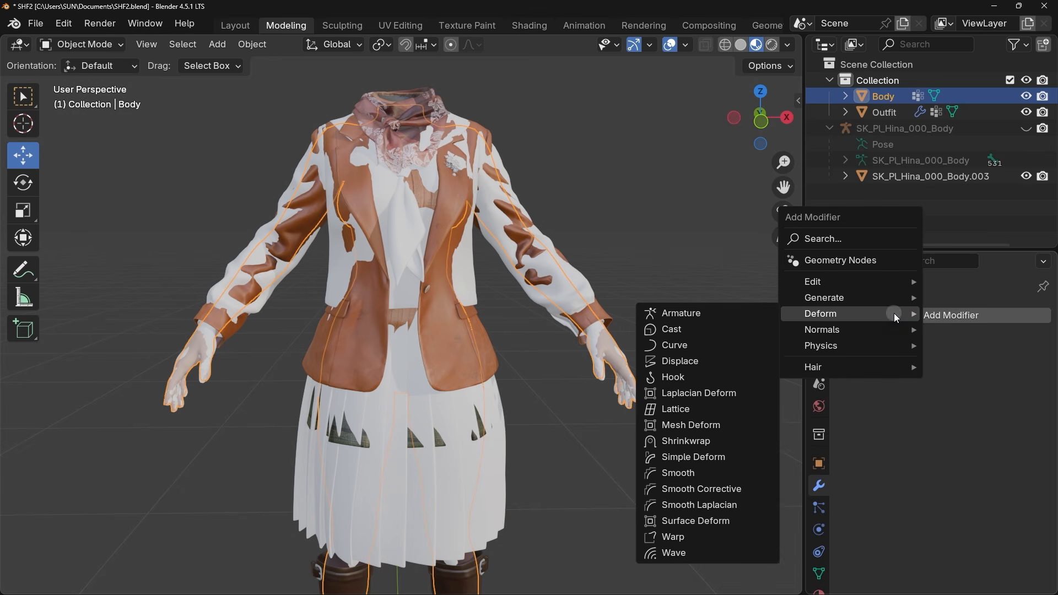
click(721, 313)
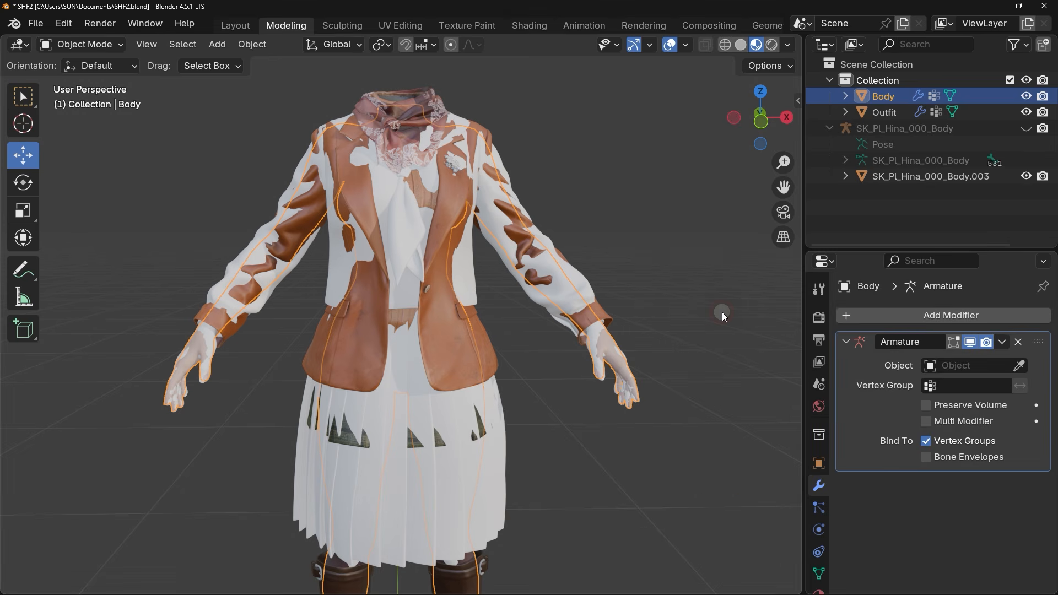
click(951, 366)
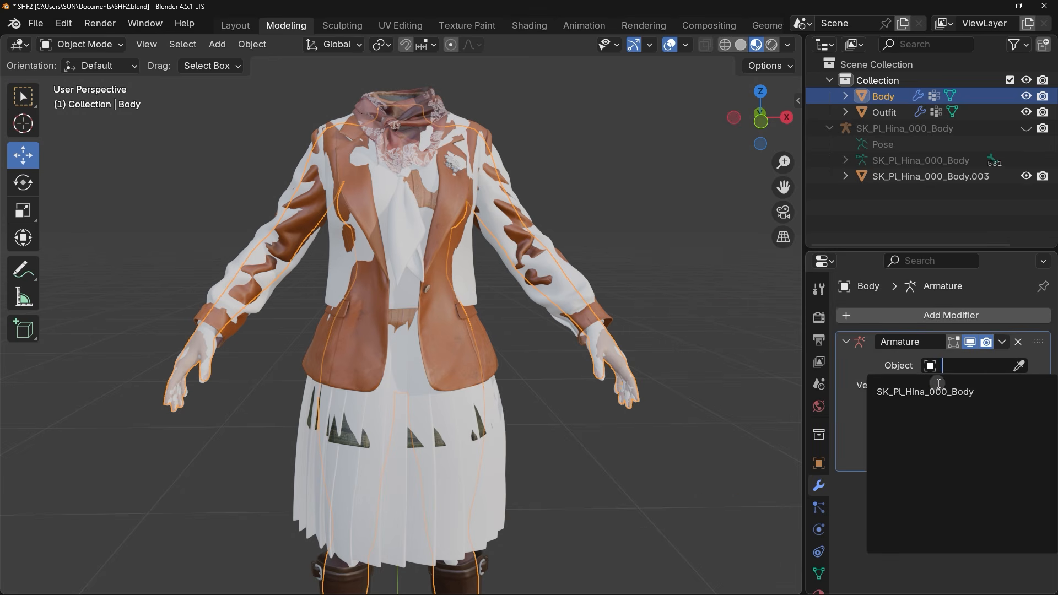
click(931, 392)
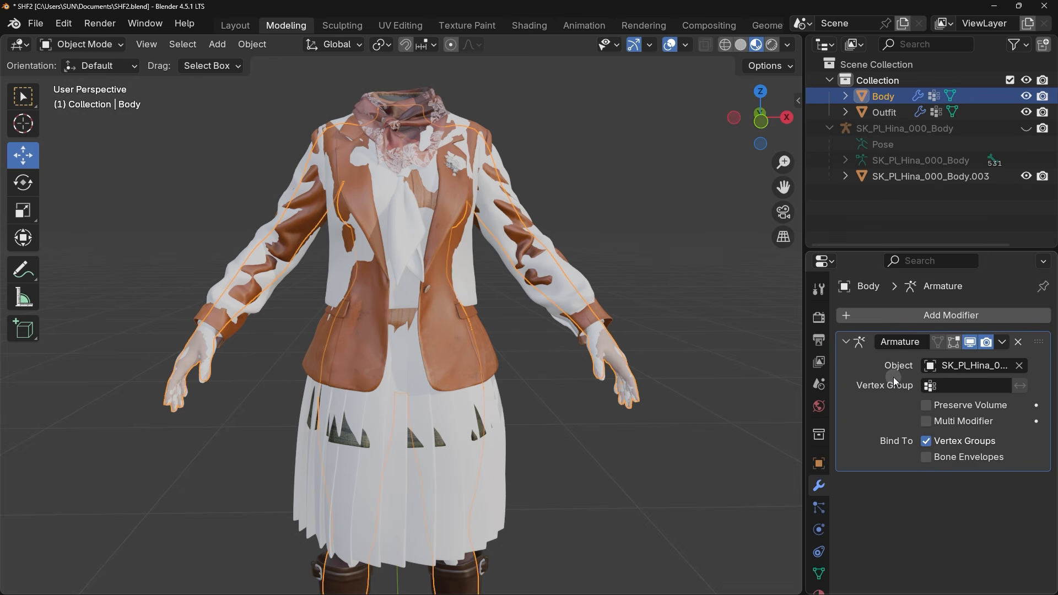
click(885, 114)
click(885, 97)
click(885, 113)
Unhide the SK_Pl_Hina_000_Body armature, select it and enter Pose Mode
click(886, 130)
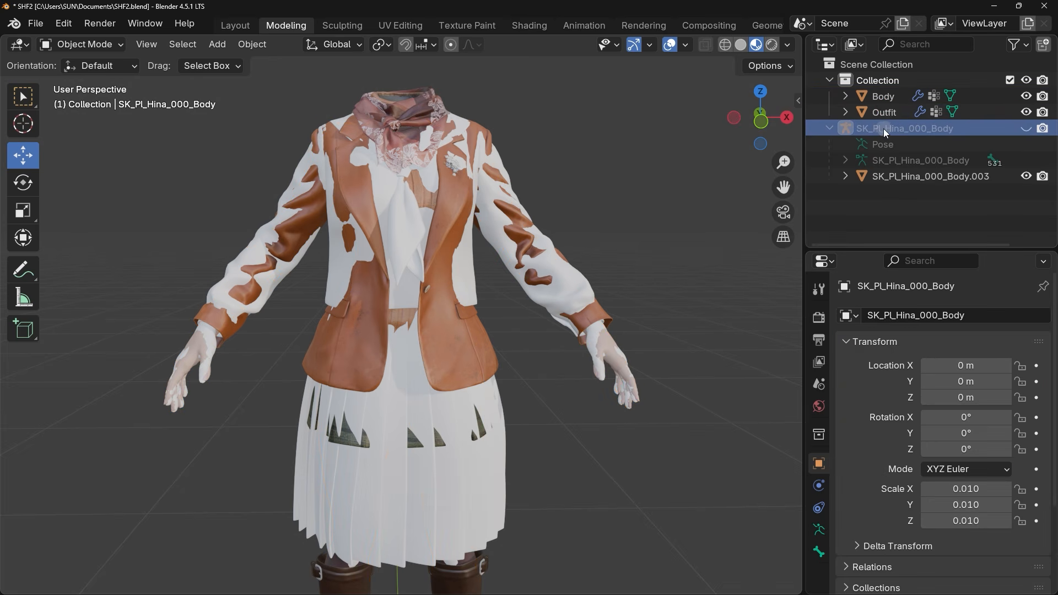
click(1028, 129)
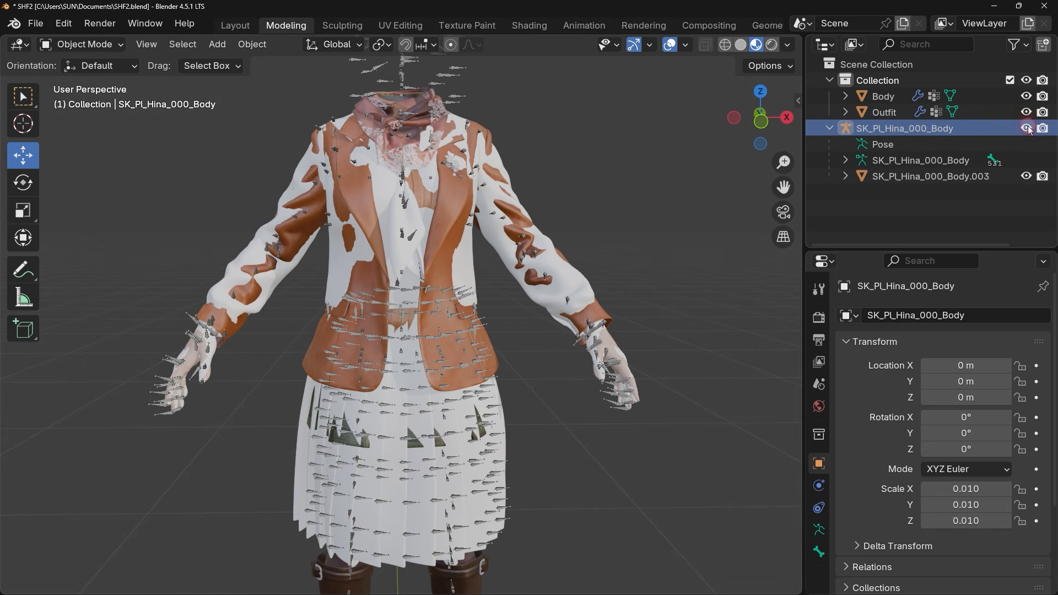
click(981, 131)
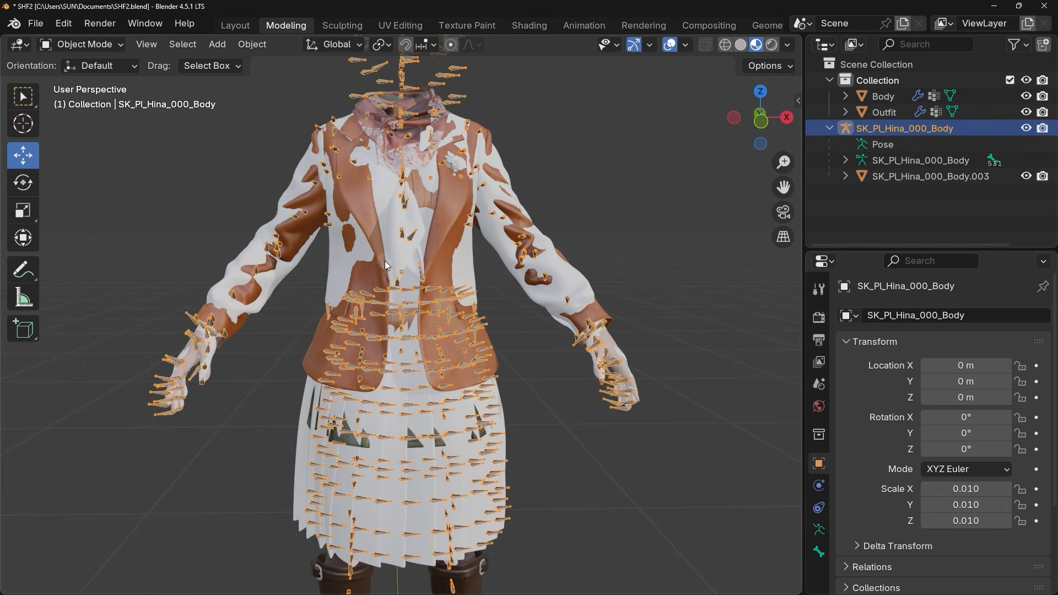
scroll(407, 229, down, 1)
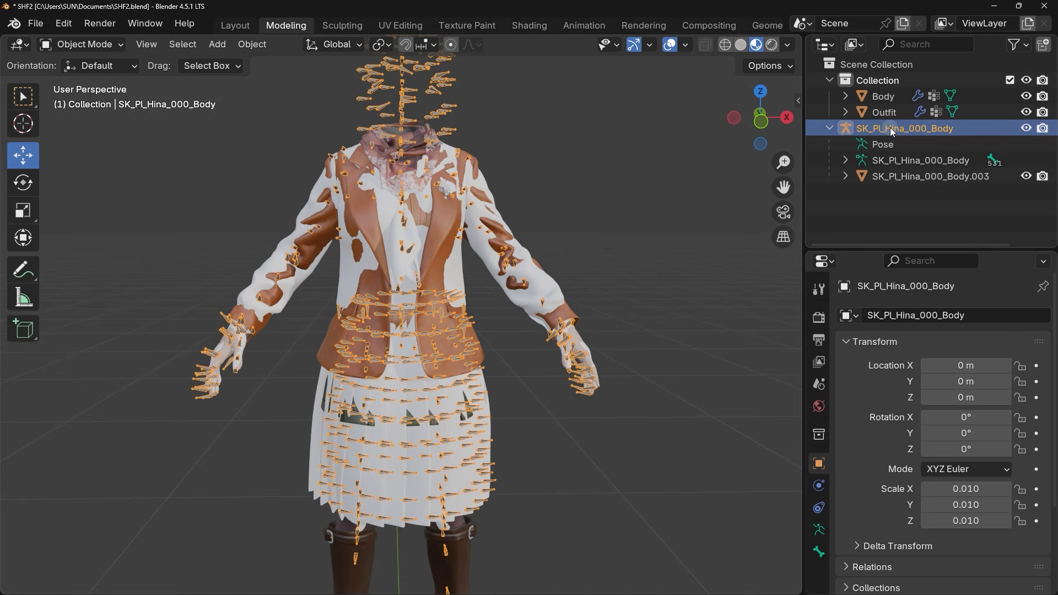
click(82, 44)
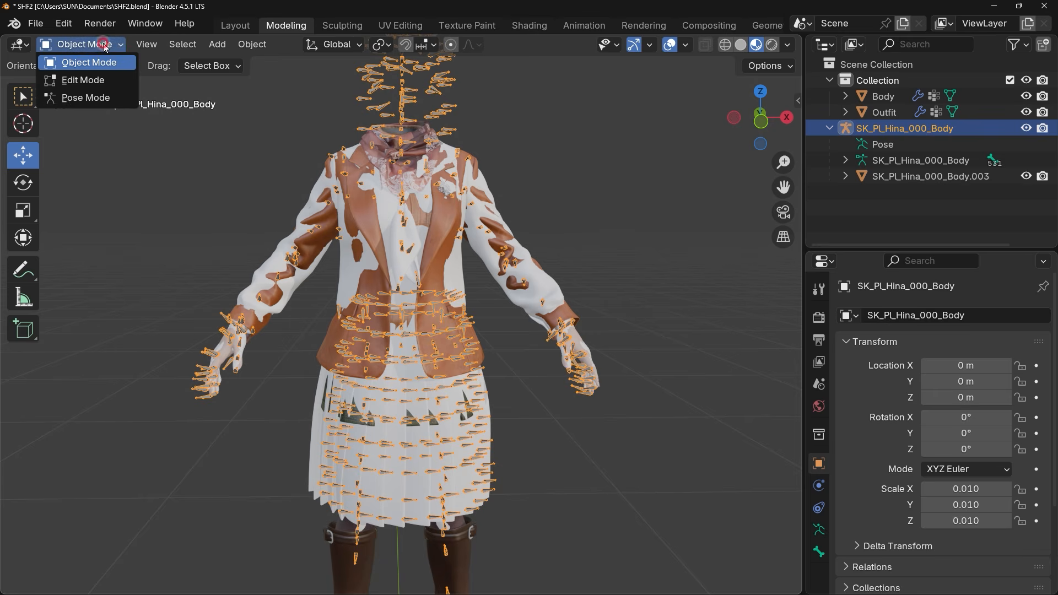
click(88, 99)
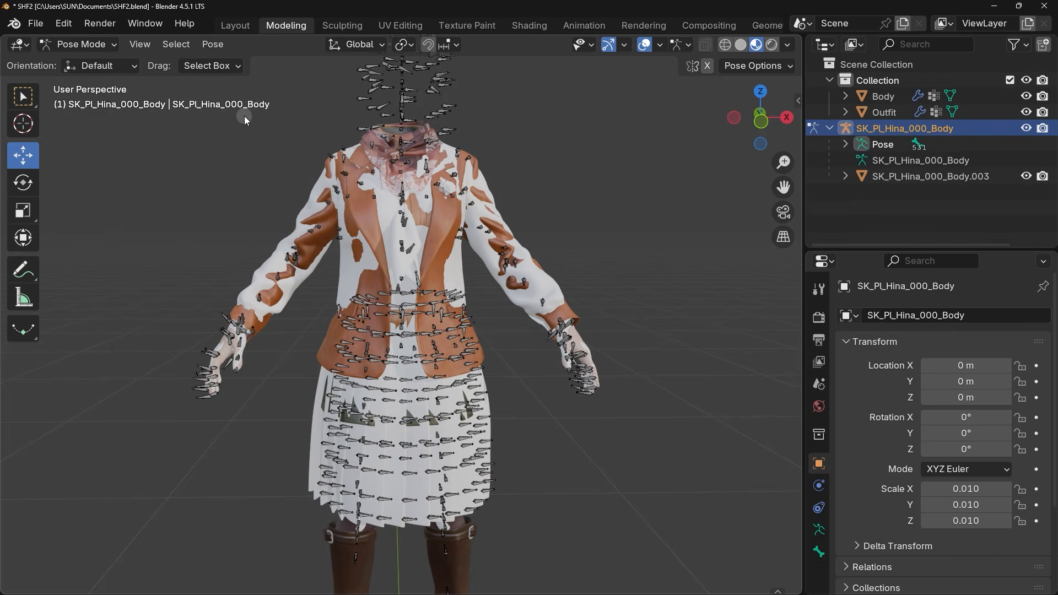
Try to rotate the upper-arm bone at the character's right shoulder
scroll(325, 116, up, 4)
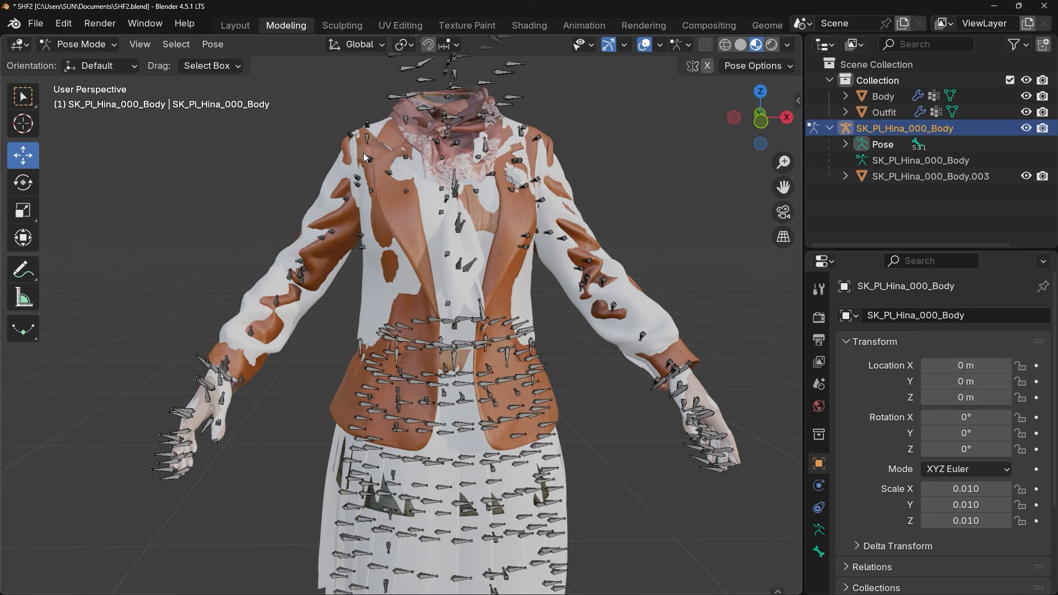
click(385, 160)
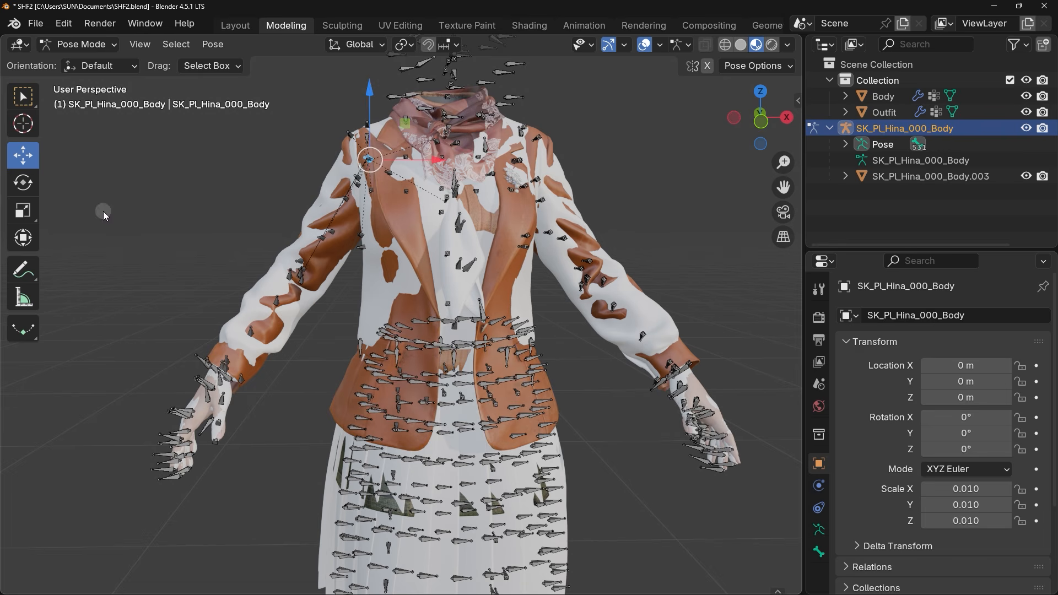
click(23, 184)
drag(418, 118, 394, 124)
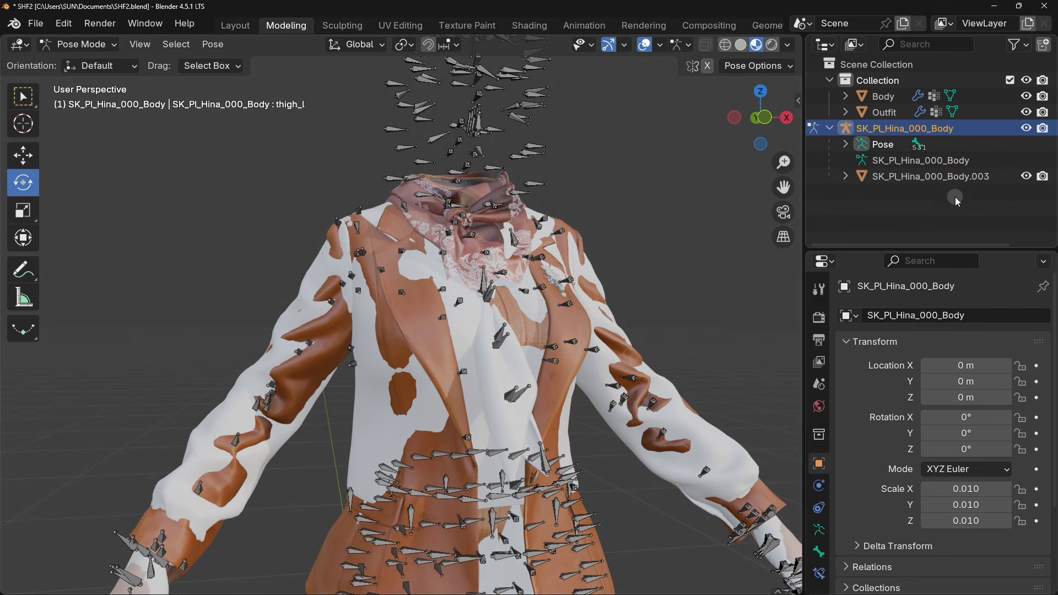
Hide SK_Pl_Hina_000_Body.003 and rotate the right upper-arm bone by 62.8° to raise the arm and test the jacket's deformation
click(1027, 177)
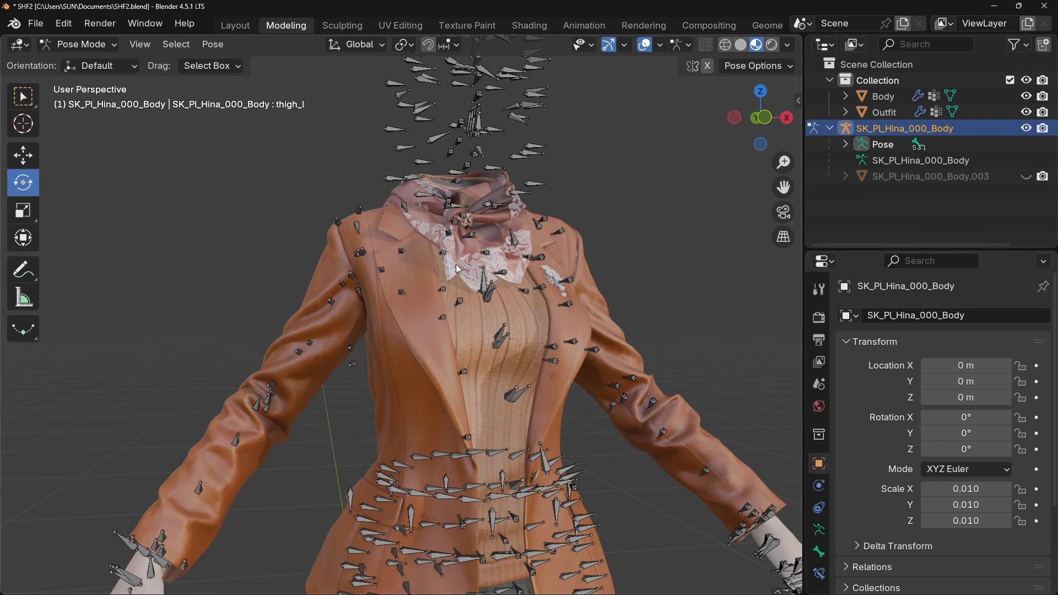
click(366, 253)
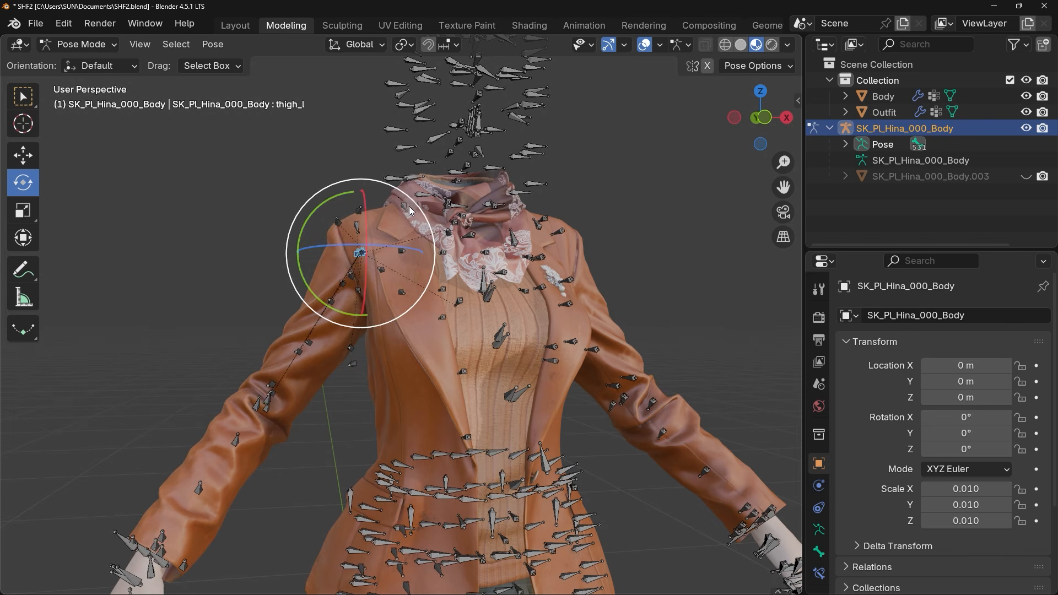
drag(410, 207, 421, 280)
scroll(342, 349, up, 3)
mouse_move(347, 338)
middle_down()
mouse_move(395, 316)
mouse_move(362, 329)
middle_up()
middle_drag(588, 285, 528, 305)
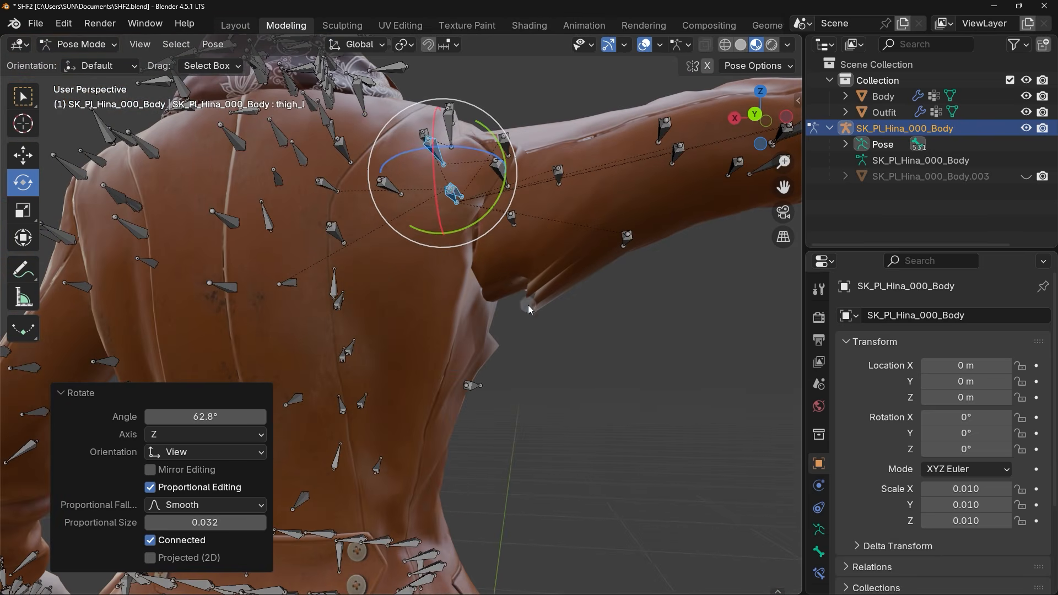
Rotate the shoulder bones further so that both arms are raised outward, testing the outfit's deformation on each side
mouse_move(490, 131)
mouse_down()
mouse_move(481, 120)
mouse_move(493, 143)
mouse_up()
middle_drag(435, 260, 528, 261)
shift+middle_drag(300, 228, 405, 237)
drag(404, 216, 434, 228)
drag(481, 199, 472, 280)
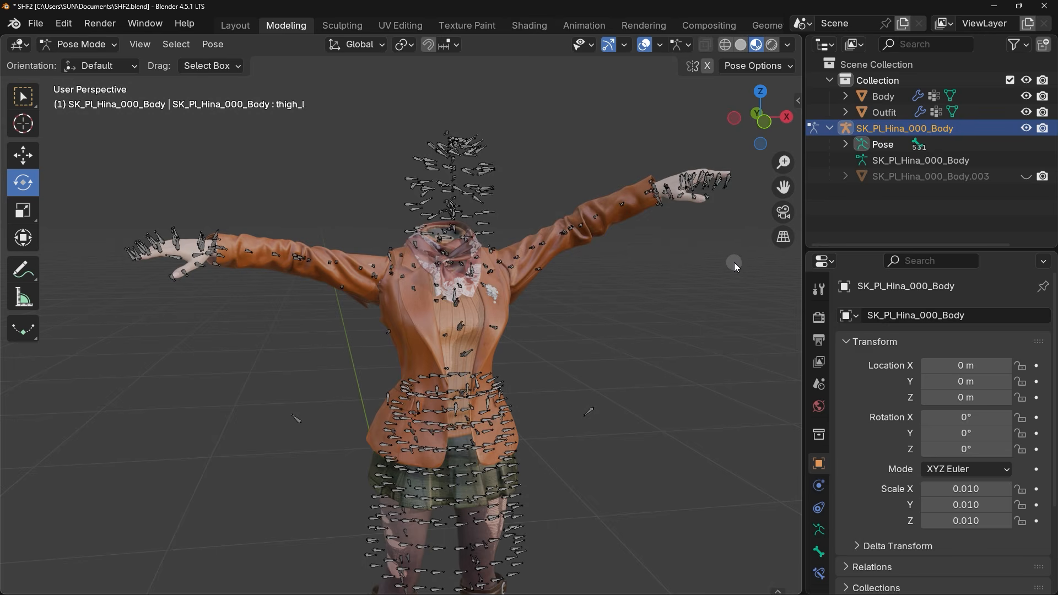
drag(646, 168, 335, 413)
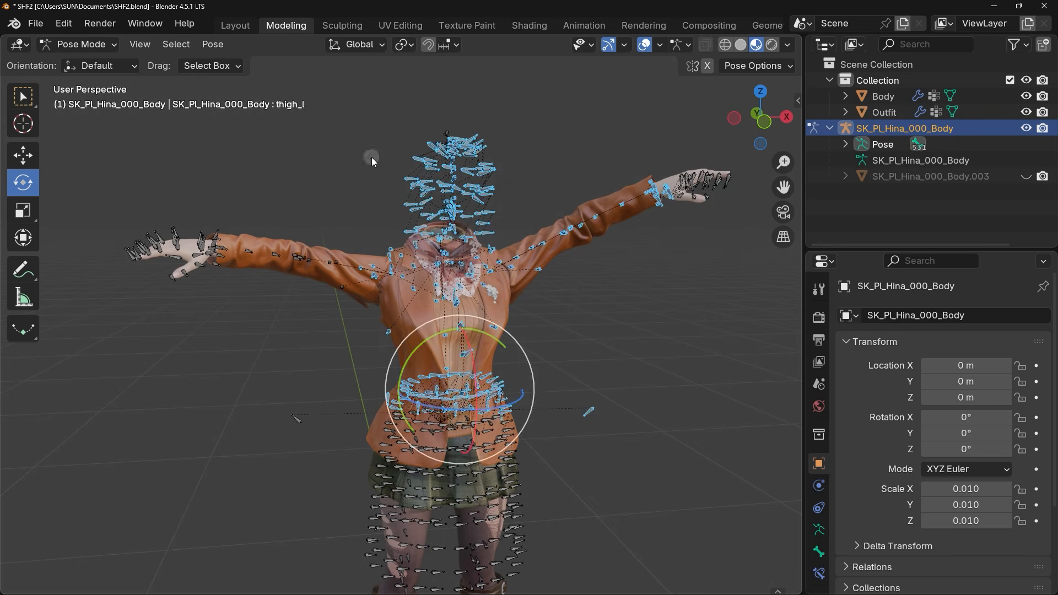
click(581, 310)
scroll(379, 290, up, 3)
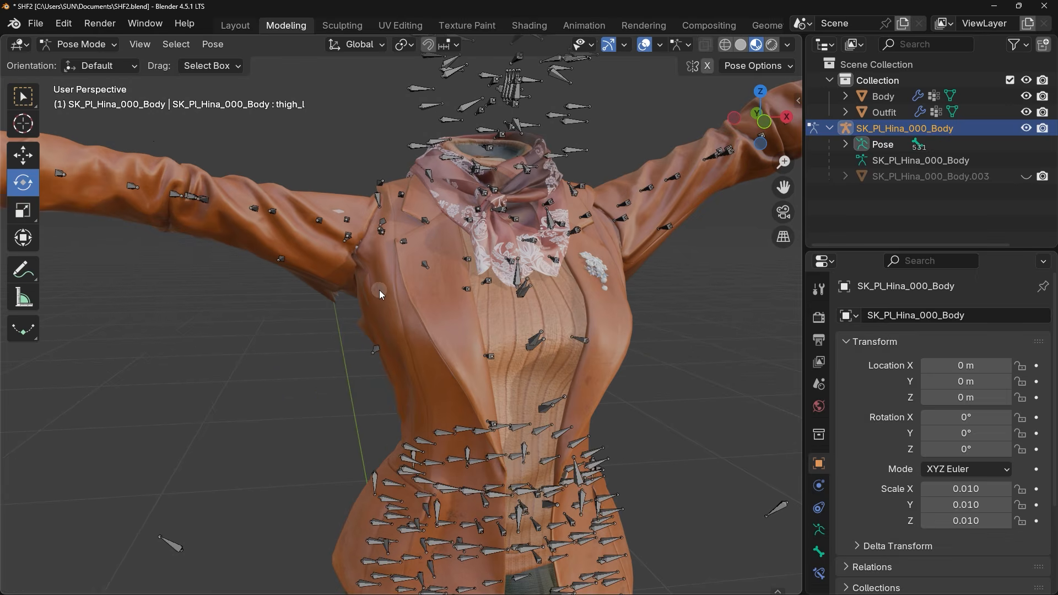
Leave Pose Mode, put the Outfit mesh into Weight Paint mode and show its vertex groups
click(97, 45)
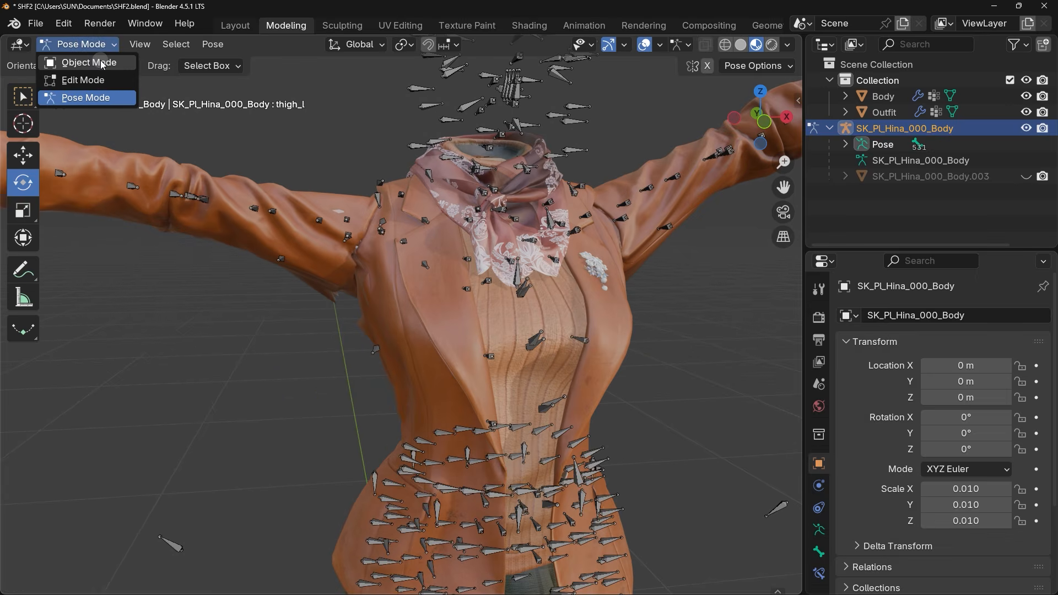
click(103, 64)
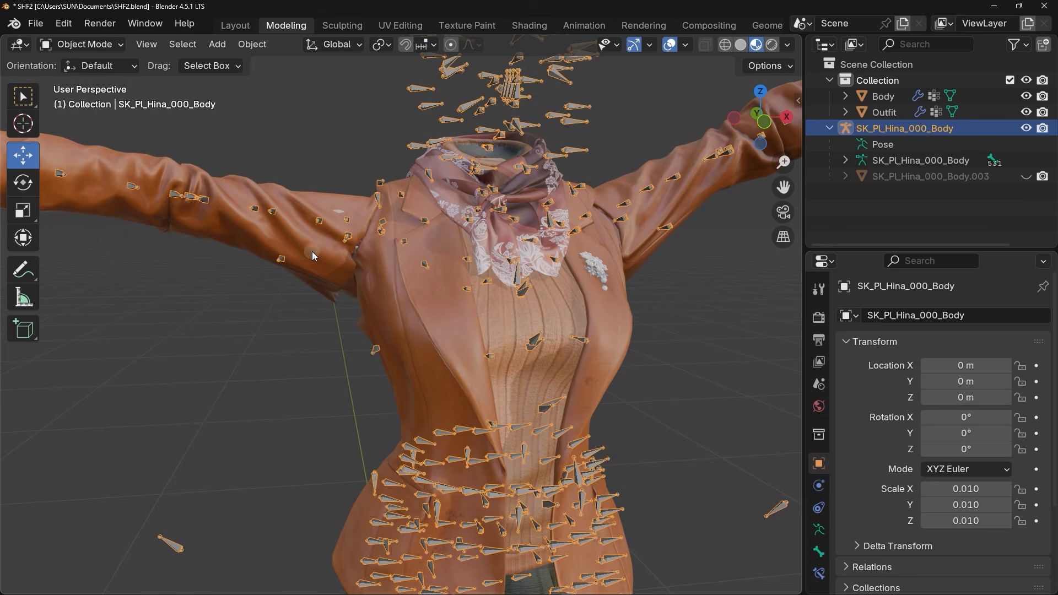
click(329, 262)
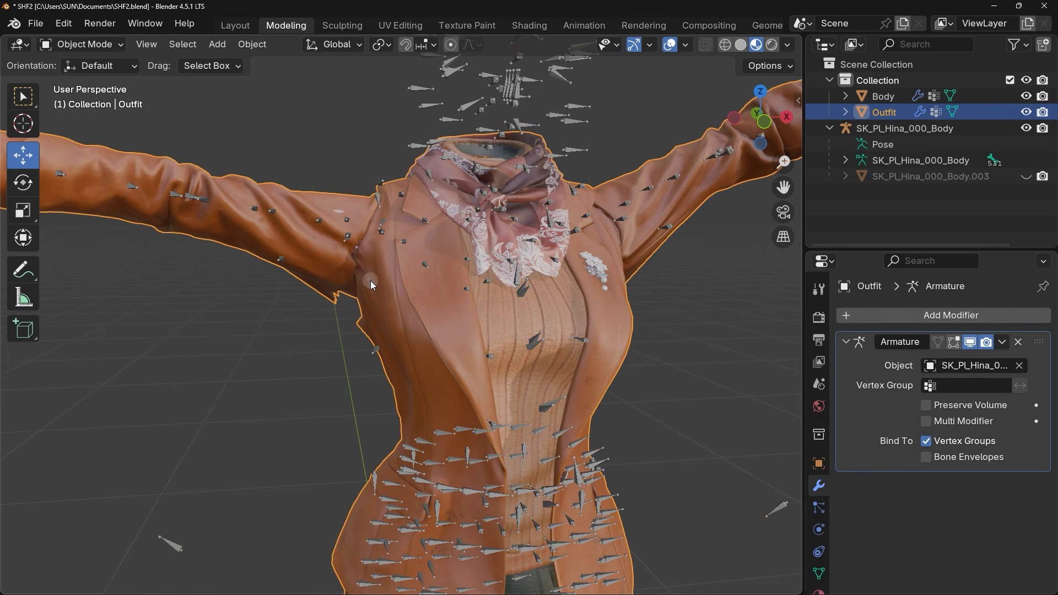
click(102, 46)
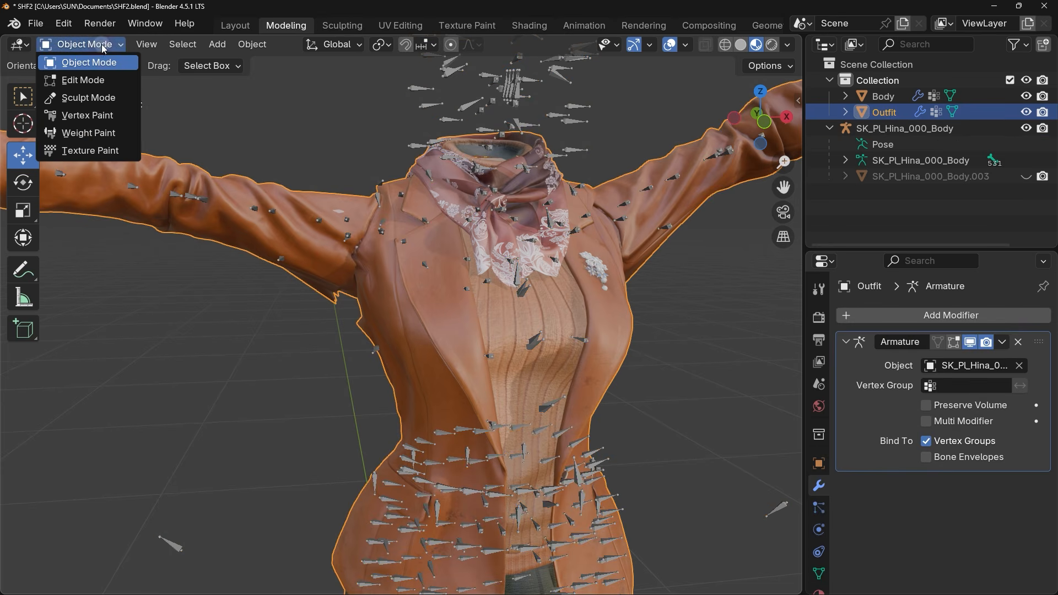
click(83, 132)
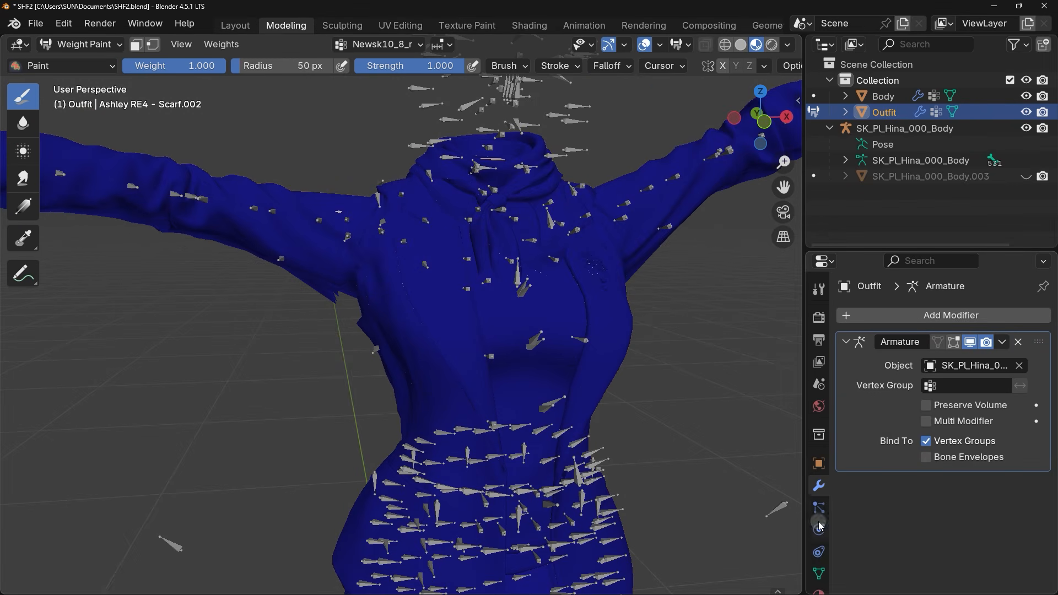
scroll(819, 525, down, 2)
click(821, 540)
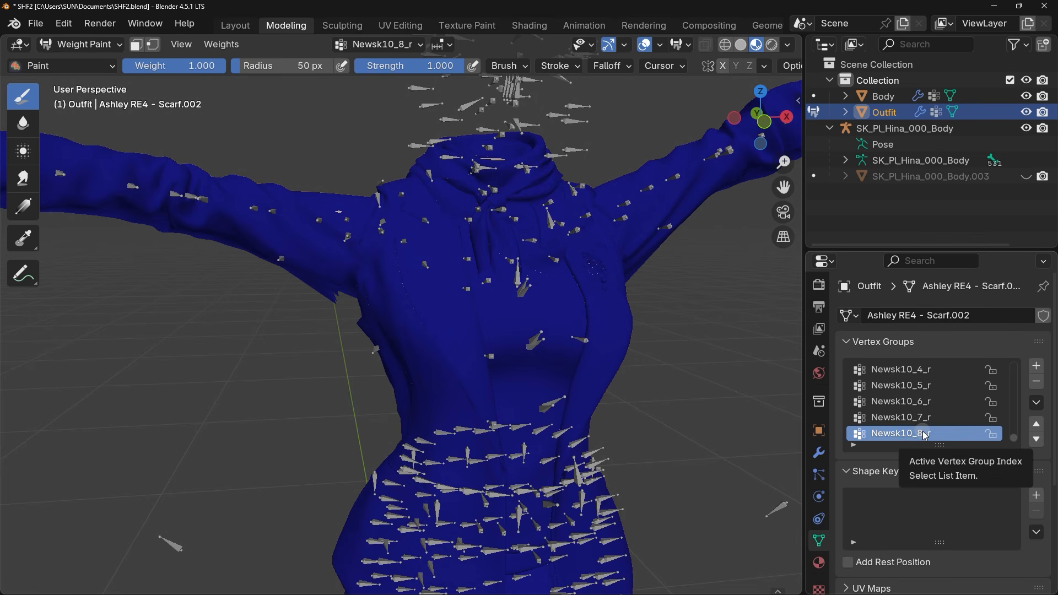
Step back through the Outfit's vertex groups from Newsk10_8_r to shawl_r, examining each group's influence on the mesh
key(Up)
key(Up)
key(Up)
key(Up)
key(Up)
key(Up)
key(Up)
key(Up)
key(Up)
key(Up)
key(Up)
key(Up)
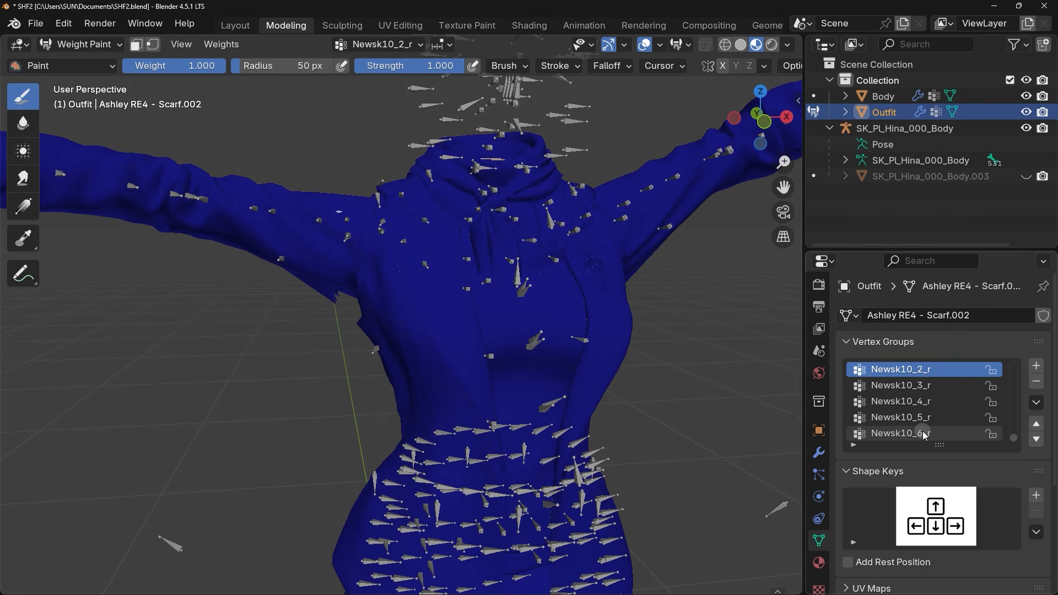
key(Up)
key(Up)
key(Up)
key(Up)
key(Up)
key(Up)
key(Up)
key(Up)
key(Up)
key(Up)
key(Up)
key(Up)
key(Up)
key(Up)
key(Up)
key(Up)
key(Up)
key(Up)
key(Up)
key(Up)
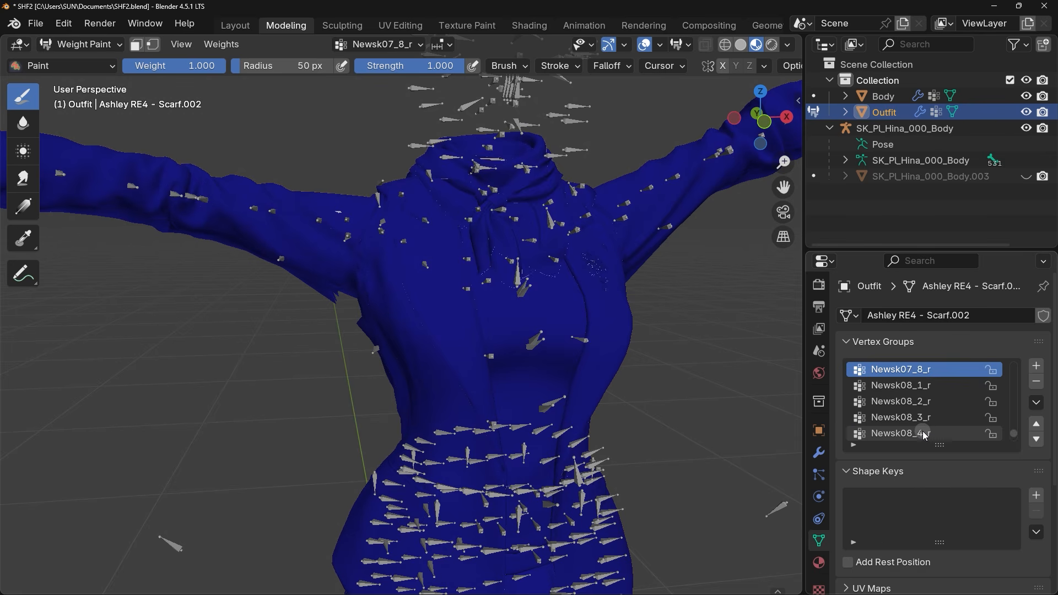
key(Up)
key(Up)
key(Up)
key(Up)
key(Up)
key(Up)
key(Up)
key(Up)
key(Up)
key(Up)
key(Up)
key(Up)
key(Up)
key(Up)
key(Up)
key(Up)
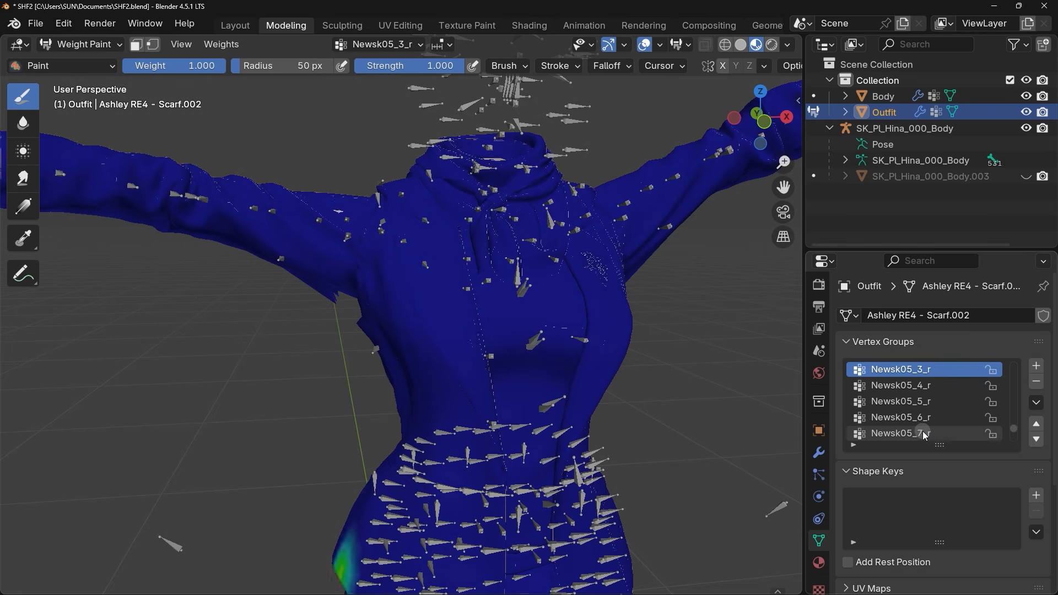
key(Up)
key(Up)
key(Up)
key(Up)
key(Up)
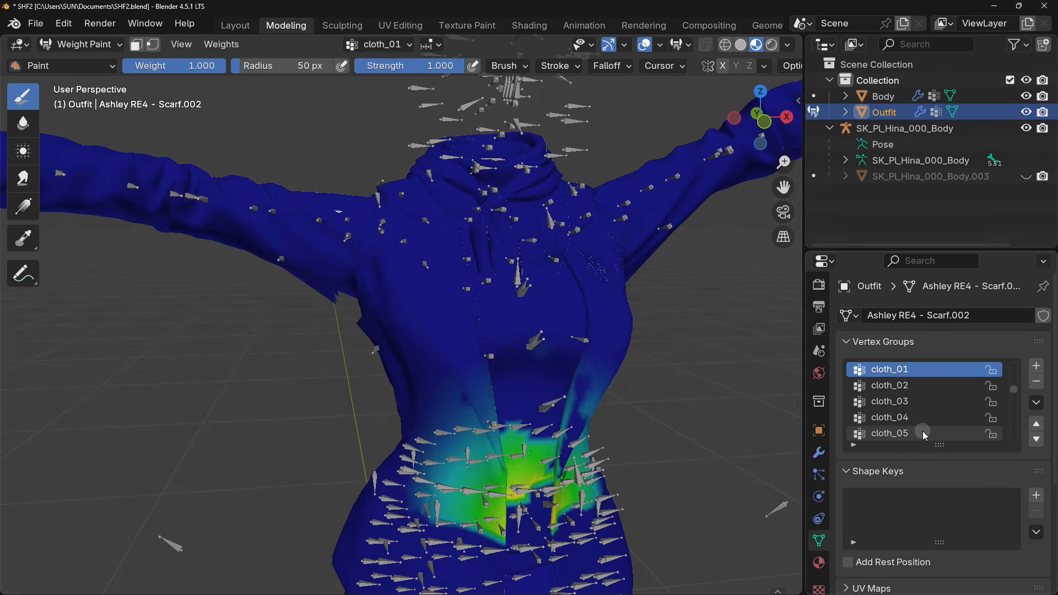
key(Up)
key(Up)
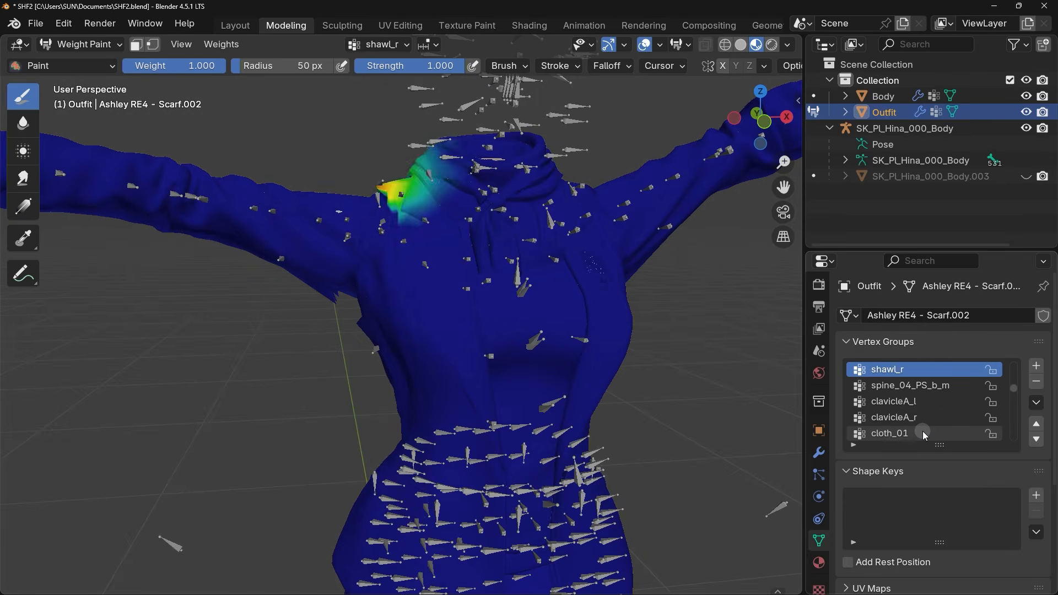
Examine the weights of the Outfit's groups from shawl_r to cloth_01, including clavicleA_r at the character's right underarm
key(Down)
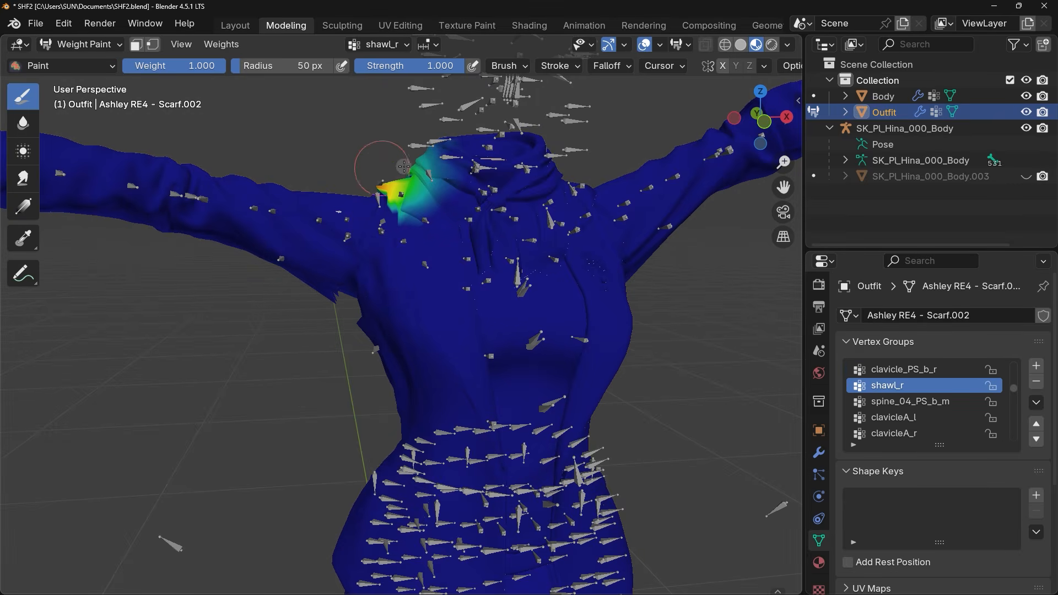
key(Down)
key(Down)
key(Down)
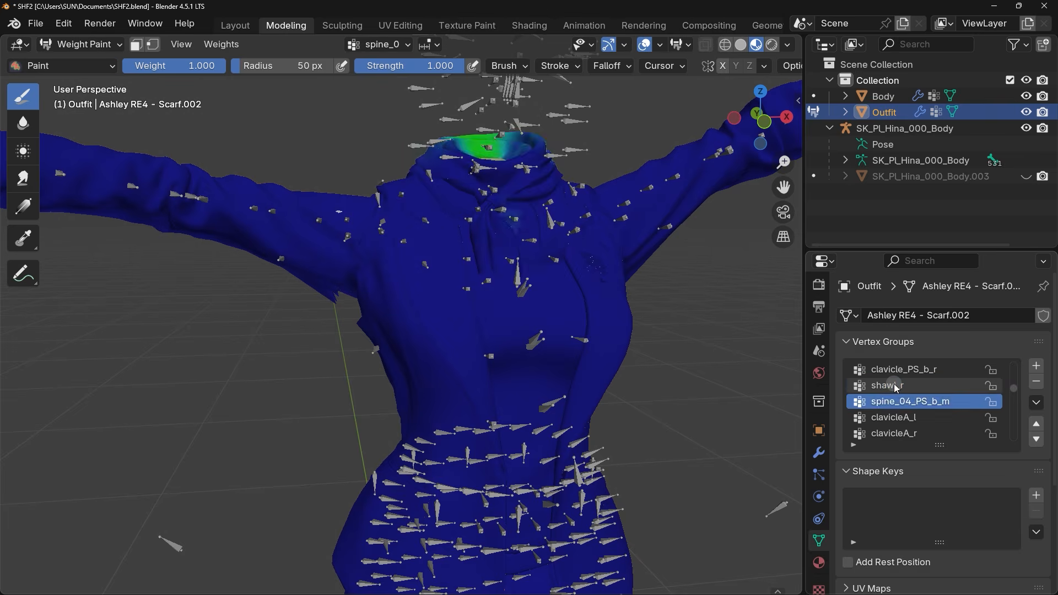
key(Down)
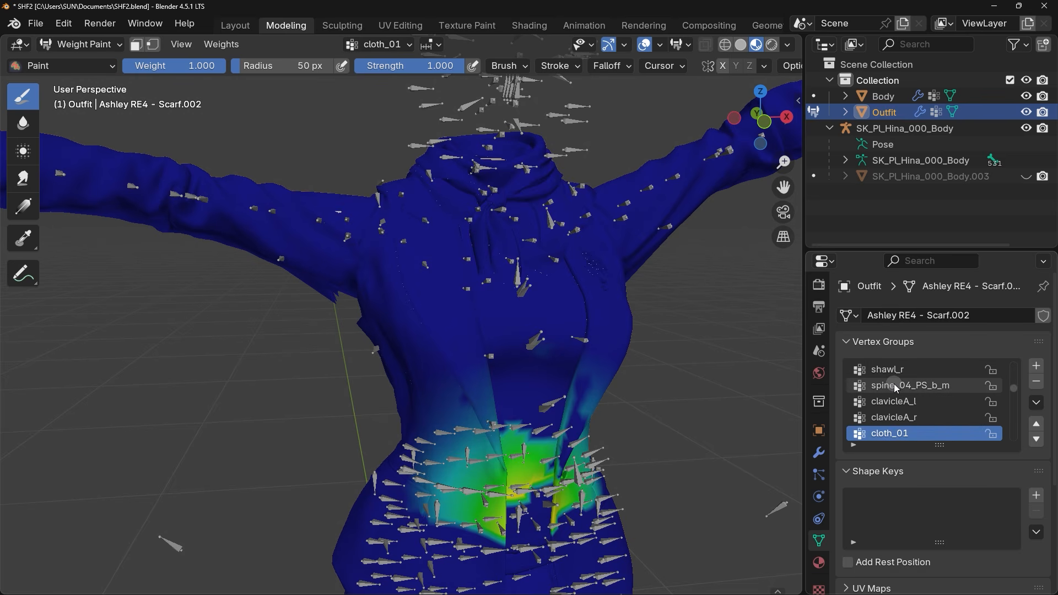
key(Up)
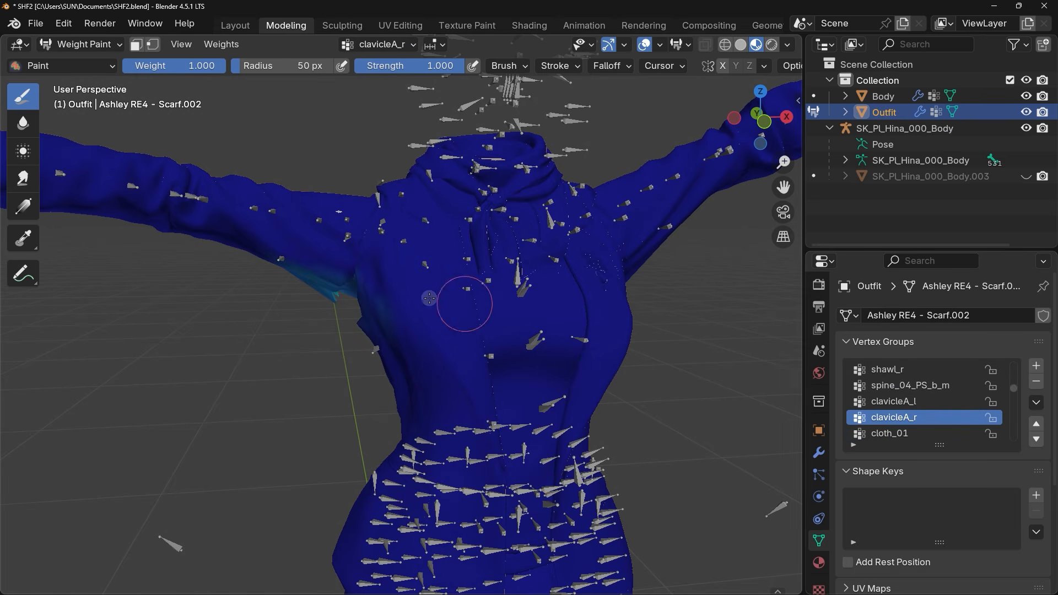
Set the Paint brush weight to 0 and remove the spine_02 influence from the stray sleeve spike under the character's right arm
click(935, 399)
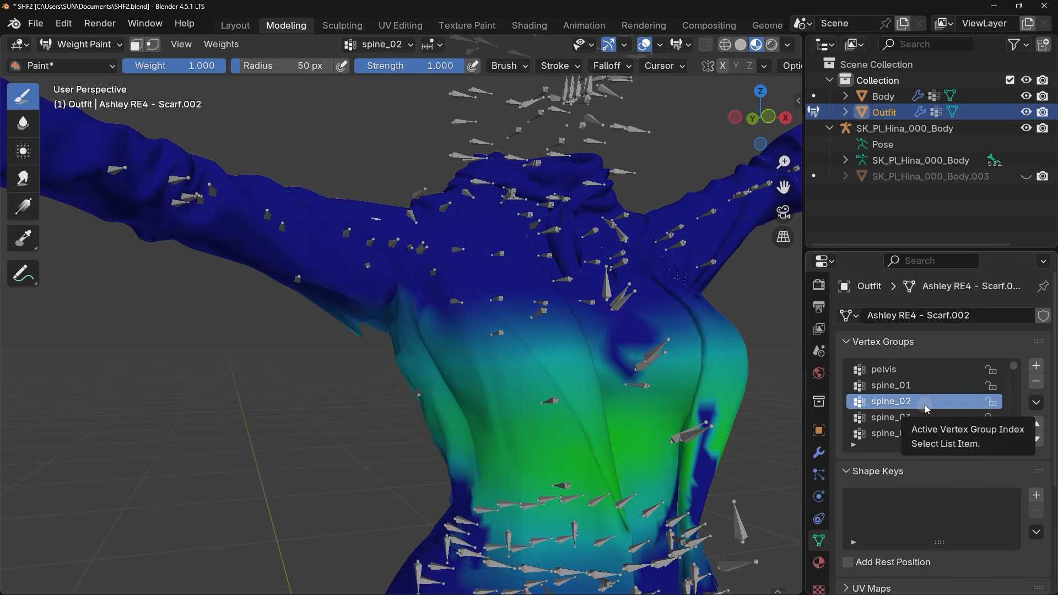
key(Up)
click(913, 403)
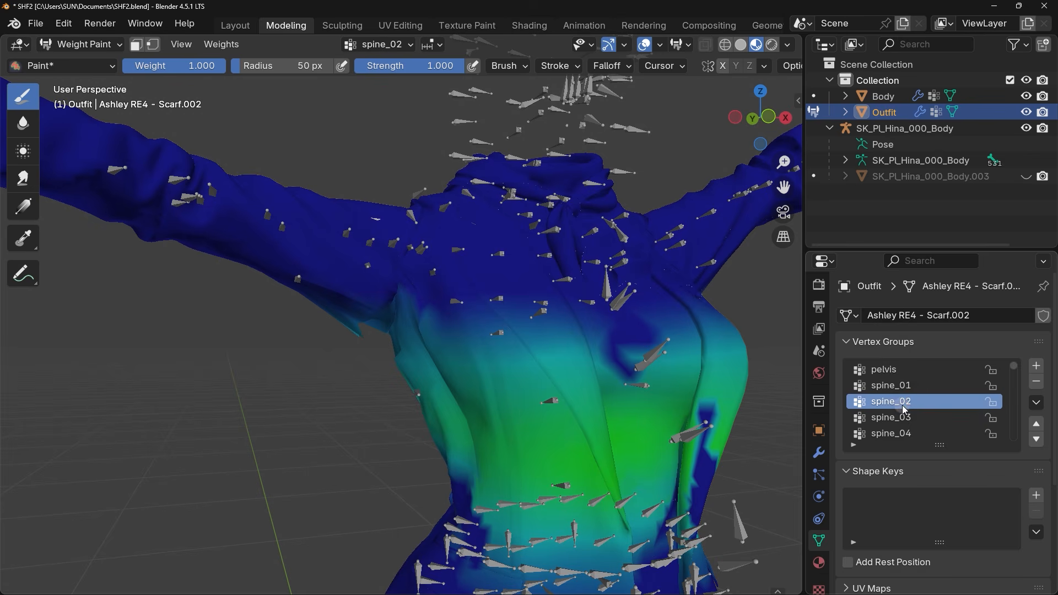
scroll(335, 320, up, 3)
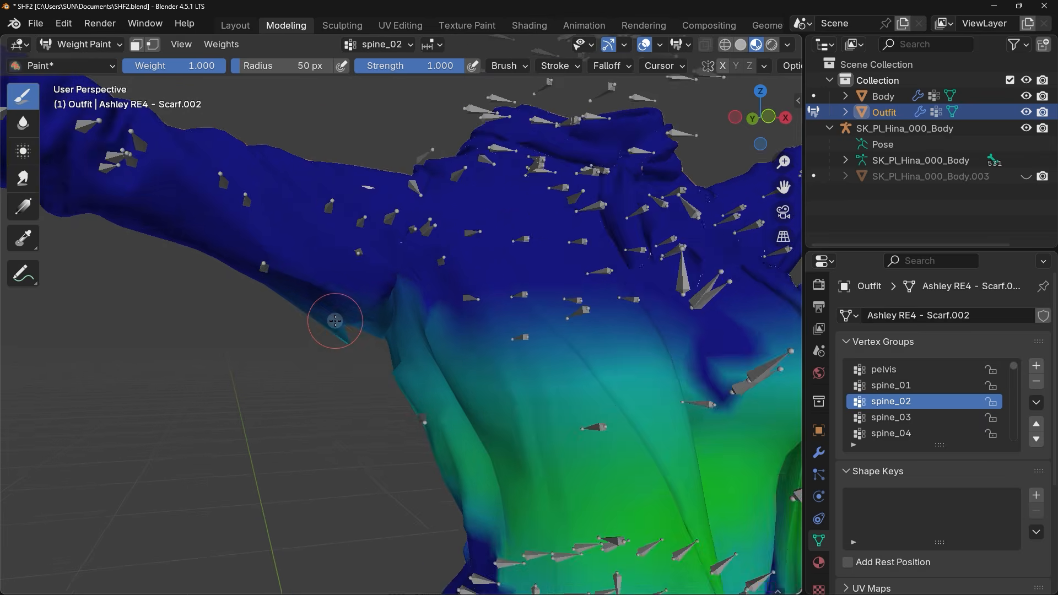
shift+middle_drag(336, 321, 402, 299)
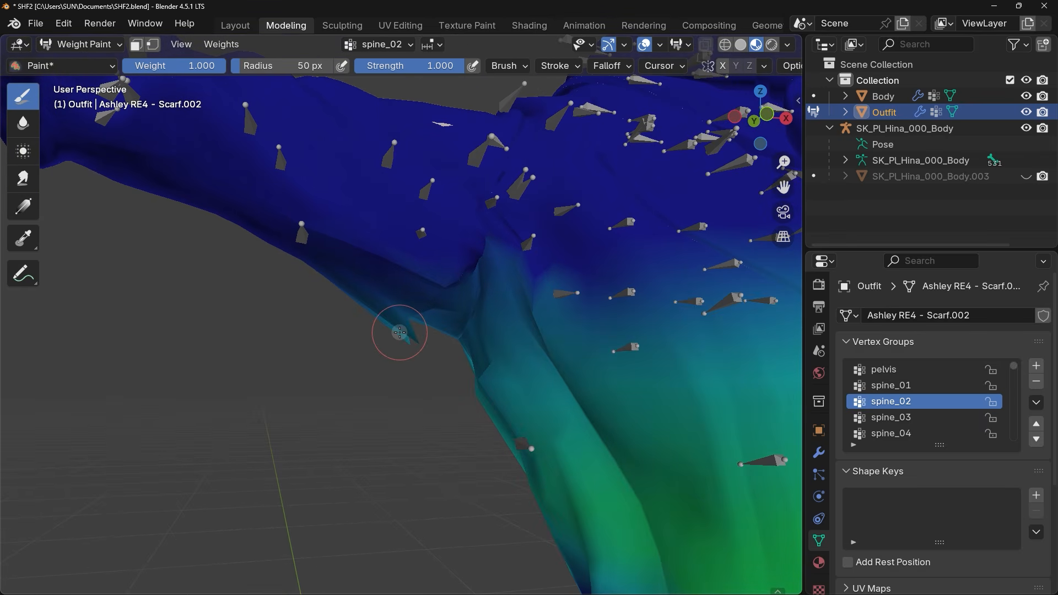
click(26, 100)
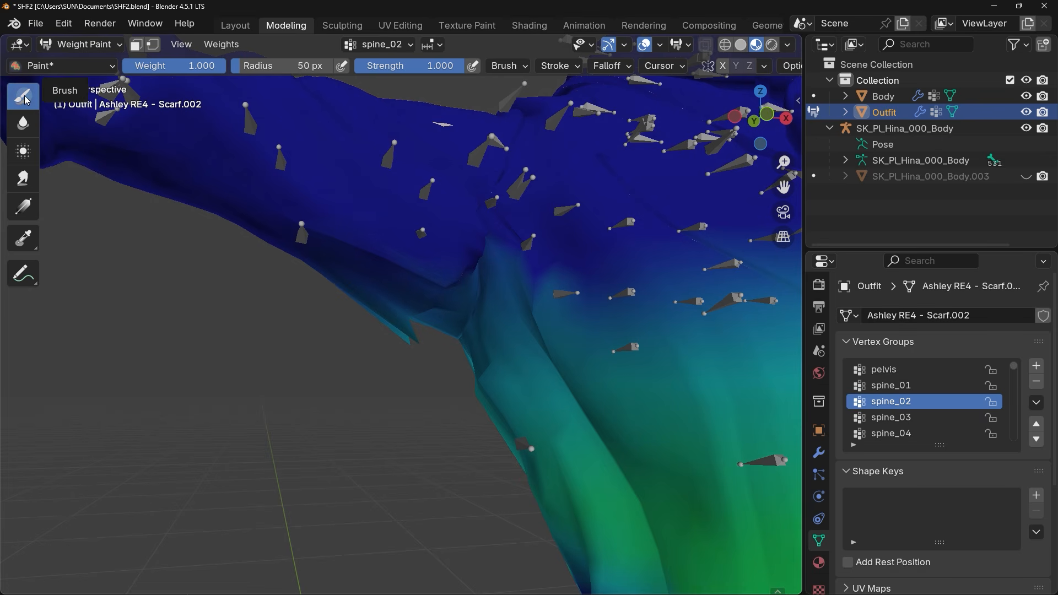
click(130, 67)
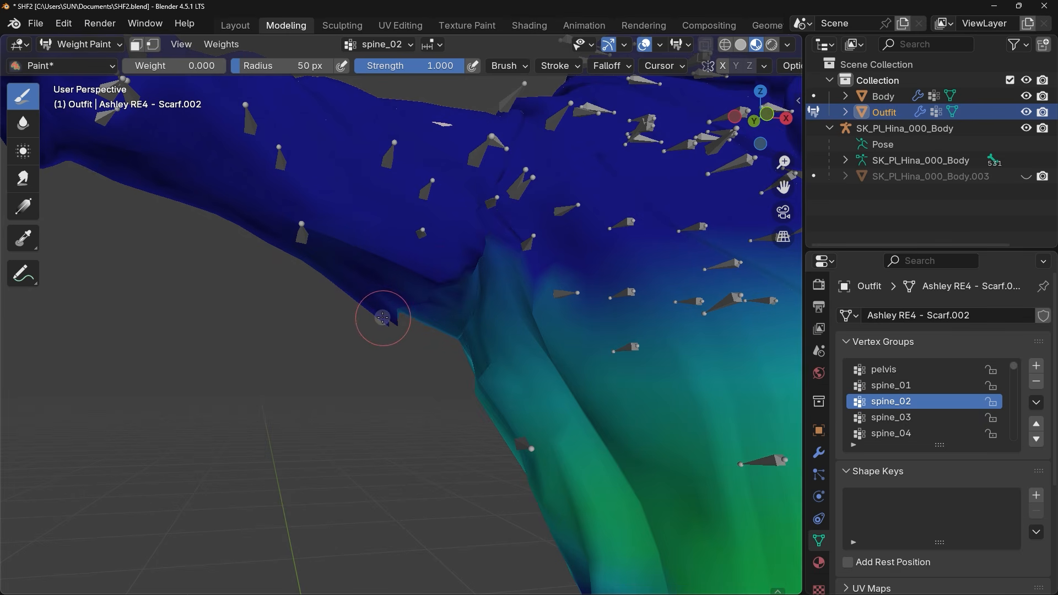
mouse_move(432, 279)
middle_down()
mouse_move(472, 274)
mouse_move(430, 288)
middle_up()
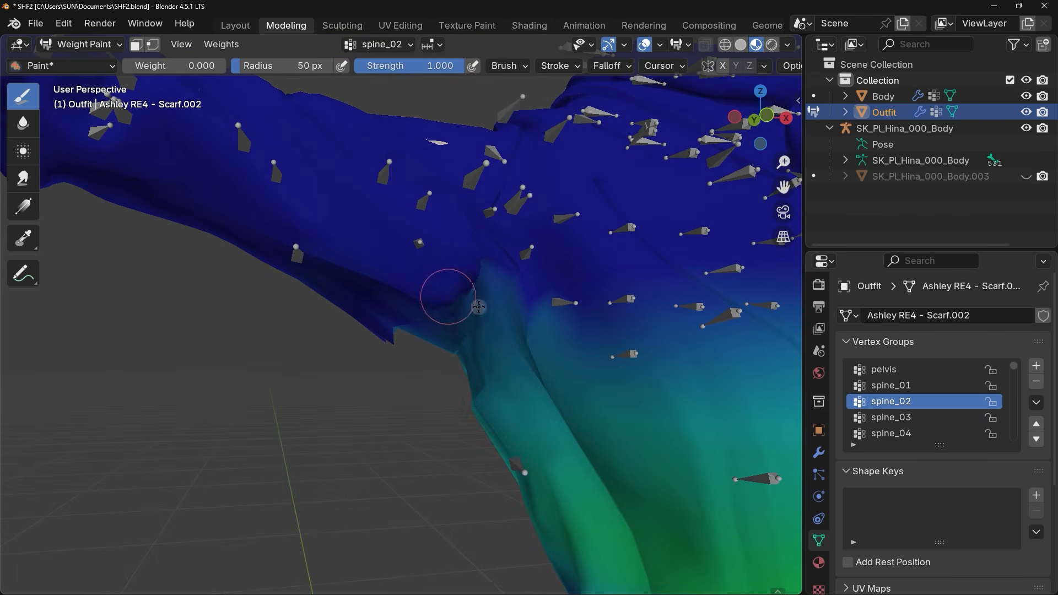
Erase the spine_03 weights from the underside of the right sleeve near the armpit
click(894, 418)
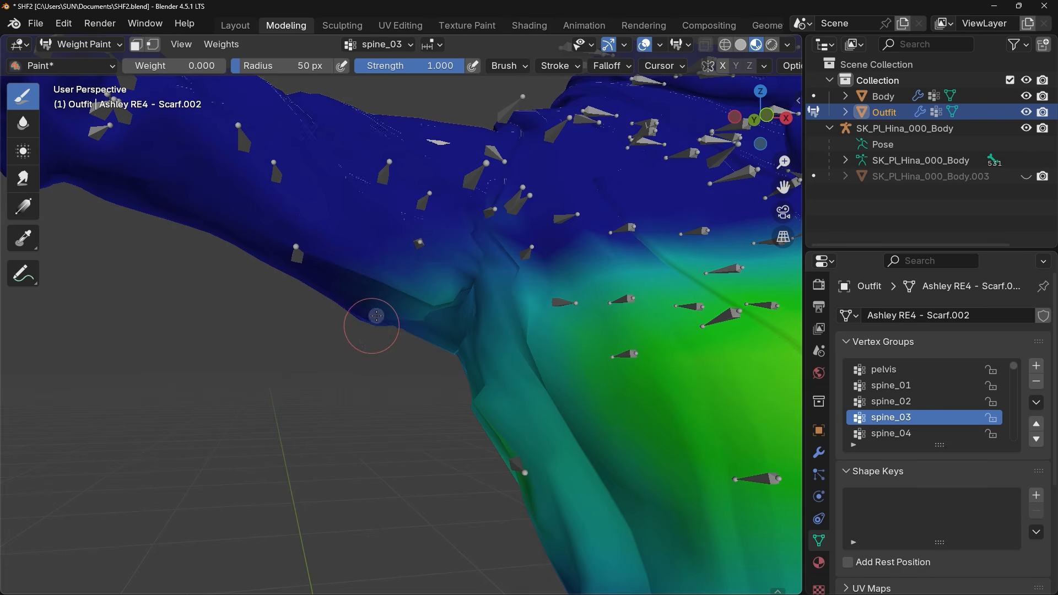
mouse_move(421, 299)
mouse_down()
mouse_move(407, 323)
mouse_move(438, 289)
mouse_move(416, 306)
mouse_move(338, 322)
mouse_move(359, 319)
mouse_move(355, 338)
mouse_move(346, 335)
mouse_up()
middle_drag(414, 265, 524, 226)
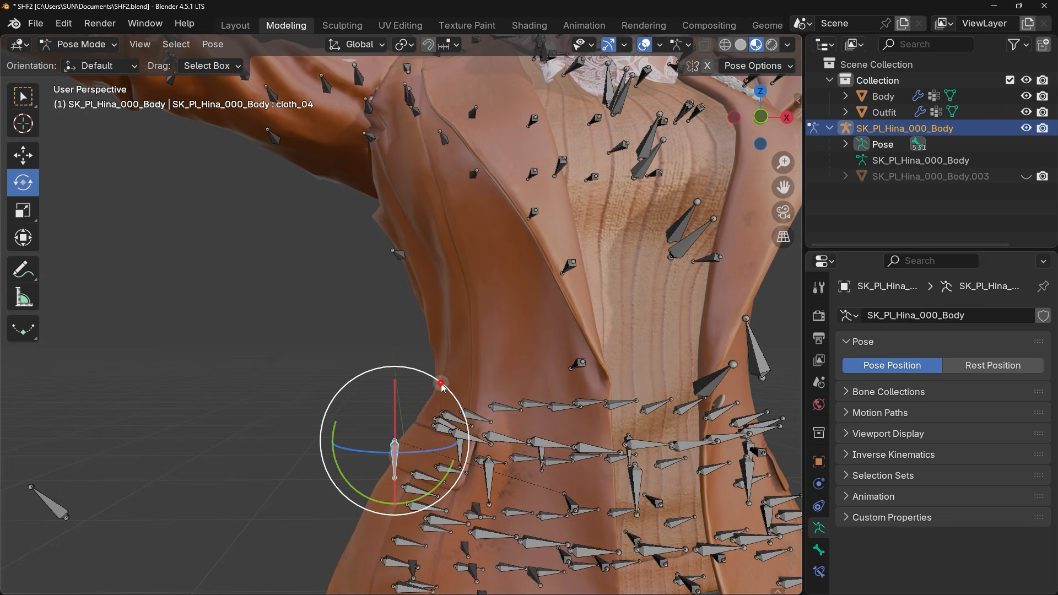
Rotate the cloth_04 bone in Pose Mode to test the jacket's deformation around the right waist
drag(442, 386, 358, 366)
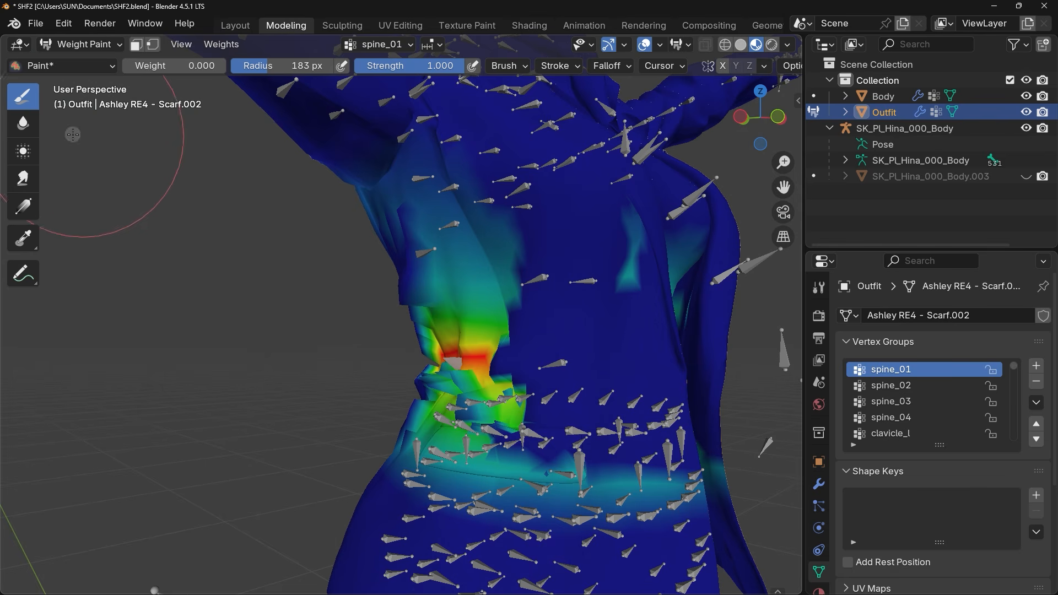
Blur the spine_01 weights over the crumpled right waist of the Outfit and check the spine_02 and spine_03 groups
click(25, 125)
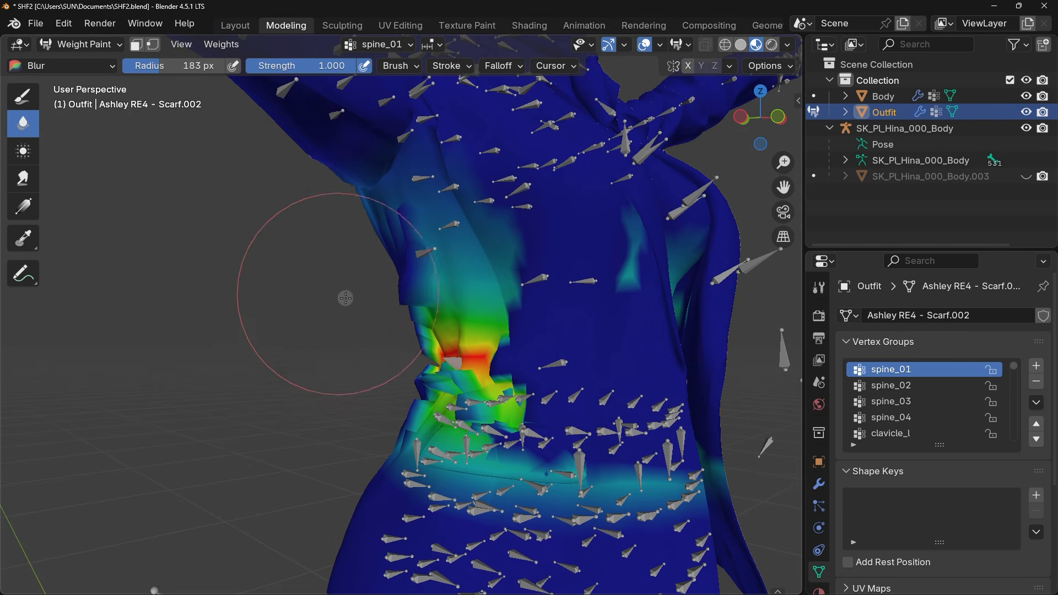
mouse_move(480, 365)
mouse_down()
mouse_move(513, 436)
mouse_move(538, 444)
mouse_move(471, 429)
mouse_move(355, 256)
mouse_move(541, 354)
mouse_move(503, 354)
mouse_up()
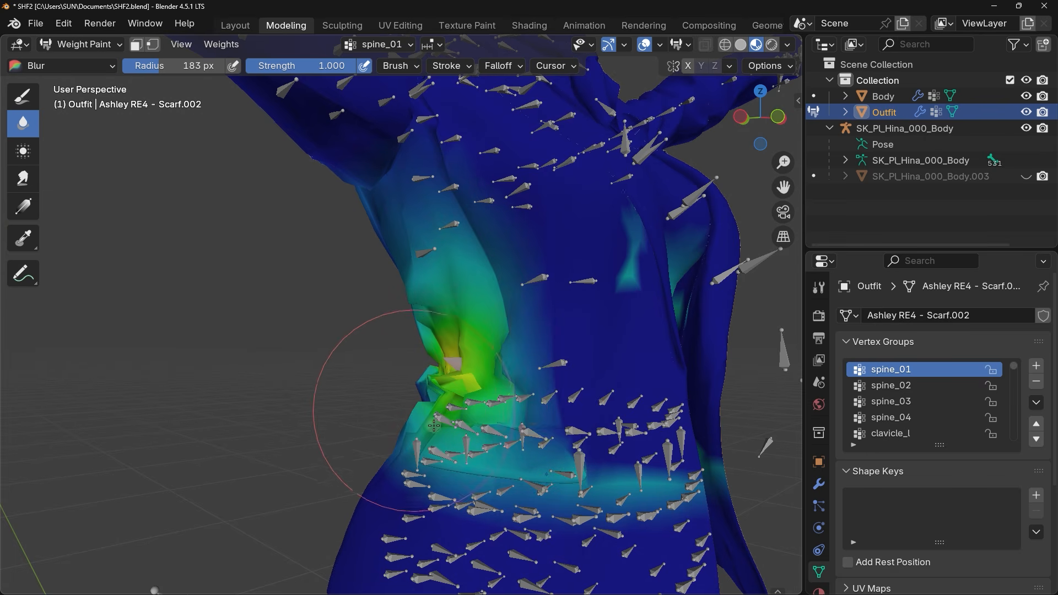
click(891, 400)
click(891, 386)
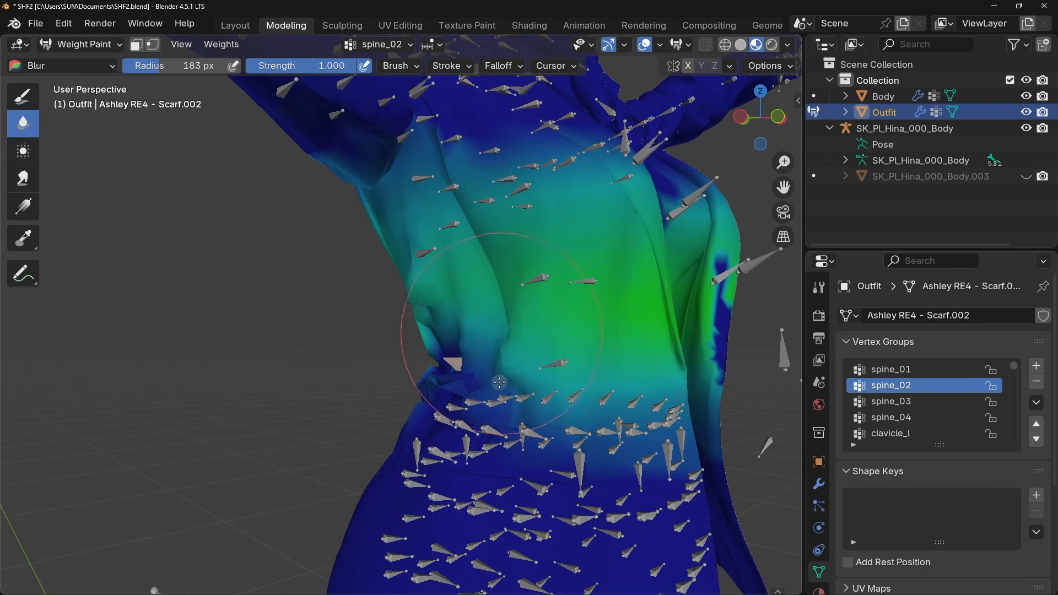
click(926, 401)
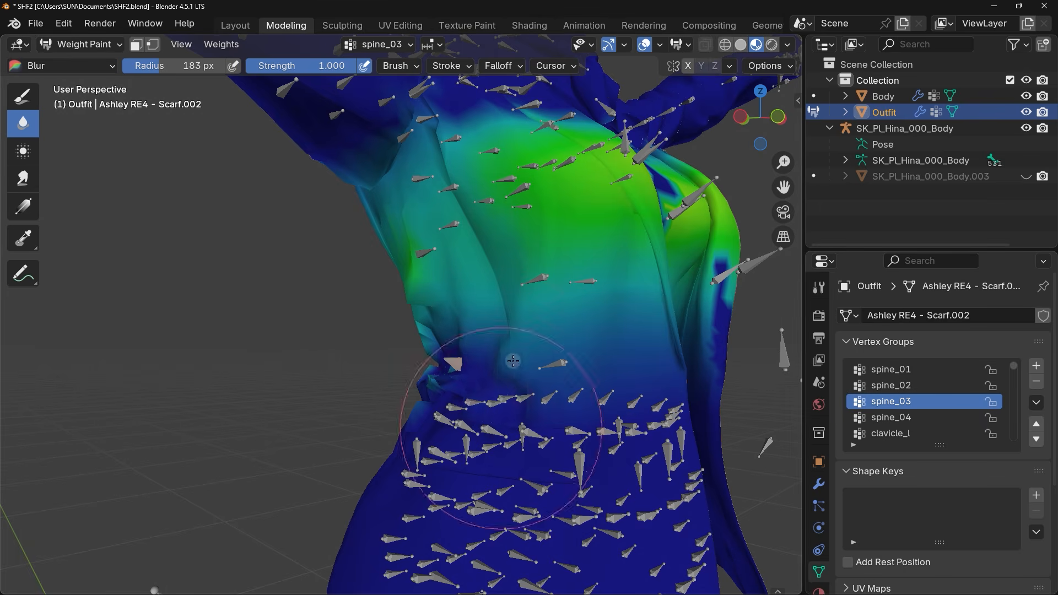
Make the Outfit's cloth_04 vertex group active and blur its weights across the right waist
ctrl+scroll(917, 405, down, 11)
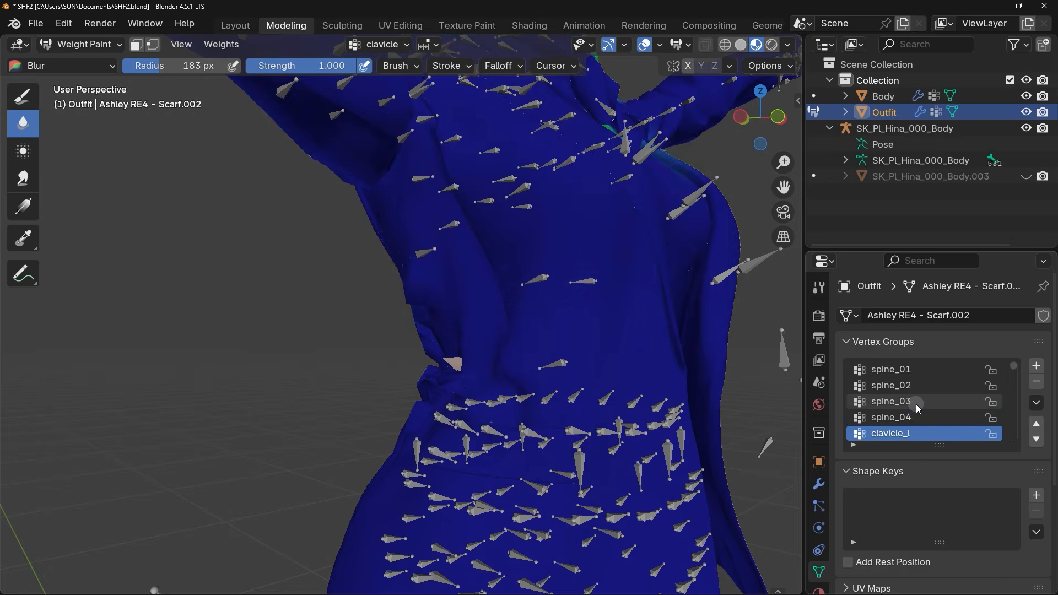
ctrl+scroll(916, 404, up, 2)
ctrl+scroll(916, 405, up, 1)
ctrl+scroll(916, 405, down, 1)
mouse_move(529, 397)
mouse_down()
mouse_move(491, 441)
mouse_move(445, 331)
mouse_move(421, 390)
mouse_up()
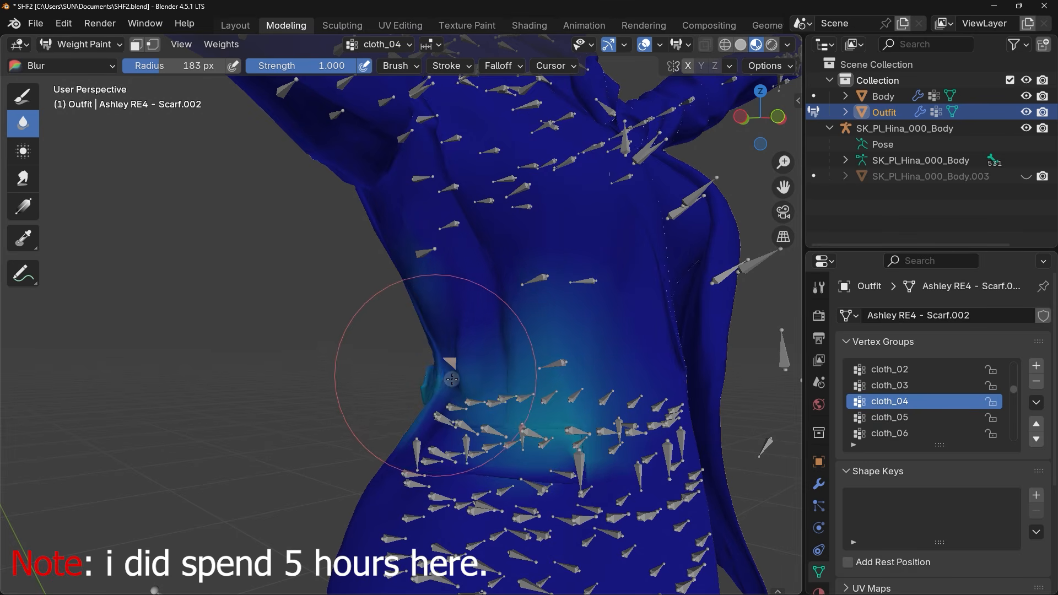
Make cloth_04 the active vertex group of the Body mesh and blur its weights over the spike at the waist
ctrl+scroll(890, 405, down, 3)
ctrl+scroll(890, 405, up, 1)
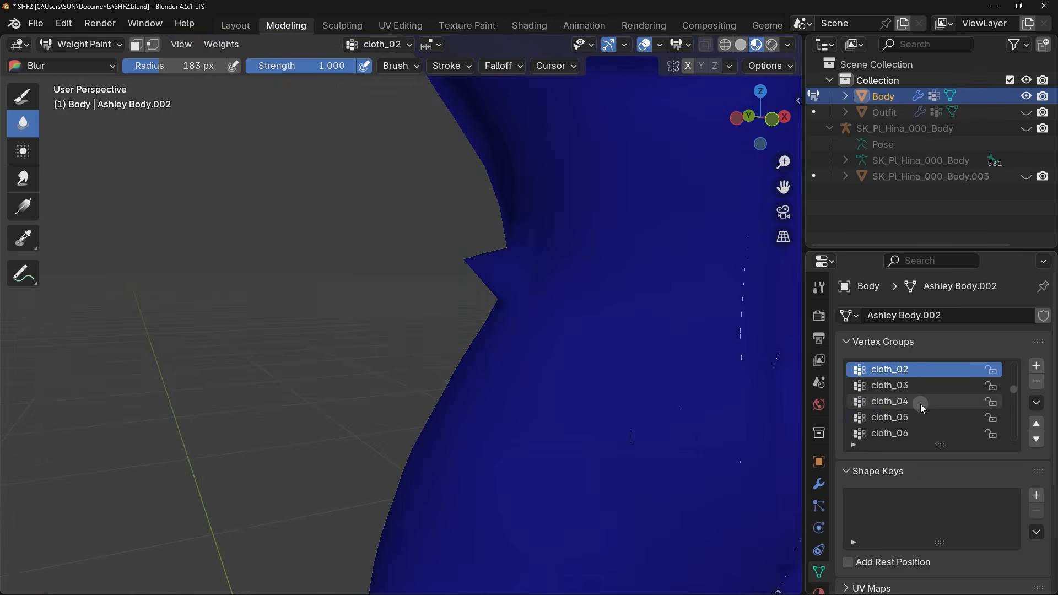
ctrl+scroll(921, 405, down, 2)
mouse_move(511, 243)
mouse_down()
mouse_move(491, 266)
mouse_move(491, 243)
mouse_move(504, 348)
mouse_move(547, 309)
mouse_up()
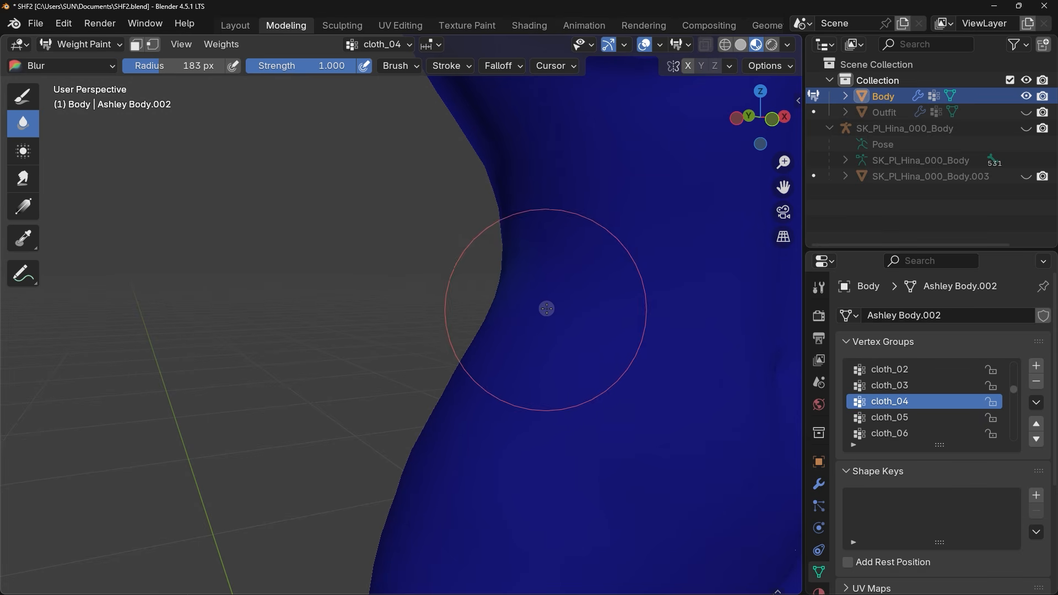
Unhide the Outfit and clear all pose transforms on every bone of the SK_Pl_Hina_000_Body armature, ending in Object Mode
click(1027, 112)
scroll(502, 316, down, 5)
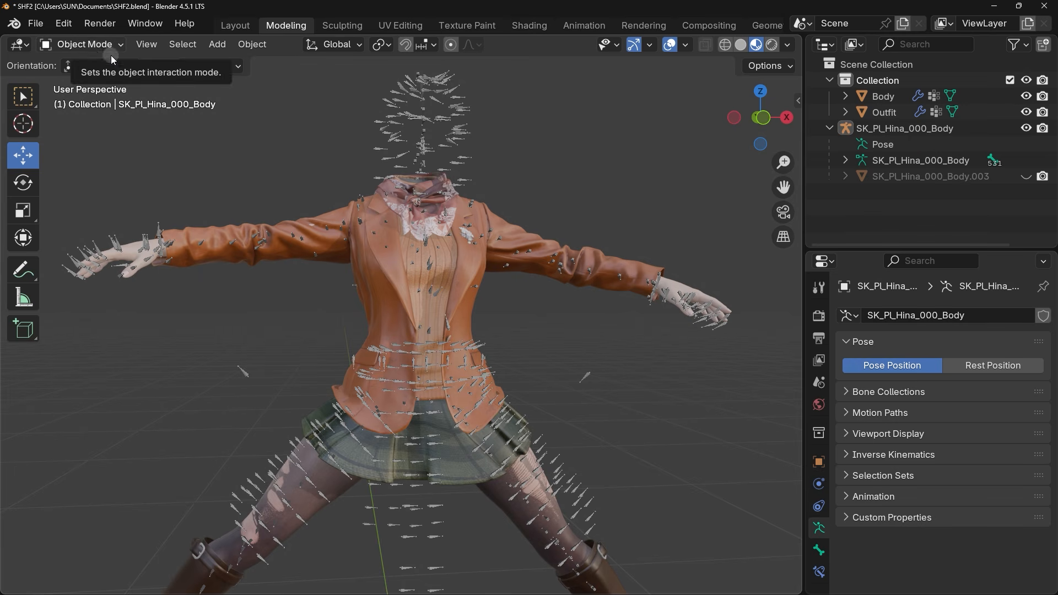
click(415, 126)
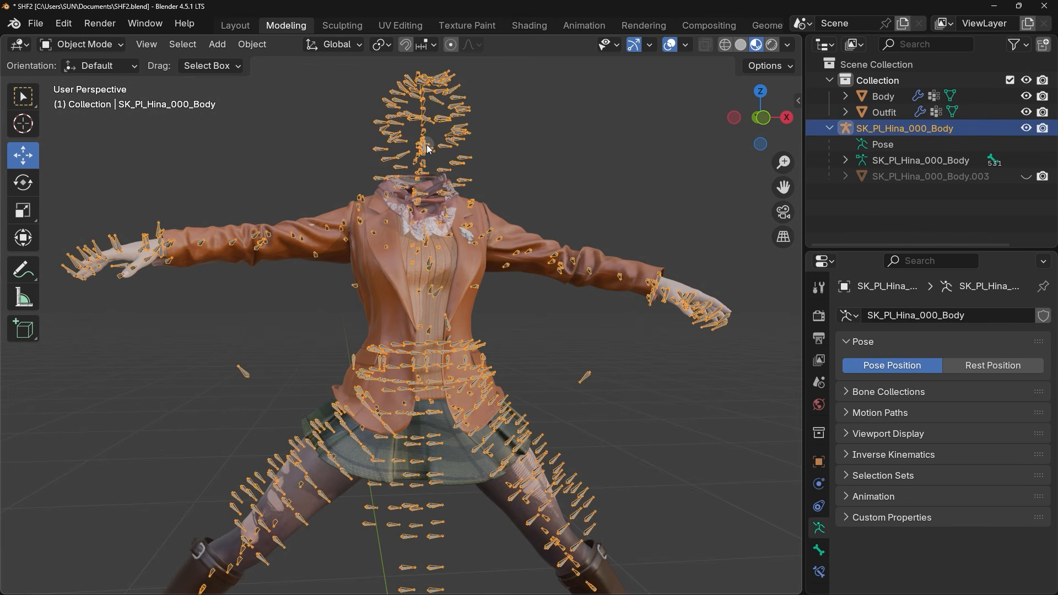
click(95, 44)
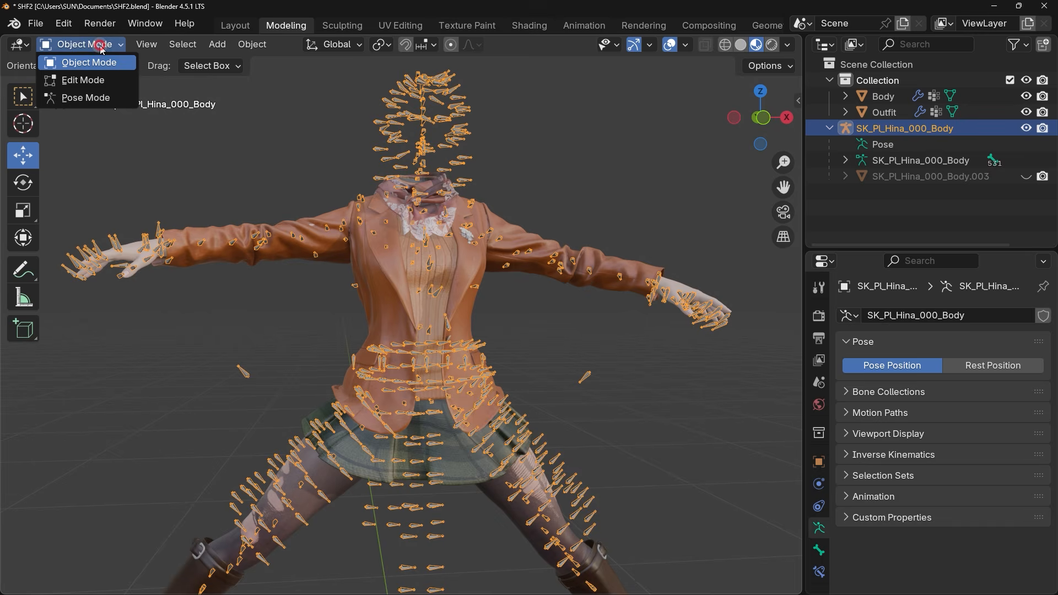
click(88, 97)
key(a)
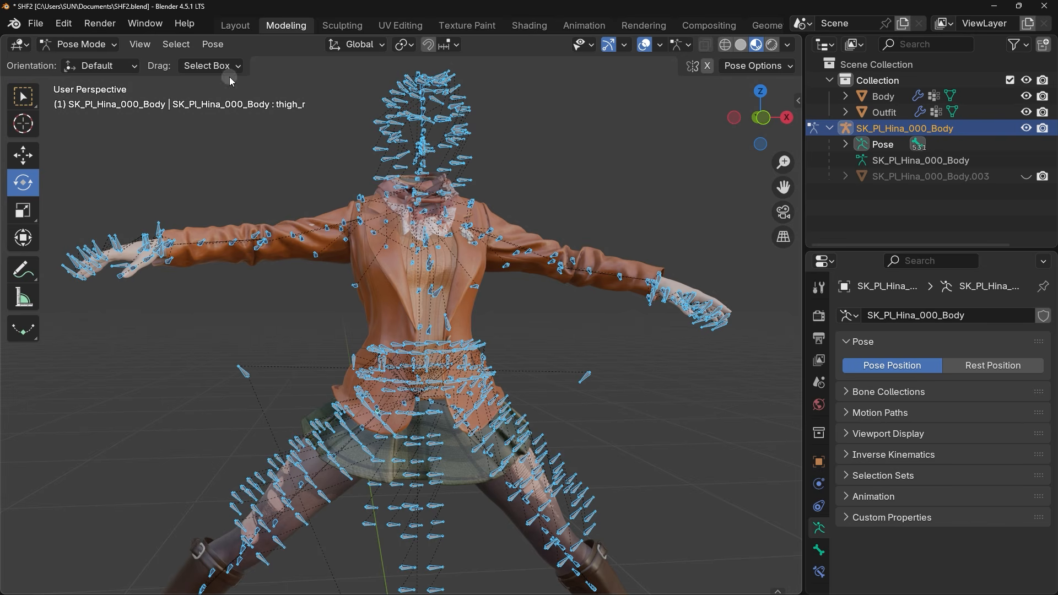
click(216, 47)
mouse_move(237, 80)
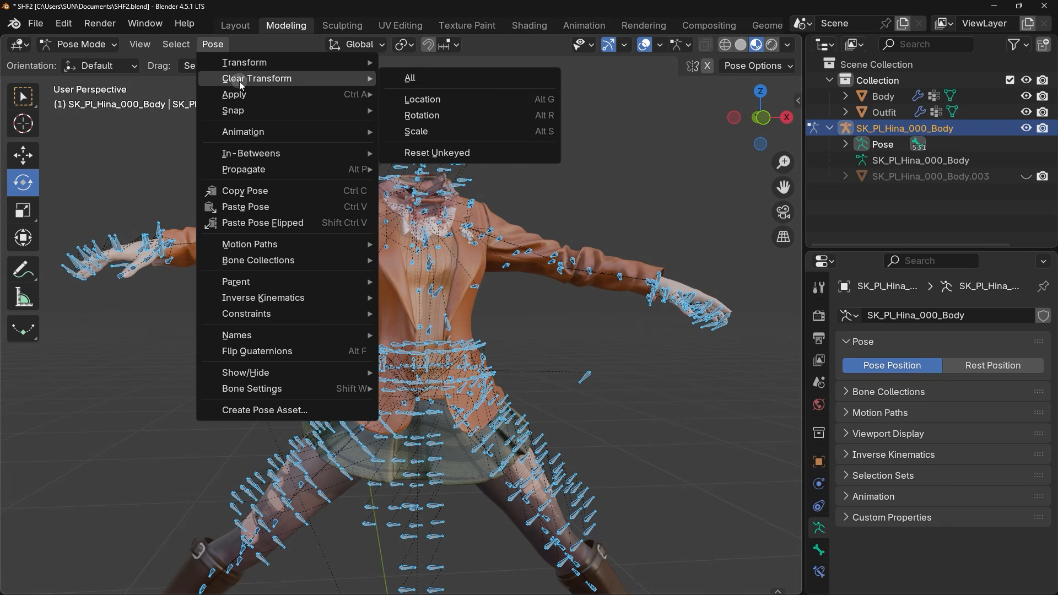
click(422, 78)
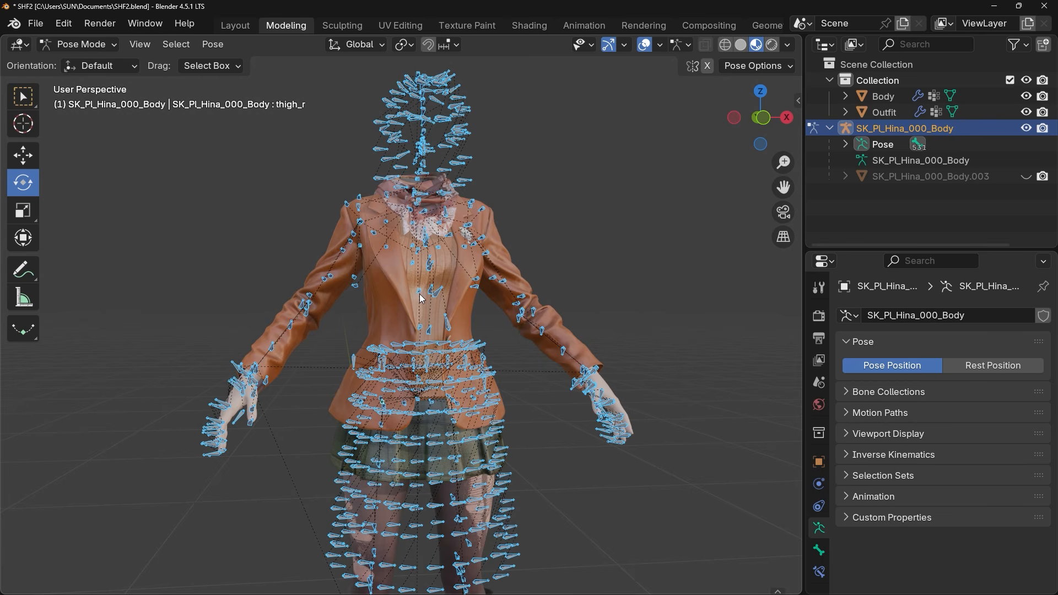
click(83, 44)
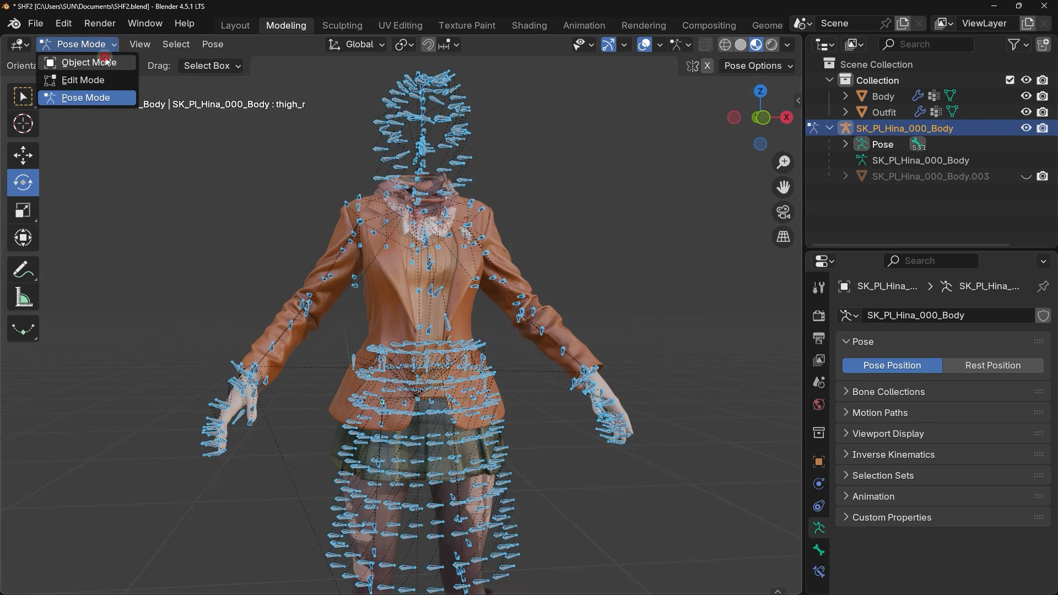
click(107, 62)
click(538, 194)
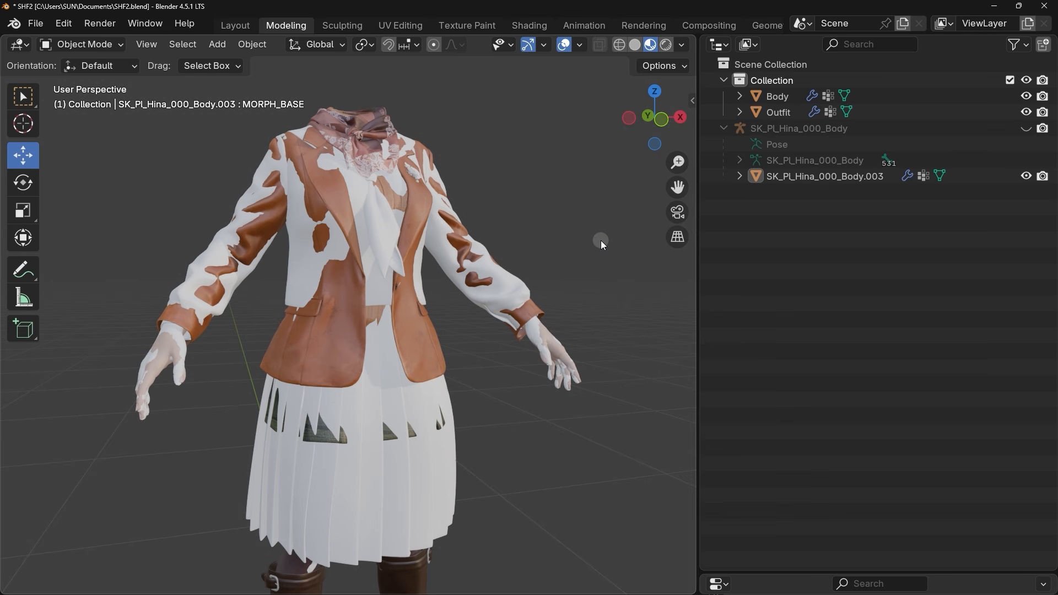
Expand the SK_Pl_Hina_000_Body.003, Outfit and Body mesh data in the scene hierarchy to list their materials
click(739, 177)
click(756, 193)
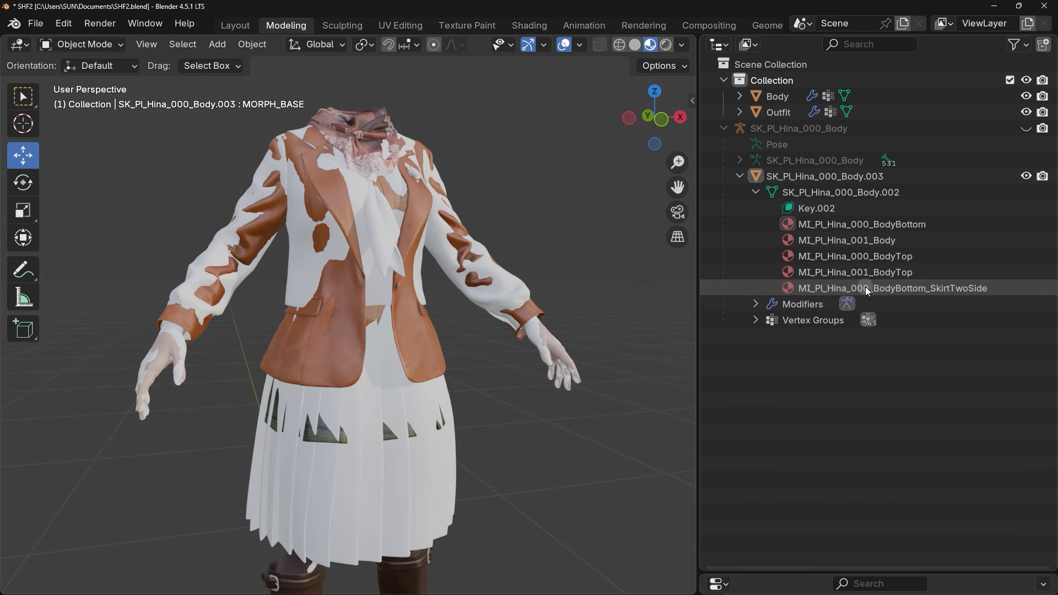
click(740, 112)
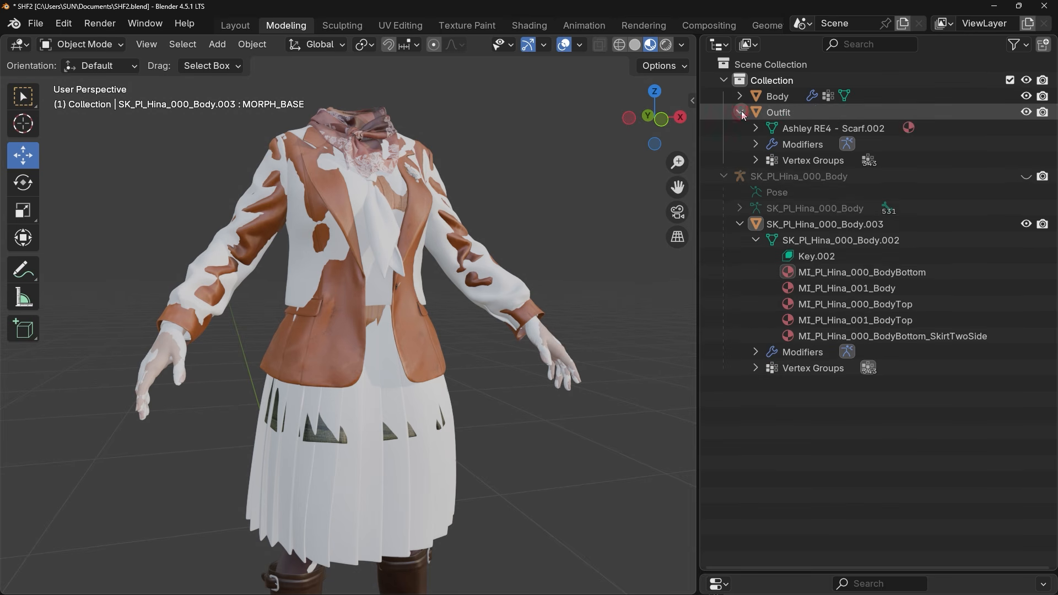
click(755, 128)
click(740, 96)
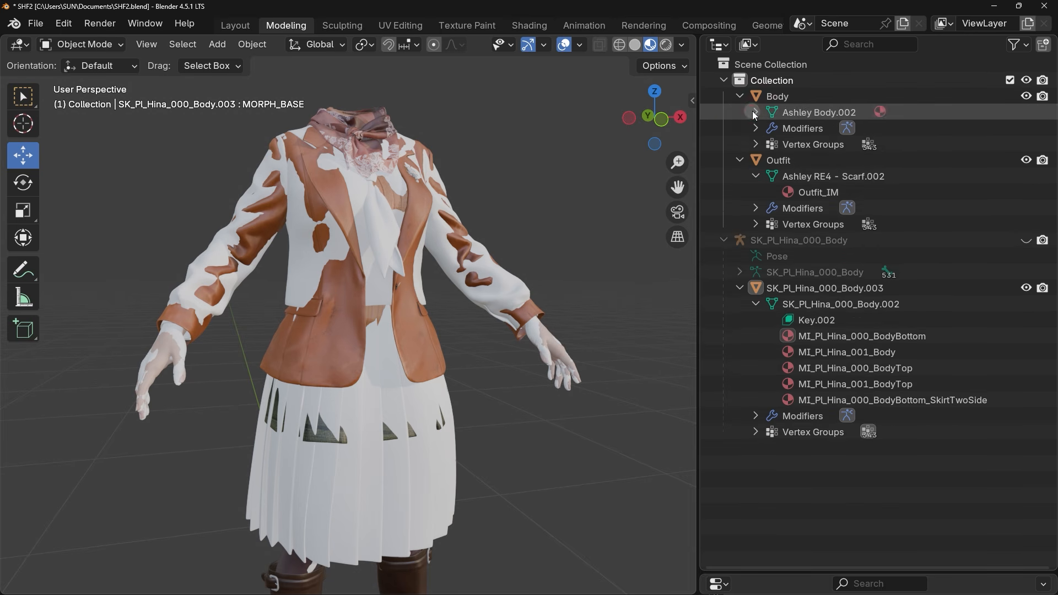
click(754, 112)
Compare the Body_MI and Outfit_IM materials with each MI_Pl_Hina material on the original SK_Pl_Hina_000_Body.003 mesh
click(830, 128)
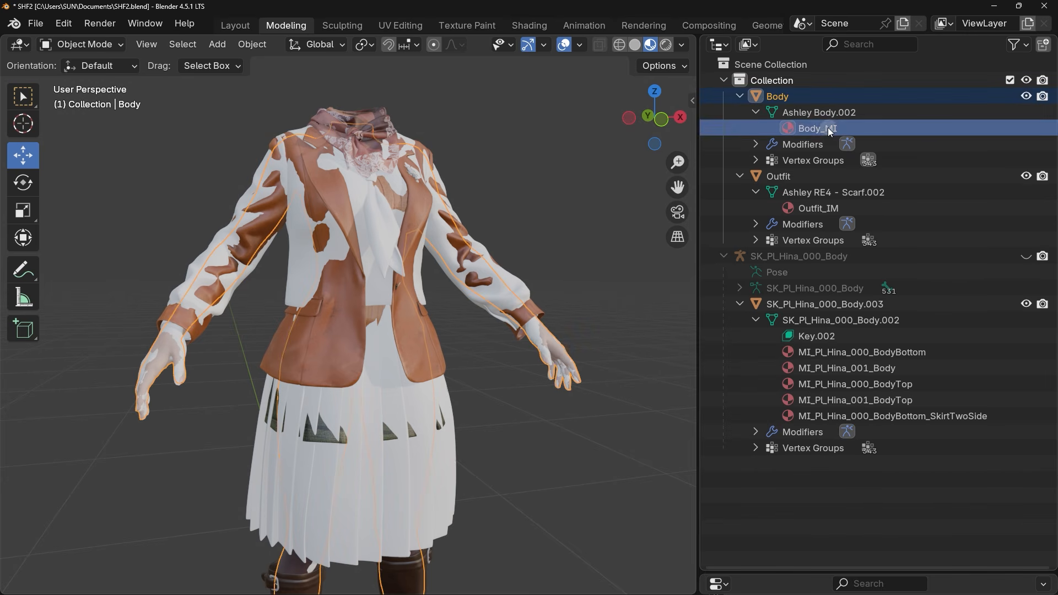
click(829, 209)
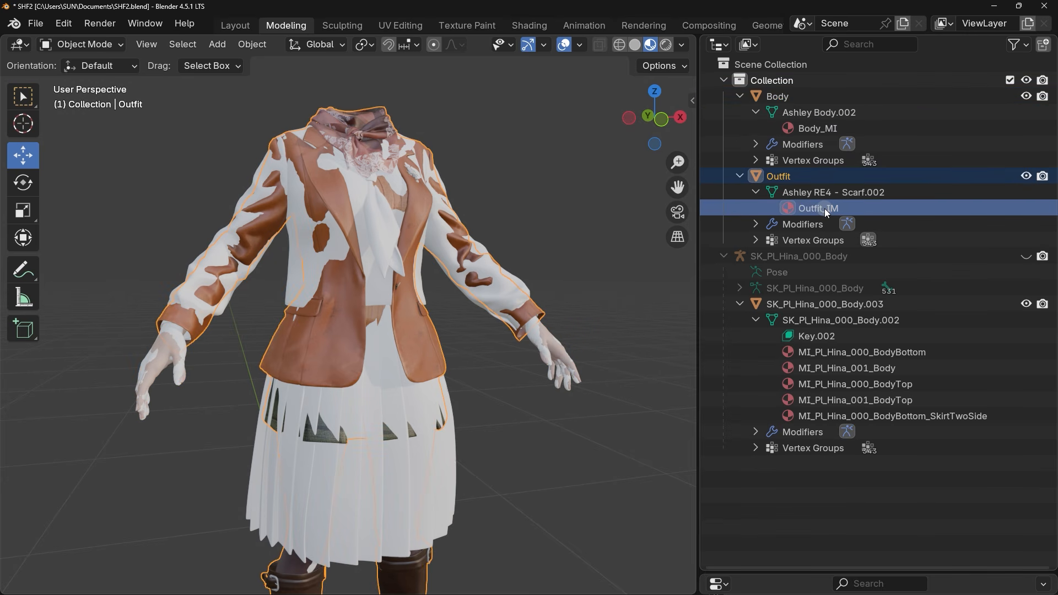
click(883, 369)
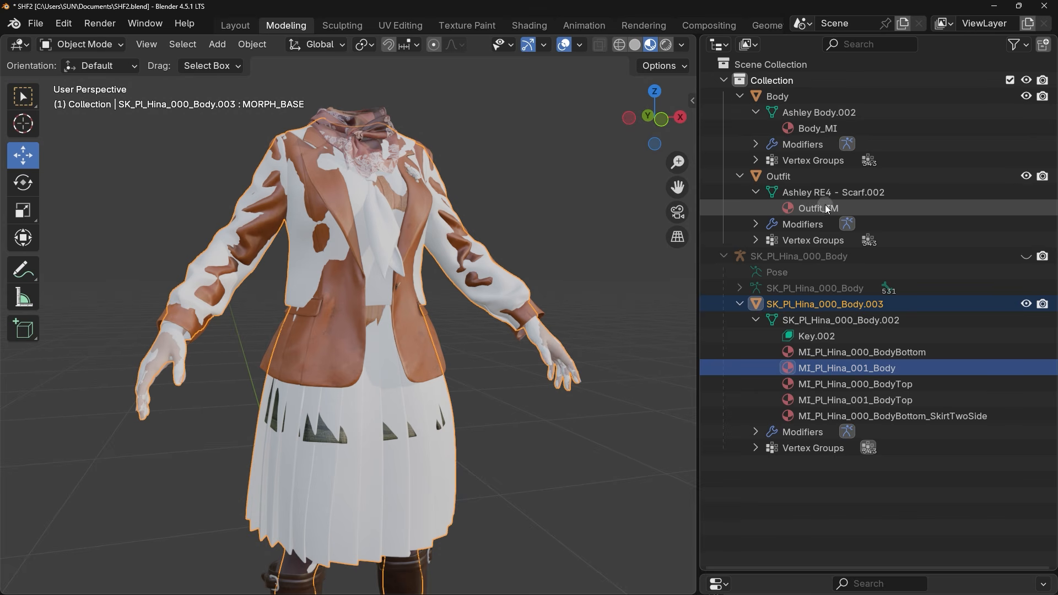
click(860, 400)
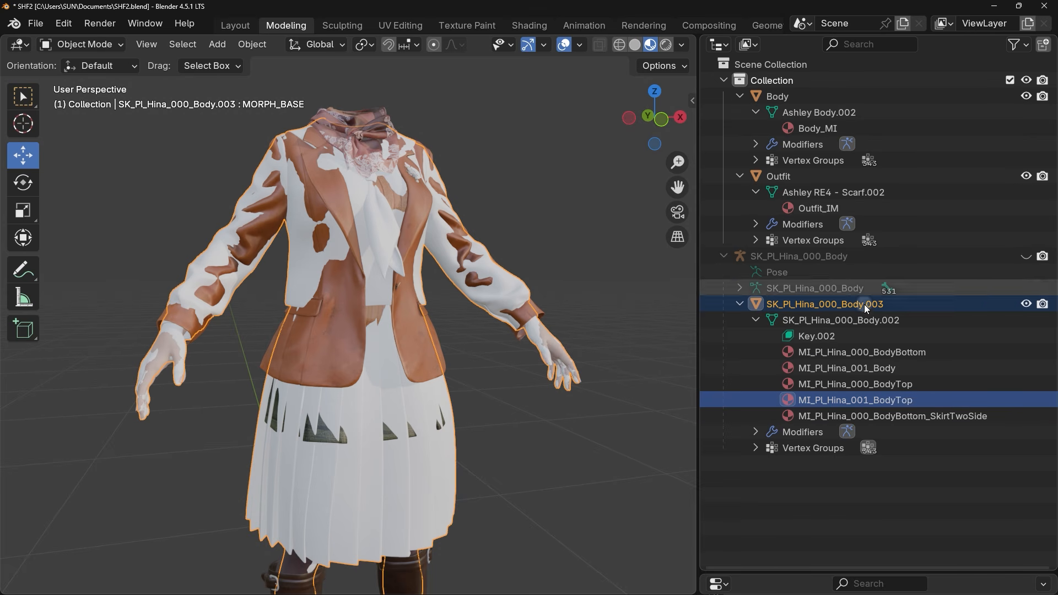
click(869, 418)
click(868, 399)
click(866, 384)
click(865, 368)
click(866, 353)
click(867, 368)
click(870, 384)
click(872, 400)
click(876, 417)
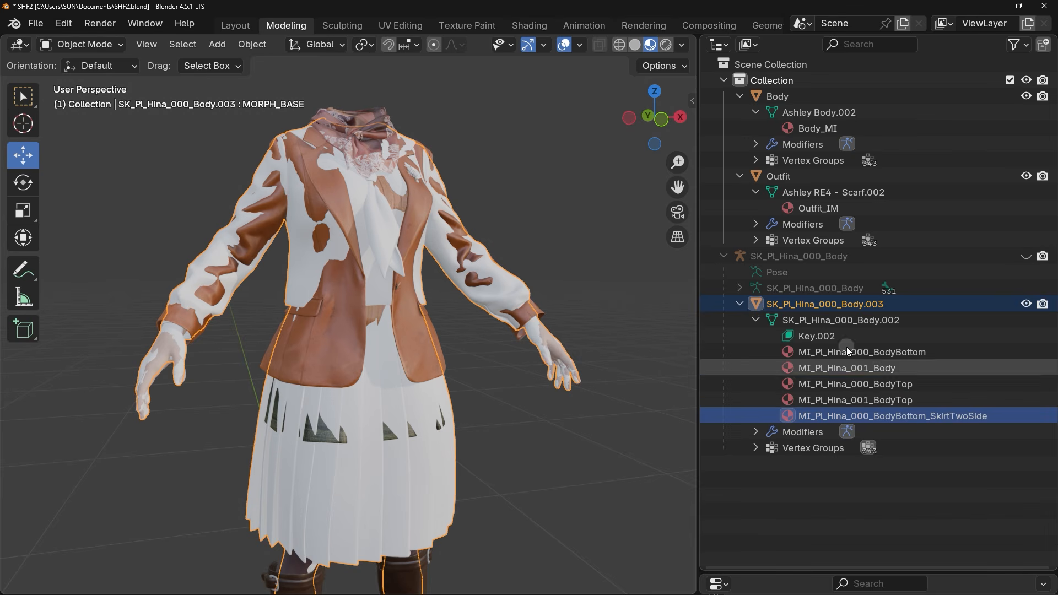
Check Outfit_IM and Body_MI again against the original MI_Pl_Hina_000_BodyTop and MI_Pl_Hina_000_BodyBottom materials
click(819, 208)
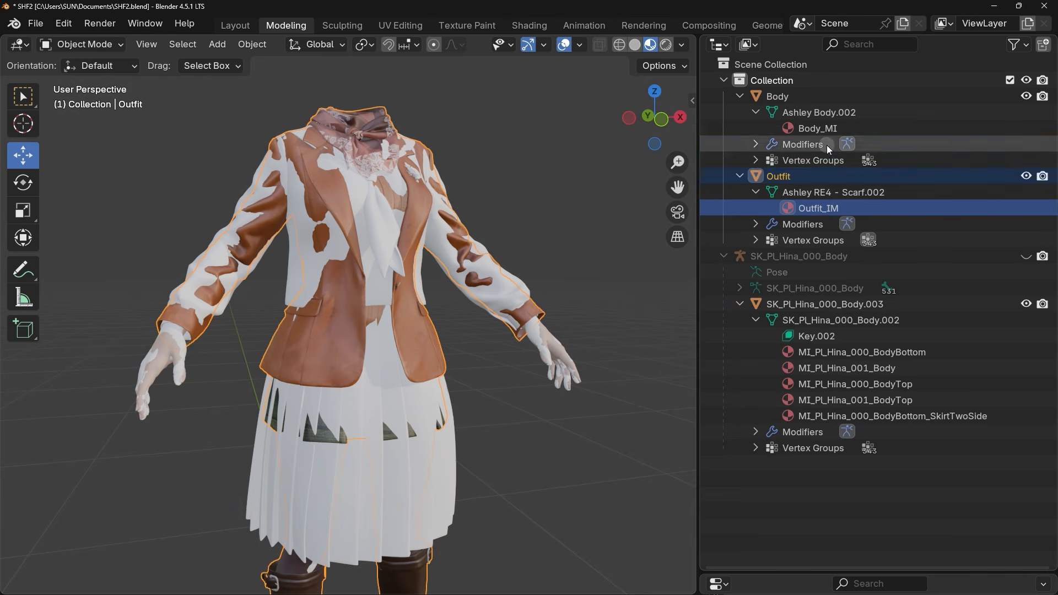
click(822, 128)
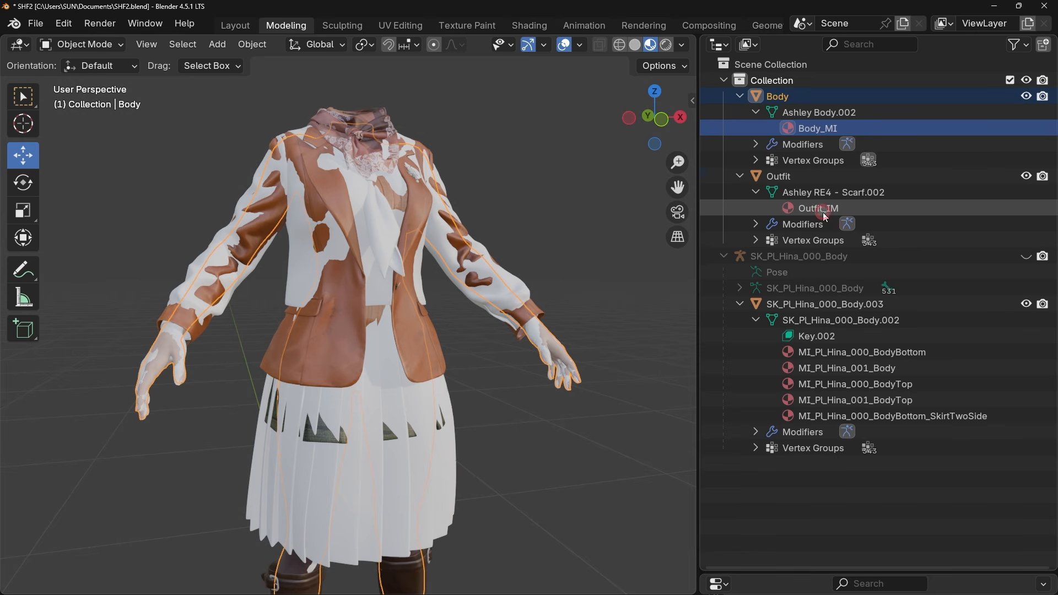
click(824, 211)
click(815, 132)
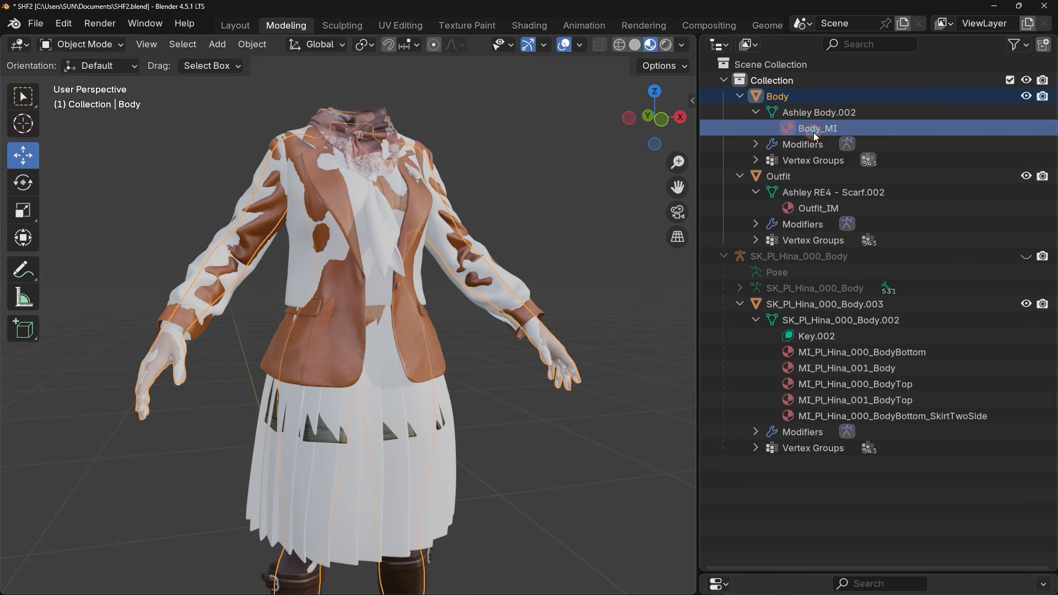
click(820, 208)
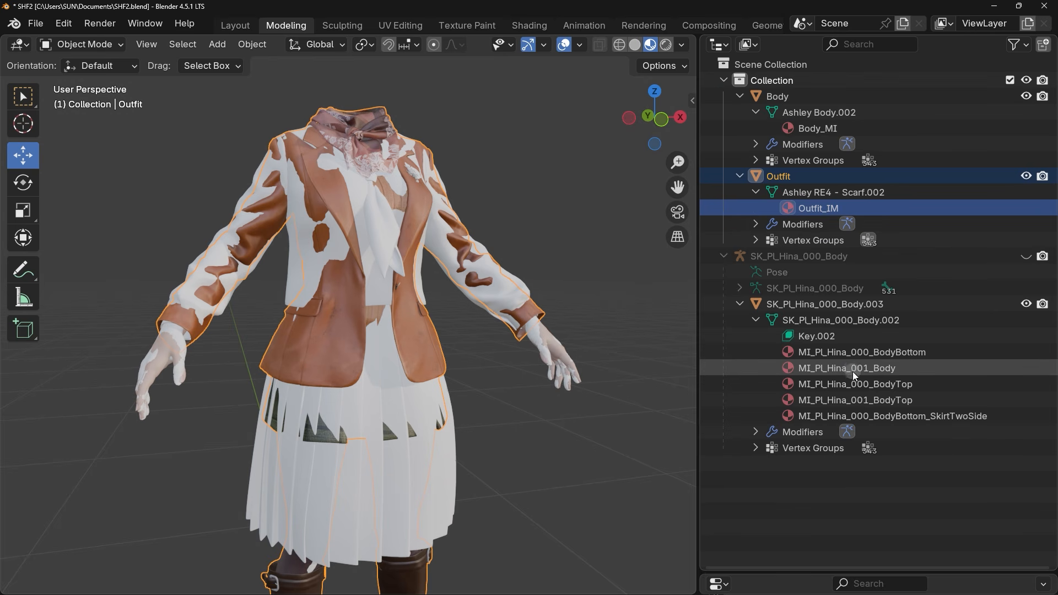
click(875, 383)
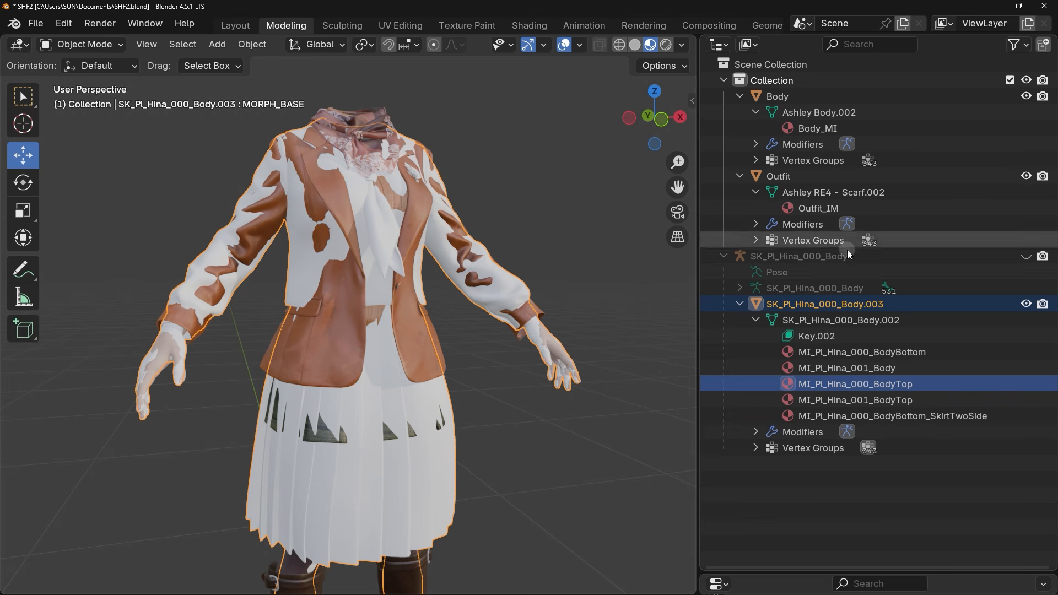
click(853, 353)
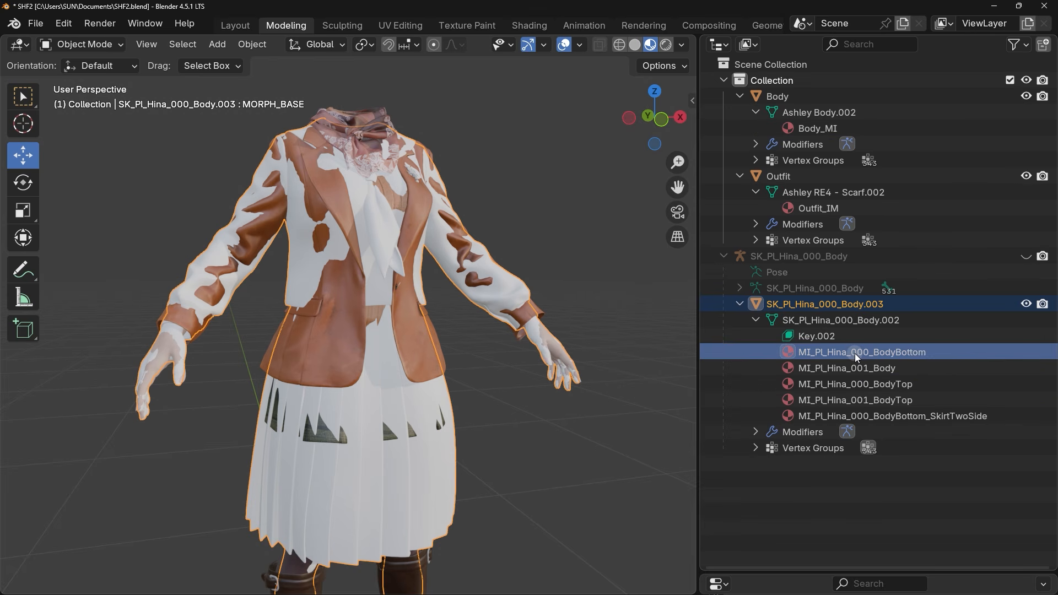
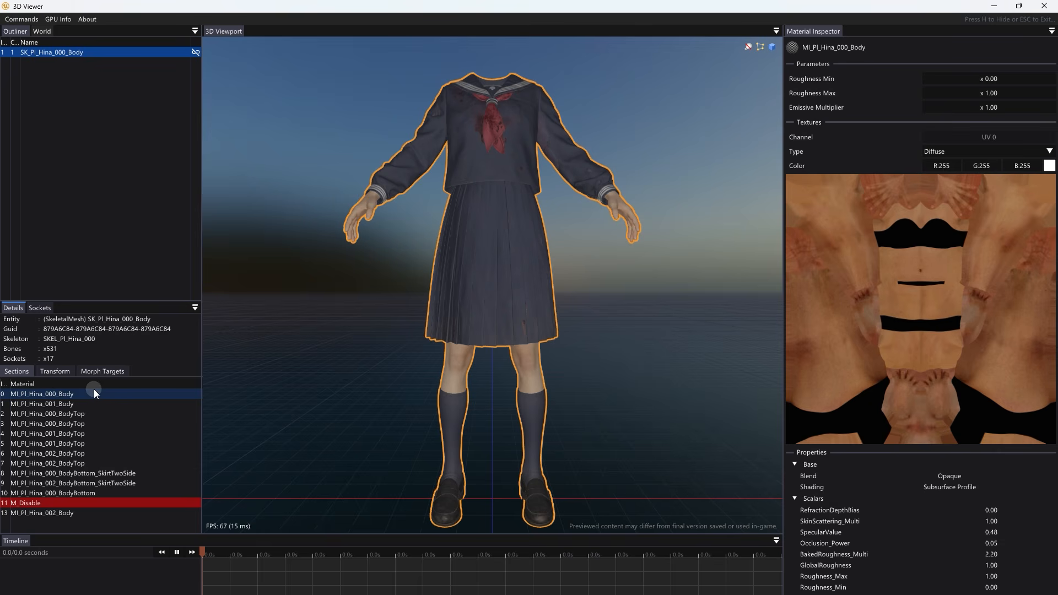
In FModel's 3D Viewer, inspect the textures and properties of the 000, 001 and 002 BodyTop materials on SK_Pl_Hina_000_Body
click(65, 414)
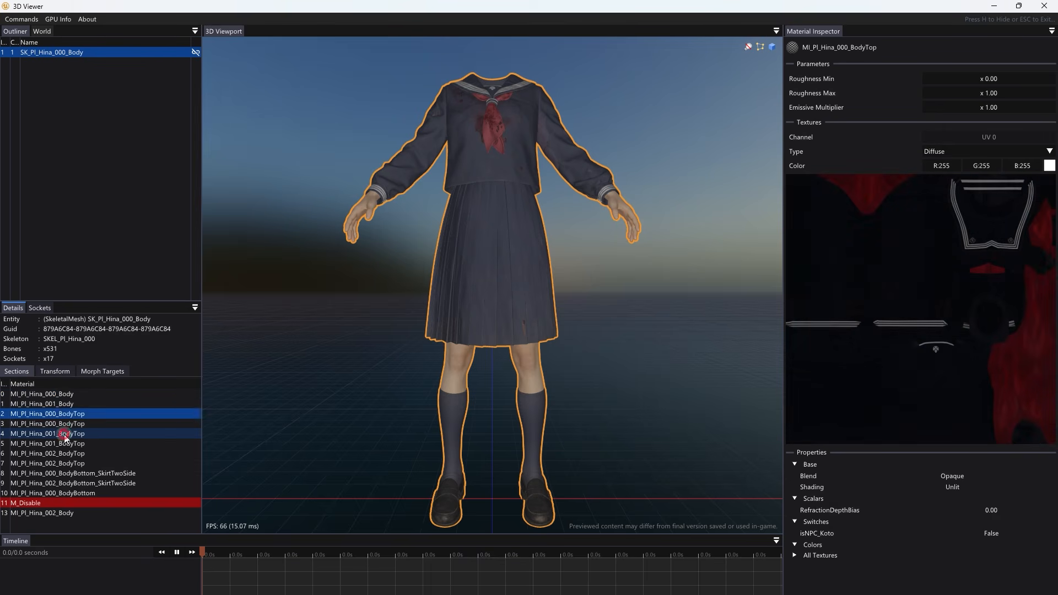
click(55, 434)
click(57, 443)
click(55, 454)
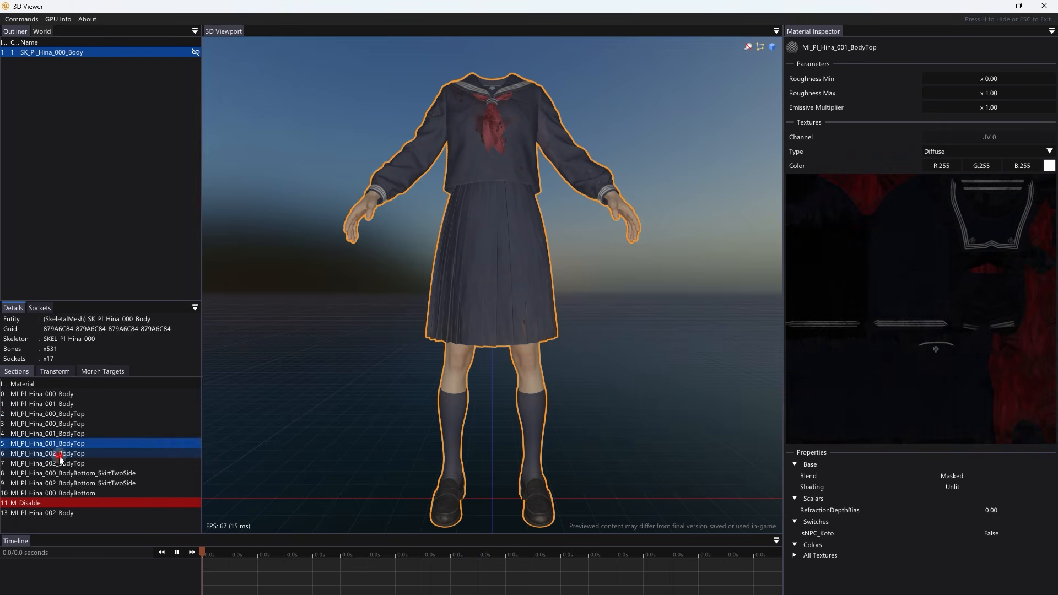
click(59, 464)
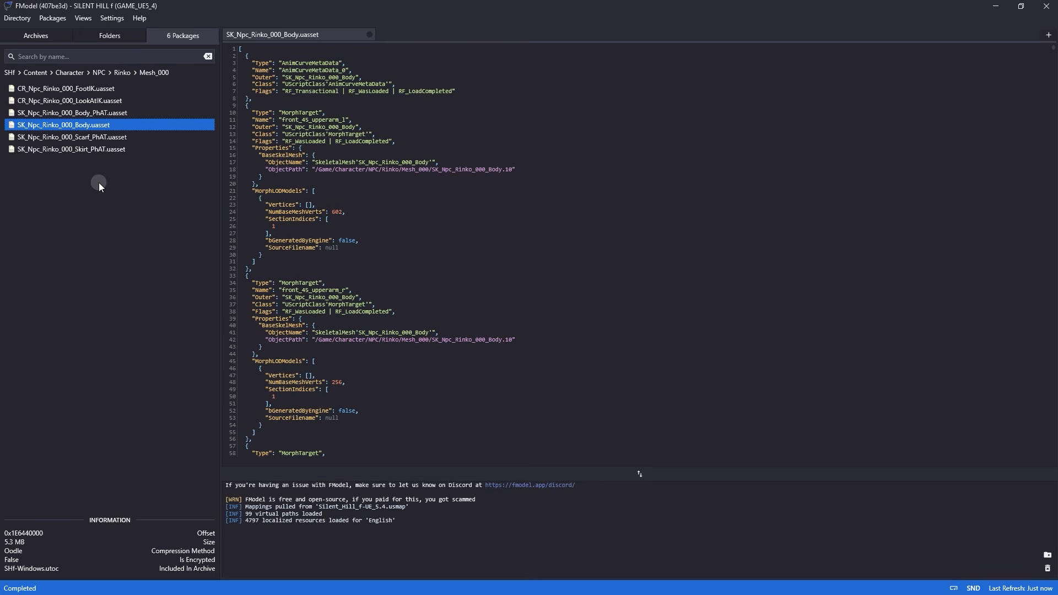
Preview SK_Npc_Rinko_000_Body from FModel and inspect its BodyTop, BodyBottom, Socks and MI_Npc_Rinko_000_Body materials
click(64, 126)
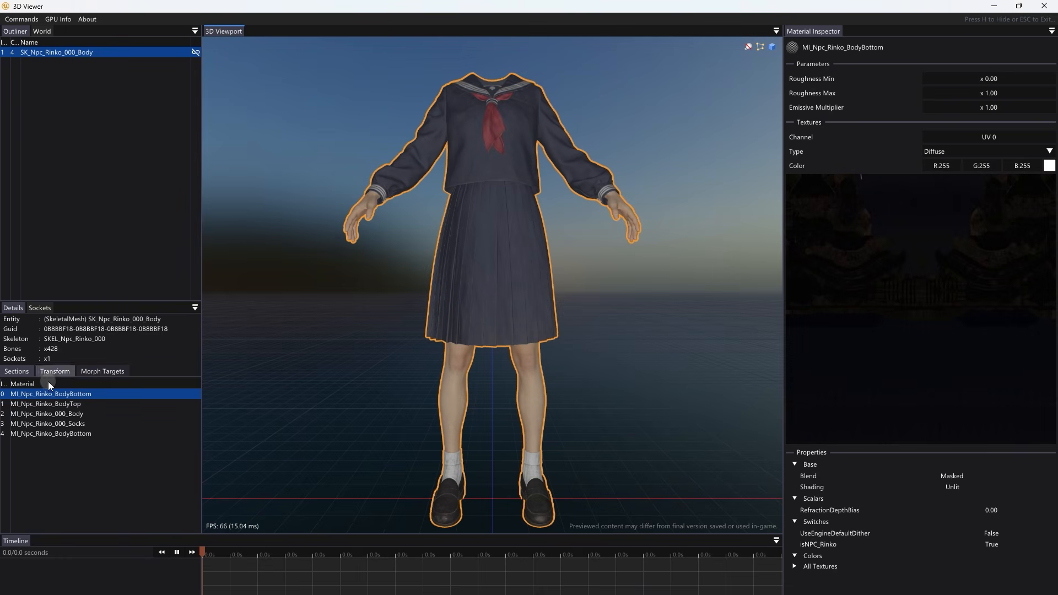
click(52, 404)
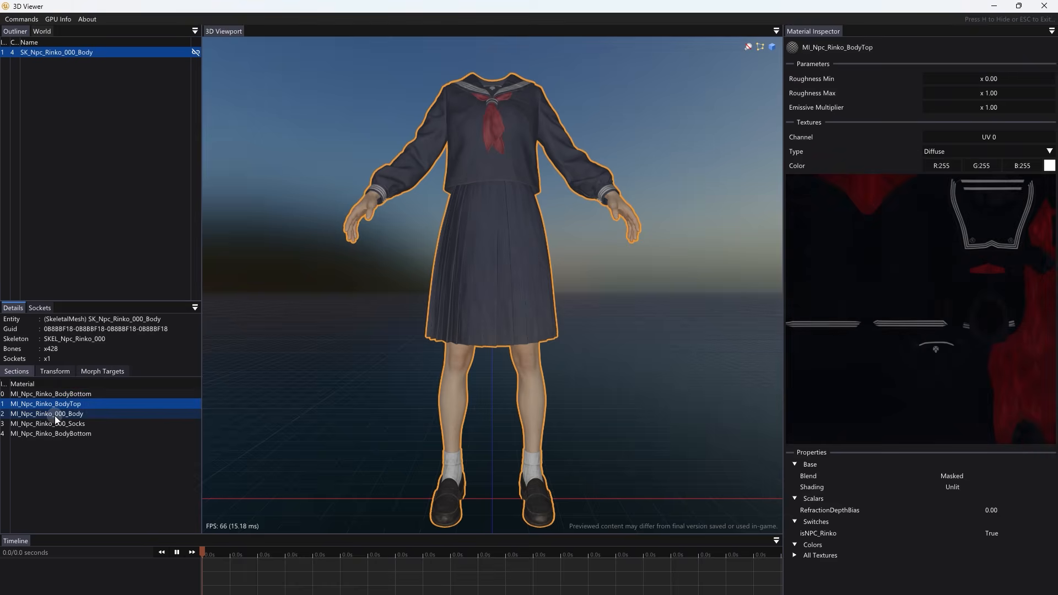
click(55, 415)
click(55, 424)
click(56, 433)
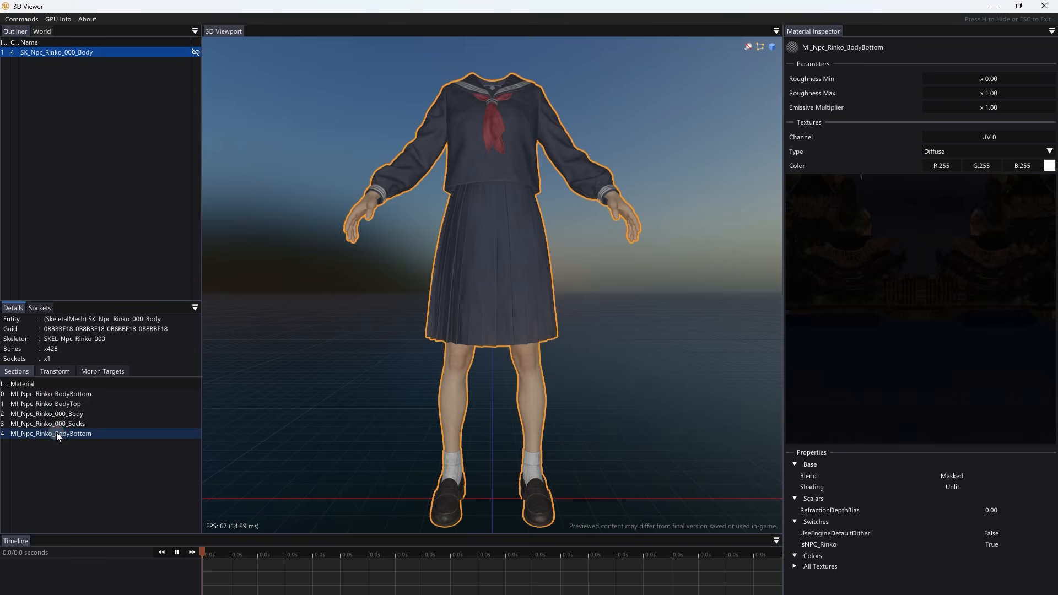
click(56, 424)
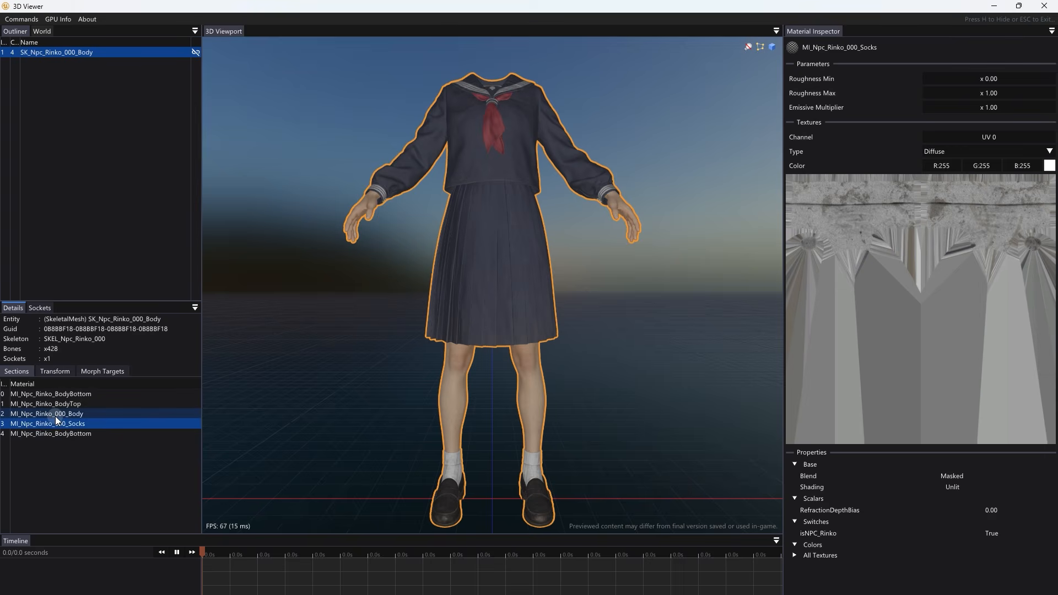
click(56, 415)
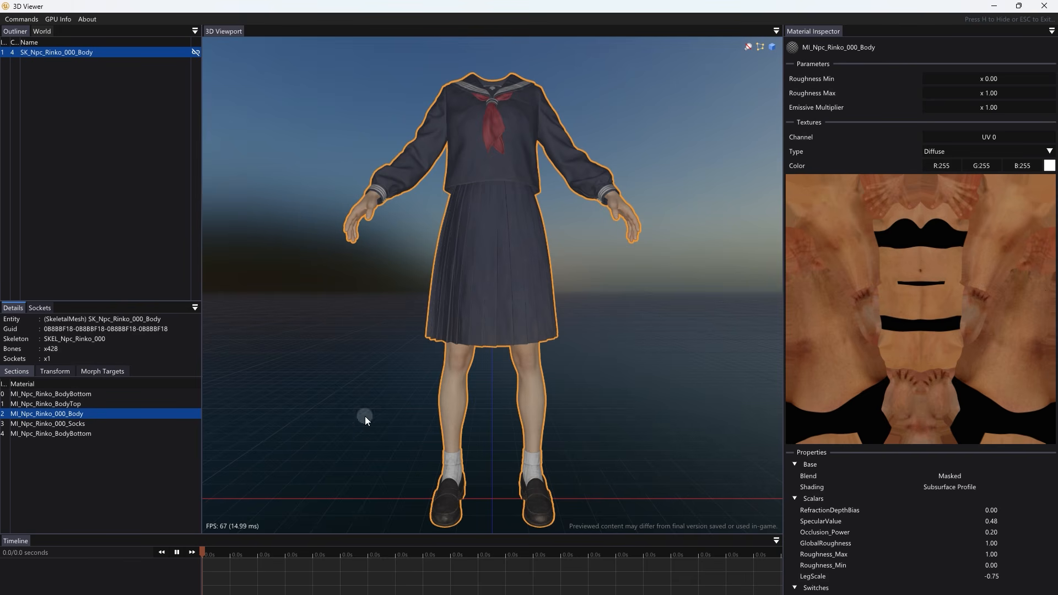
click(100, 405)
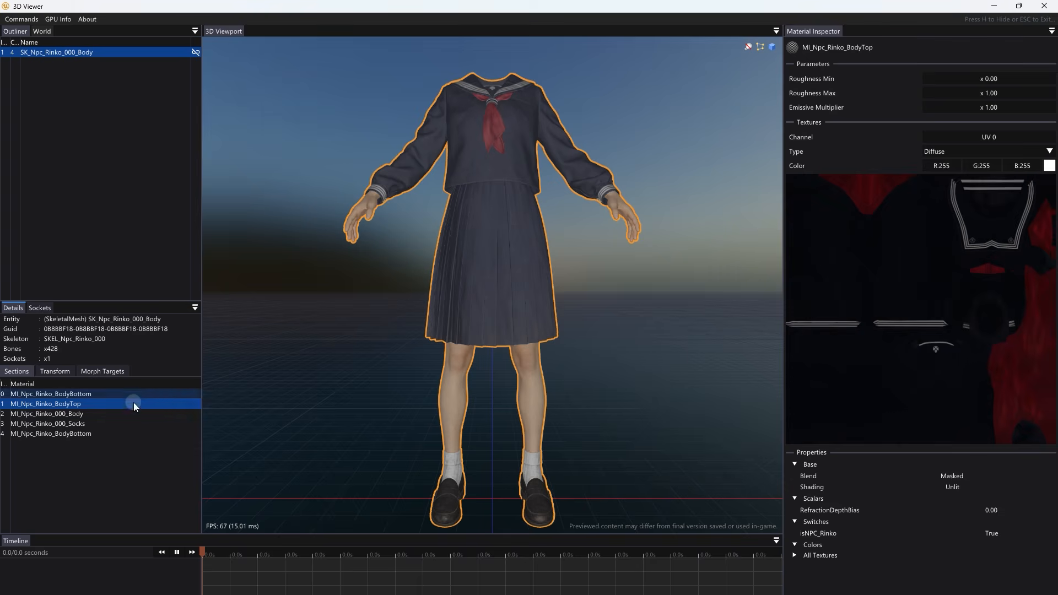
click(121, 414)
click(105, 405)
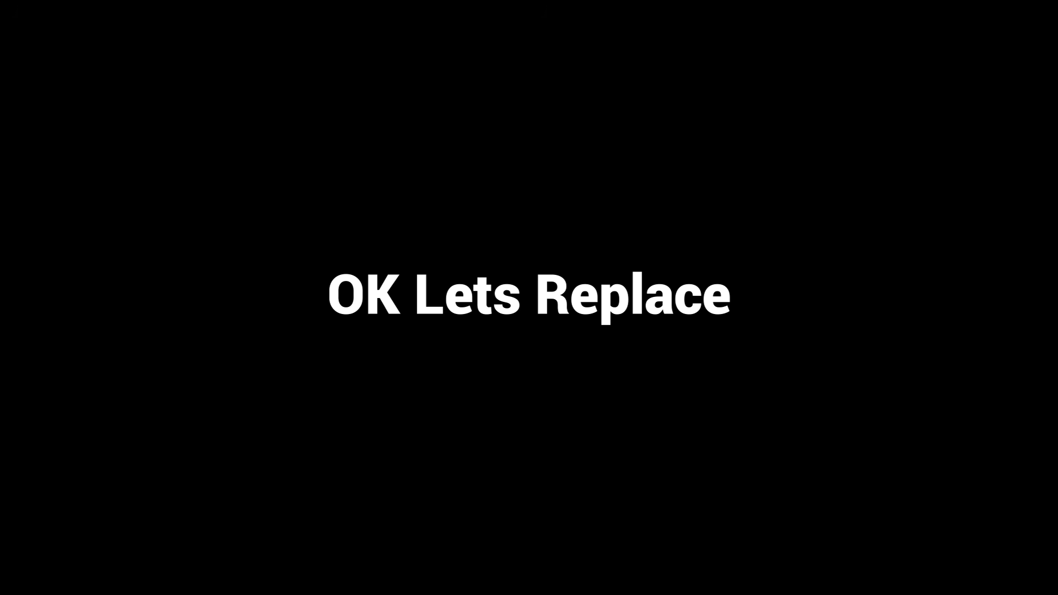
Replace the Body object's Body_MI material with MI_Pl_Hina_000_BodyTop
click(832, 98)
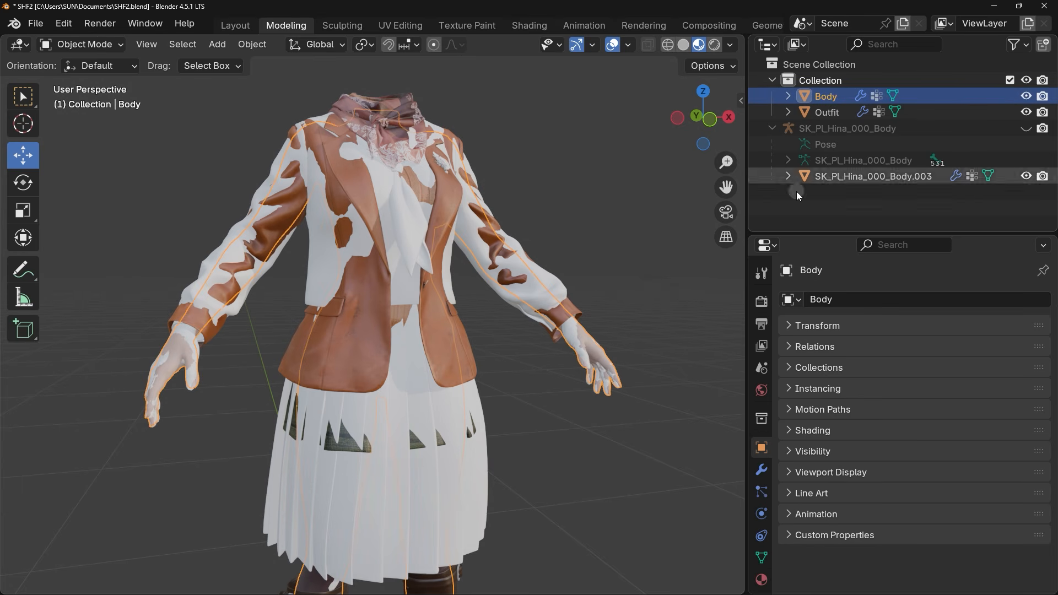
click(762, 580)
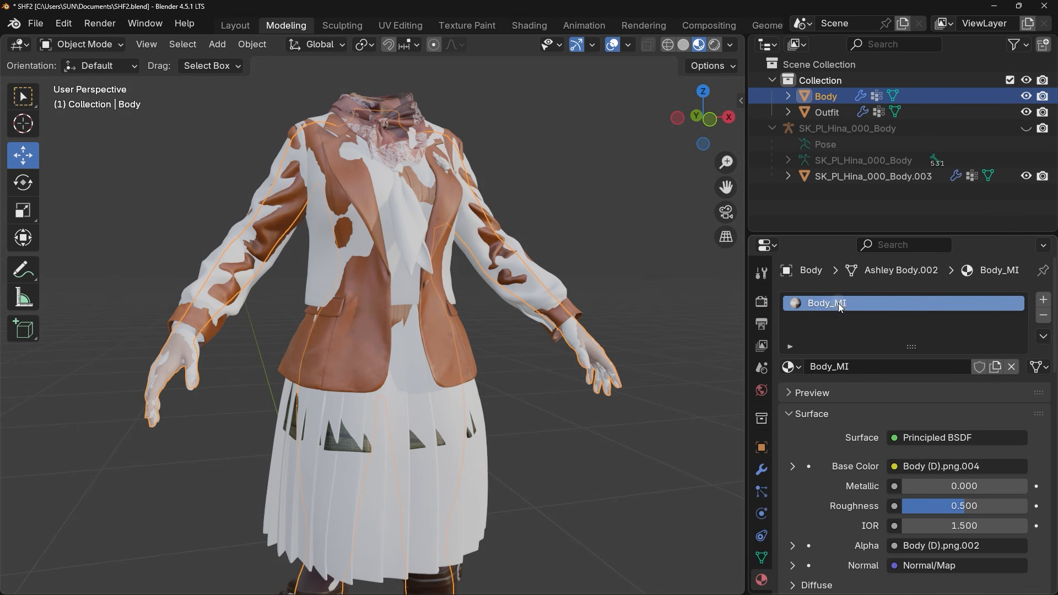
click(823, 304)
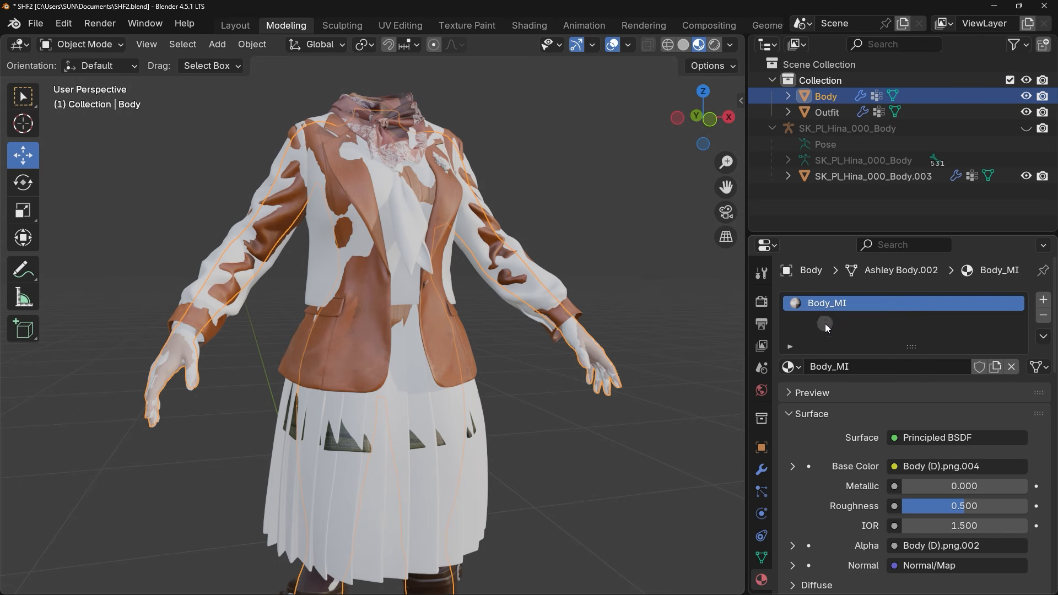
click(799, 366)
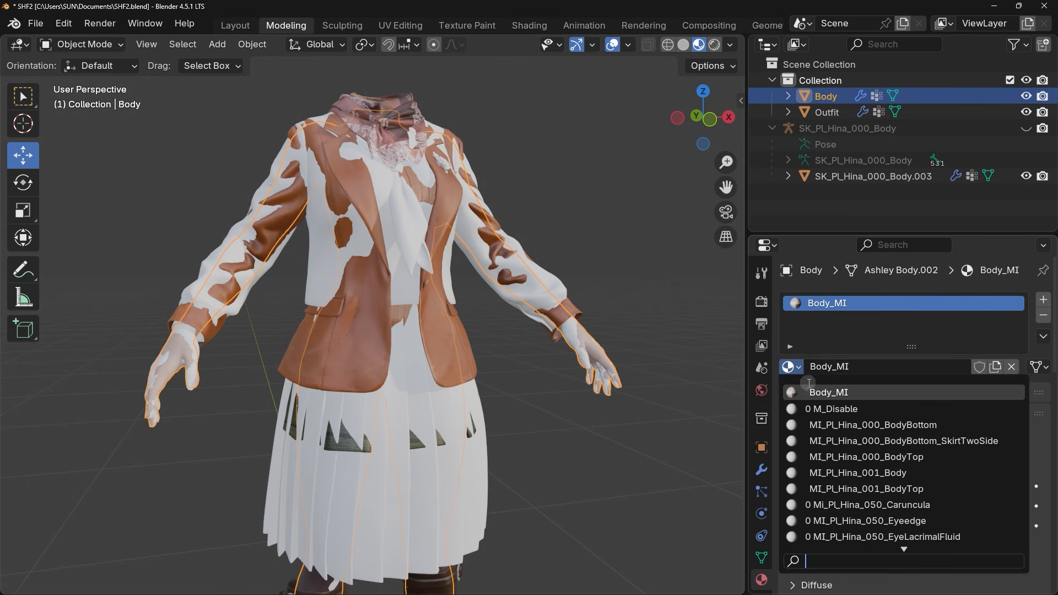
scroll(902, 438, down, 12)
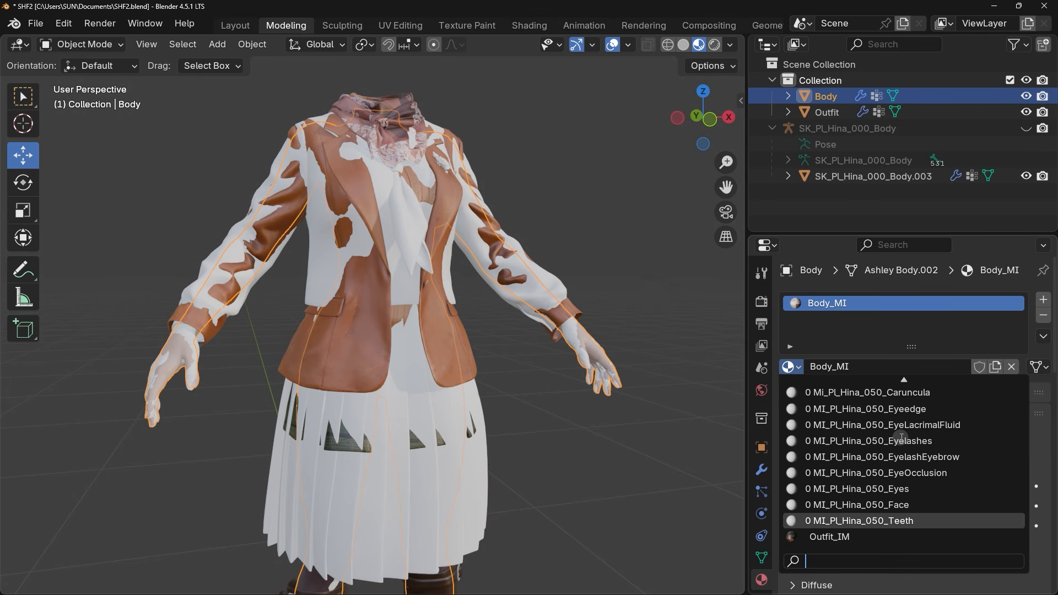
scroll(902, 438, up, 15)
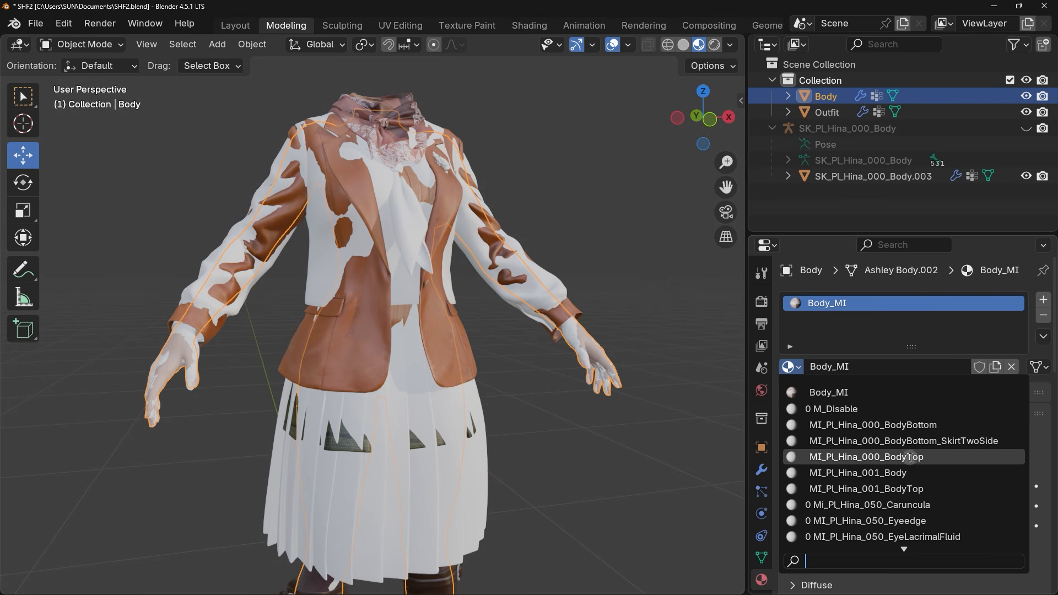
click(922, 457)
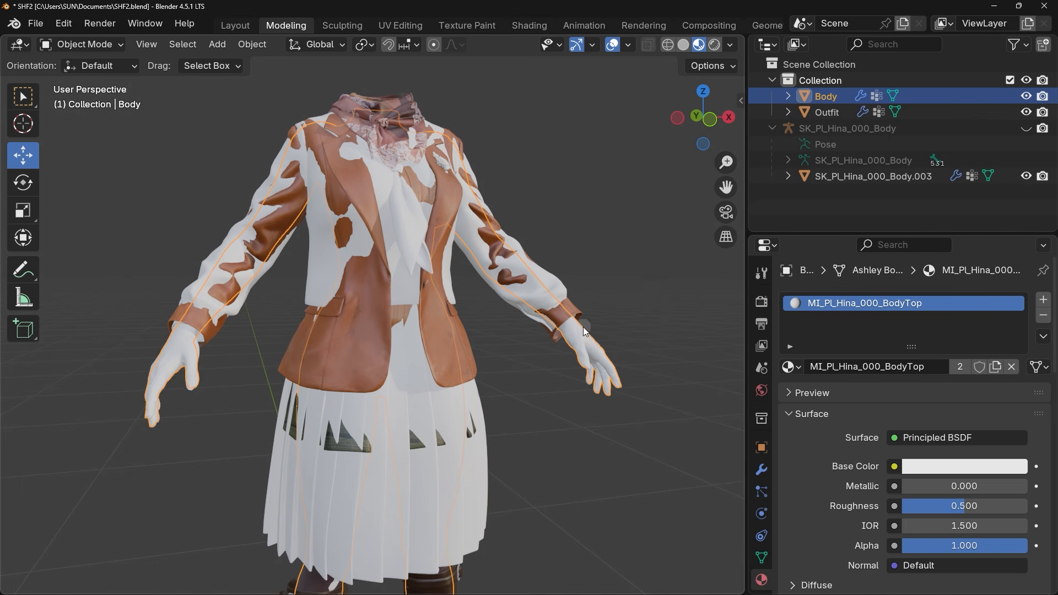
Replace the Outfit object's Outfit_IM material with MI_Pl_Hina_000_BodyBottom
click(825, 113)
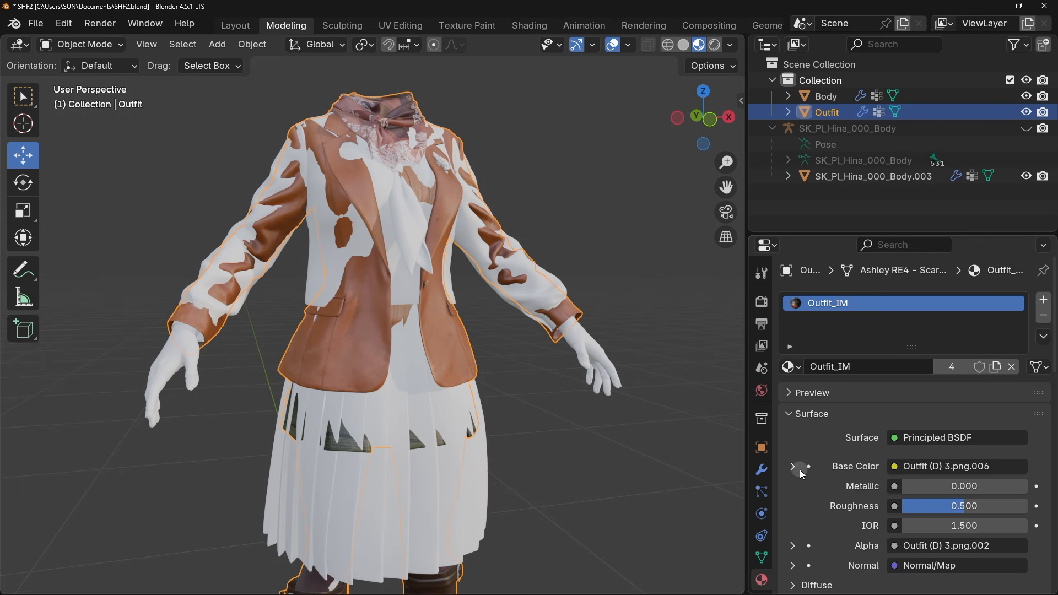
click(797, 366)
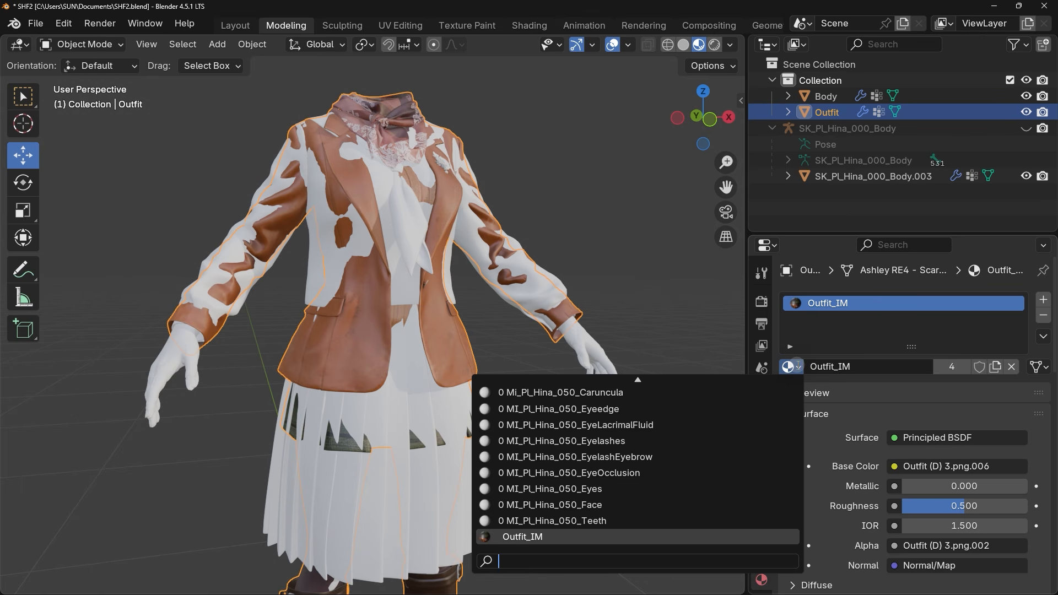
scroll(689, 427, up, 7)
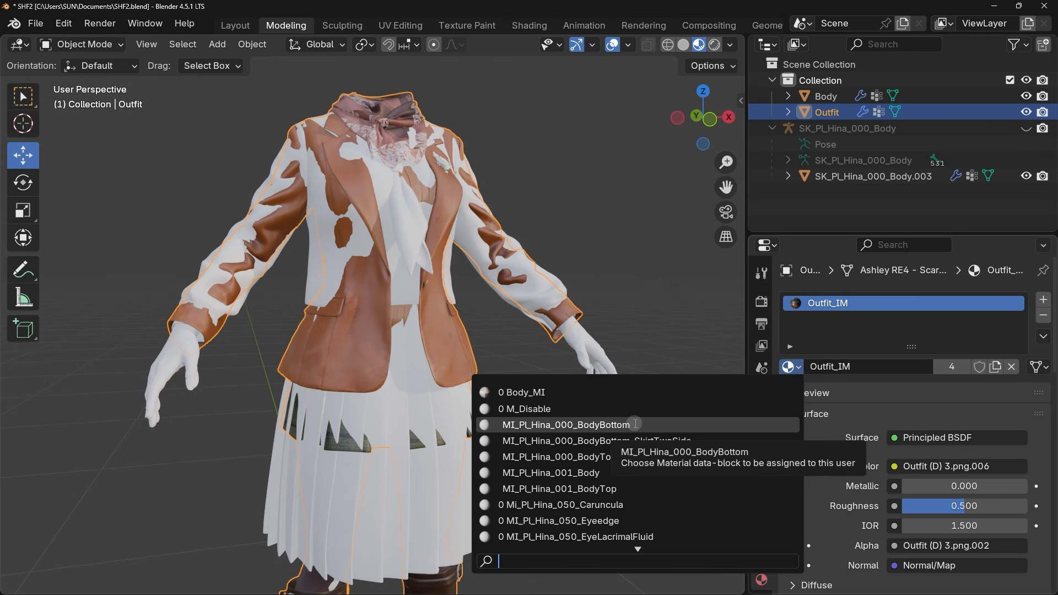
click(606, 425)
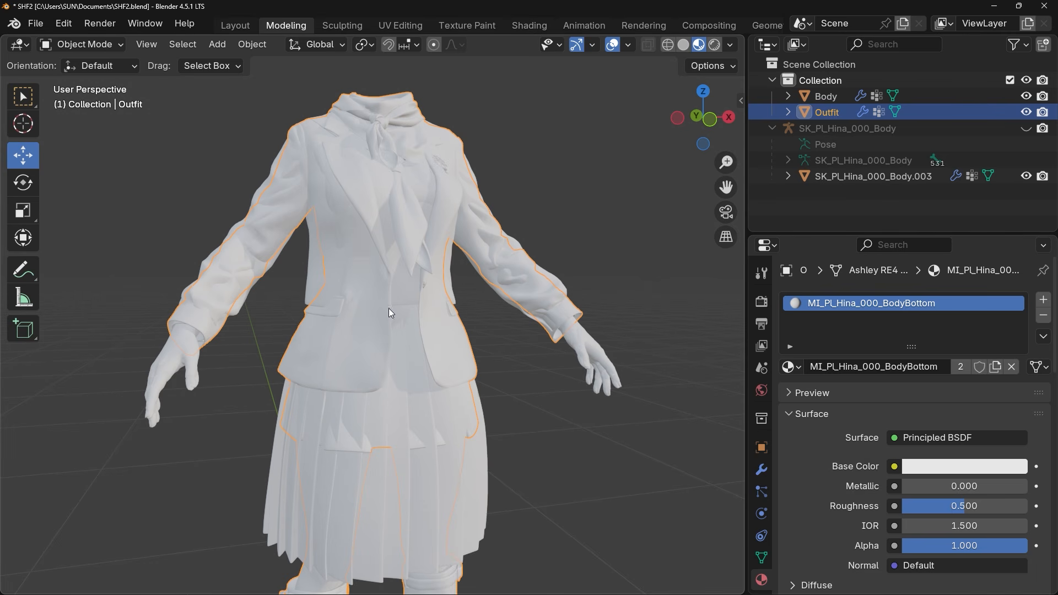
click(822, 94)
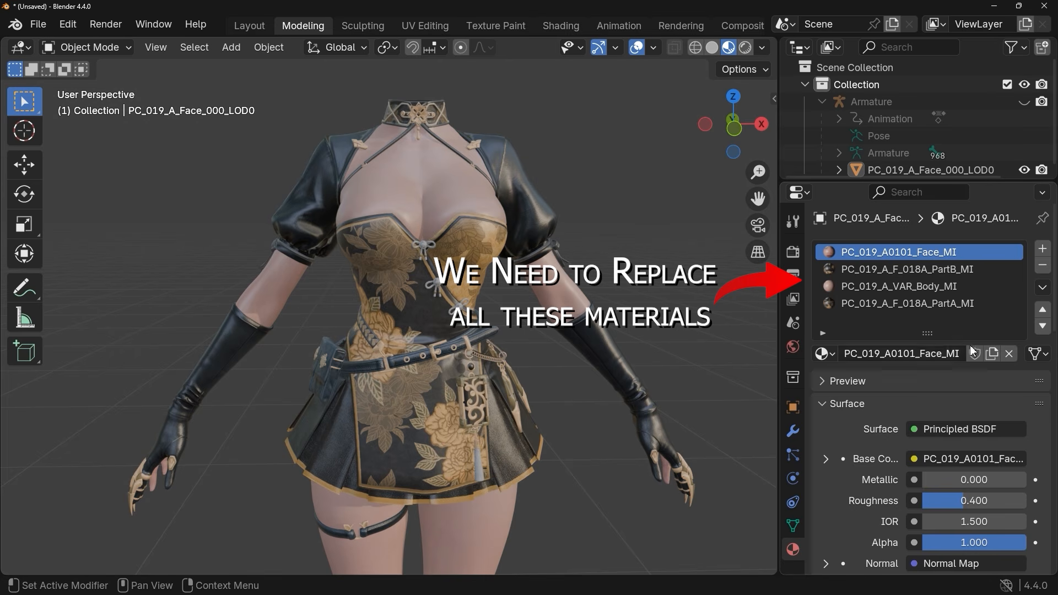
On PC_019_A_Face_000_LOD0, unlink the Face, PartB and VAR_Body materials from their slots and select the PartA slot
click(1010, 354)
click(984, 269)
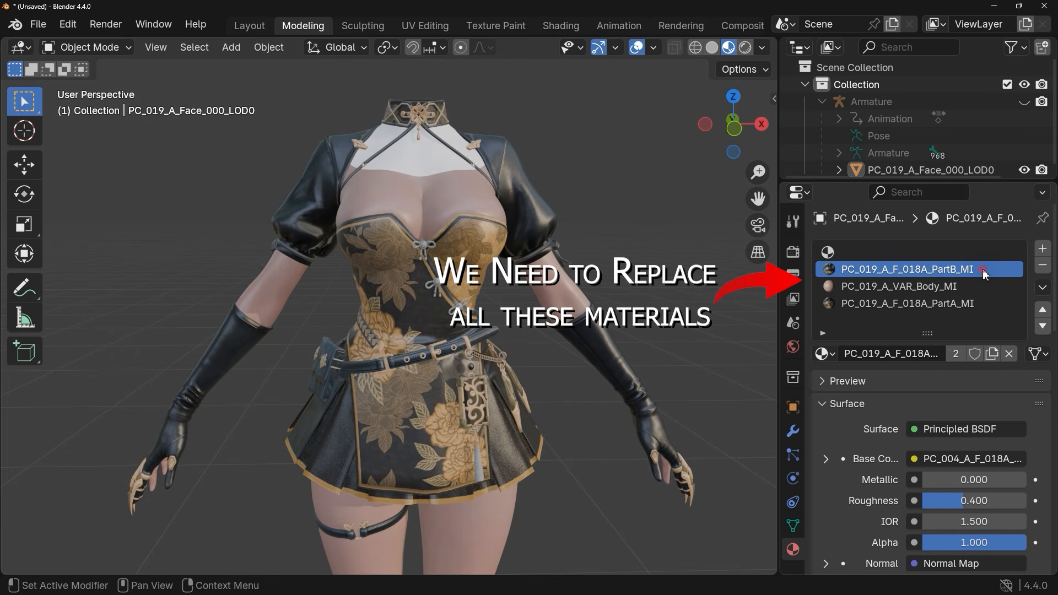
click(1010, 354)
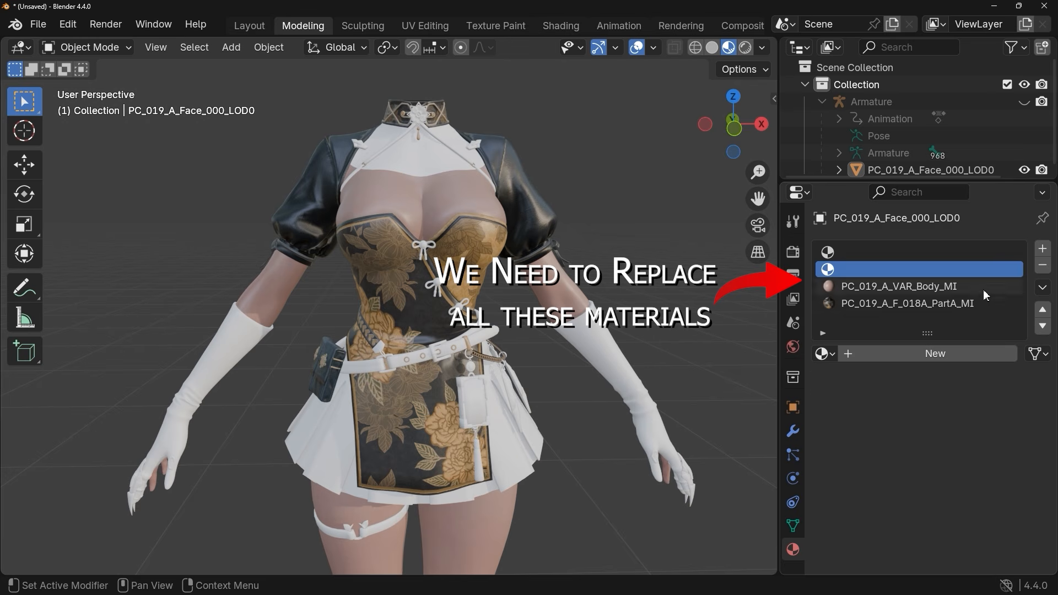
click(983, 287)
click(1009, 355)
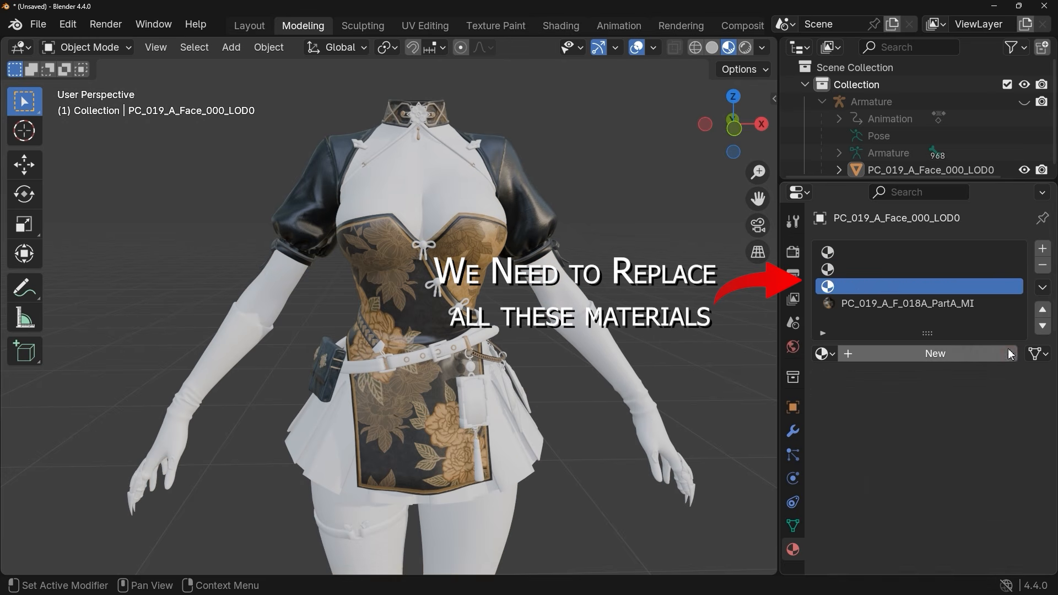
click(987, 303)
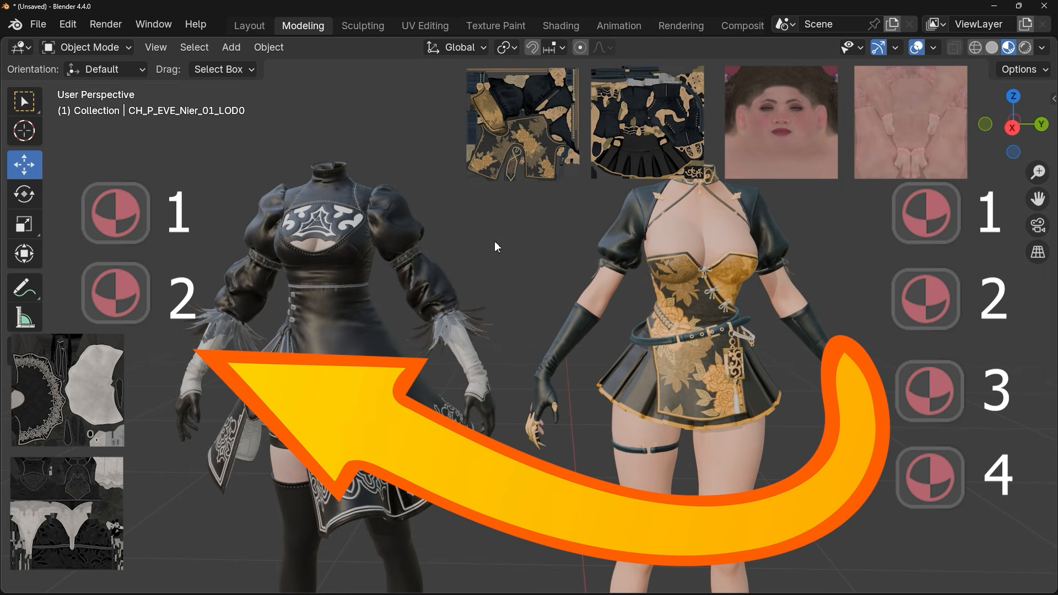
Compare the black CH_P_EVE_Nier_01_LOD0 outfit with the gold-patterned outfit by selecting each in turn
click(323, 301)
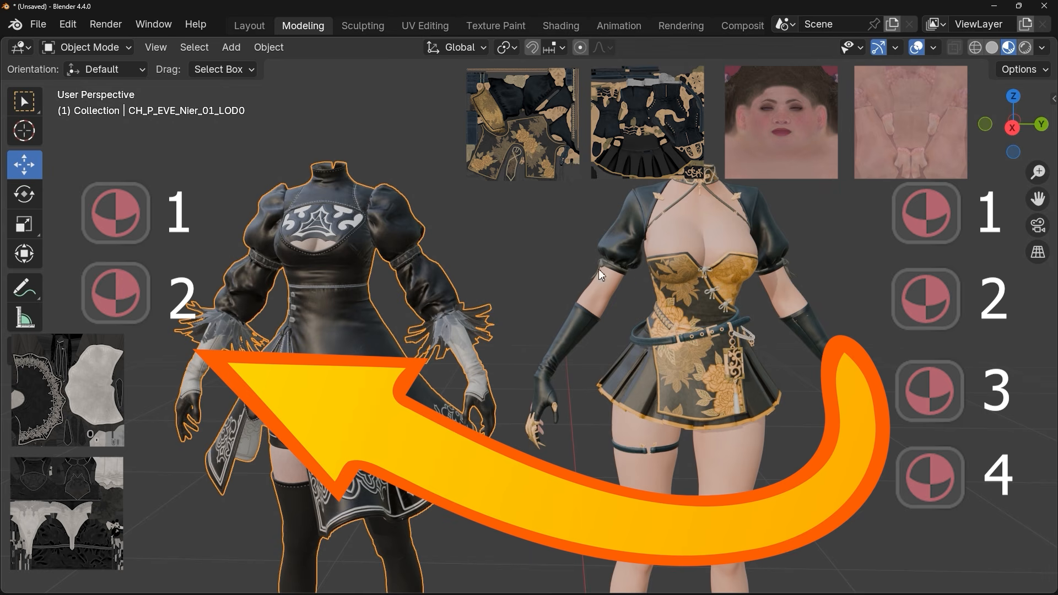
click(697, 279)
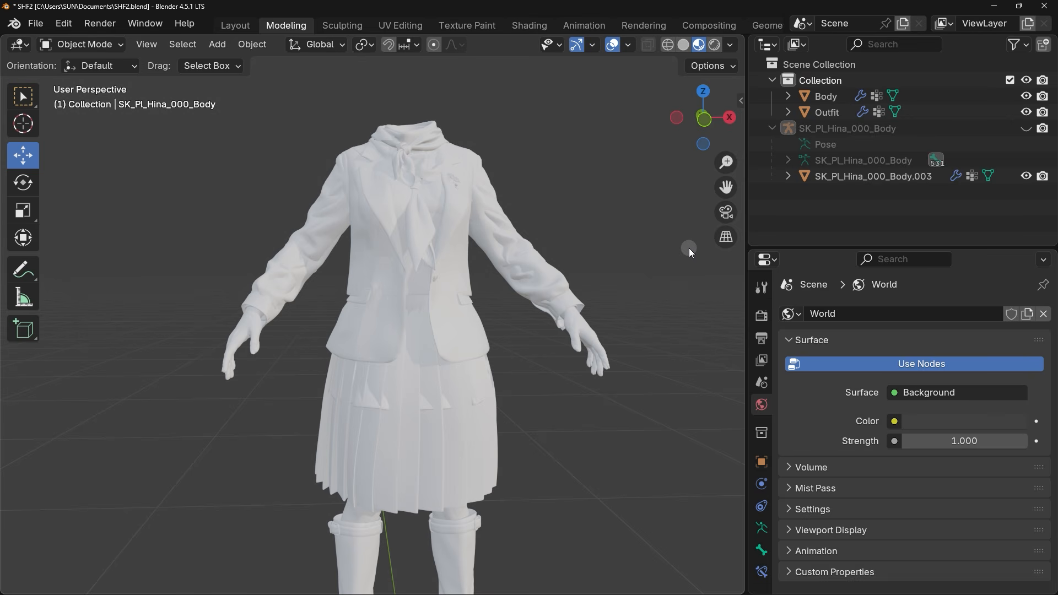
Delete the original SK_Pl_Hina_000_Body.003 mesh from the armature
drag(620, 113, 286, 236)
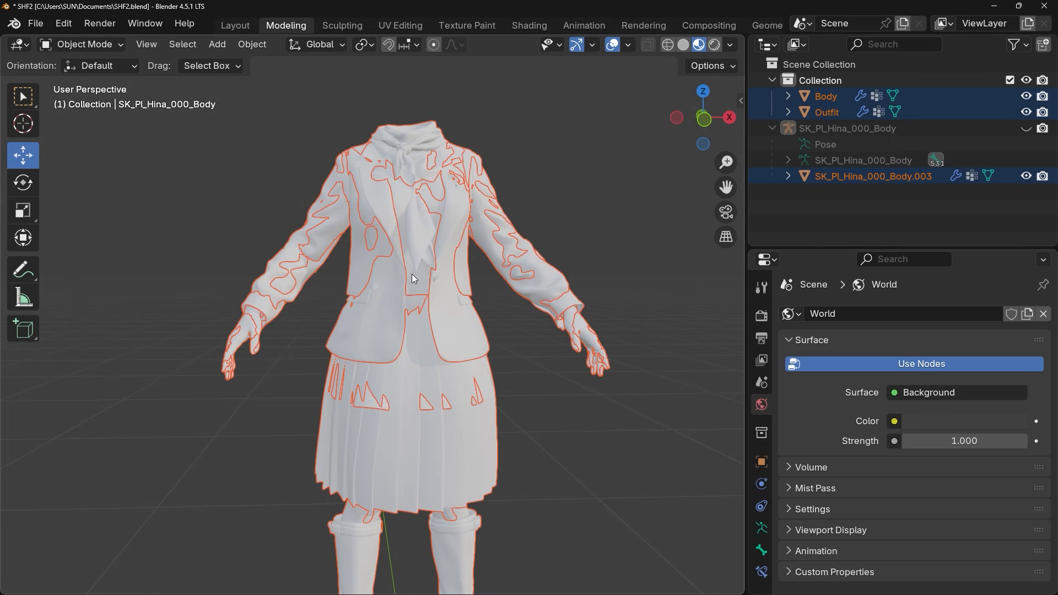
click(538, 202)
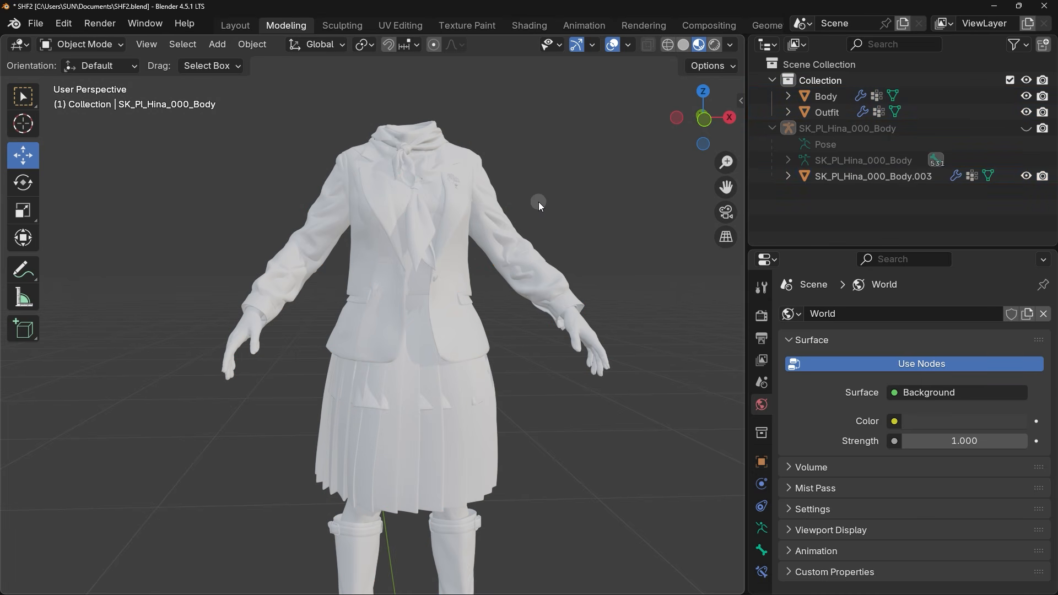
click(863, 177)
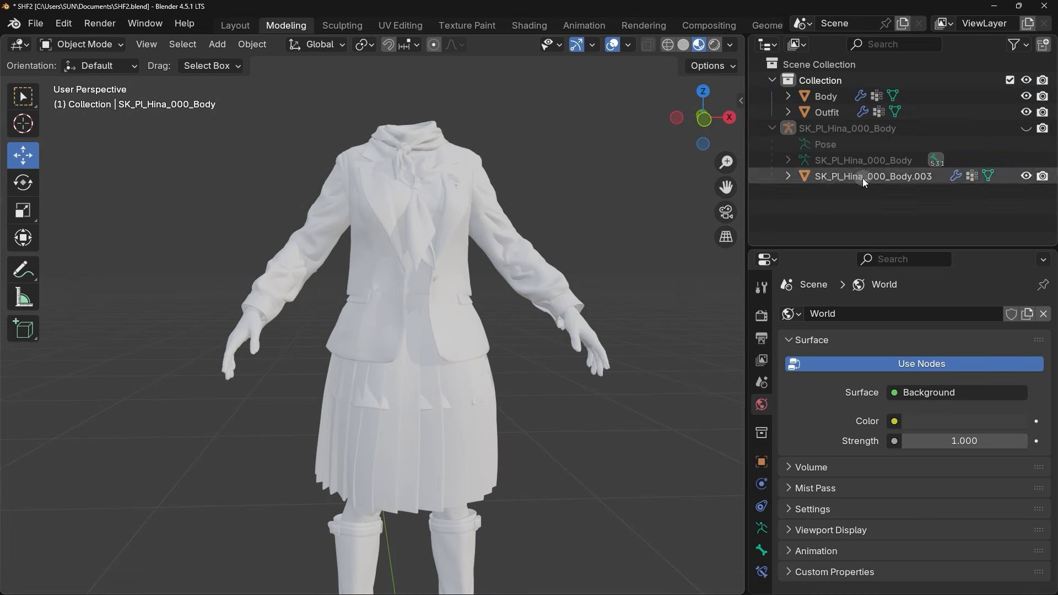
click(1026, 176)
click(1026, 177)
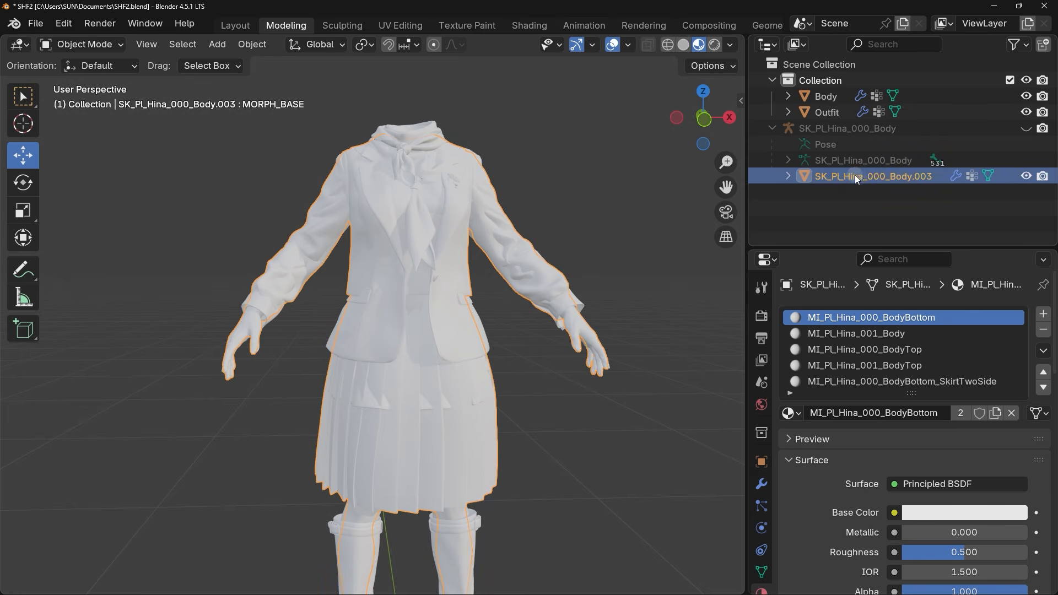
key(Delete)
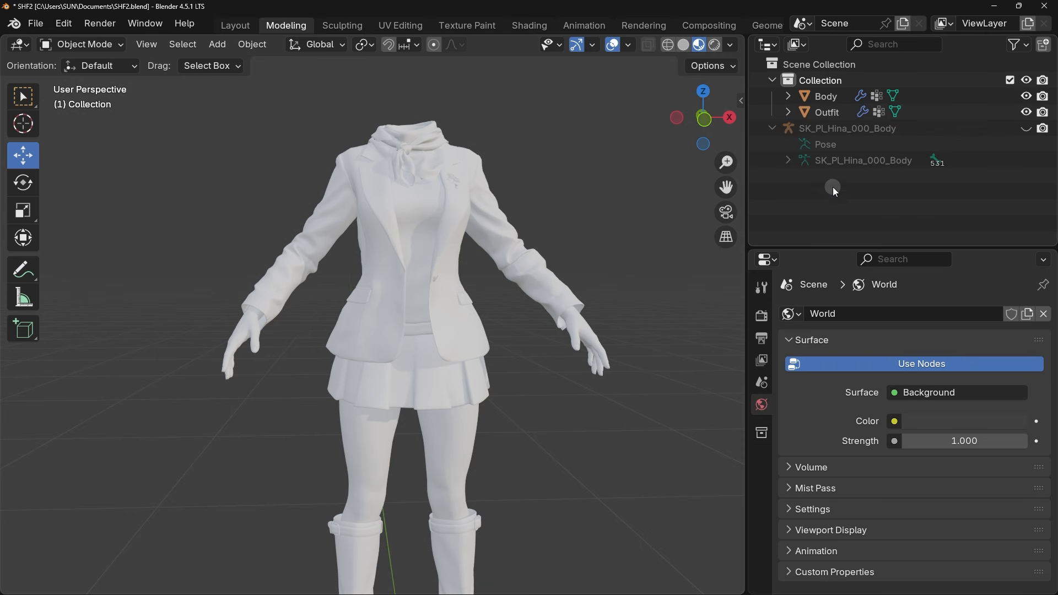
Unhide the SK_Pl_Hina_000_Body armature and check the materials assigned to Outfit and Body
click(848, 128)
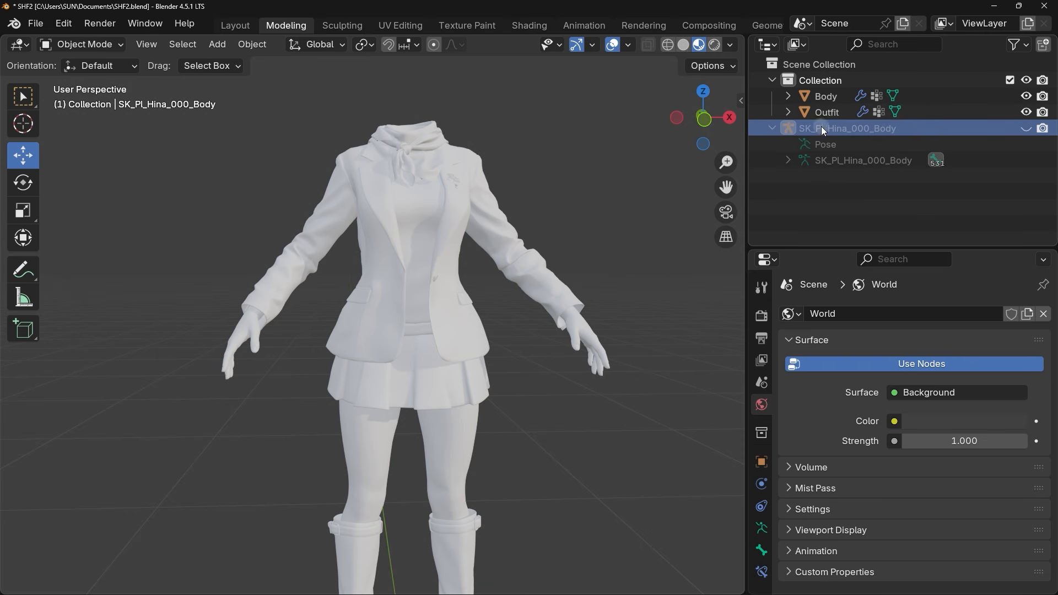
click(1020, 128)
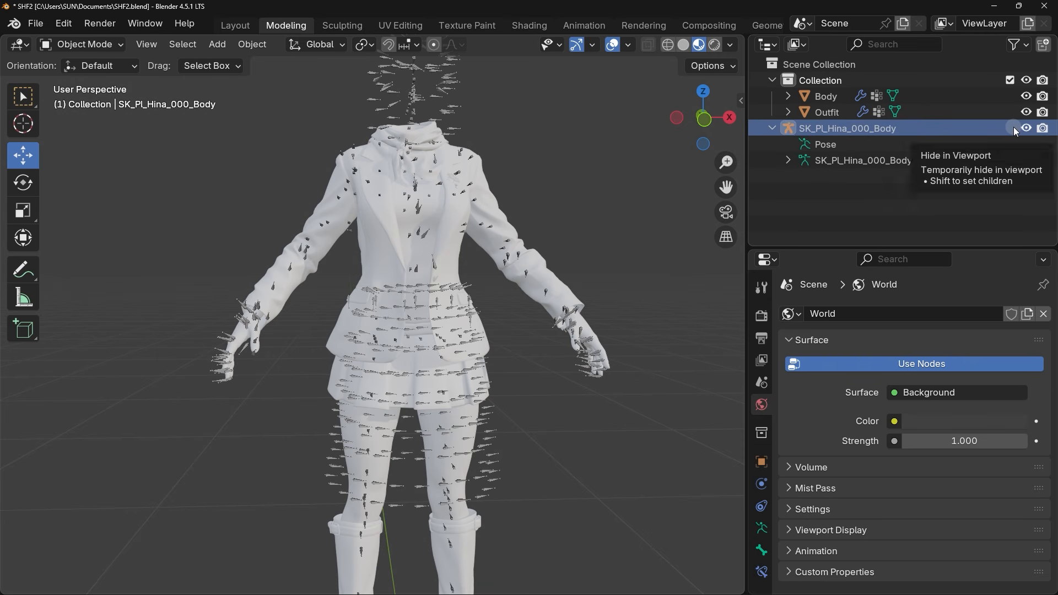
click(865, 128)
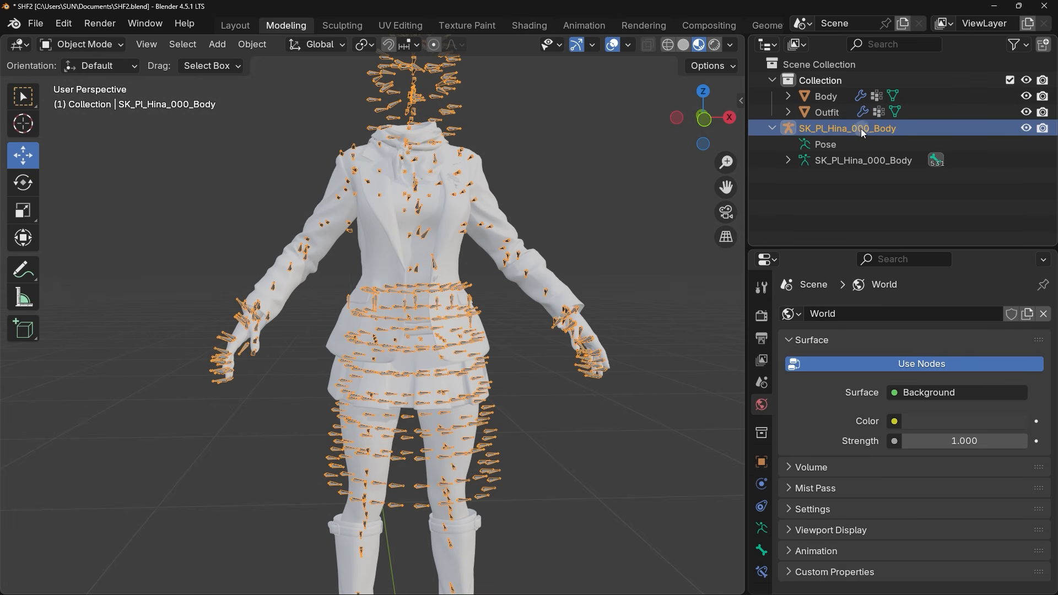
click(826, 113)
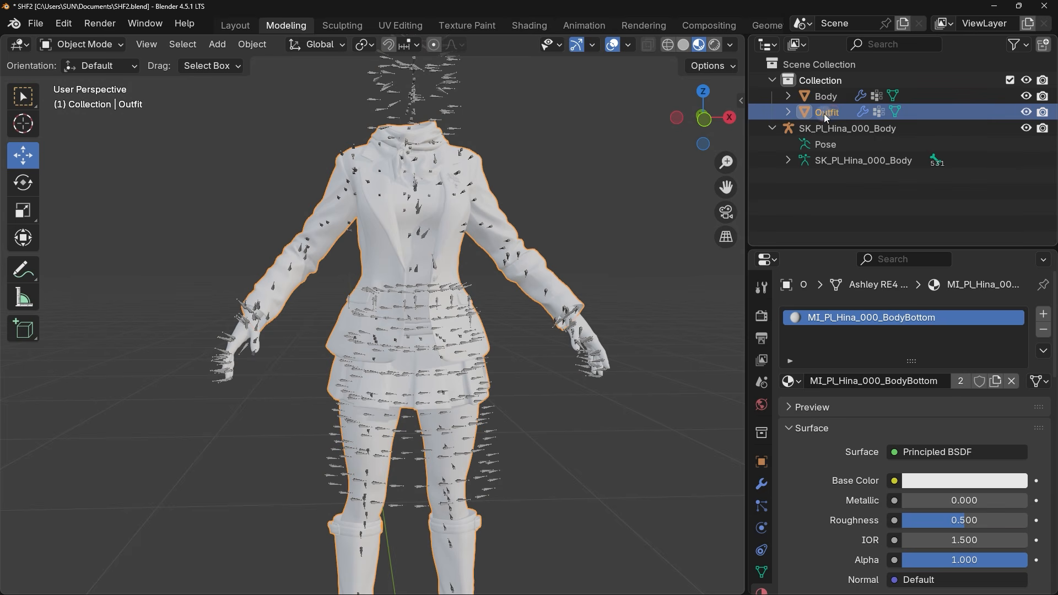
click(826, 97)
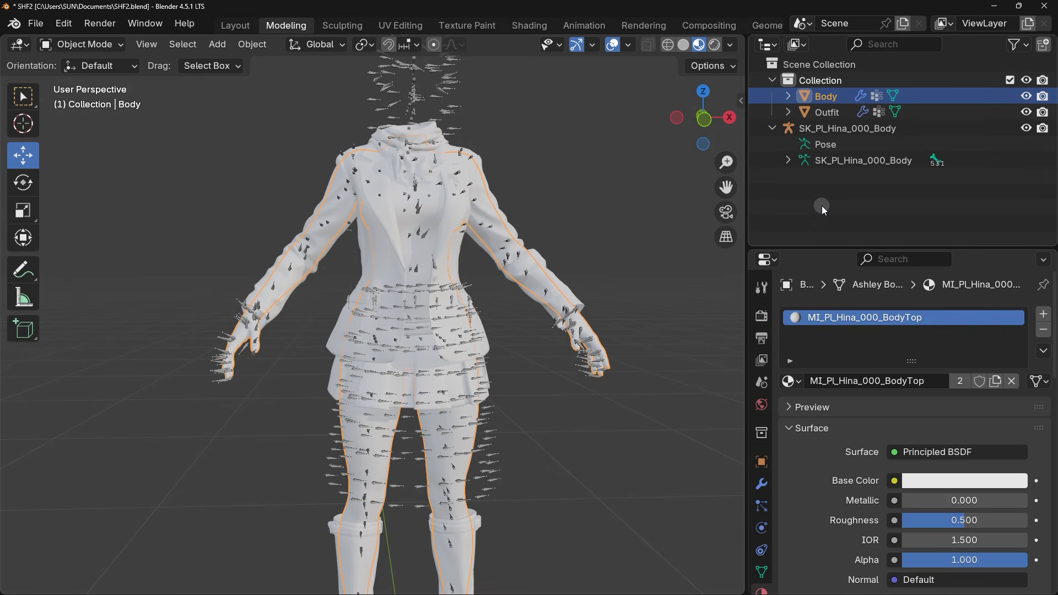
Rename the SK_Pl_Hina_000_Body armature object to Armature
click(797, 129)
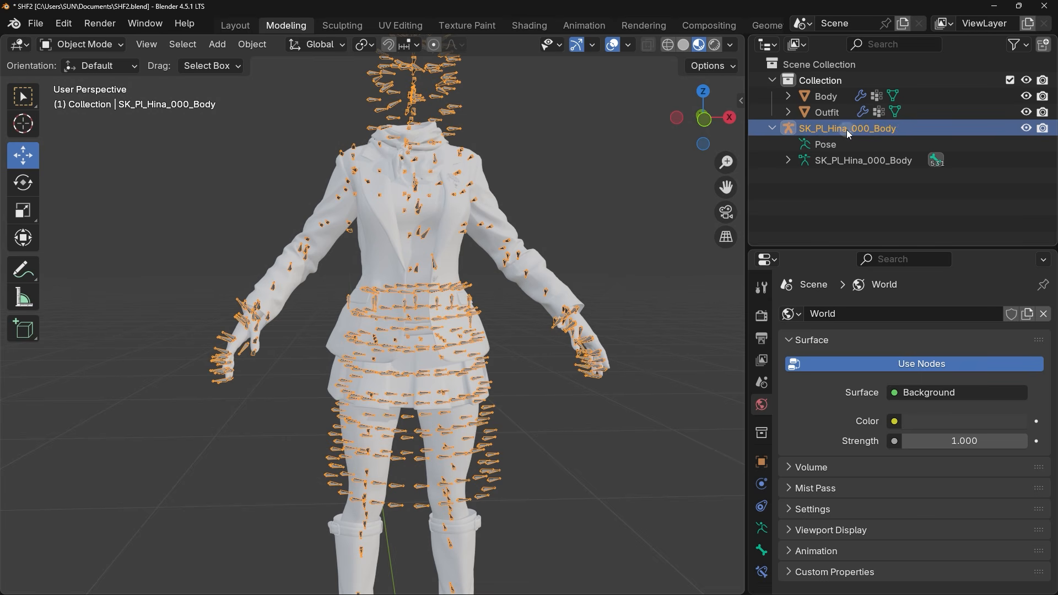
double_click(833, 132)
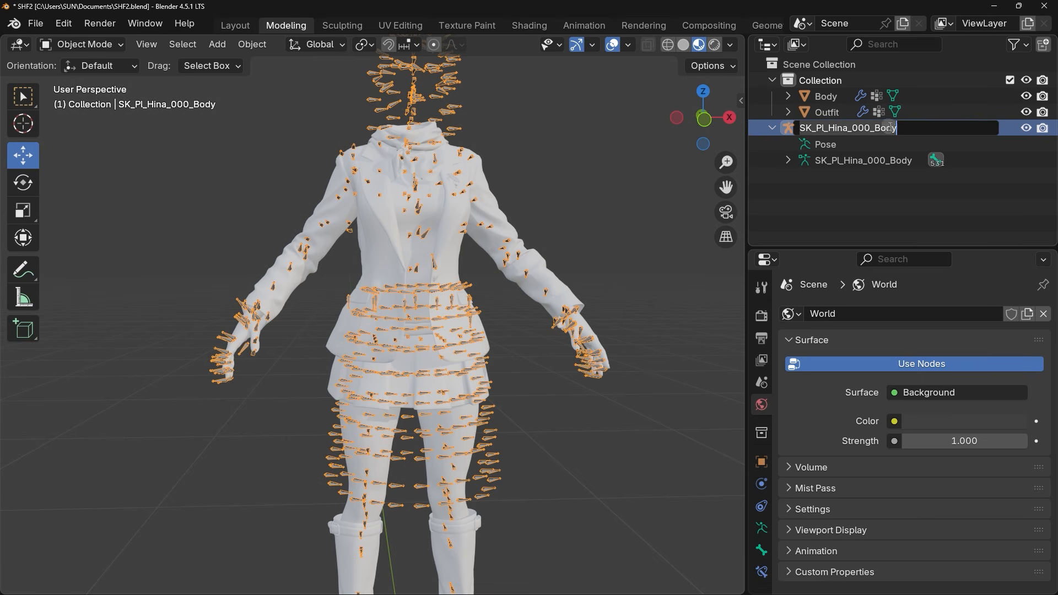
key(ctrl+a)
text(A)
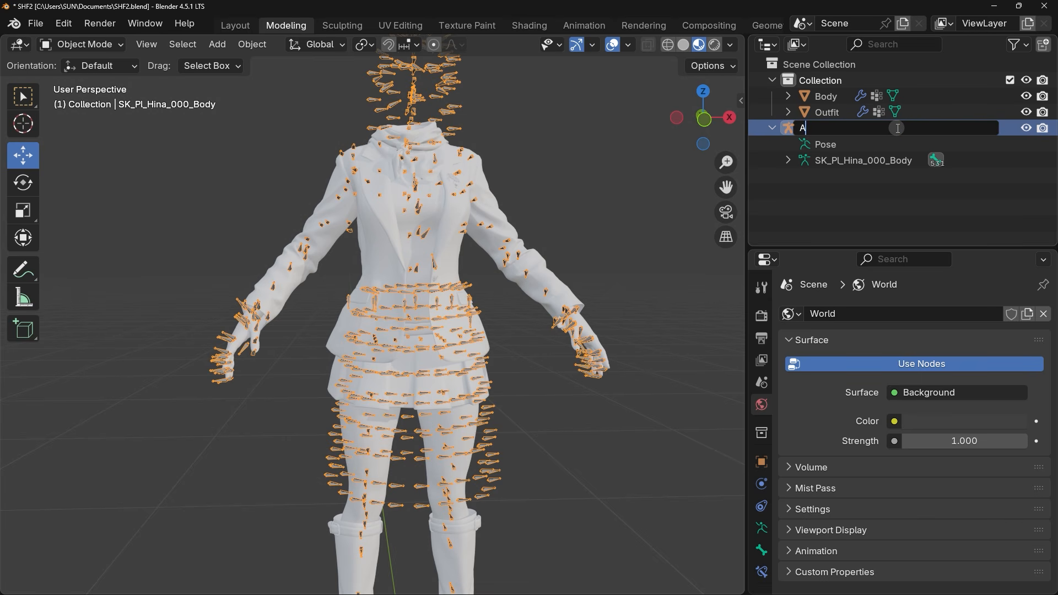
text(rmat)
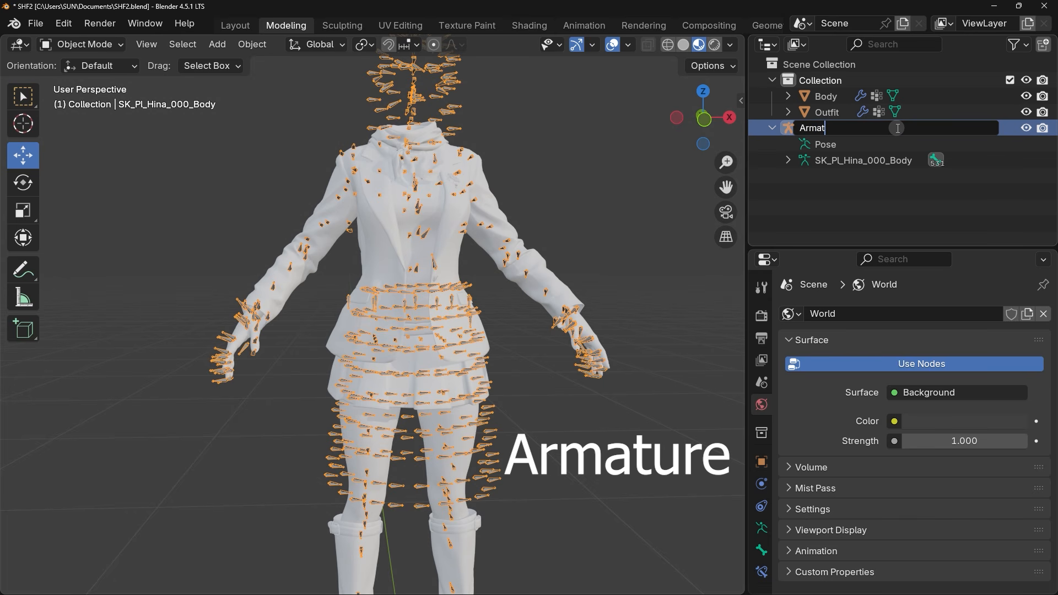
text(ure)
click(827, 180)
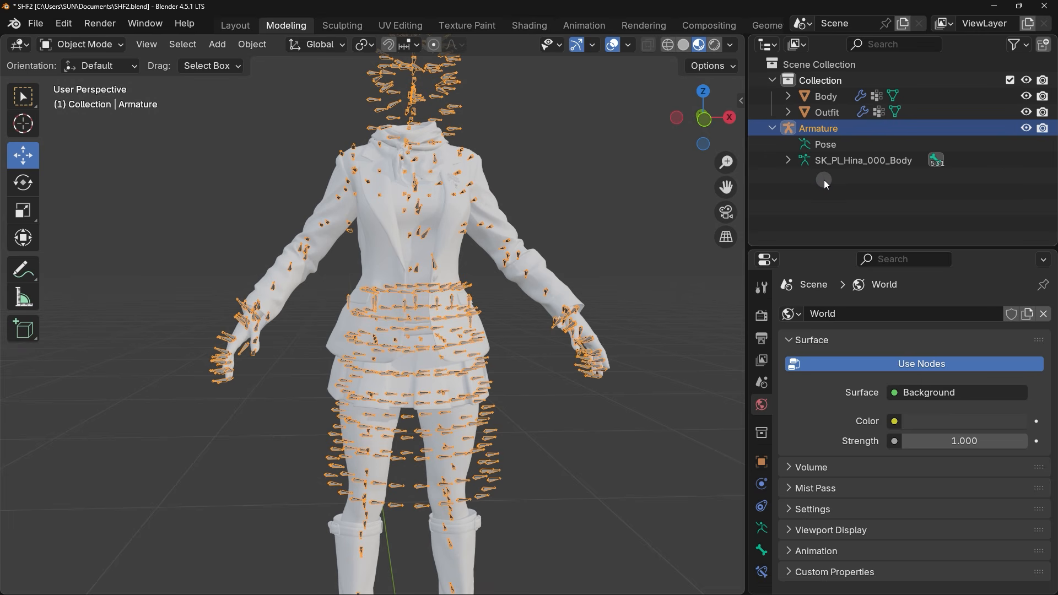
Deselect everything and start an FBX export of the scene with Geometry Smoothing set to Face
click(574, 181)
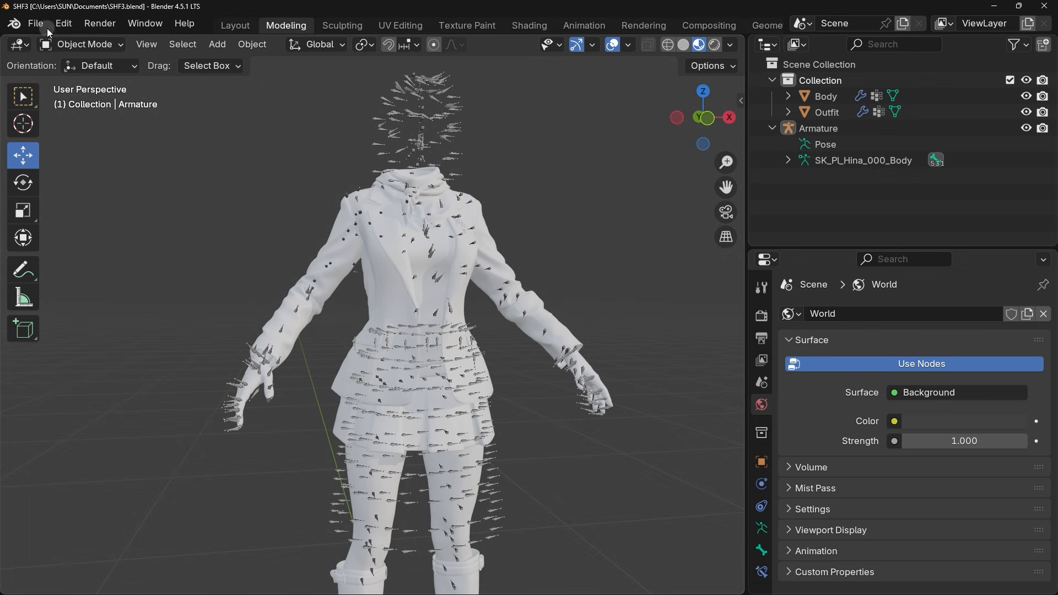
click(35, 25)
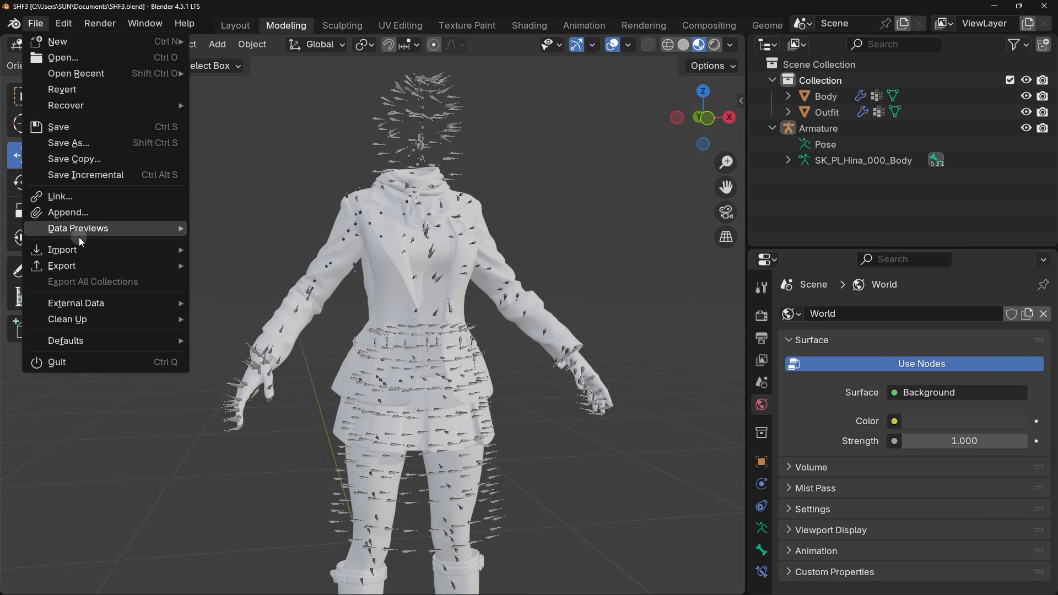
mouse_move(69, 268)
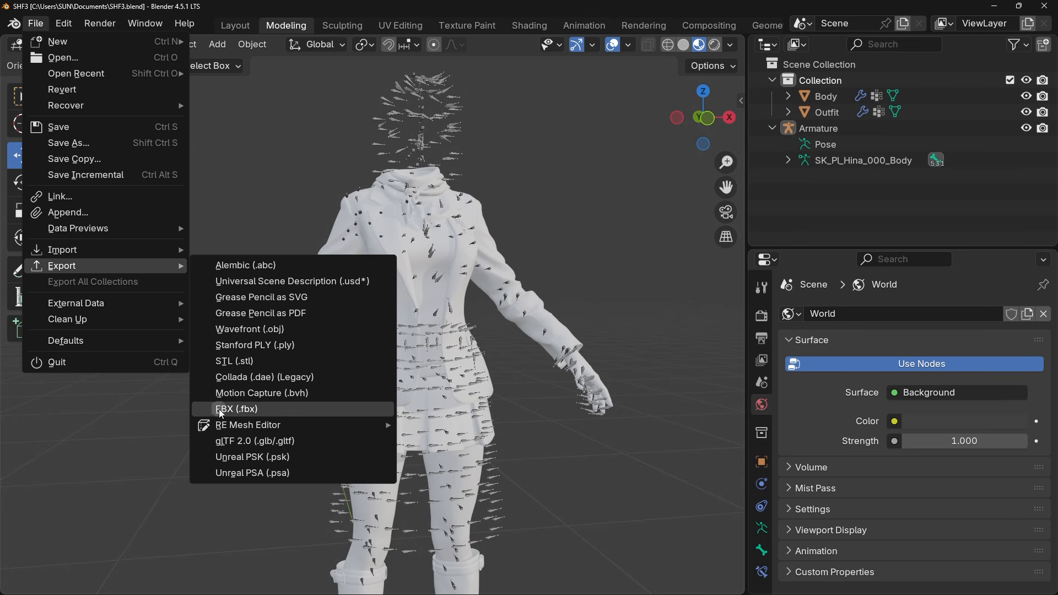
click(269, 409)
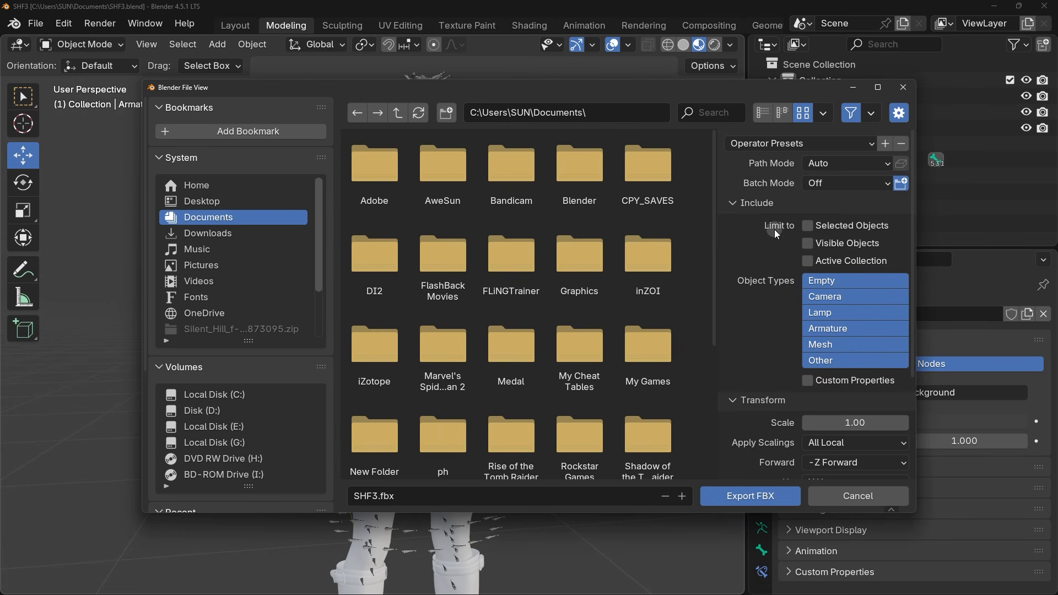
scroll(768, 288, down, 5)
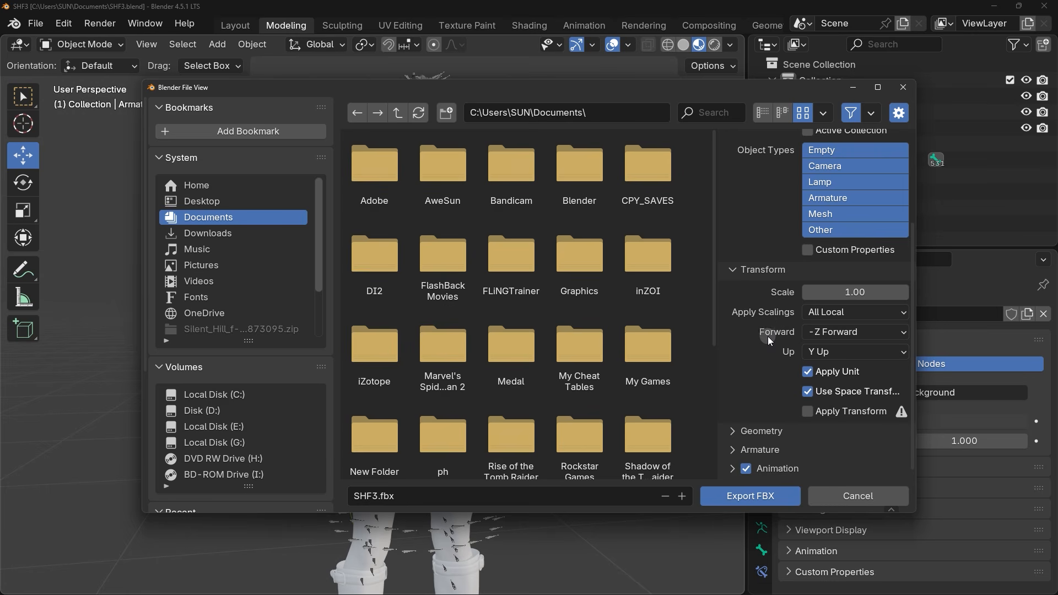
click(750, 431)
scroll(749, 431, down, 5)
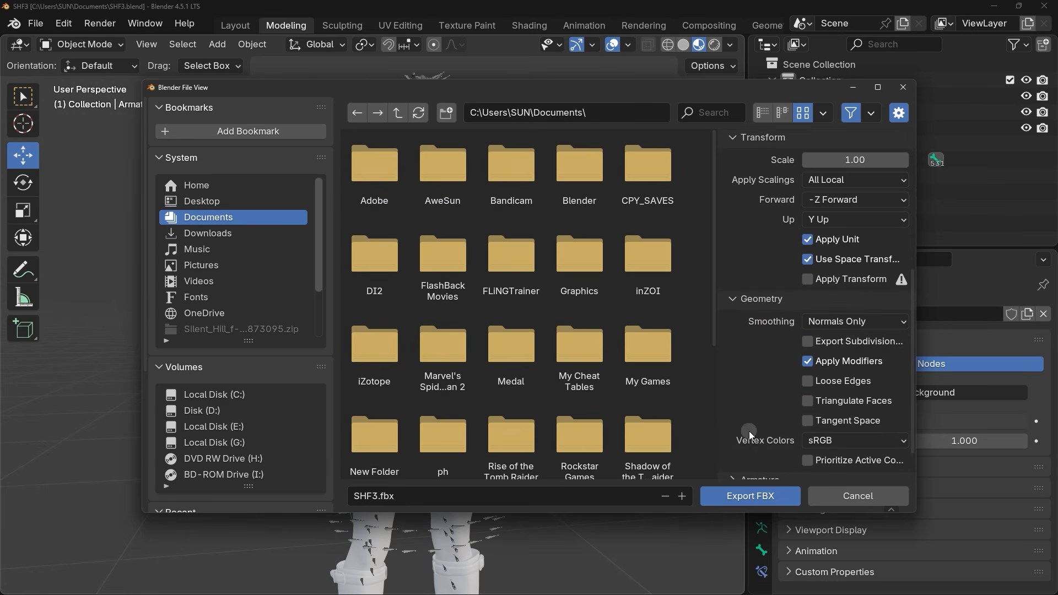
click(817, 322)
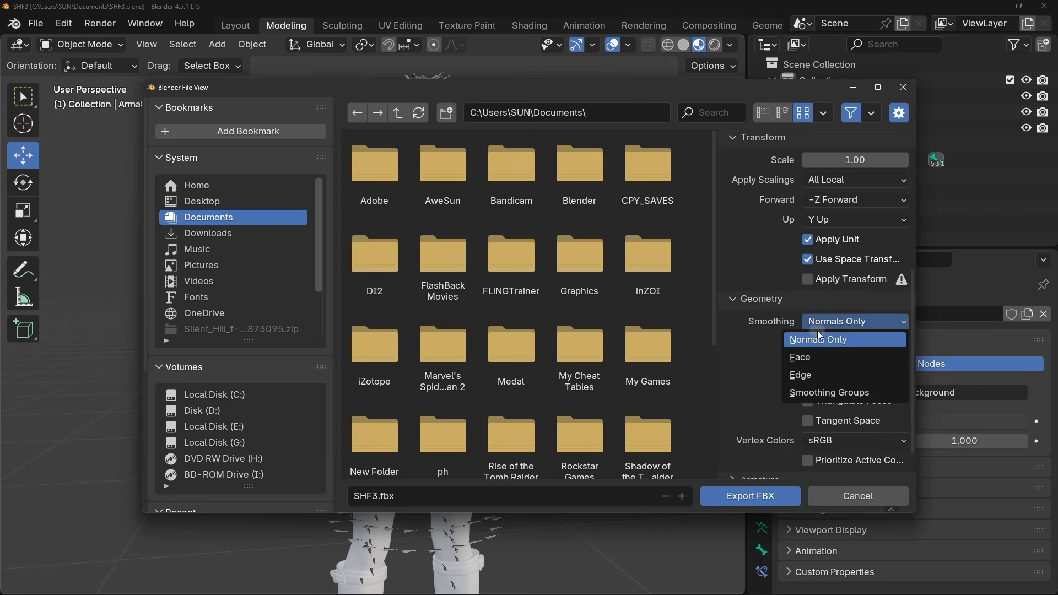
click(801, 358)
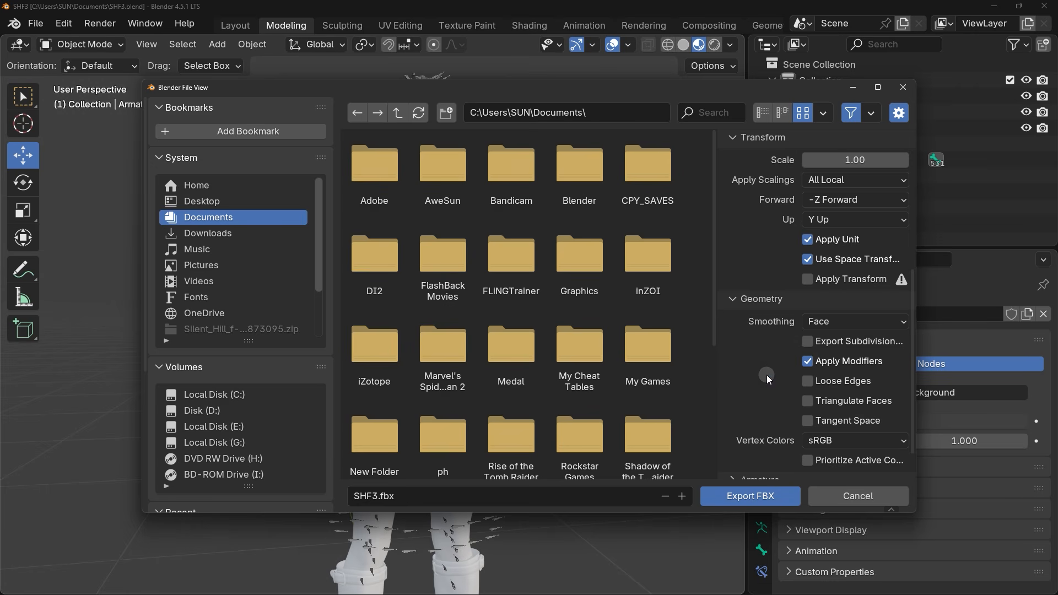
In the FBX export's Armature options, turn off Add Leaf Bones and turn on Only Deform Bones
scroll(760, 381, down, 2)
click(772, 450)
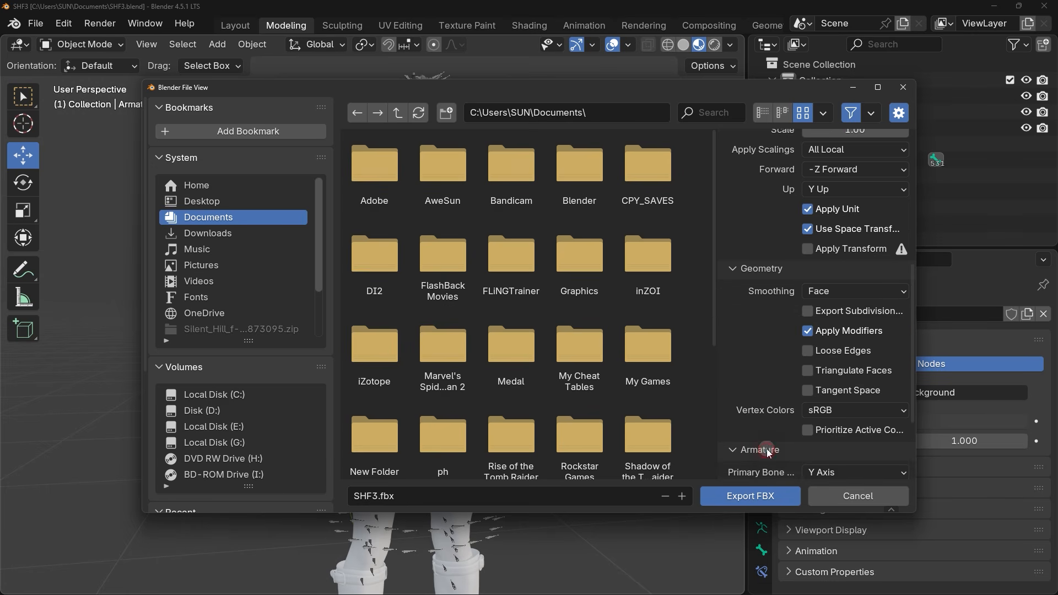
scroll(778, 424, down, 5)
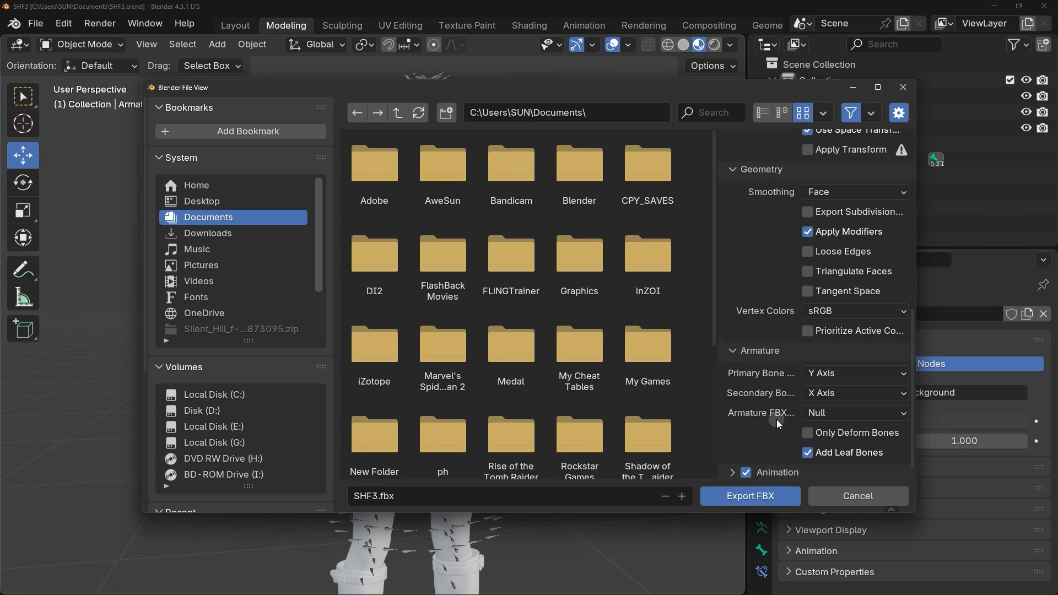
click(810, 450)
click(809, 429)
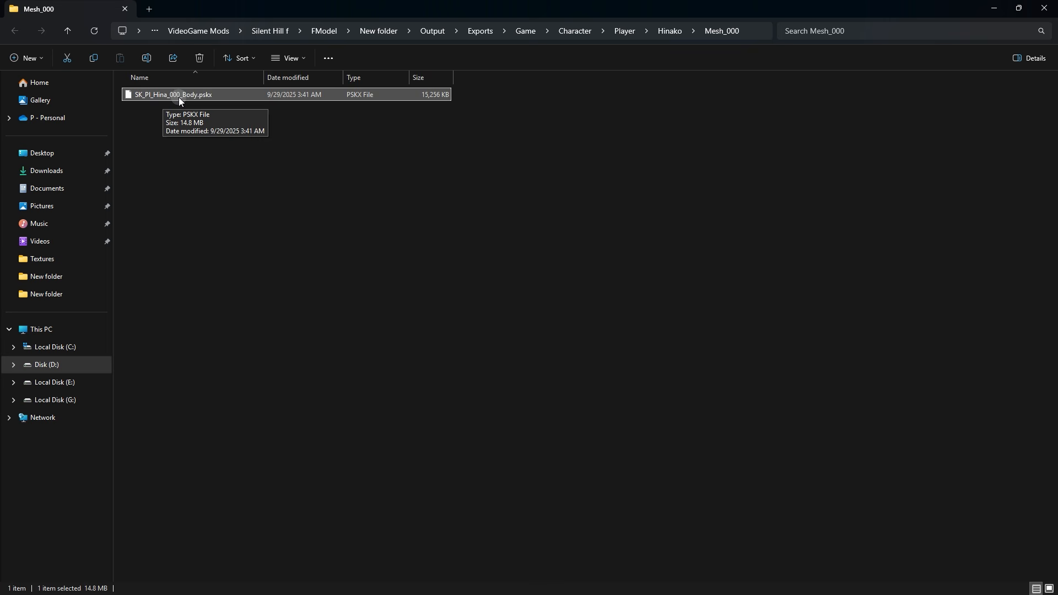
Copy the original body mesh's file name from the Mesh_000 folder and name the export SK_Pl_Hina_000_Body.fbx
click(165, 95)
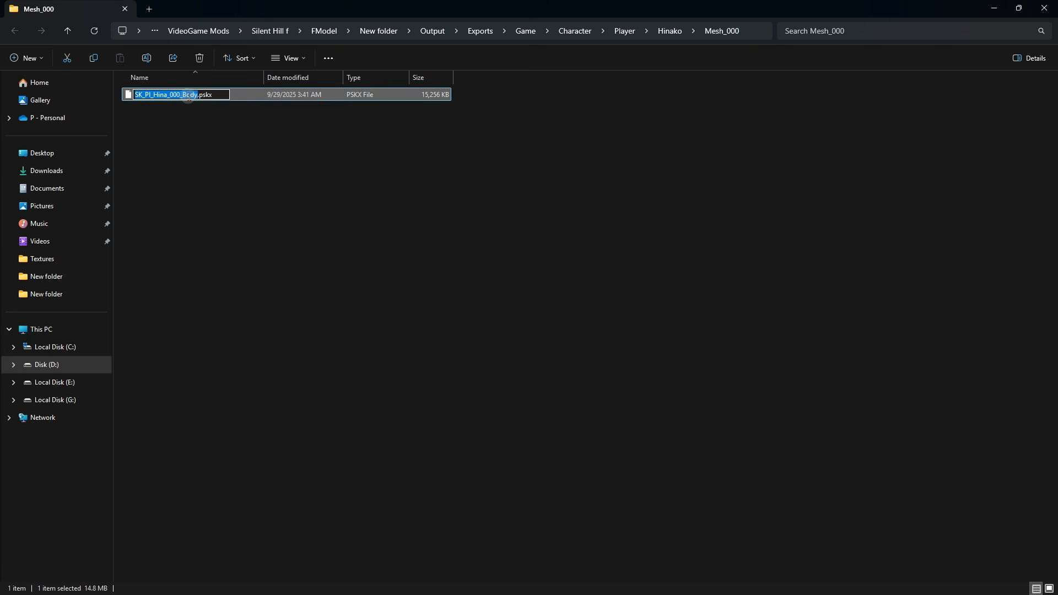
click(200, 112)
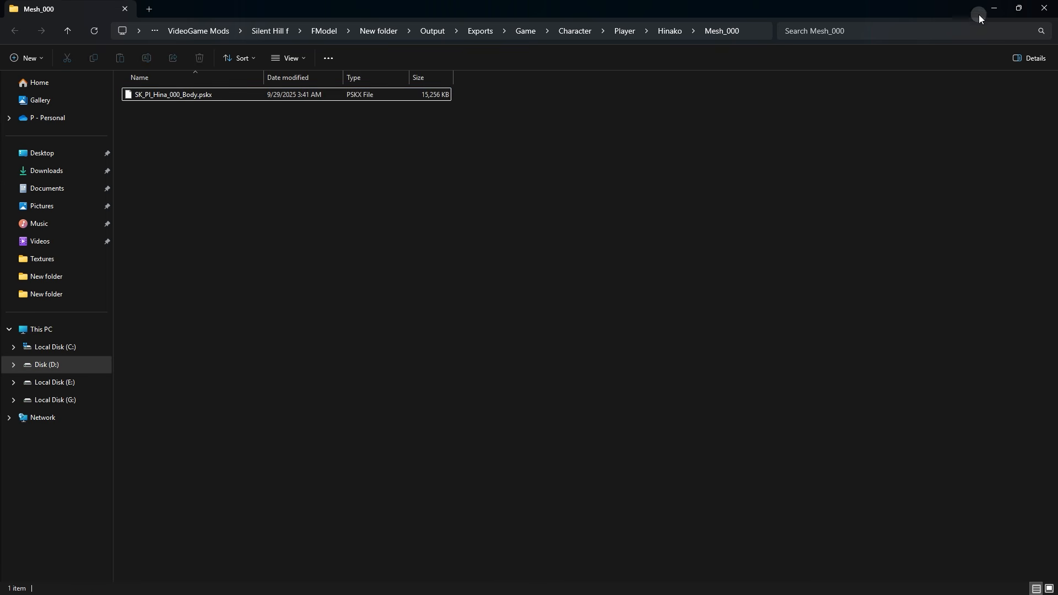
click(994, 10)
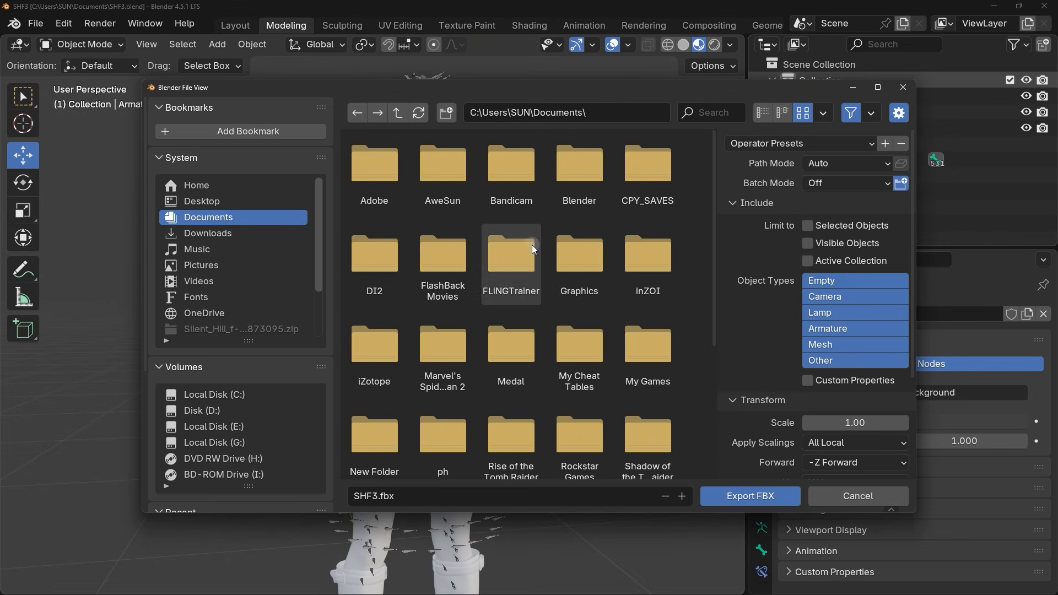
click(367, 500)
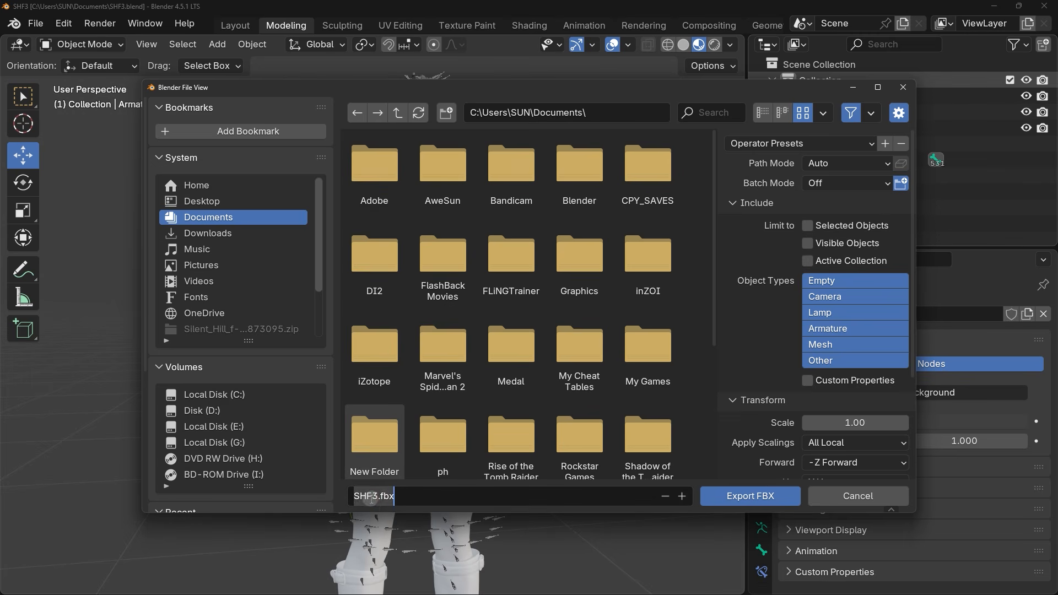
drag(377, 497, 355, 502)
text(SK_PL_Hina_000_Body)
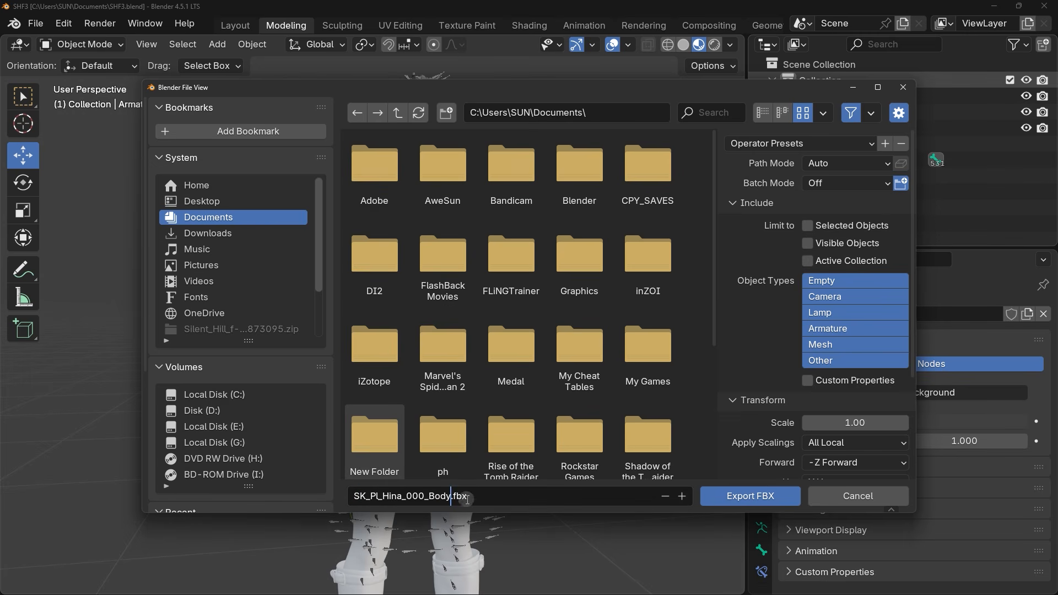
click(492, 512)
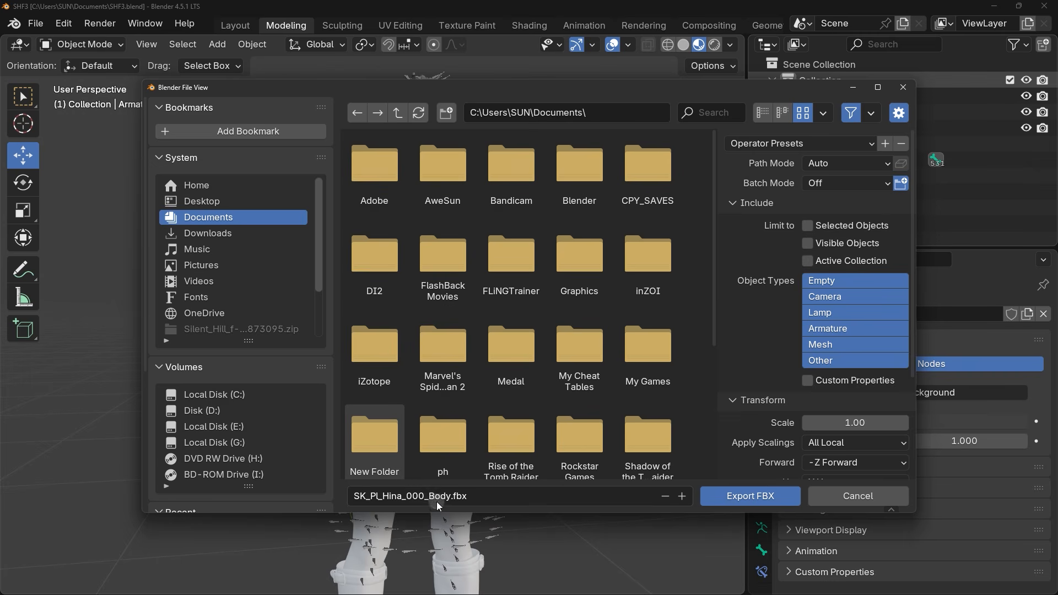
Export the FBX into the D:\3D\New Model folder
click(269, 414)
click(388, 190)
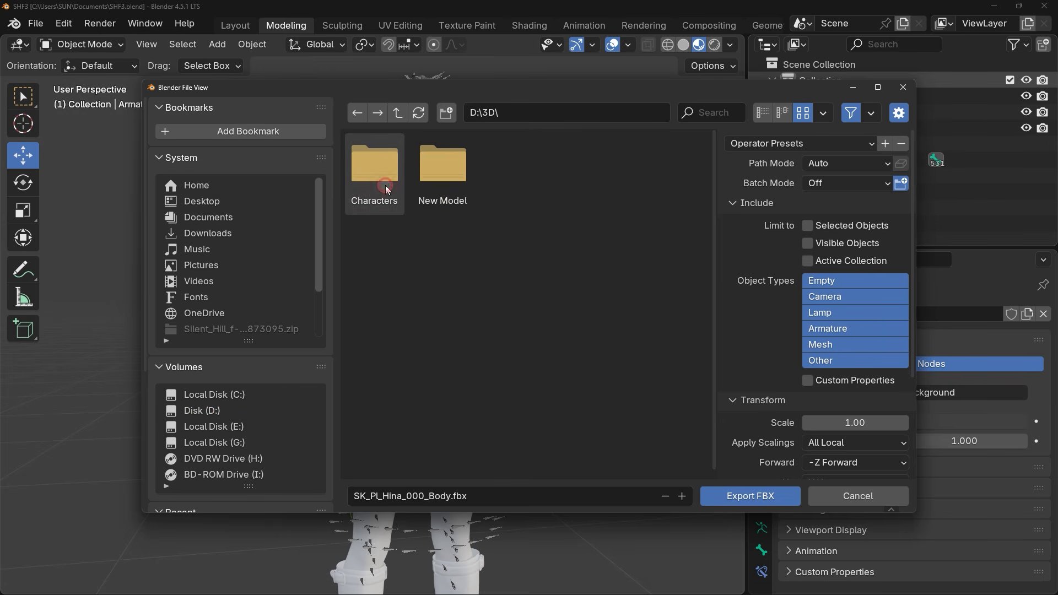
double_click(449, 178)
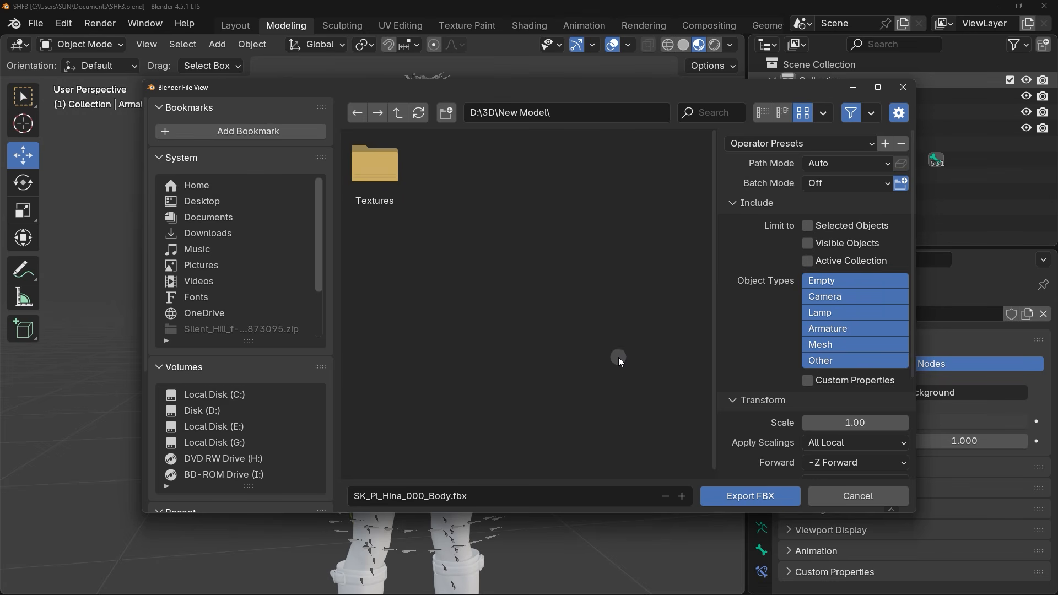
click(722, 497)
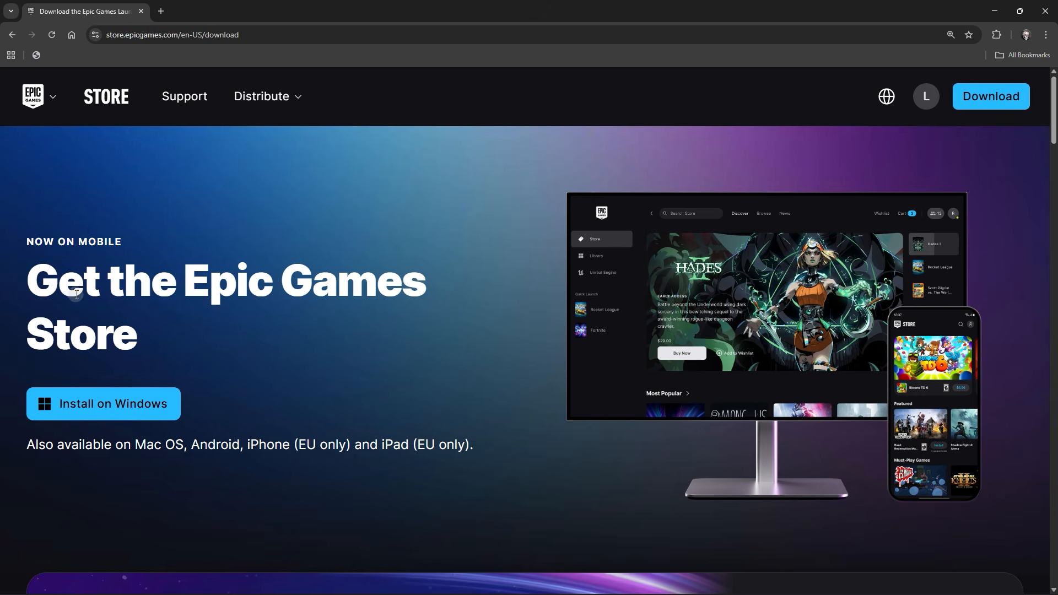
Switch to the browser, download the Windows installer from the Epic Games Store download page, and install the Epic Games Launcher
drag(30, 284, 138, 338)
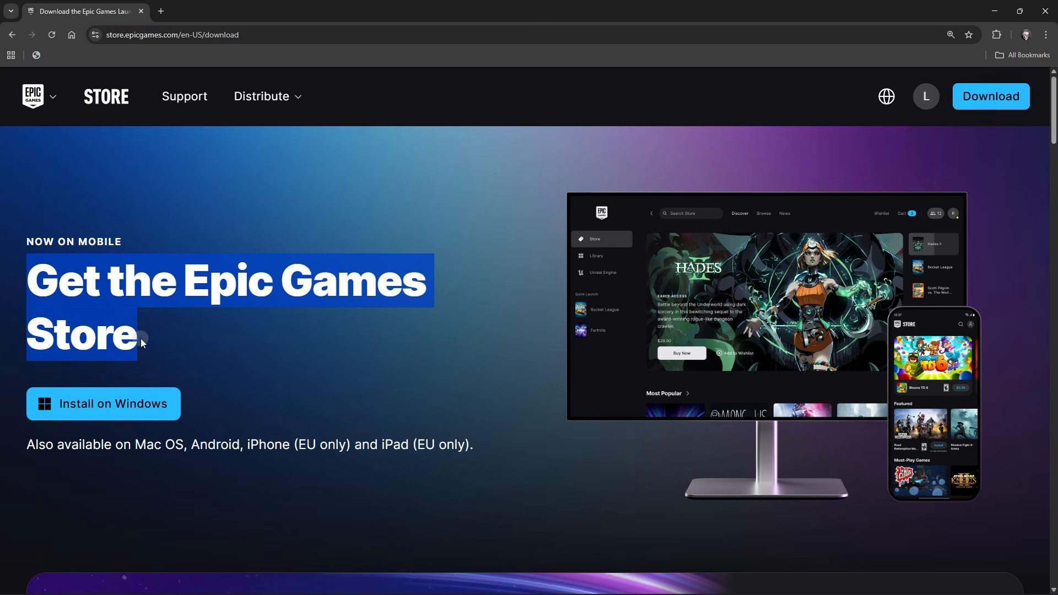
click(164, 343)
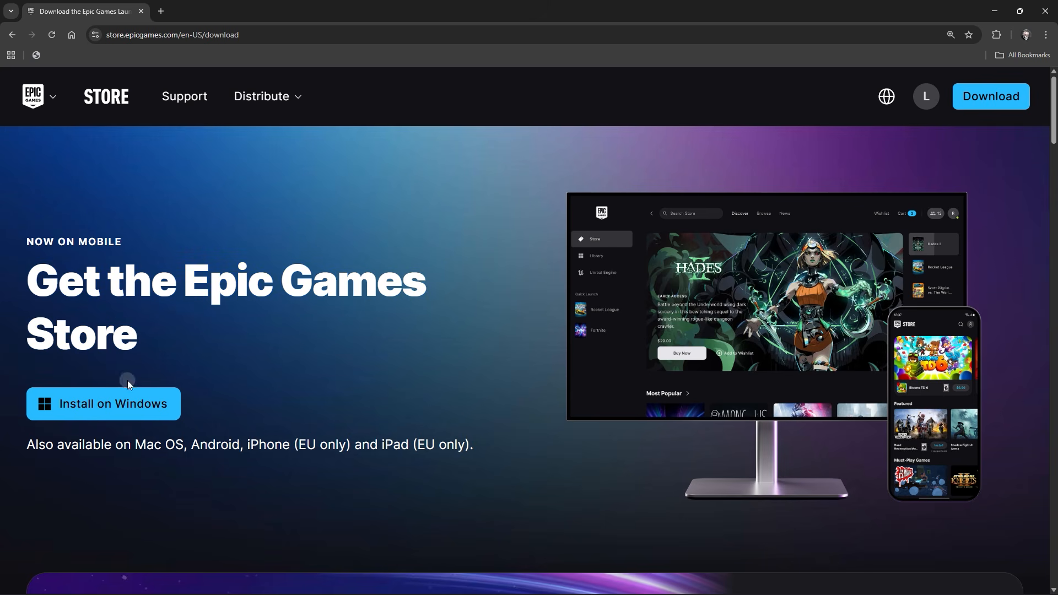
click(113, 404)
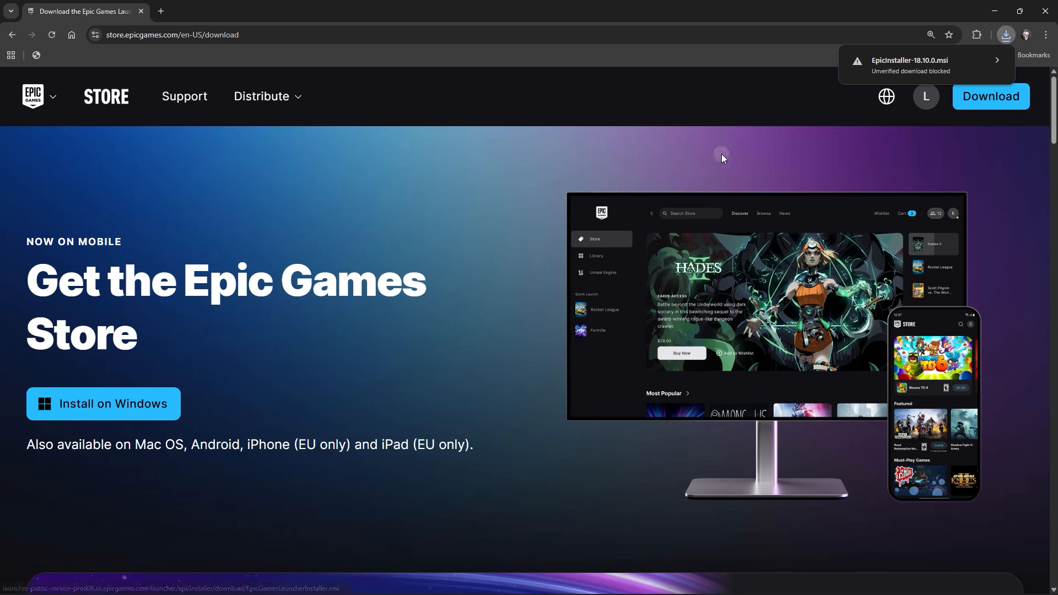
click(890, 63)
click(939, 129)
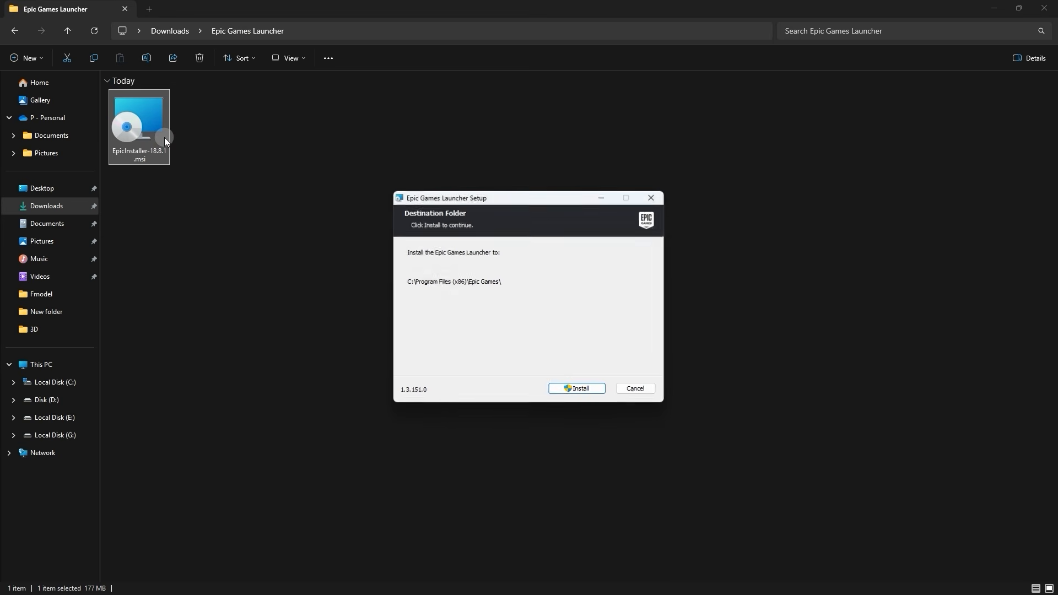
click(583, 390)
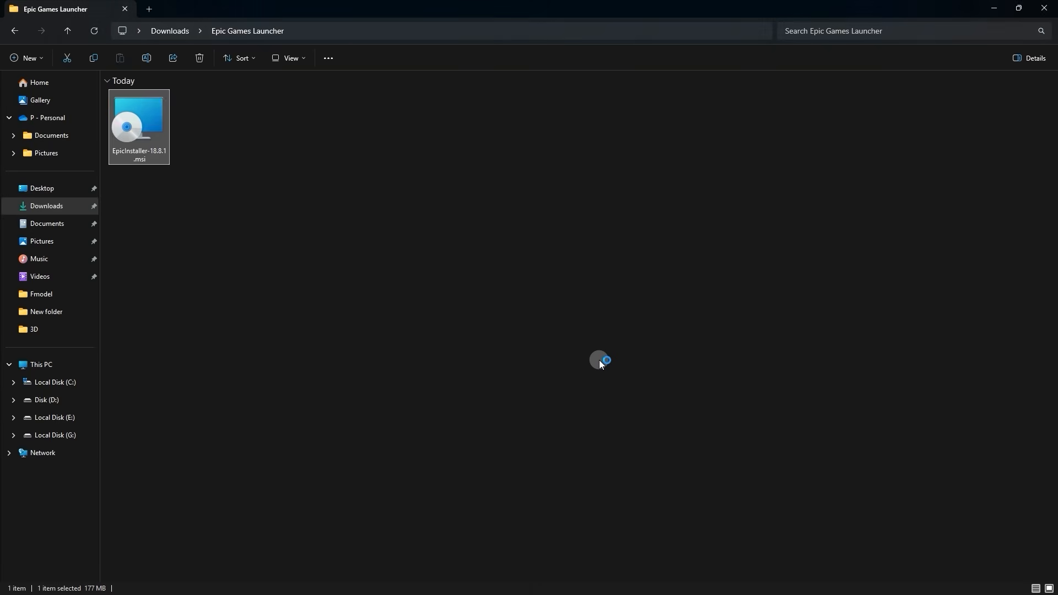
click(543, 360)
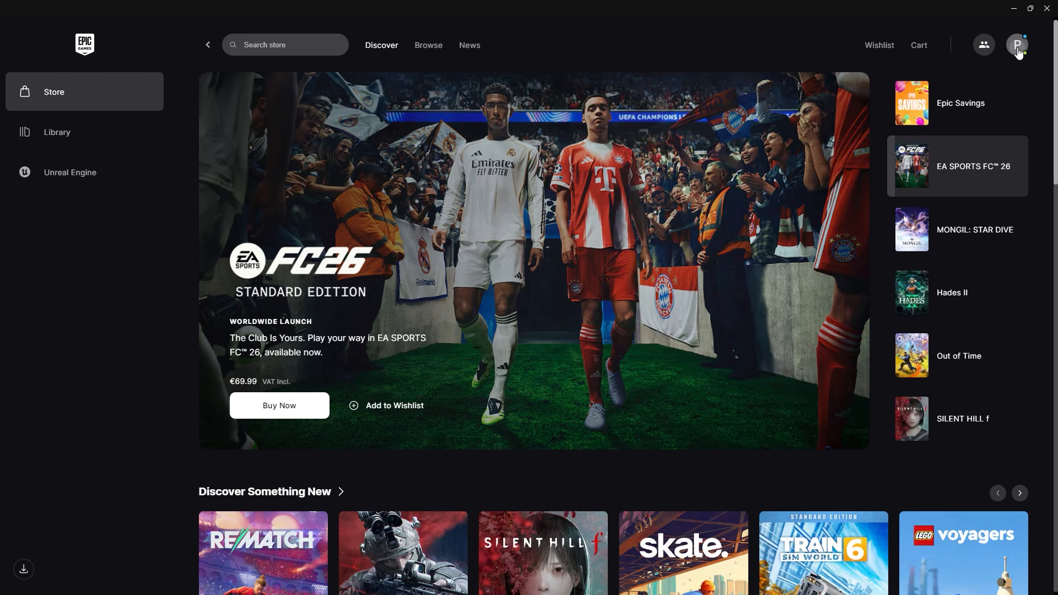
click(1017, 48)
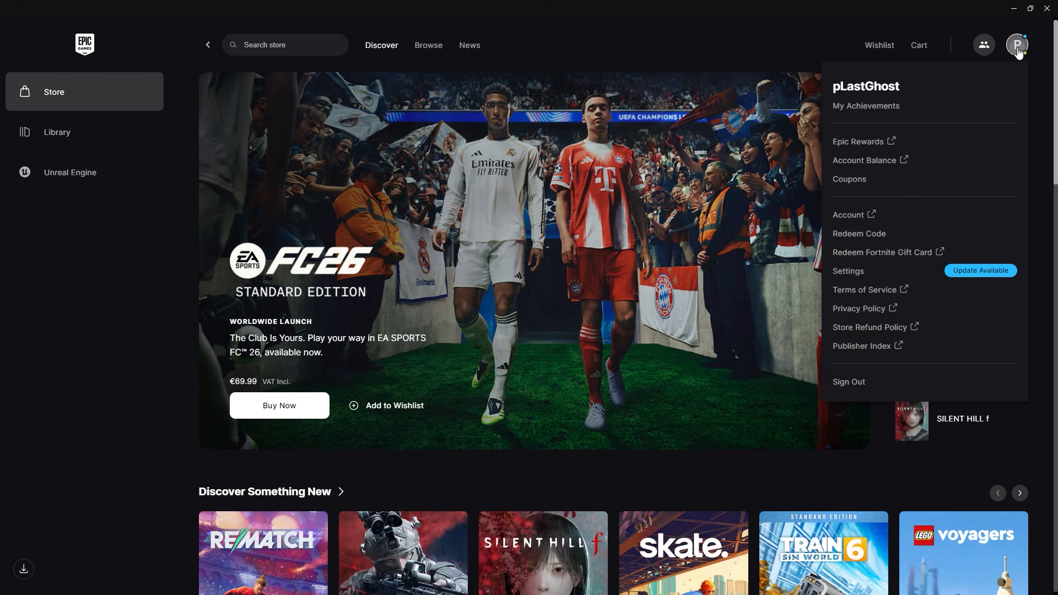
drag(831, 86, 924, 90)
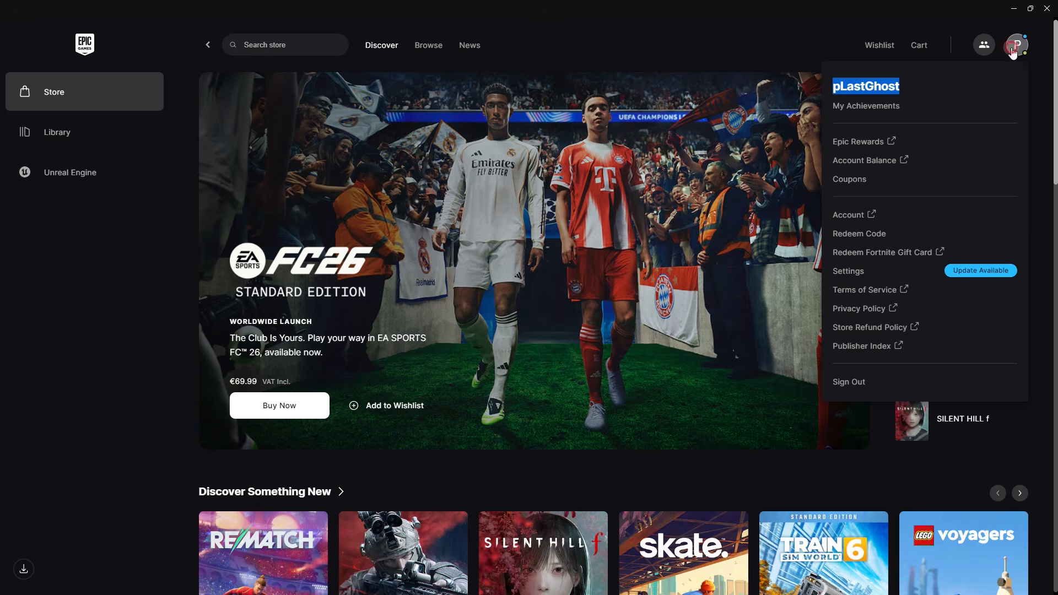
click(1013, 50)
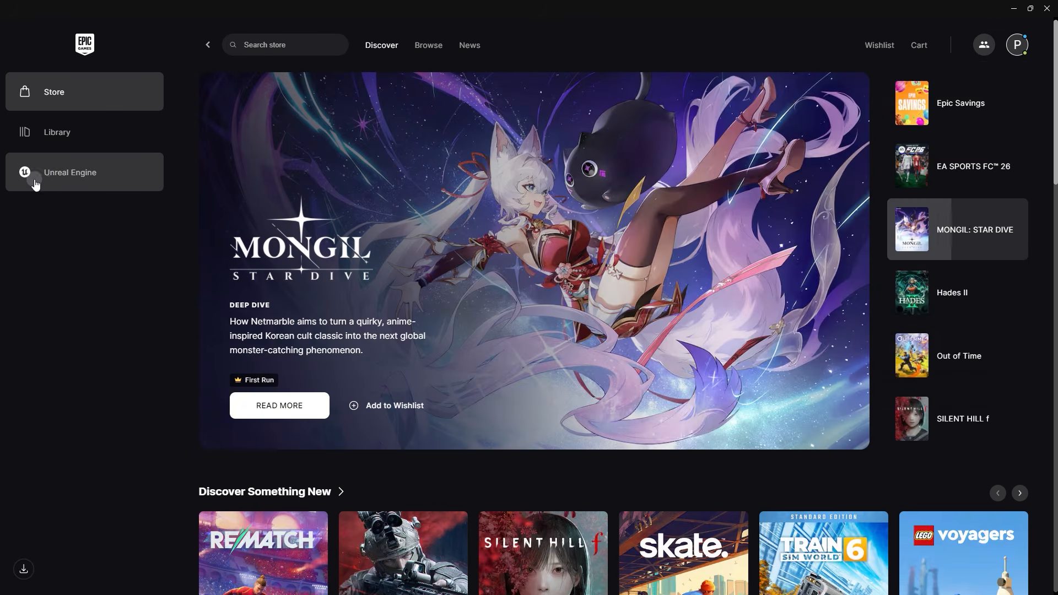
Open the launcher's Unreal Engine library and look up Silent Hill f's UE5 version on Gildor's Forums
click(82, 188)
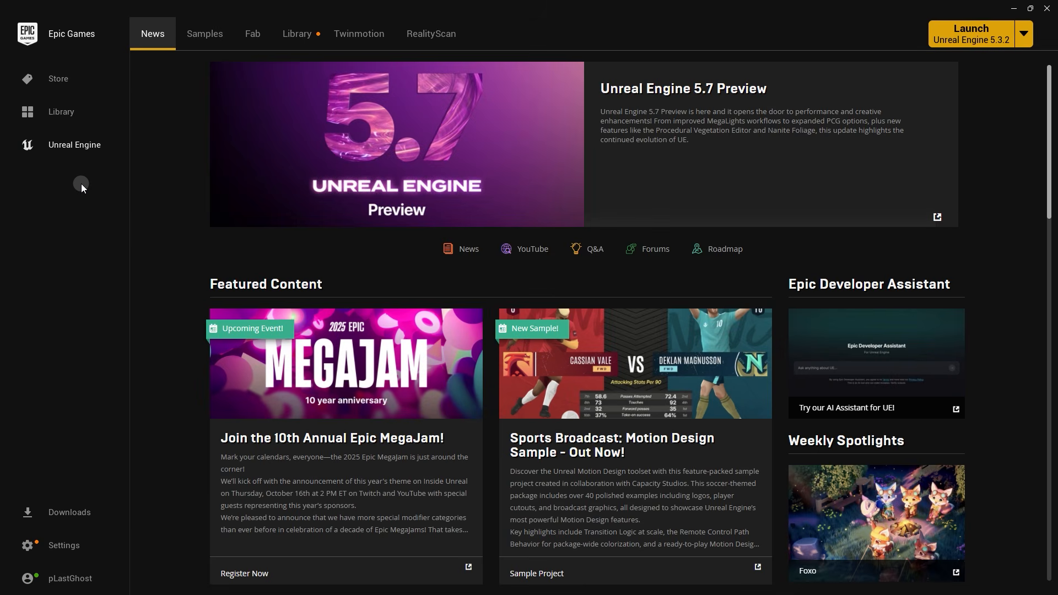
click(297, 40)
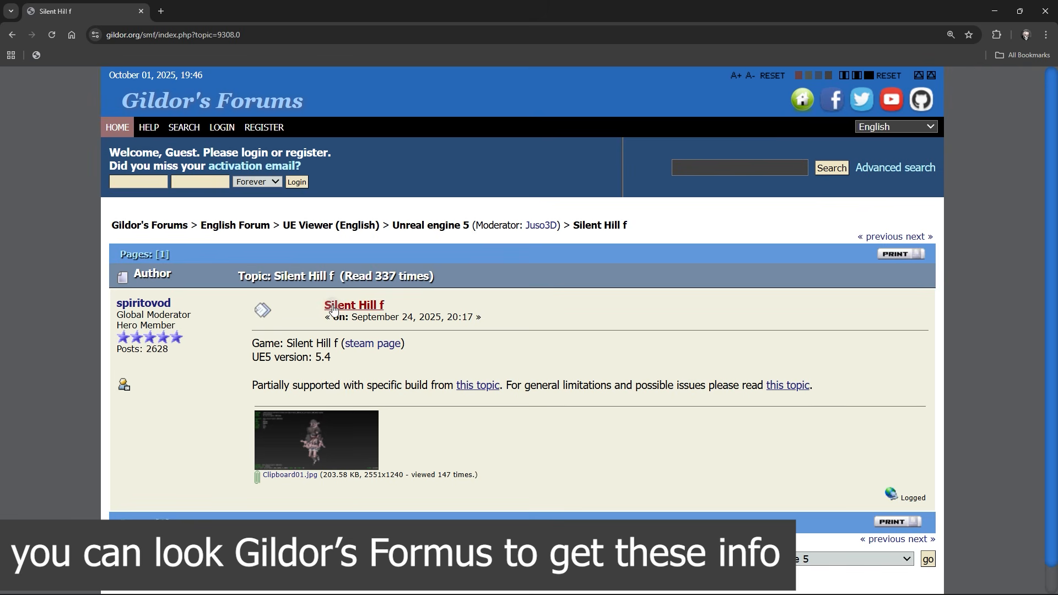
drag(249, 357, 332, 358)
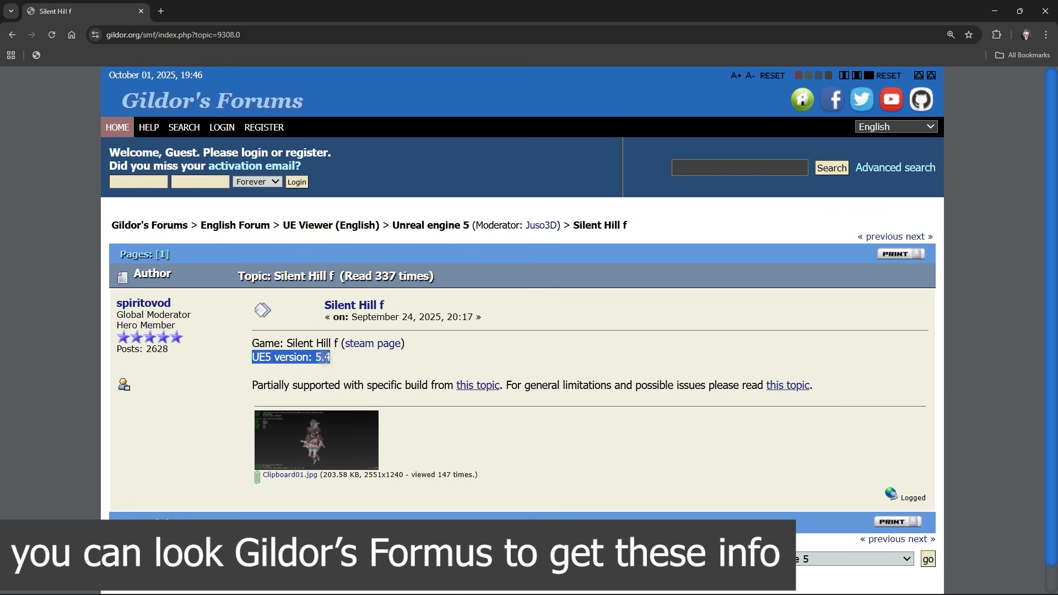
click(343, 361)
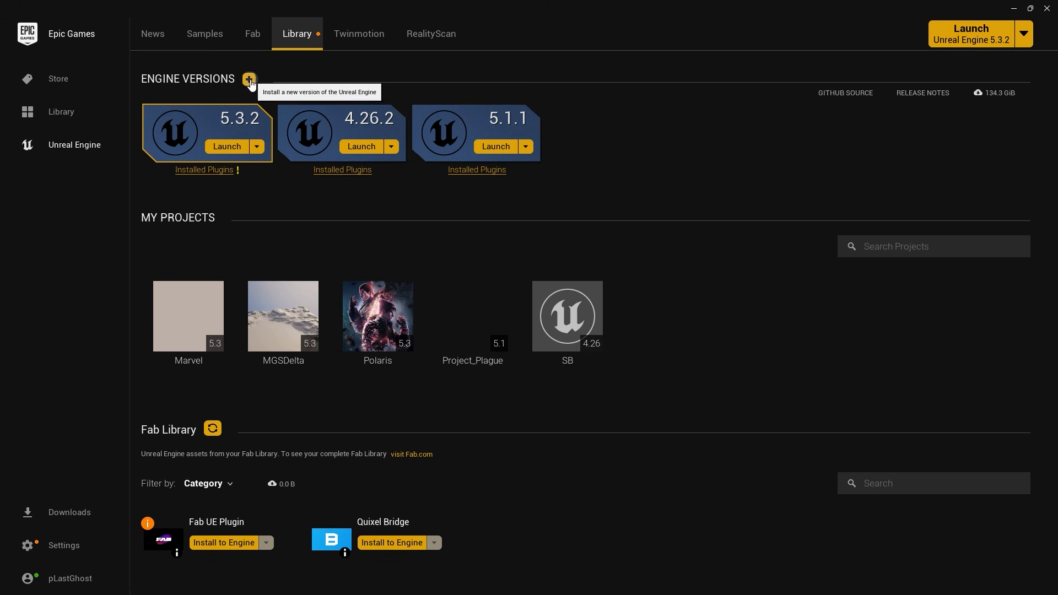
Add Unreal Engine version 5.4.4 to the library and install it in C:\Program Files\Epic Games
click(249, 81)
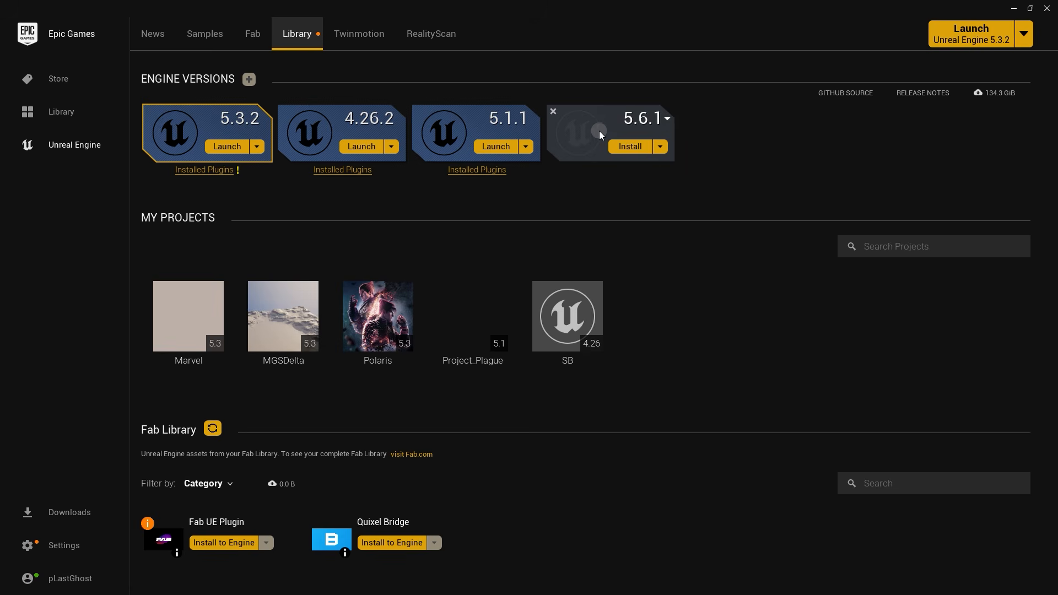
click(651, 120)
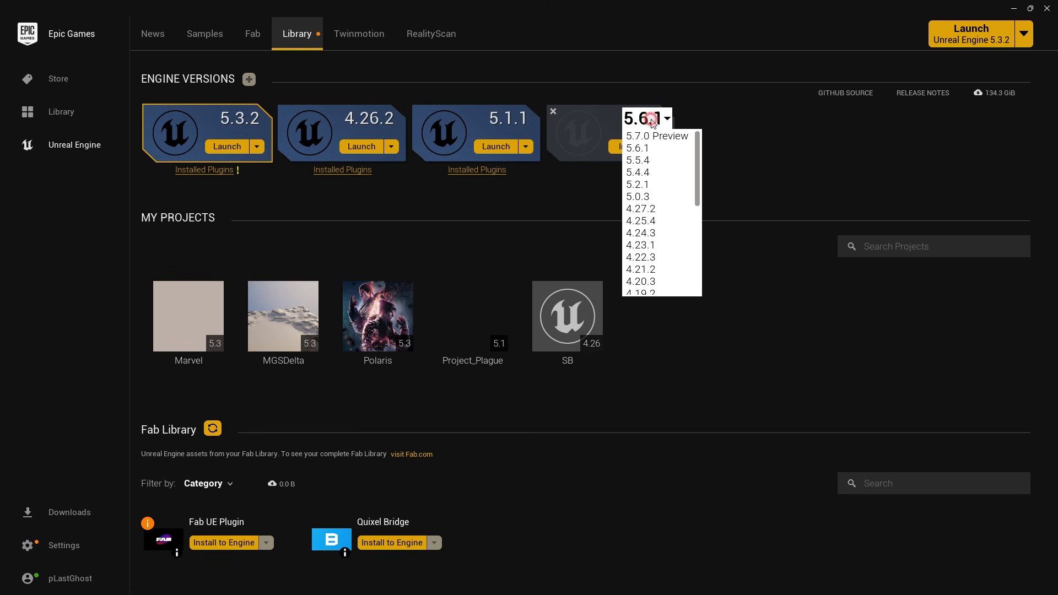
click(653, 173)
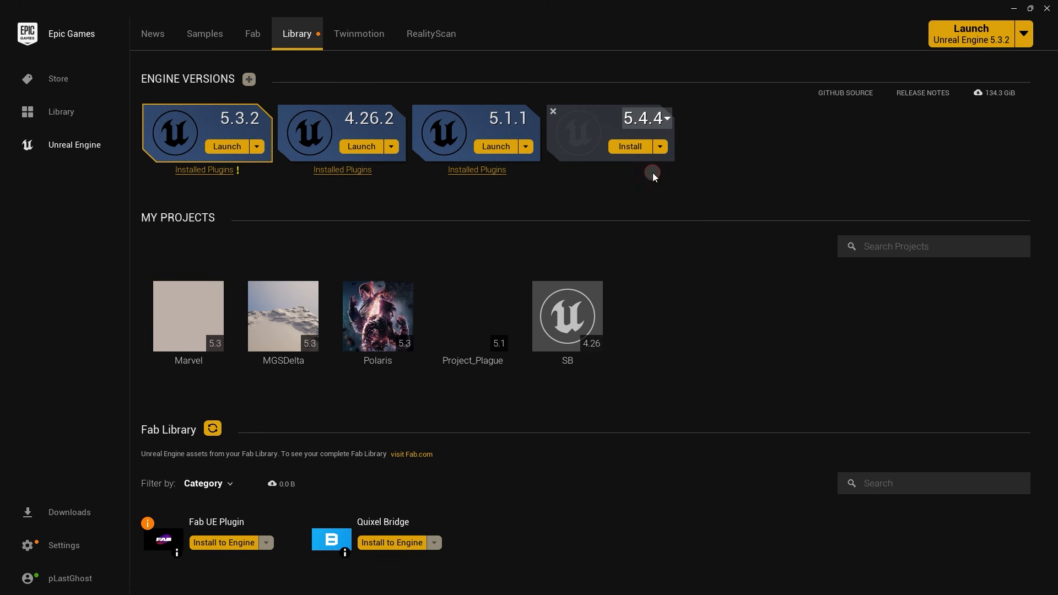
click(635, 151)
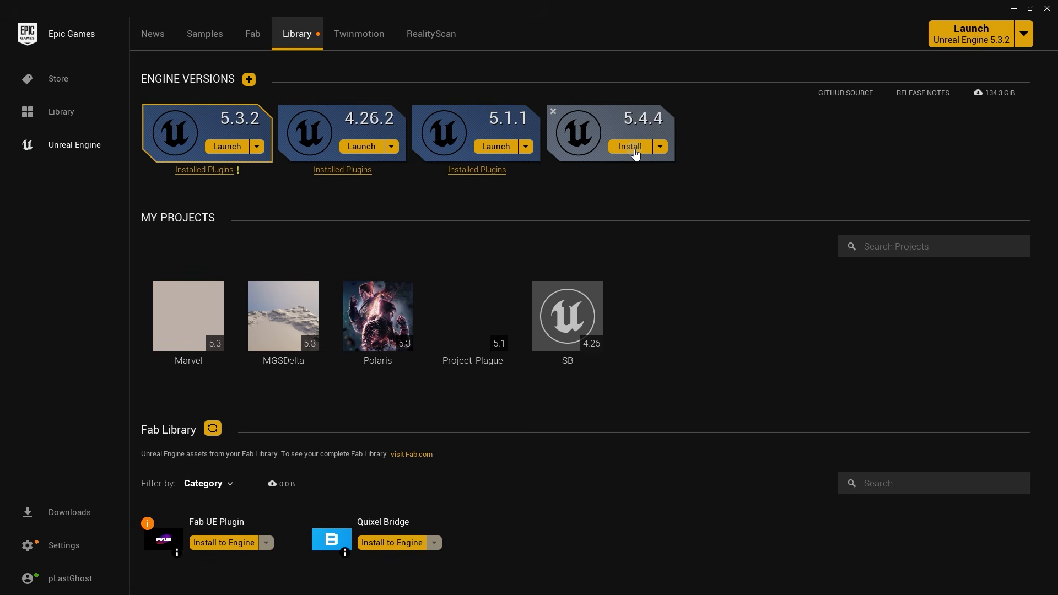
click(630, 147)
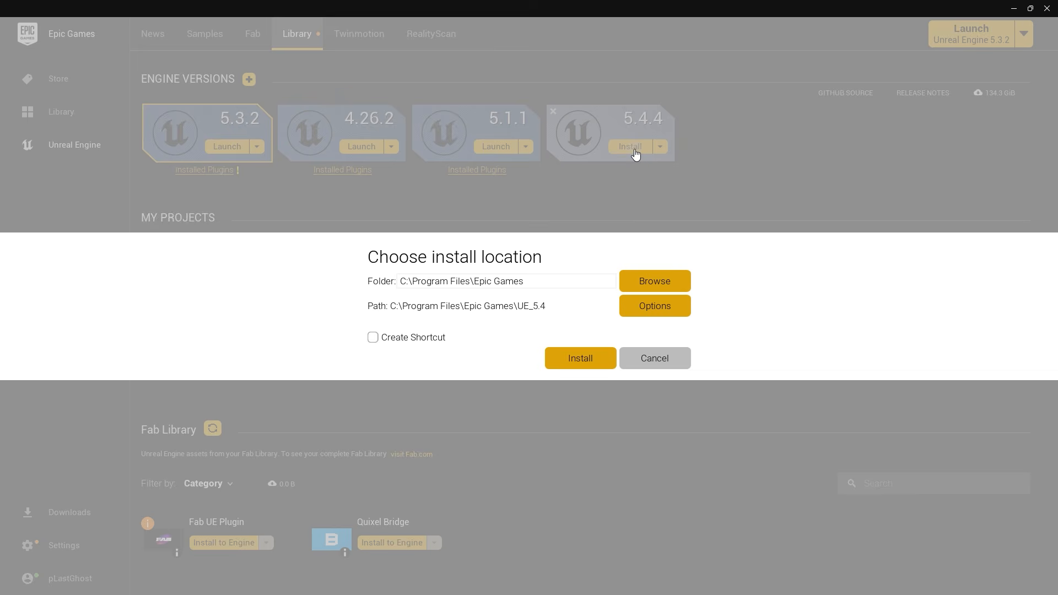
click(584, 359)
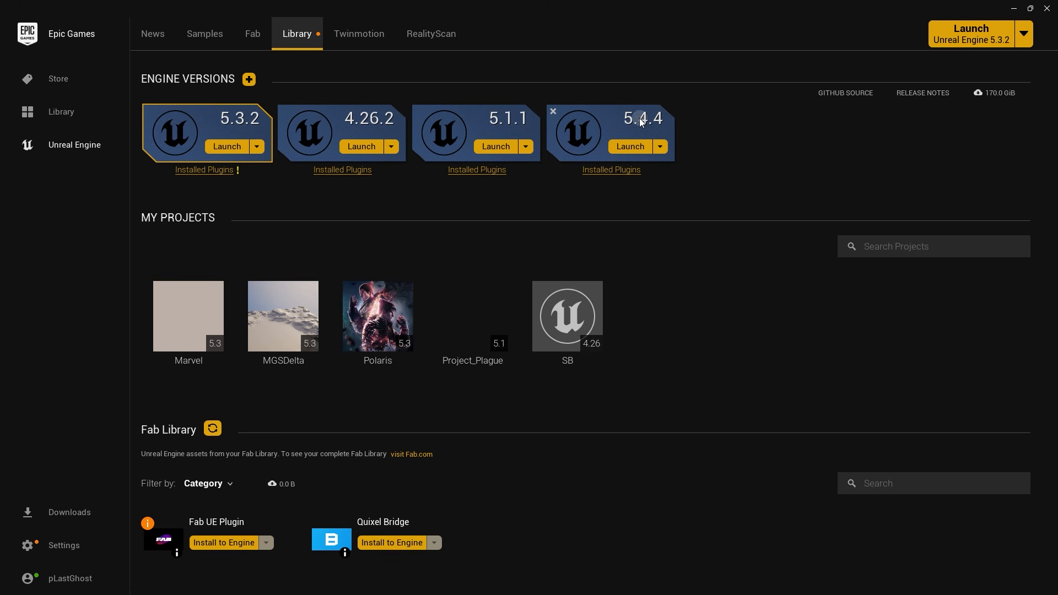
Launch Unreal Engine 5.4.4 and create a Blank Games project named SHF with Desktop as the target platform
click(631, 148)
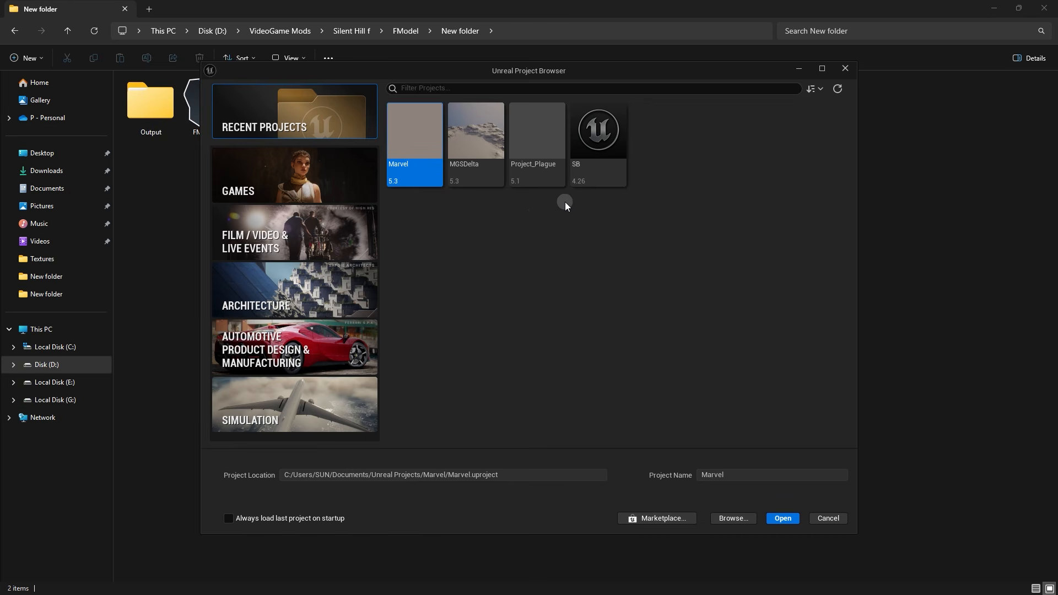
click(818, 70)
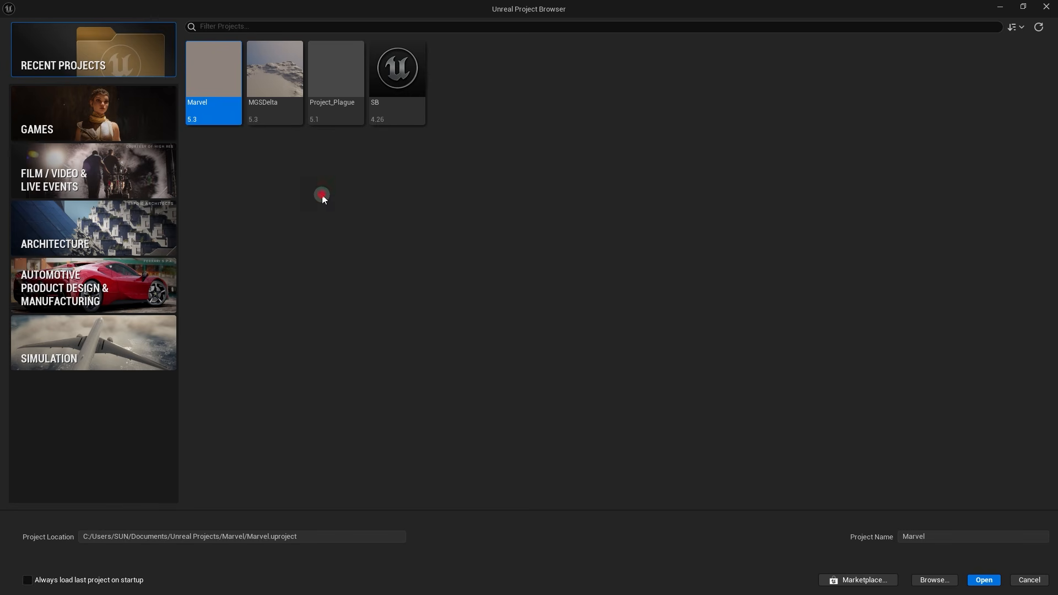
click(57, 127)
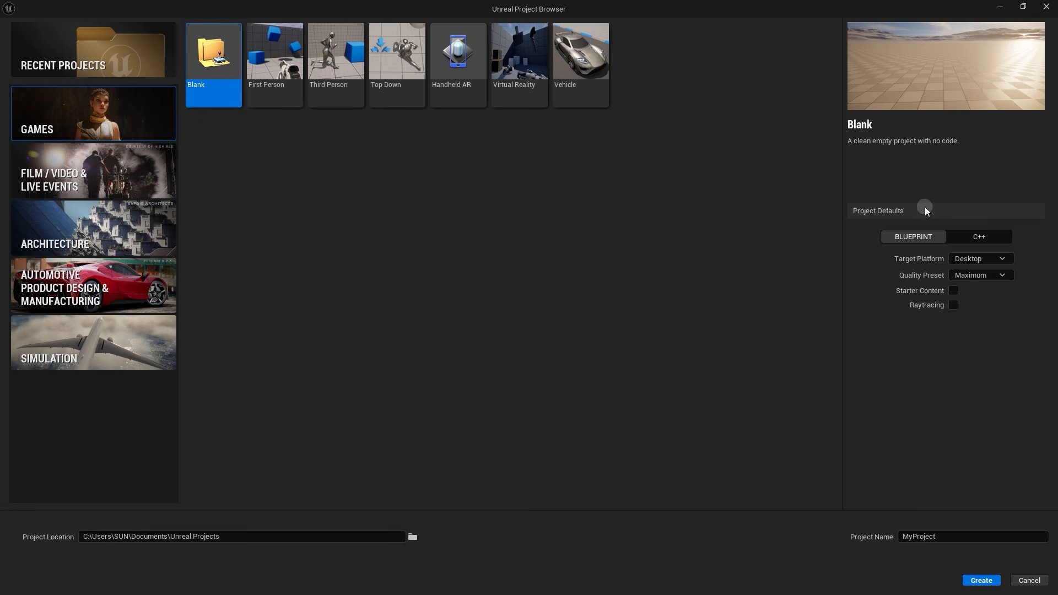
click(964, 260)
click(987, 272)
click(912, 537)
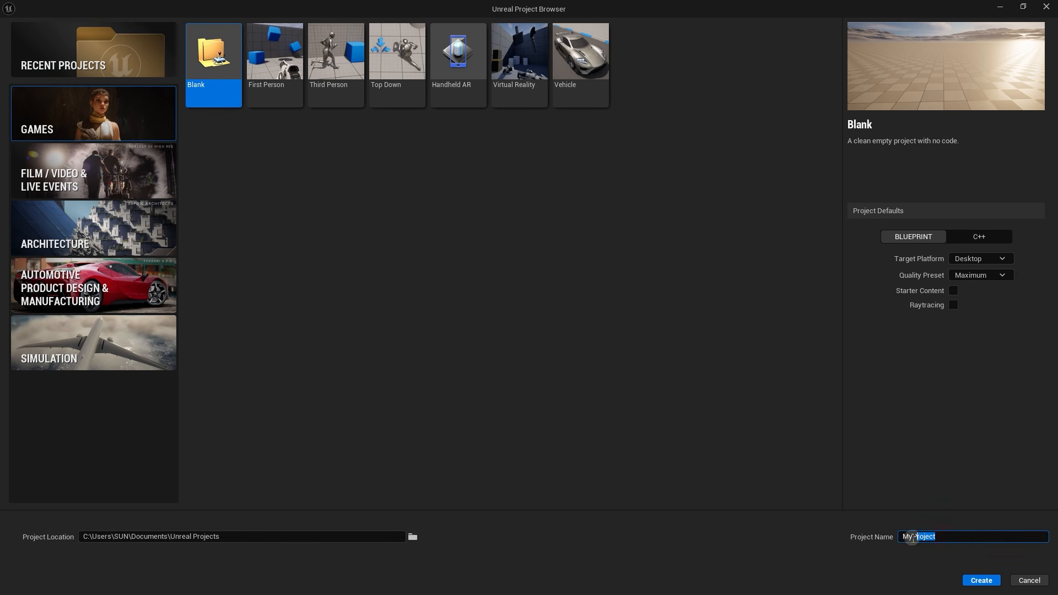
text(SHF)
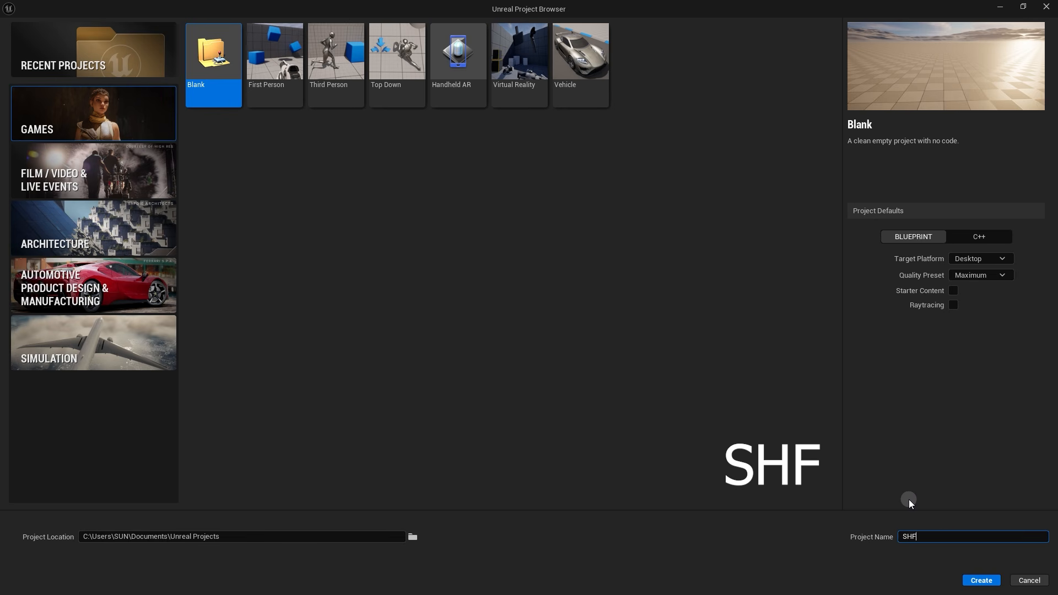
click(908, 499)
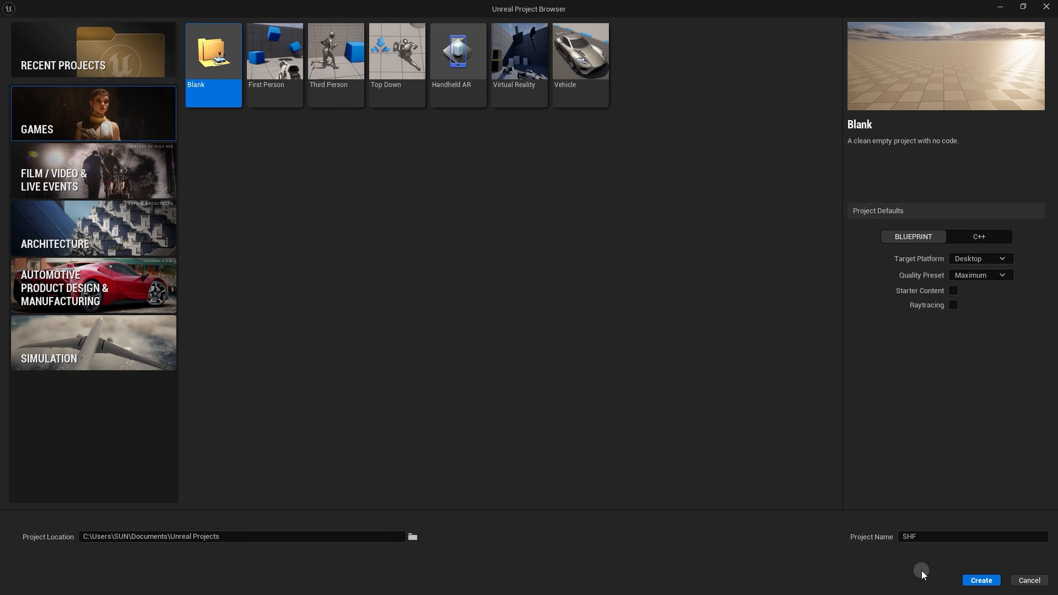
click(973, 582)
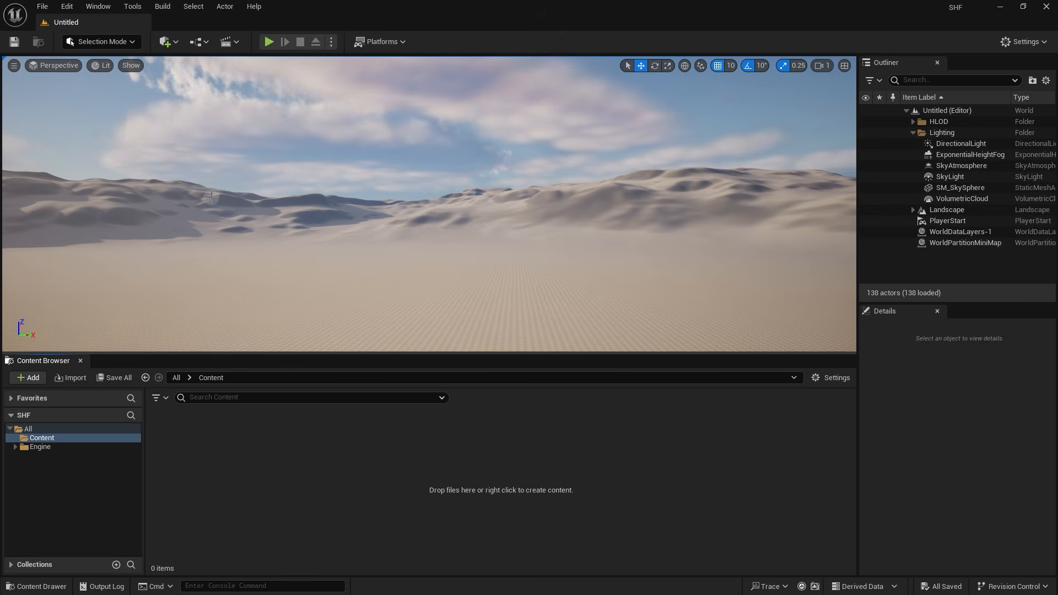
Enable Generate Chunks in the project's Packaging settings and close the settings window
click(66, 6)
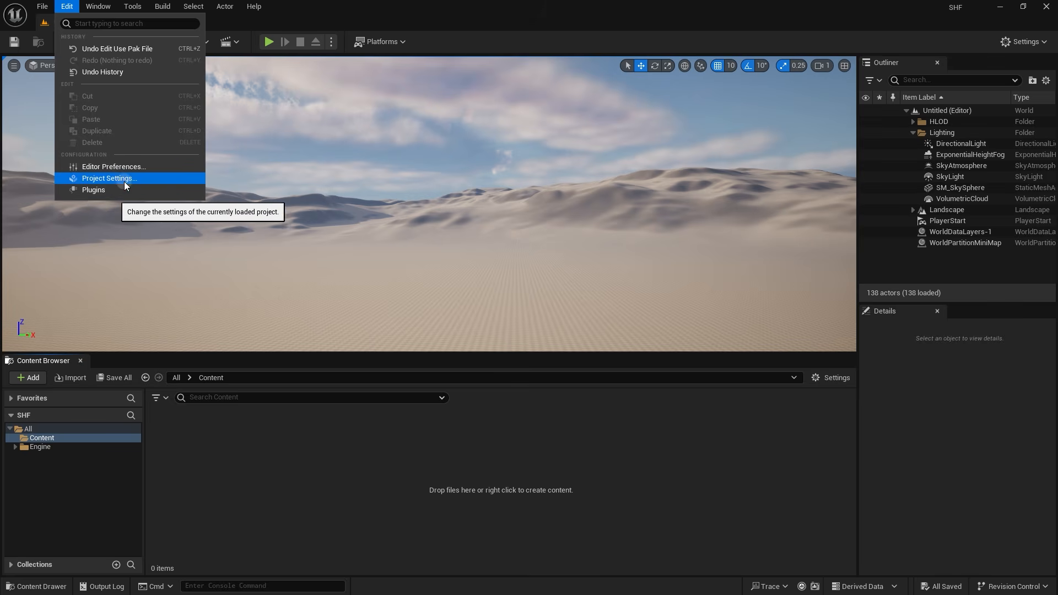
click(143, 181)
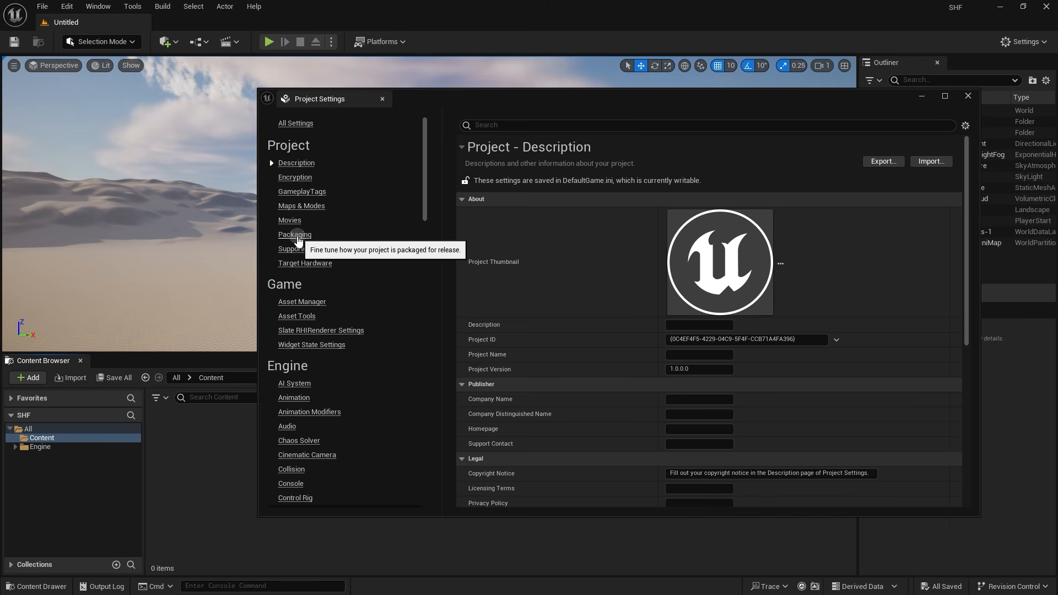
click(296, 235)
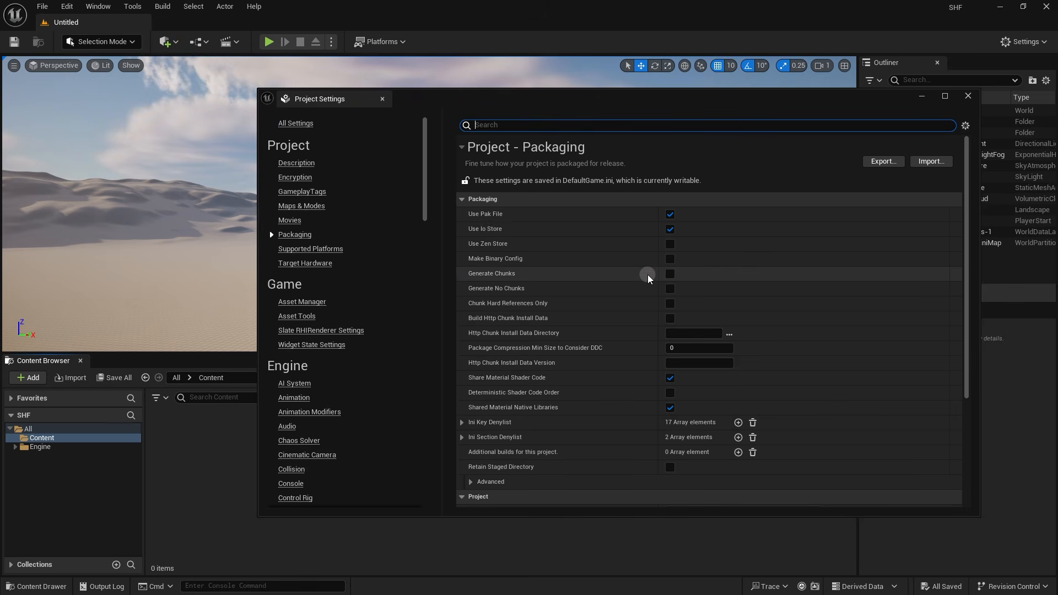
click(670, 274)
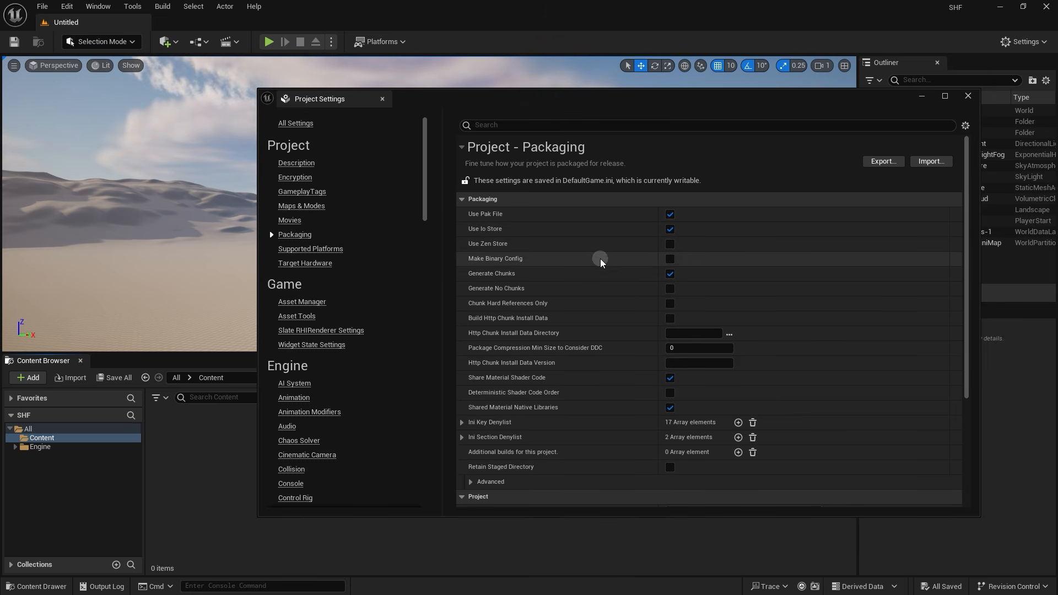
click(969, 97)
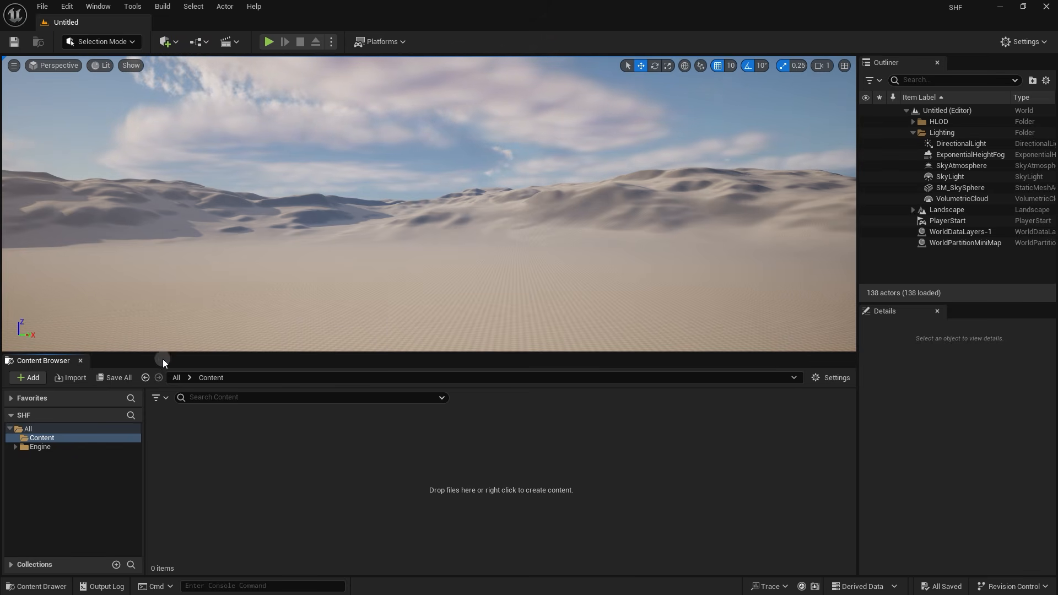
Enlarge the Content Browser so that it covers the level viewport area
drag(161, 355, 178, 55)
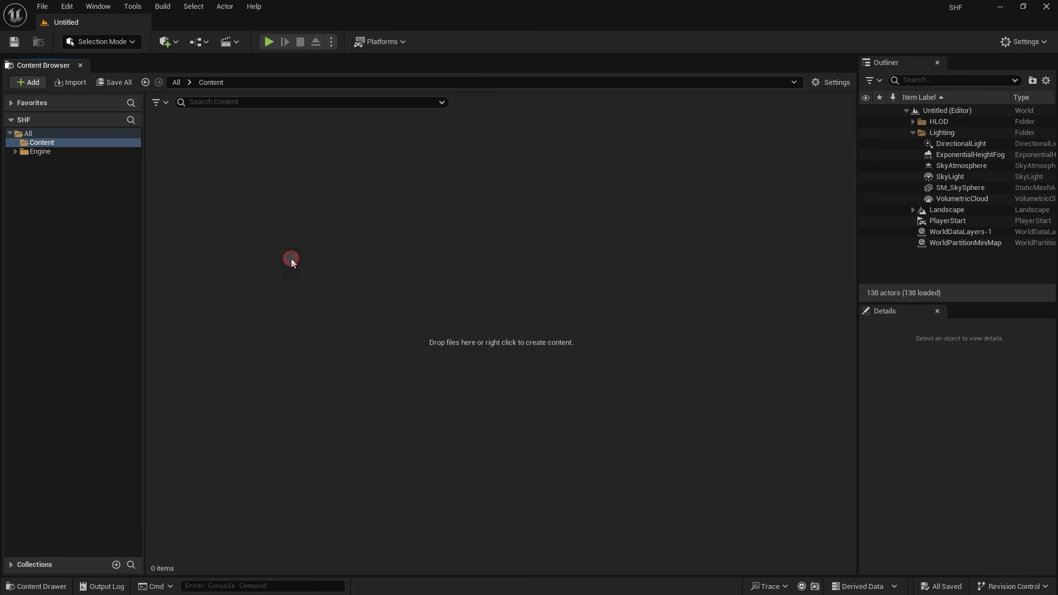
click(11, 119)
click(11, 119)
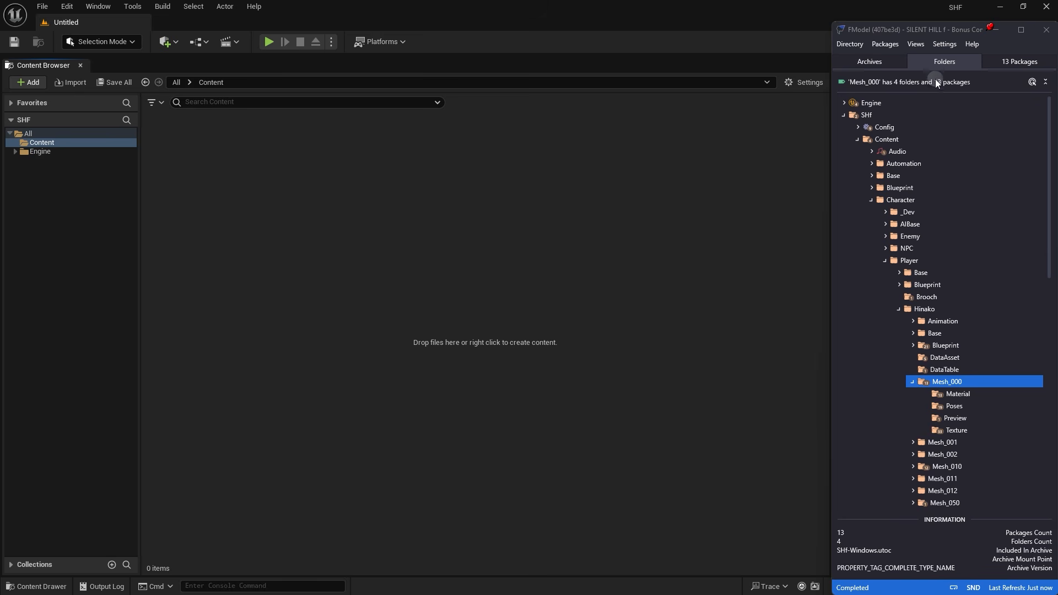
Following the game's folder tree in FModel, create a folder named Character inside the SHF project's Content folder
click(940, 60)
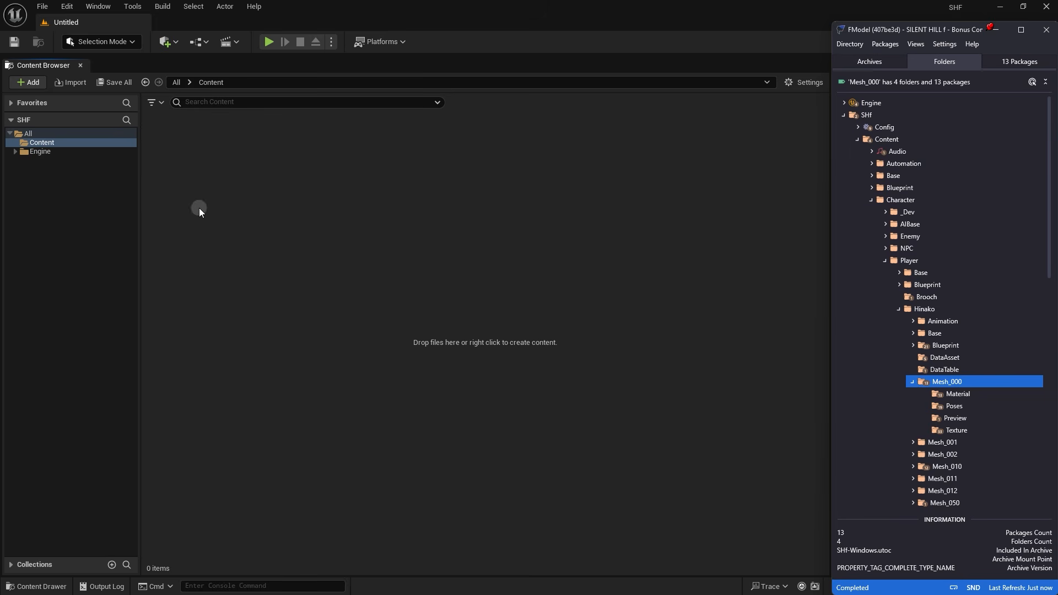
click(42, 144)
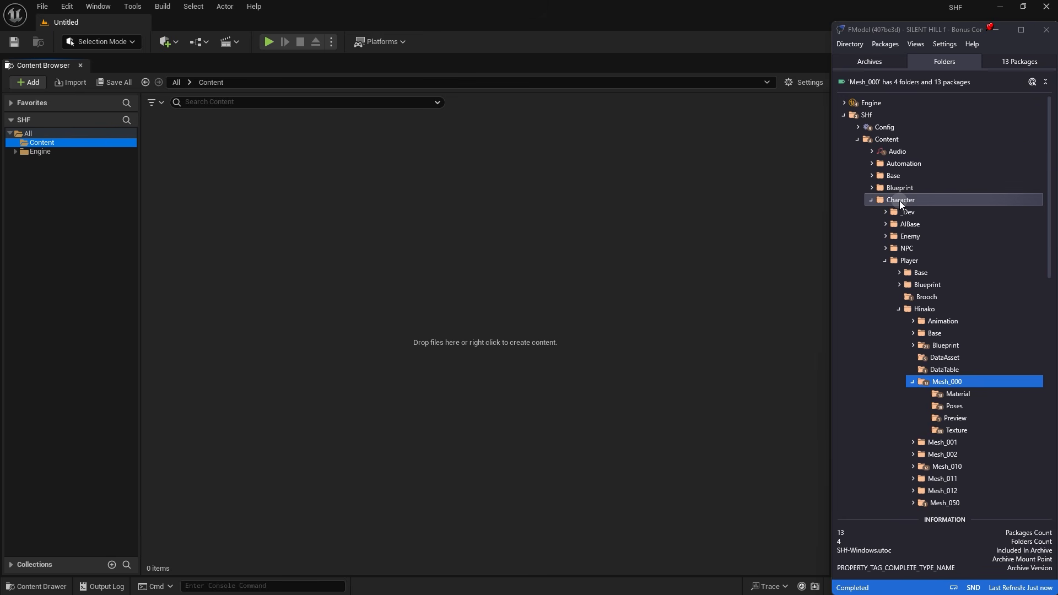
click(236, 171)
right_click(236, 175)
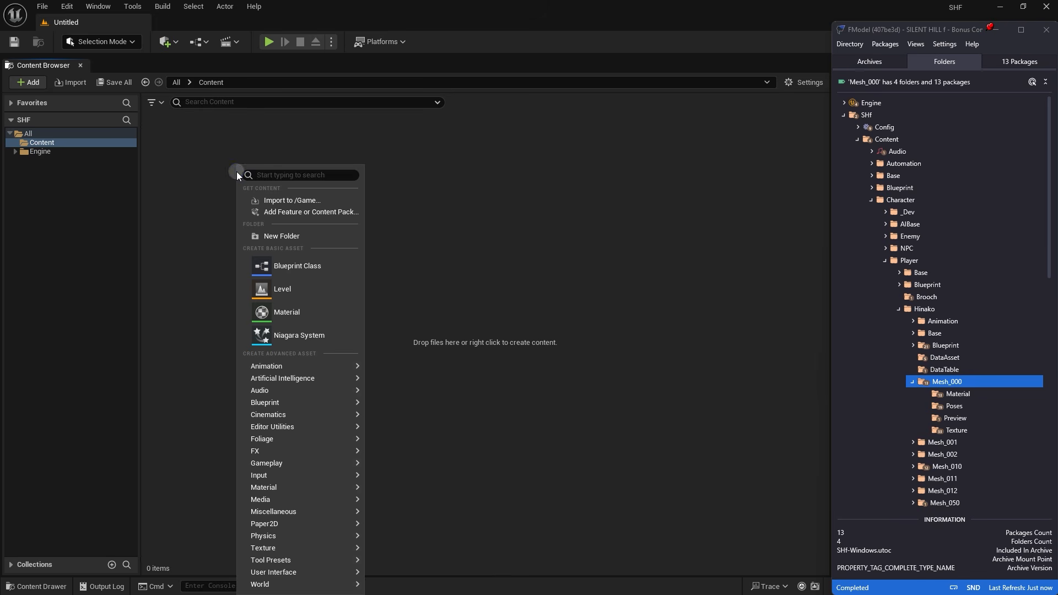
click(278, 237)
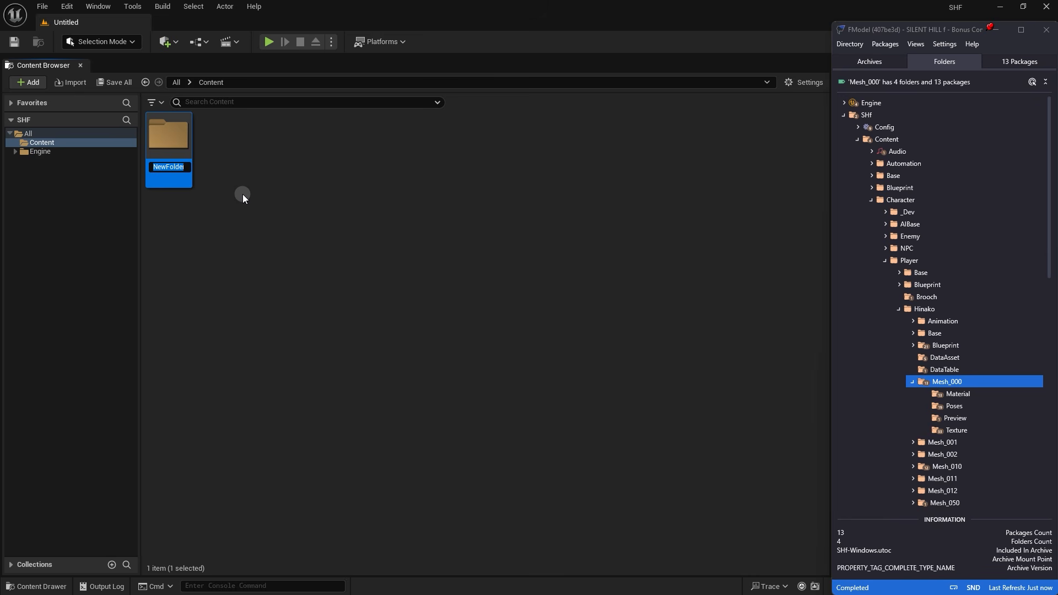
text(Character)
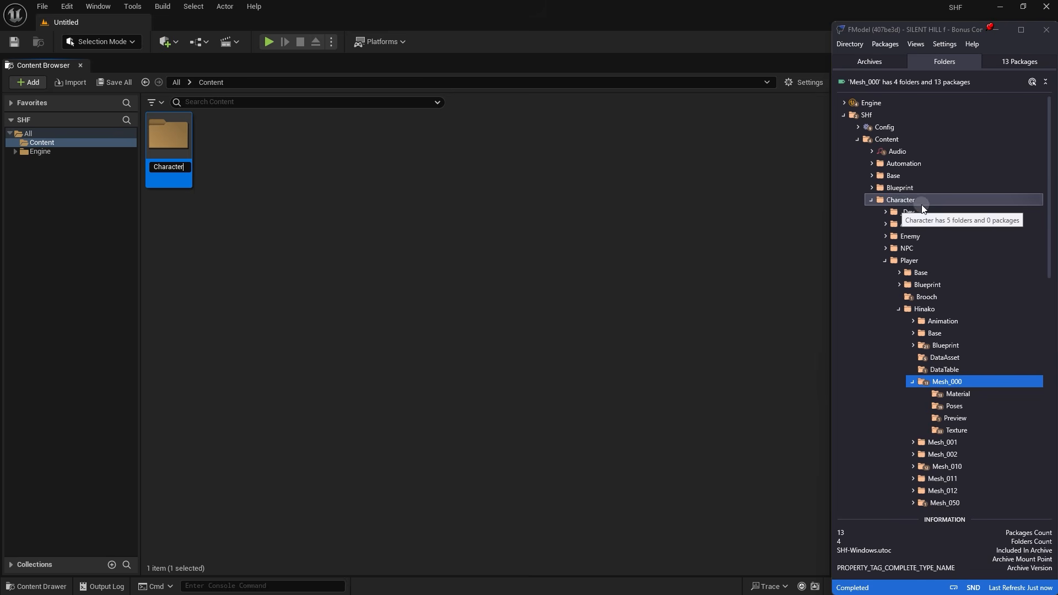
key(Return)
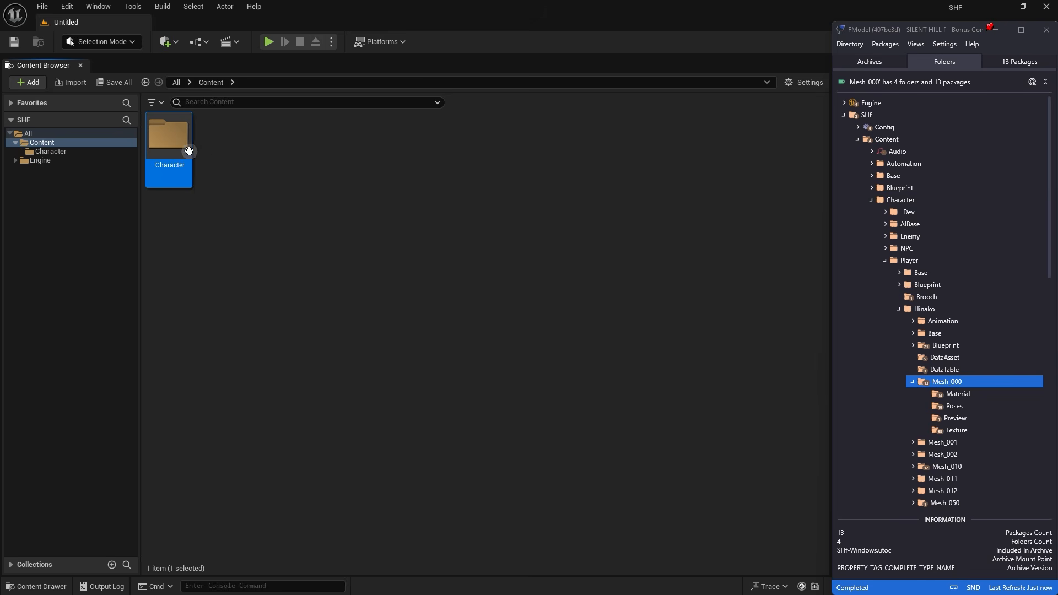
Create a folder named Player inside the Character folder
double_click(182, 148)
right_click(229, 166)
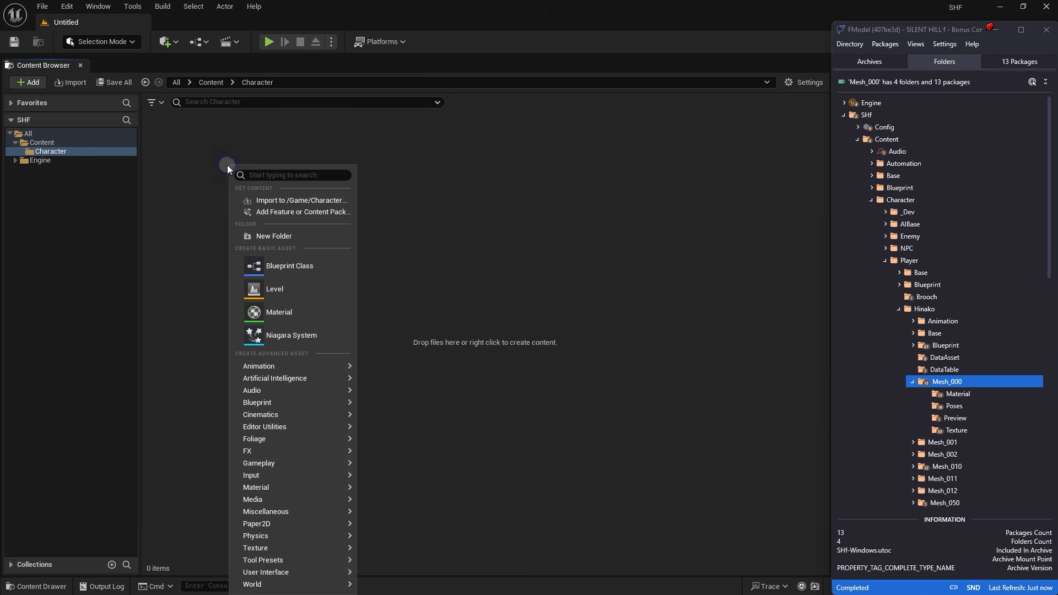
click(250, 235)
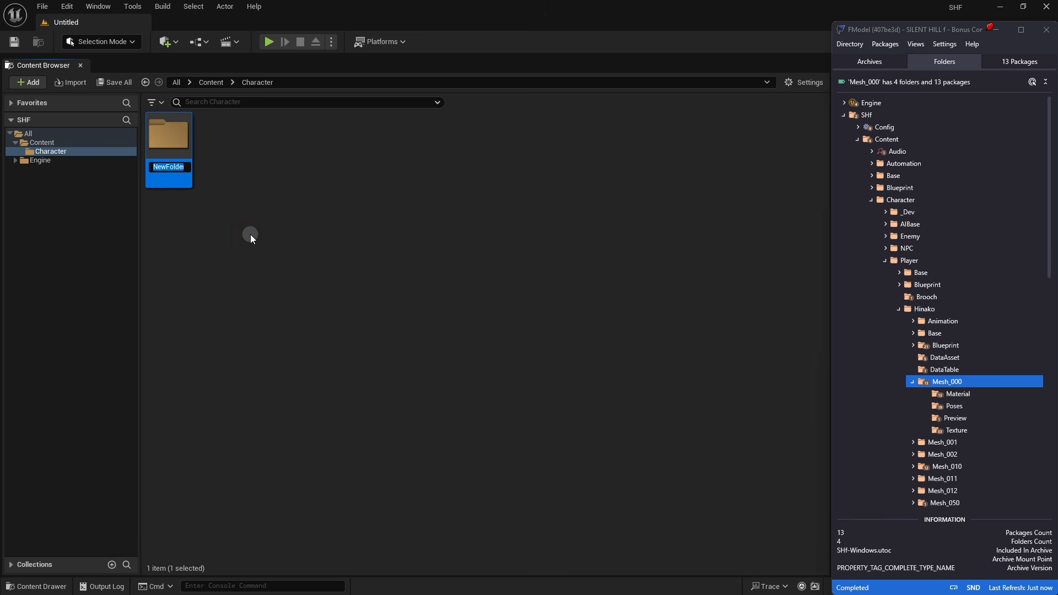
text(Player)
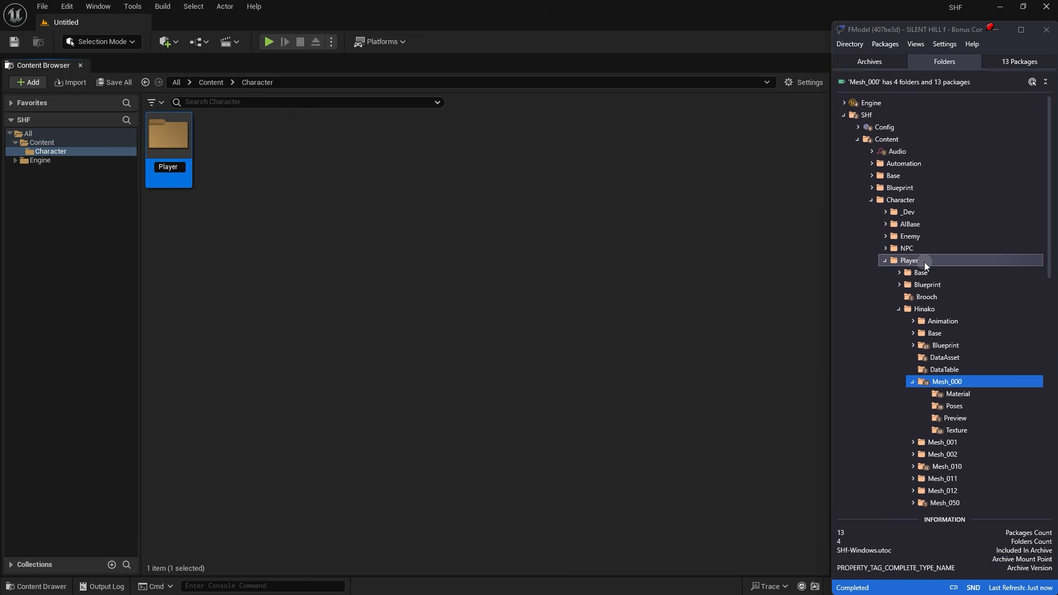
key(Return)
Create a folder named Hinako inside the Player folder
double_click(190, 148)
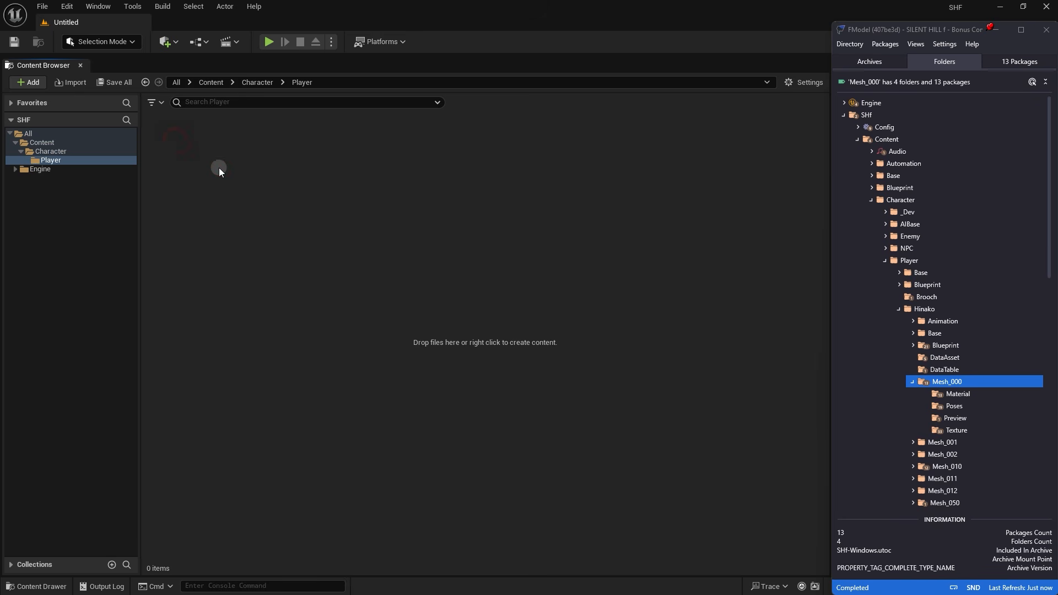
right_click(219, 168)
click(239, 241)
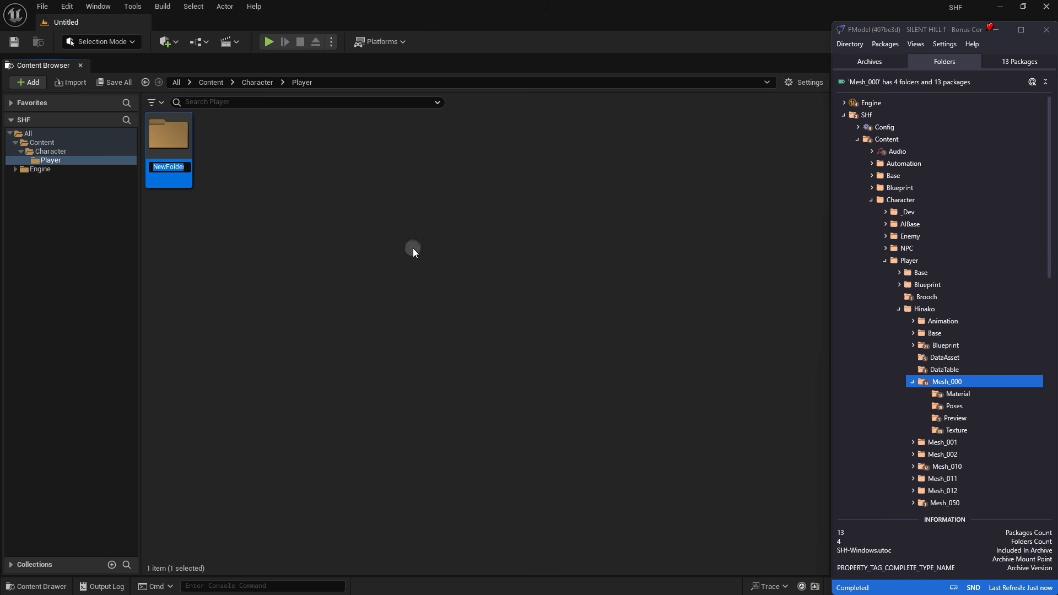
text(Hinako)
key(Return)
Create a folder named Mesh_000 inside the Hinako folder
double_click(181, 148)
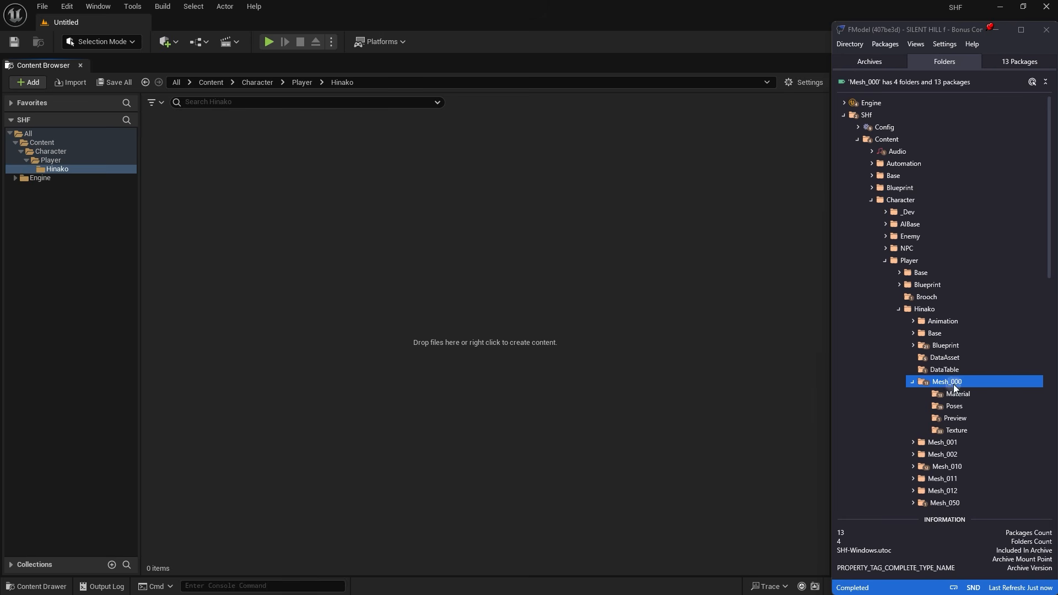
right_click(250, 200)
right_click(243, 181)
click(266, 234)
text(M)
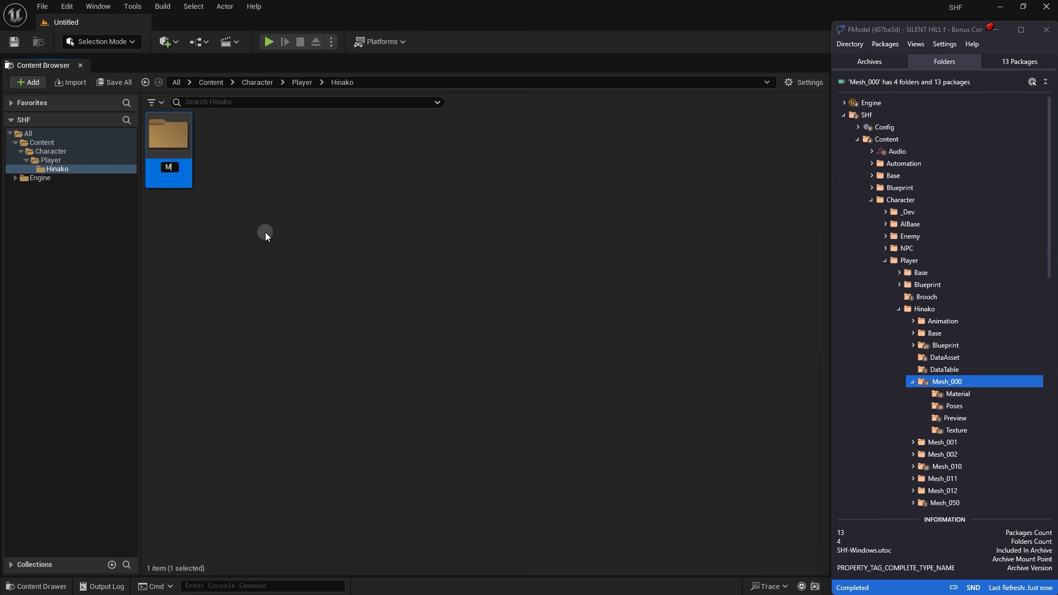
text(esh_000)
click(266, 233)
Open the new Mesh_000 folder and check the Texture and Material subfolders of Mesh_000 in FModel
click(181, 155)
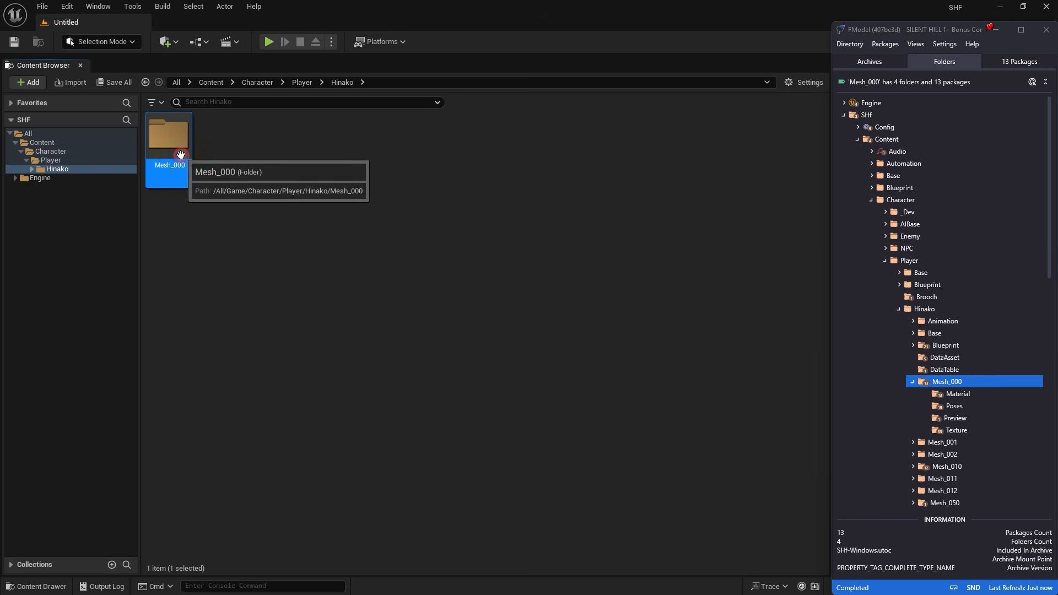
double_click(181, 155)
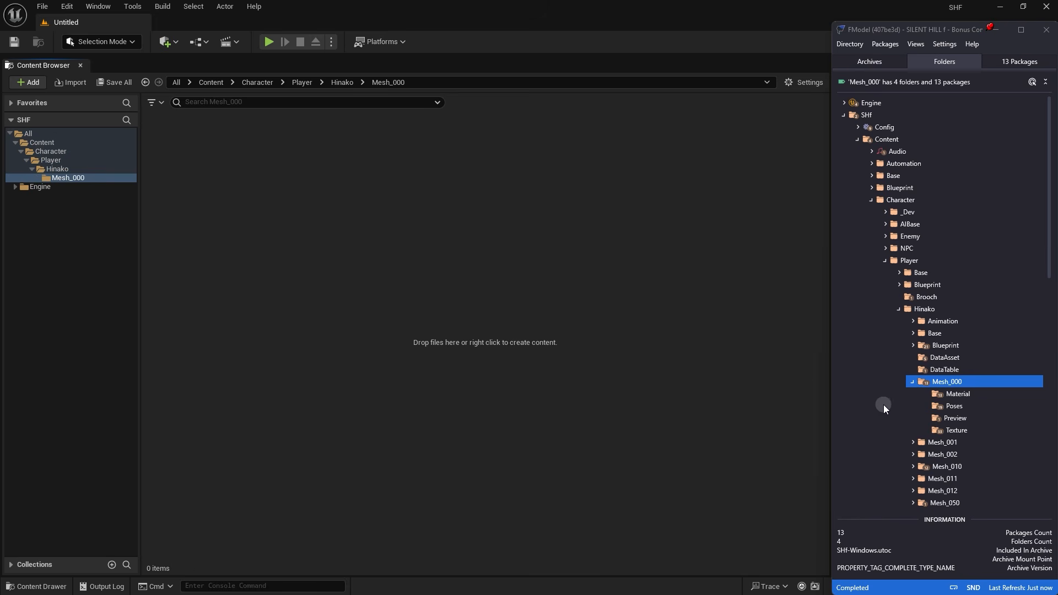
click(964, 430)
click(953, 394)
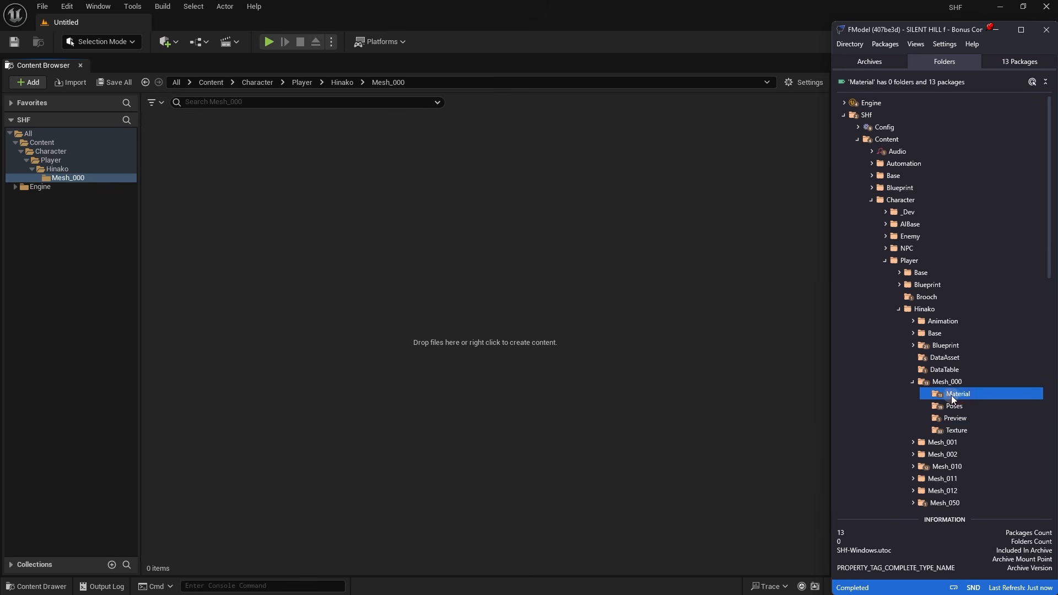
Switch to Unreal Editor and import SK_Pl_Hina_000_Body.fbx from D:\3D\New Model into the Mesh_000 folder as a skeletal mesh
click(958, 382)
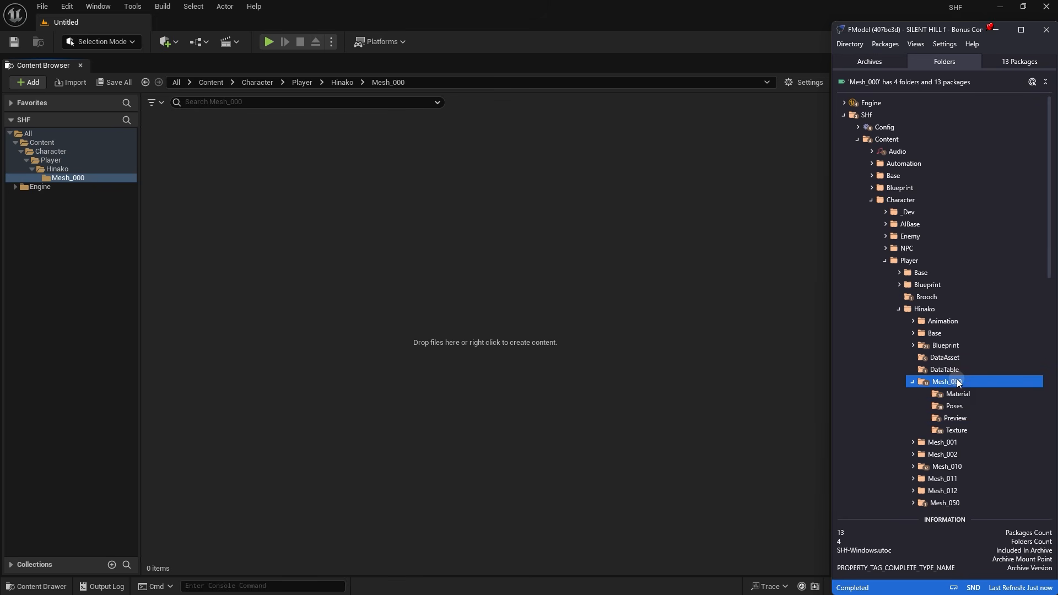
click(342, 264)
click(204, 208)
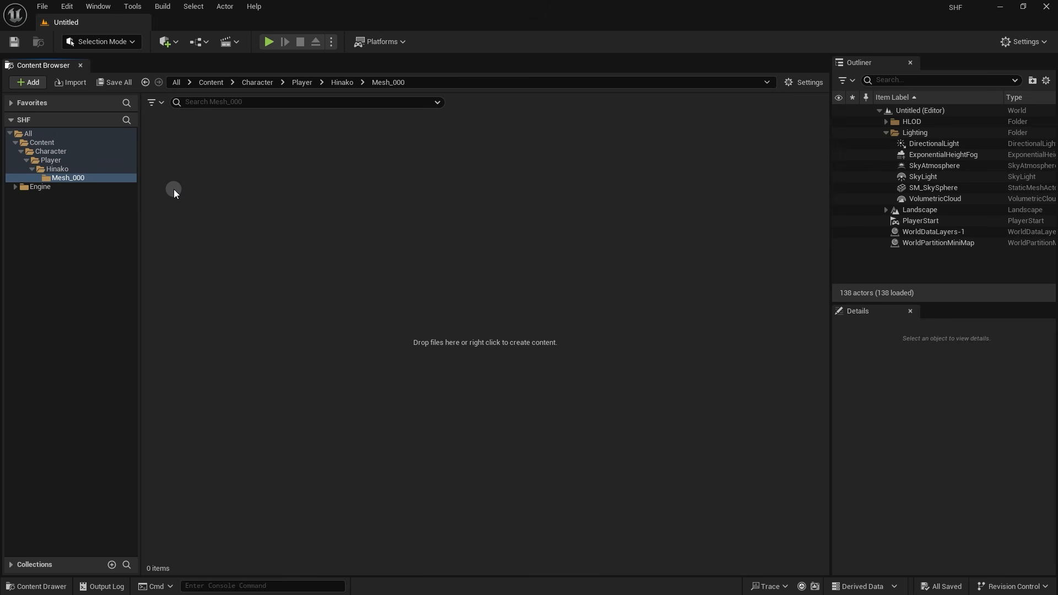
click(90, 178)
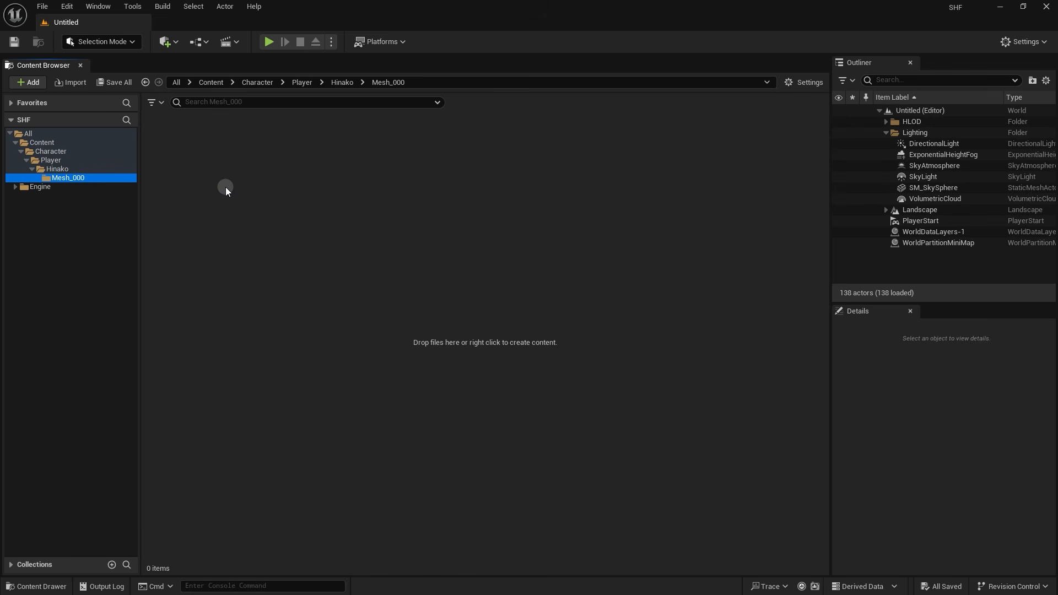
click(73, 82)
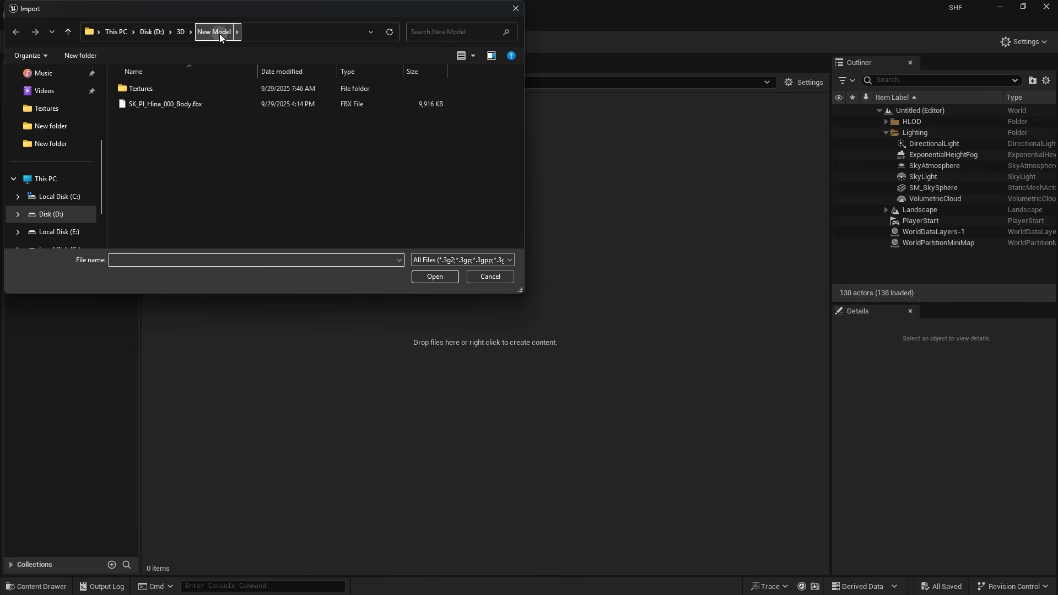
click(177, 91)
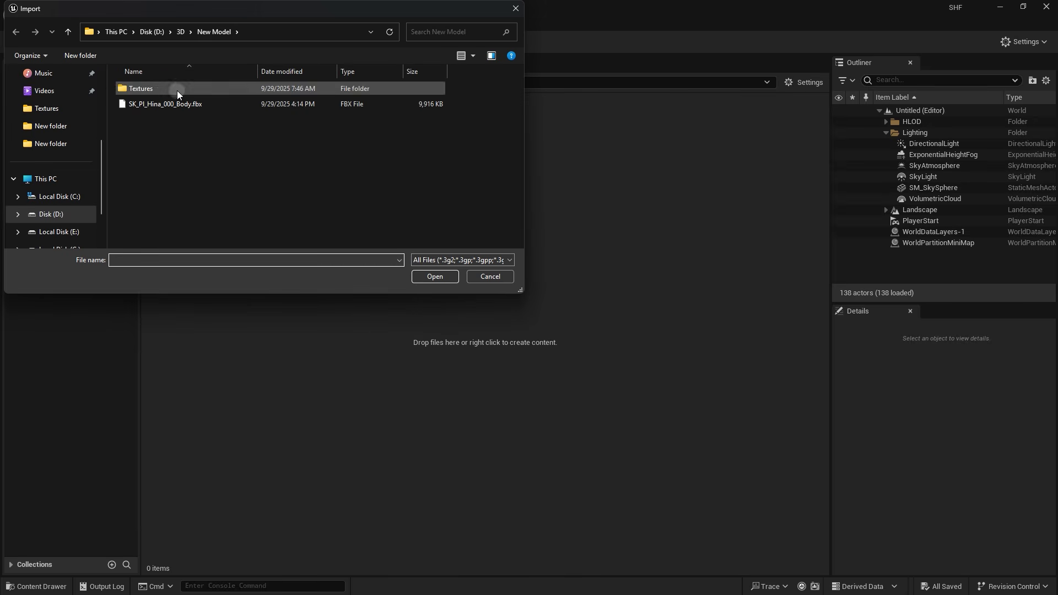
click(180, 105)
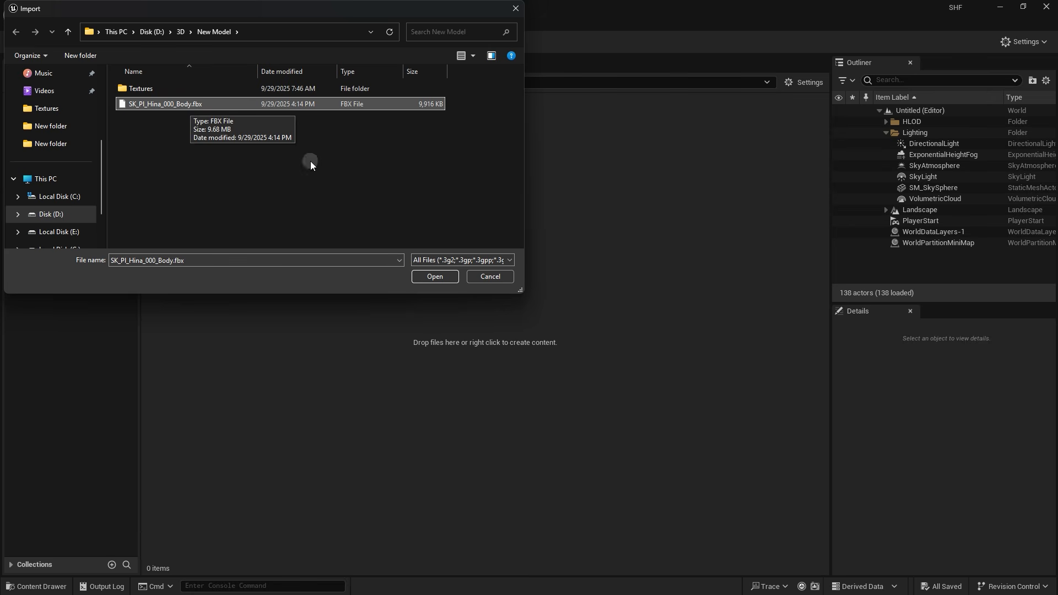
click(437, 276)
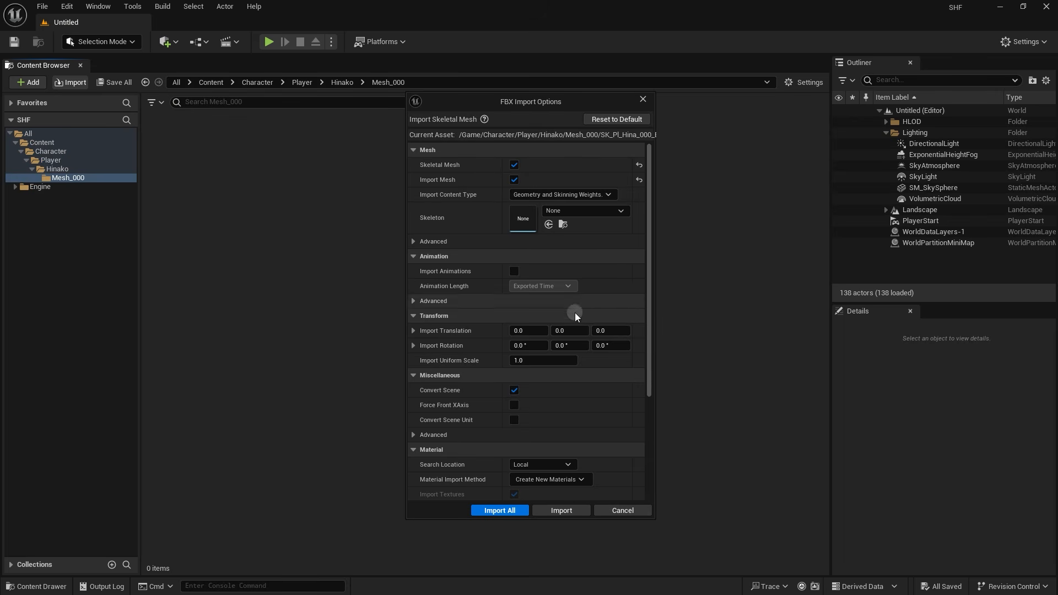
click(576, 511)
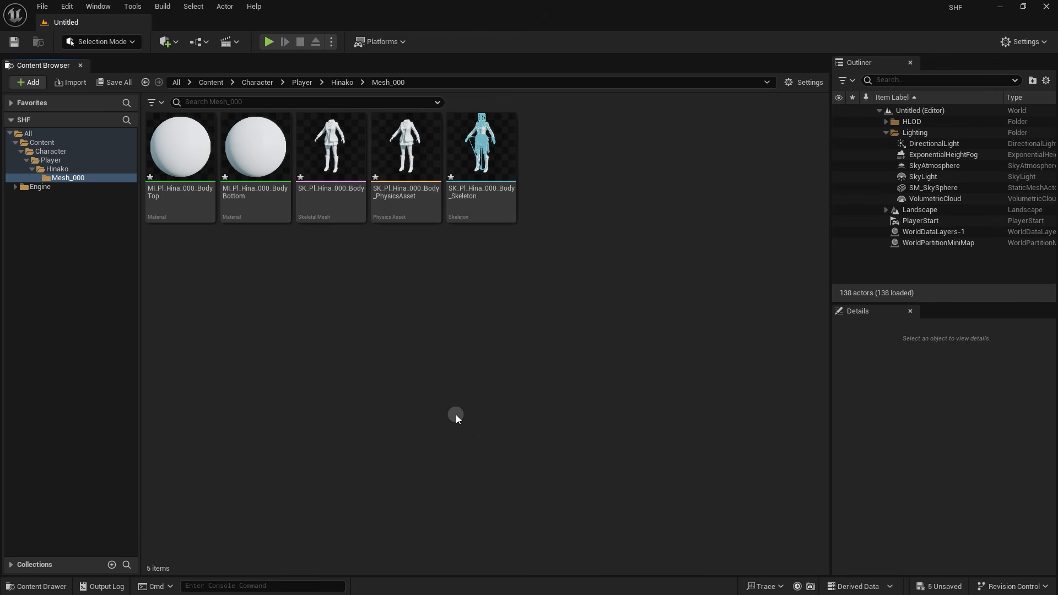
Look over the imported skeletal mesh, physics asset, skeleton and two body materials in the Mesh_000 folder
click(338, 208)
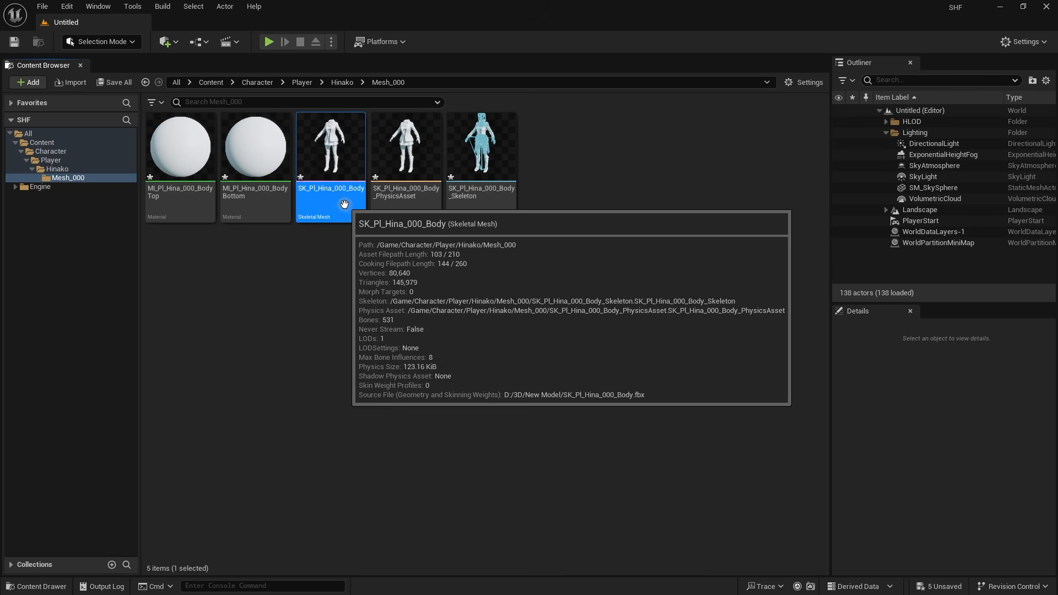
click(394, 205)
click(460, 205)
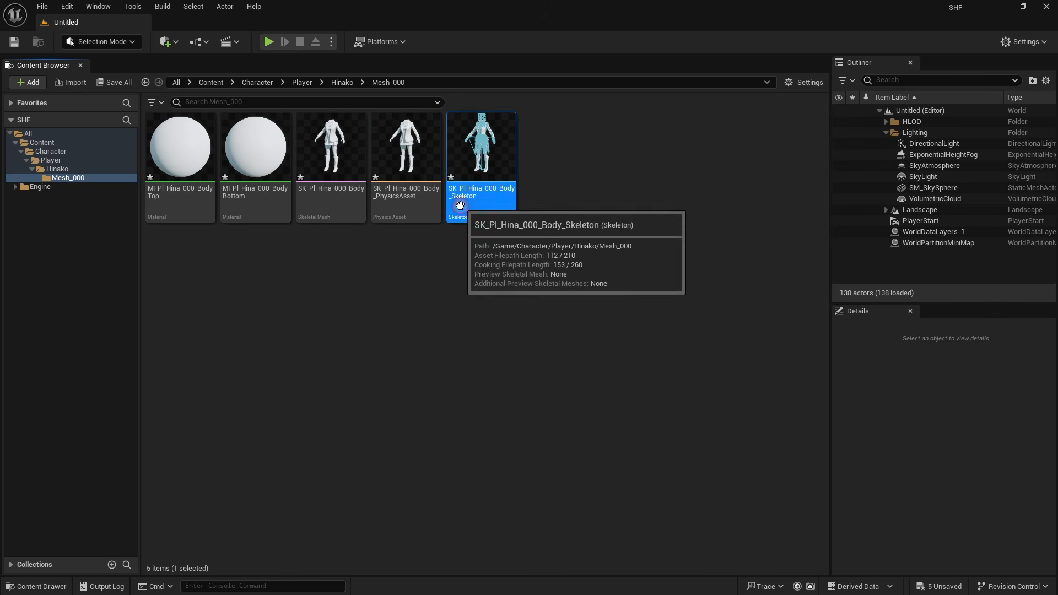
click(270, 202)
ctrl+click(181, 168)
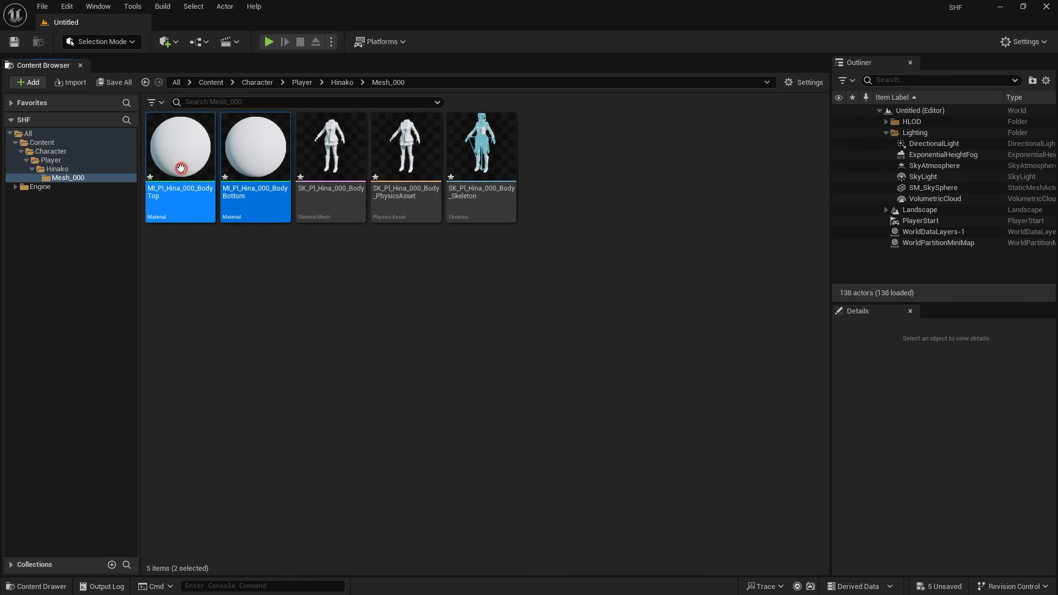
ctrl+scroll(335, 258, down, 1)
click(336, 258)
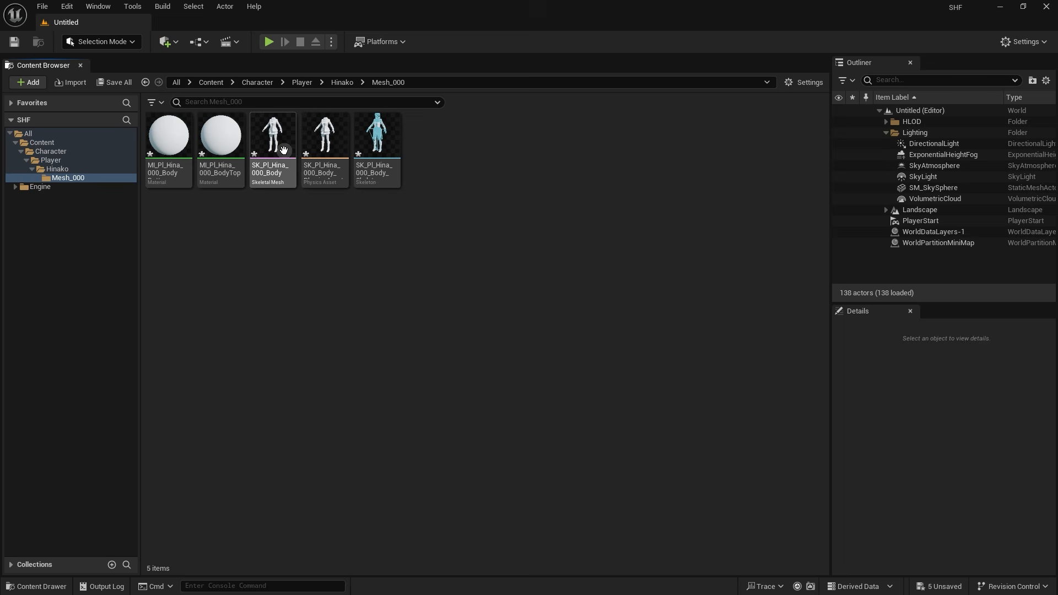
Open the SK_Pl_Hina_000_Body skeletal mesh in its editor, inspect the model and material slots, and close the editor
click(283, 151)
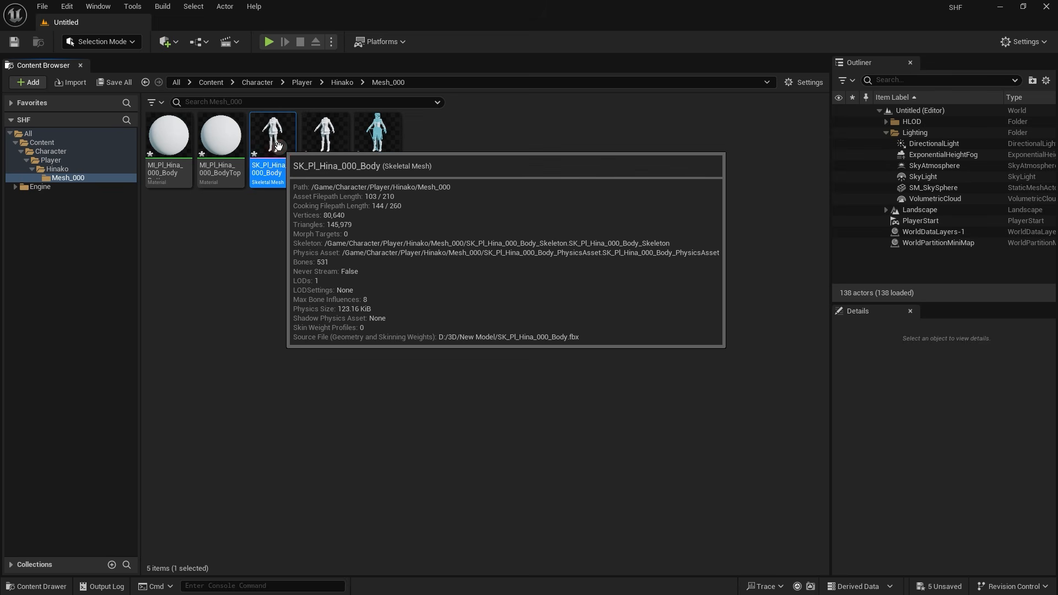
double_click(279, 146)
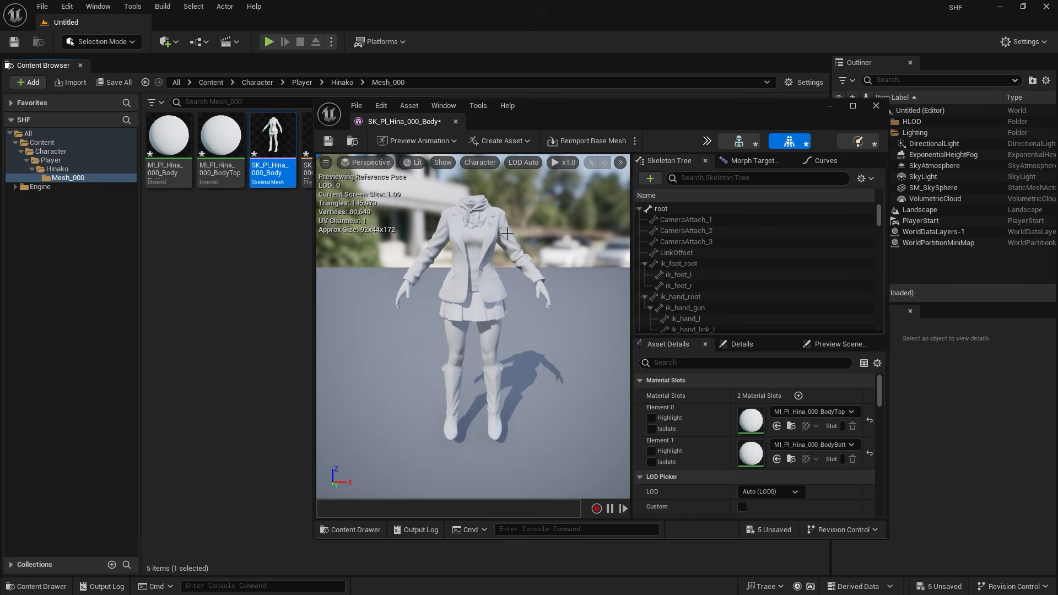
click(853, 106)
scroll(309, 144, up, 3)
right_drag(321, 144, 318, 125)
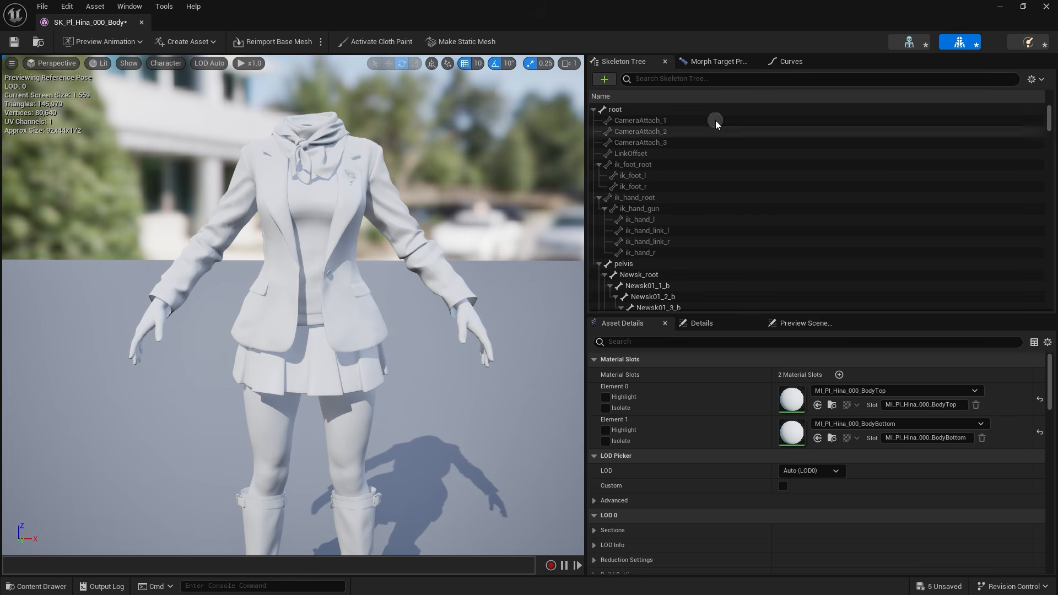
click(1046, 6)
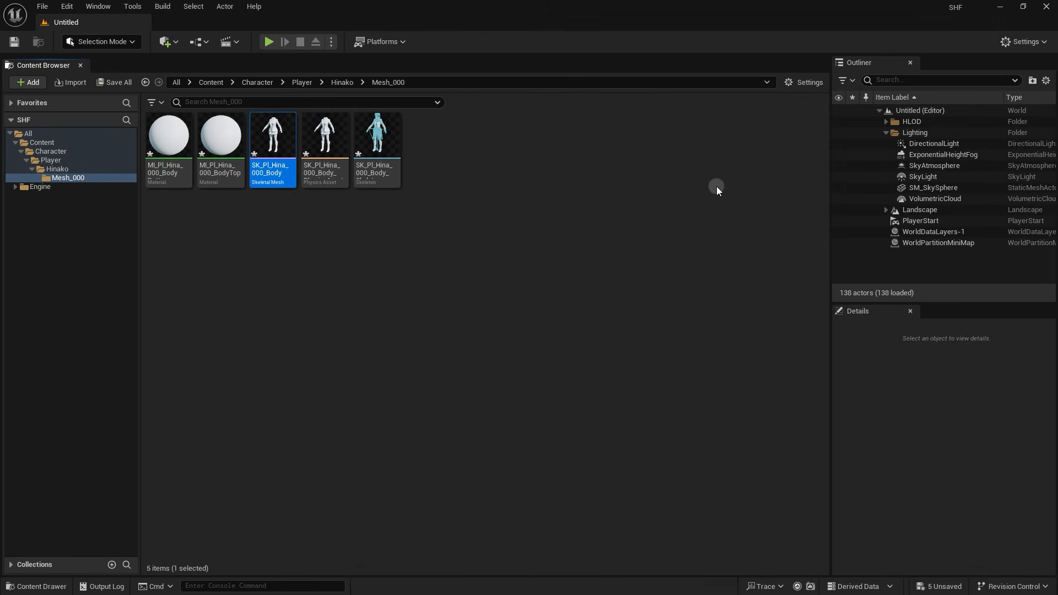
click(372, 243)
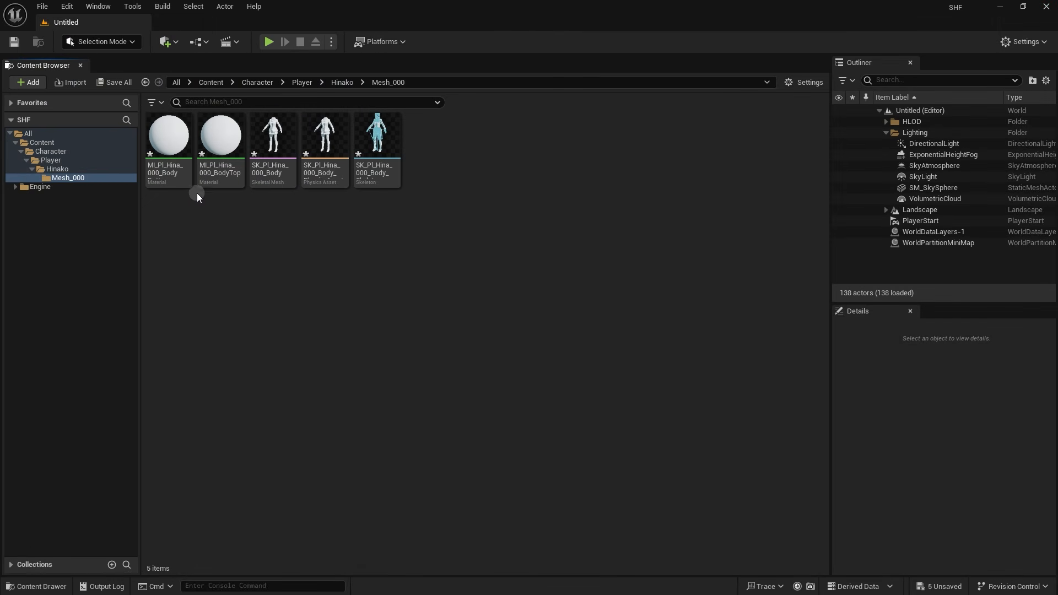
Check the asset details of the imported SK_Pl_Hina_000_Body skeletal mesh and its skeleton
click(279, 150)
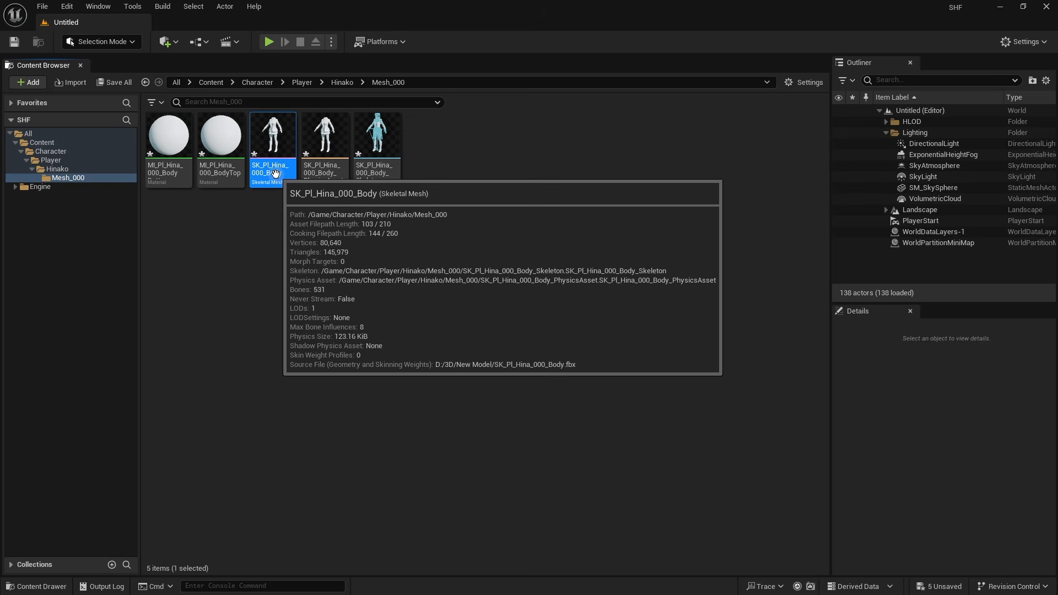
ctrl+scroll(275, 174, up, 2)
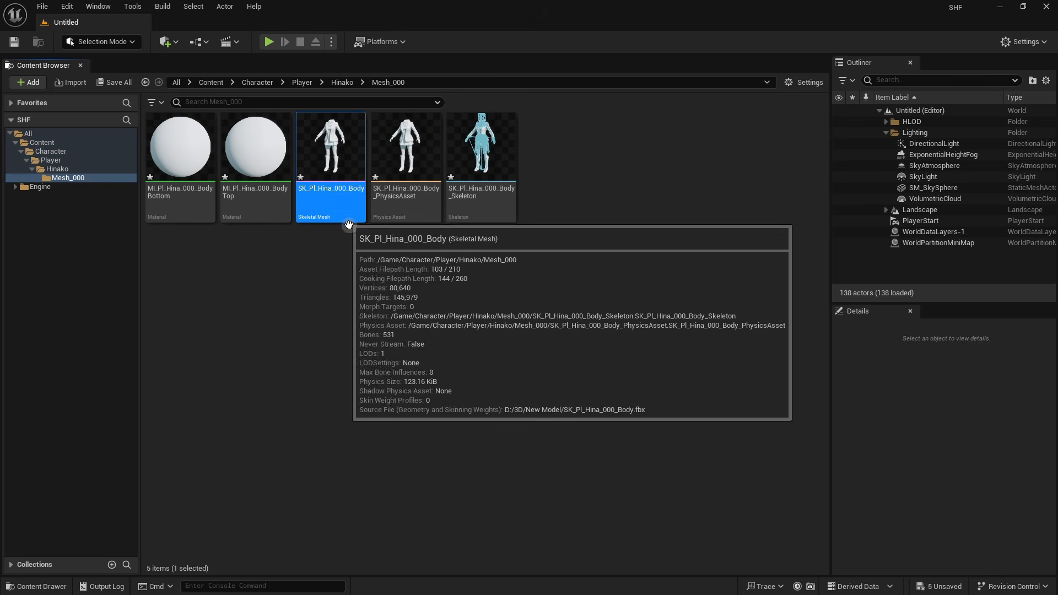
click(479, 208)
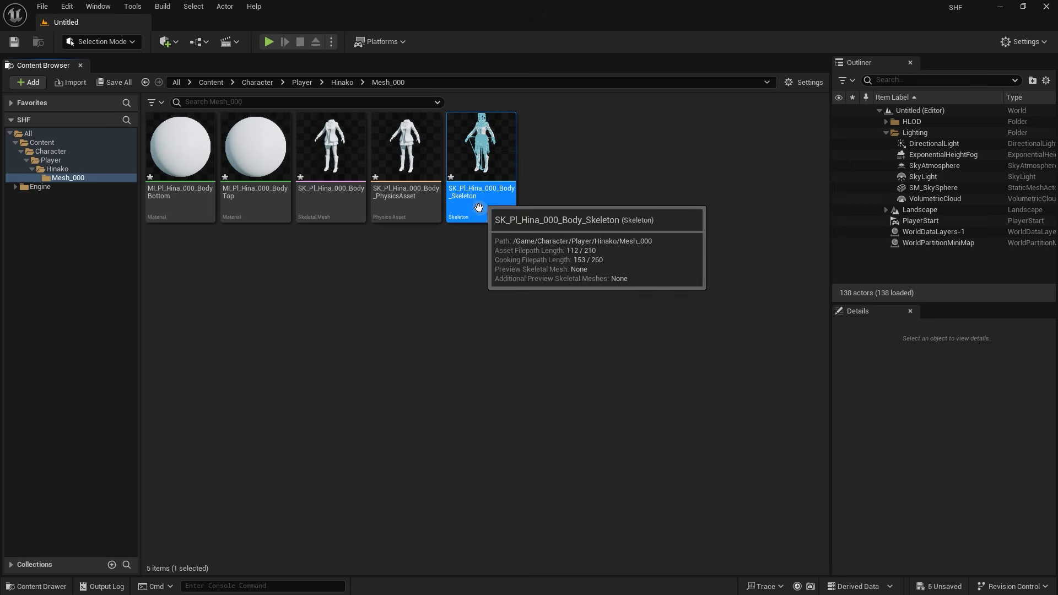
click(478, 256)
Switch to FModel, open SK_Pl_Hina_000_Body.uasset from the Mesh_000 packages, and close its 3D preview
key(alt+Tab)
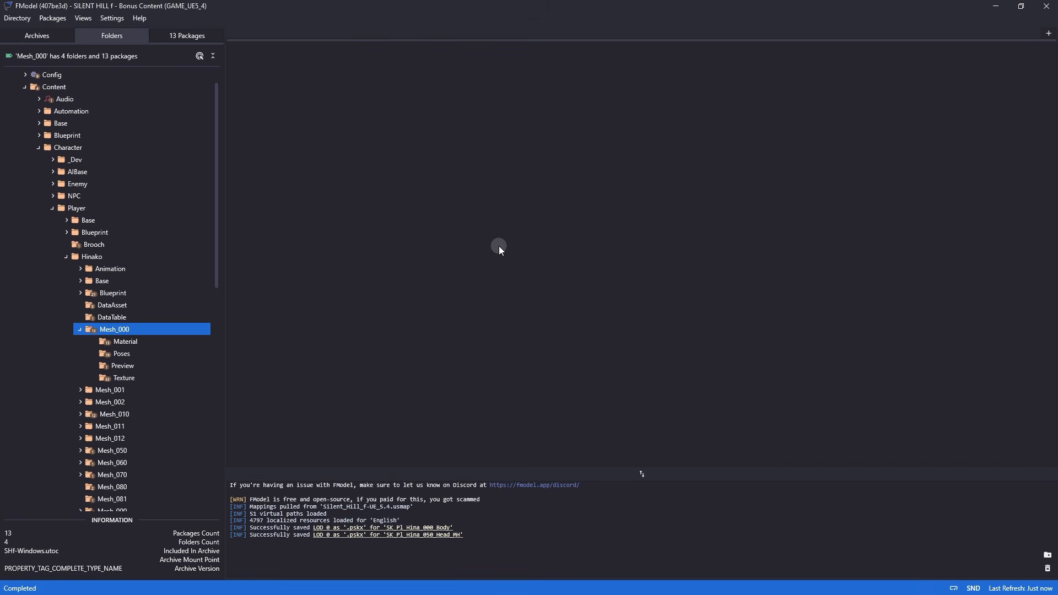
click(176, 35)
click(93, 161)
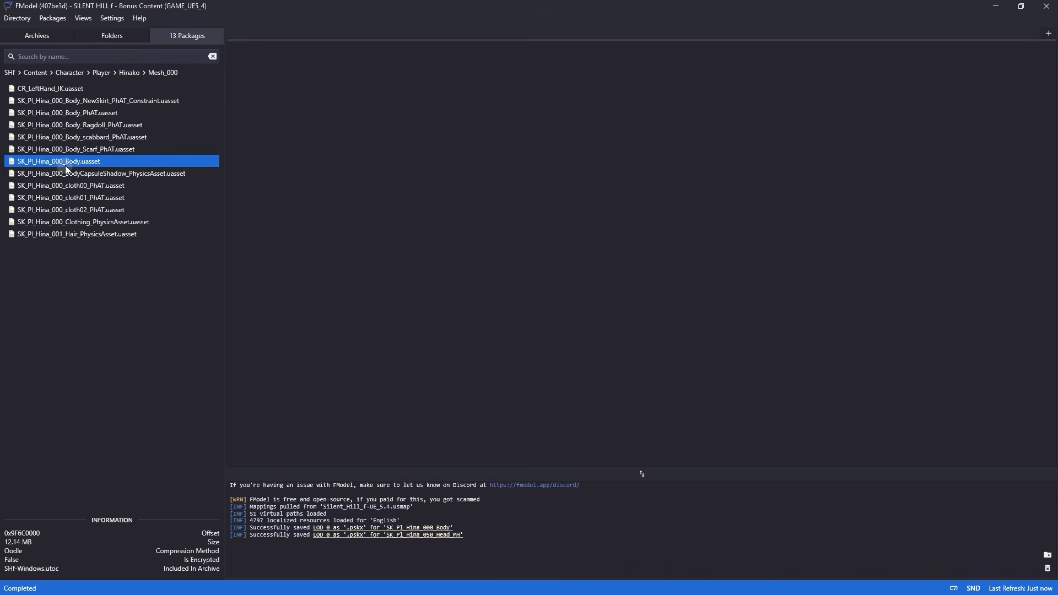
double_click(108, 161)
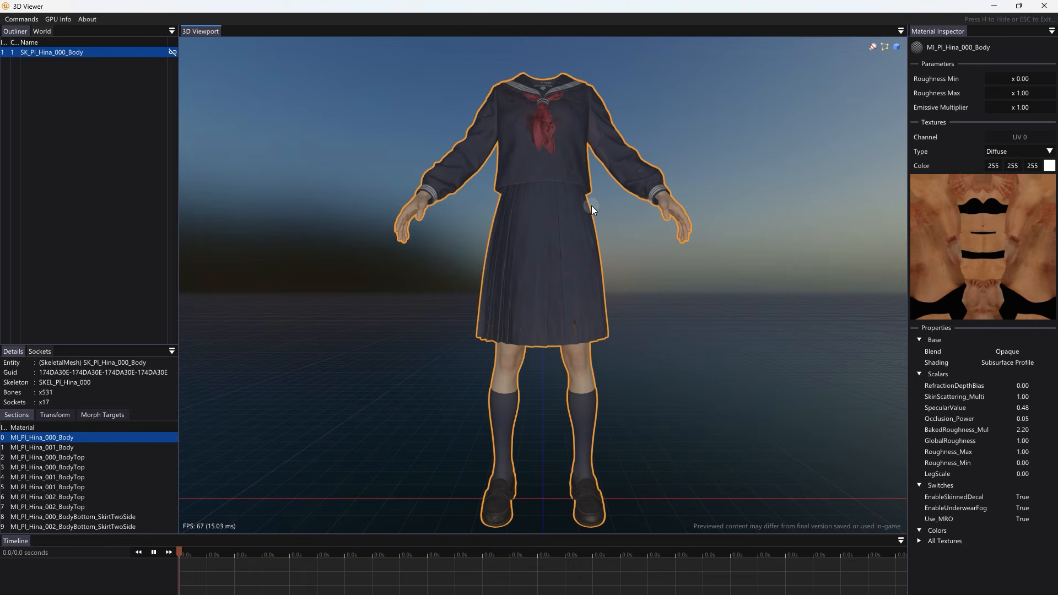
click(1042, 7)
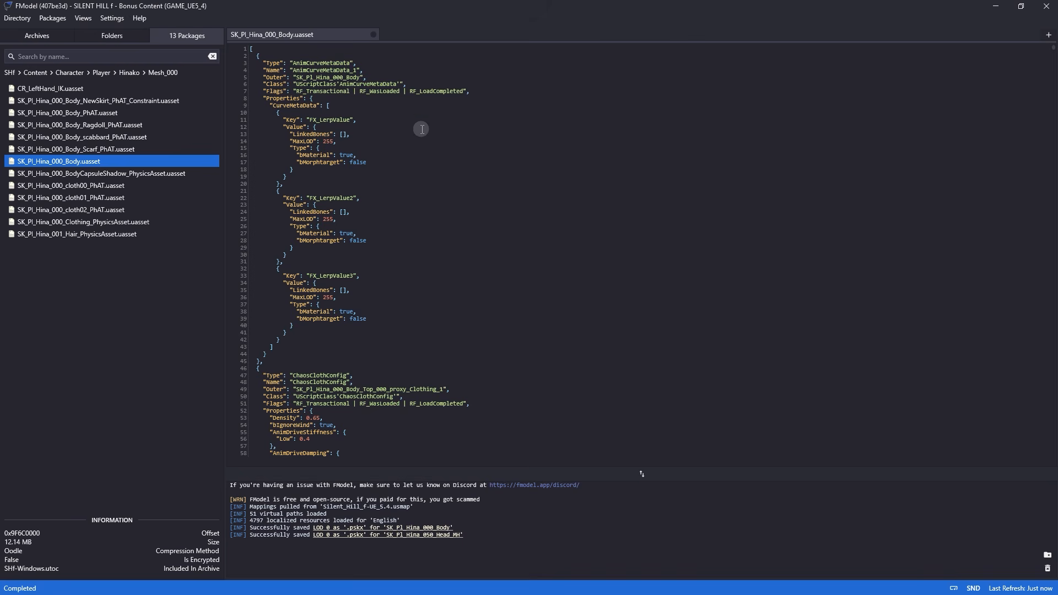
Search the SK_Pl_Hina_000_Body asset data for "Skeleton" to locate the mesh's skeleton reference
scroll(412, 232, down, 4)
scroll(411, 232, down, 10)
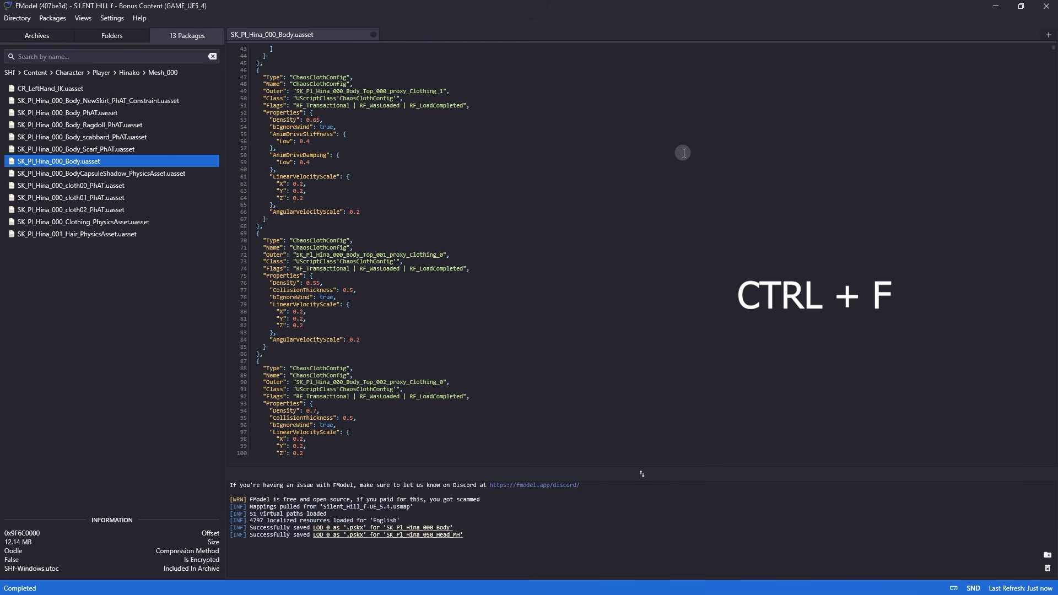
key(ctrl+f)
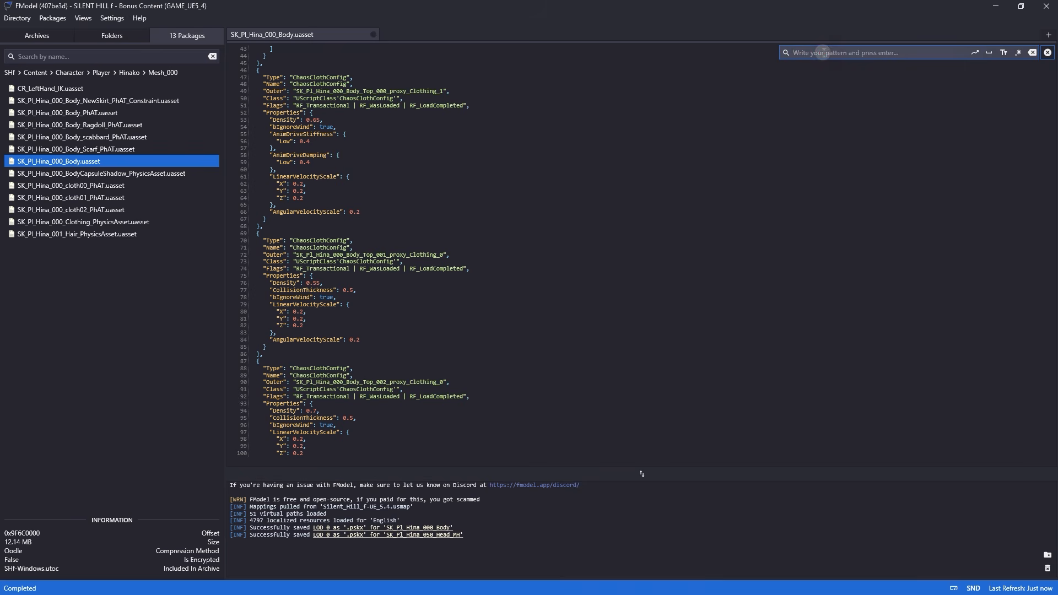
text(Skeleton)
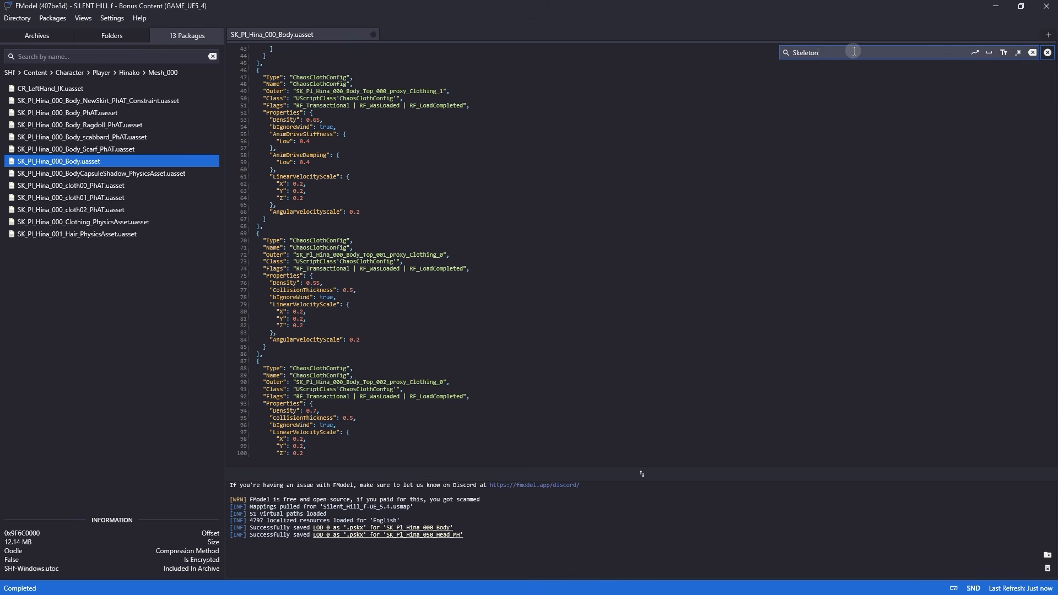
key(Return)
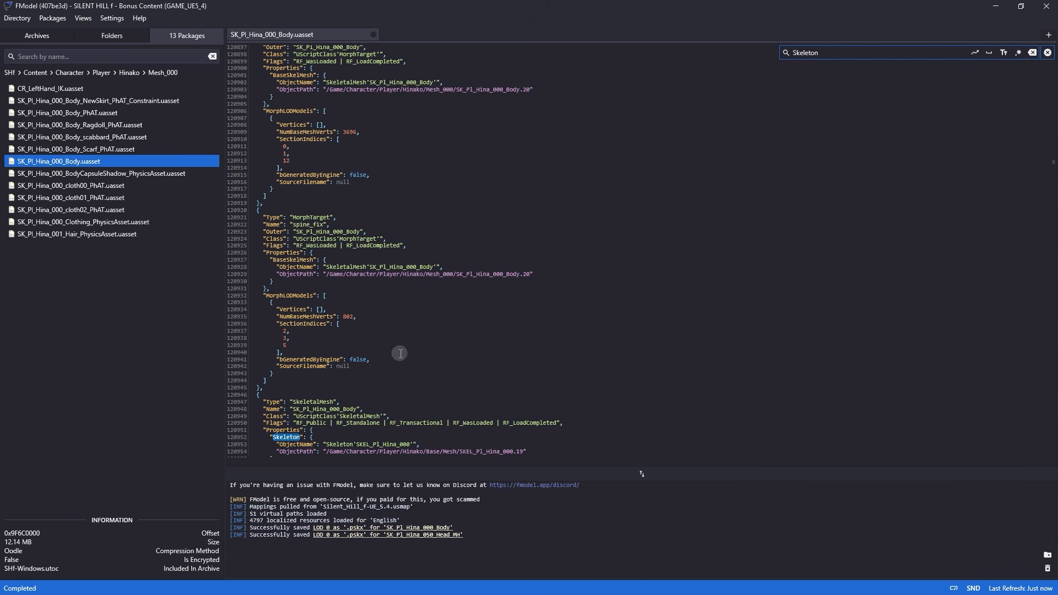
scroll(329, 390, down, 5)
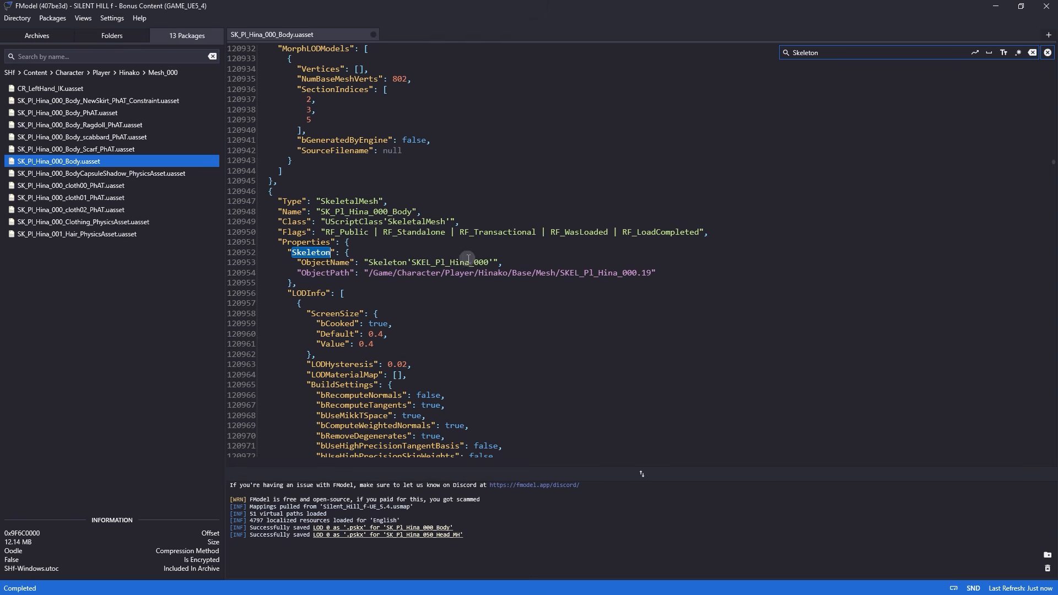
Highlight the skeleton's name in the ObjectName value of the mesh's Skeleton property
double_click(322, 263)
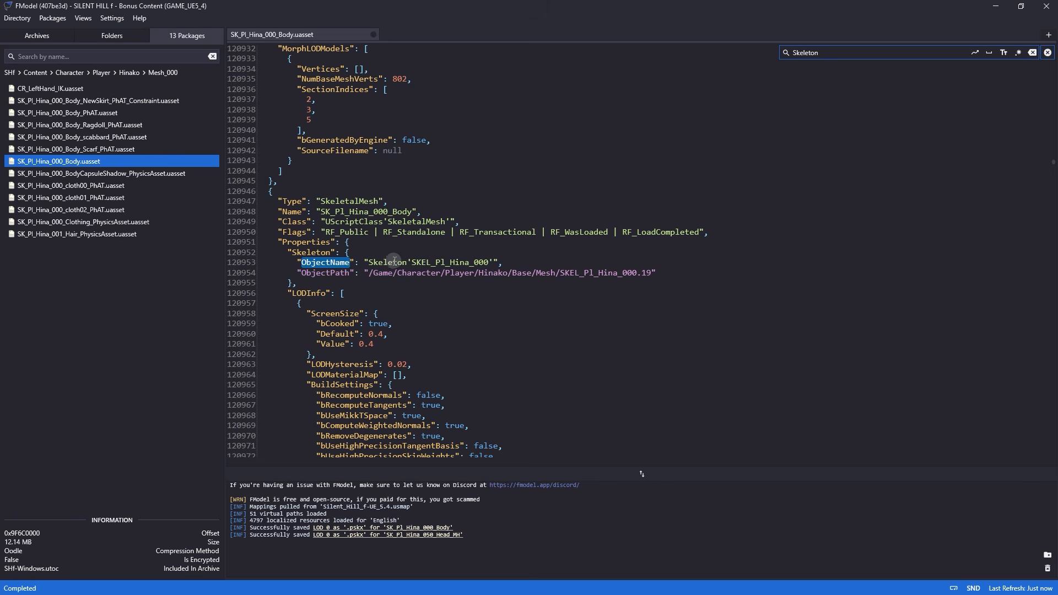
click(414, 262)
drag(417, 261, 487, 262)
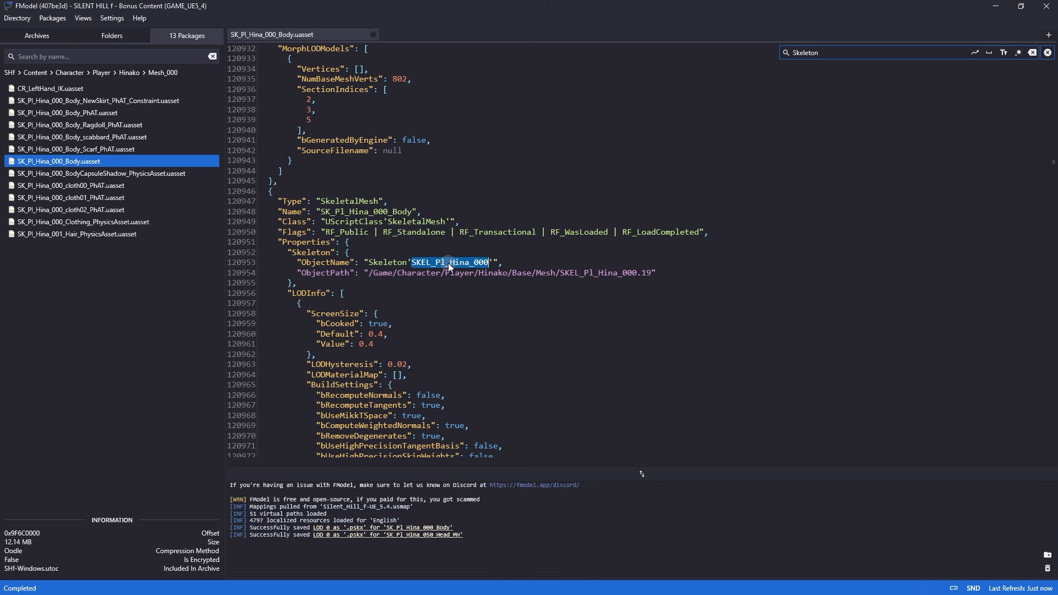
click(503, 258)
double_click(466, 263)
Switch back to Unreal Editor and rename the imported skeleton asset in Mesh_000 as SKEL_Pl_Hina_000
key(alt+Tab)
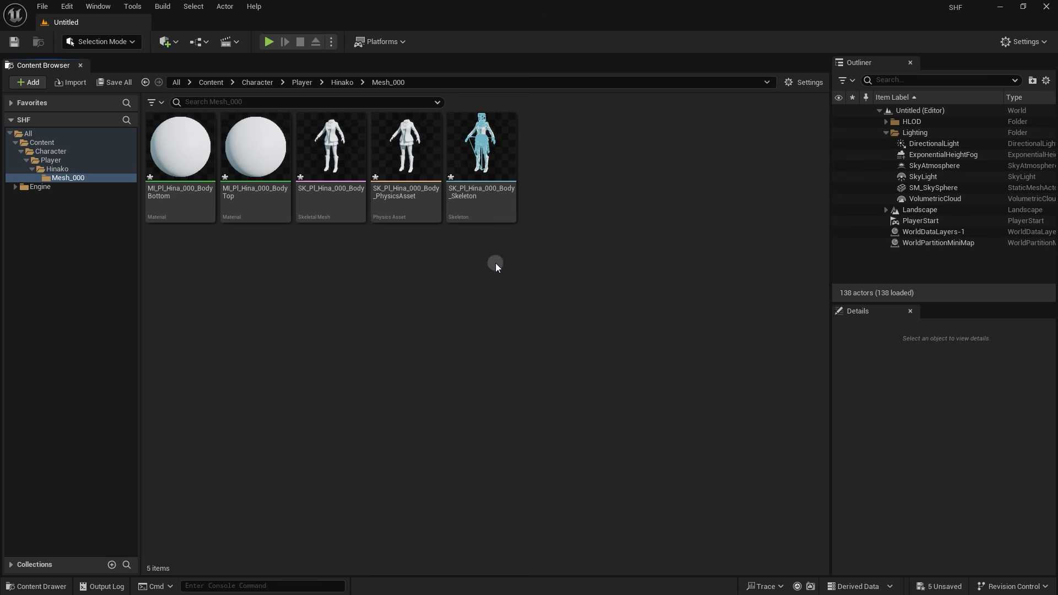
click(495, 169)
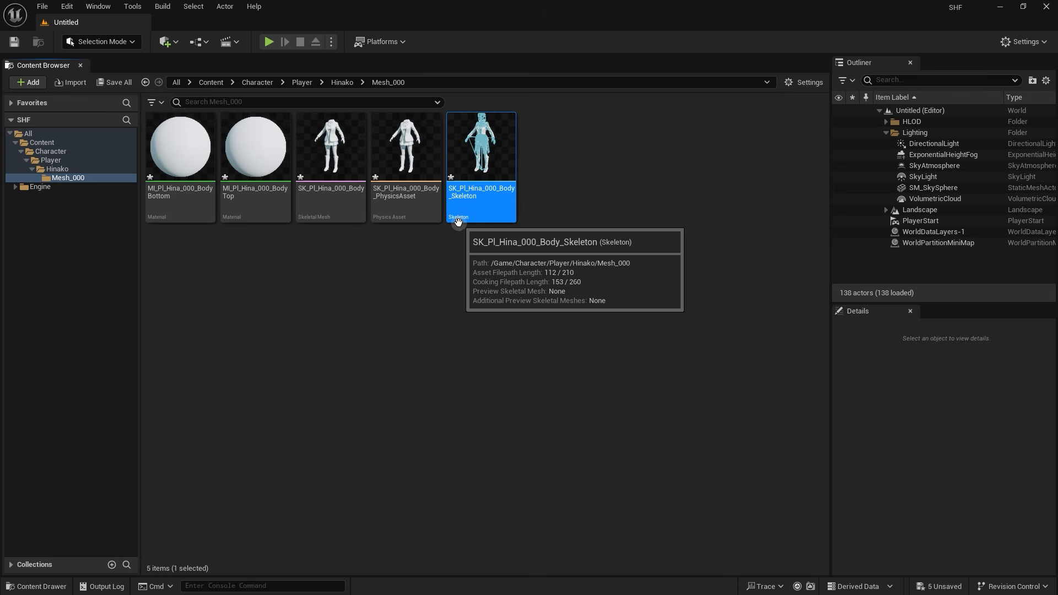
click(475, 190)
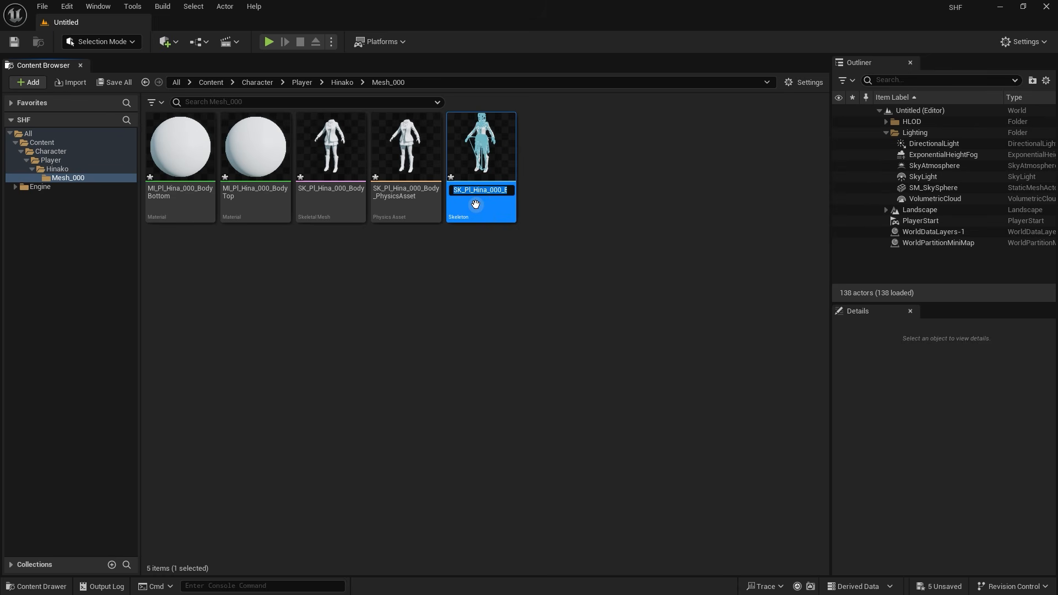
text(SKEL_Pl_Hina_000)
key(Return)
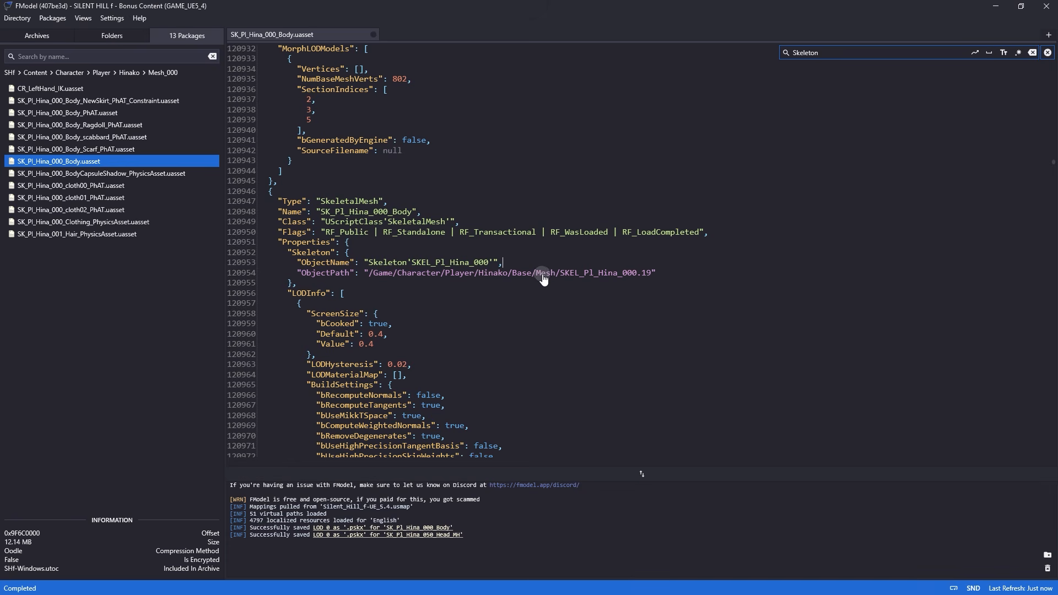
Switch to Unreal Editor and create a folder named Base inside Hinako, copying the name from the skeleton's ObjectPath in FModel
double_click(489, 274)
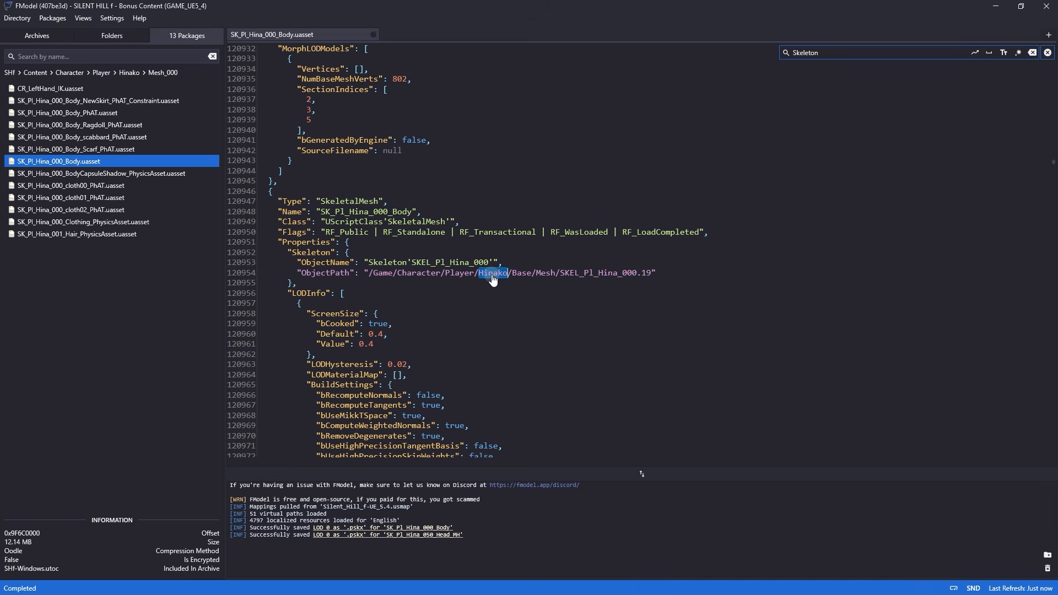
key(super+Down)
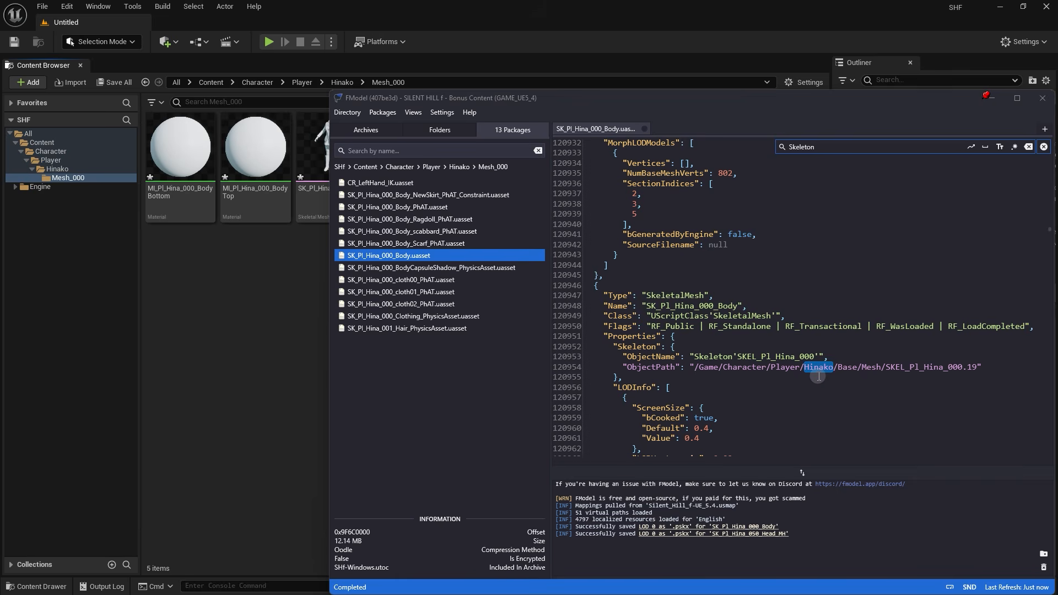
click(58, 169)
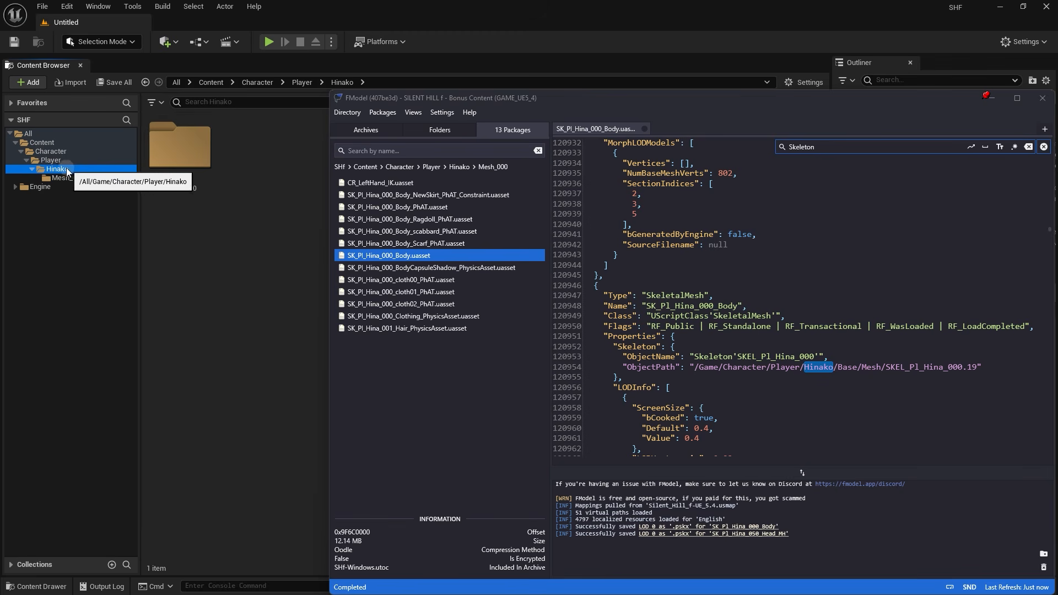
right_click(193, 249)
click(226, 239)
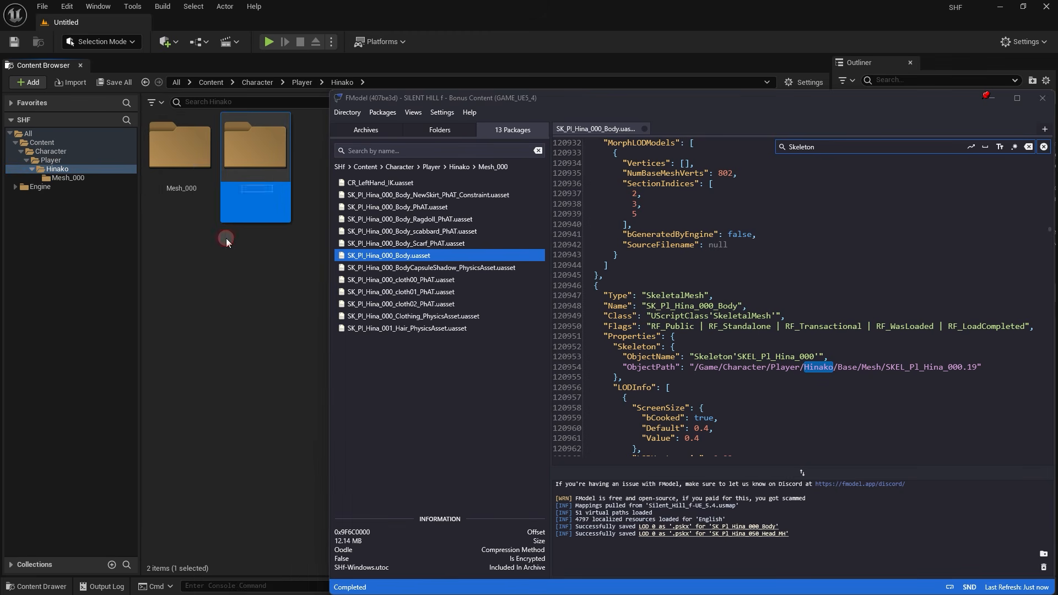
double_click(848, 367)
key(ctrl+c)
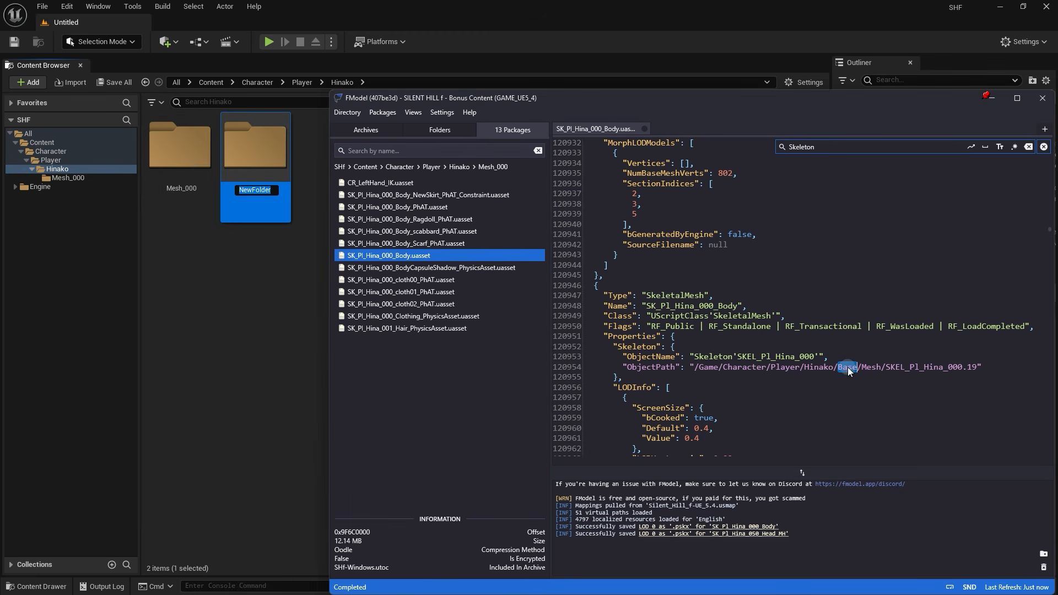
click(259, 188)
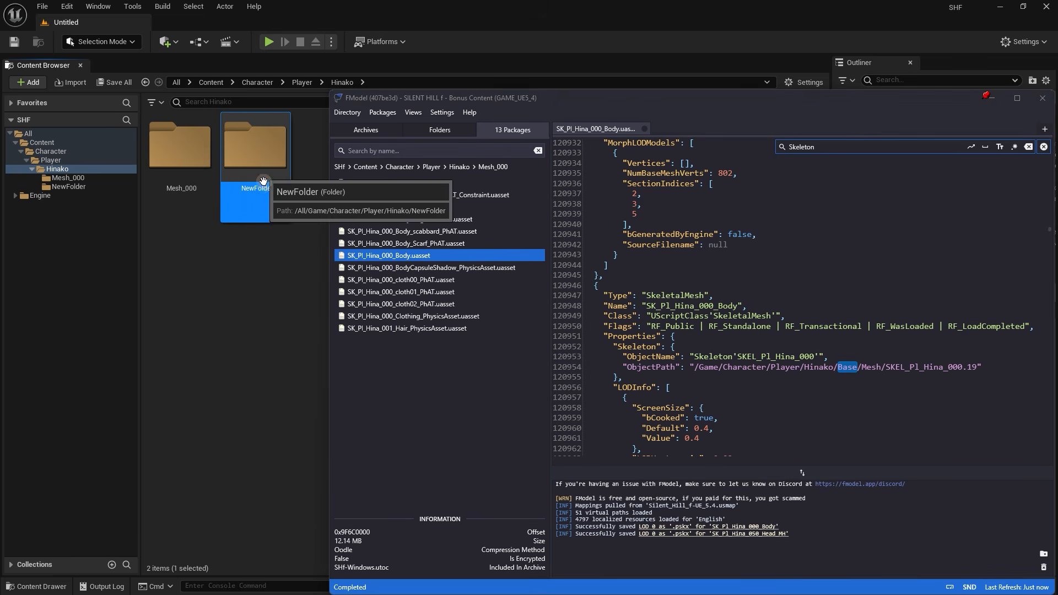
click(259, 188)
key(ctrl+v)
key(Return)
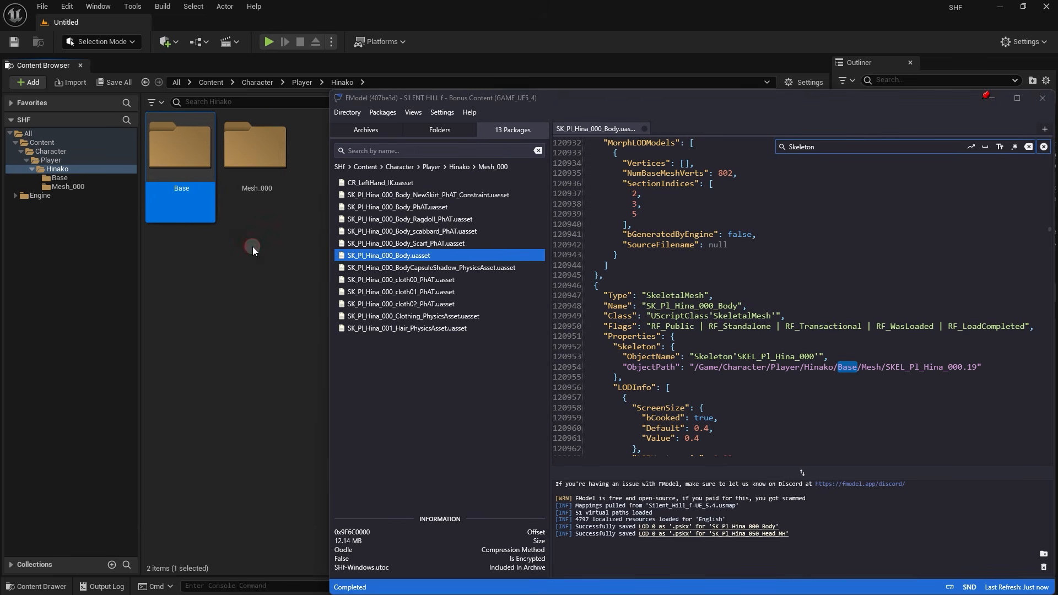
Create a folder named Mesh inside the Base folder and open it
double_click(183, 188)
right_click(178, 189)
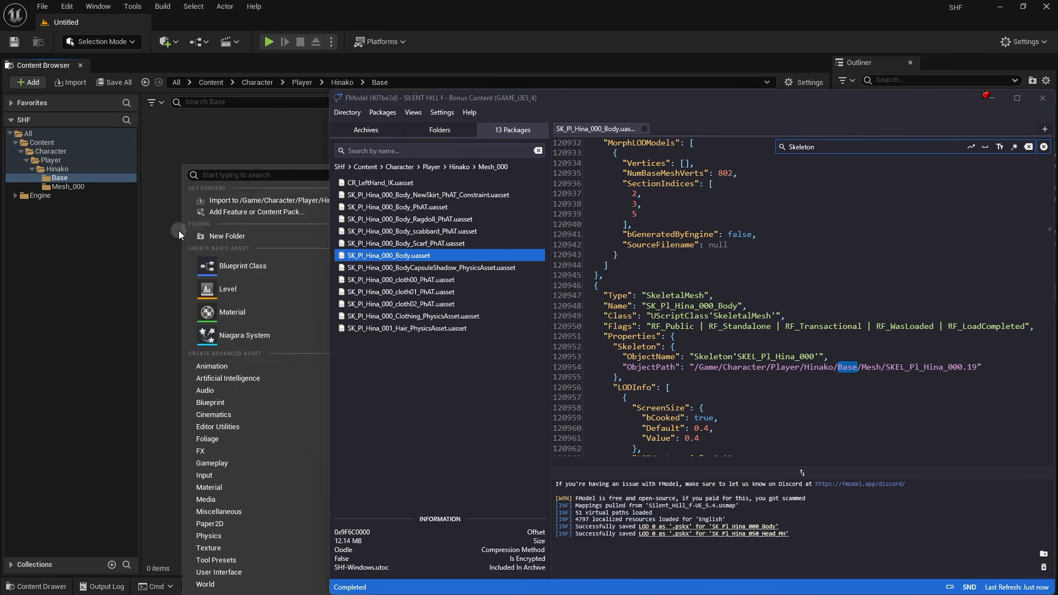
click(194, 235)
click(872, 373)
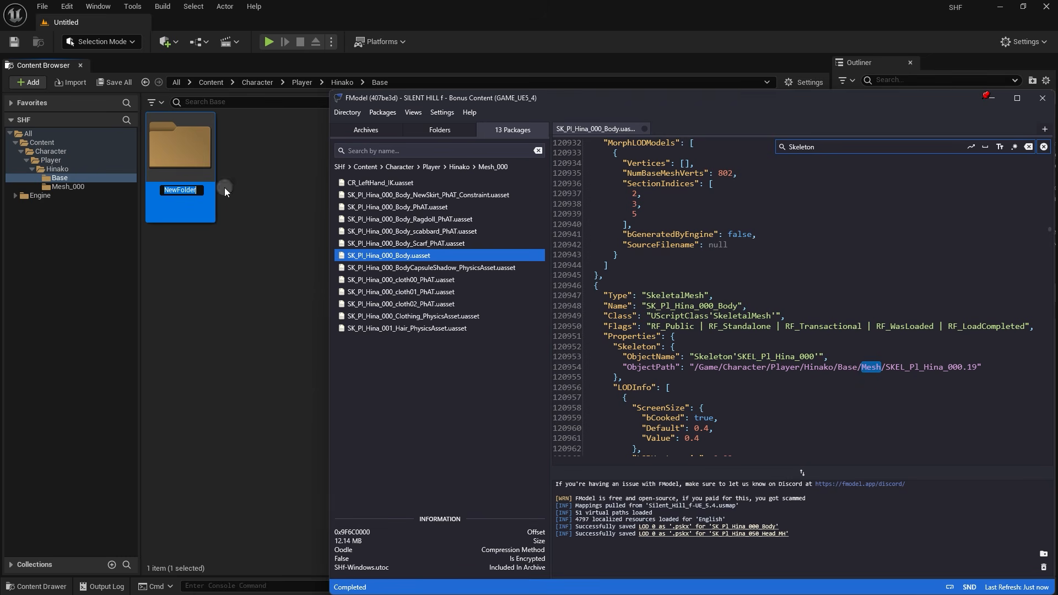
click(188, 156)
click(186, 191)
text(Mesh)
key(Return)
double_click(211, 212)
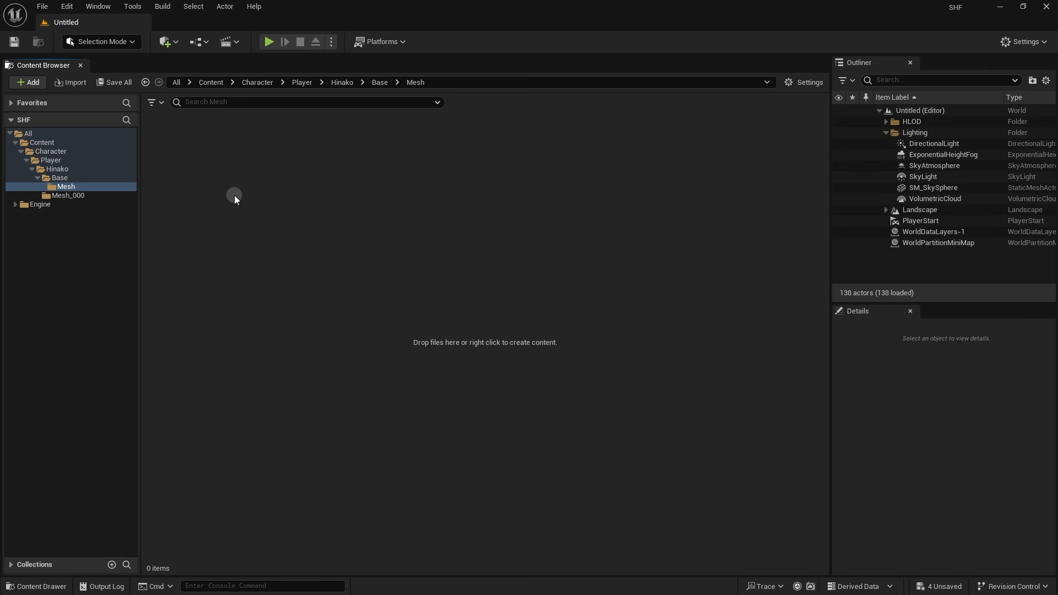
Move the SKEL_Pl_Hina_000 skeleton from Mesh_000 to Base/Mesh and open that folder to check it
click(69, 196)
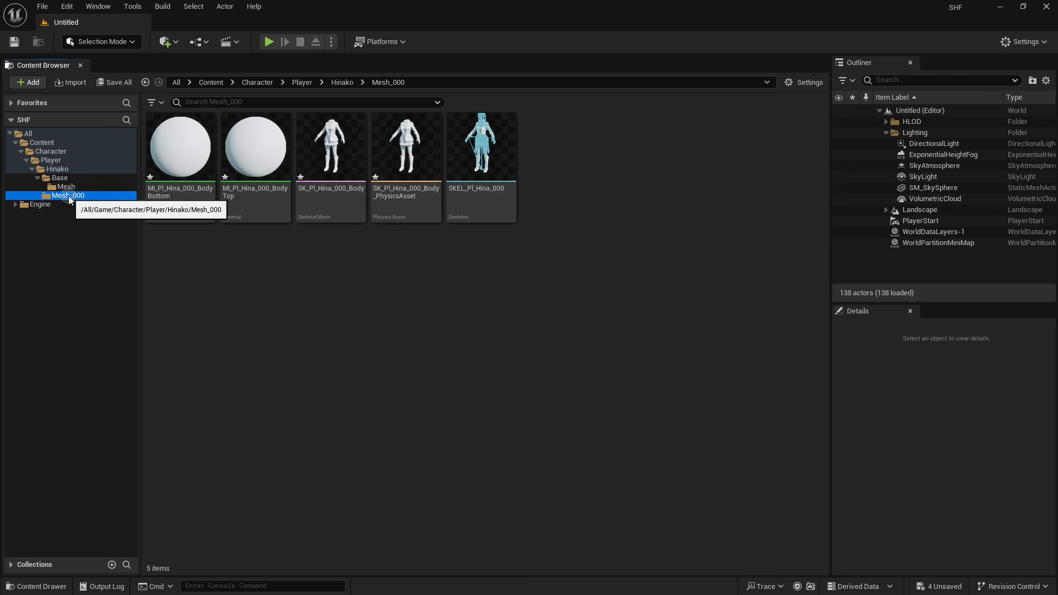
drag(493, 150, 78, 187)
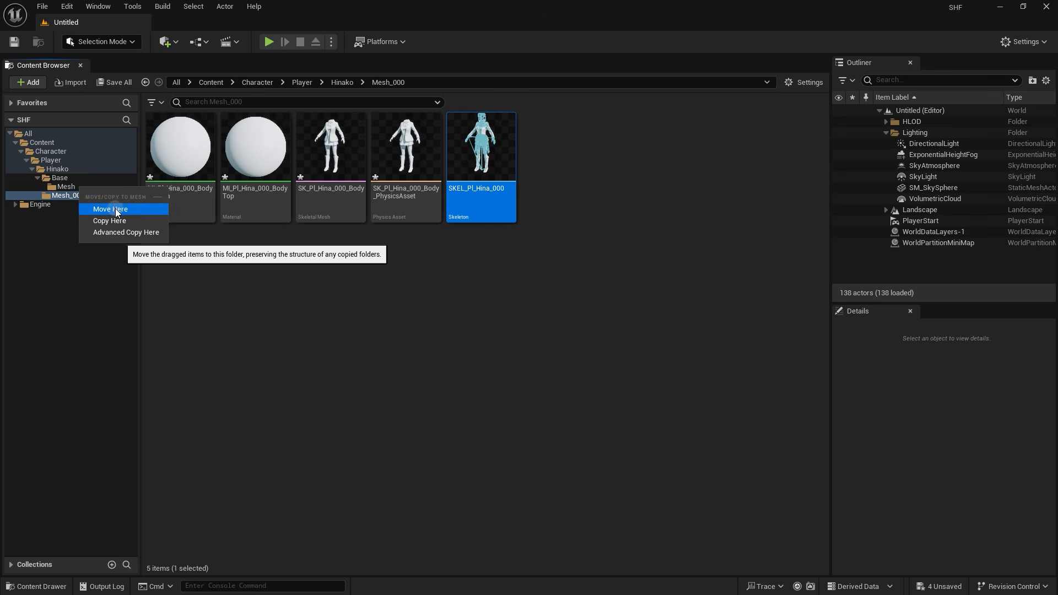
click(125, 208)
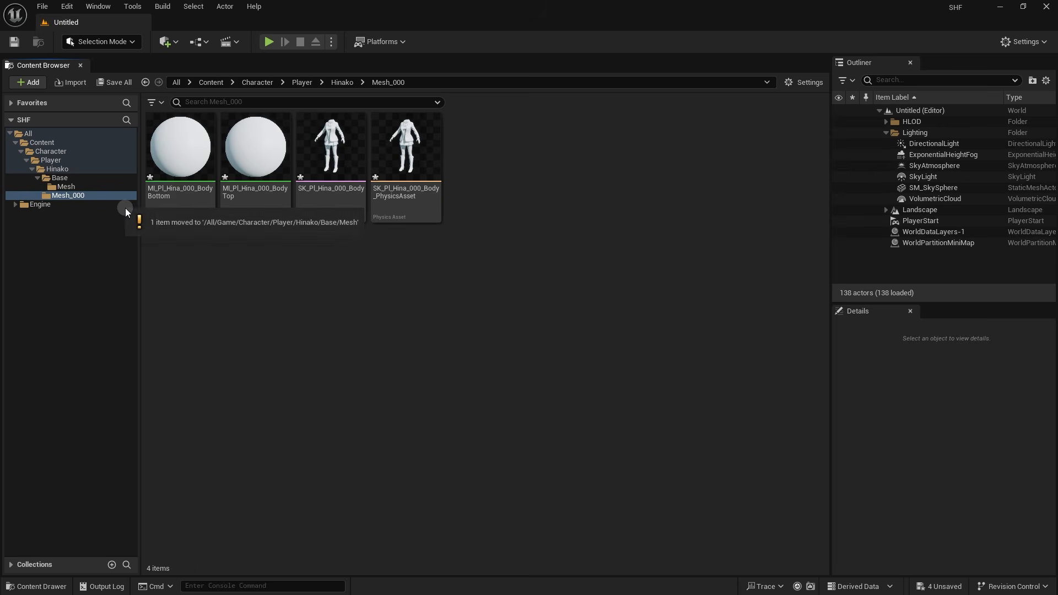
click(109, 189)
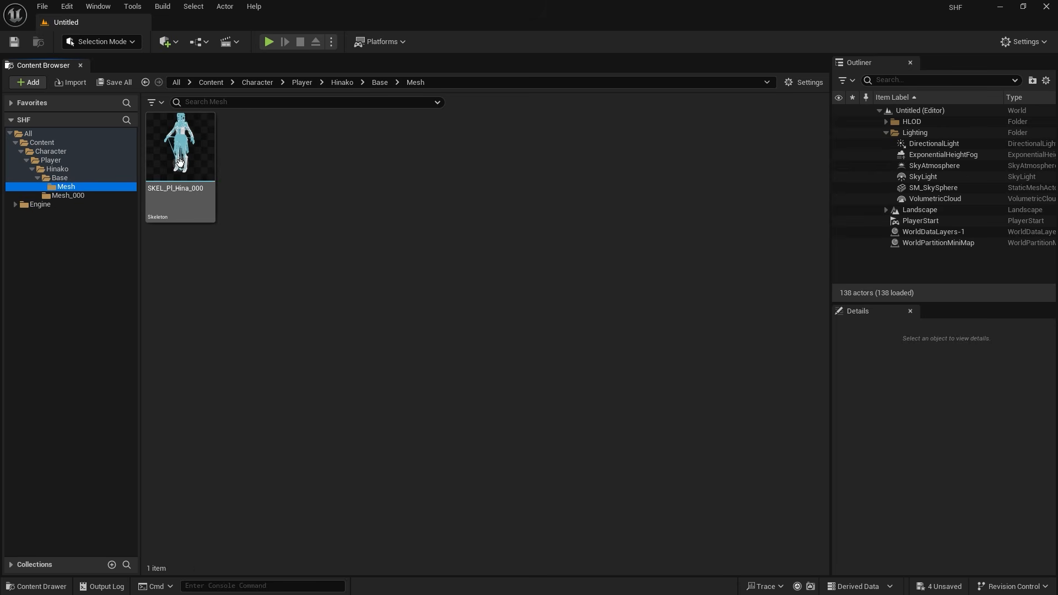
click(247, 200)
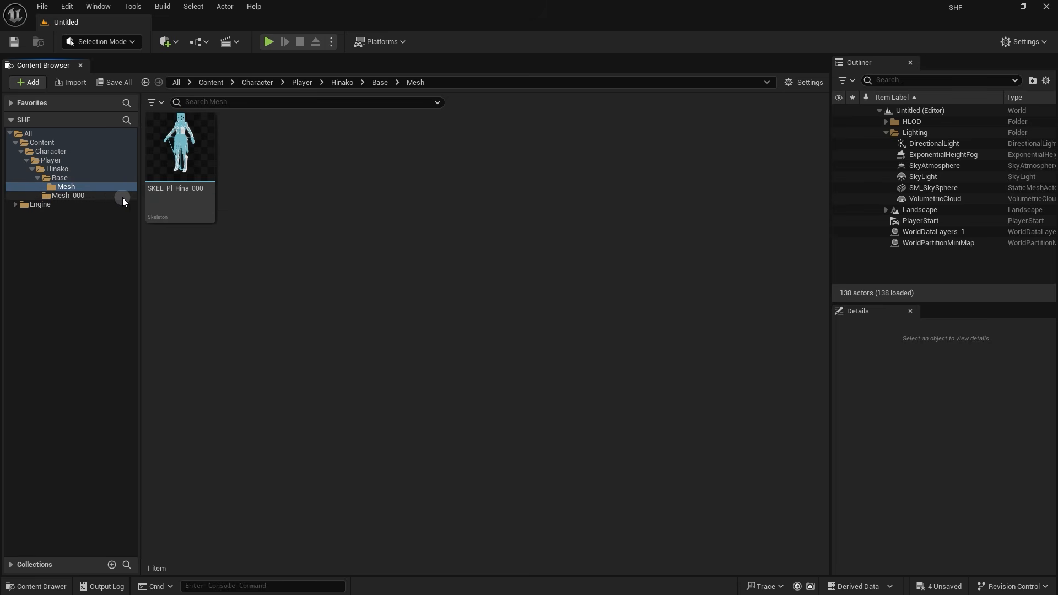
Examine the MI_Pl_Hina_000_BodyBottom and MI_Pl_Hina_000_BodyTop materials in the Mesh_000 folder
click(103, 197)
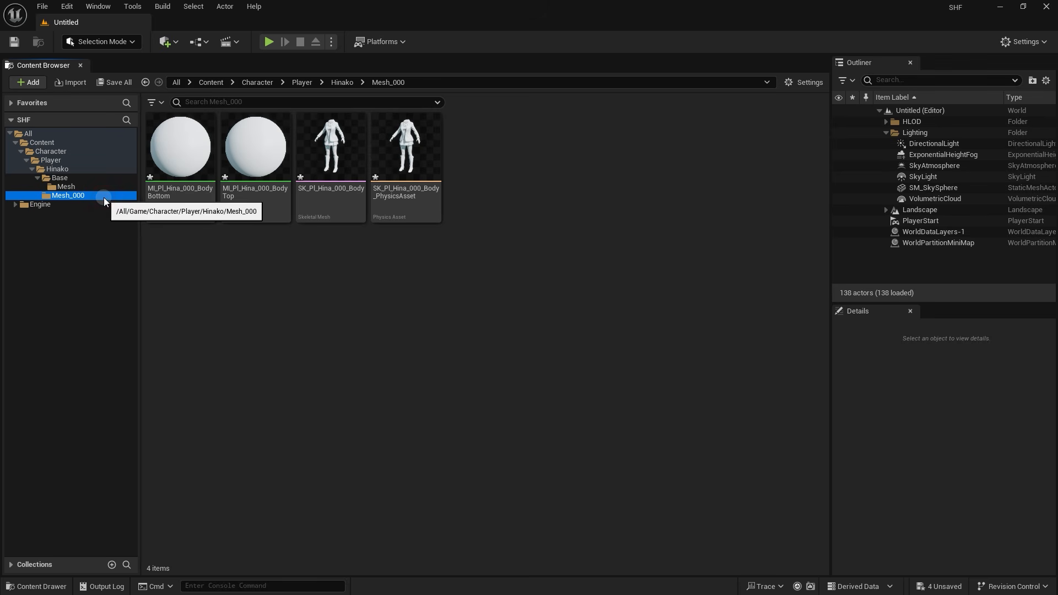
click(235, 243)
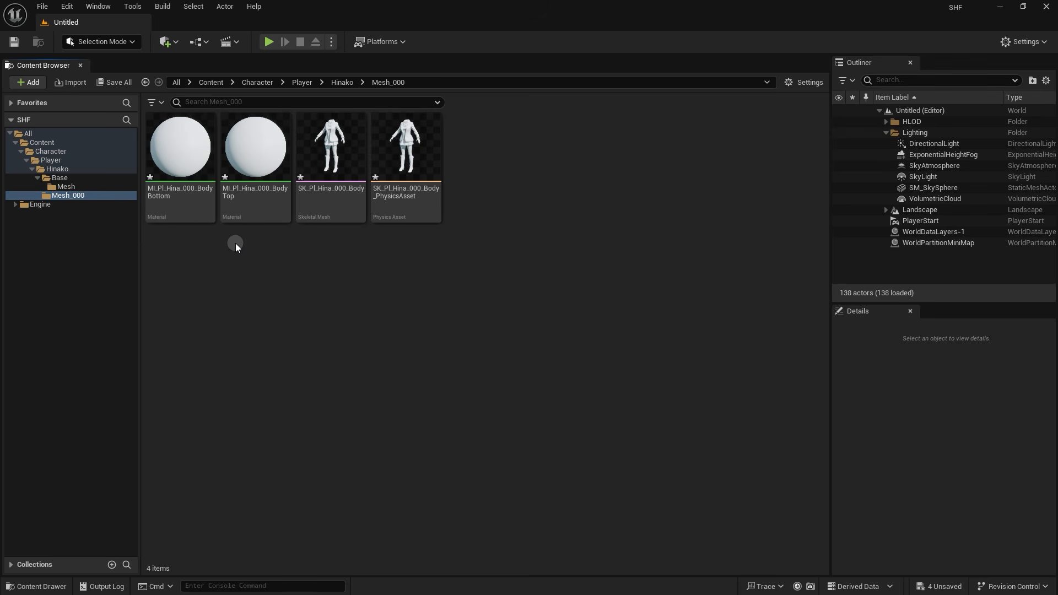
click(200, 204)
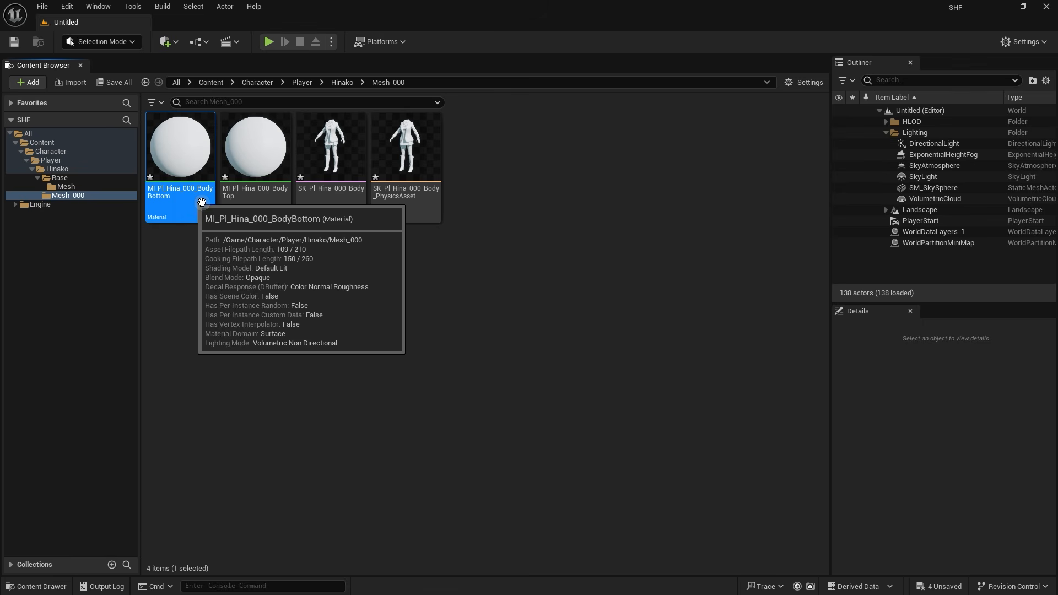
ctrl+click(232, 215)
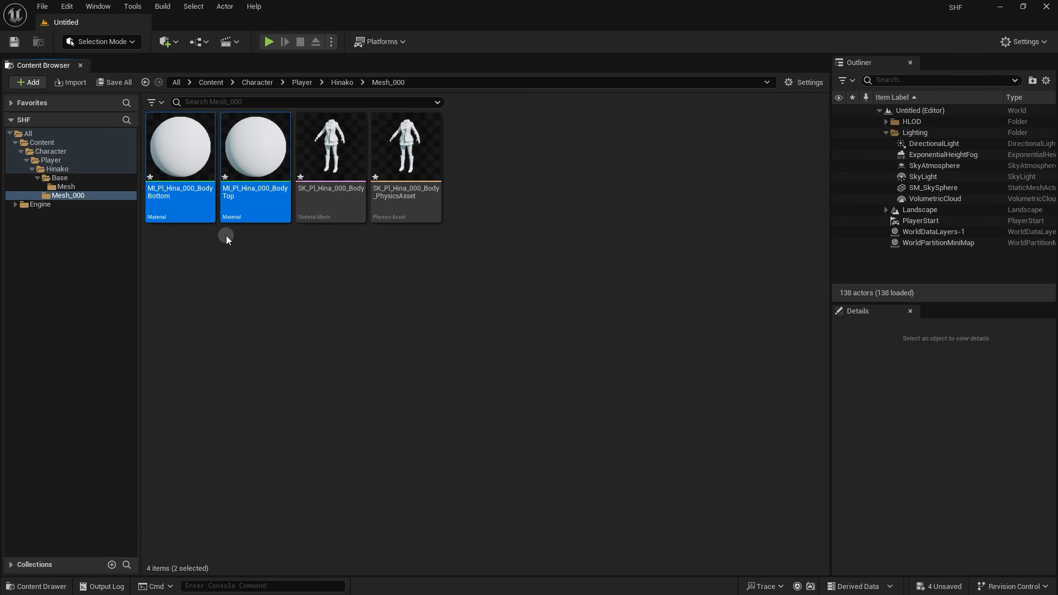
click(226, 236)
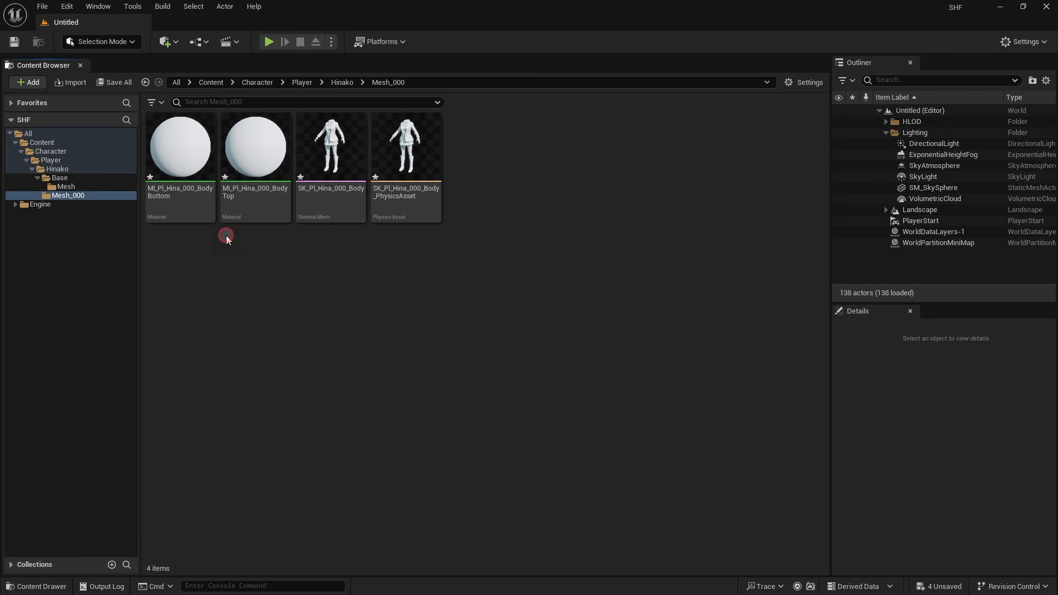
click(179, 193)
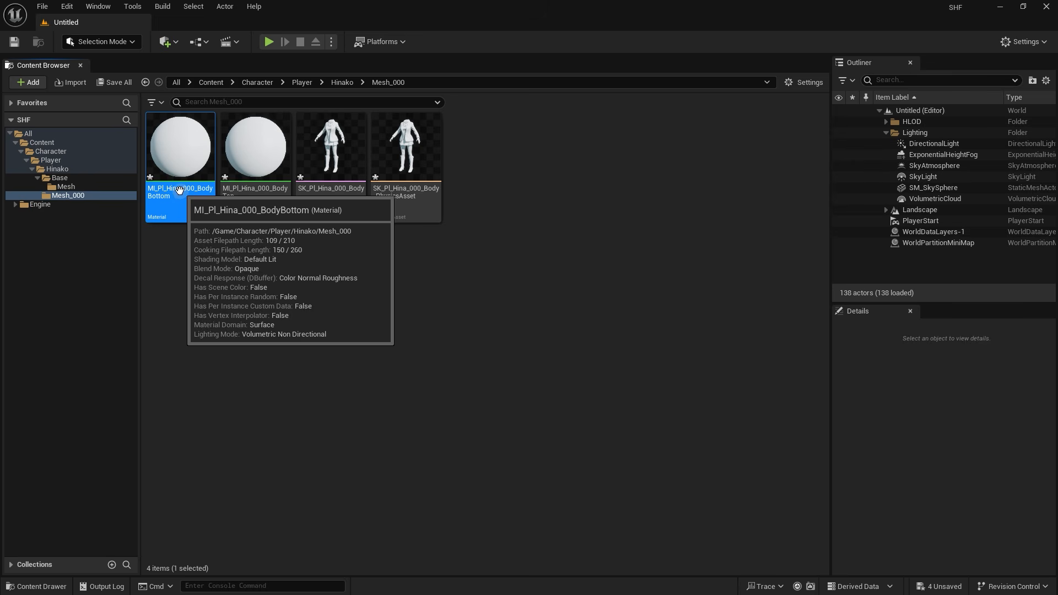
click(243, 192)
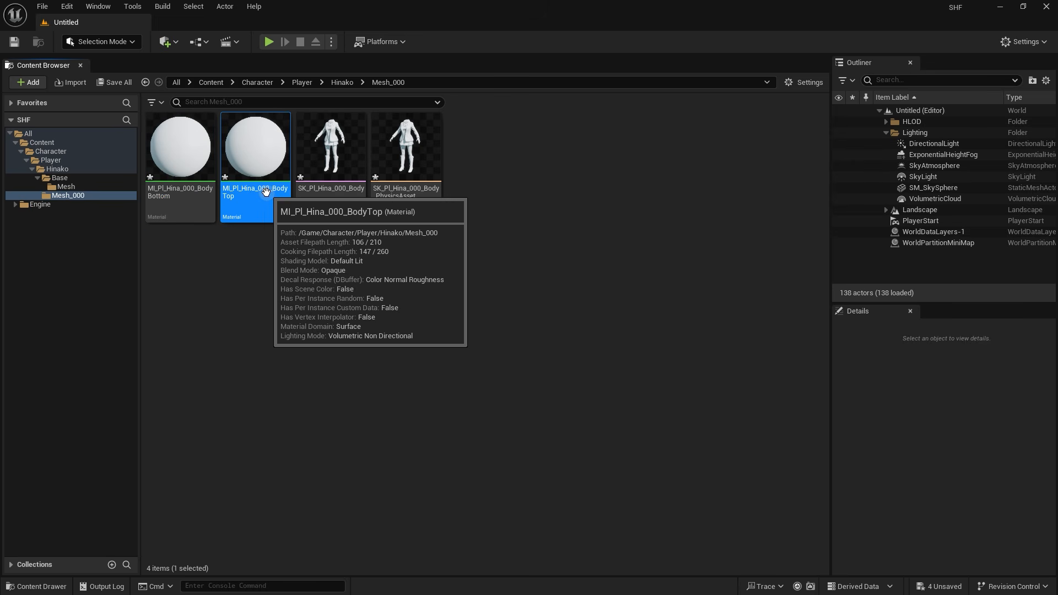
Copy the MI_Pl_Hina_000_BodyBottom material's name, switch to FModel, and search the body mesh's asset data for it to read its ObjectPath
click(176, 190)
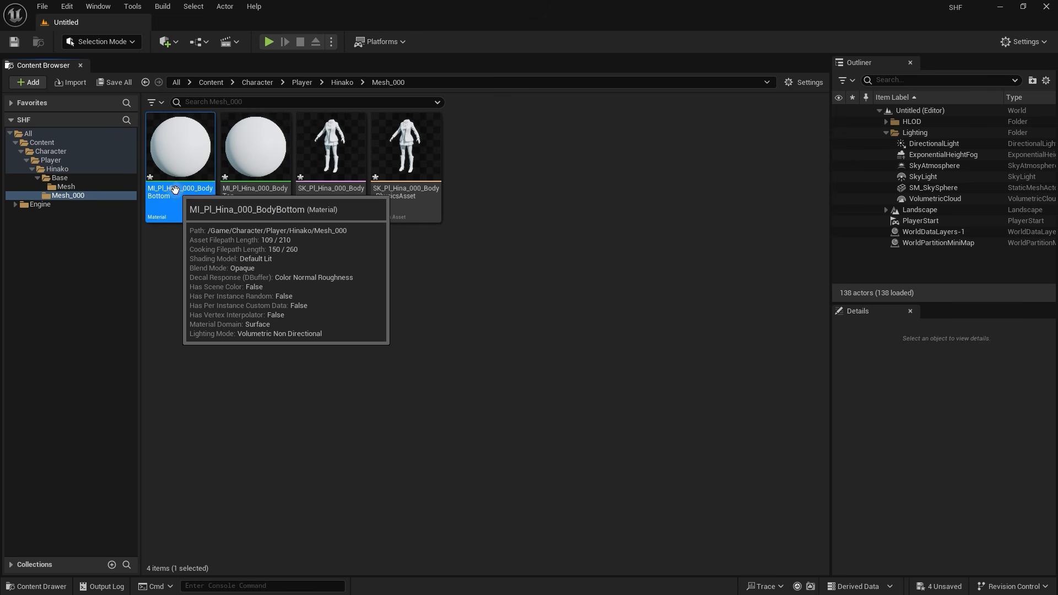
key(F2)
key(ctrl+c)
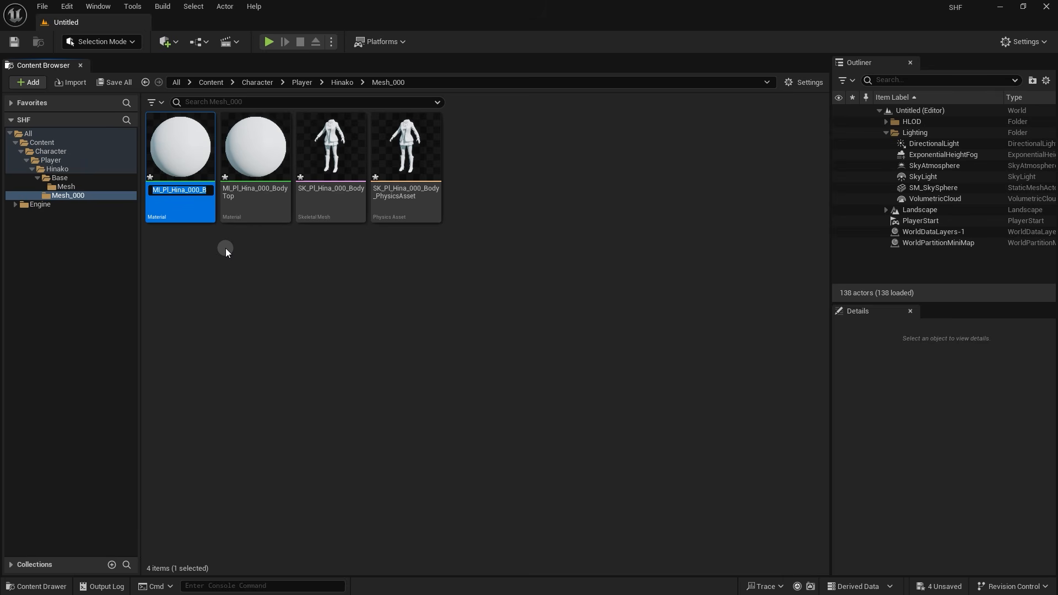
key(alt+Tab)
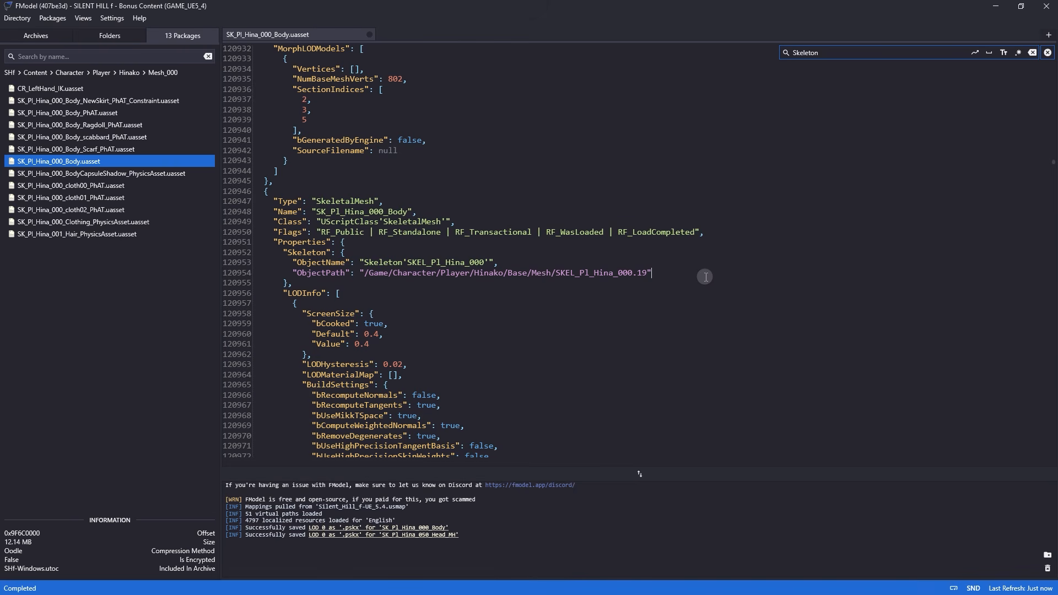
double_click(831, 52)
key(ctrl+v)
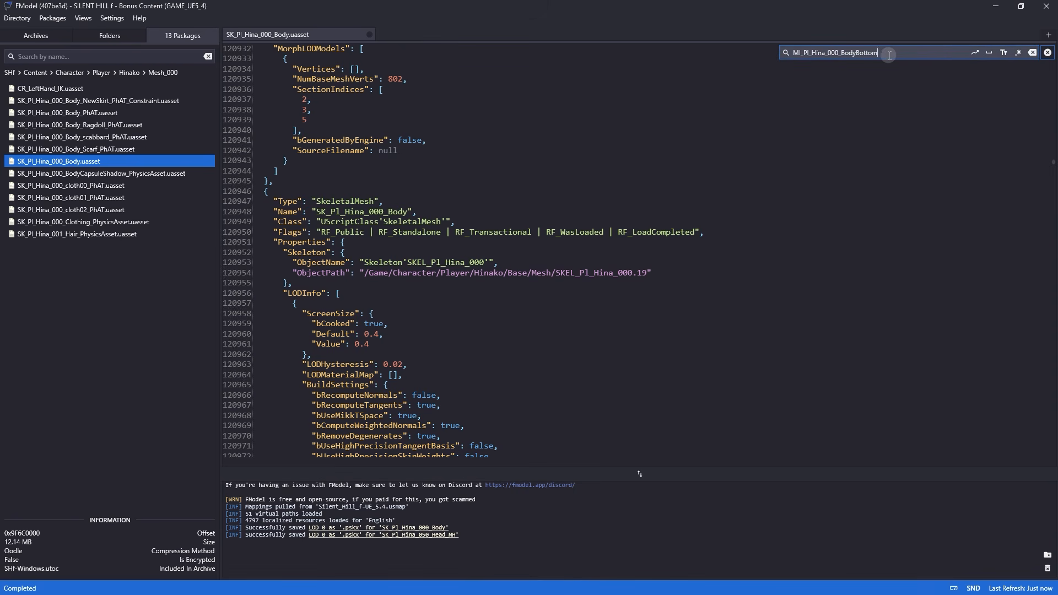
key(Return)
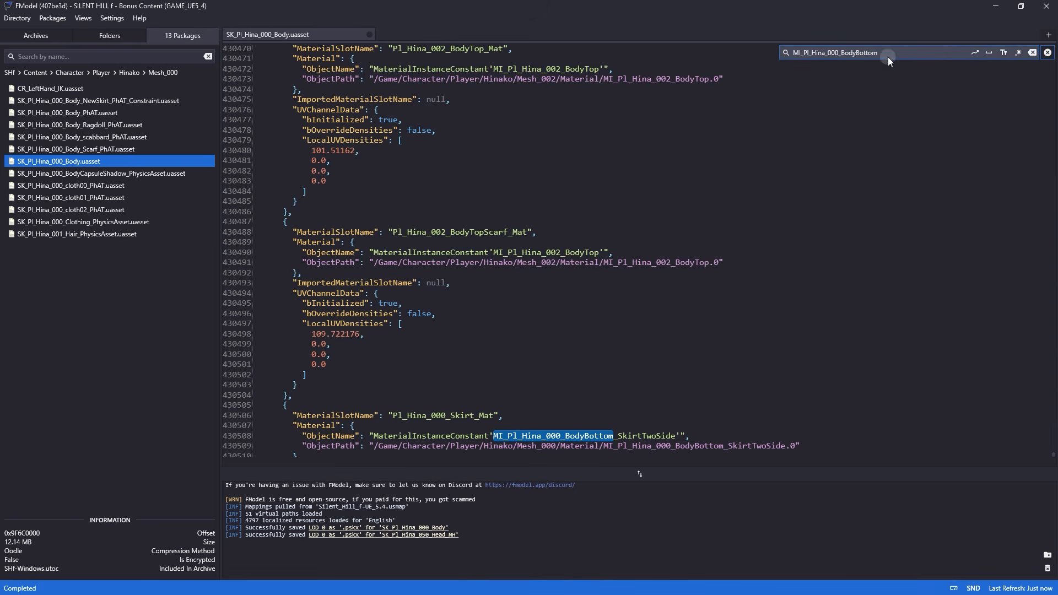
scroll(621, 335, down, 4)
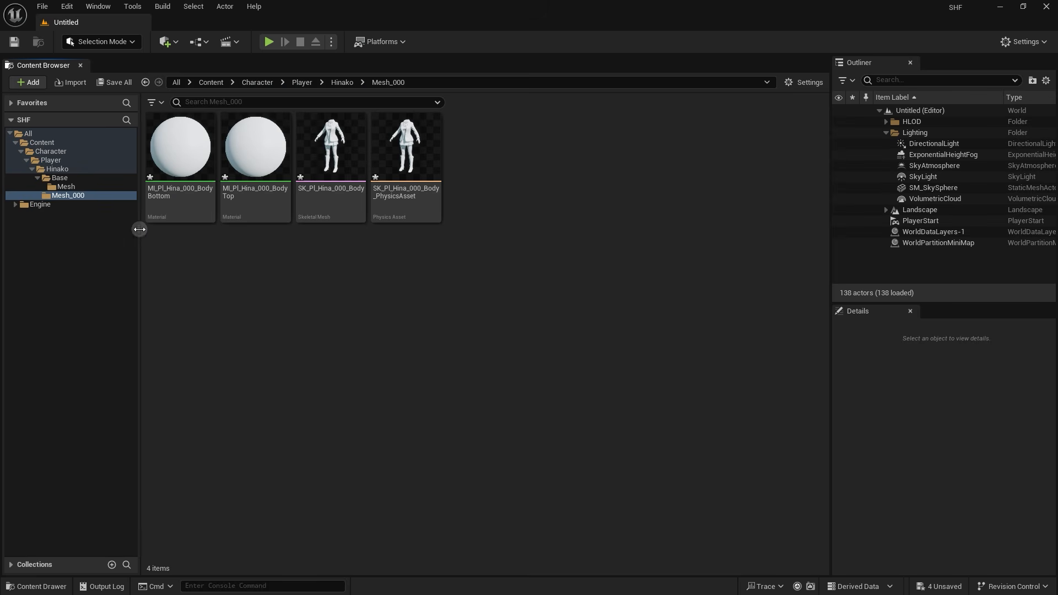
Back in Unreal Editor, create a folder named Material inside Mesh_000
click(299, 284)
click(329, 241)
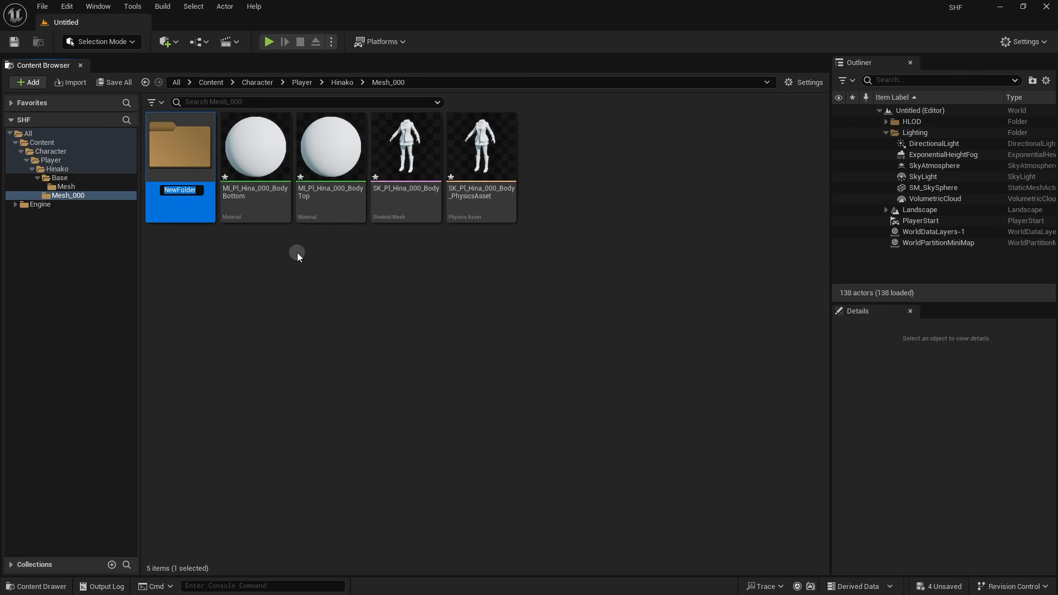
text(Material)
click(209, 245)
Move the MI_Pl_Hina_000_BodyBottom material into the Material folder and open the folder to check it
drag(266, 166, 185, 167)
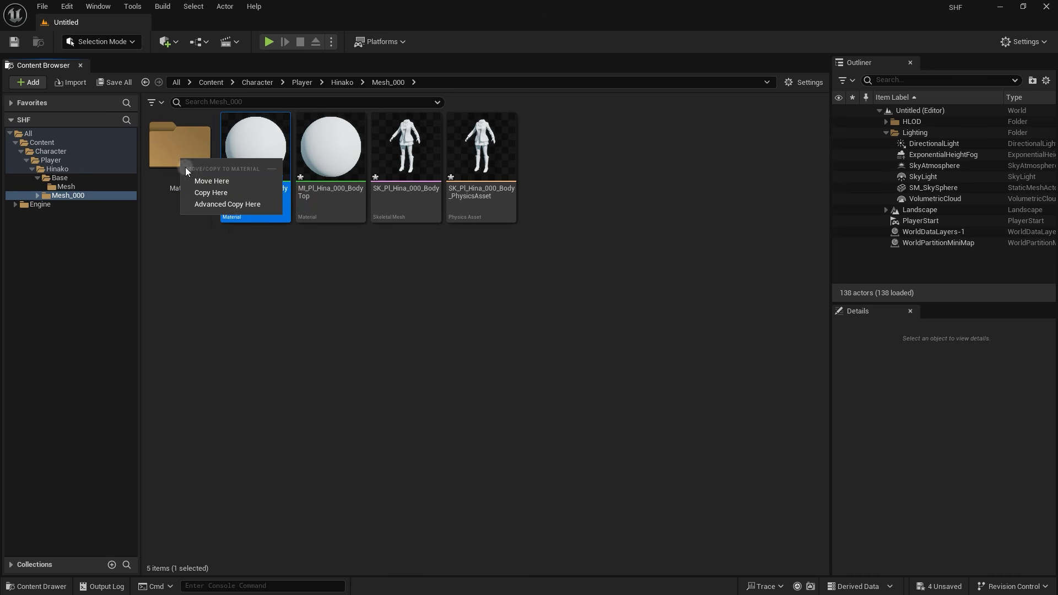
click(193, 176)
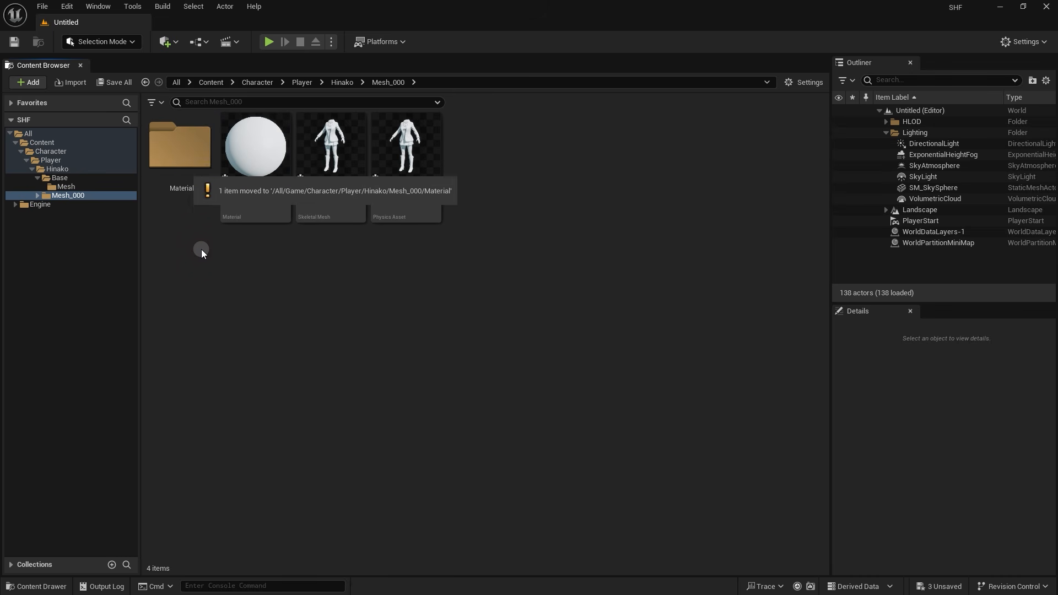
double_click(180, 155)
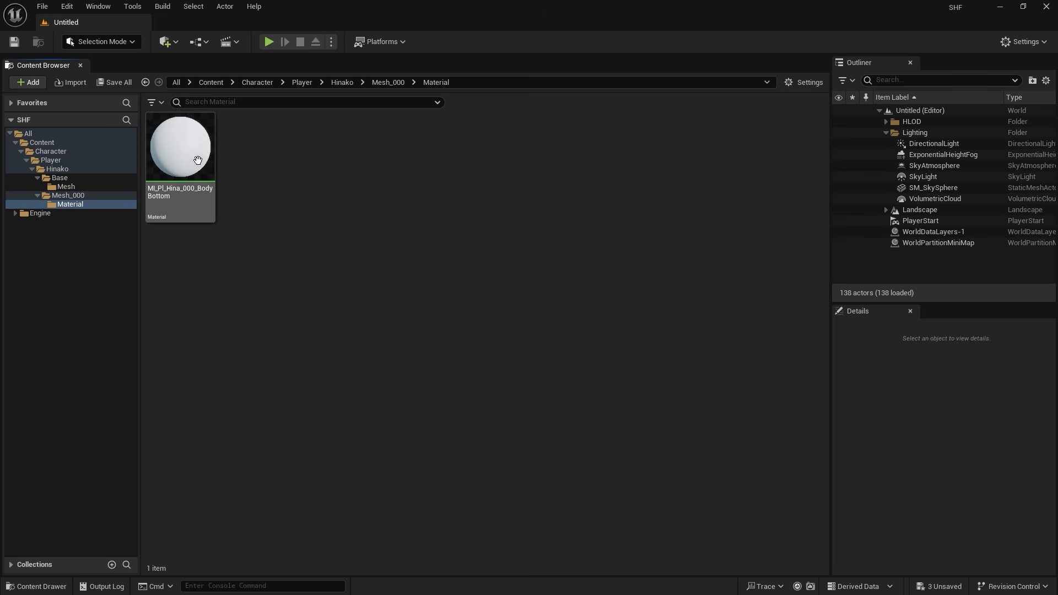
Copy the MI_Pl_Hina_000_BodyTop material's name from Mesh_000, switch to FModel, and search the body mesh's asset data for it to read its ObjectPath
click(121, 196)
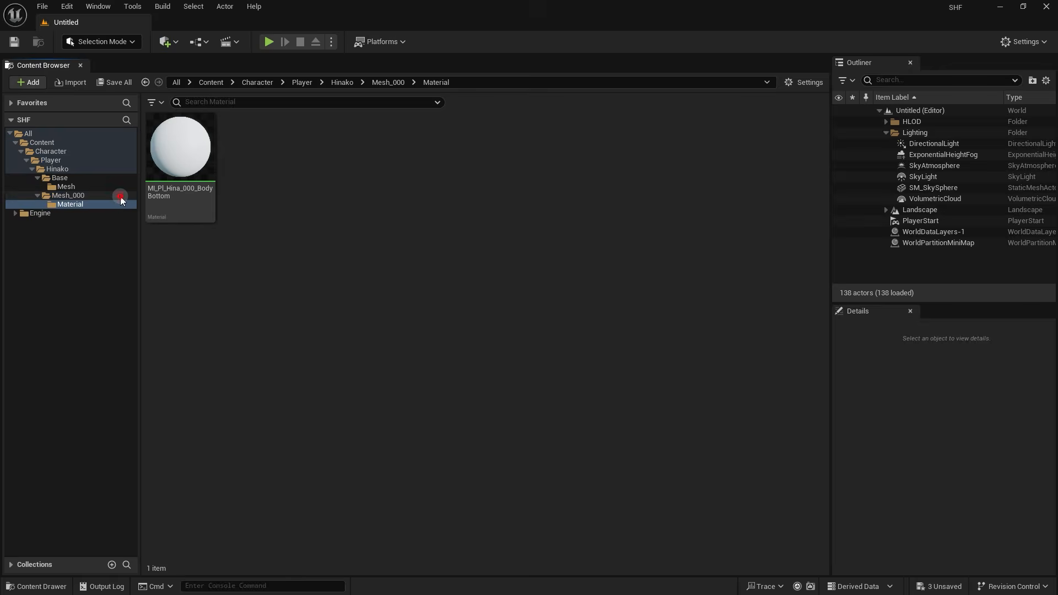
click(248, 191)
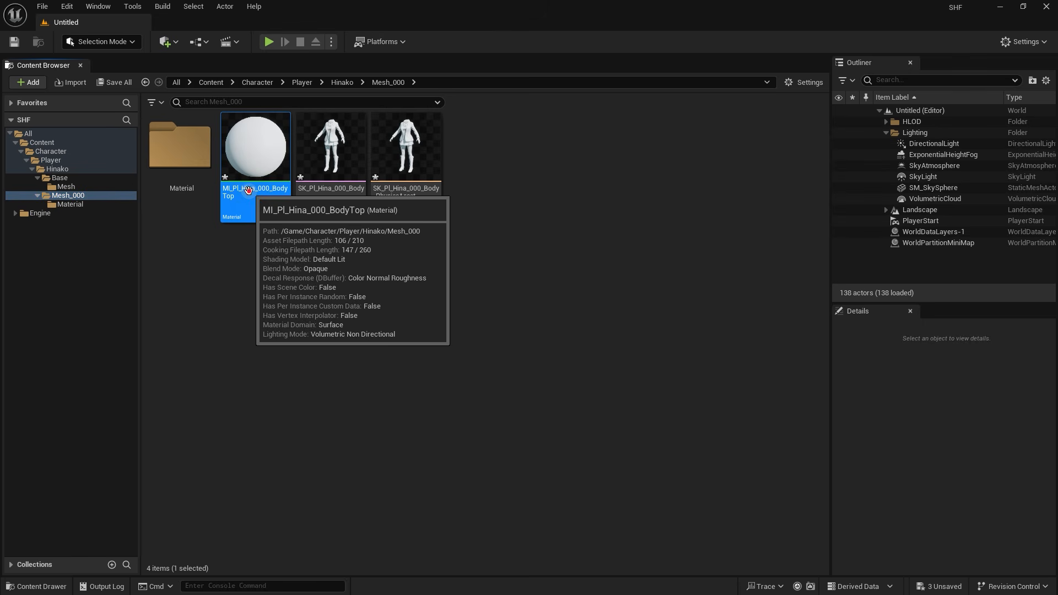
key(F2)
key(alt+Tab)
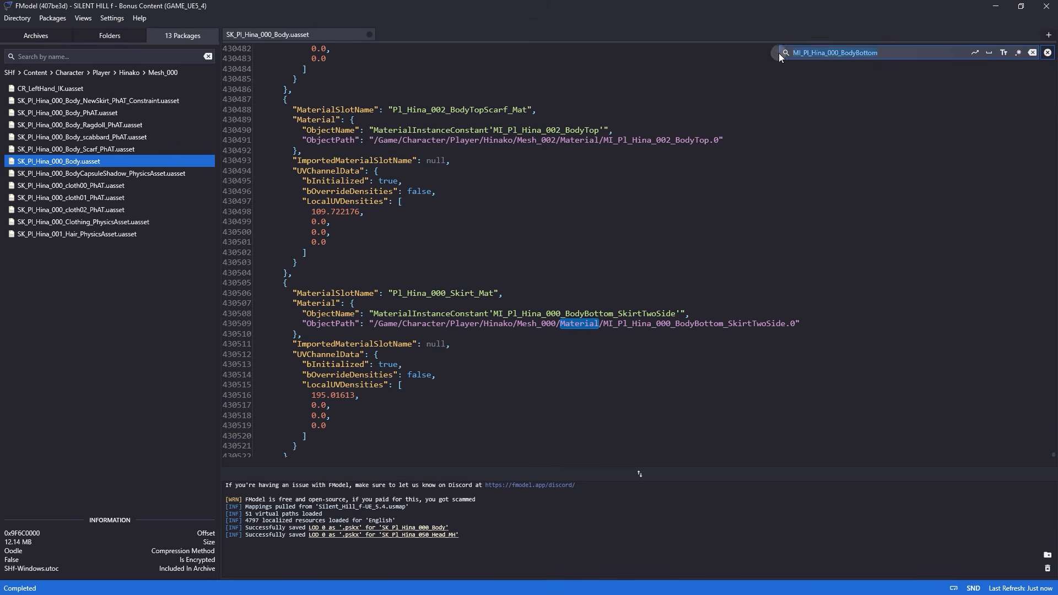
key(BackSpace)
key(BackSpace)
key(BackSpace)
key(BackSpace)
key(BackSpace)
key(BackSpace)
text(Top)
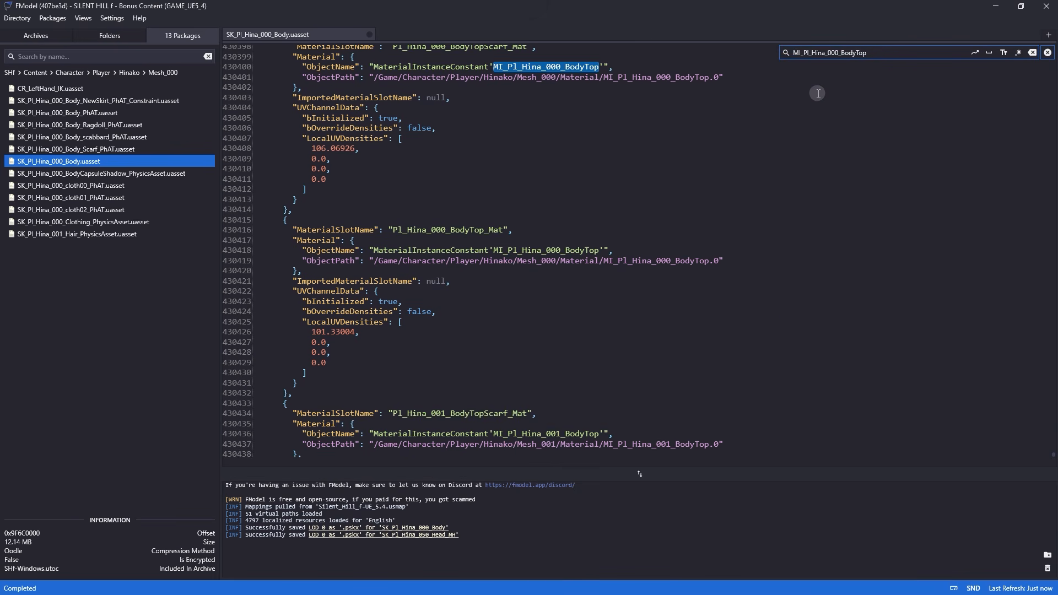
scroll(650, 185, up, 4)
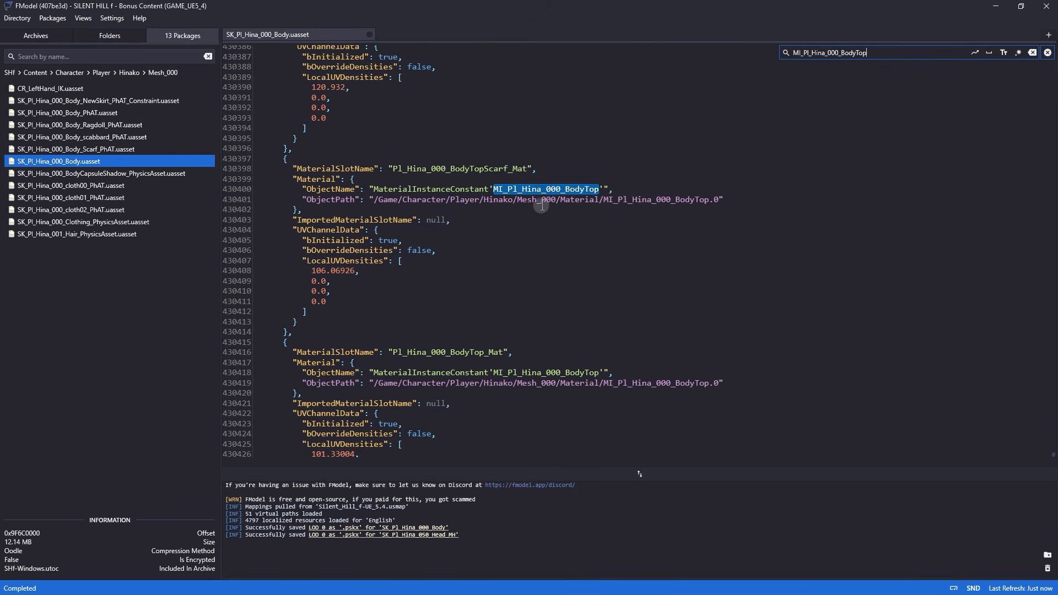
double_click(586, 201)
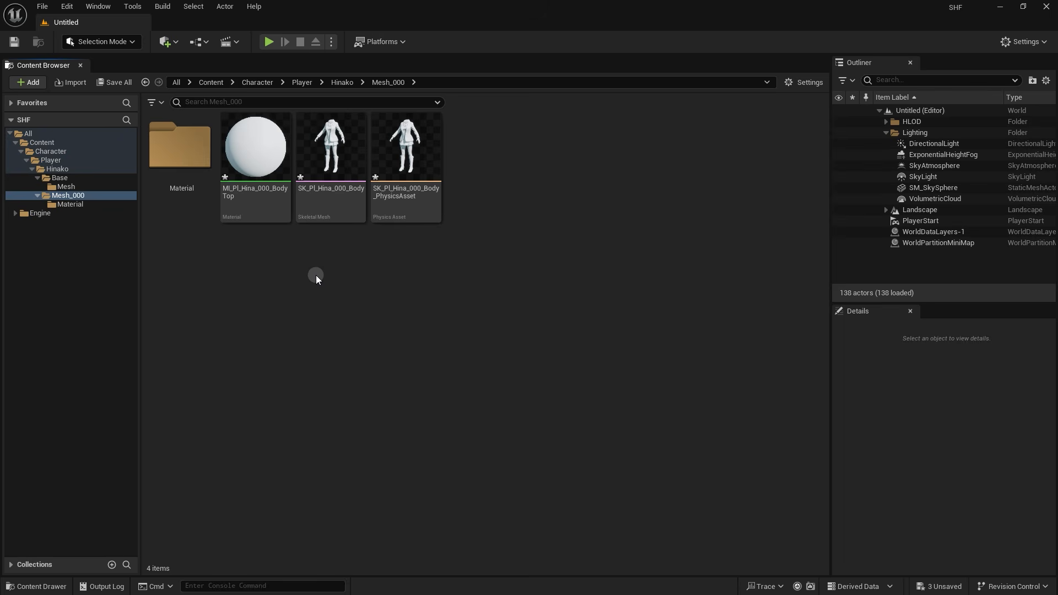
Back in Unreal Editor, move MI_Pl_Hina_000_BodyTop into the Material folder, check the folder's contents, and return to Mesh_000
drag(263, 160, 183, 163)
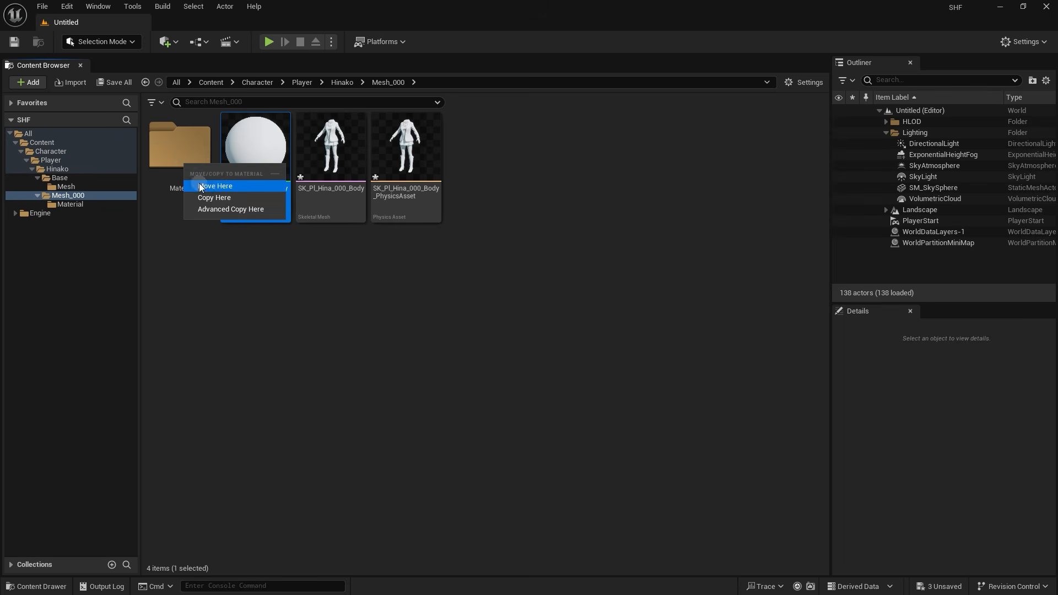
click(222, 188)
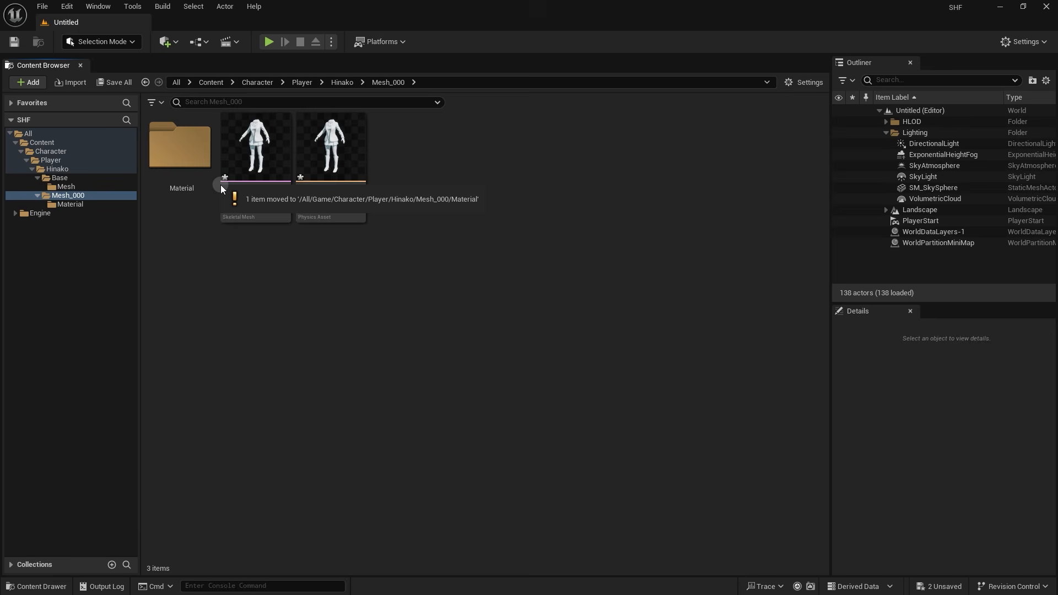
double_click(189, 162)
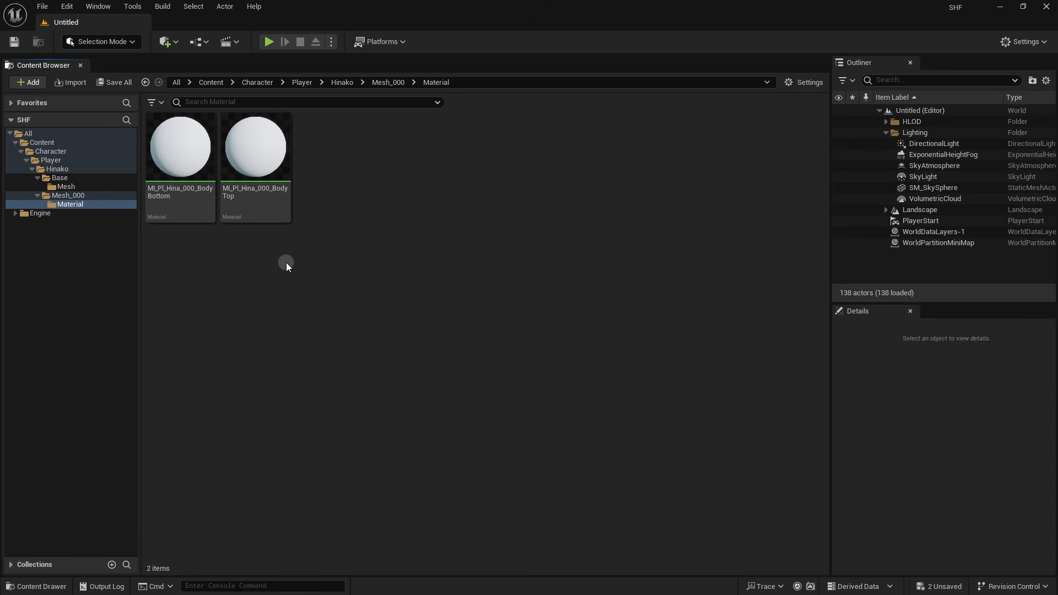
click(88, 197)
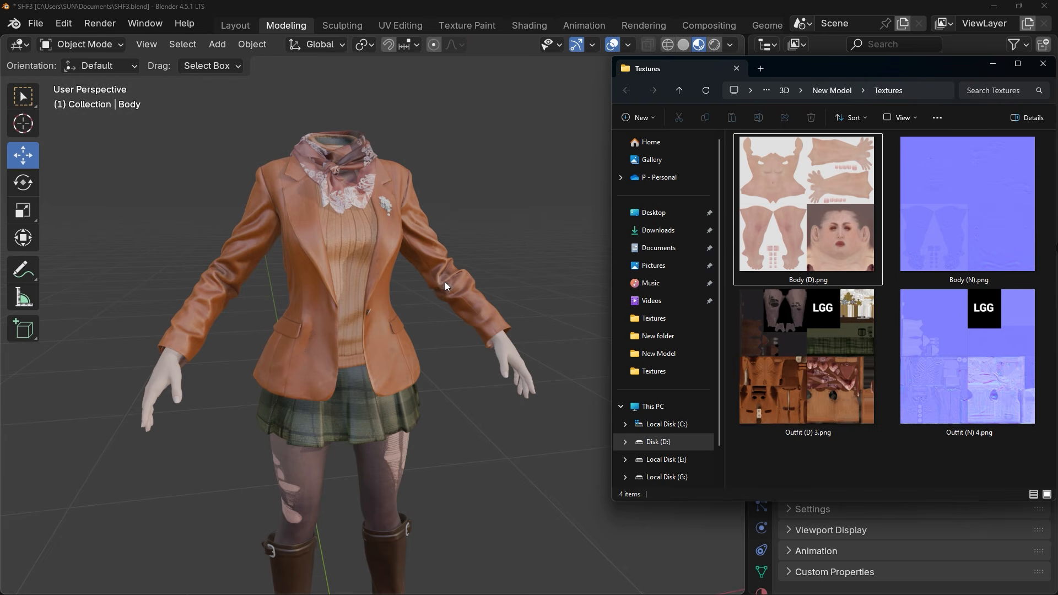
Switch to the New Model Textures folder in File Explorer and examine its body and outfit diffuse and normal texture pairs
drag(816, 414, 958, 230)
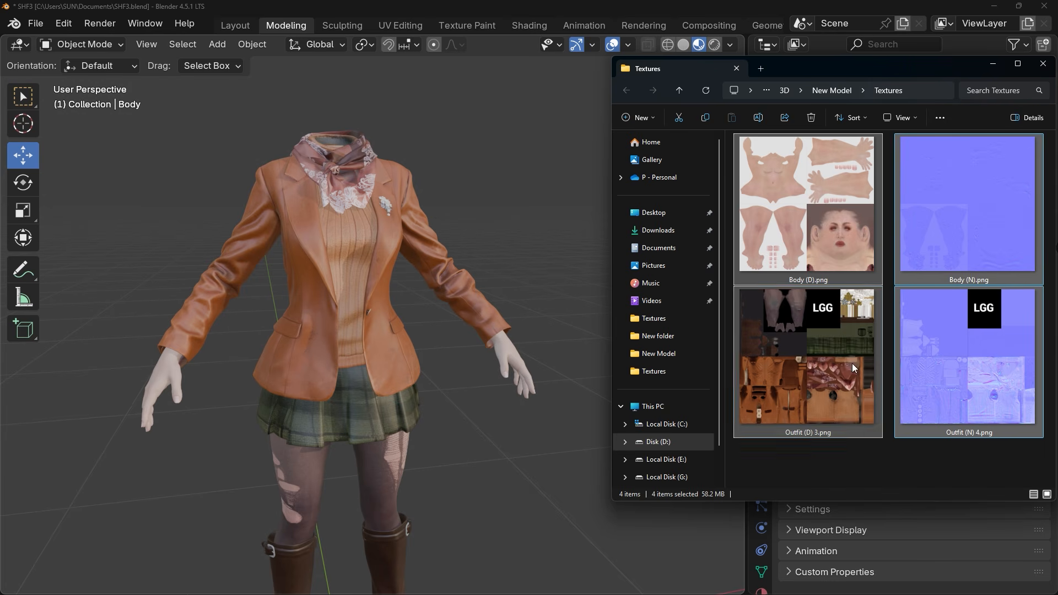
click(825, 360)
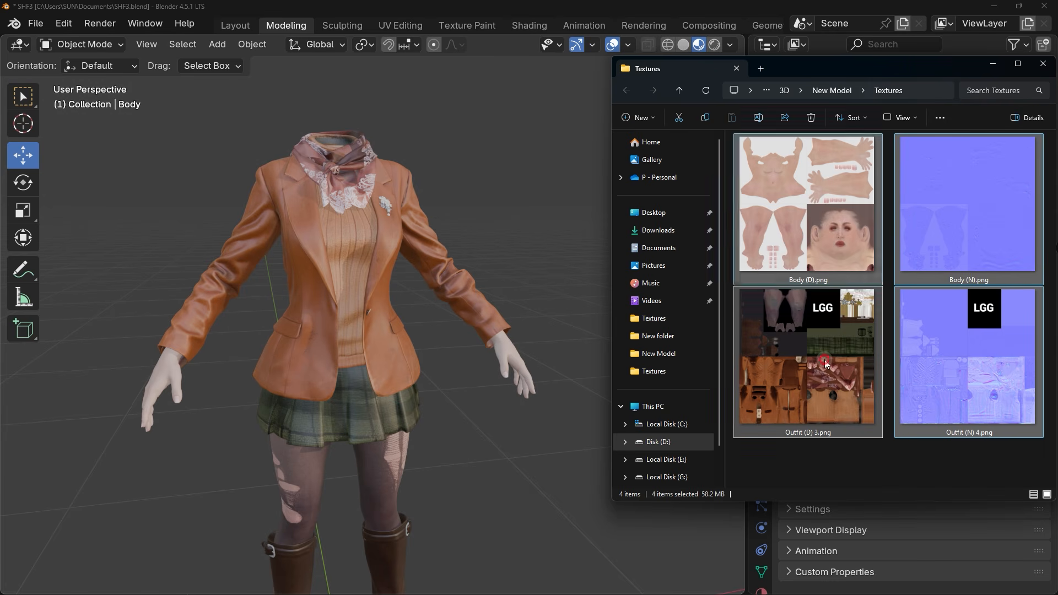
ctrl+click(915, 366)
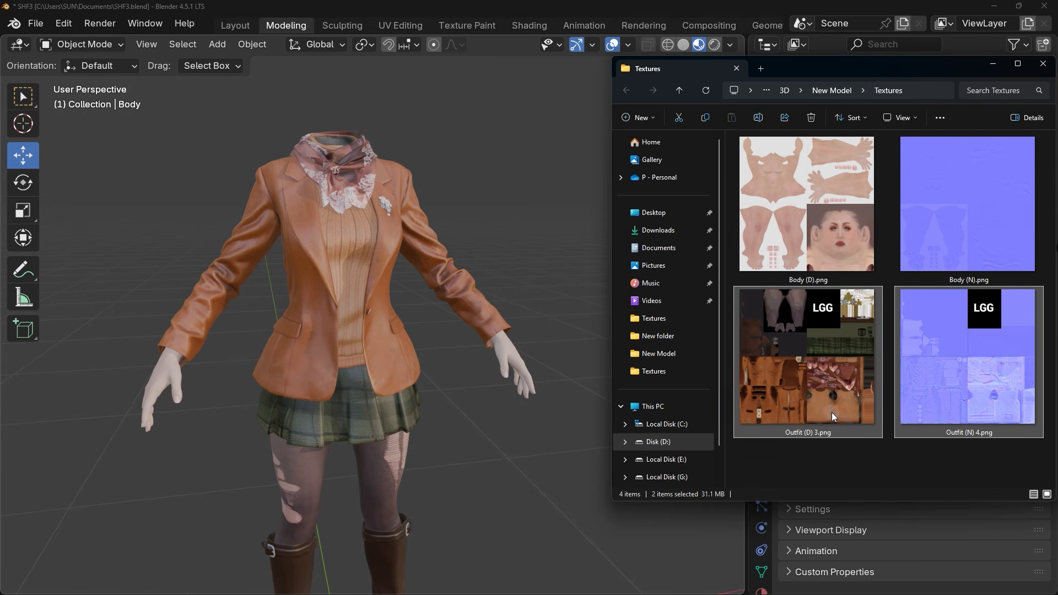
click(844, 240)
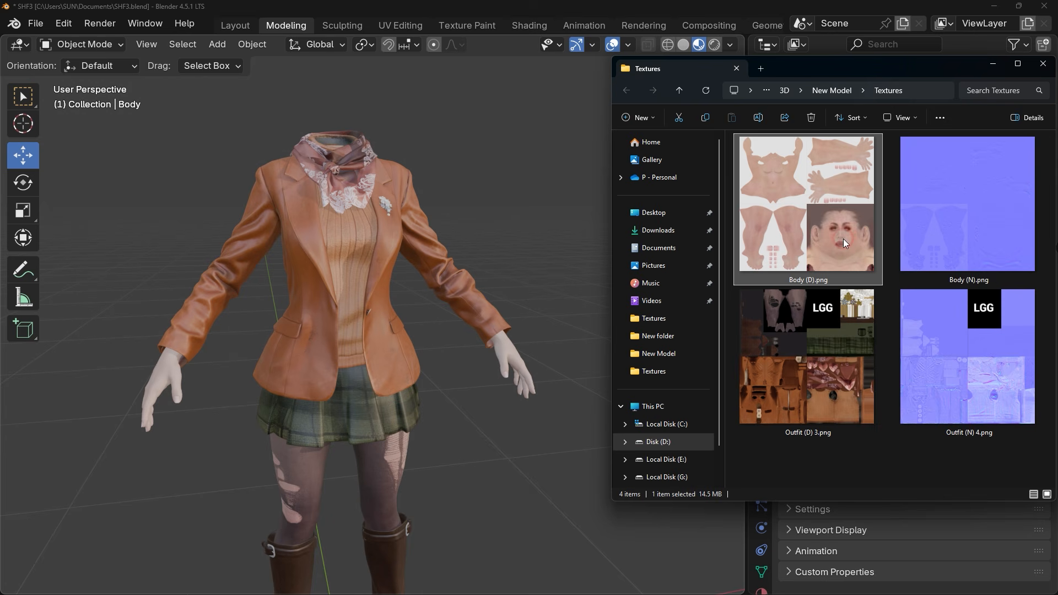
ctrl+click(956, 227)
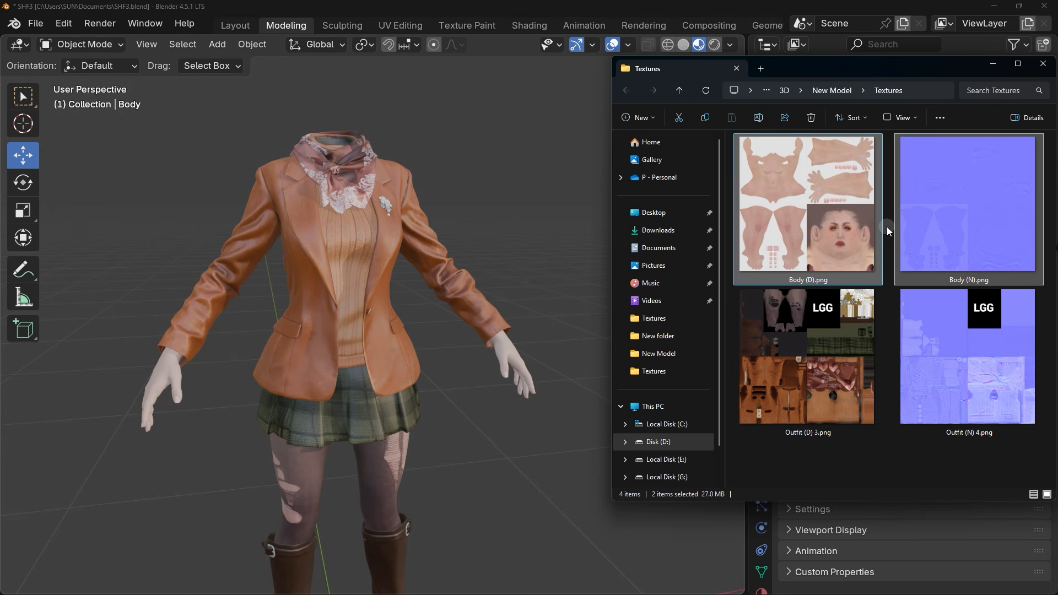
click(828, 402)
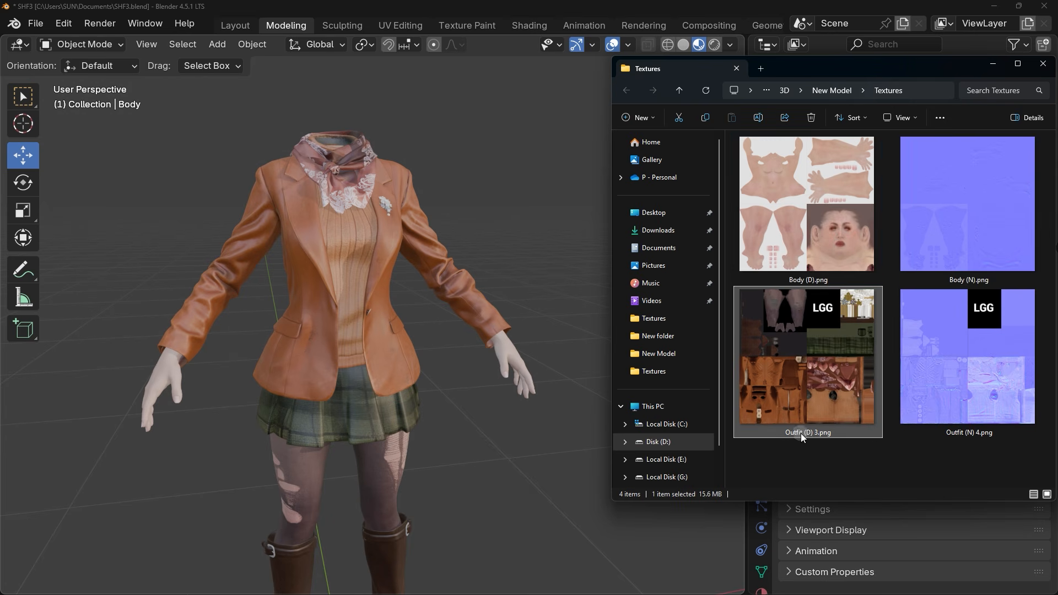
View Outfit (D) 3.png and Outfit (N) 4.png at full size, closing each image after inspecting it
double_click(806, 389)
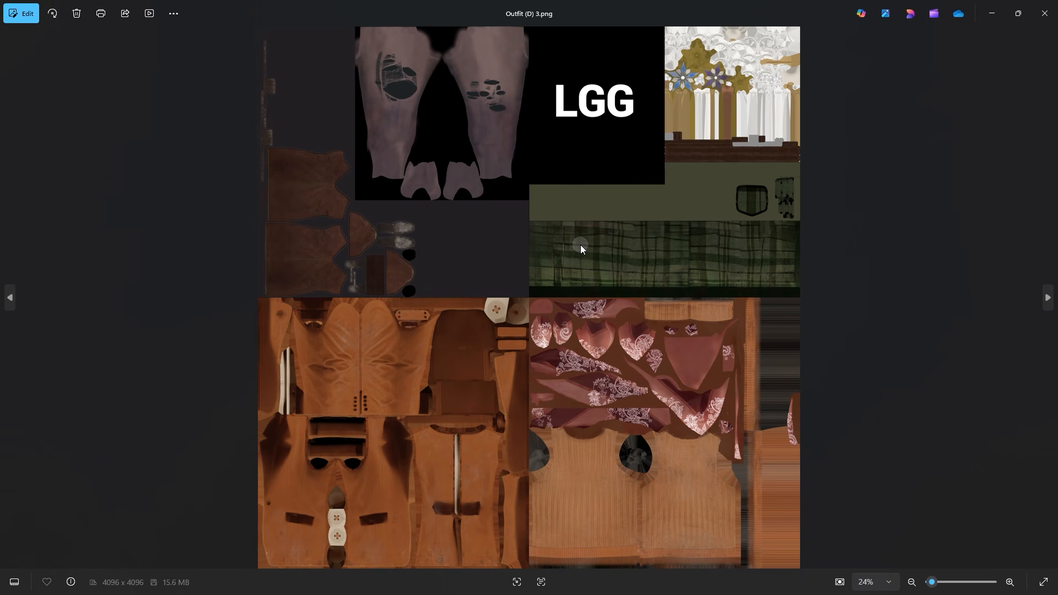
click(1045, 14)
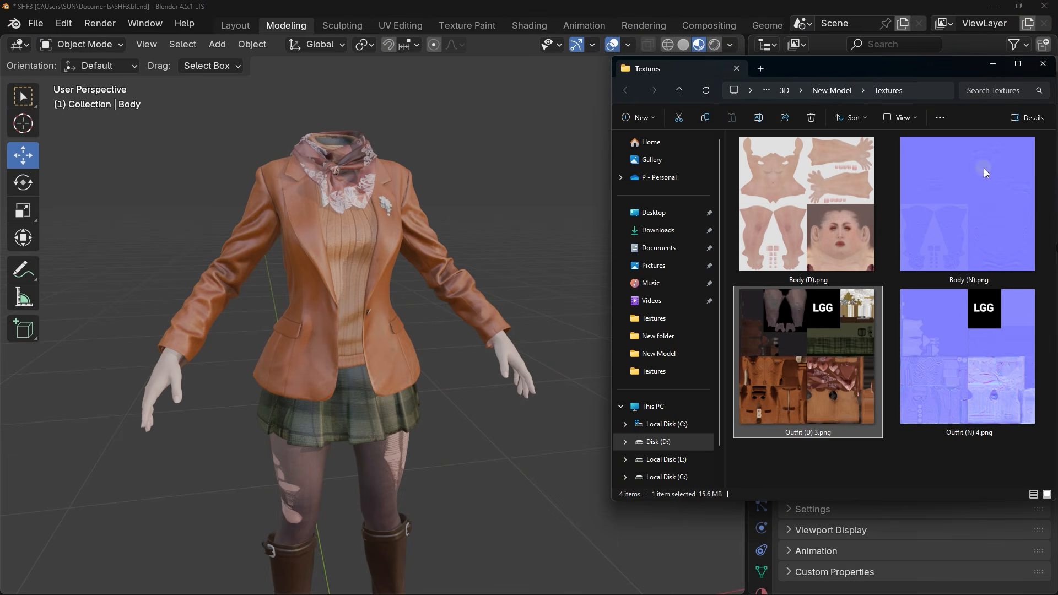
click(983, 417)
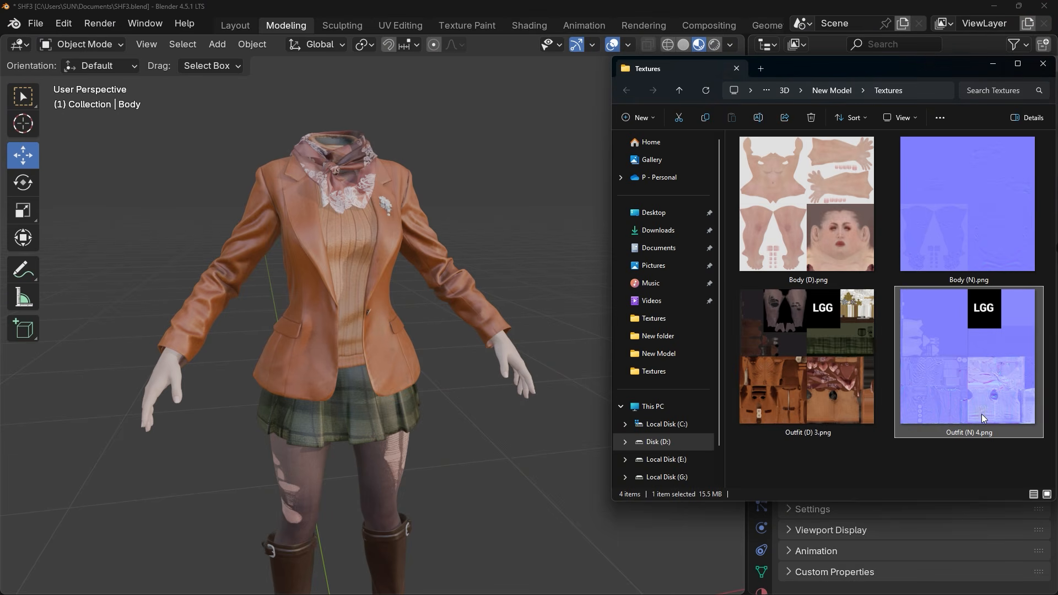
double_click(957, 392)
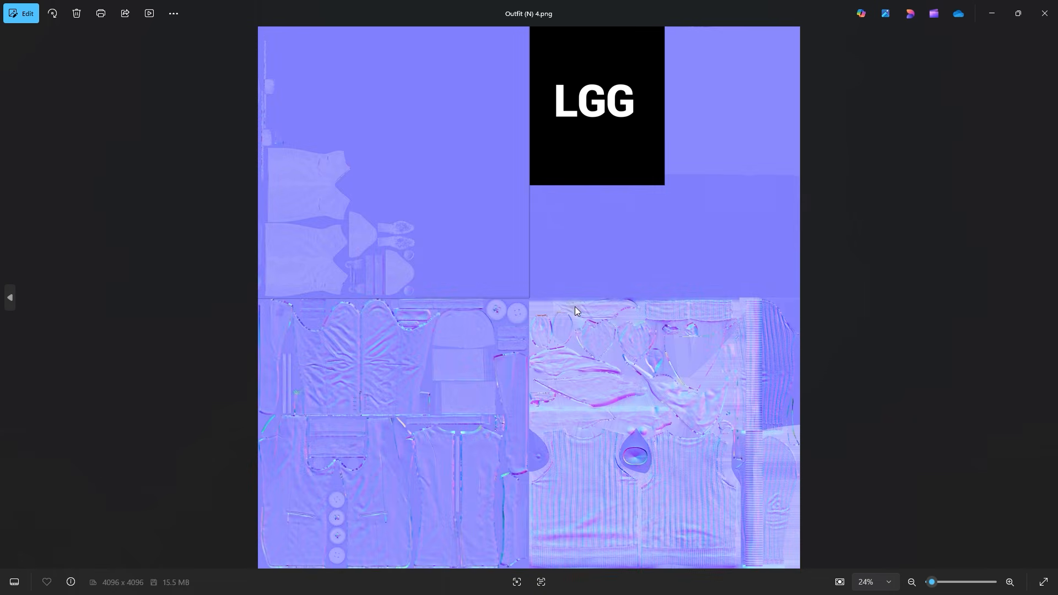
click(1045, 14)
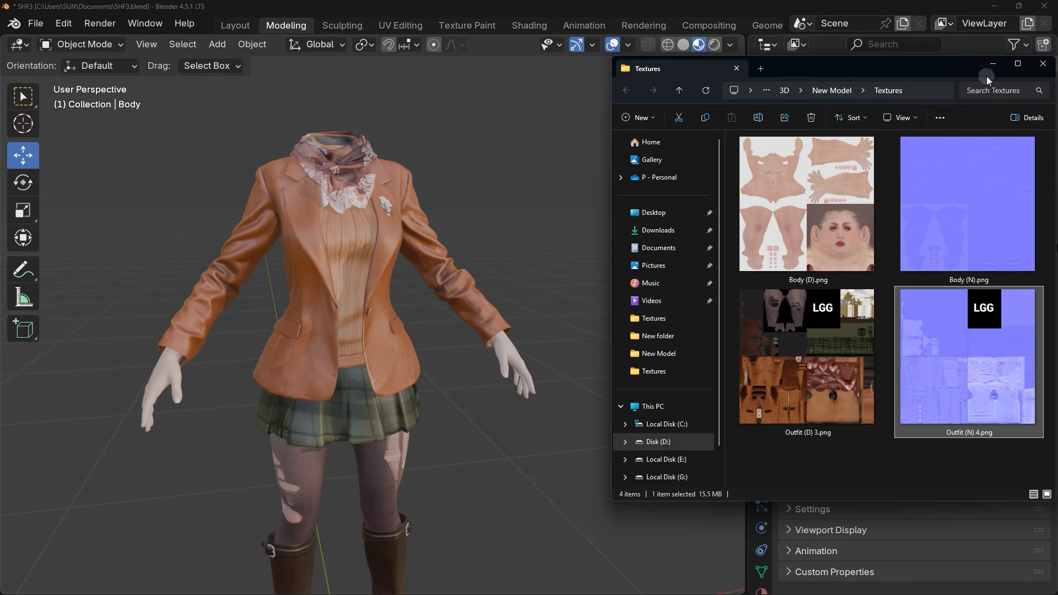
Import Body (D).png, Body (N).png, Outfit (D) 3.png and Outfit (N) 4.png into the Unreal project's Mesh_000 folder
drag(815, 445, 454, 370)
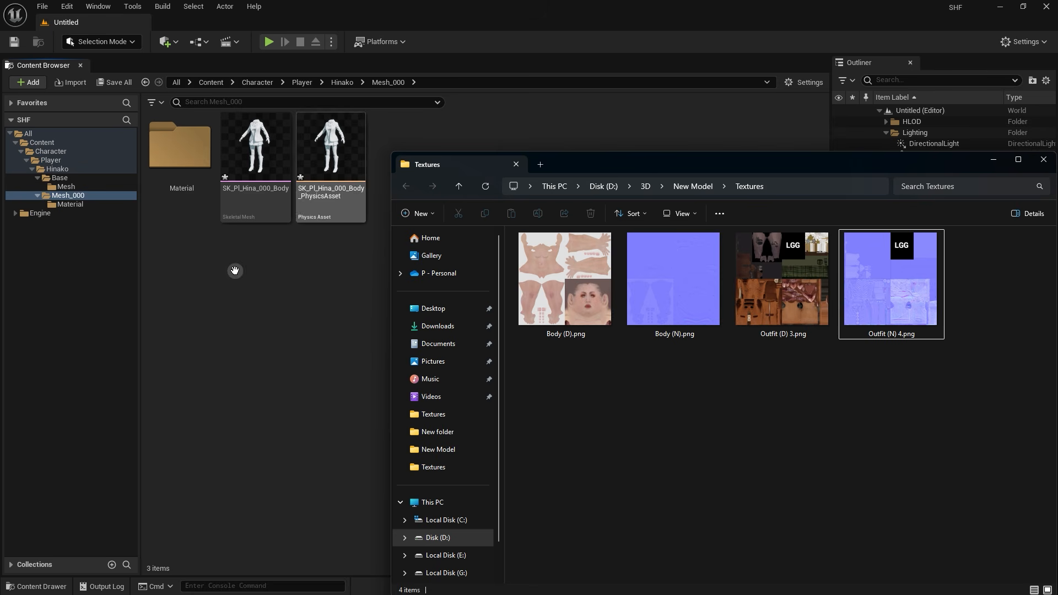
click(576, 315)
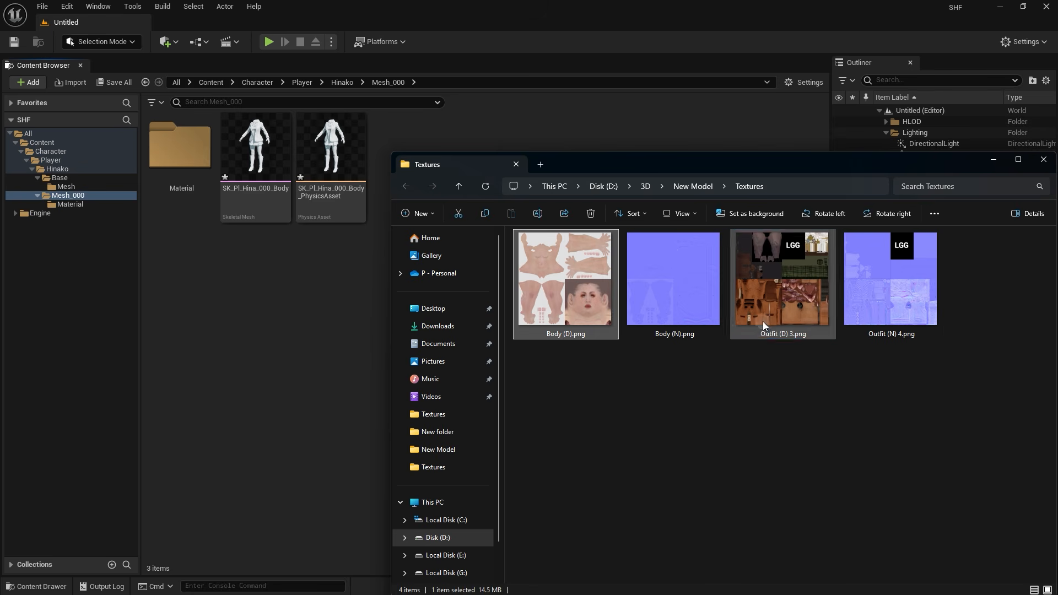
shift+click(841, 298)
drag(639, 320, 266, 278)
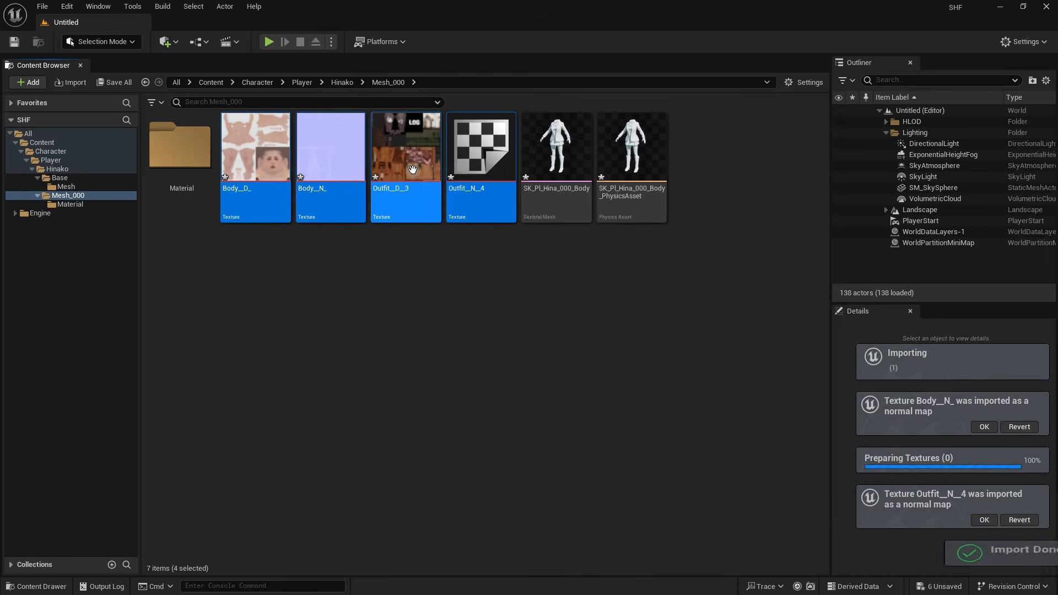
click(481, 300)
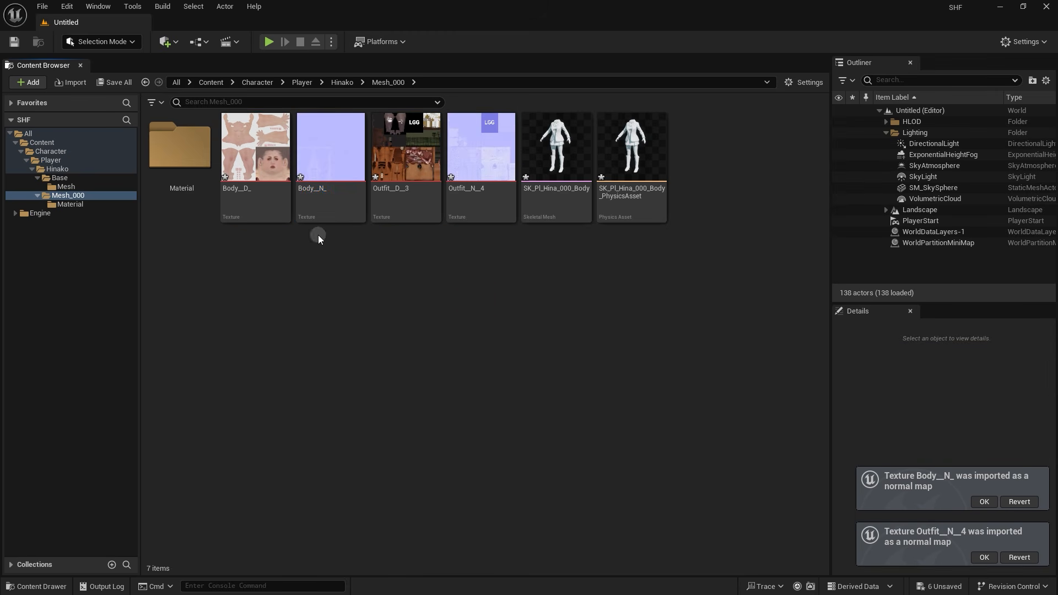
Check the imported body textures, then switch to FModel and preview SK_Pl_Hina_000_Body in 3D to inspect its original materials and textures
click(267, 193)
click(304, 191)
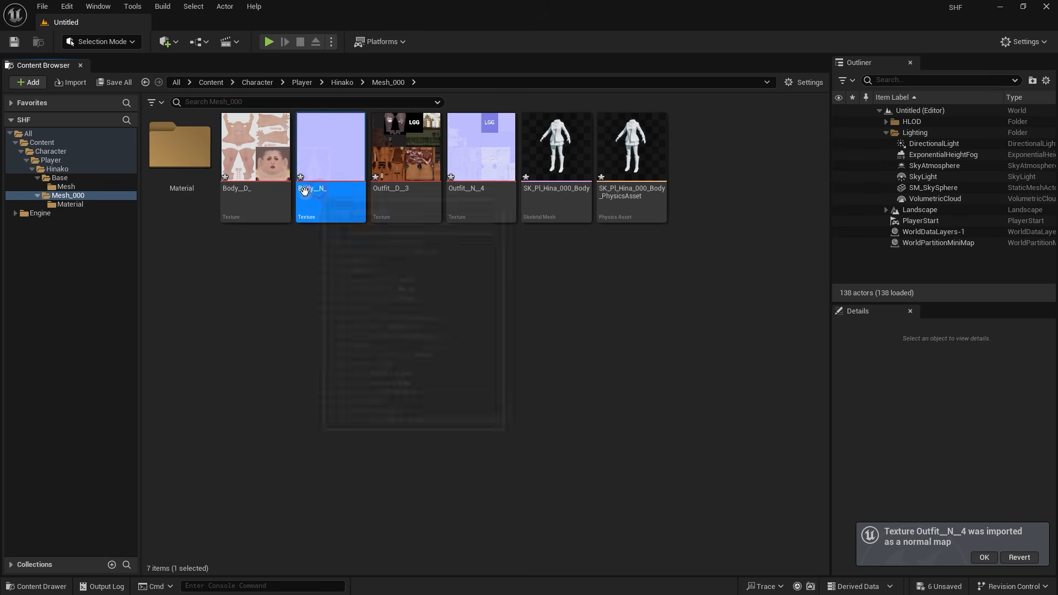
click(273, 255)
key(alt+Tab)
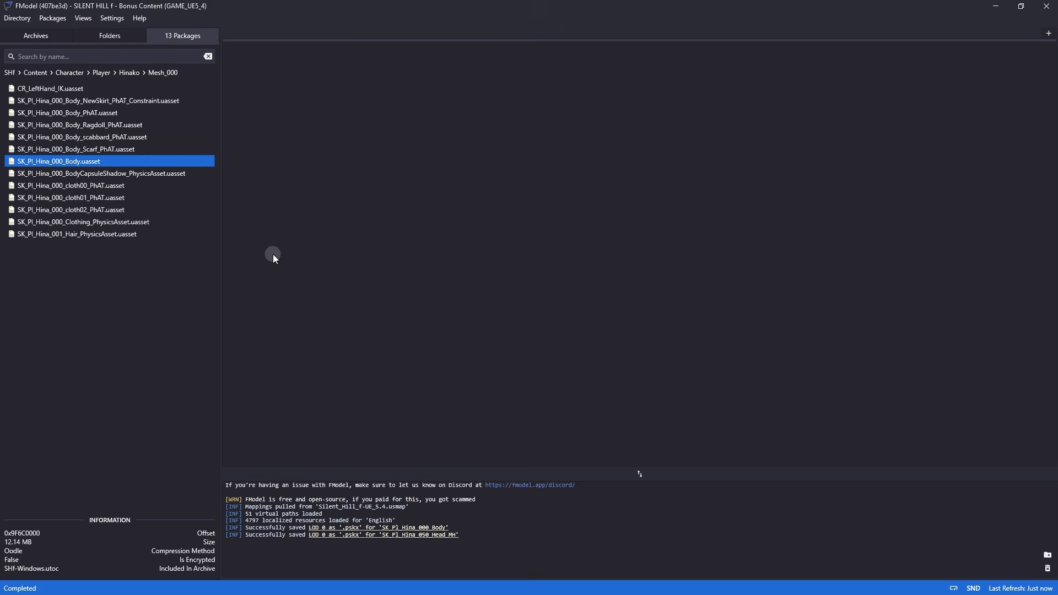
double_click(98, 161)
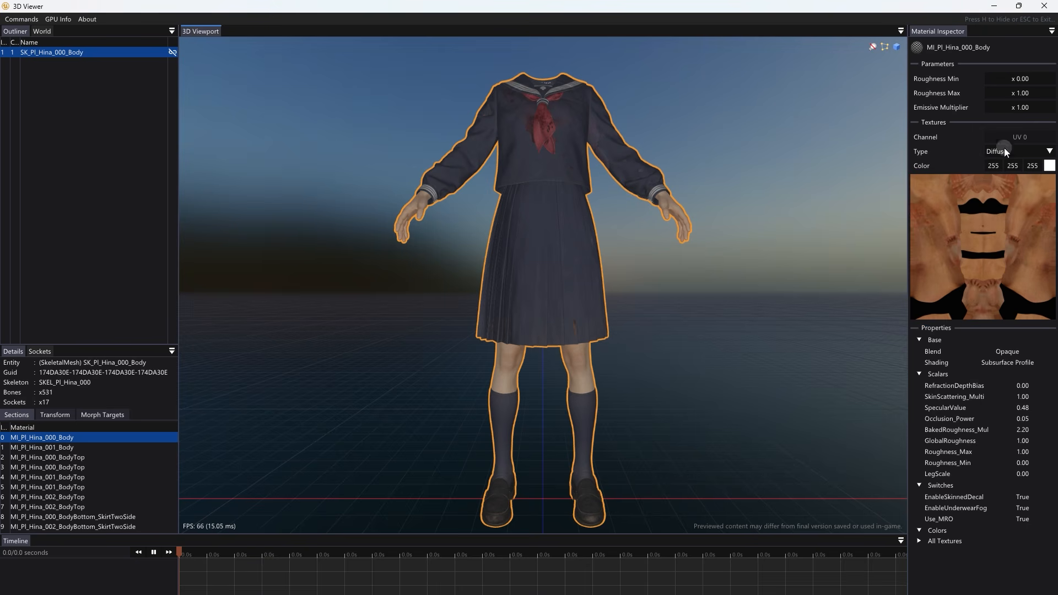
click(1045, 8)
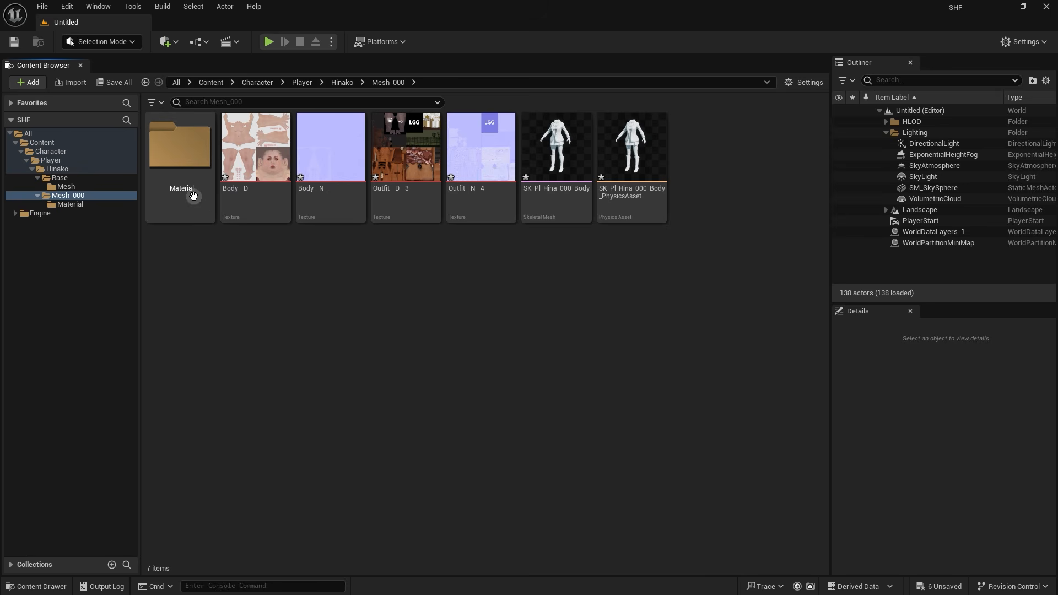
Back in Unreal Editor, open the Material folder and copy the MI_Pl_Hina_000_BodyBottom material's name
click(190, 176)
double_click(189, 176)
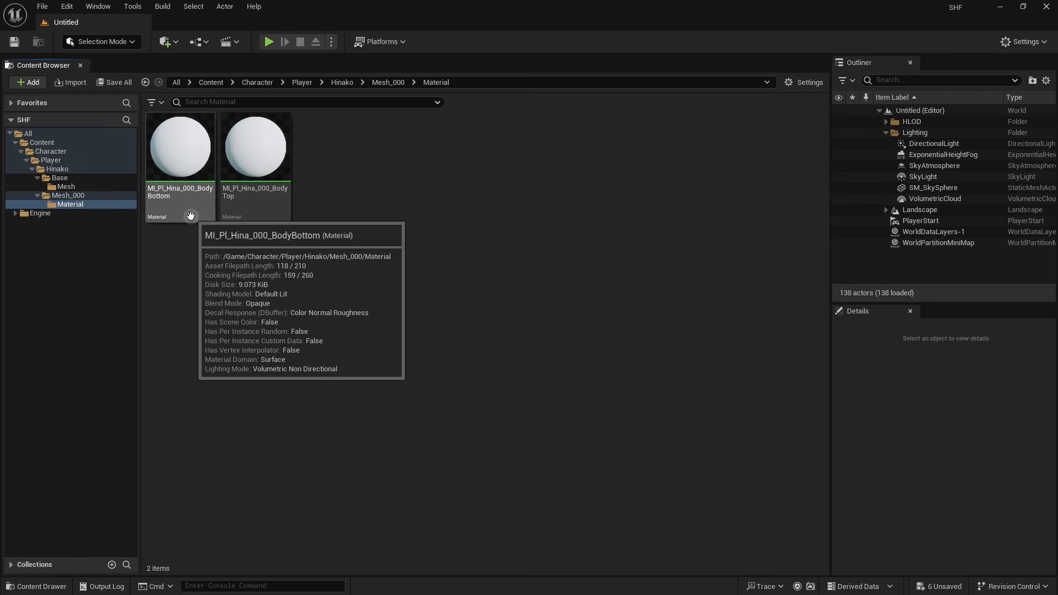
click(186, 174)
click(170, 190)
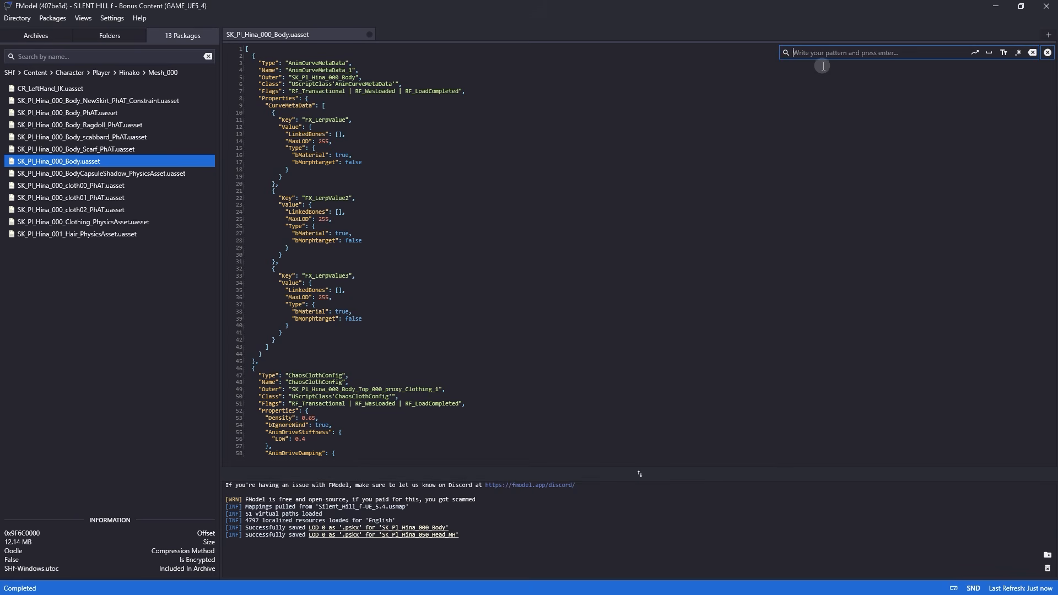
In FModel, search the body mesh's data for MI_Pl_Hina_000_BodyBottom and open the linked MI_Pl_Hina_000_BodyBottom_SkirtTwoSide material's asset data, closing its 3D preview
text(MI_Pl_Hina_000_BodyBottom)
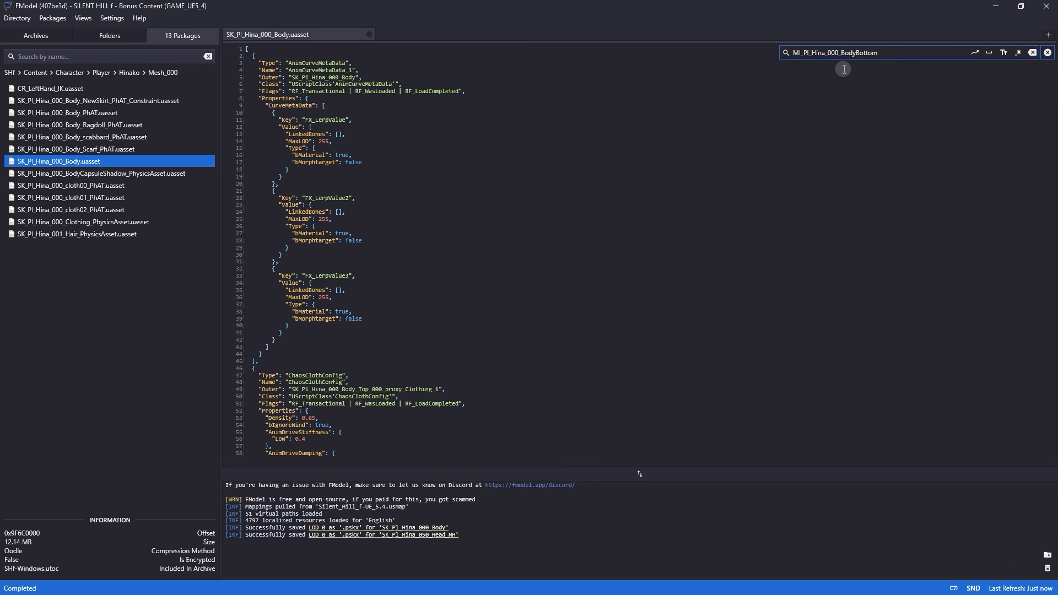
key(Return)
scroll(466, 365, down, 2)
scroll(466, 366, down, 6)
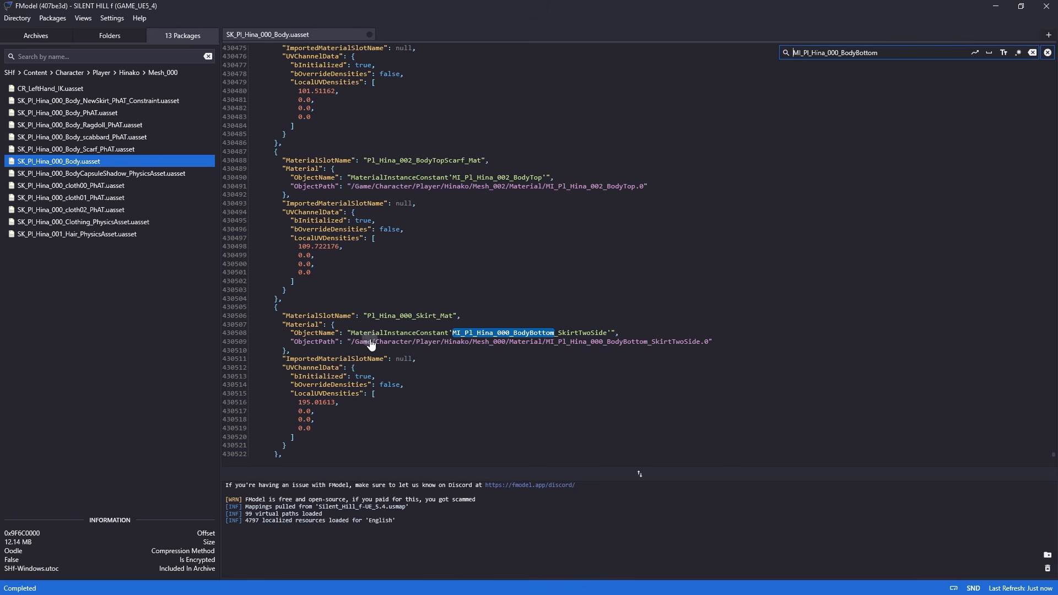
click(580, 345)
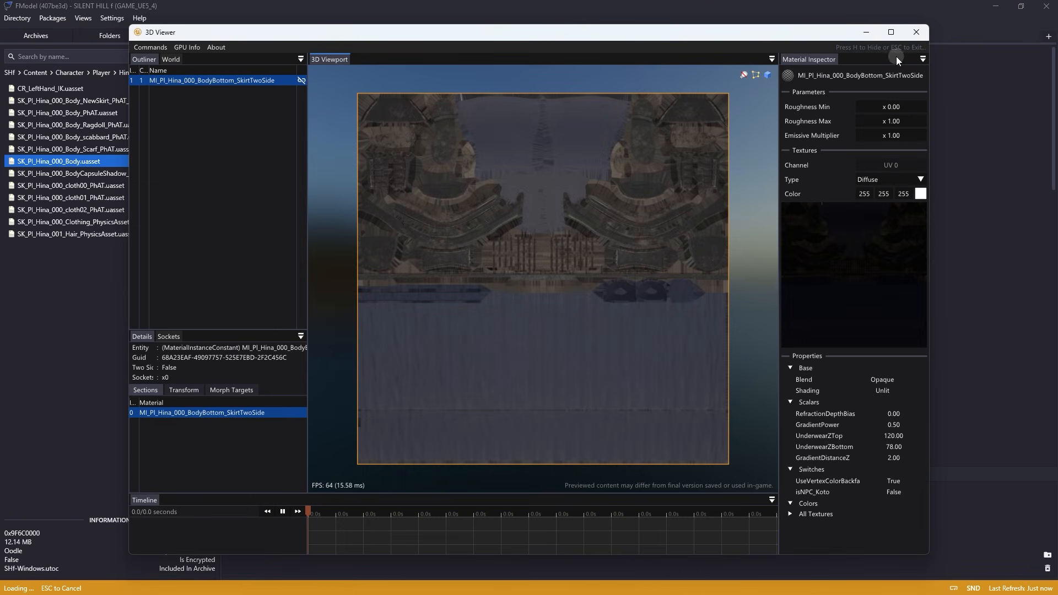
click(916, 34)
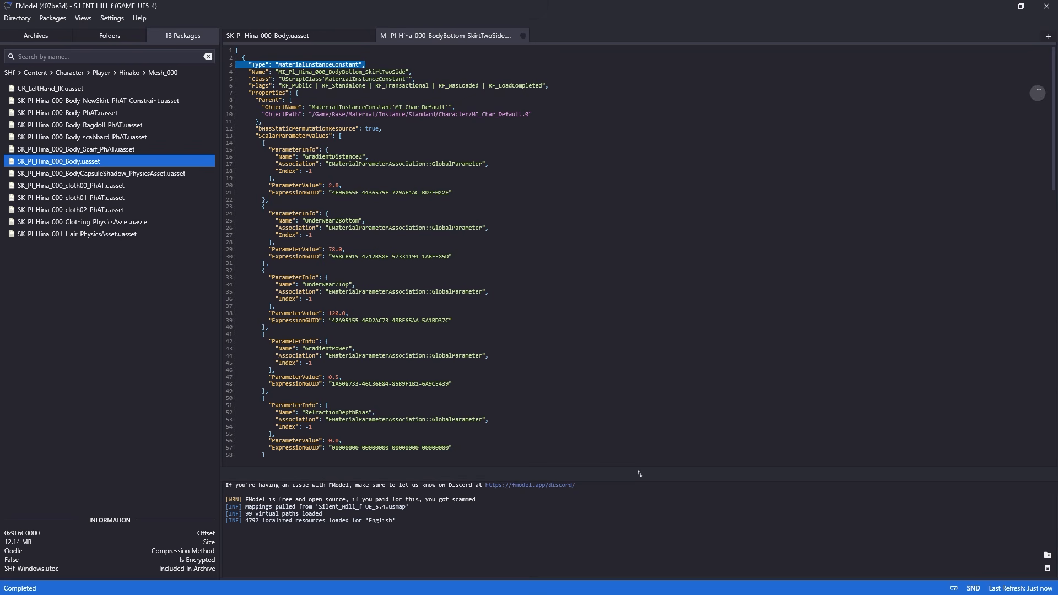
Examine the TextureParameterValues section of the BodyBottom_SkirtTwoSide material data for its BaseColor_Tex, MetalRoughOcc_Tex and Normal_Tex entries
drag(1054, 82, 1051, 197)
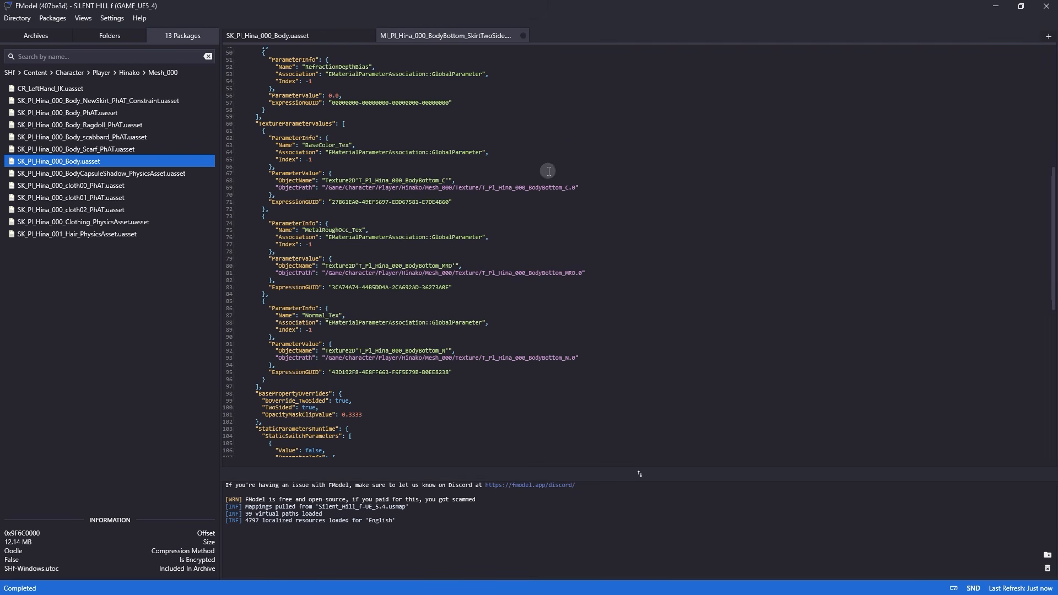
double_click(304, 124)
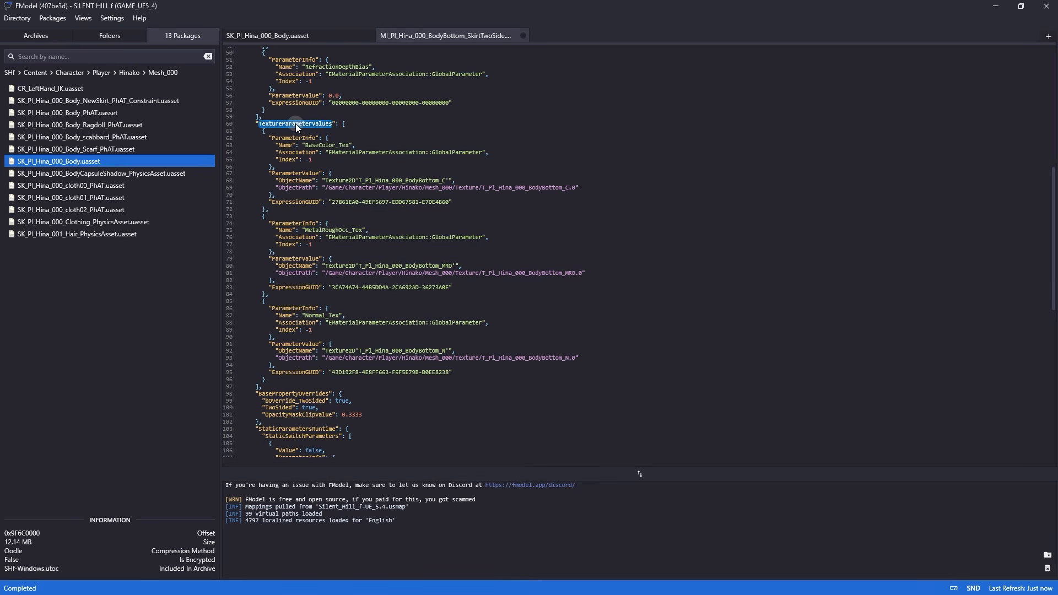
ctrl+scroll(323, 156, up, 2)
scroll(325, 156, down, 4)
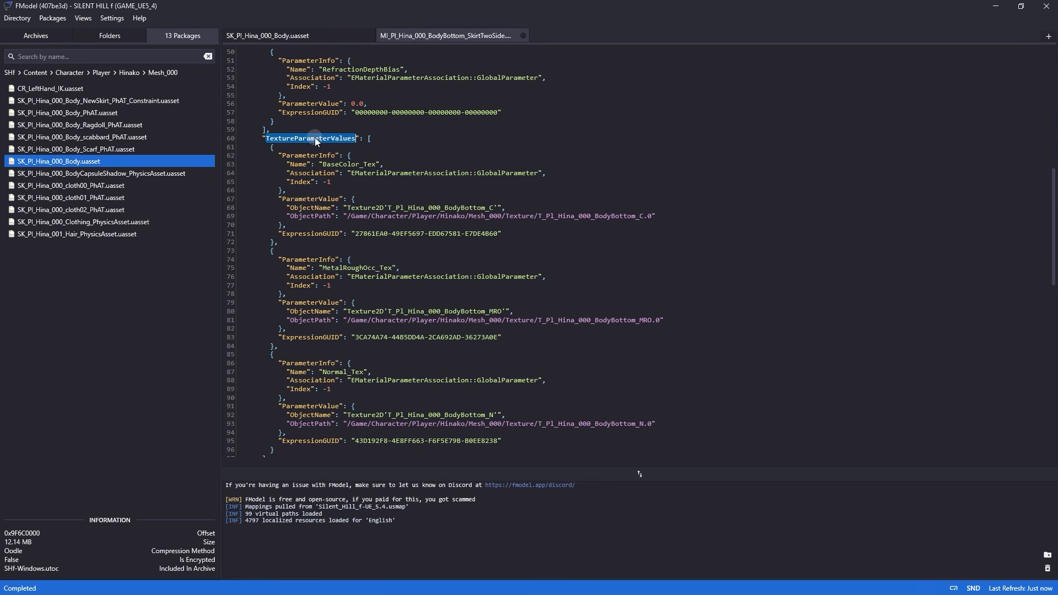
scroll(315, 137, down, 1)
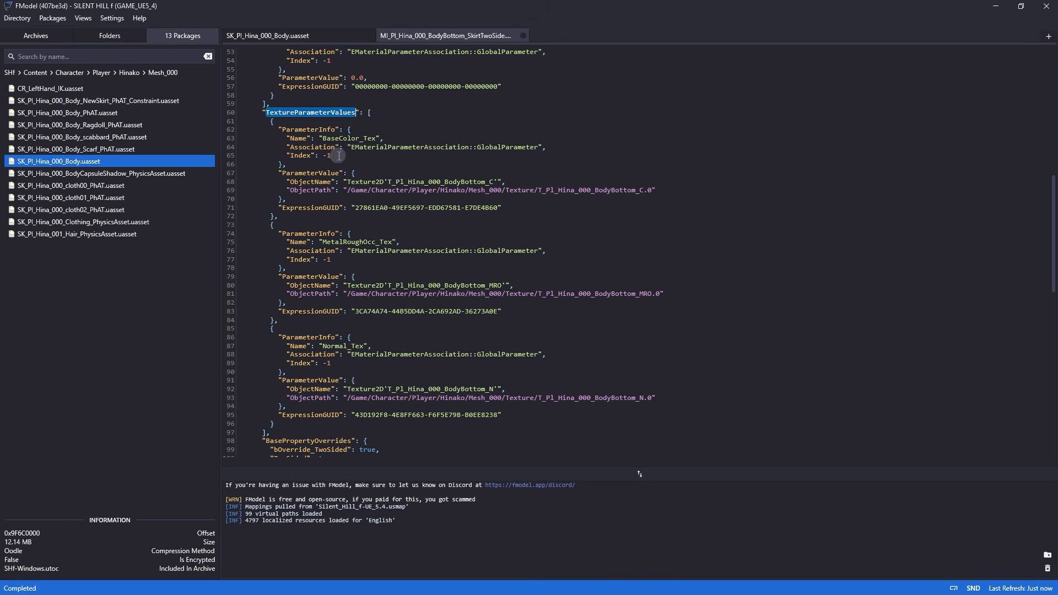
double_click(348, 139)
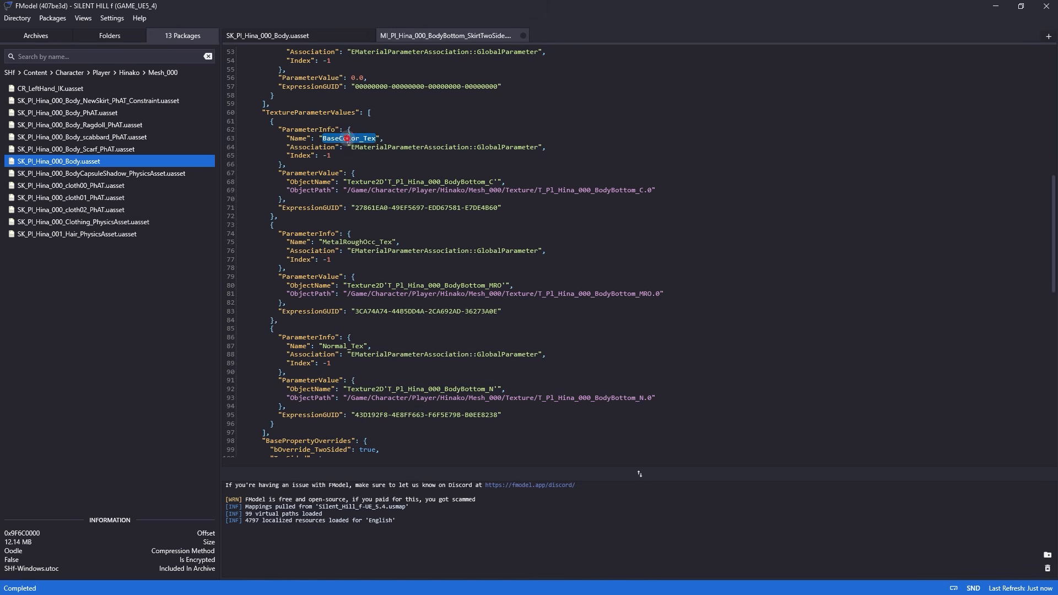
double_click(348, 242)
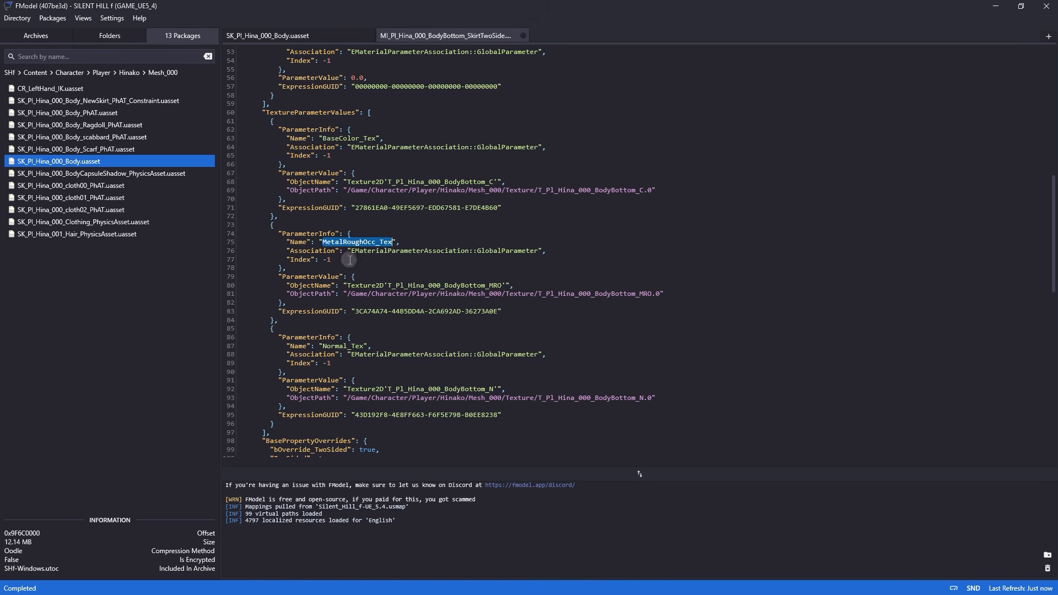
double_click(341, 346)
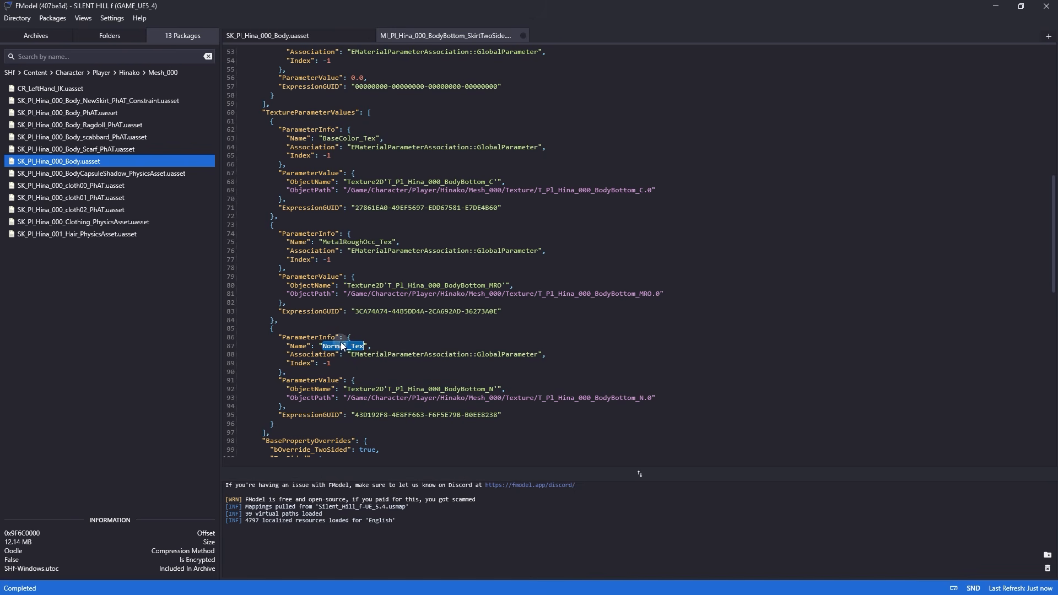
Preview the T_Pl_Hina_000_BodyBottom_C texture linked from the BaseColor_Tex parameter, closing it when done
double_click(348, 139)
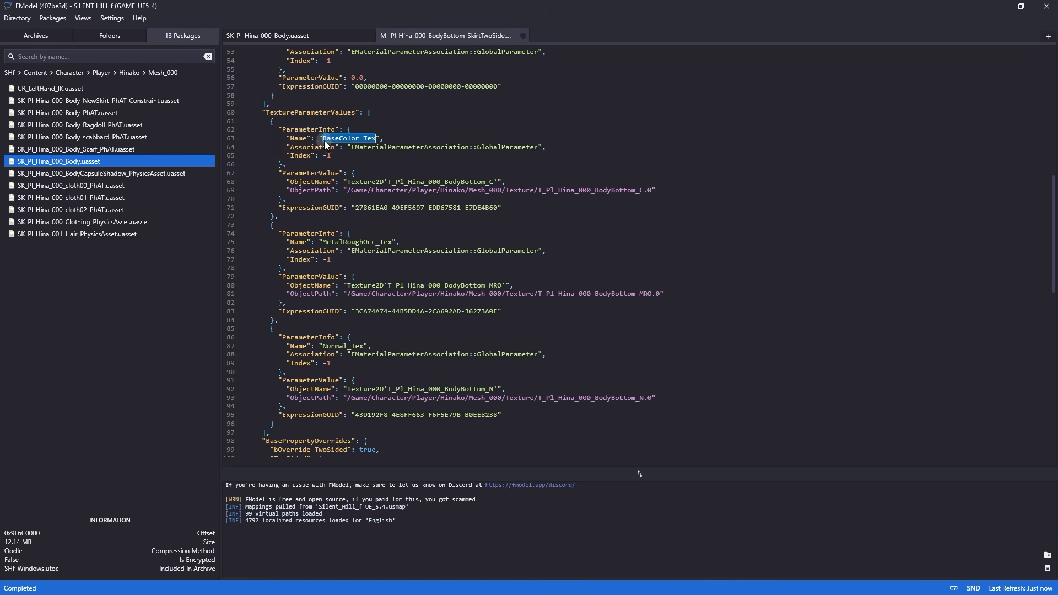
double_click(298, 139)
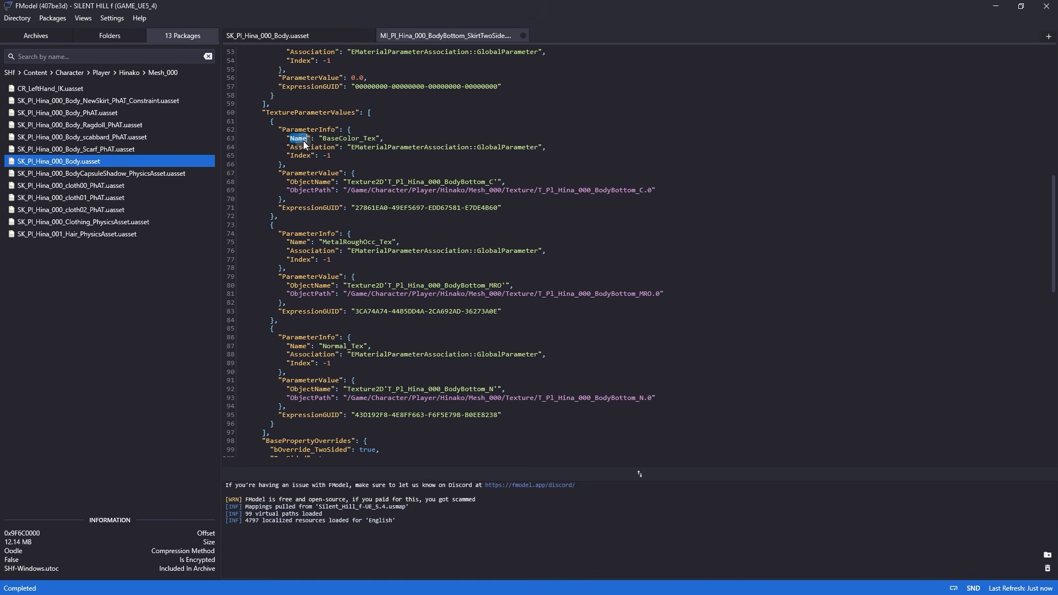
double_click(343, 140)
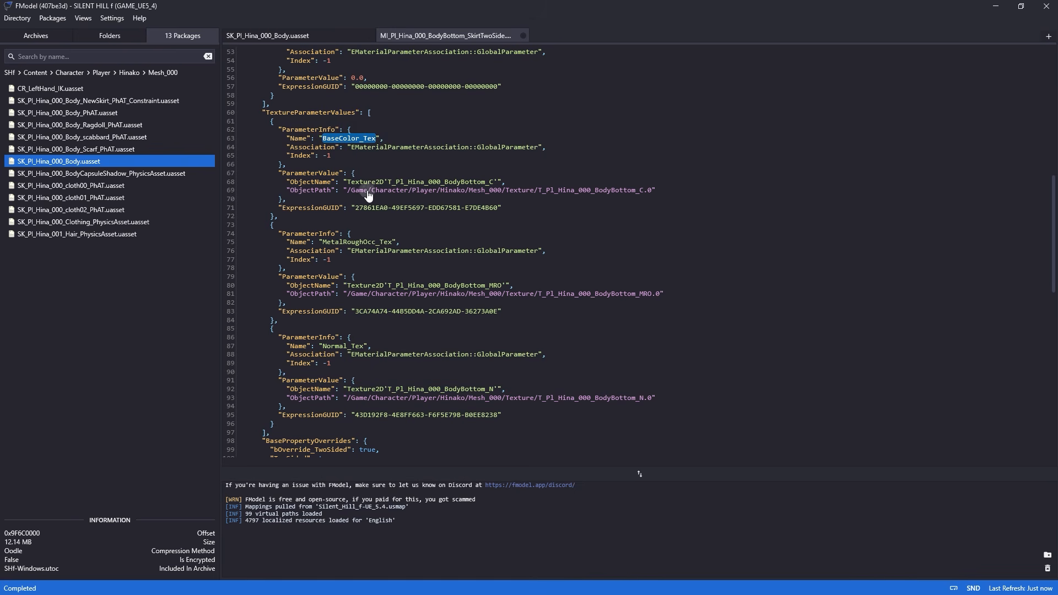
click(422, 192)
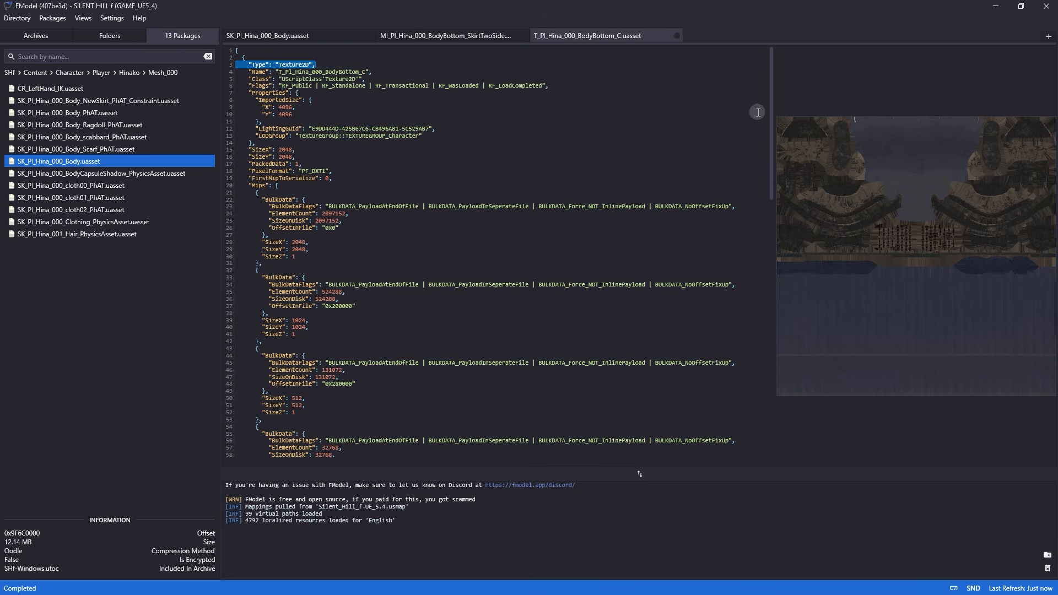
click(677, 35)
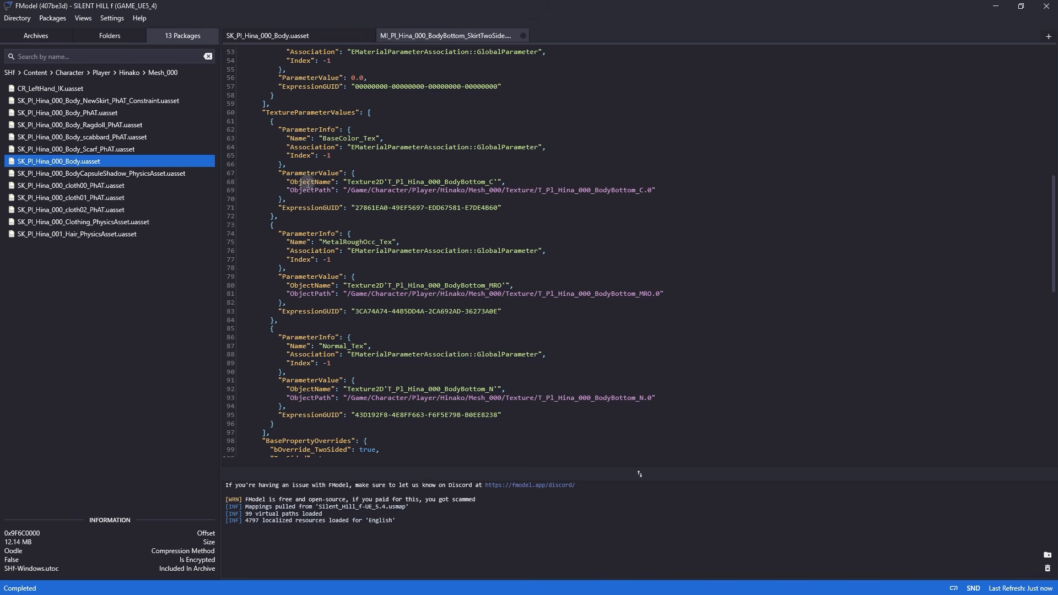
Copy the base color texture's object name and, in Unreal Editor, rename the Outfit__D__3 texture as T_Pl_Hina_000_BodyBottom_C
drag(286, 182, 336, 182)
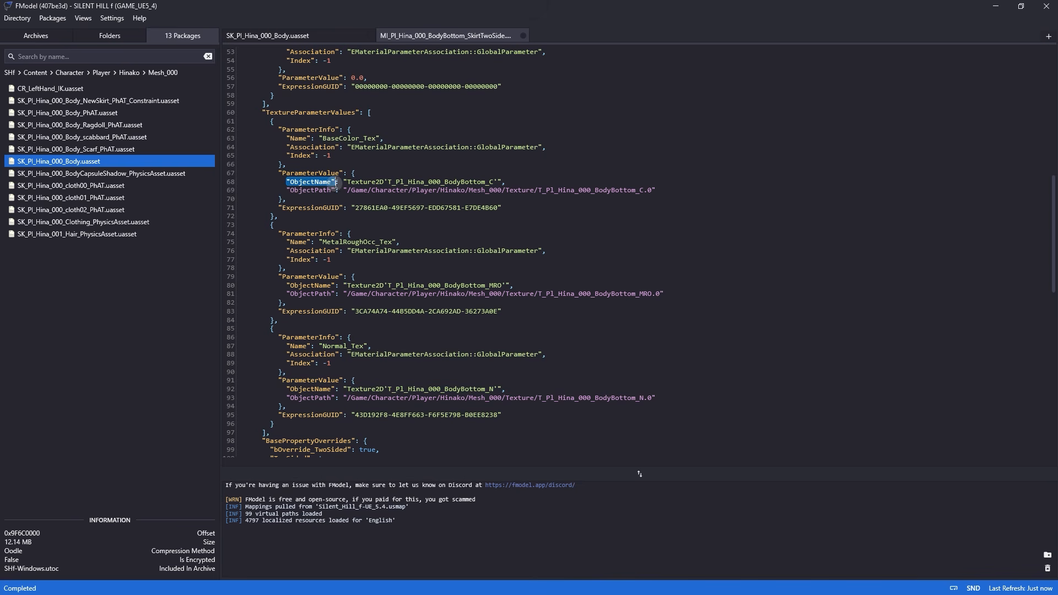
double_click(429, 182)
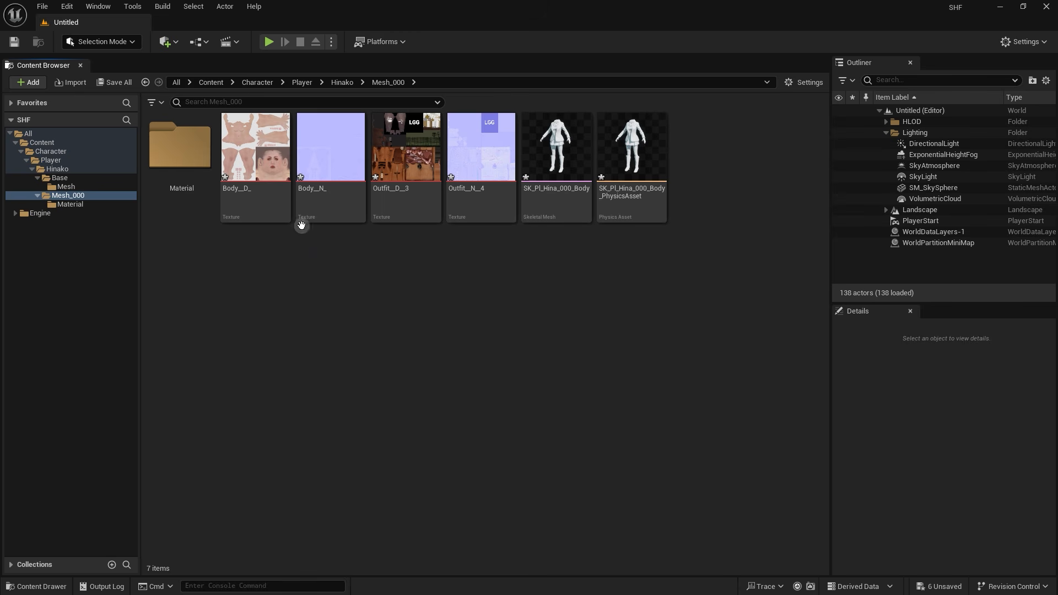
click(413, 167)
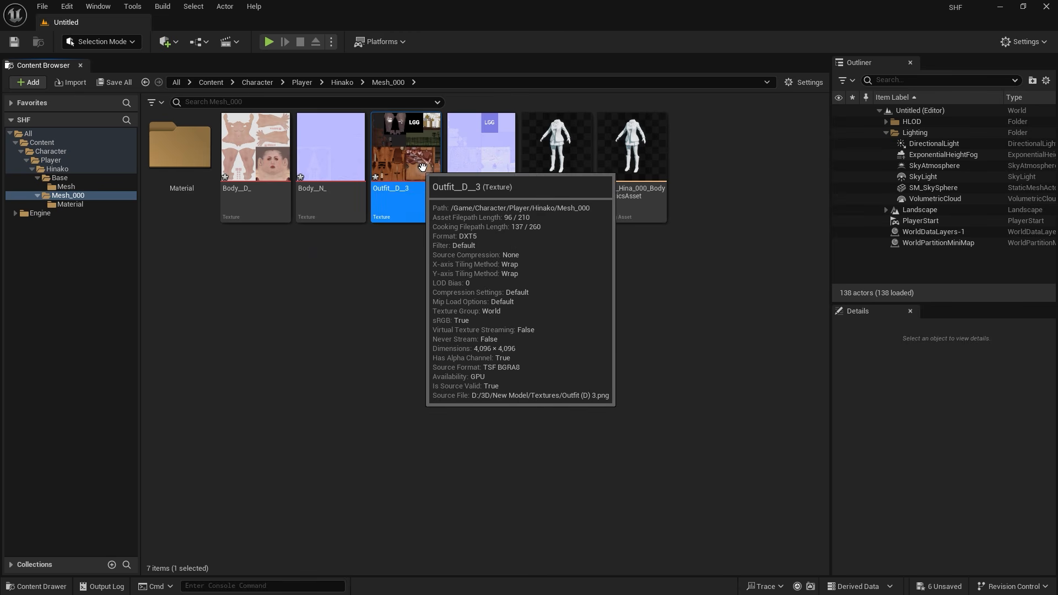
click(393, 188)
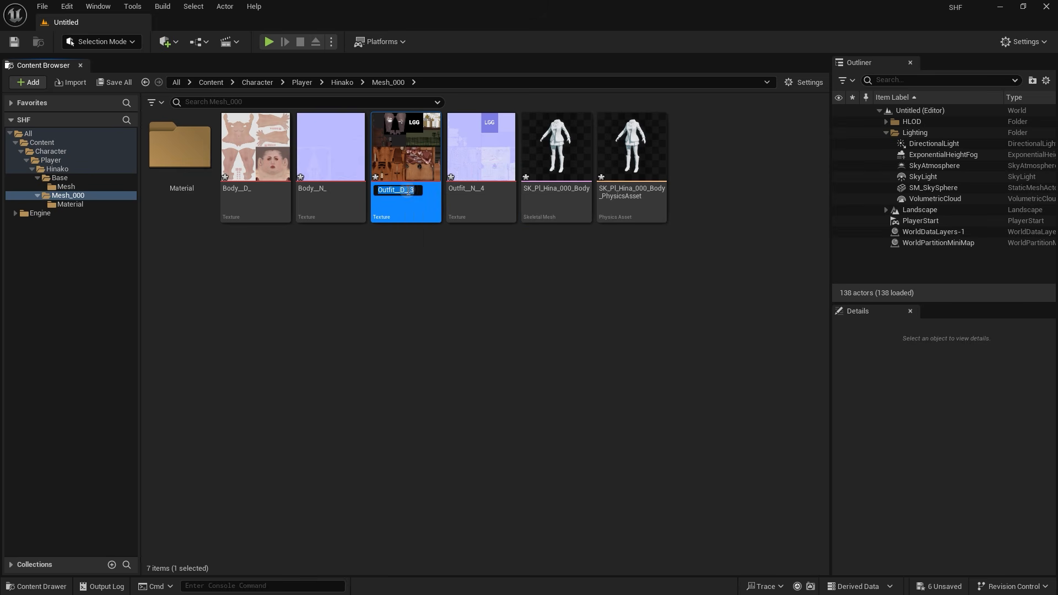
key(ctrl+v)
key(Return)
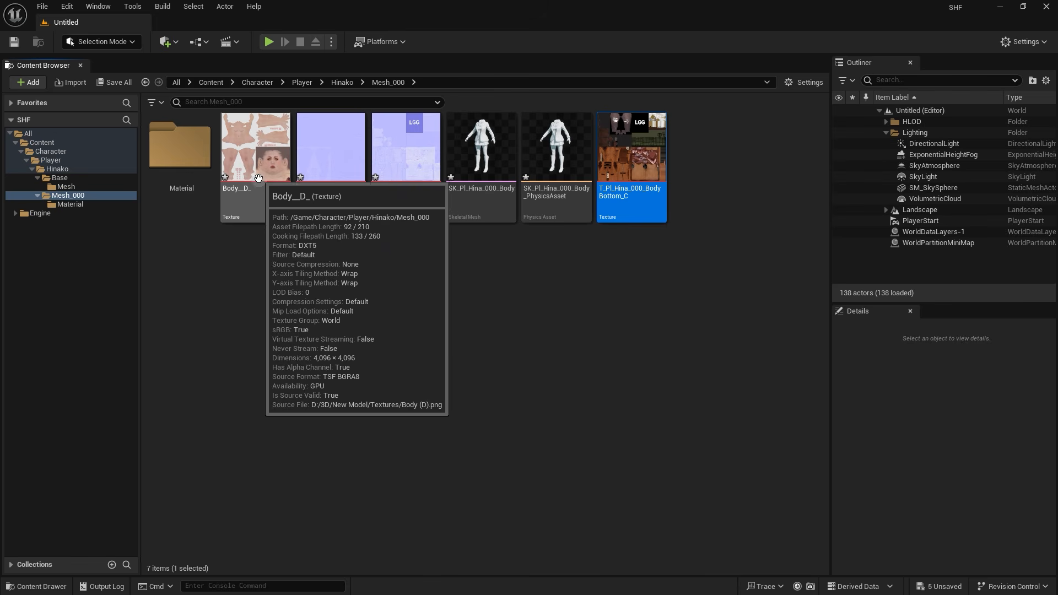
Switch to FModel and preview the T_Pl_Hina_000_BodyBottom_N texture linked from the Normal_Tex parameter, closing it when done
click(621, 246)
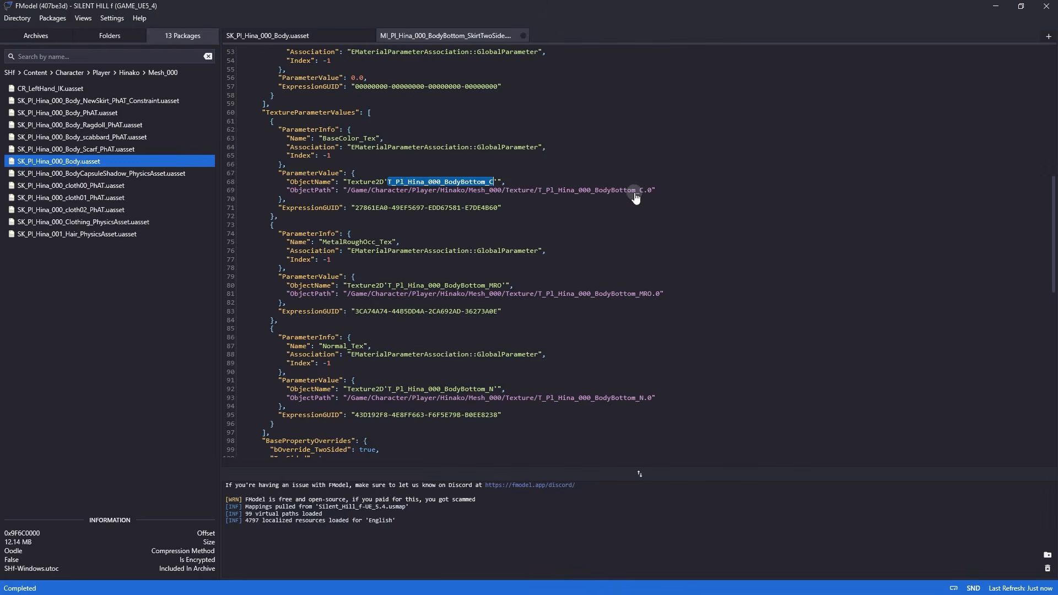
double_click(333, 347)
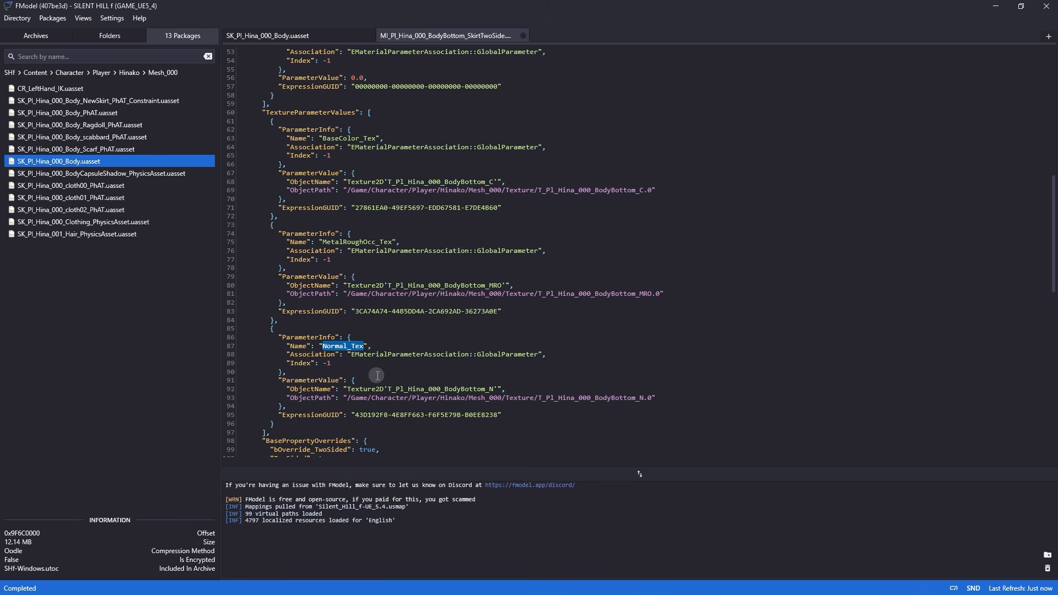
double_click(429, 389)
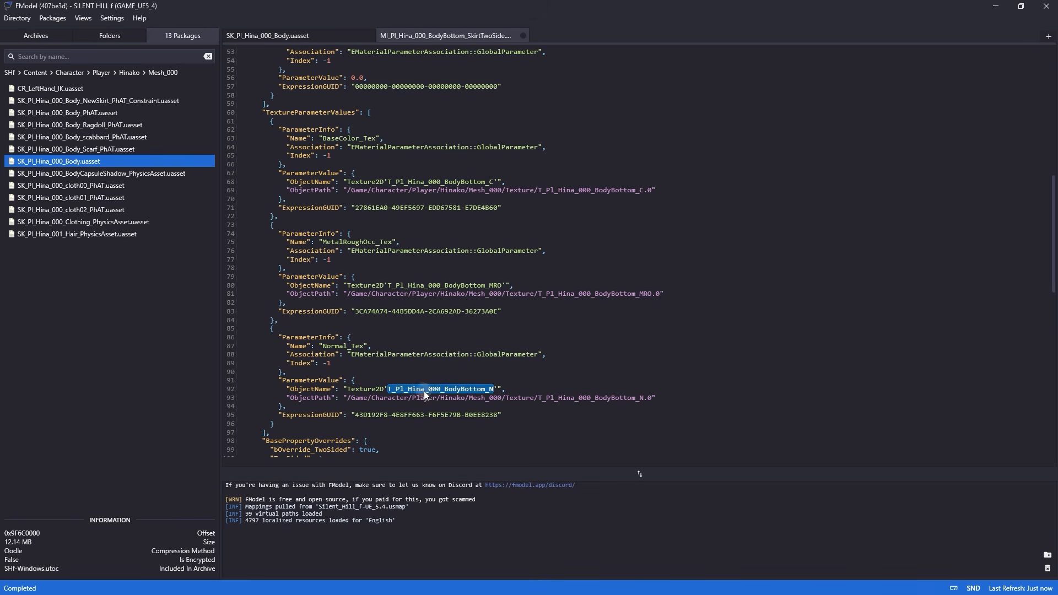
ctrl+click(559, 396)
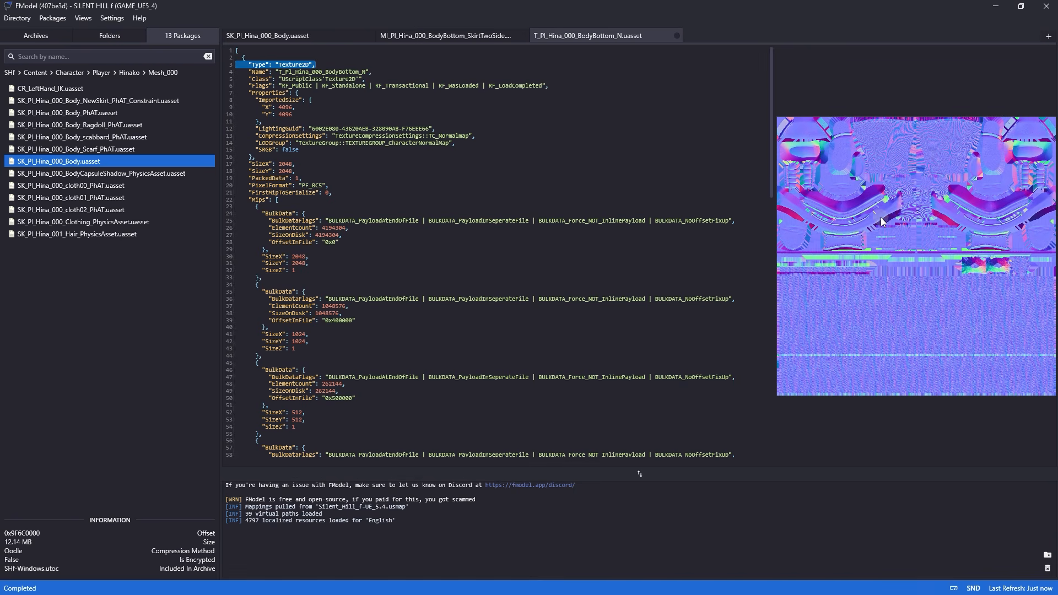
click(677, 35)
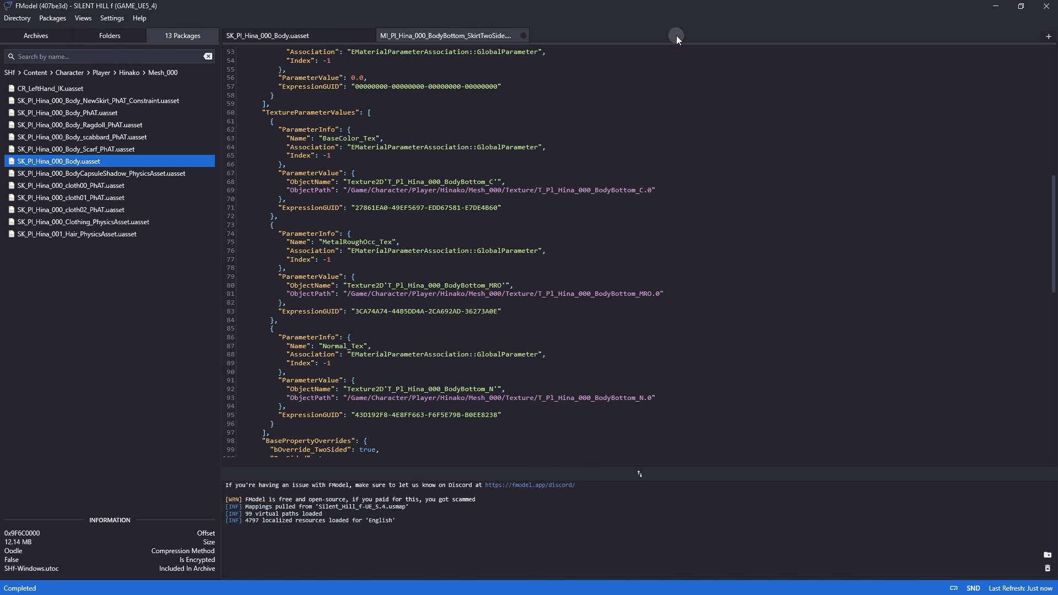
Copy the normal texture's object name and, in Unreal Editor, rename the Outfit__N__4 texture as T_Pl_Hina_000_BodyBottom_N
double_click(463, 389)
key(ctrl+c)
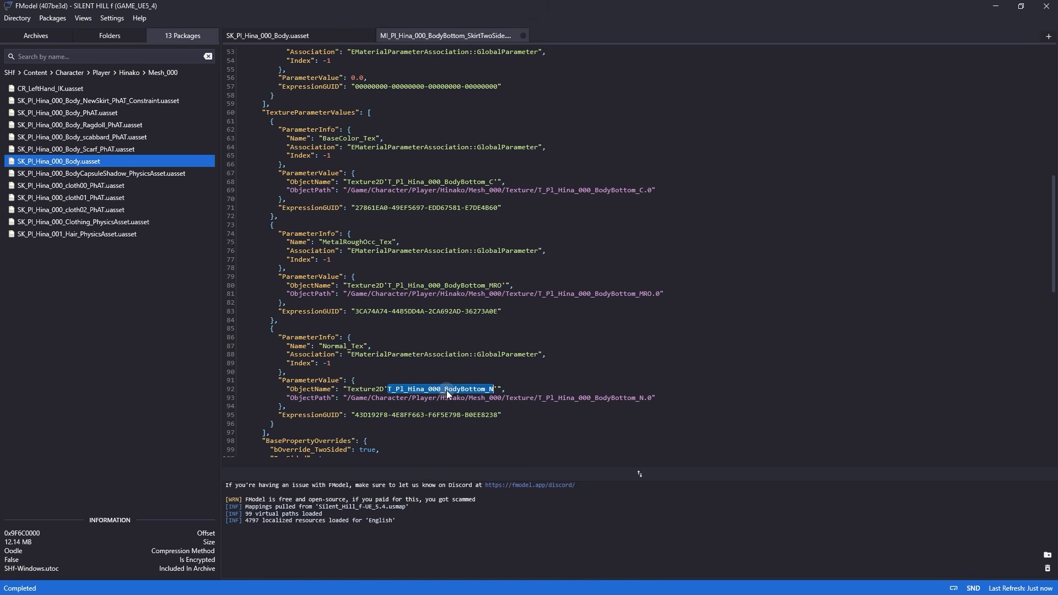
key(alt+Tab)
click(402, 181)
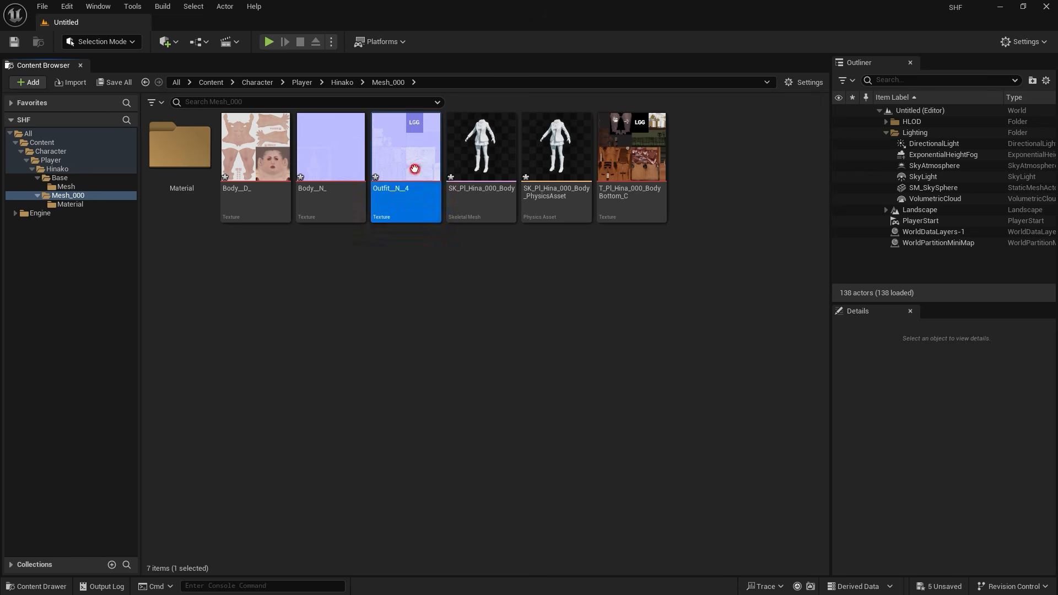
click(388, 189)
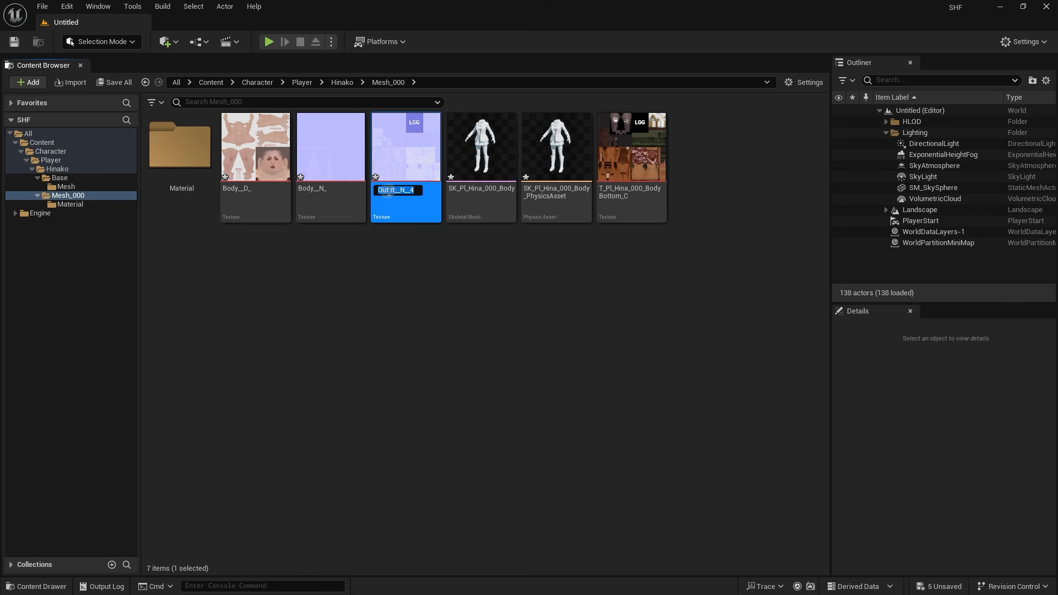
key(ctrl+v)
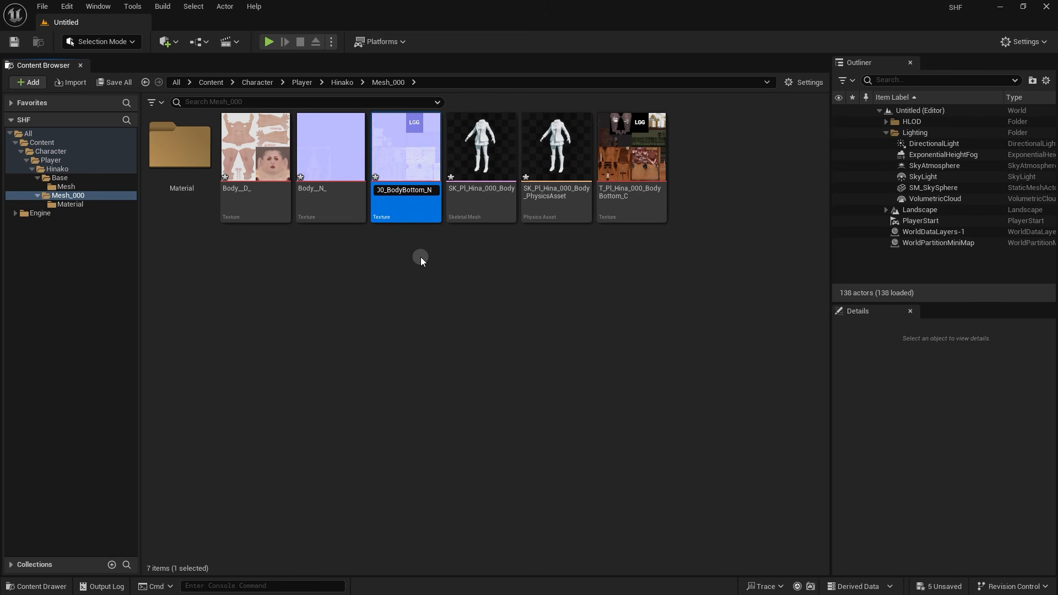
key(Return)
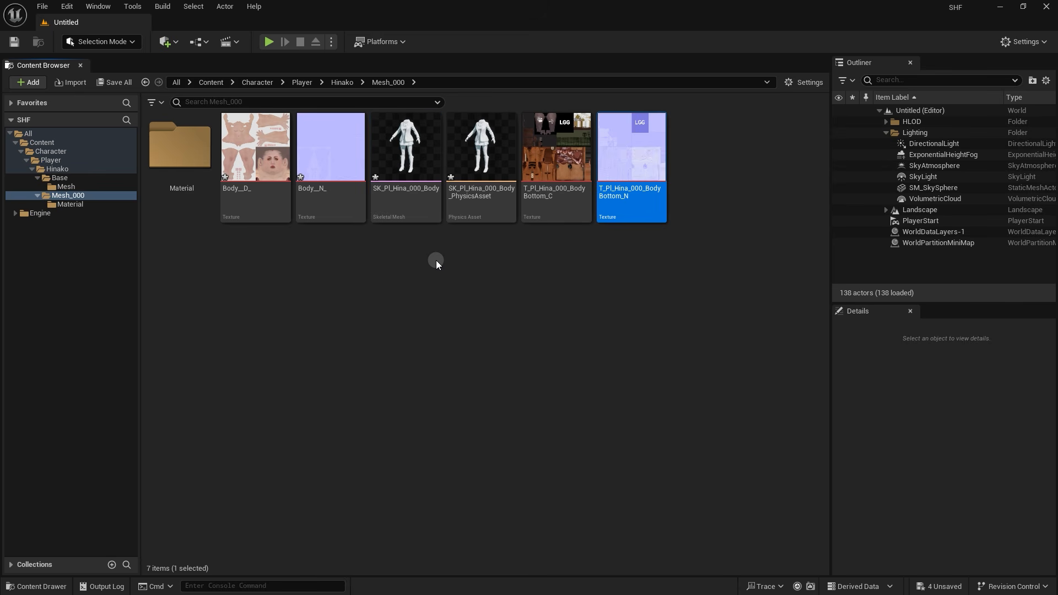
Review the two renamed BodyBottom textures, then check the original textures' folder path in FModel's material data
ctrl+click(560, 216)
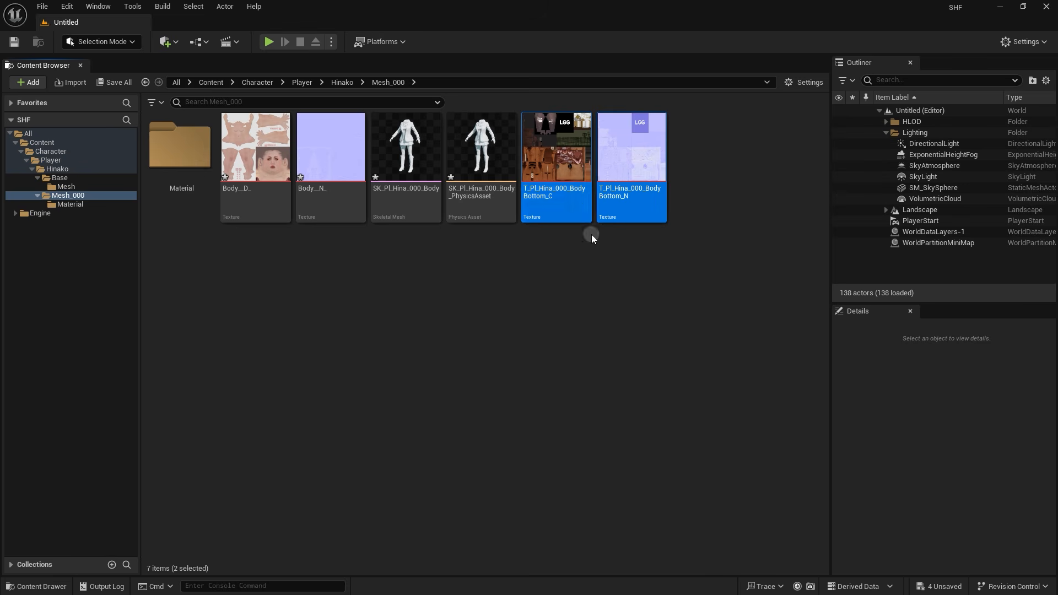
click(600, 244)
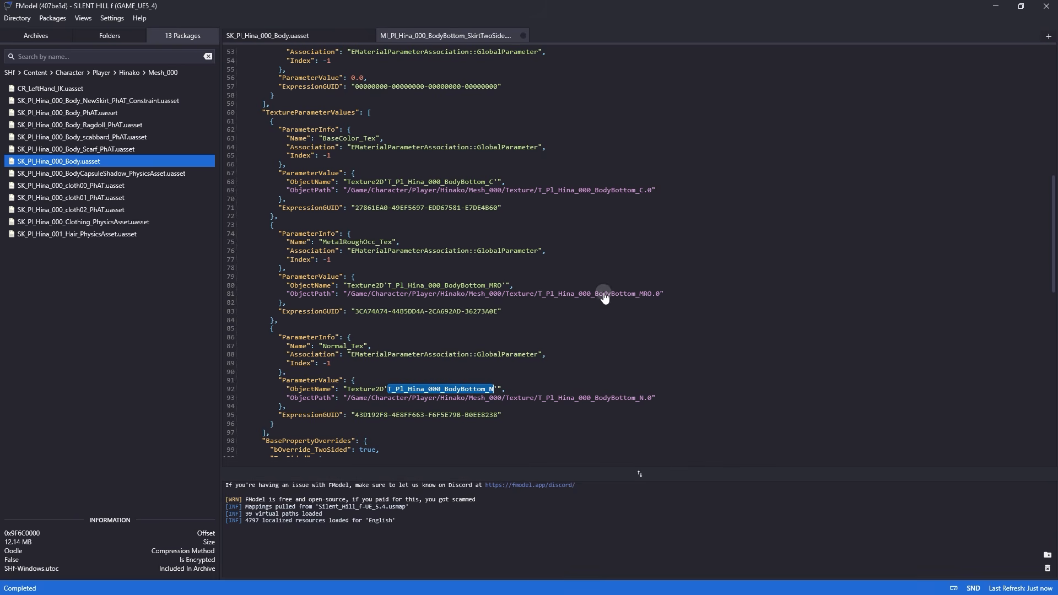
double_click(488, 398)
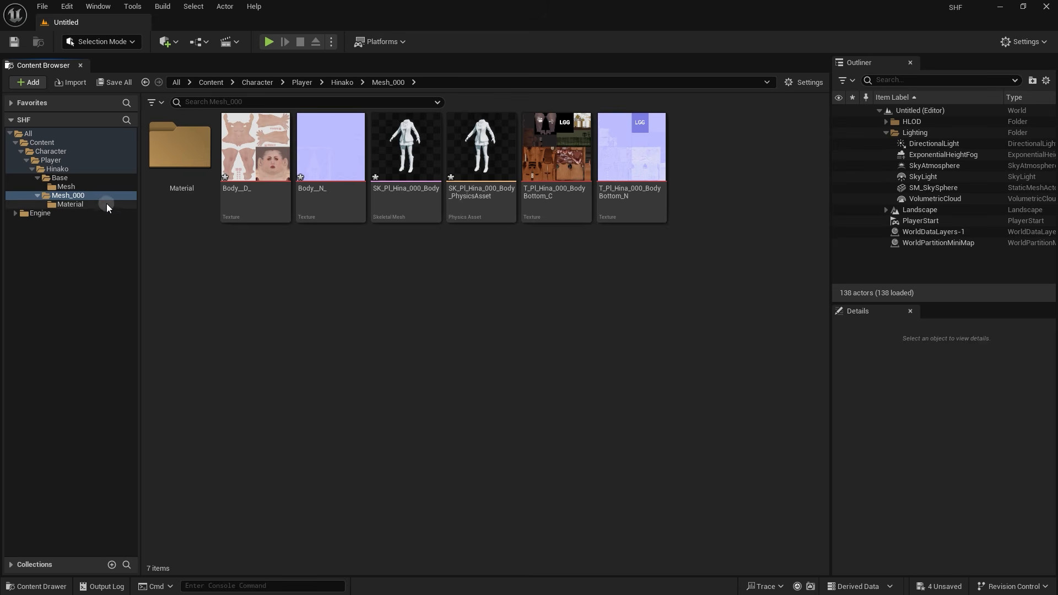
Back in Unreal Editor, create a new folder named Texture inside the Mesh_000 folder
click(83, 196)
right_click(241, 266)
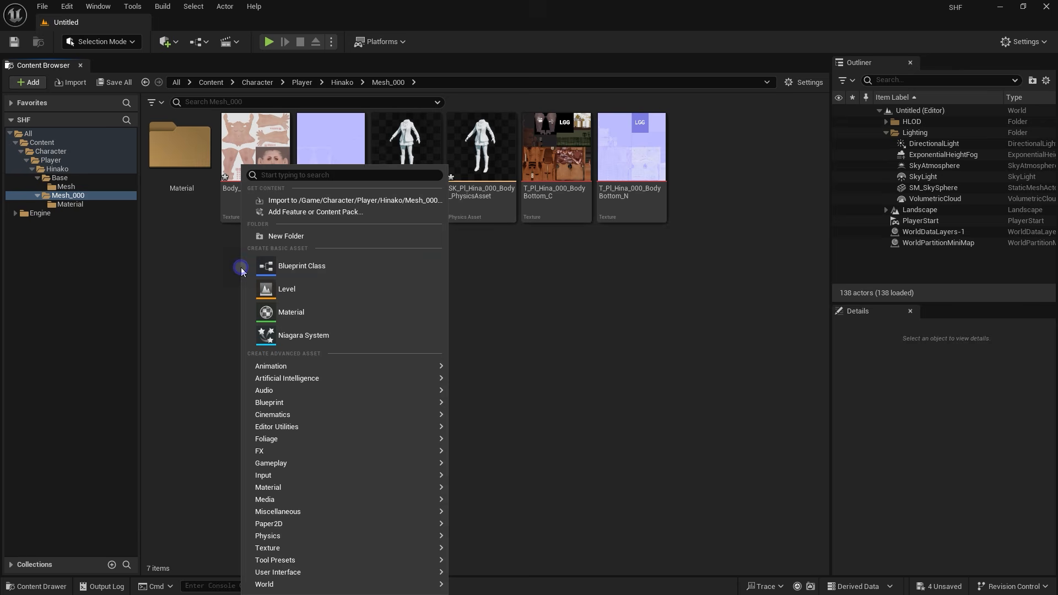
click(264, 237)
text(Texture)
key(Return)
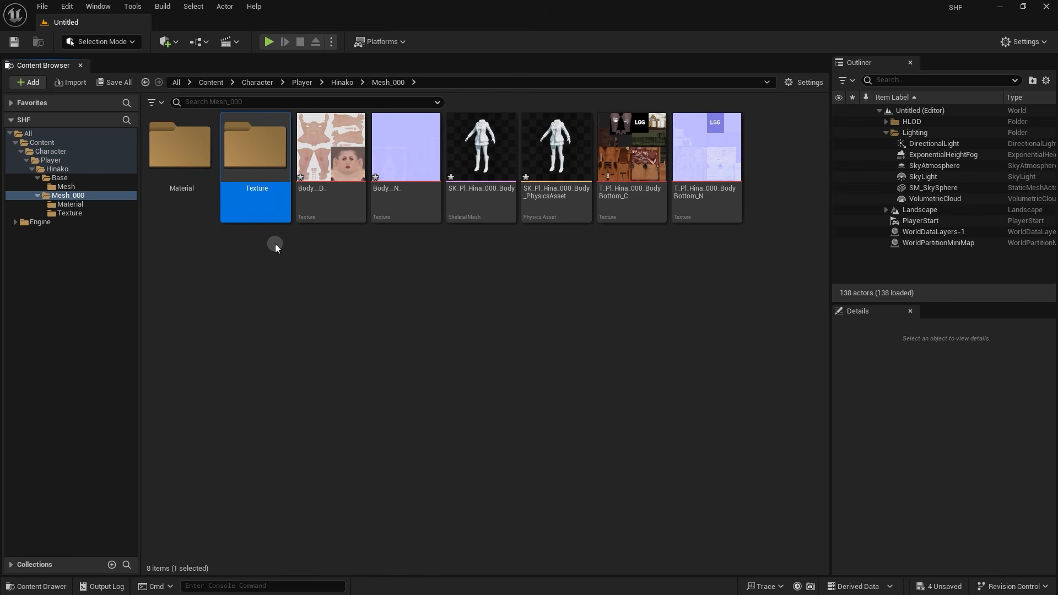
Move the T_Pl_Hina_000_BodyBottom_C and T_Pl_Hina_000_BodyBottom_N textures into the Texture folder
click(634, 160)
ctrl+click(707, 159)
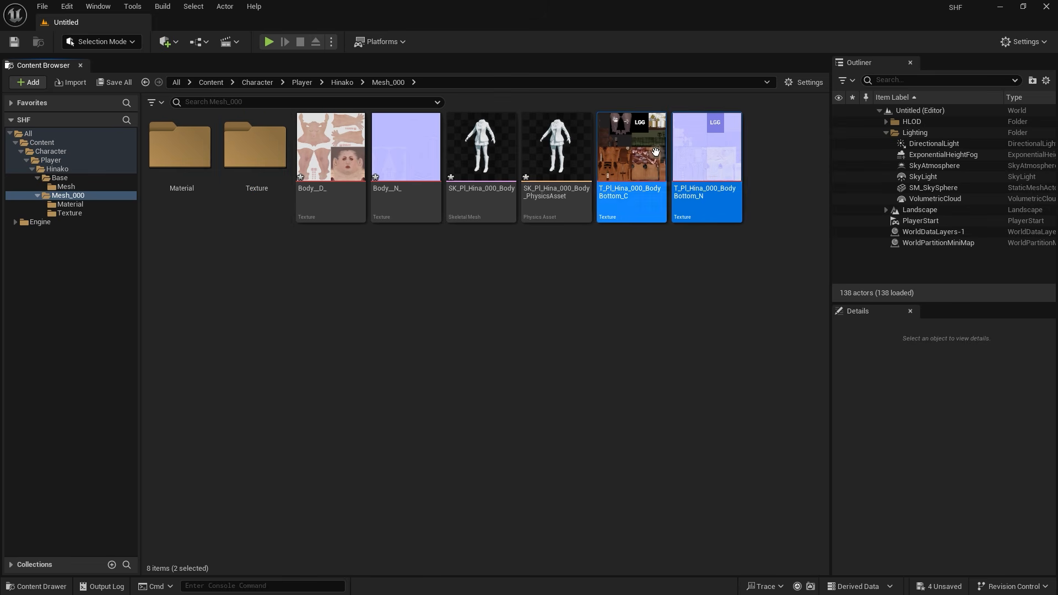
drag(644, 167, 262, 165)
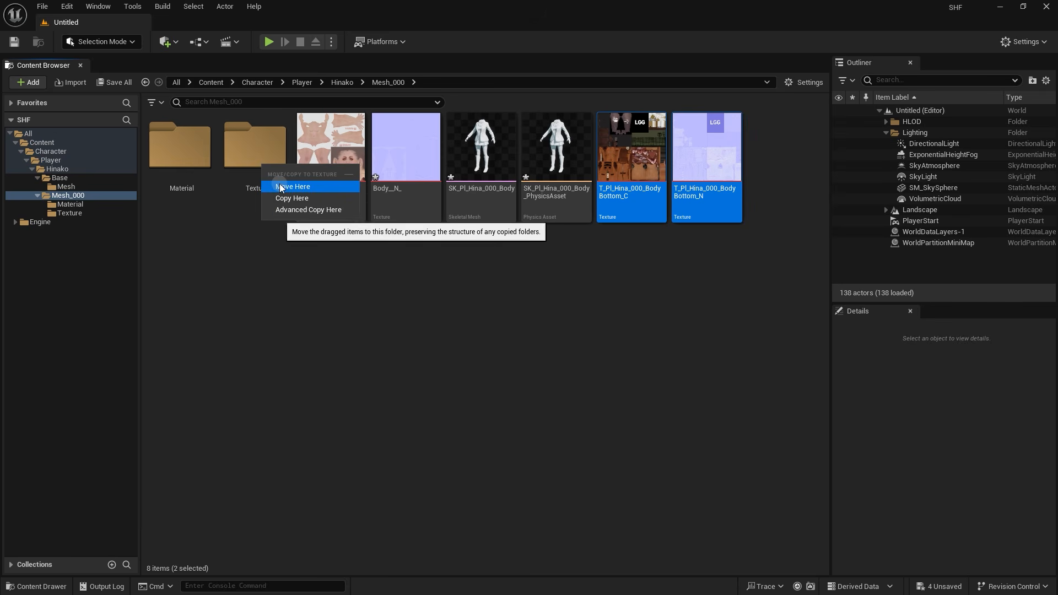
click(279, 184)
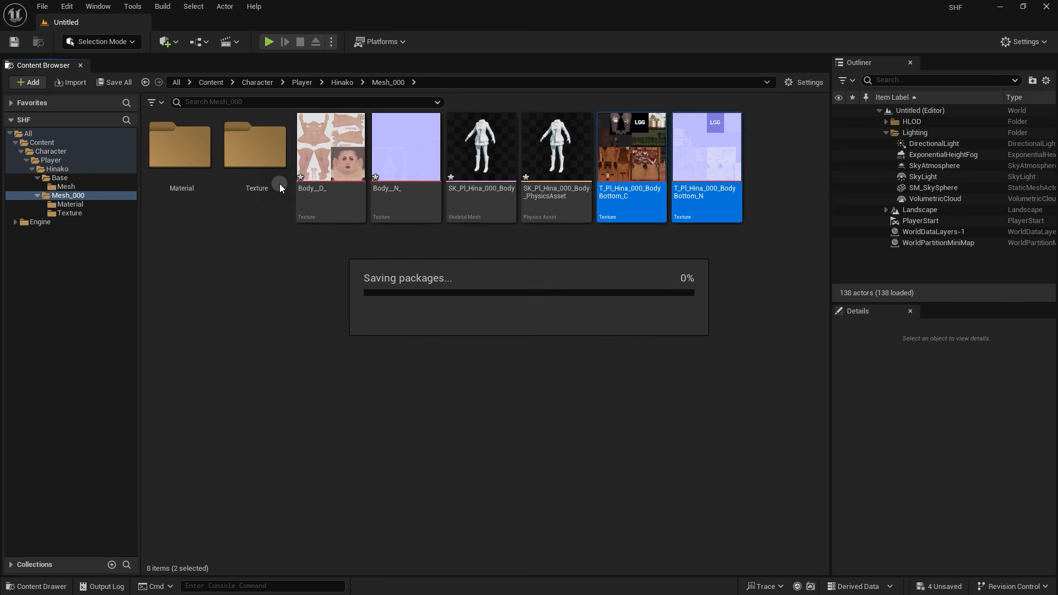
Check the contents of the Texture folder and the remaining Body__D_ and Body__N_ textures in Mesh_000
double_click(255, 164)
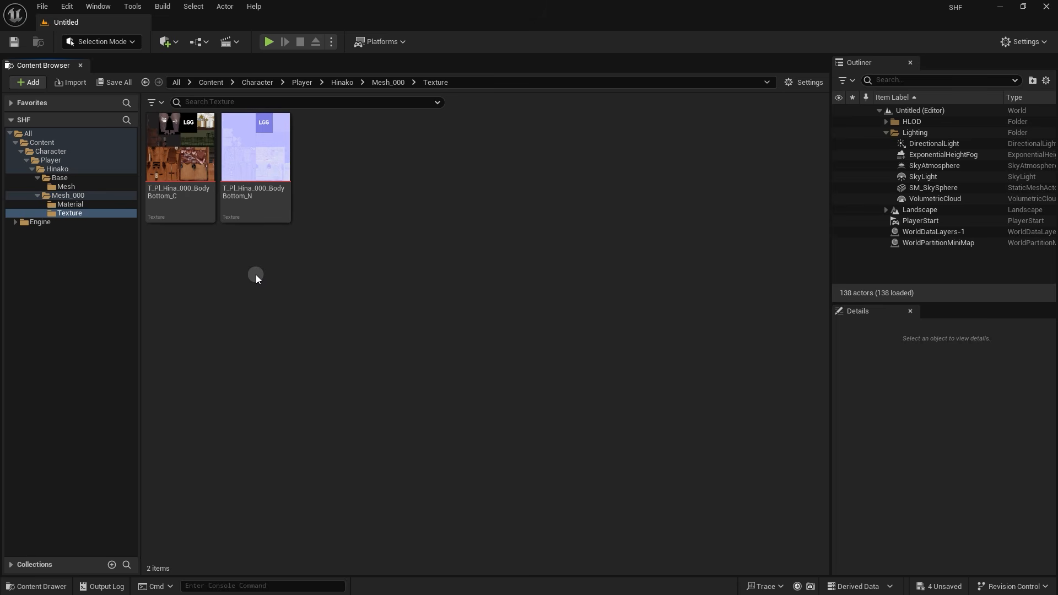
click(104, 197)
click(324, 167)
click(399, 151)
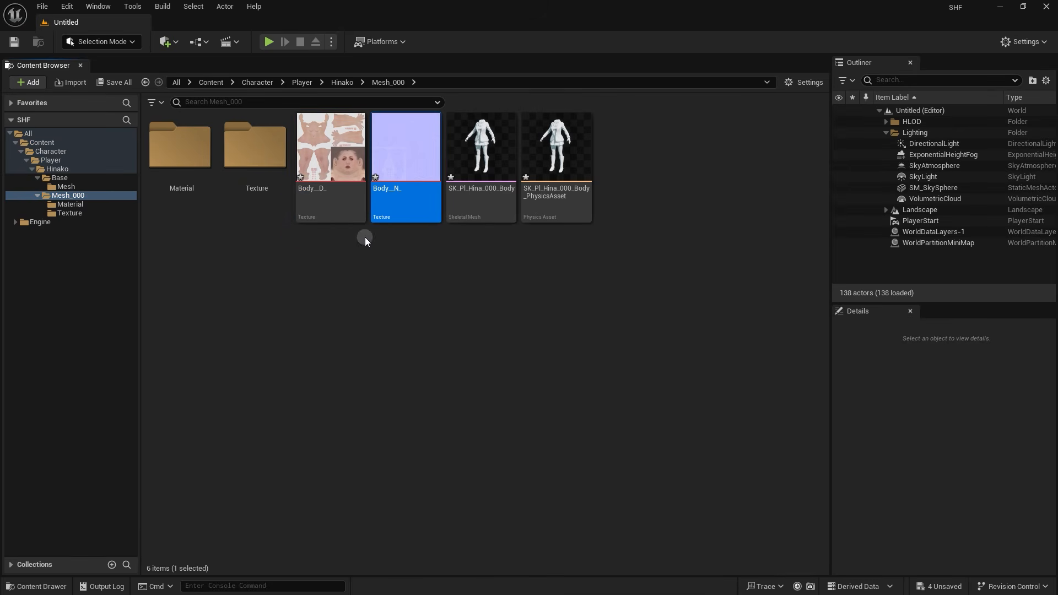
Take the MI_Pl_Hina_000_BodyTop material name from the Material folder and open that material's data in FModel
double_click(190, 165)
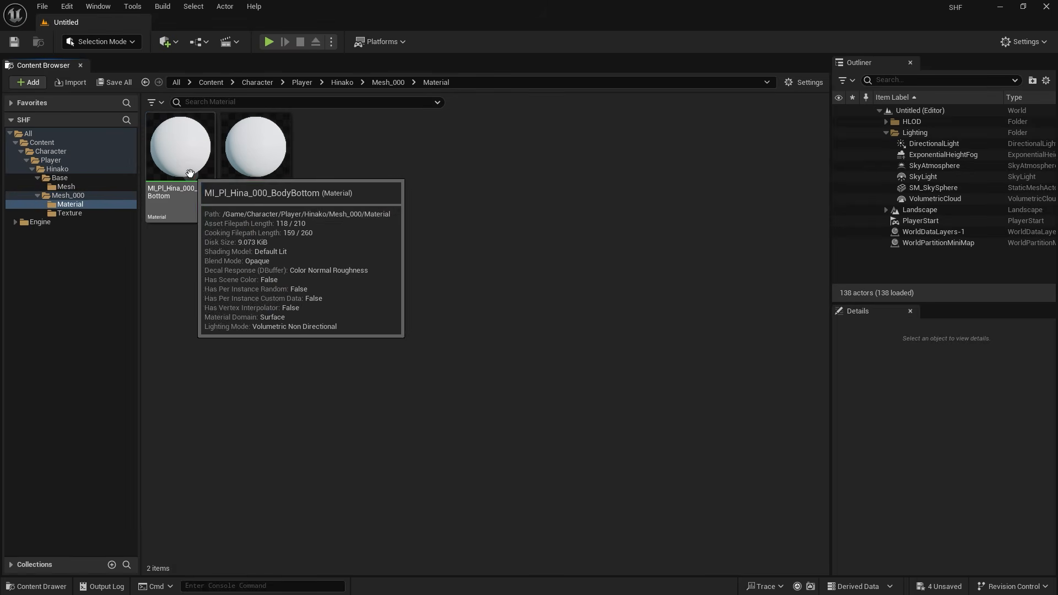
click(255, 161)
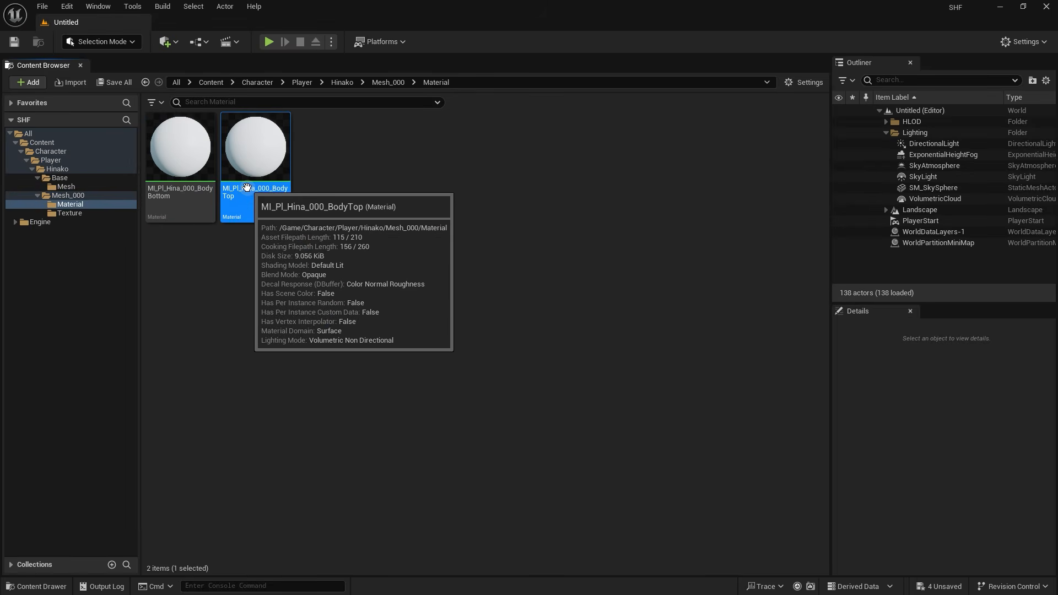
key(F2)
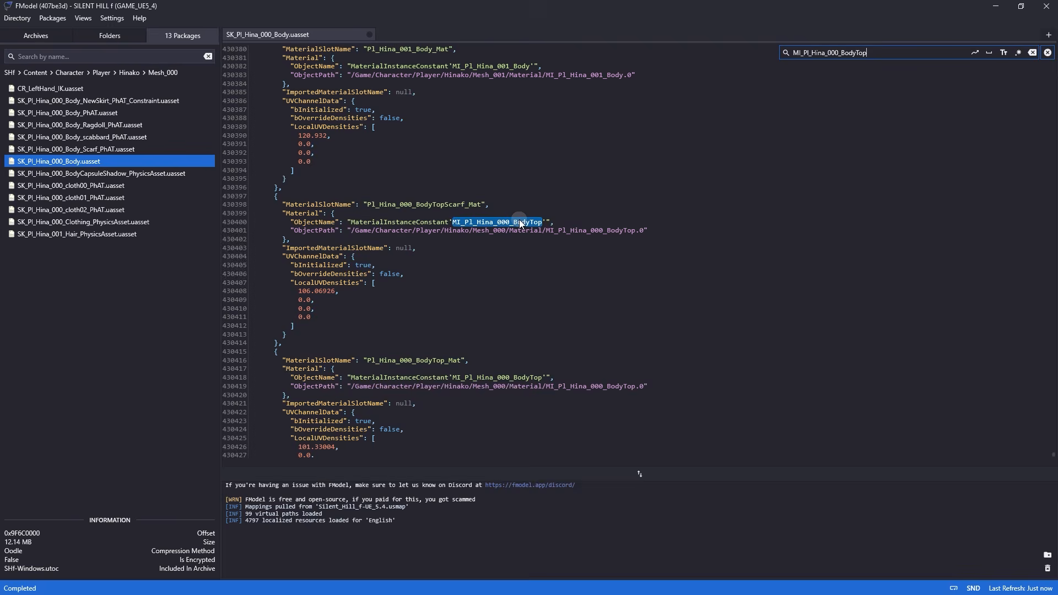
ctrl+click(581, 232)
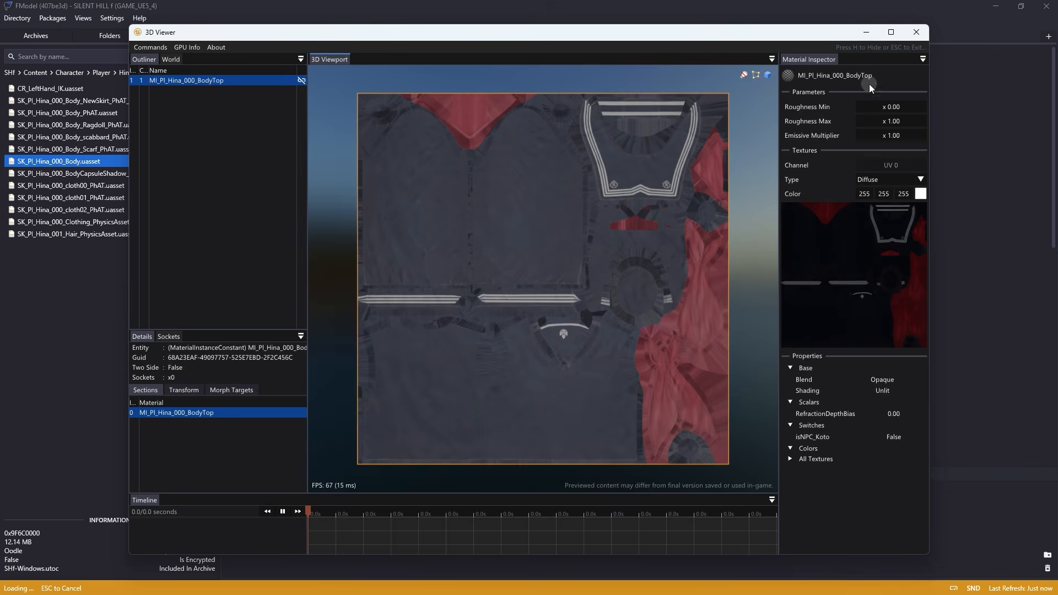
click(916, 32)
Copy the BaseColor_Tex texture's object name and, in Unreal Editor, rename the Body__D_ texture as T_Pl_Hina_000_BodyTop_C
drag(1052, 103, 1051, 150)
double_click(329, 131)
double_click(392, 165)
key(ctrl+c)
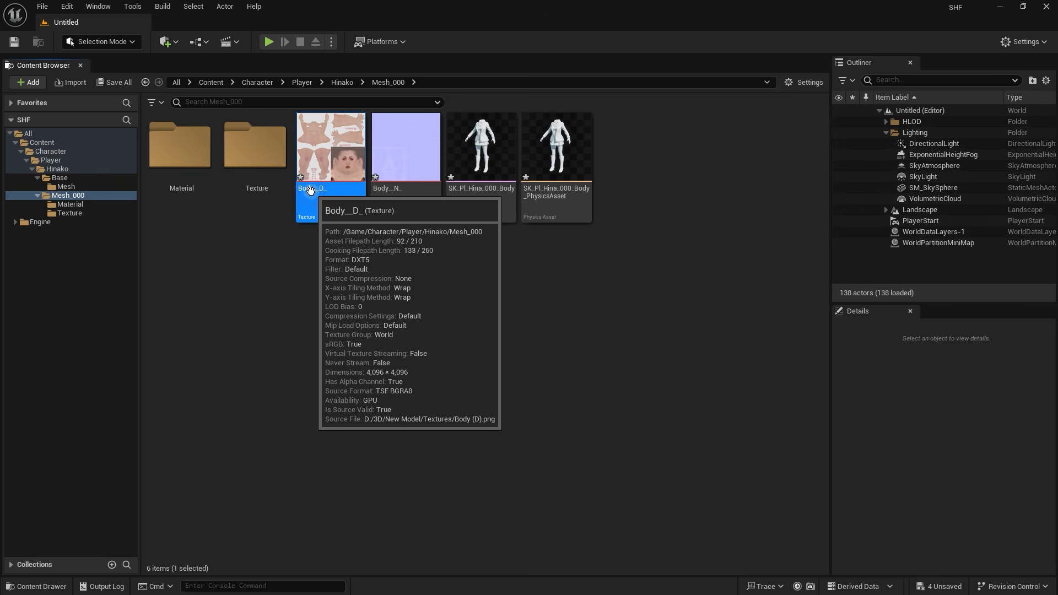
key(F2)
key(ctrl+v)
key(Return)
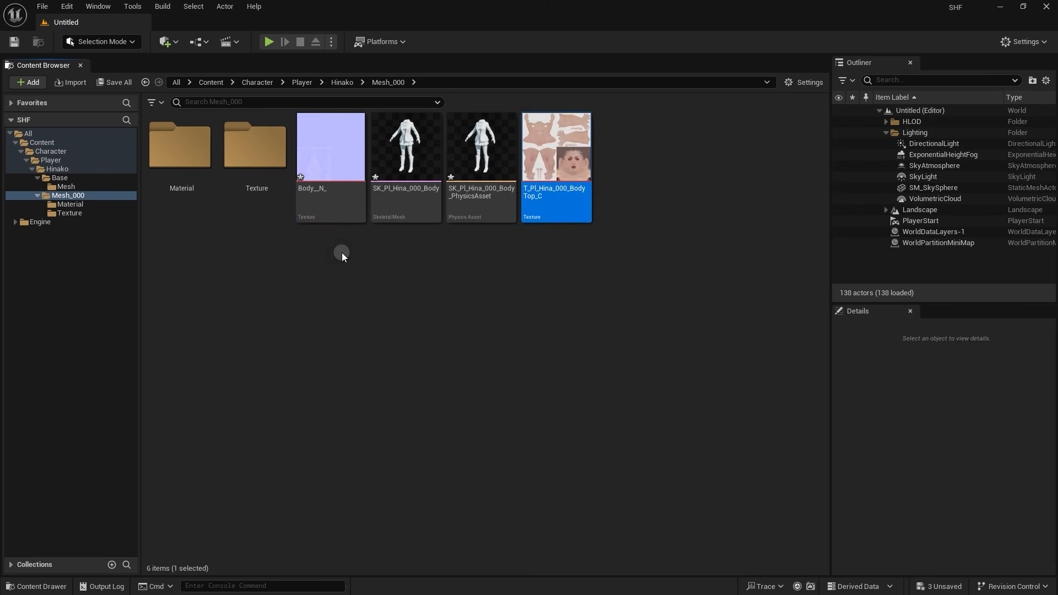
Copy the Normal_Tex texture's object name from FModel and, in Unreal Editor, rename the Body__N_ texture as T_Pl_Hina_000_BodyTop_N
key(alt+Tab)
double_click(414, 336)
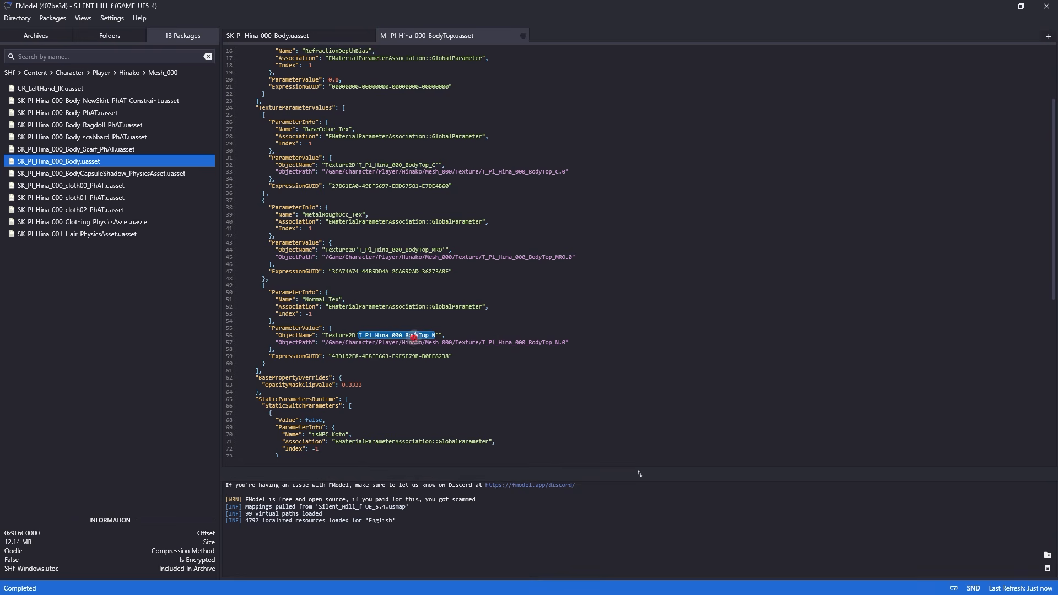
key(ctrl+c)
key(alt+Tab)
key(F2)
key(ctrl+v)
key(Return)
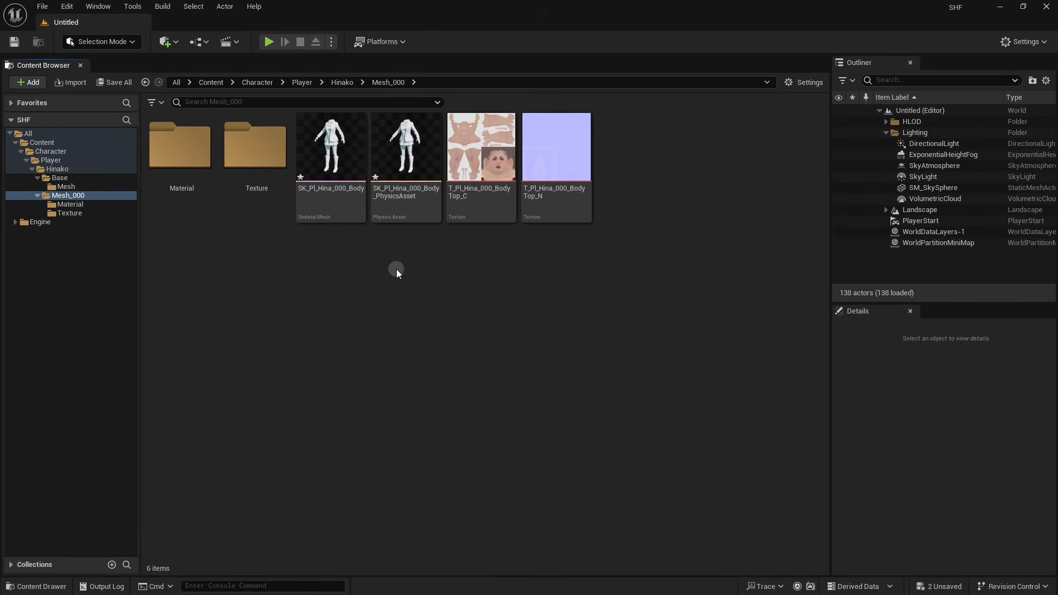
Check the original texture path in FModel, then move both BodyTop textures into Unreal Editor's Mesh_000 Texture folder and review its contents
key(alt+Tab)
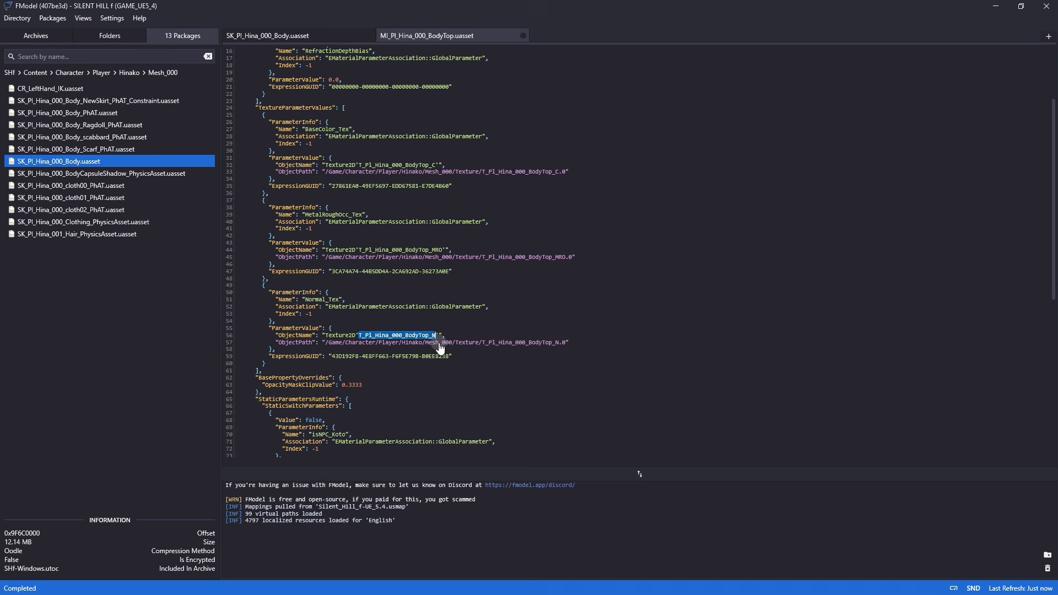
double_click(469, 342)
key(alt+Tab)
drag(557, 149, 271, 166)
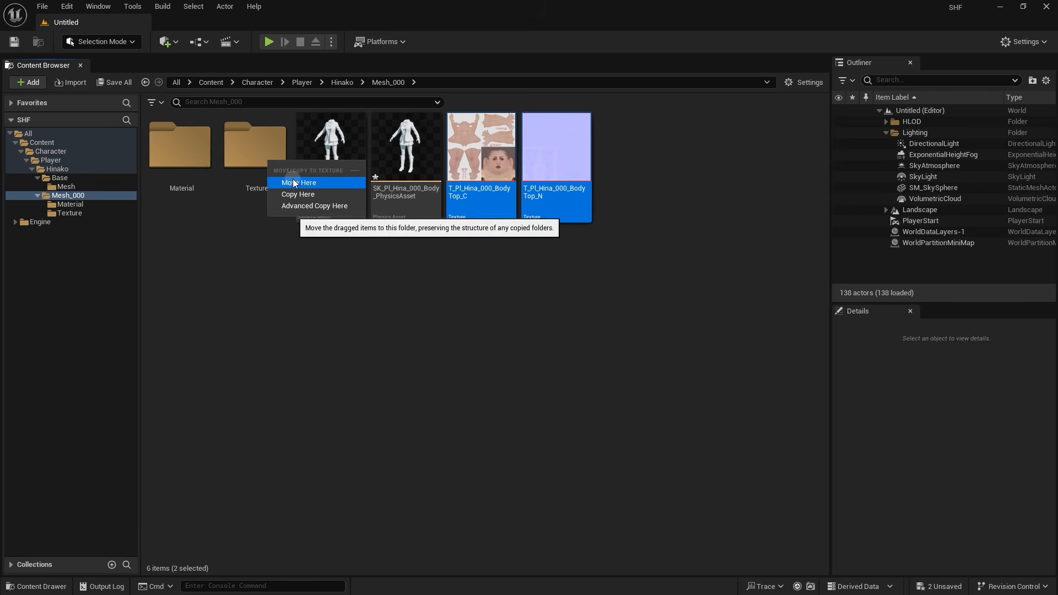
click(292, 179)
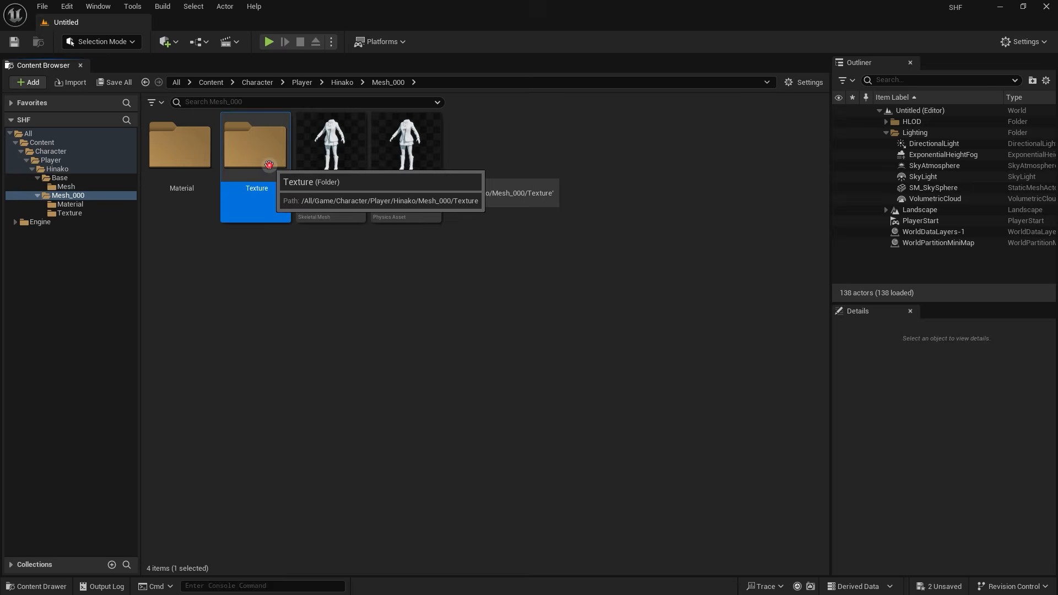
double_click(274, 166)
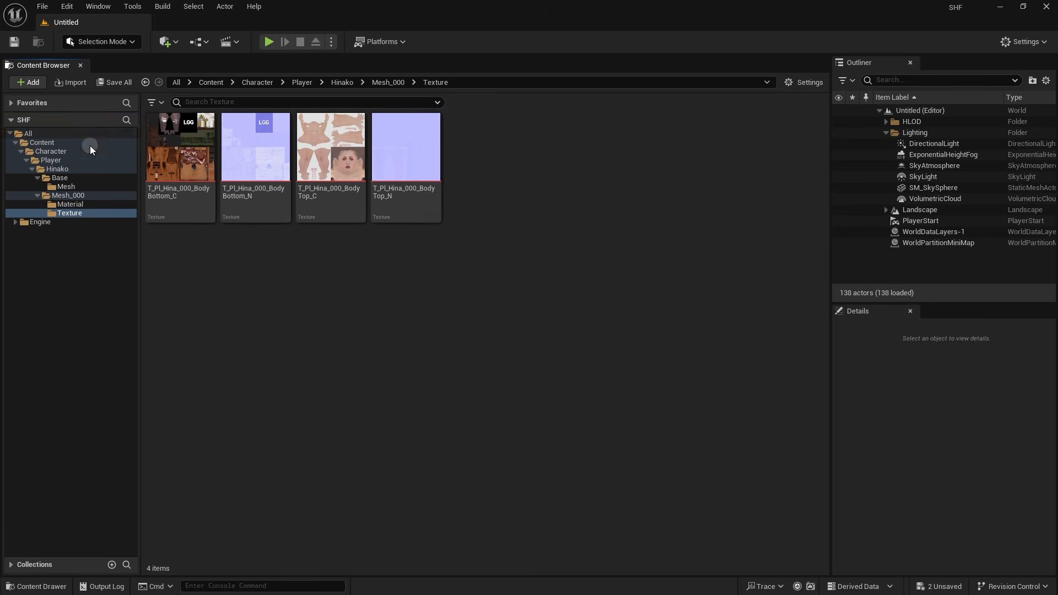
click(105, 195)
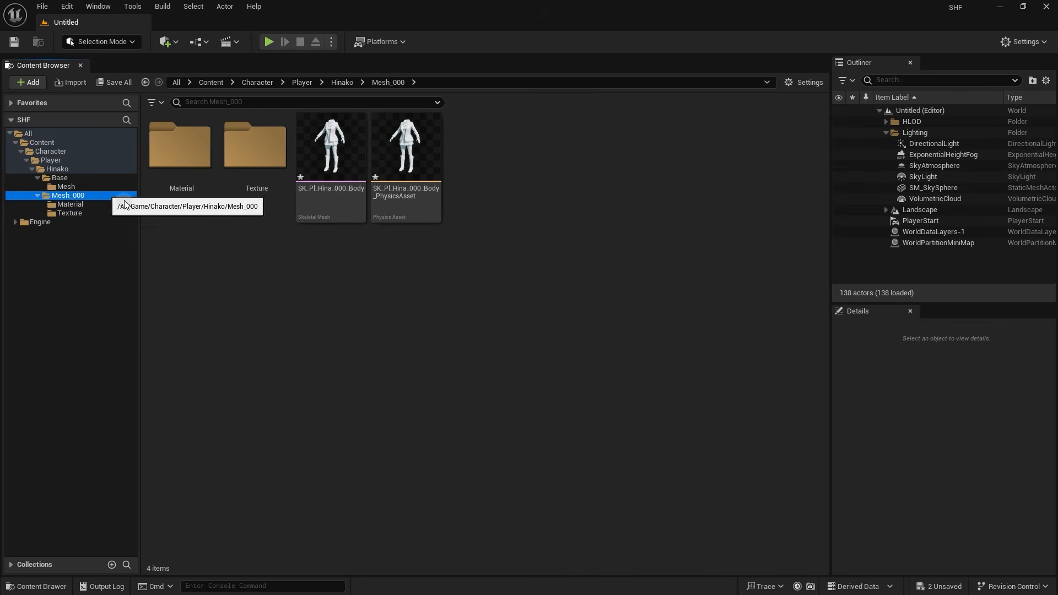
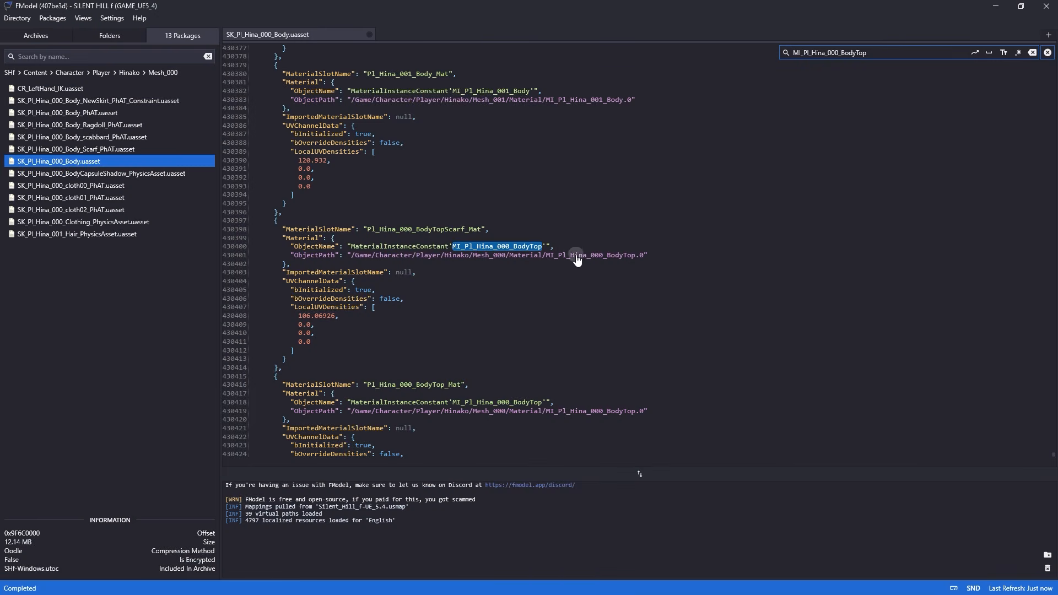
Open the MI_Pl_Hina_000_BodyTop material in FModel and examine its BaseColor_Tex, Normal_Tex and MetalRoughOcc_Tex parameters, including the MRO texture name
click(528, 257)
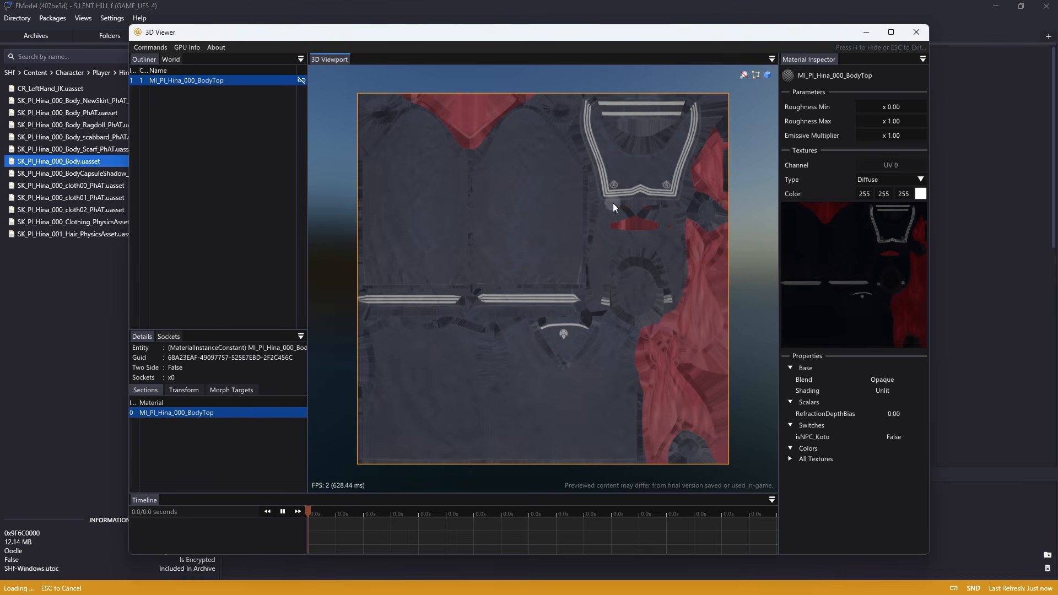
click(916, 32)
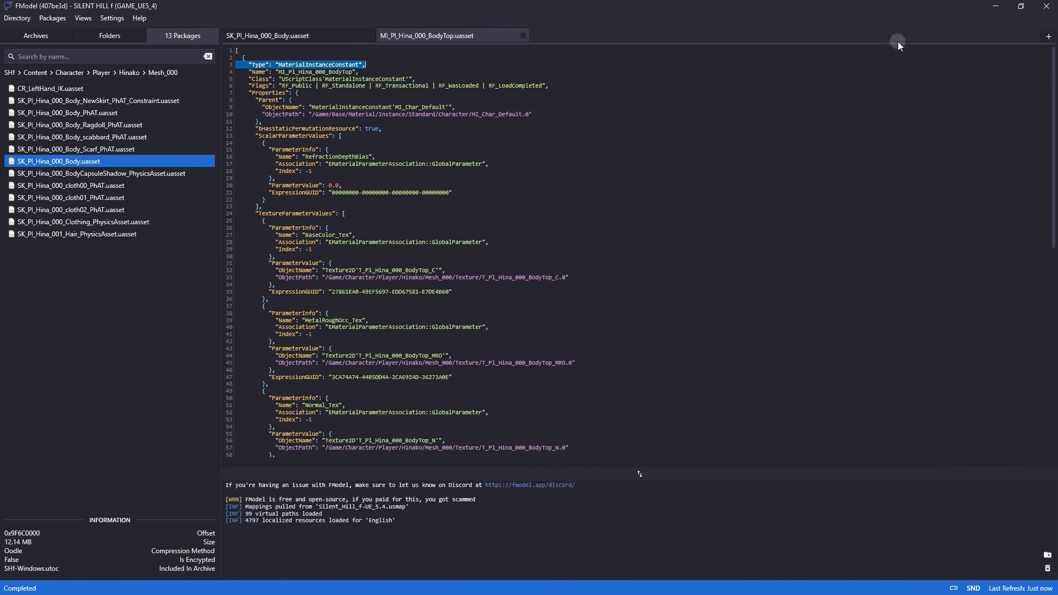
scroll(445, 257, down, 4)
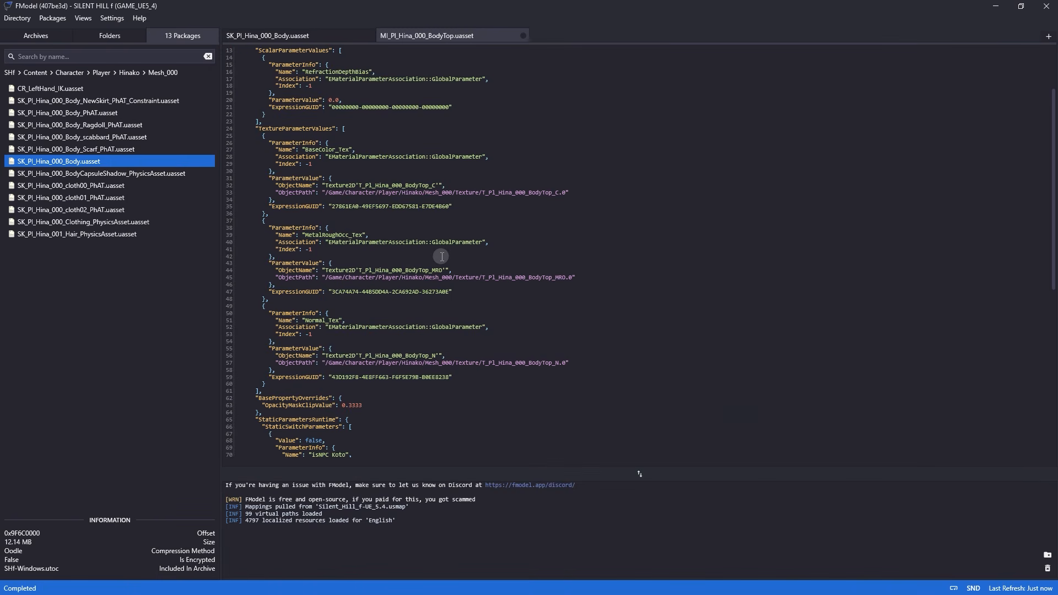
double_click(329, 150)
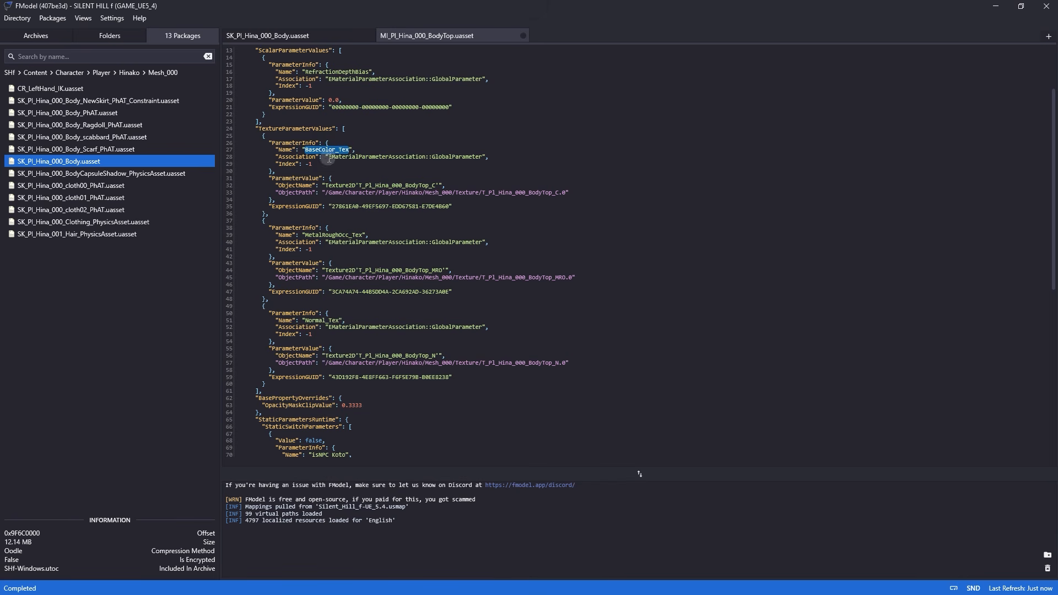
double_click(329, 321)
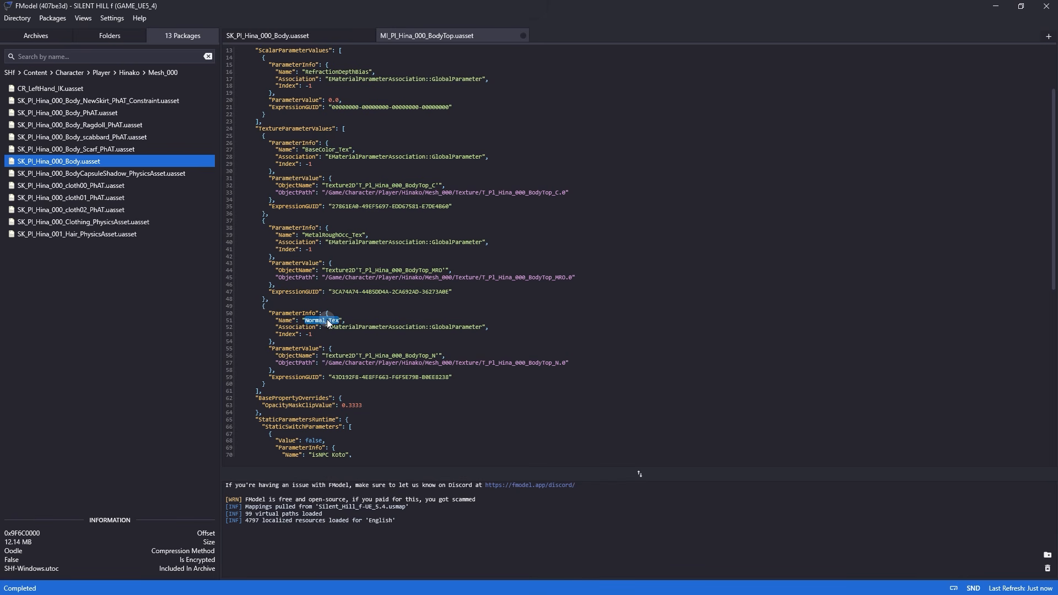
double_click(333, 236)
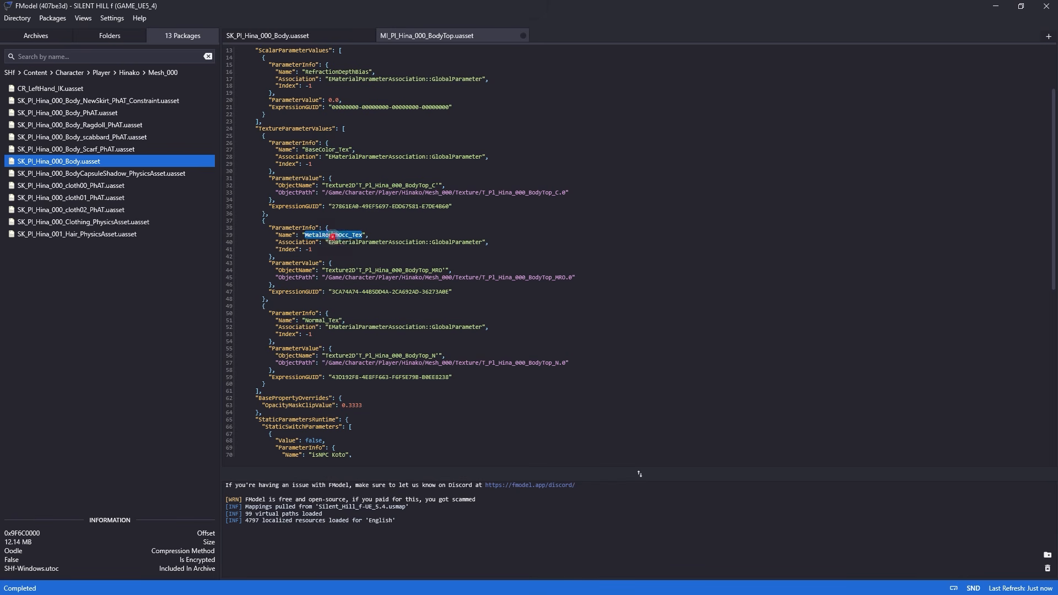
ctrl+scroll(338, 262, up, 4)
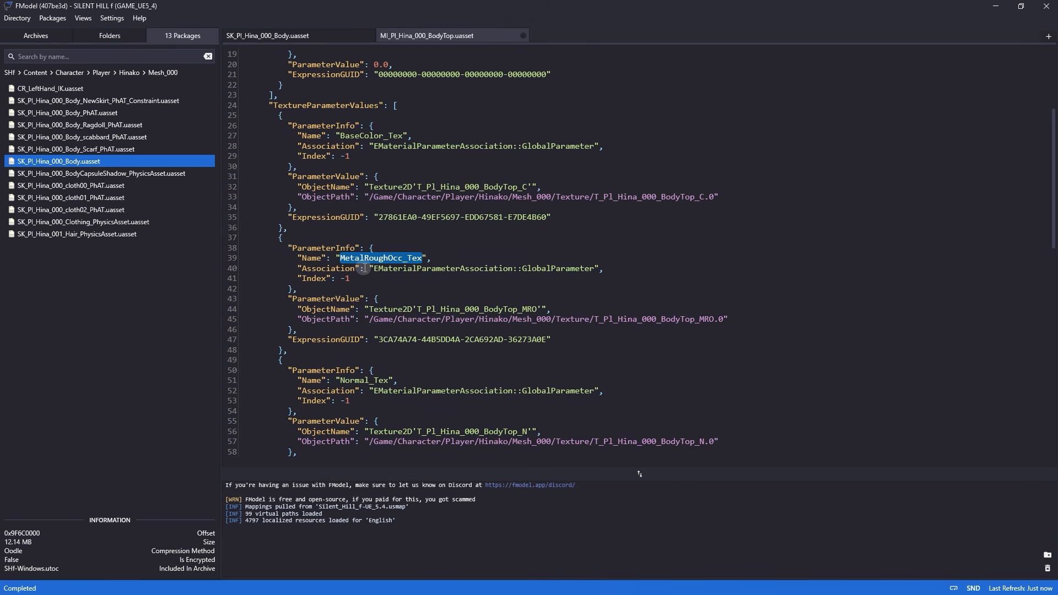
click(522, 309)
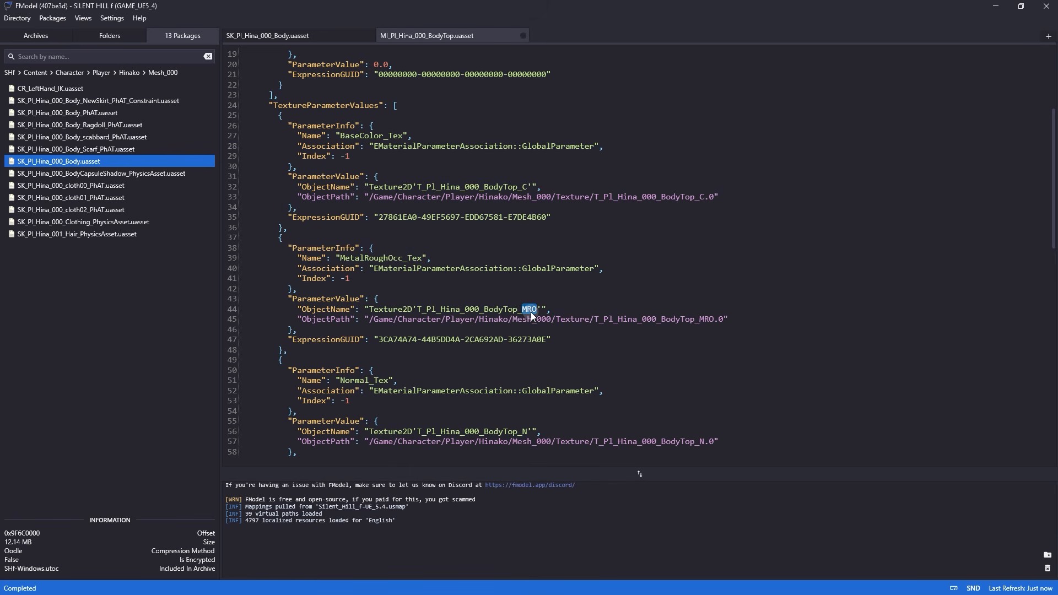
double_click(483, 312)
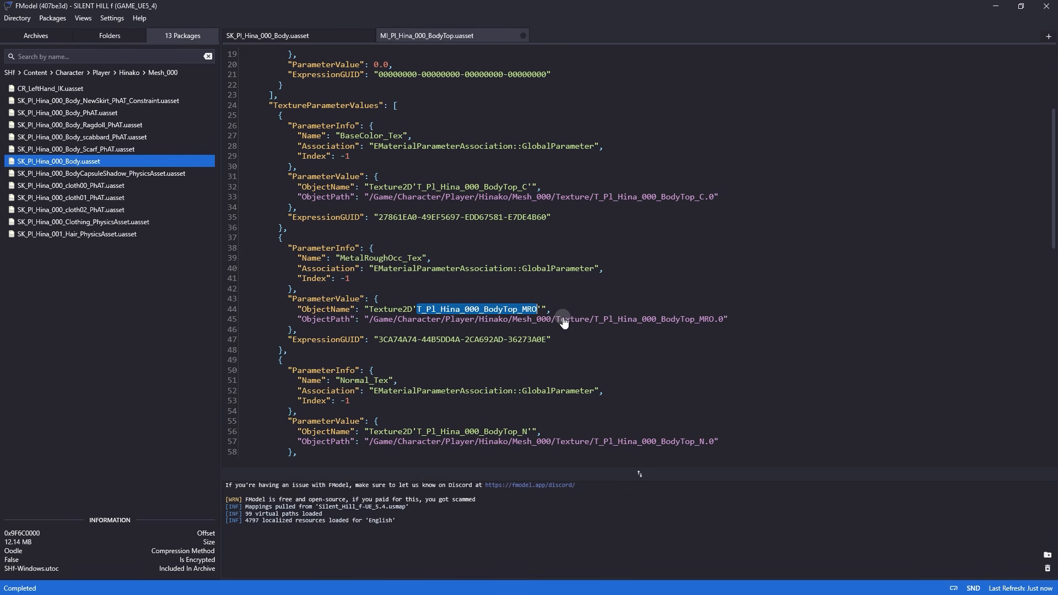
Open the T_Pl_Hina_000_BodyTop_MRO texture from the material data, save its image as a PNG and show the saved file
click(563, 321)
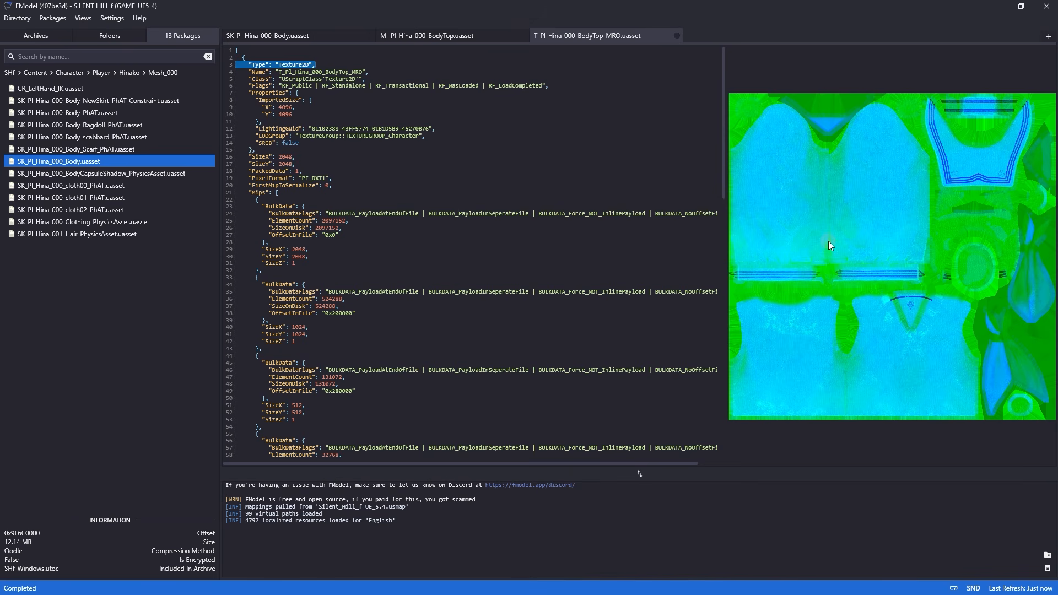
right_click(827, 162)
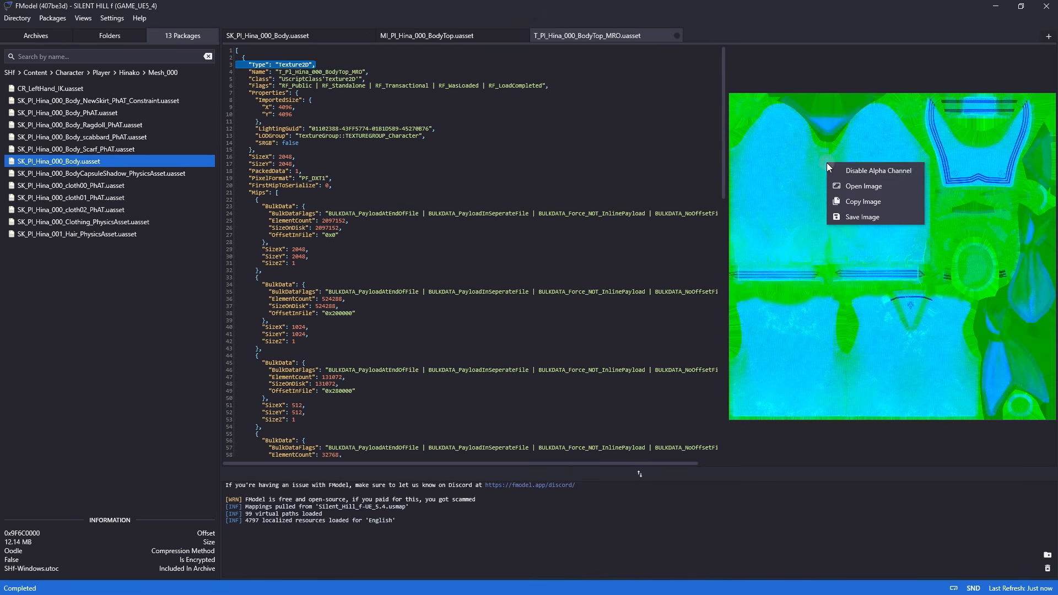
click(842, 216)
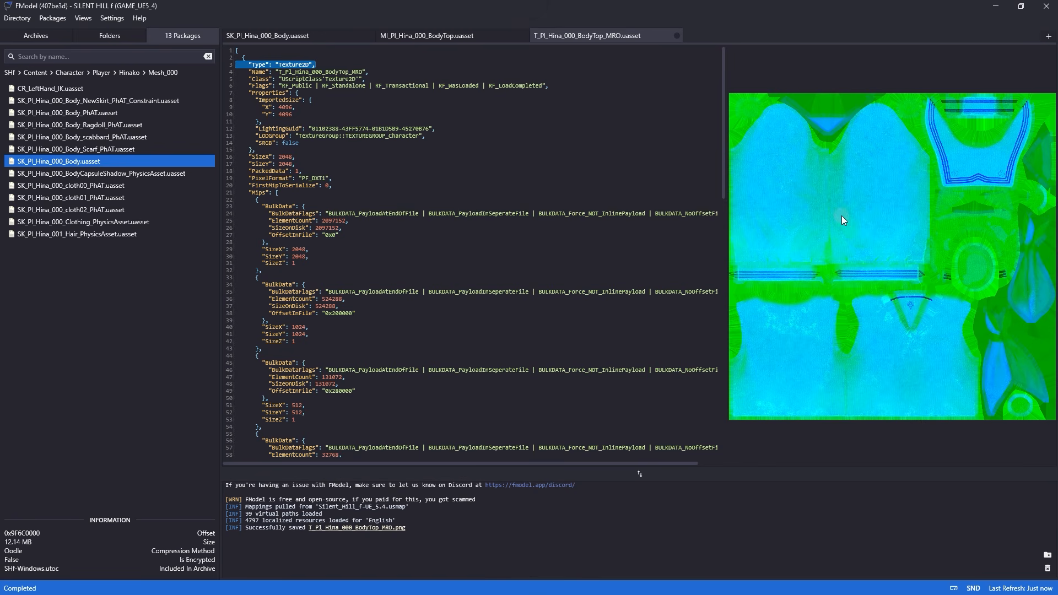
click(368, 528)
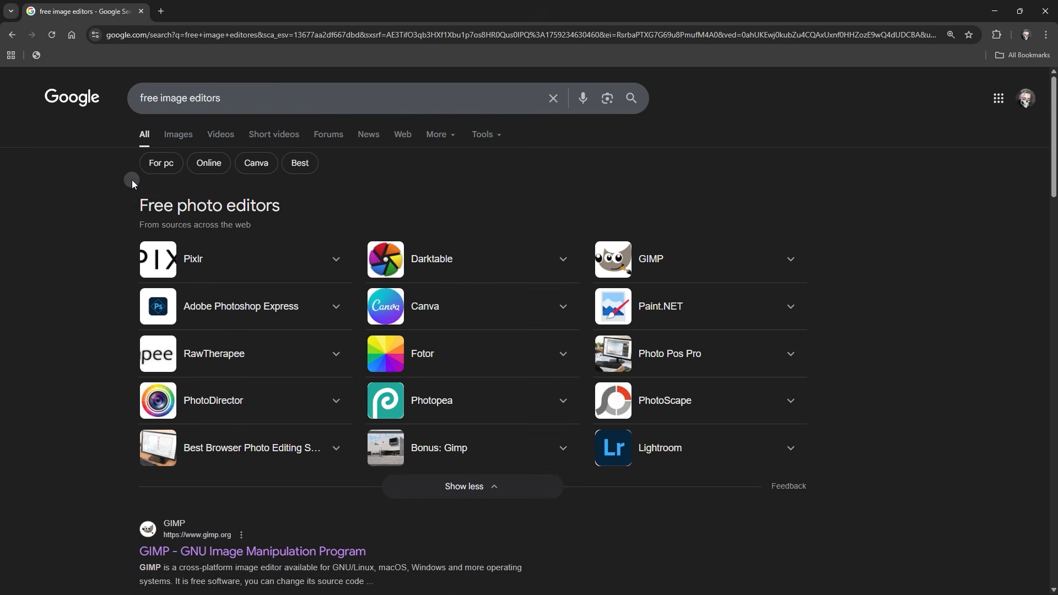
drag(141, 198, 299, 203)
click(299, 202)
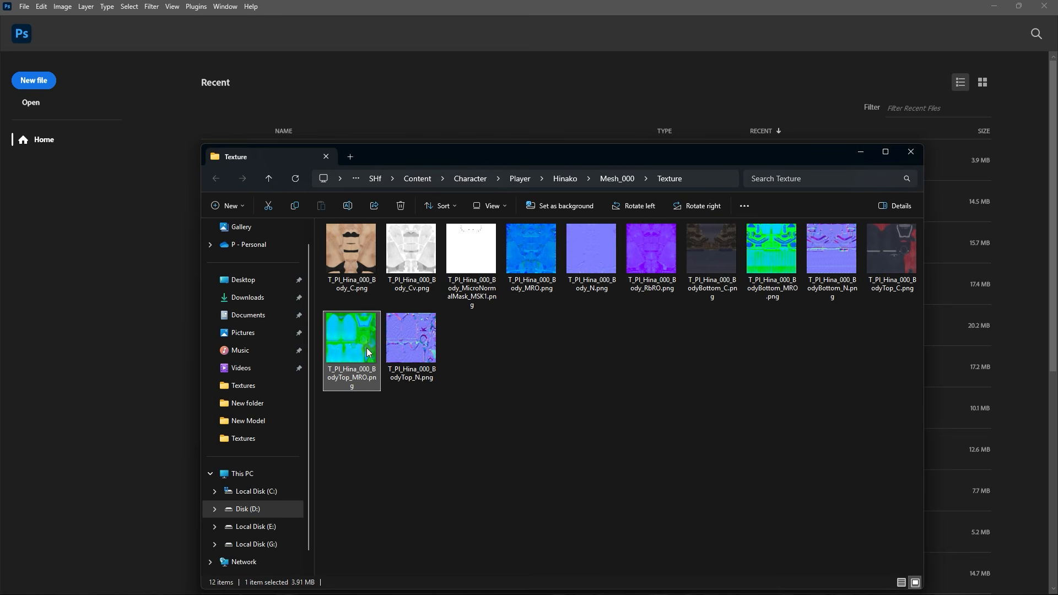
Open T_Pl_Hina_000_BodyTop_MRO.png in Photoshop and fill the whole layer with the light blue foreground colour
drag(359, 336, 347, 51)
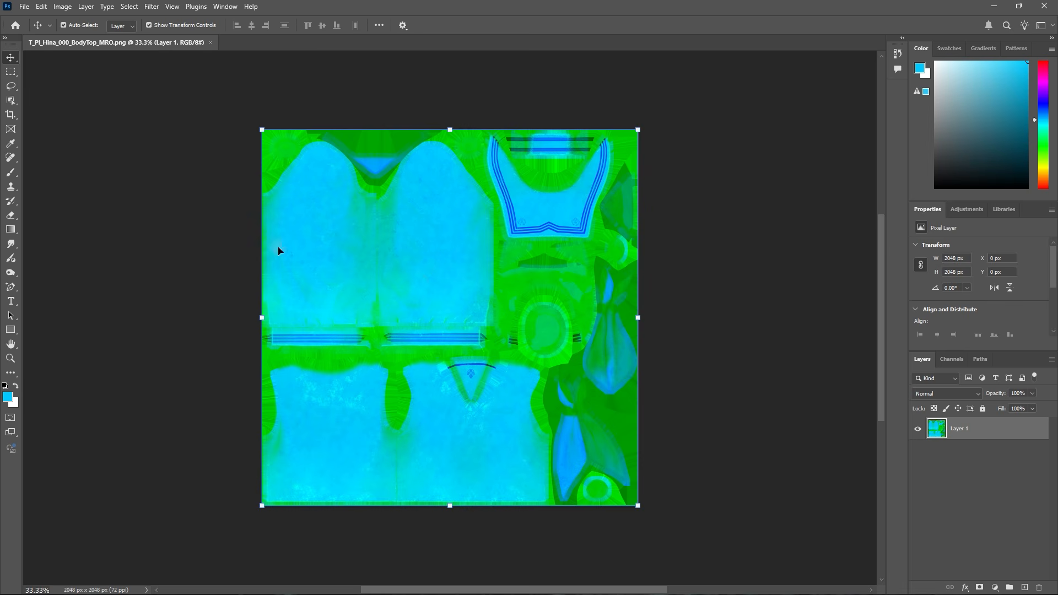
click(11, 172)
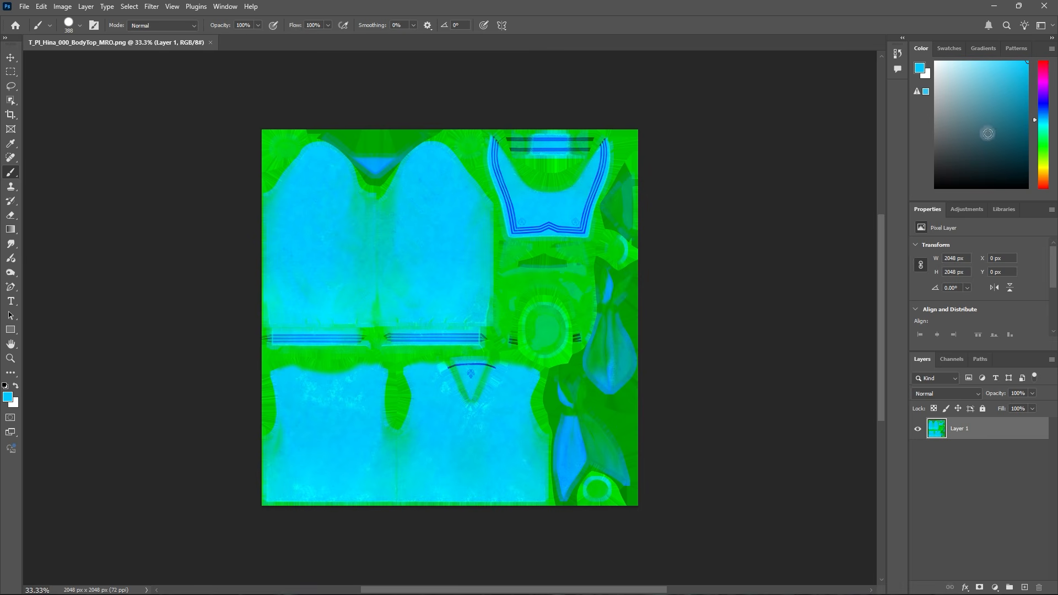
mouse_move(638, 149)
mouse_down()
mouse_move(333, 145)
mouse_move(279, 171)
mouse_move(597, 177)
mouse_move(266, 248)
mouse_up()
key(alt+BackSpace)
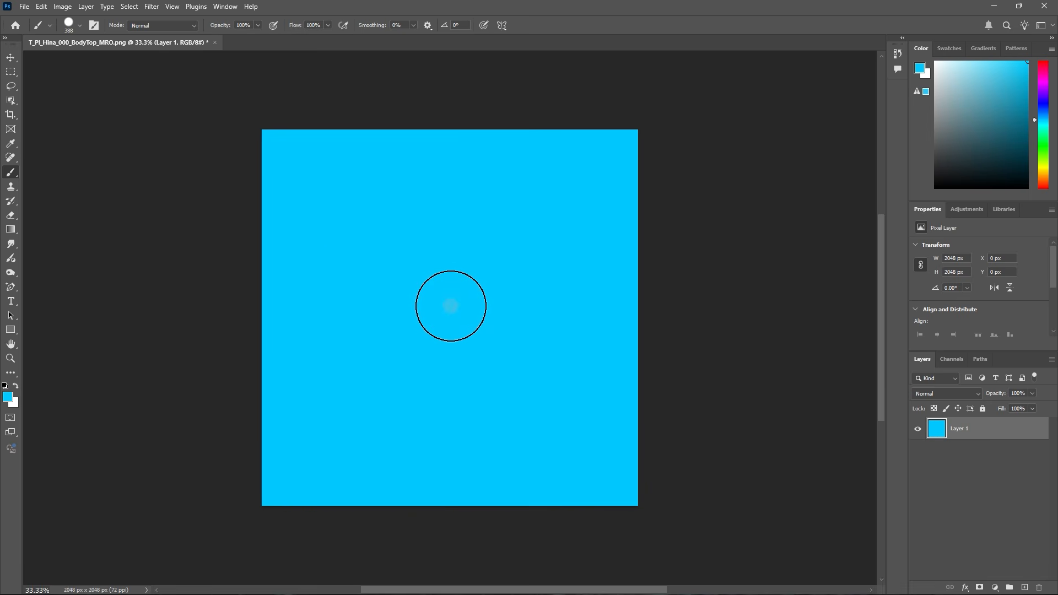
Export the light blue image as T_Pl_Hina_000_BodyTop_MRO.png in PNG format at 2048 x 2048 px to the Textures folder
click(24, 6)
mouse_move(49, 179)
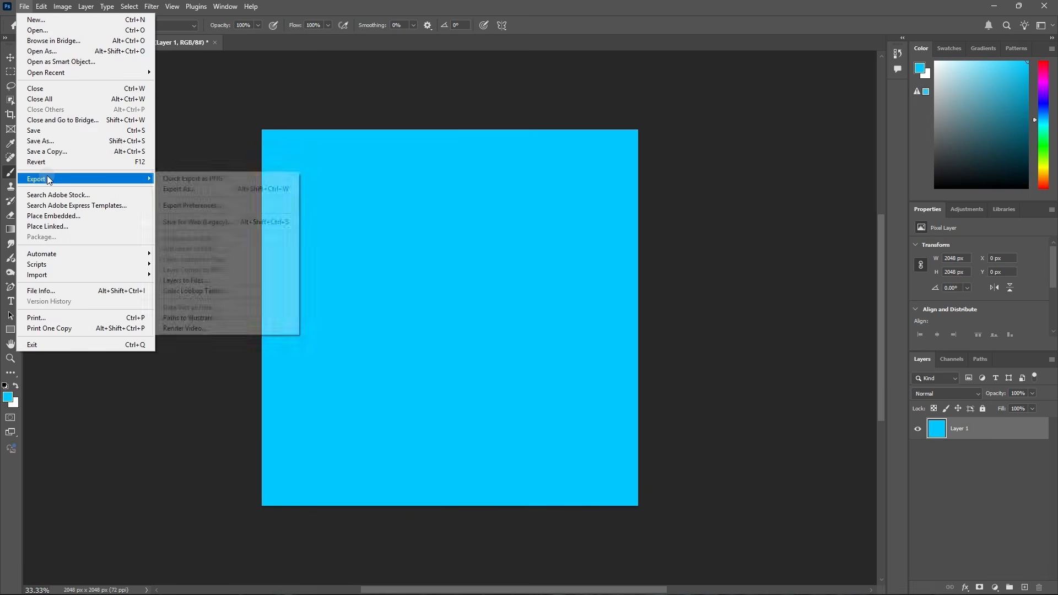
click(182, 191)
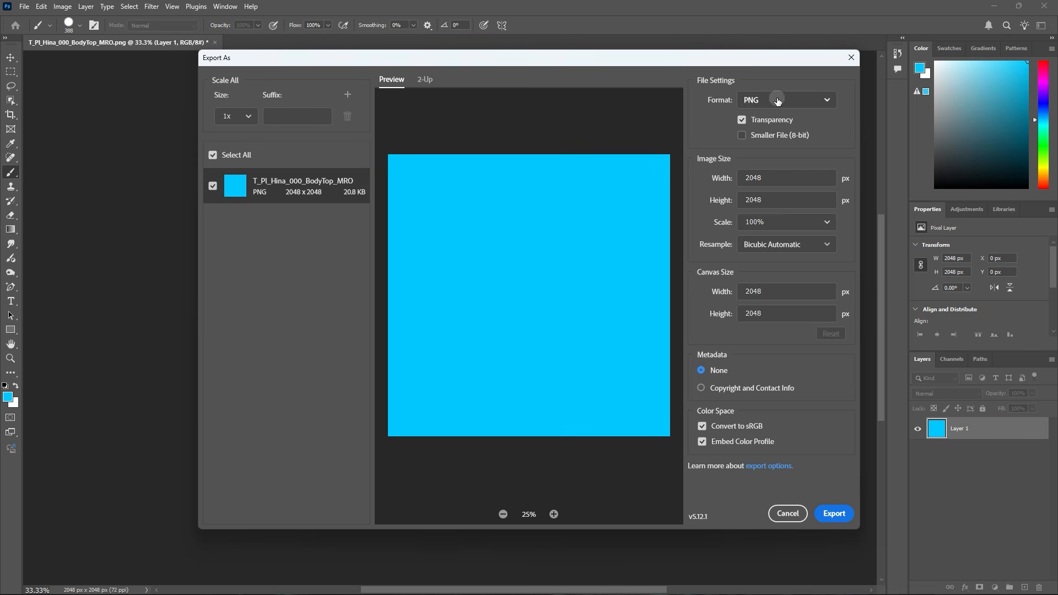
click(835, 518)
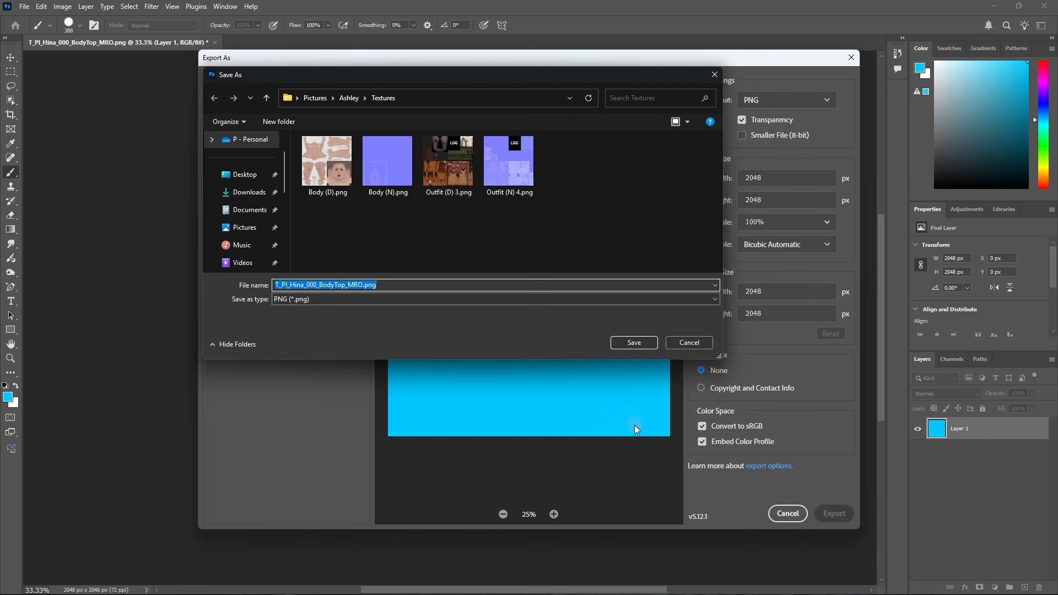
click(619, 339)
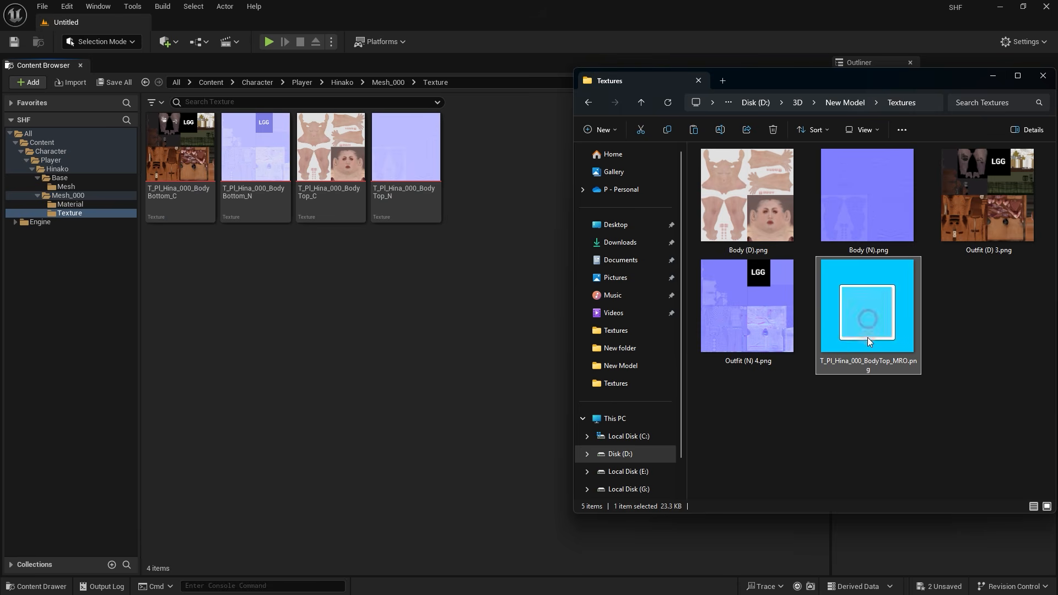
Import T_Pl_Hina_000_BodyTop_MRO.png from the Textures folder into Unreal Editor's Mesh_000 Texture folder
drag(867, 338, 489, 324)
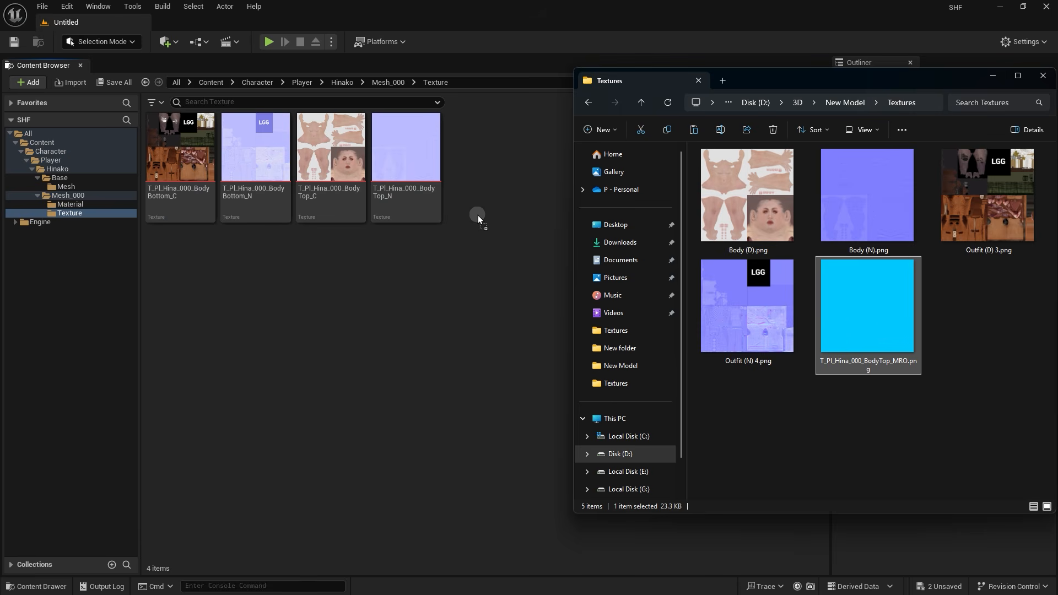
click(475, 262)
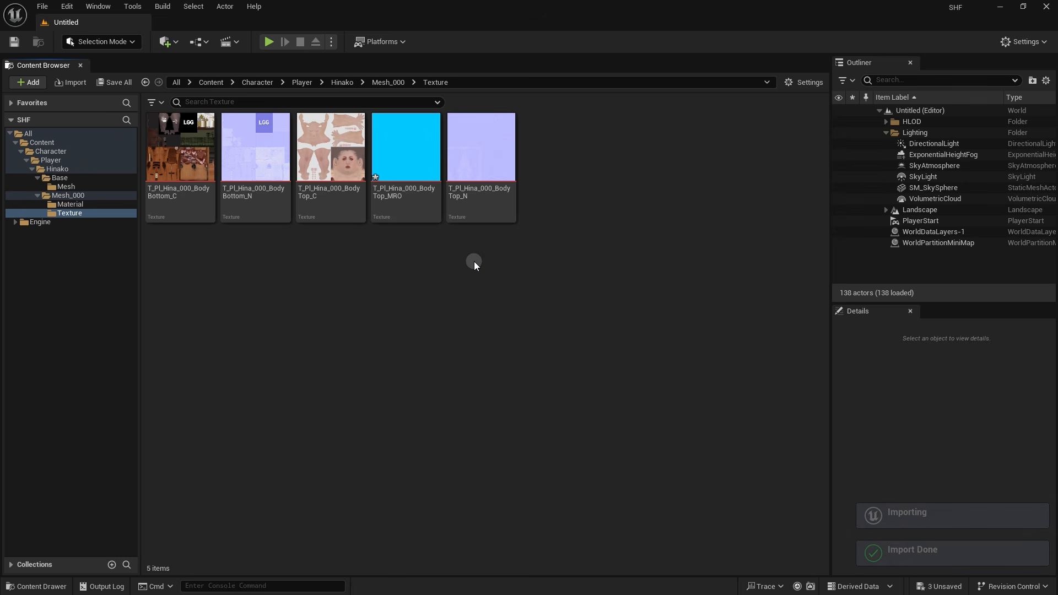
click(404, 200)
click(414, 246)
click(413, 247)
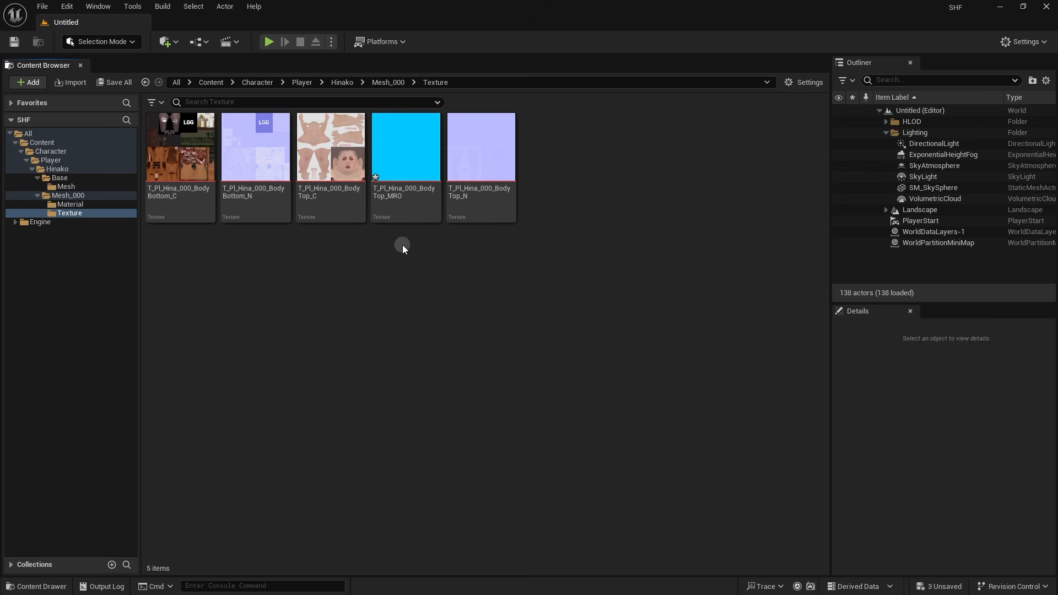
click(106, 213)
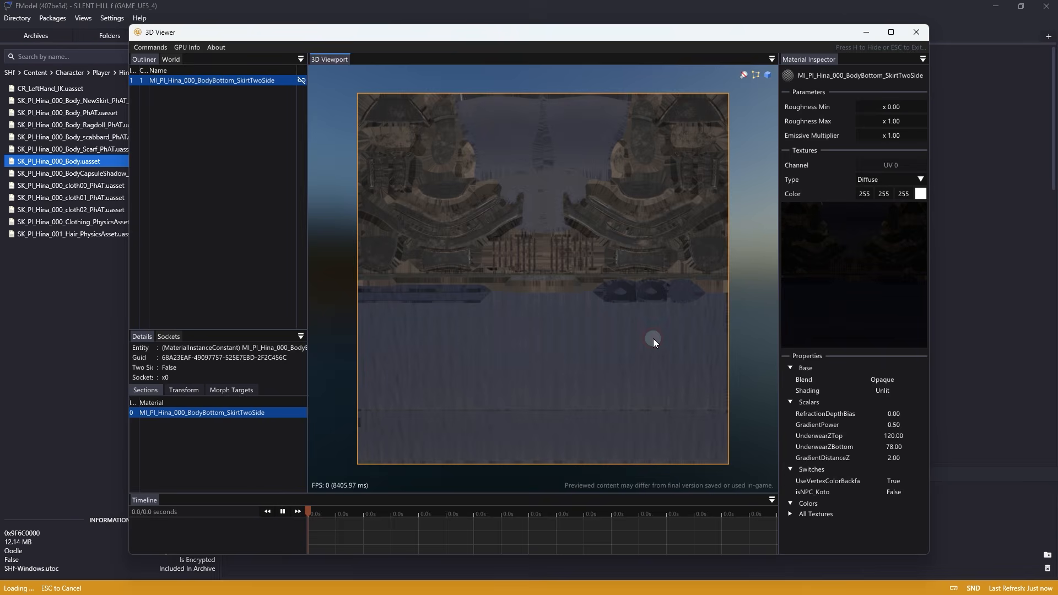
Open T_Pl_Hina_000_BodyBottom_MRO from the BodyBottom_SkirtTwoSide material data in FModel and save its image
click(916, 37)
scroll(426, 200, down, 15)
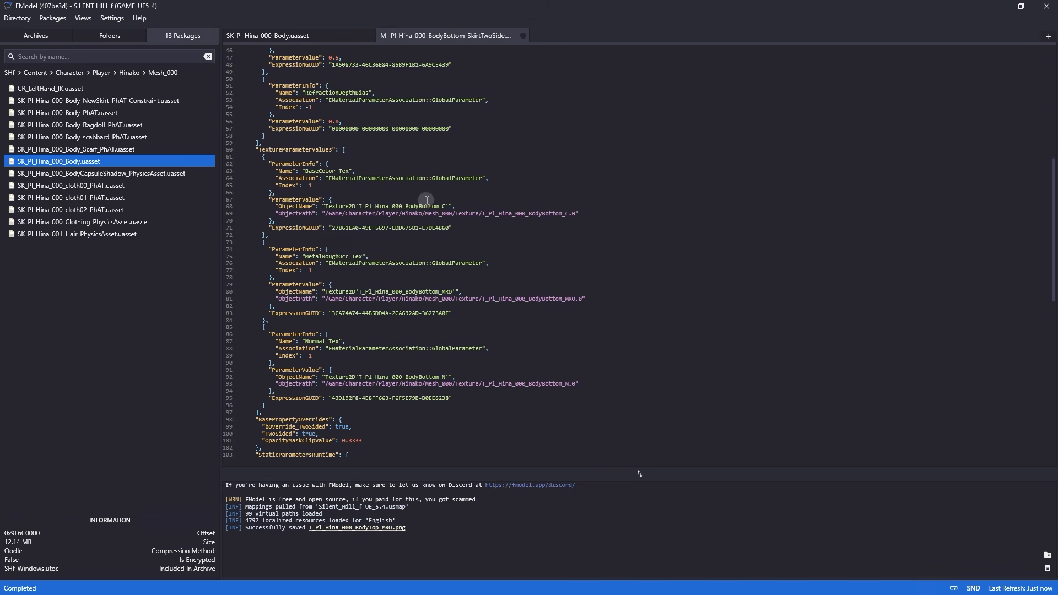
double_click(333, 257)
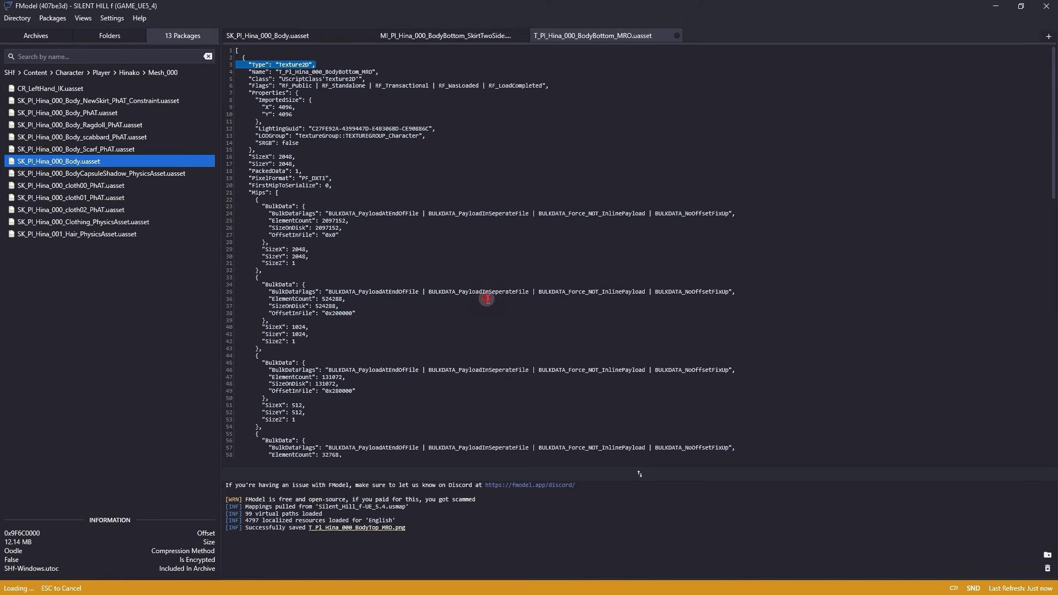
click(485, 299)
right_click(851, 181)
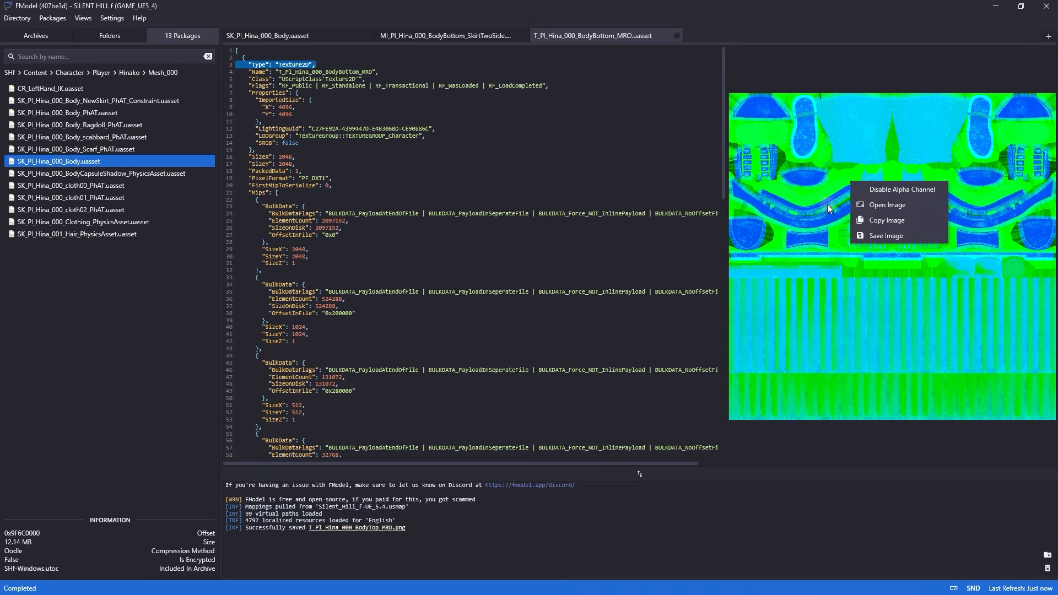
click(882, 235)
Prepare a solid light blue T_Pl_Hina_000_BodyBottom_MRO.png and import it into Unreal Editor's Mesh_000 Texture folder
mouse_move(199, 248)
mouse_down()
mouse_move(713, 312)
mouse_move(189, 383)
mouse_move(712, 473)
mouse_up()
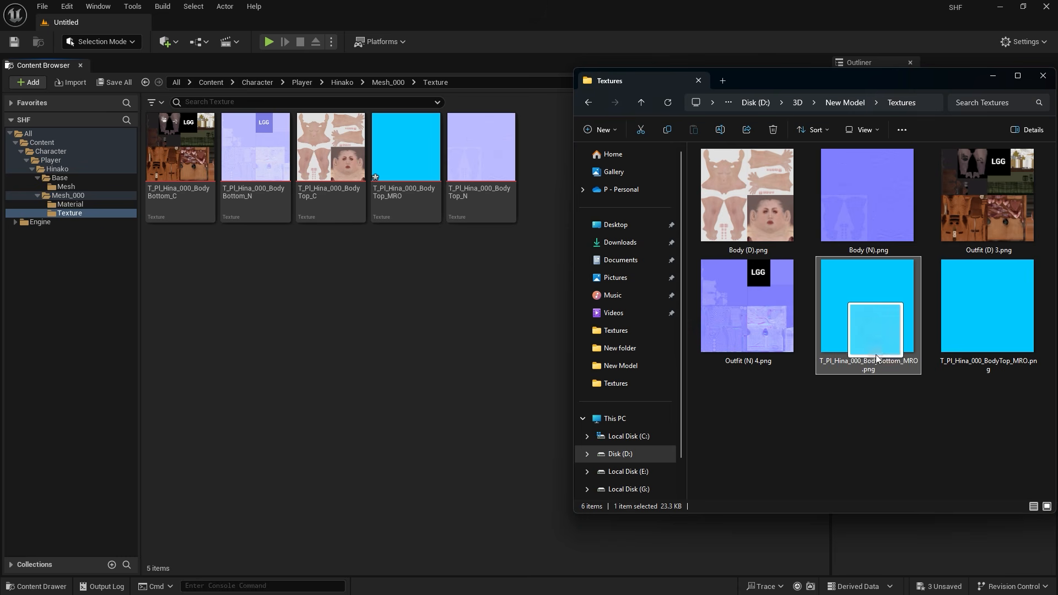
drag(863, 317, 448, 322)
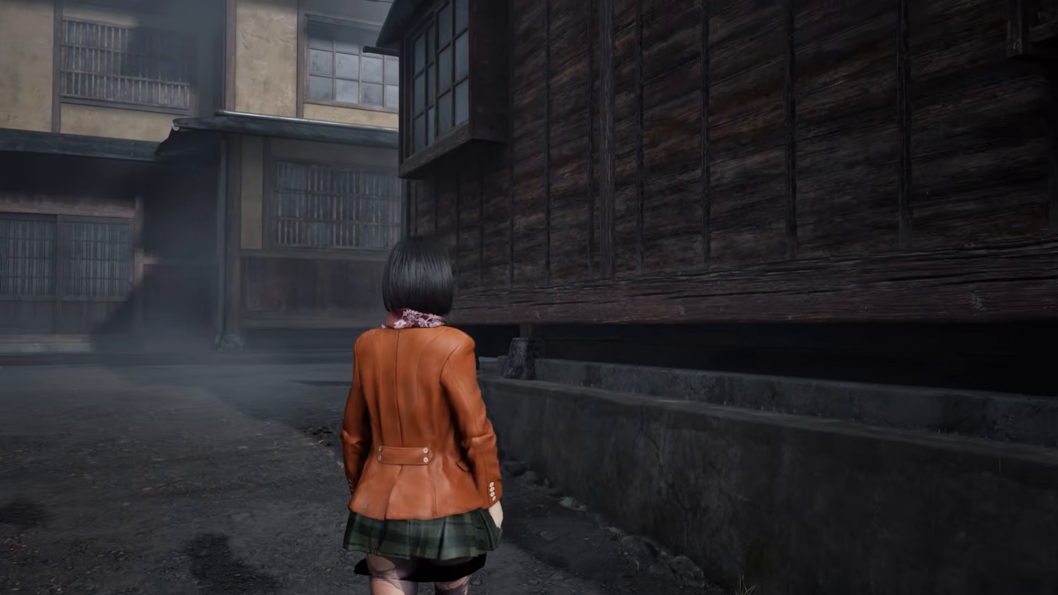
key(w)
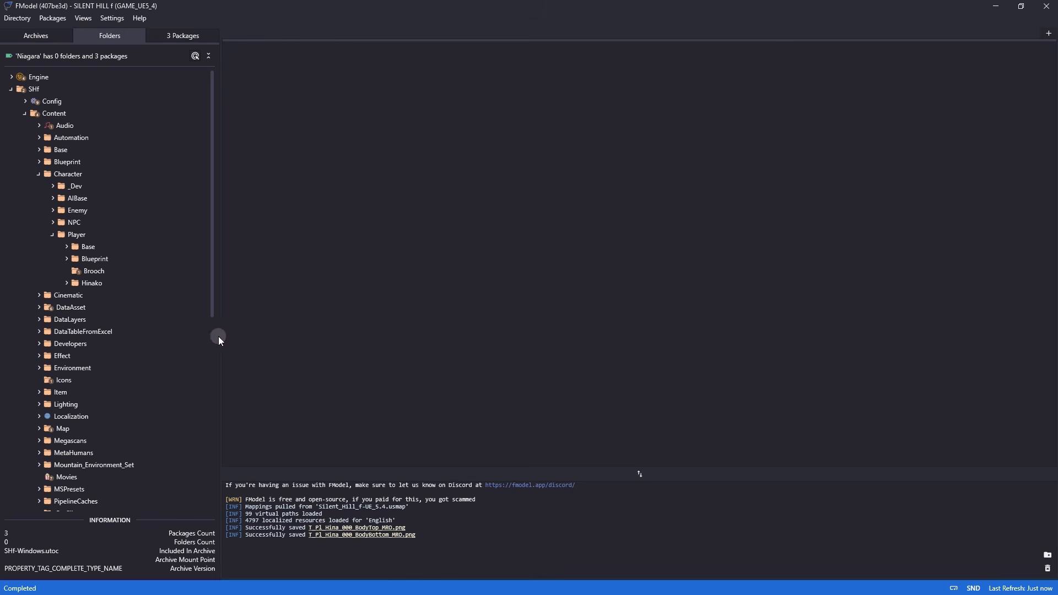
Find NS_FX_Pl_UnderwearFog in FModel's Hinako Niagara folder under VFX and check its folder path
scroll(155, 357, down, 8)
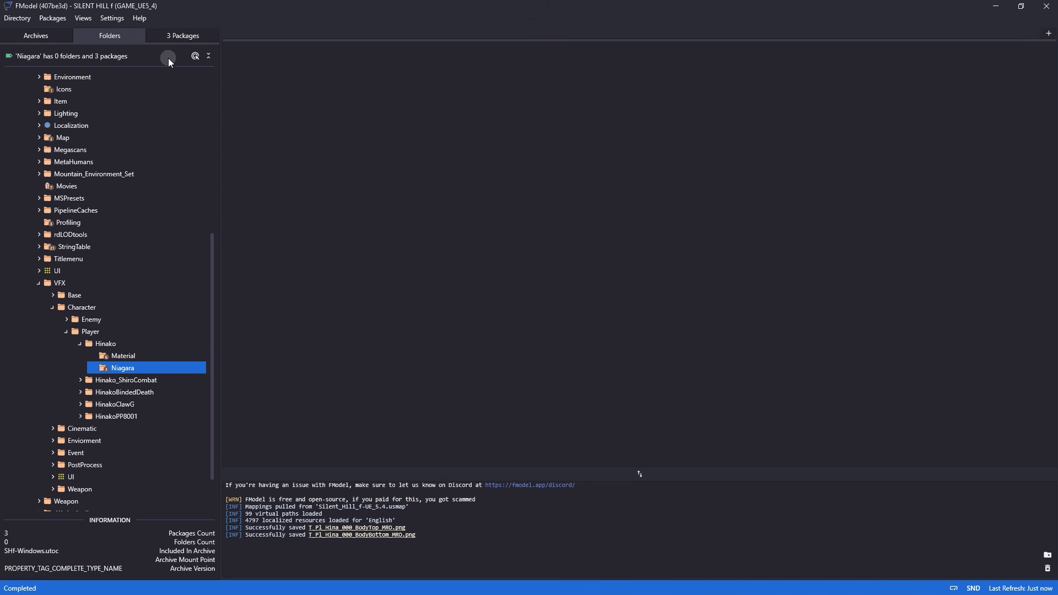
click(174, 36)
click(53, 115)
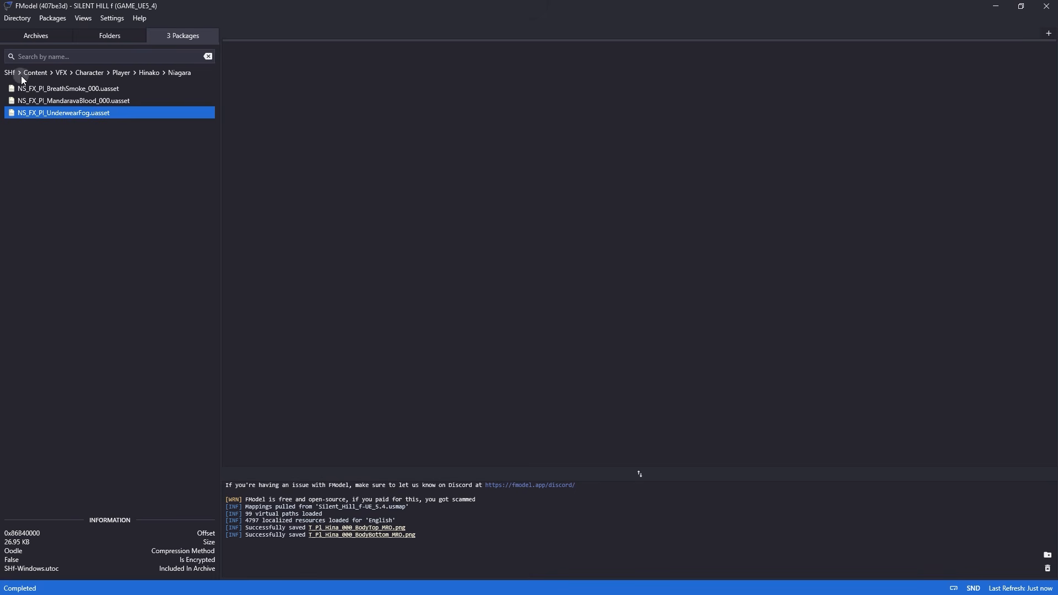
click(110, 37)
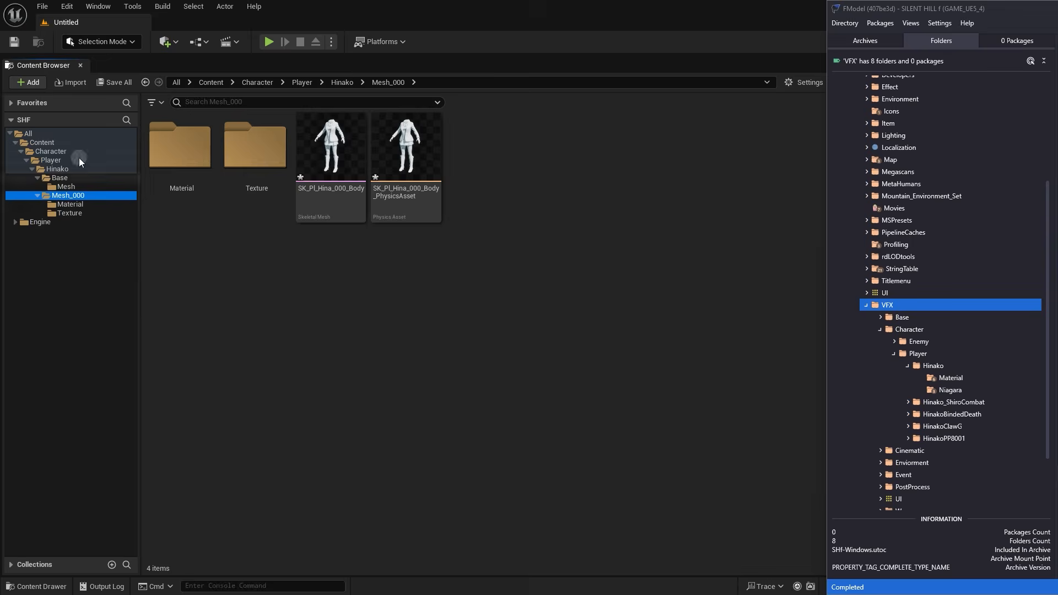
In Unreal Editor's Content folder, create a VFX folder with a Character folder inside it
right_click(273, 221)
click(280, 235)
text(VFX)
key(Return)
double_click(258, 160)
right_click(281, 232)
click(280, 236)
text(Character)
key(Return)
Create a Player folder inside VFX/Character, and a Hinako folder inside Player
double_click(181, 146)
right_click(336, 221)
click(354, 236)
text(Player)
key(Return)
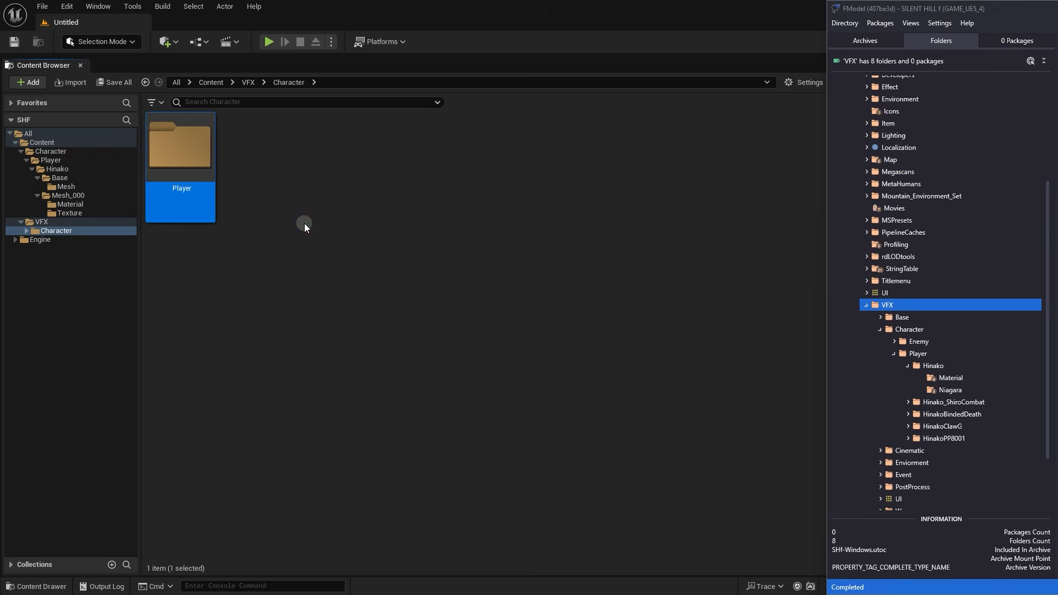
double_click(185, 160)
right_click(212, 220)
click(230, 236)
text(Hinako)
key(Return)
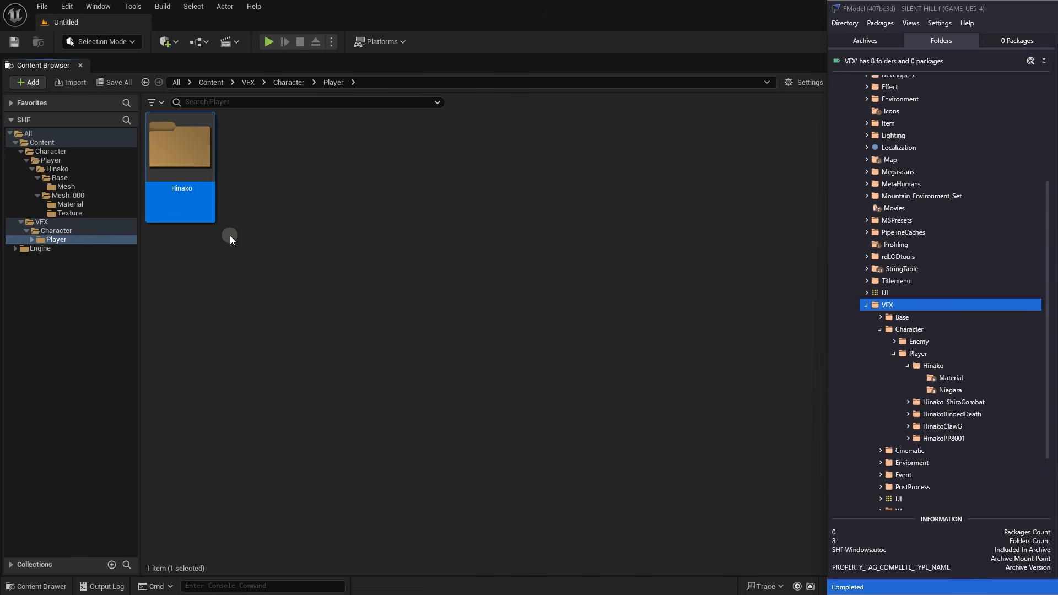
Create a Niagara folder inside VFX/Character/Player/Hinako to match the FModel path, and open it
double_click(197, 165)
click(950, 390)
right_click(230, 227)
click(237, 232)
text(Niagara)
key(Return)
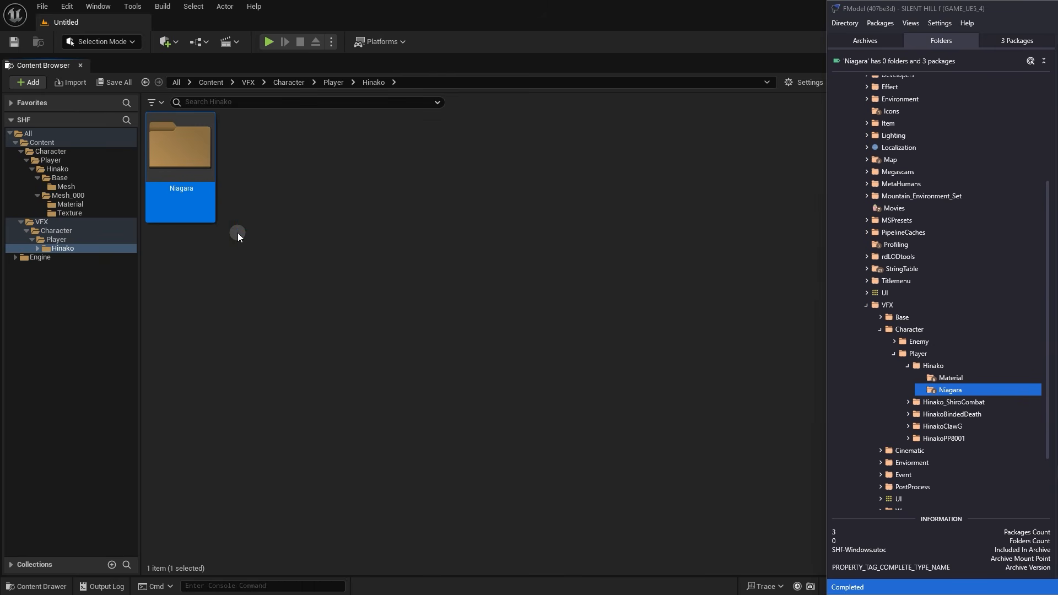
double_click(186, 171)
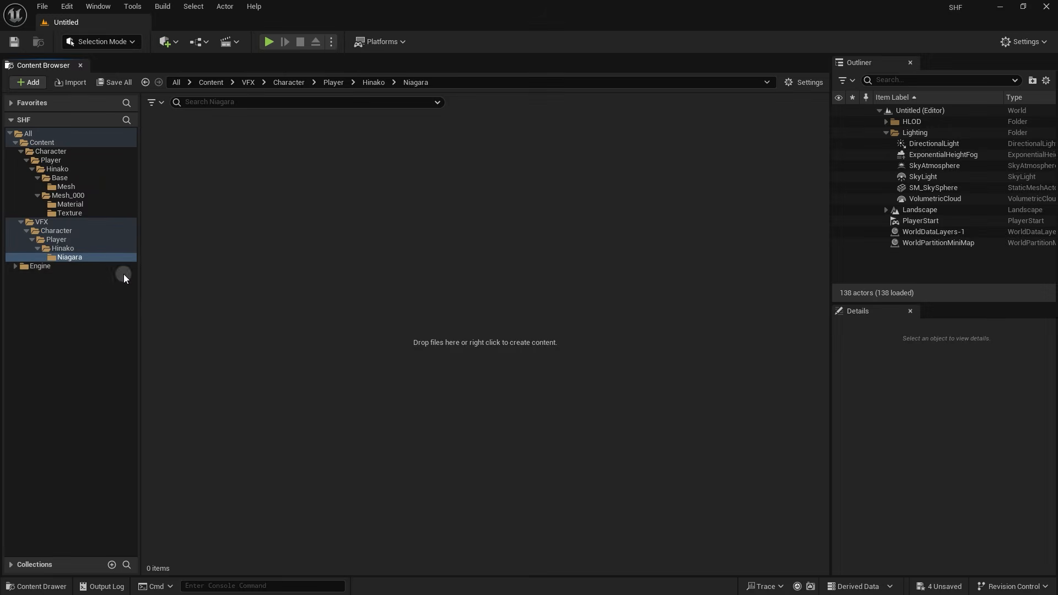
Create a Niagara System in the Niagara folder based on the Empty emitter, accepting the default name
click(77, 258)
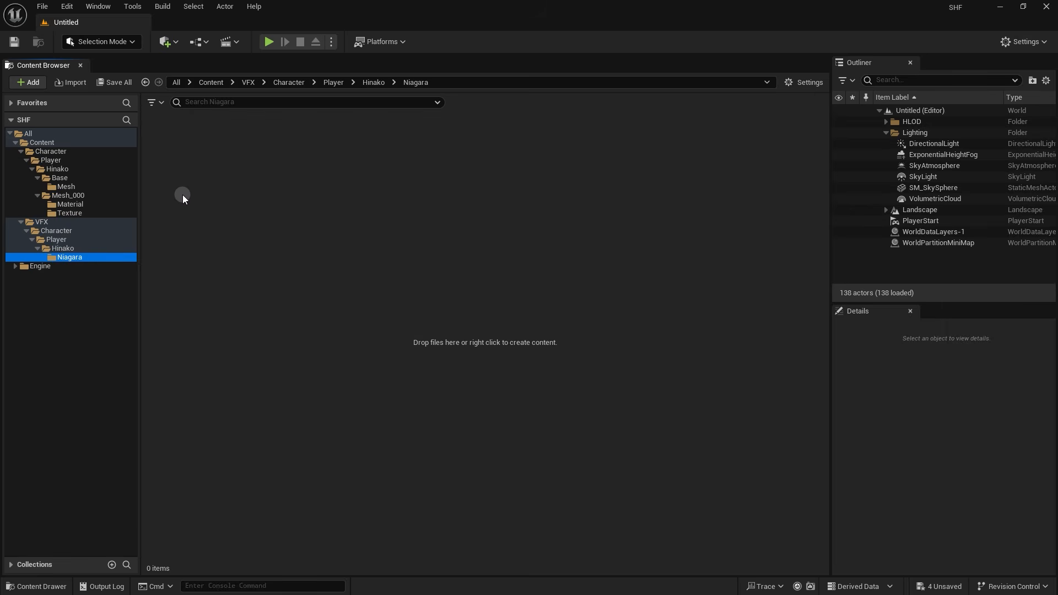
right_click(205, 165)
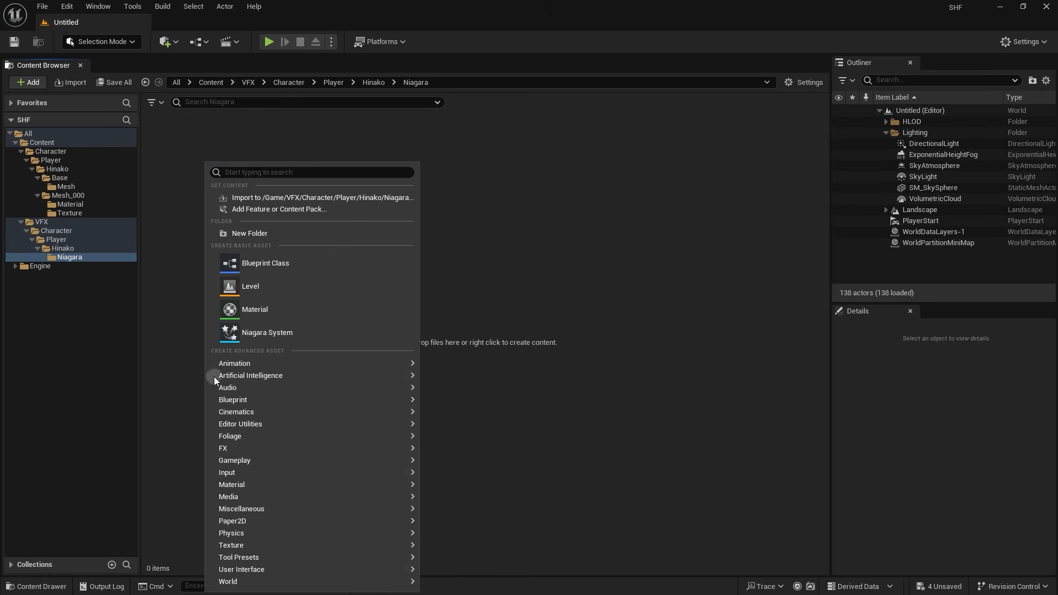
mouse_move(223, 448)
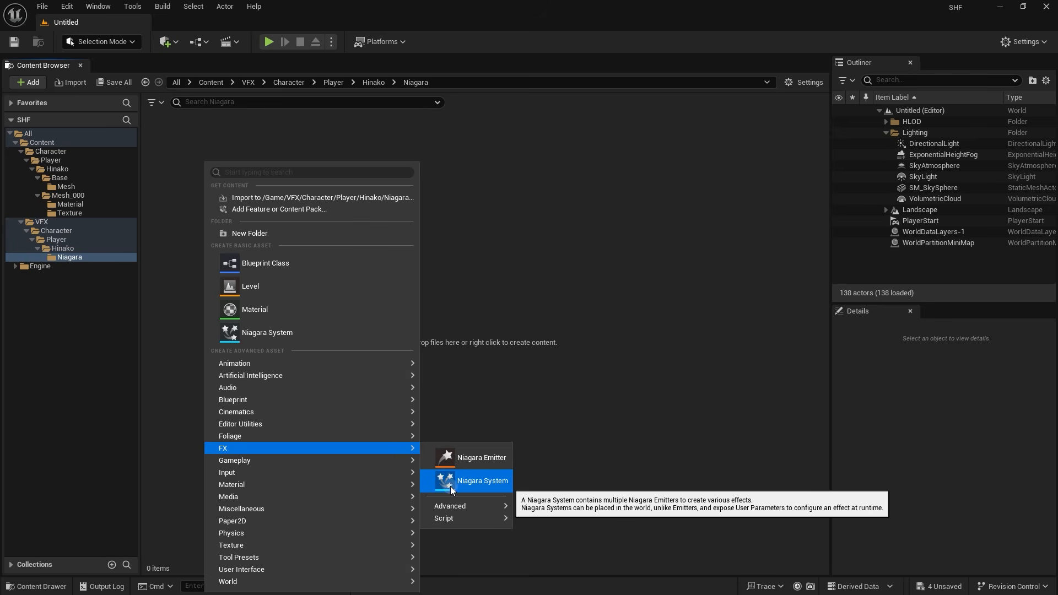
click(470, 488)
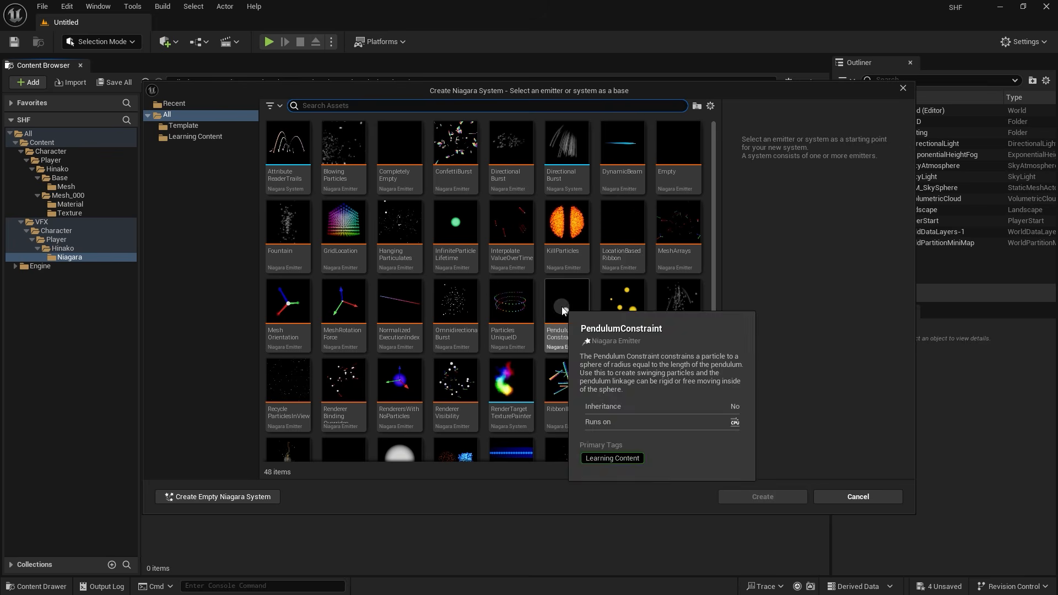
click(664, 172)
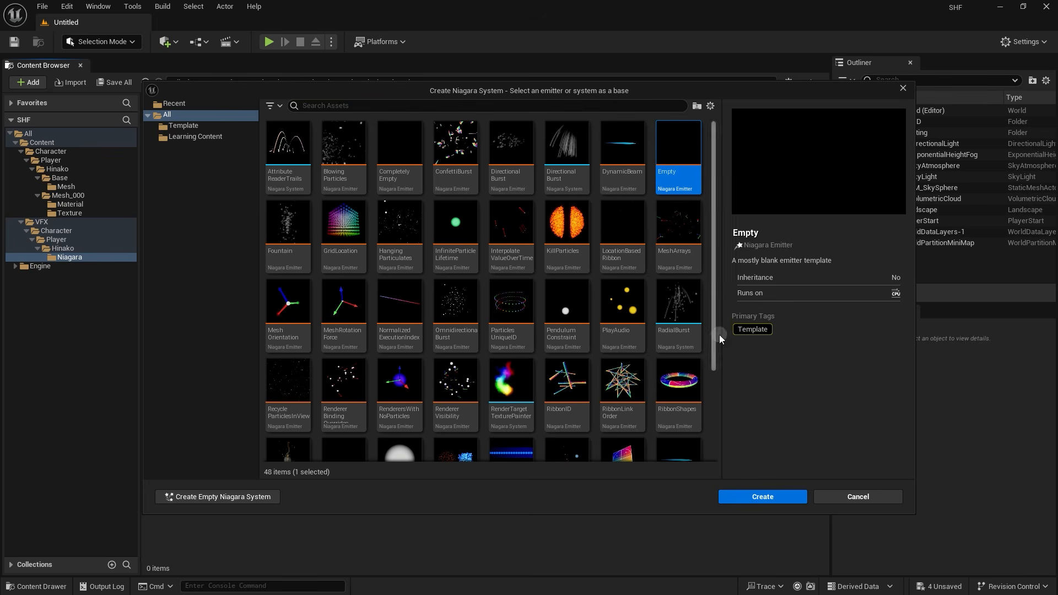
click(745, 499)
key(Return)
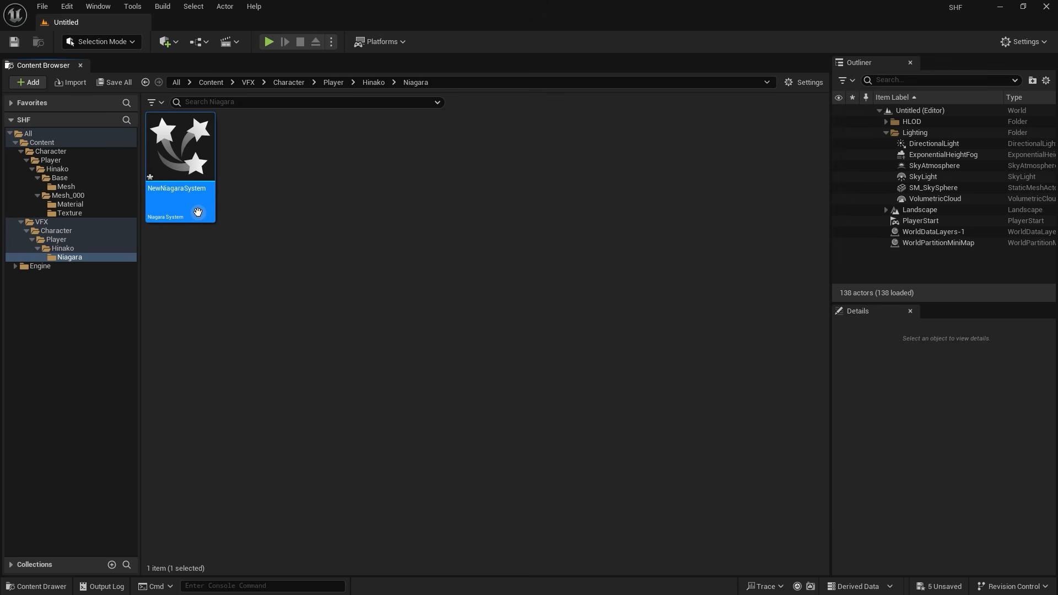
Copy the package name without extension of NS_FX_Pl_UnderwearFog in FModel's Niagara folder
mouse_move(198, 215)
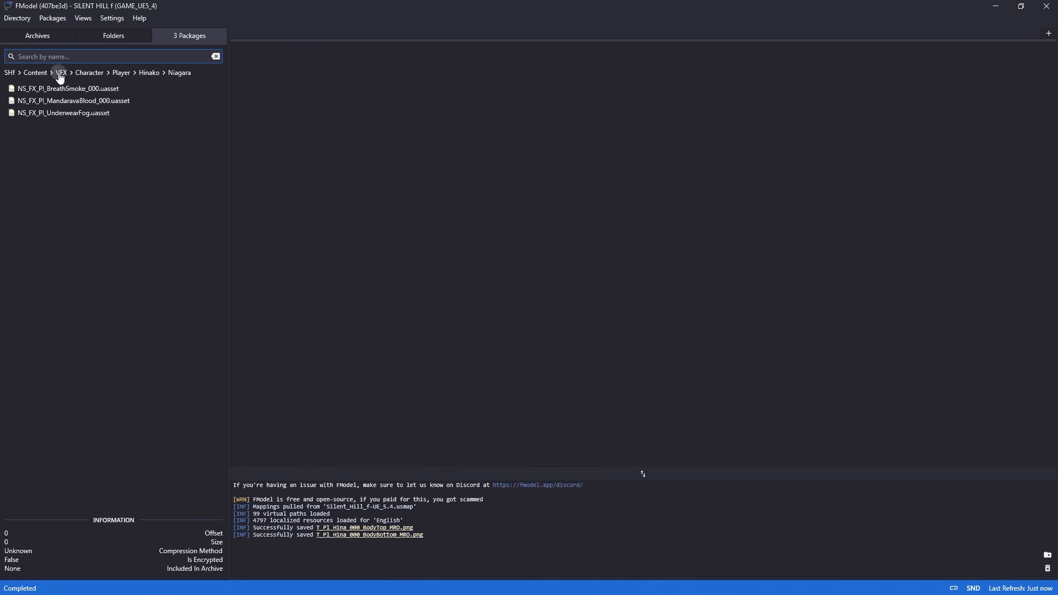
click(74, 113)
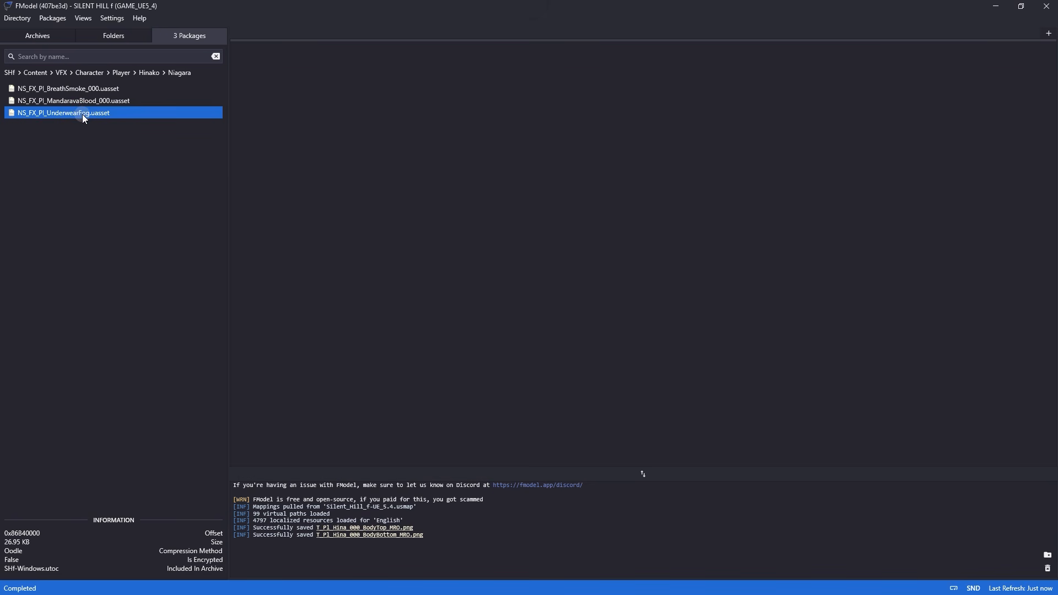
right_click(122, 114)
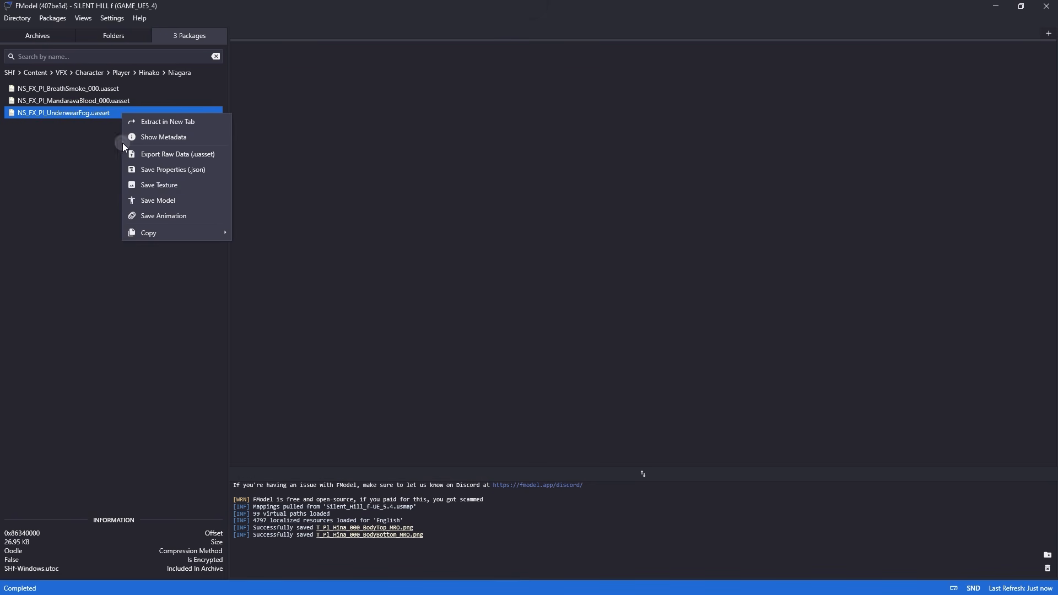
mouse_move(150, 232)
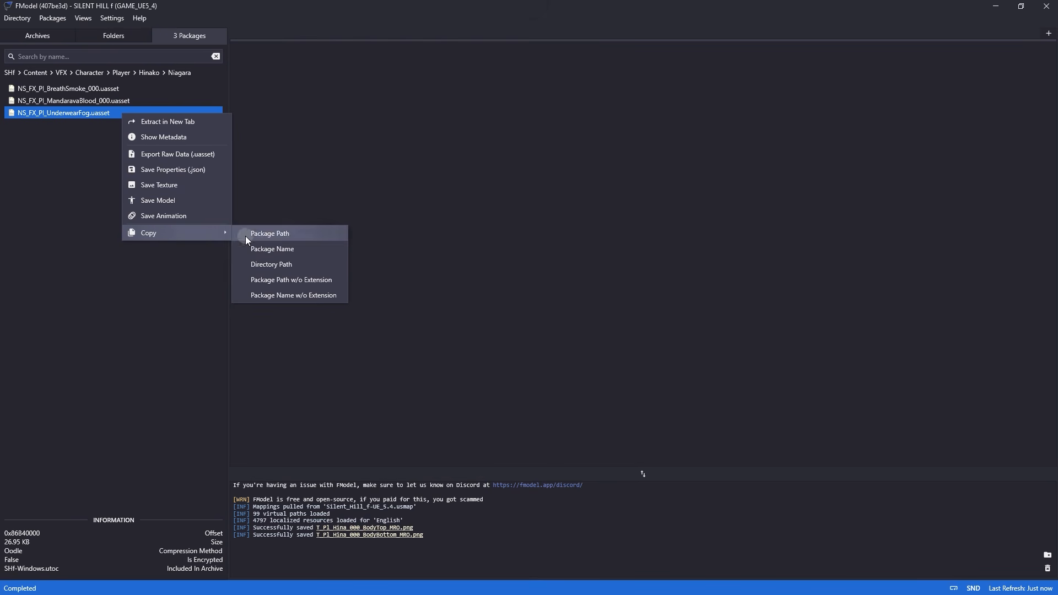
click(292, 297)
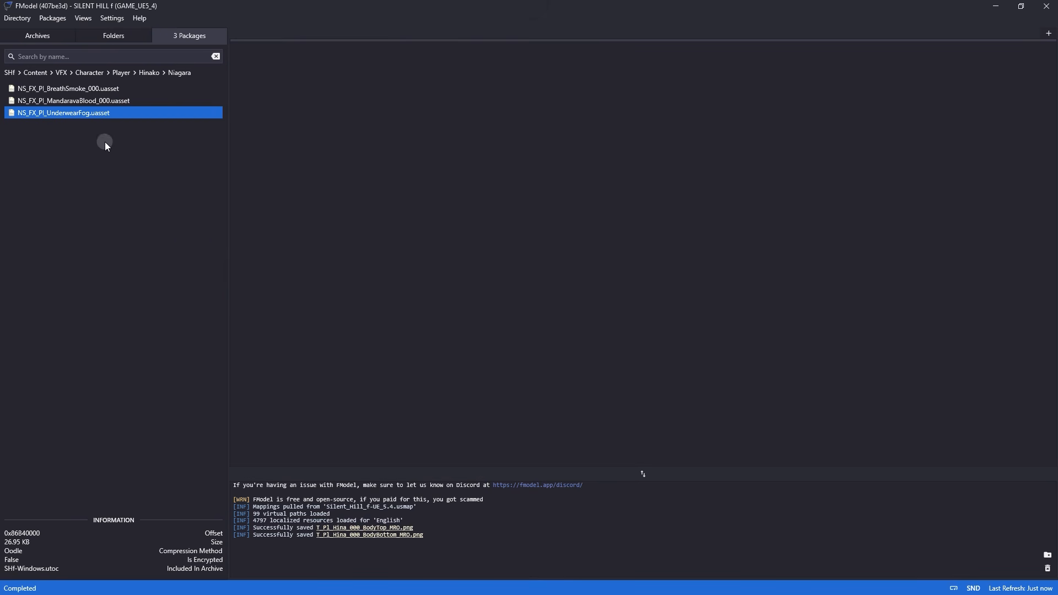
Rename the new Niagara System in Unreal Editor to the copied name NS_FX_Pl_UnderwearFog
key(alt+Tab)
click(181, 188)
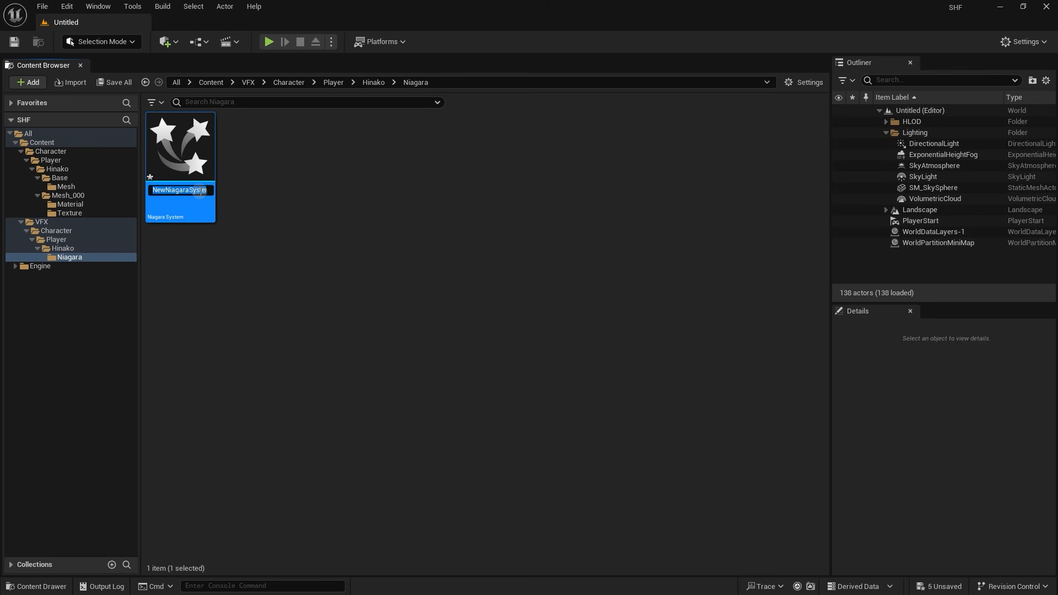
key(ctrl+v)
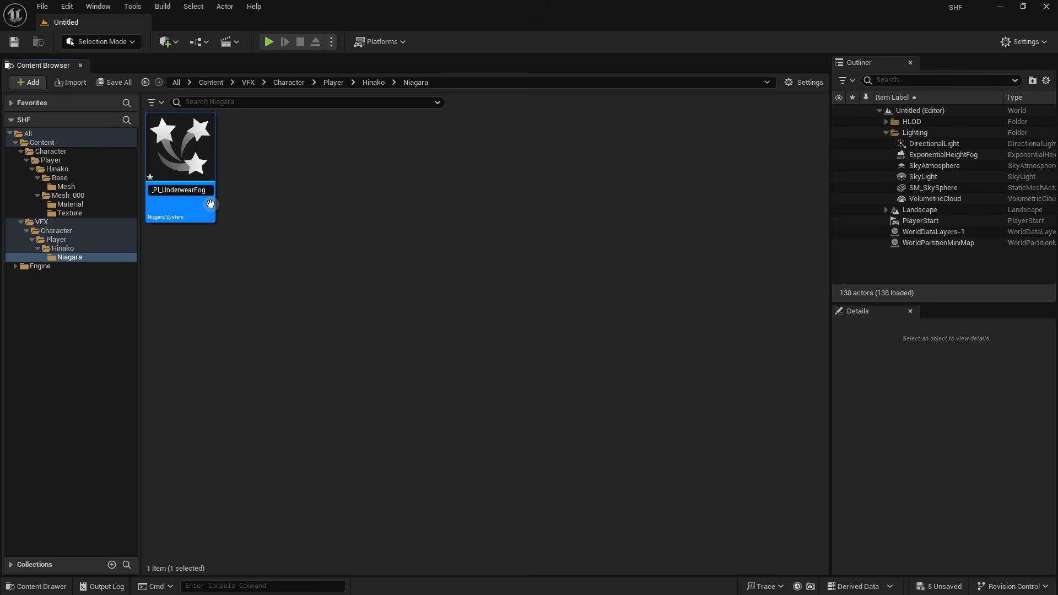
click(214, 248)
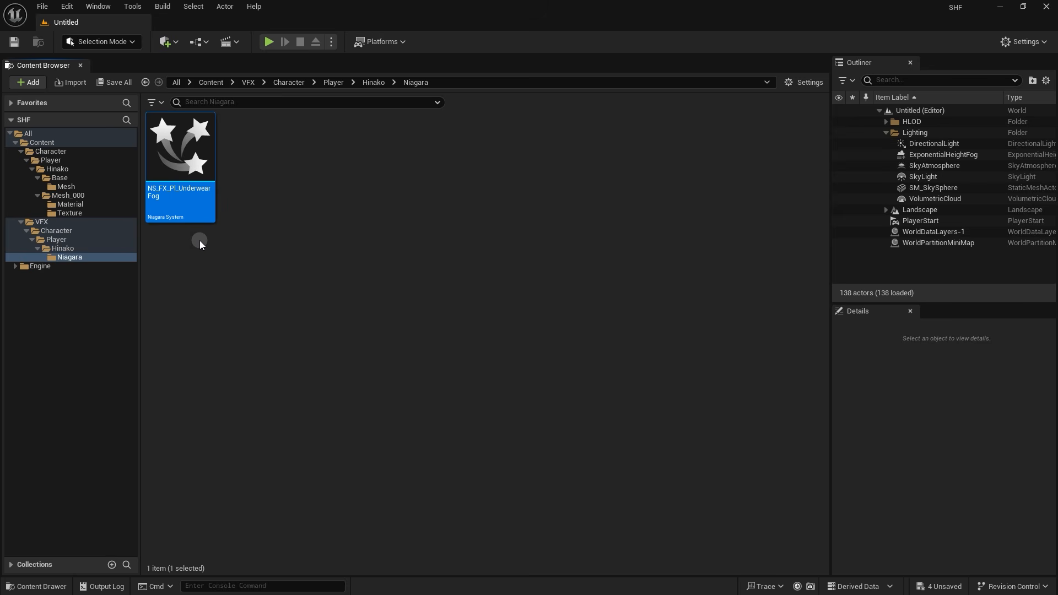
mouse_move(183, 203)
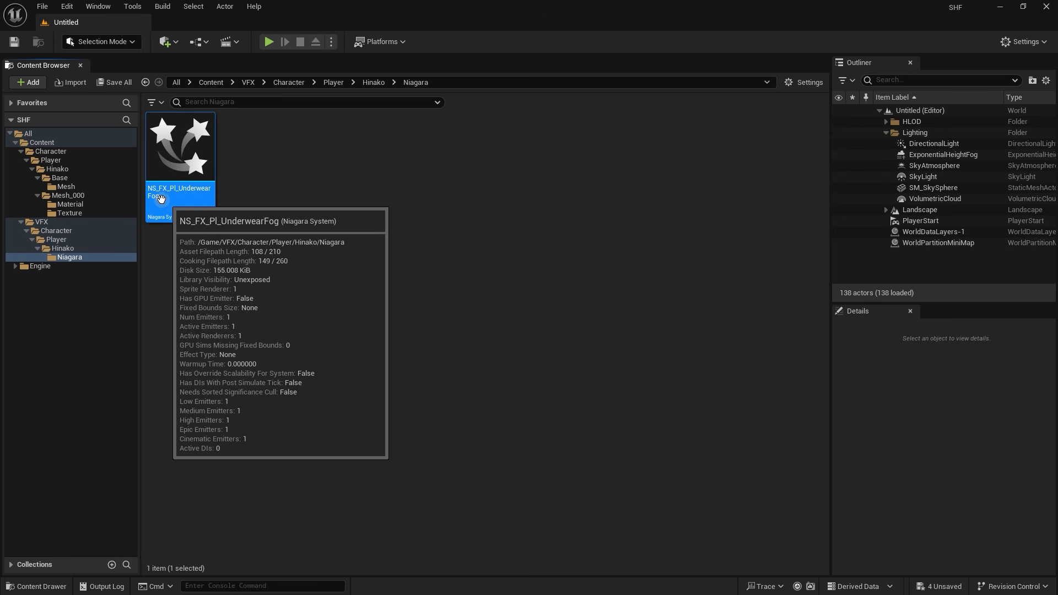
click(249, 221)
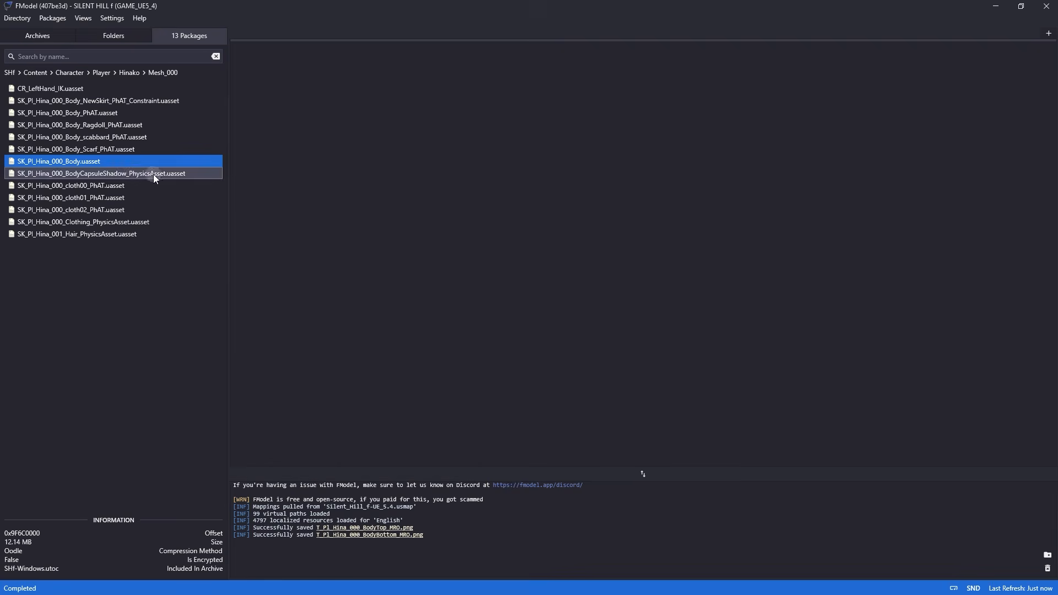
Open the SK_Pl_Hina_000_Body package in FModel, close its 3D preview, and search its properties for AnimBlueprint
double_click(114, 161)
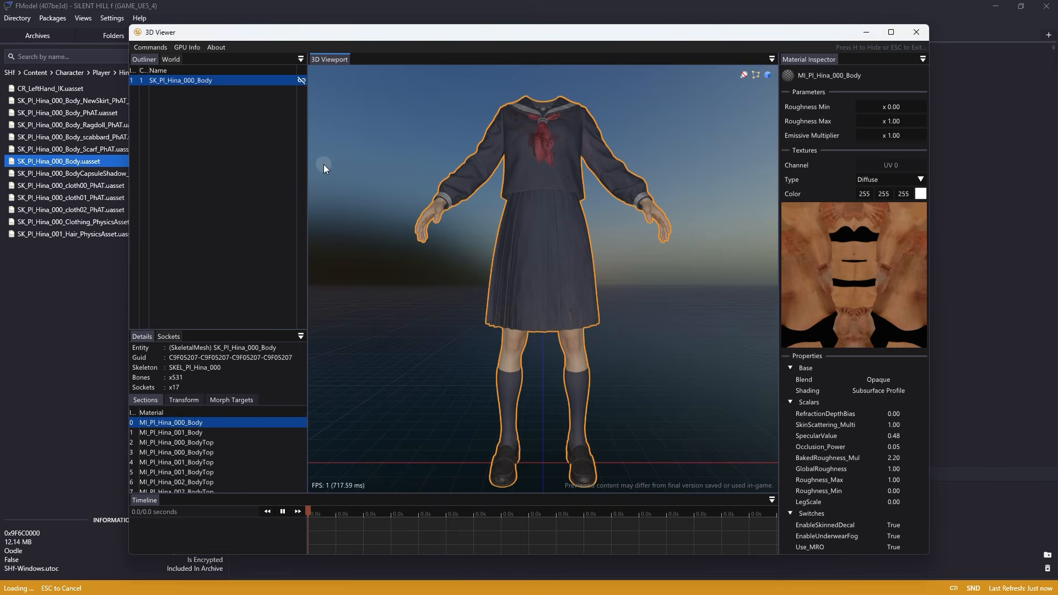
click(916, 32)
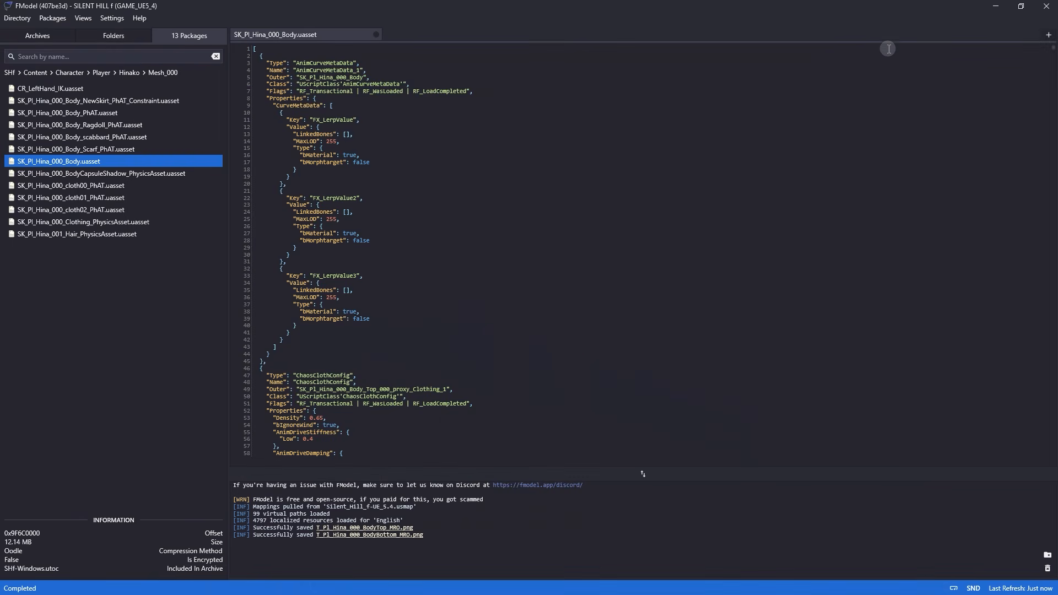
key(ctrl+f)
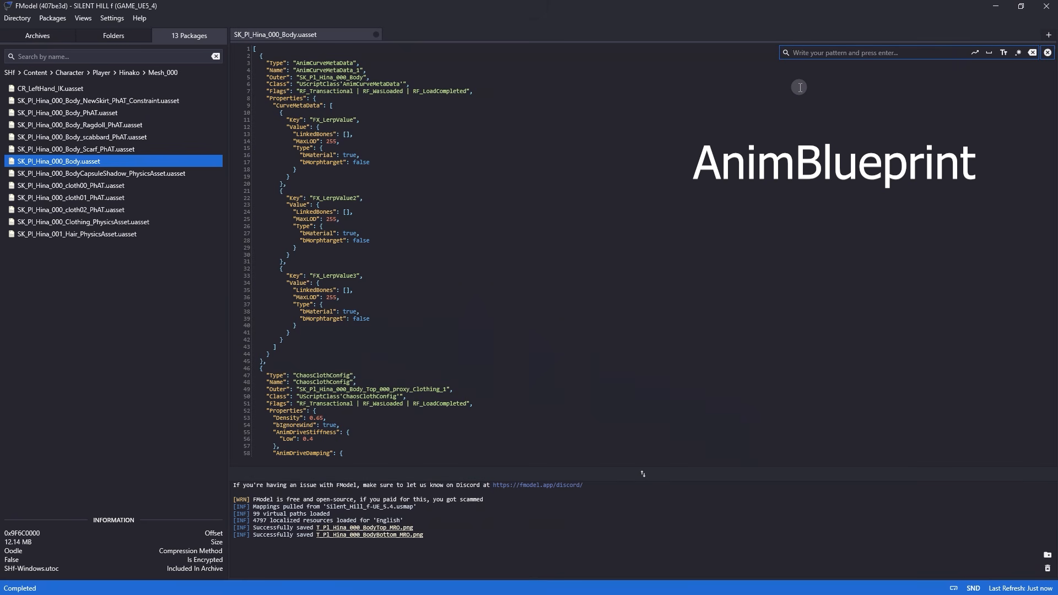
key(ctrl+v)
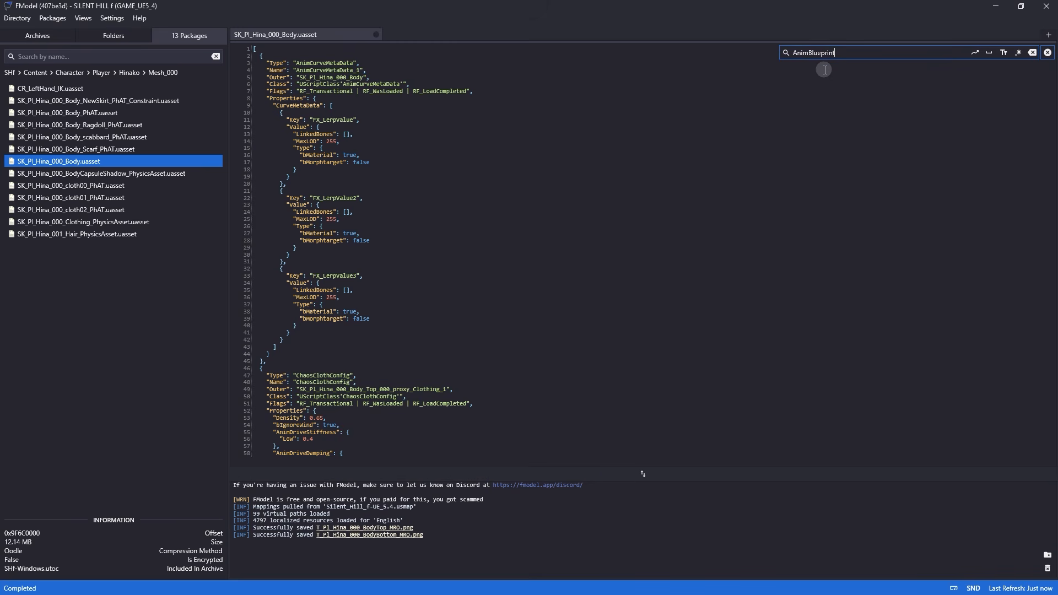
key(Return)
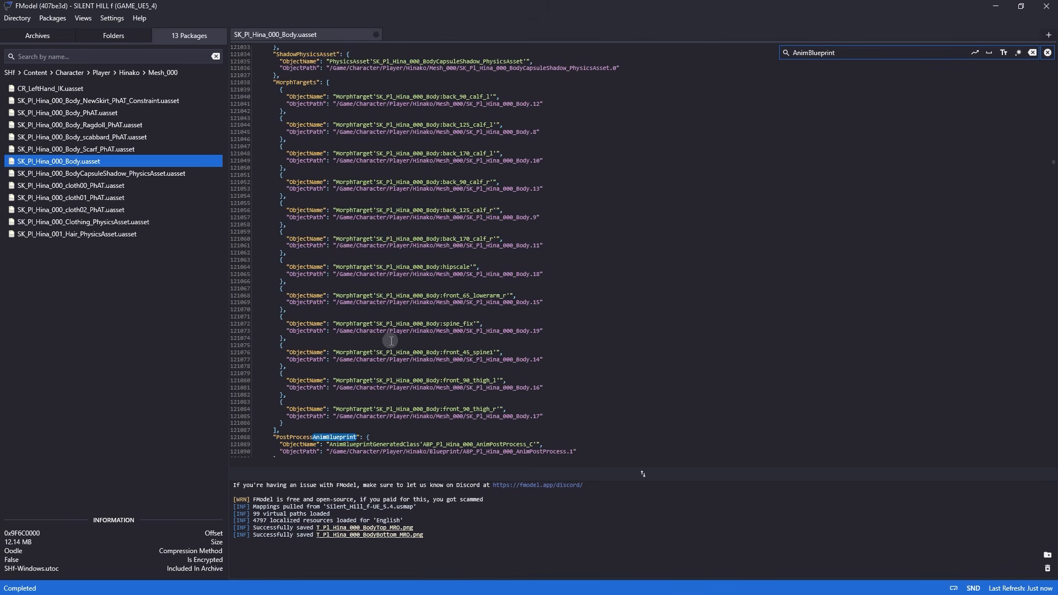
scroll(388, 342, down, 4)
scroll(389, 342, down, 2)
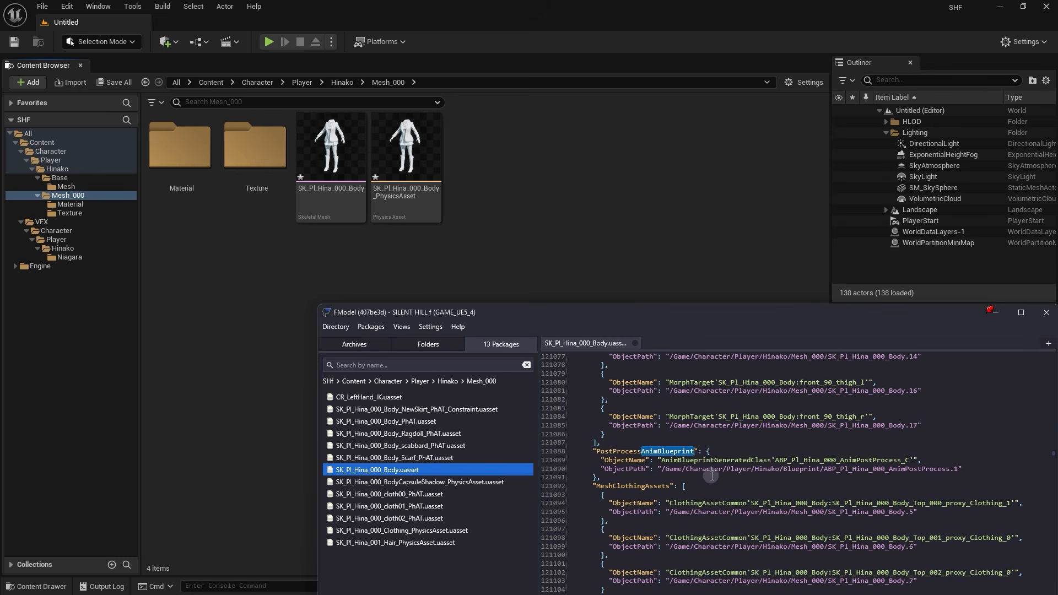
Create a Blueprint folder inside Character/Player/Hinako in Unreal Editor to match the PostProcessAnimBlueprint path, and open it
double_click(799, 469)
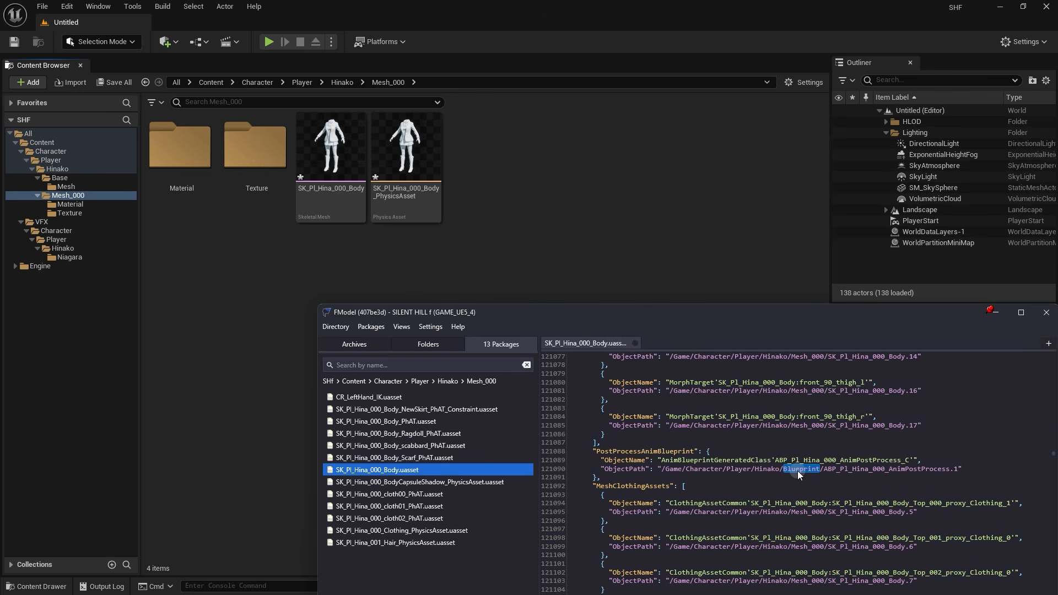
click(71, 170)
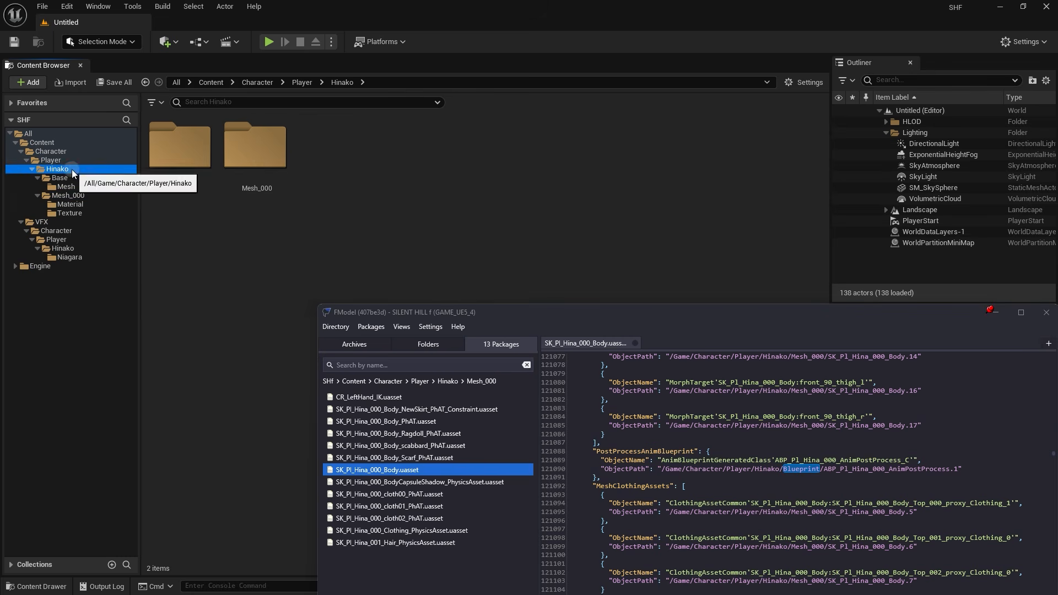
right_click(209, 239)
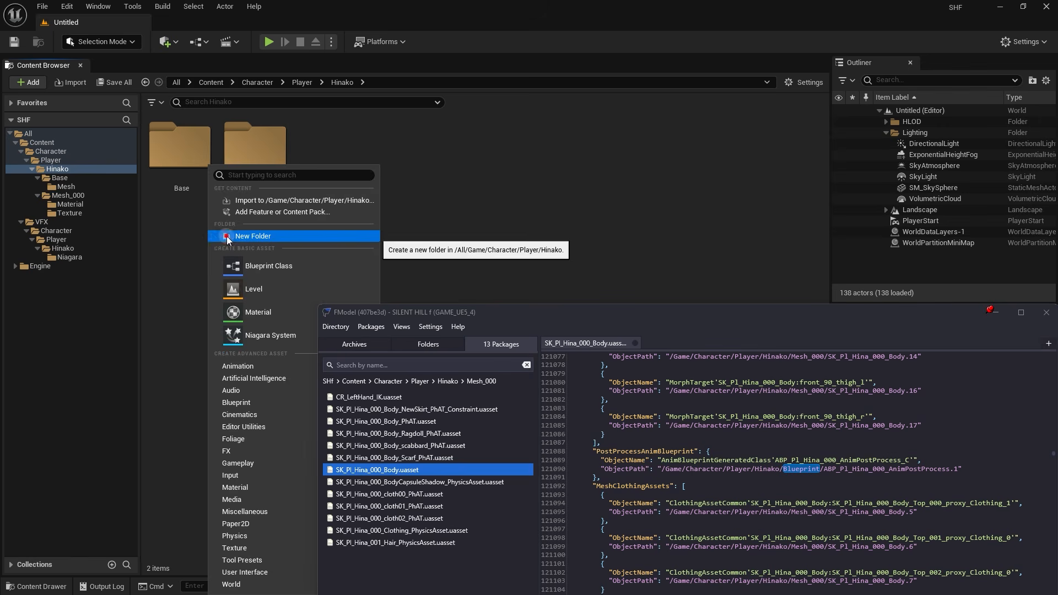
click(227, 236)
key(ctrl+v)
key(Return)
double_click(272, 172)
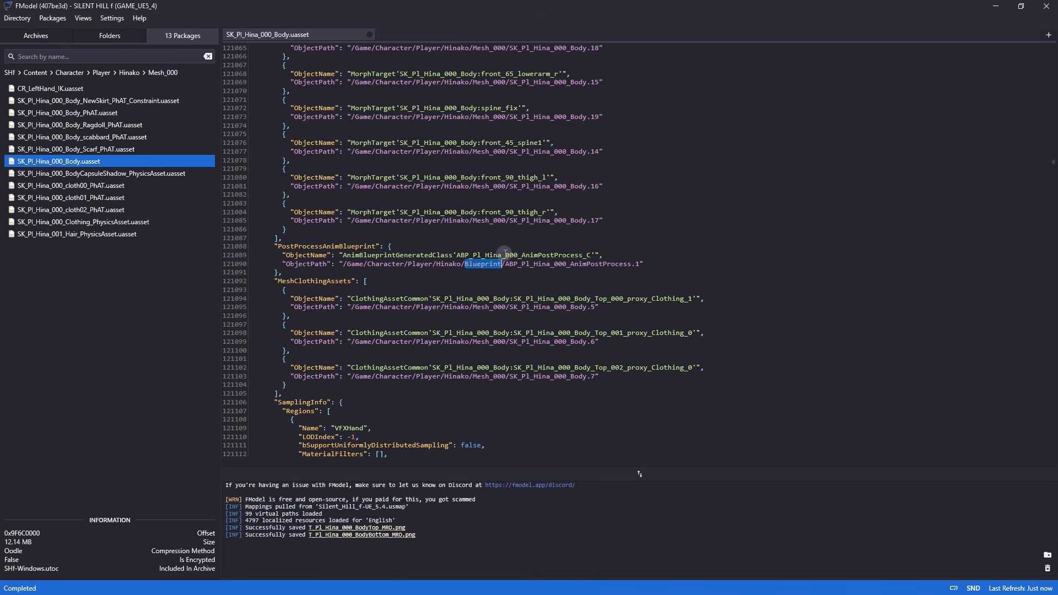
Copy the name ABP_Pl_Hina_000_AnimPostProcess from the PostProcessAnimBlueprint entry in FModel without its _C suffix, and switch back to Unreal Editor
double_click(501, 256)
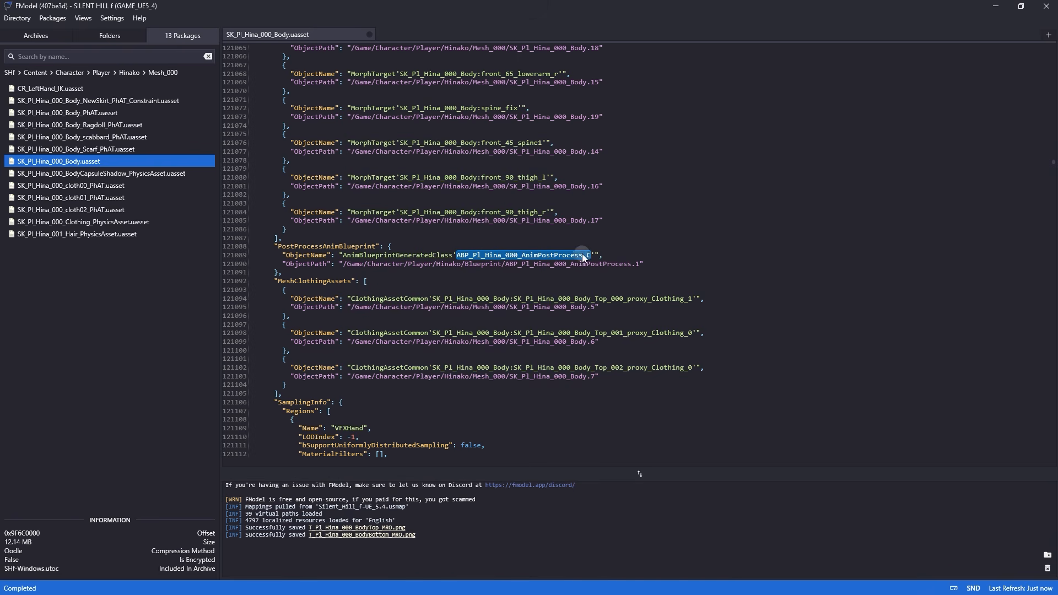
drag(583, 255, 469, 255)
key(alt+Tab)
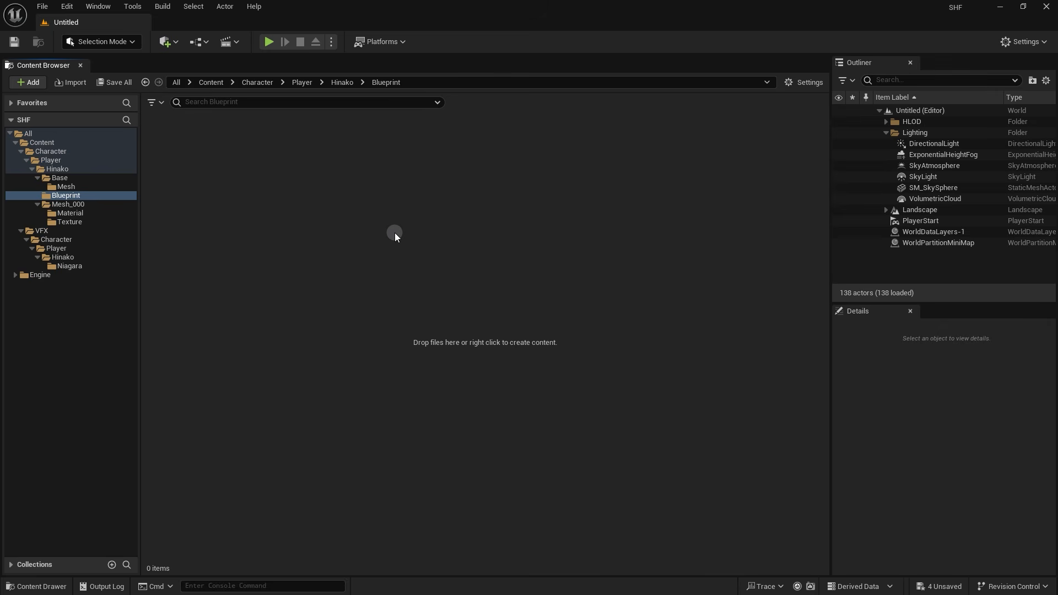
Create an Animation Blueprint for the SKEL_Pl_Hina_000 skeleton in the Blueprint folder, named ABP_Pl_Hina_000_AnimPostProcess
click(77, 195)
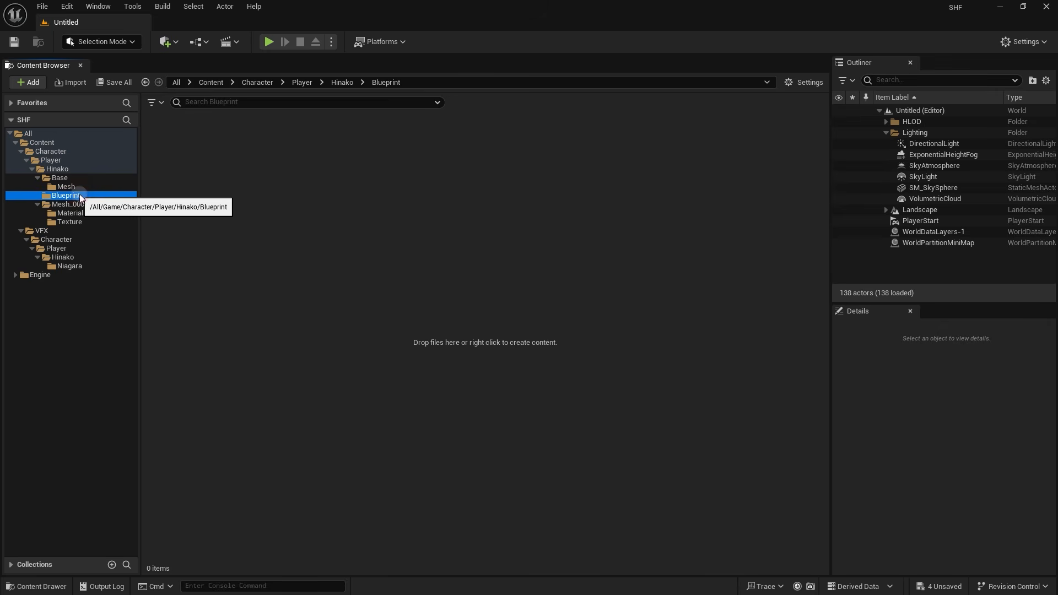
right_click(214, 142)
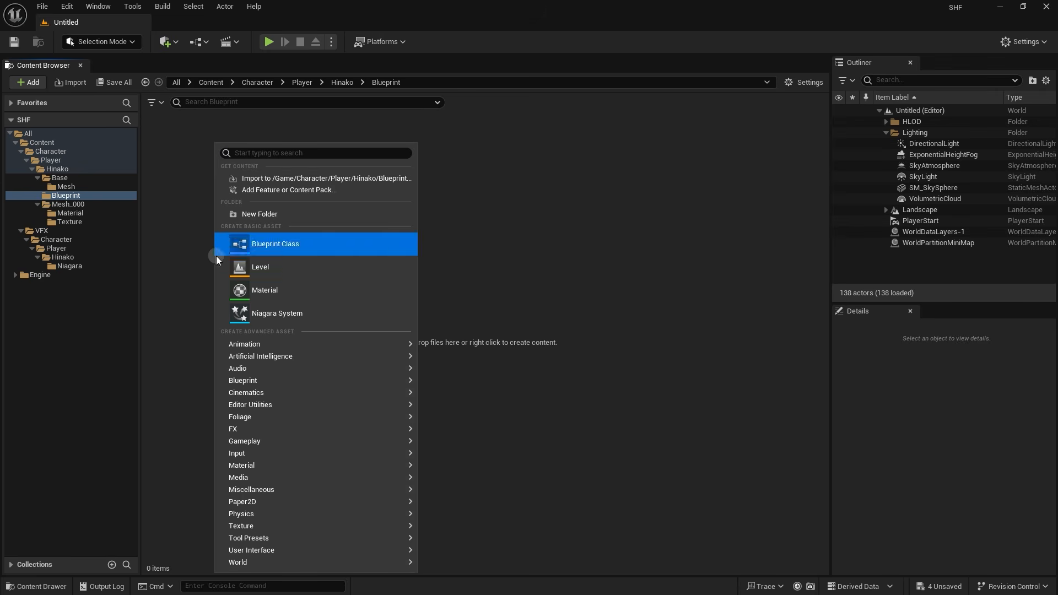
mouse_move(243, 346)
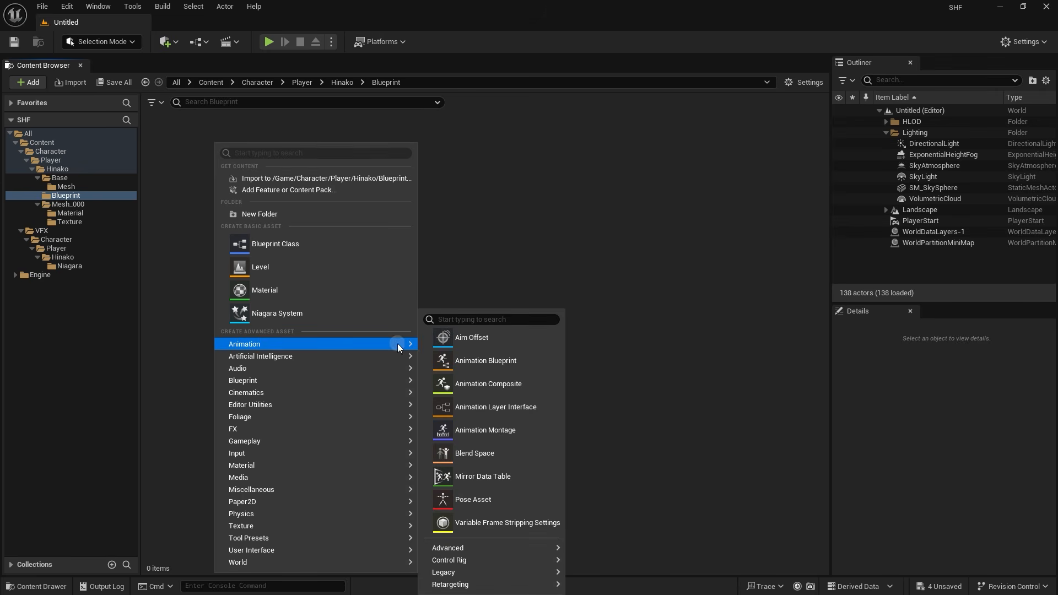
click(477, 367)
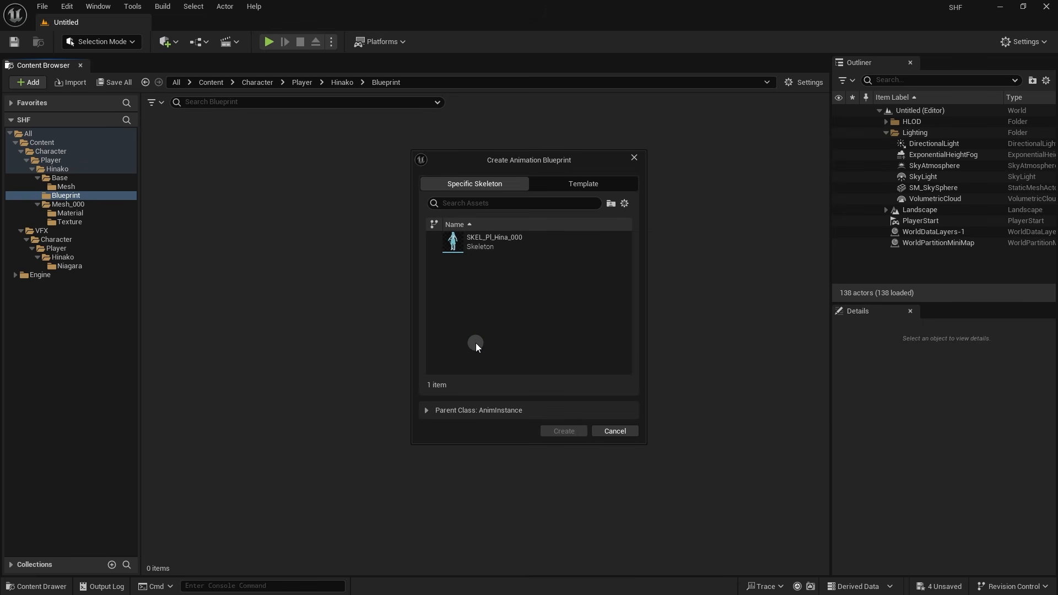
click(500, 242)
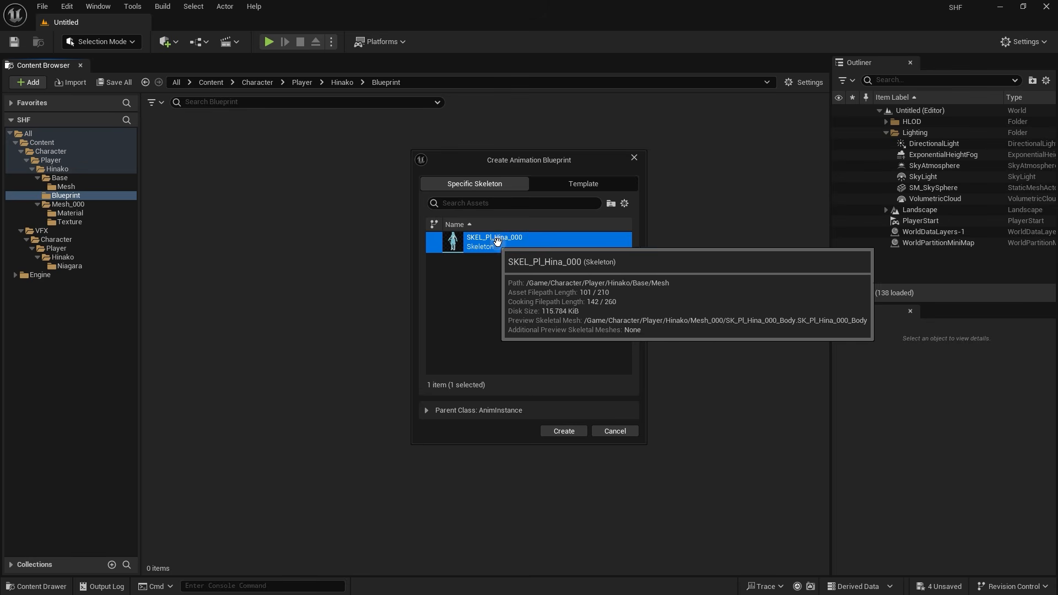
click(567, 431)
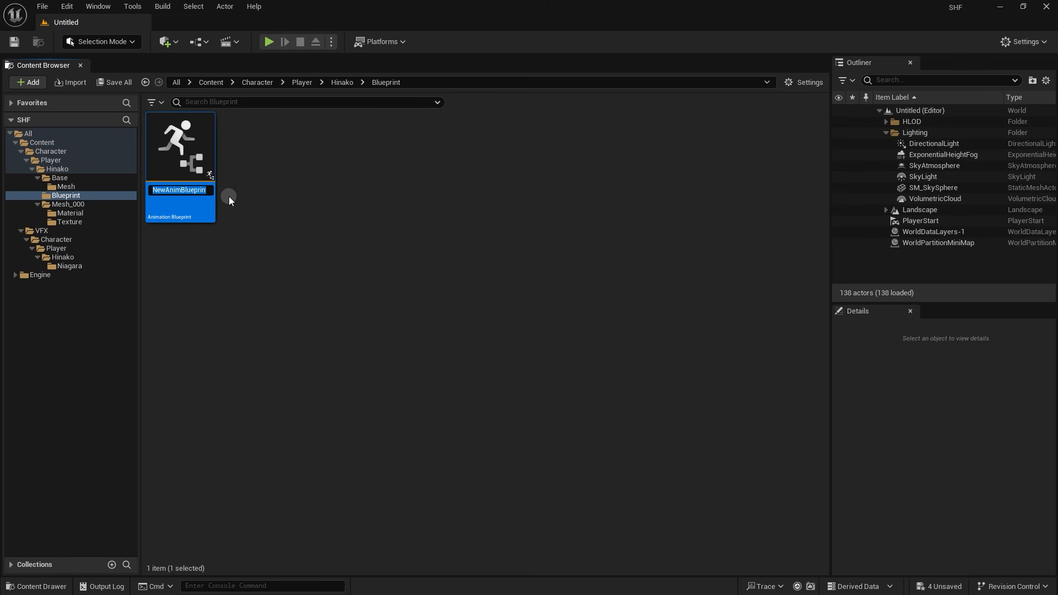
key(ctrl+v)
key(Return)
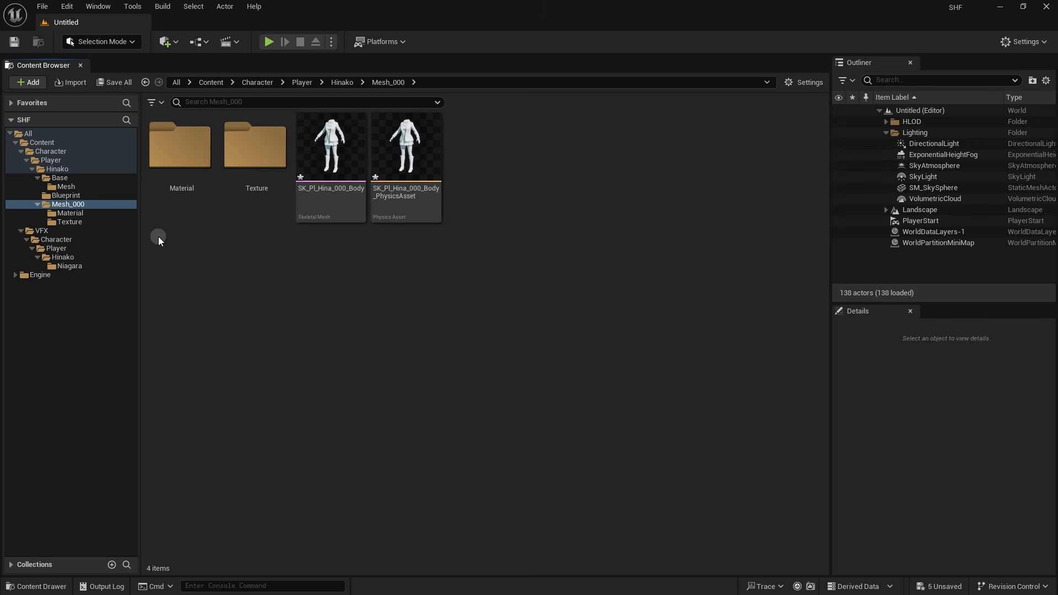
Set the Post Process Anim Blueprint of the SK_Pl_Hina_000_Body skeletal mesh in Mesh_000 to ABP_Pl_Hina_000_AnimPostProcess, and save and close the mesh
click(92, 204)
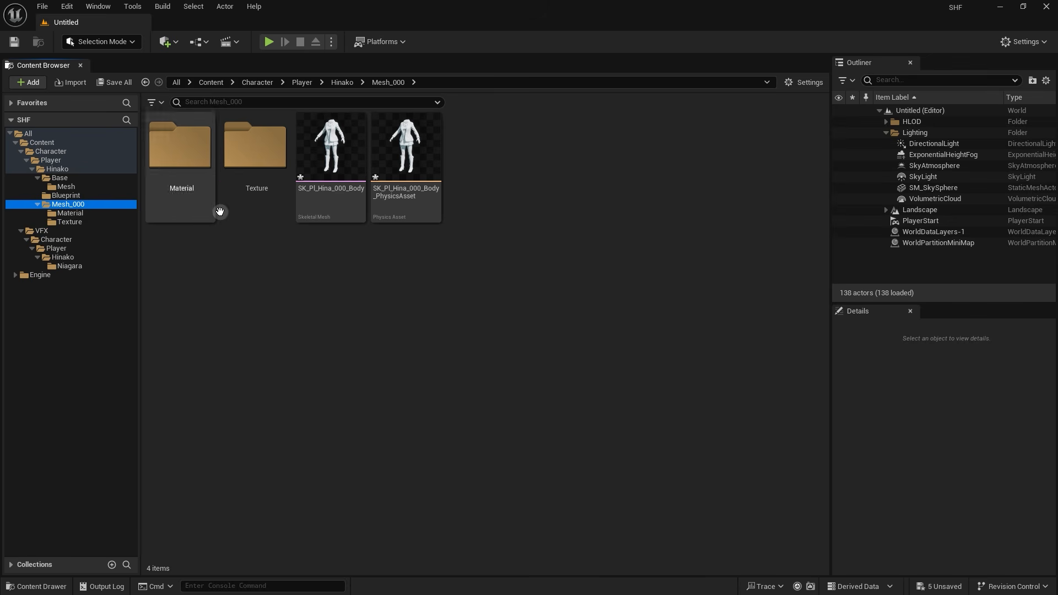
click(342, 164)
double_click(342, 164)
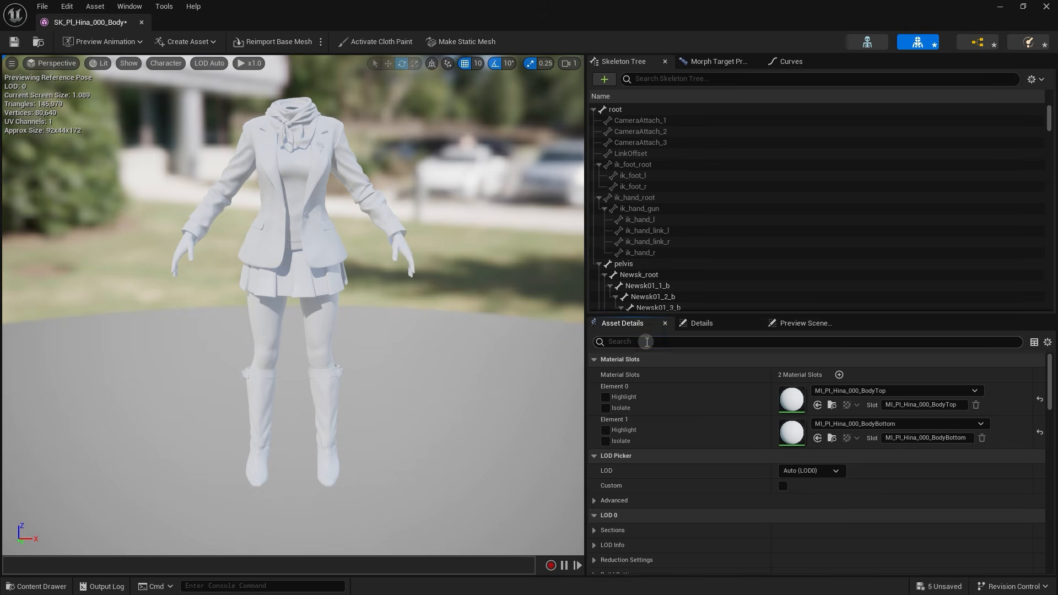
text(Post)
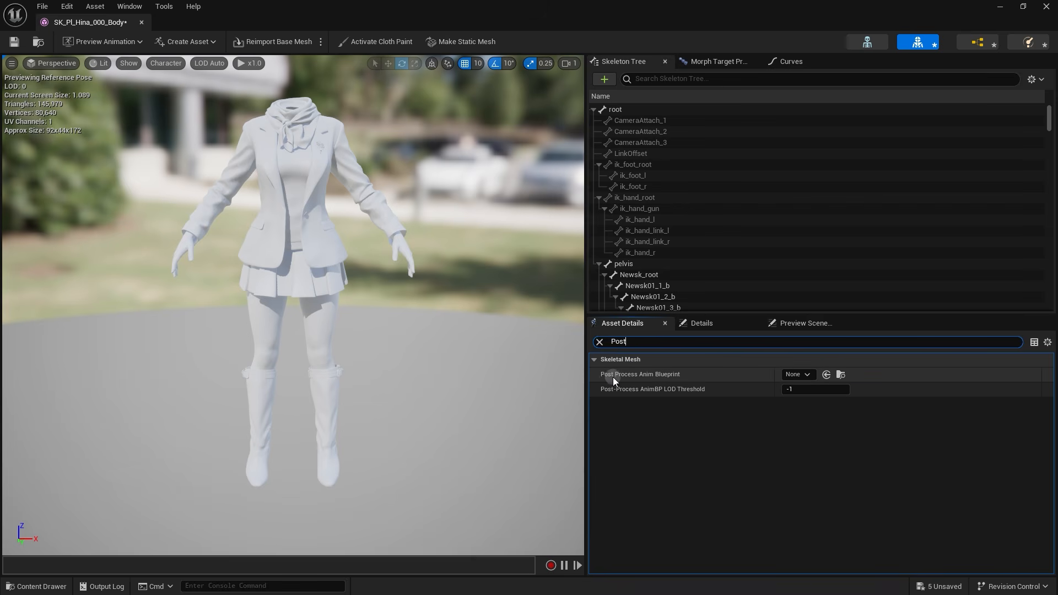
click(803, 375)
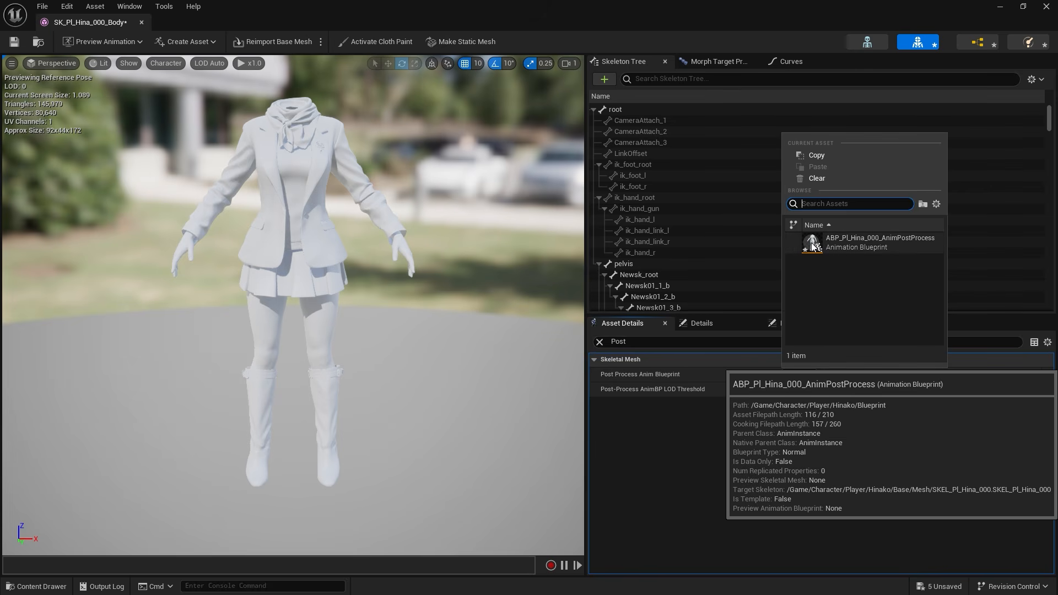
click(851, 240)
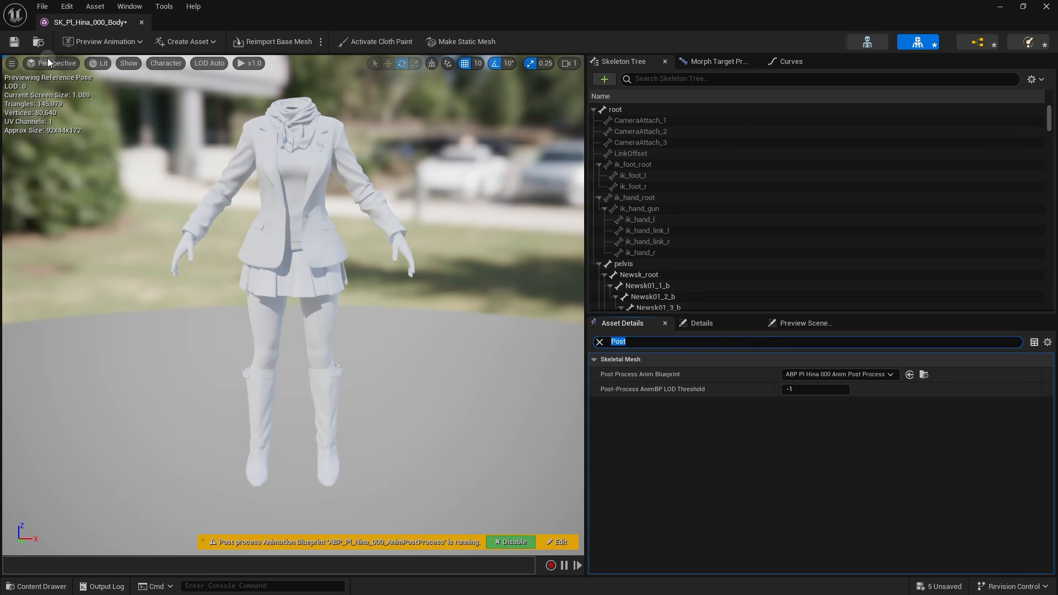
click(13, 42)
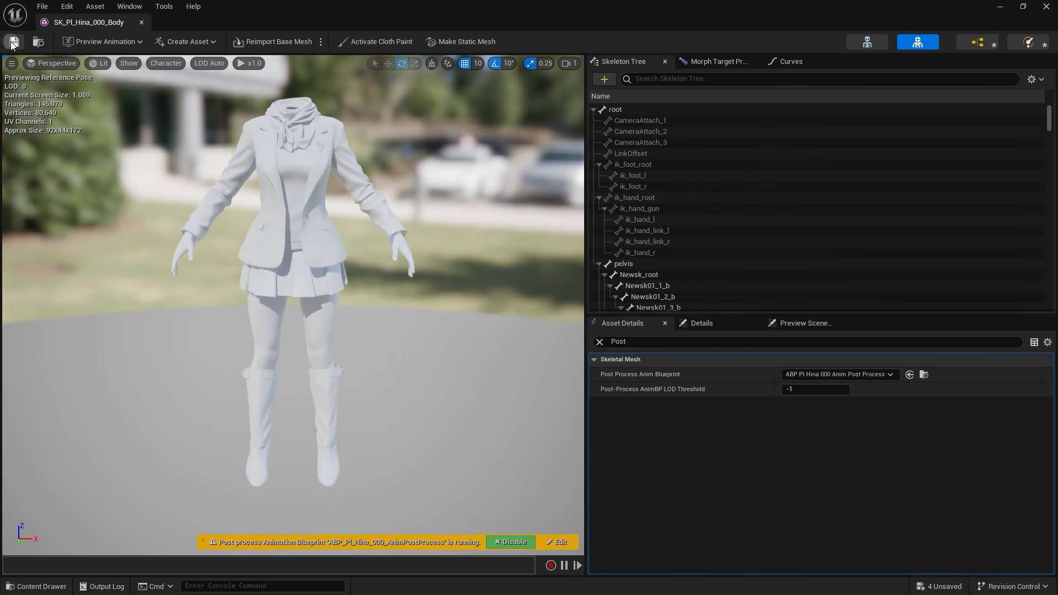
click(1046, 6)
click(321, 268)
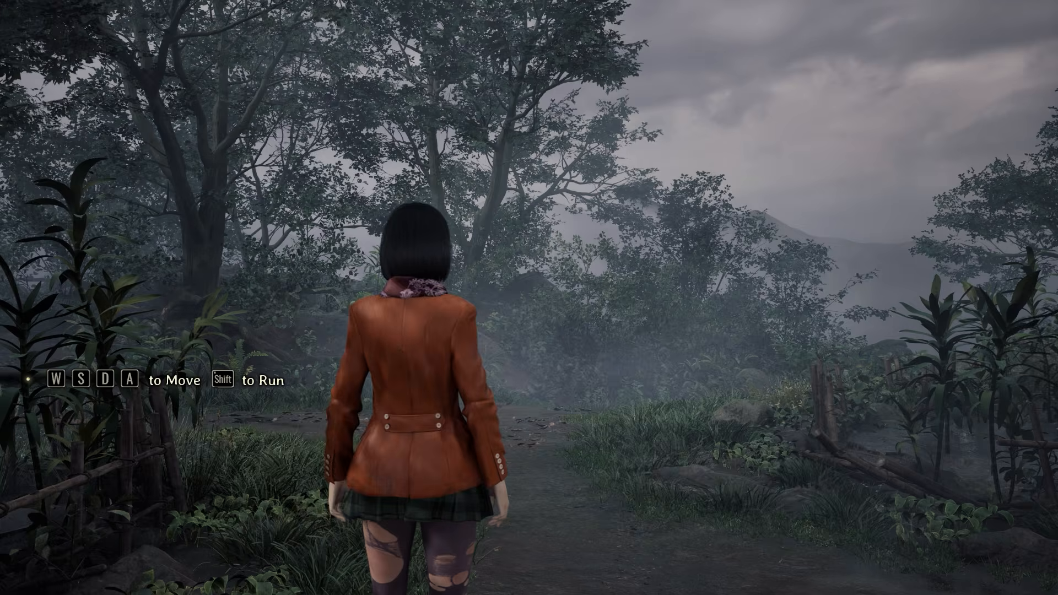
key(w)
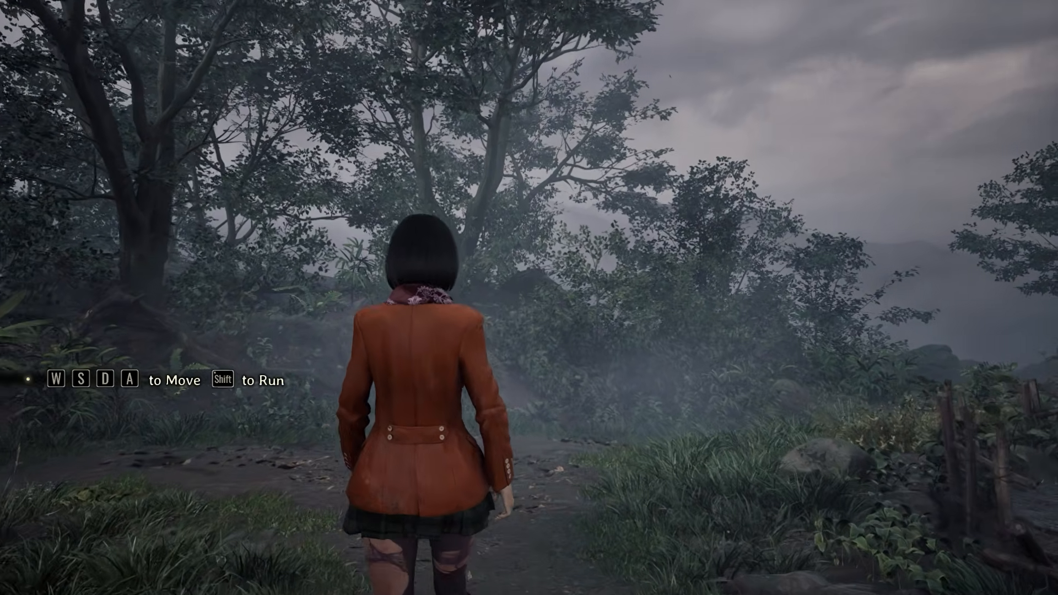
key(w)
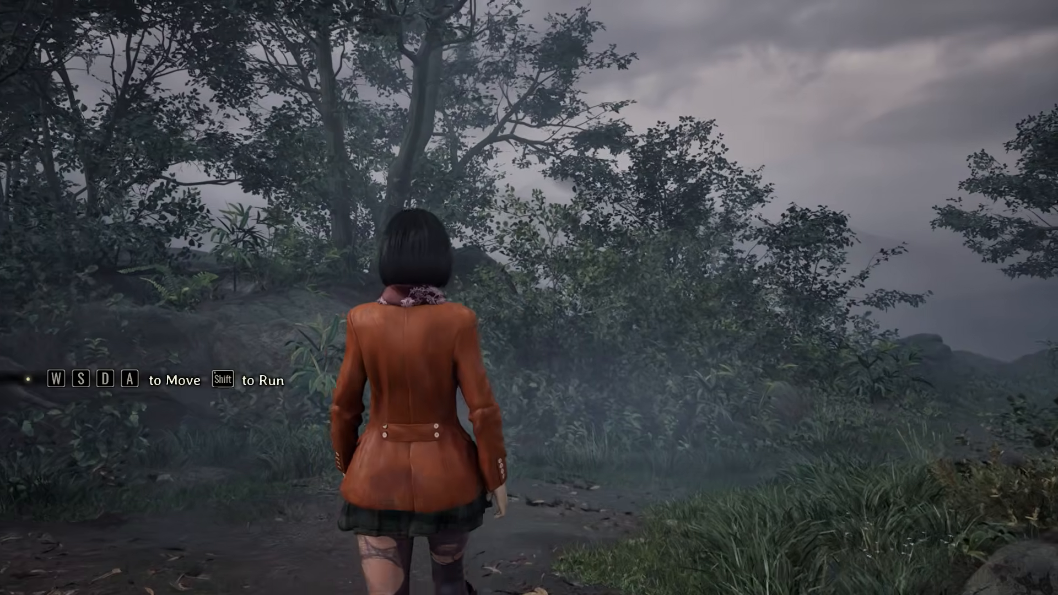
key(w)
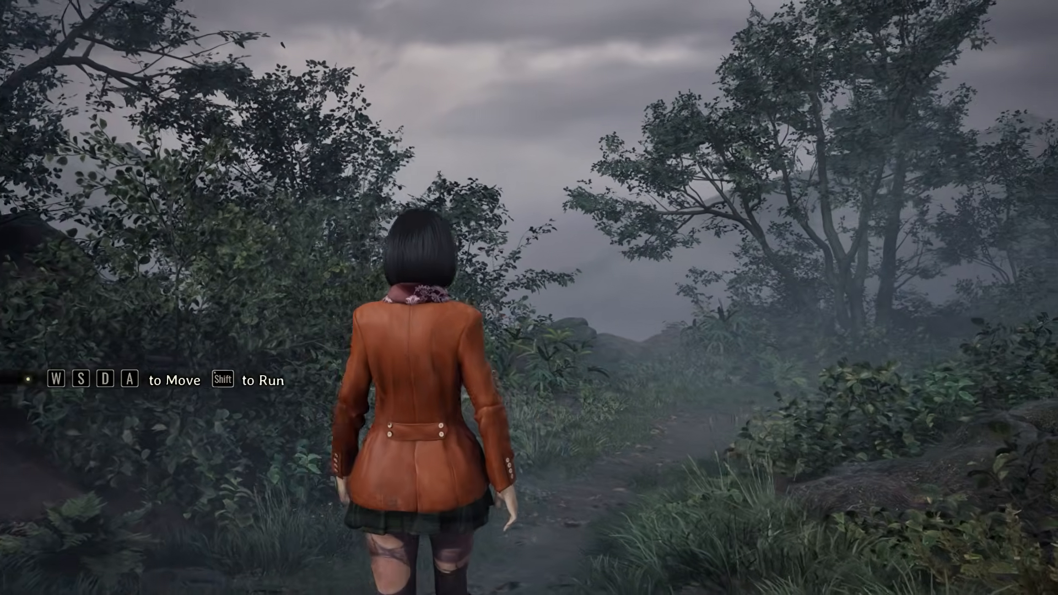
key(w)
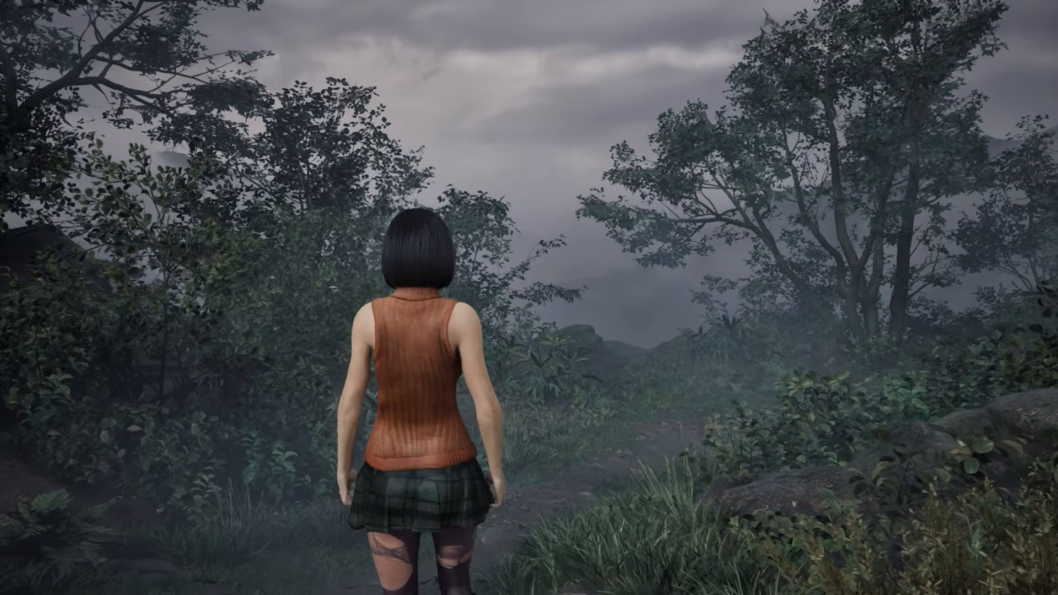
key(w)
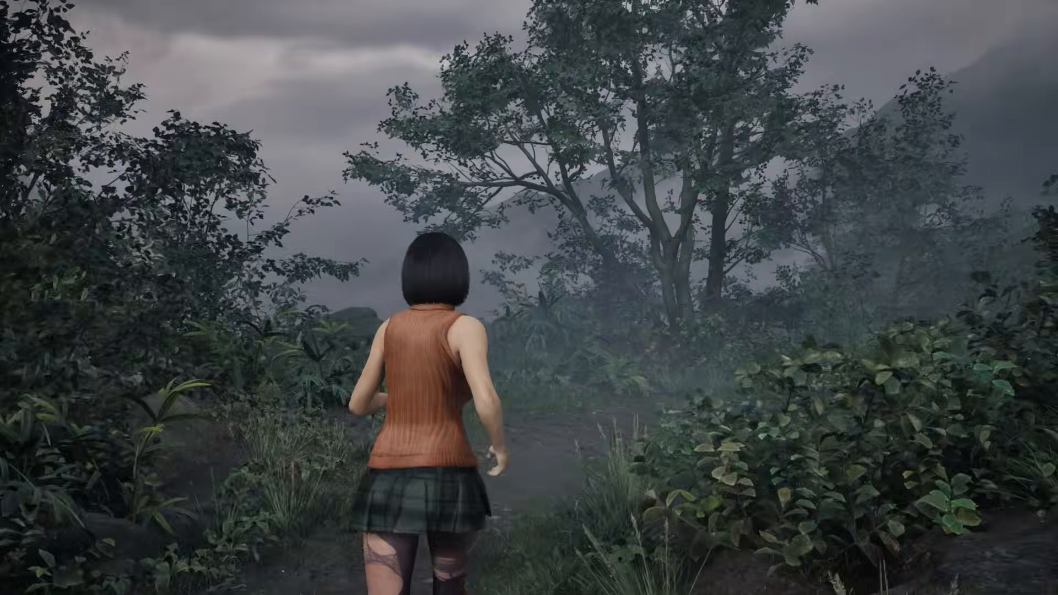
key(w)
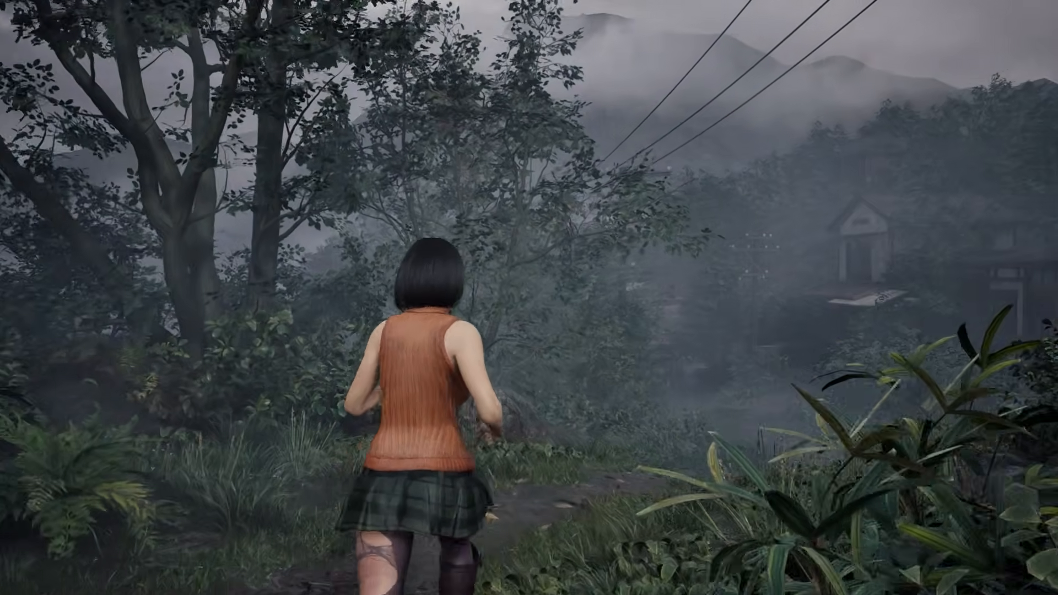
key(w)
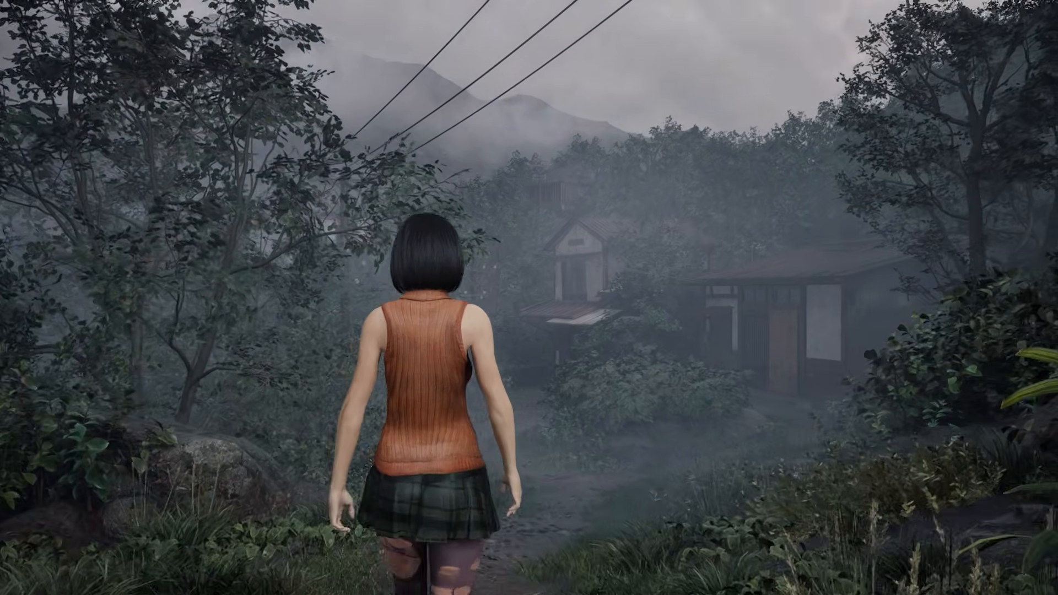
key(w)
key(w)
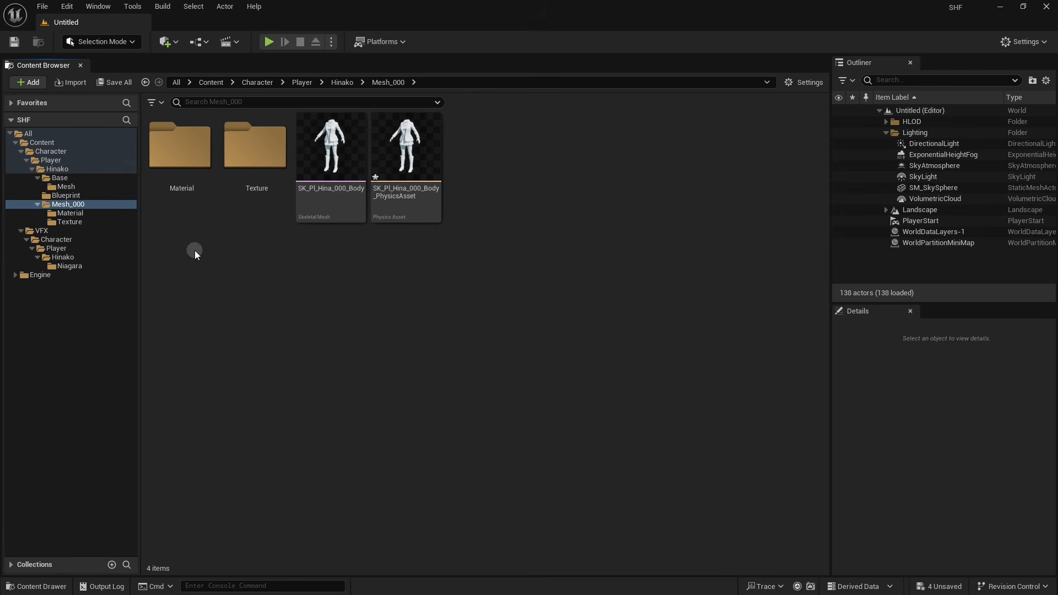
Create a Data Asset of class Primary Asset Label in the root Content folder and name it Label_MyMod
click(57, 142)
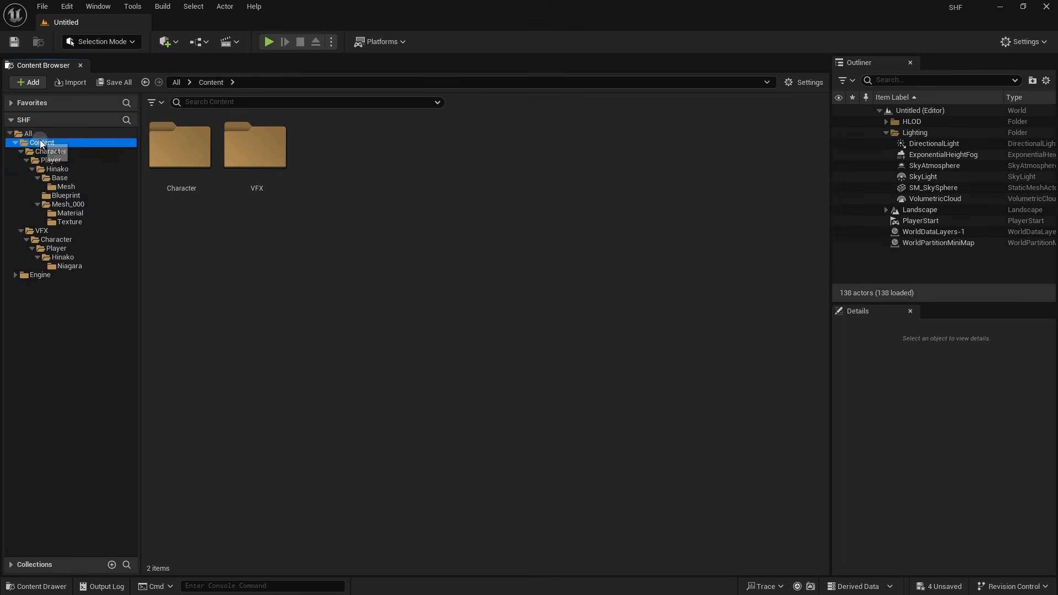
right_click(337, 142)
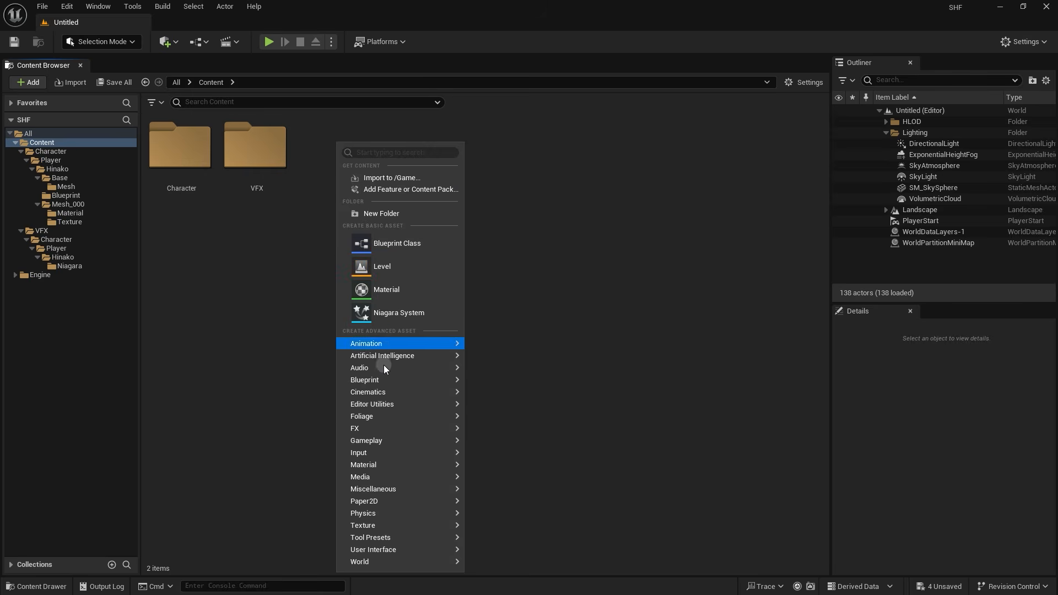
mouse_move(369, 491)
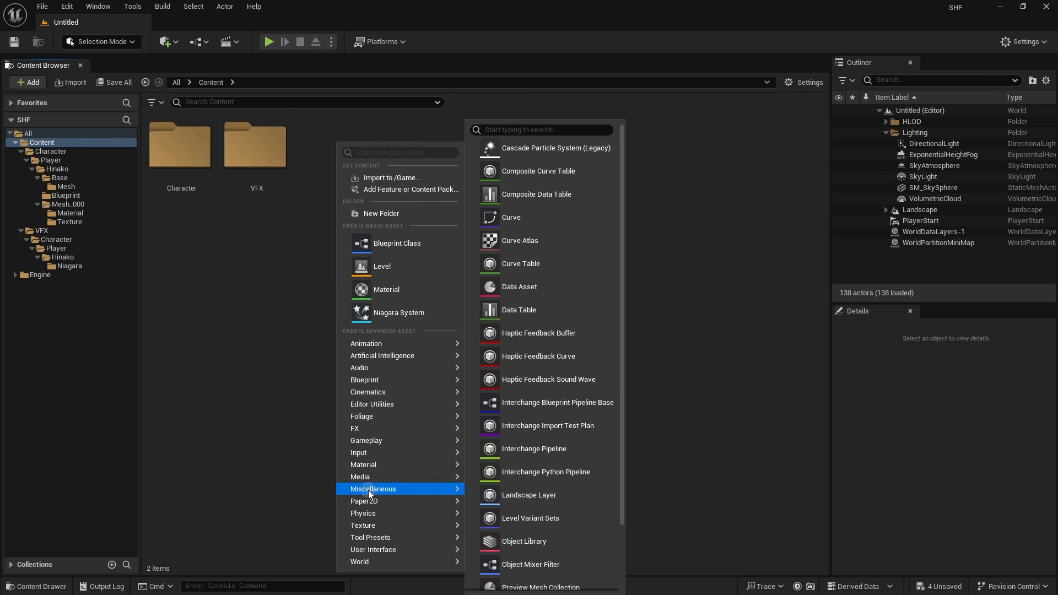
click(548, 286)
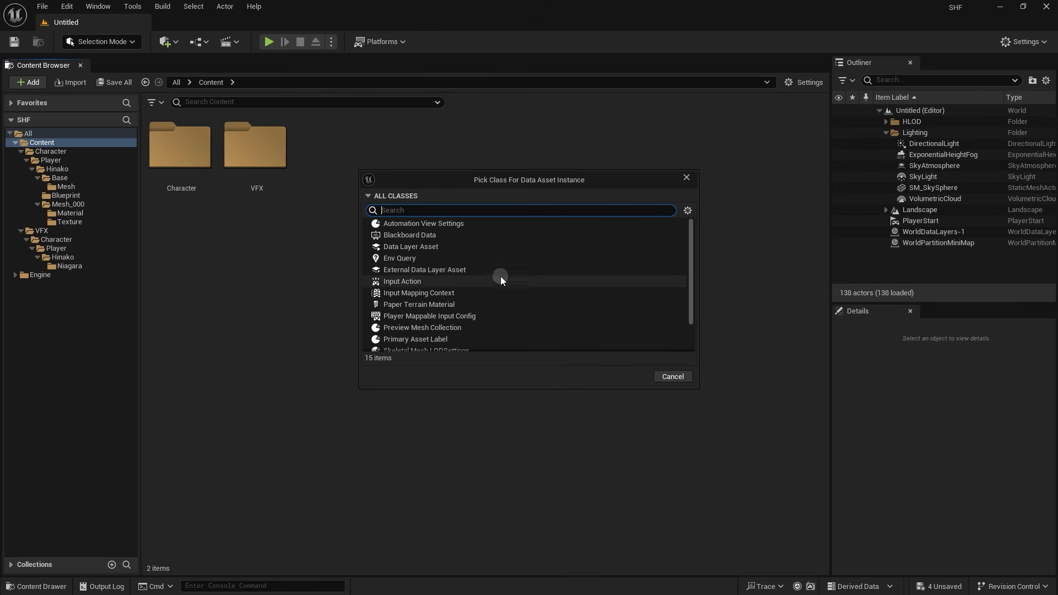
text(primary)
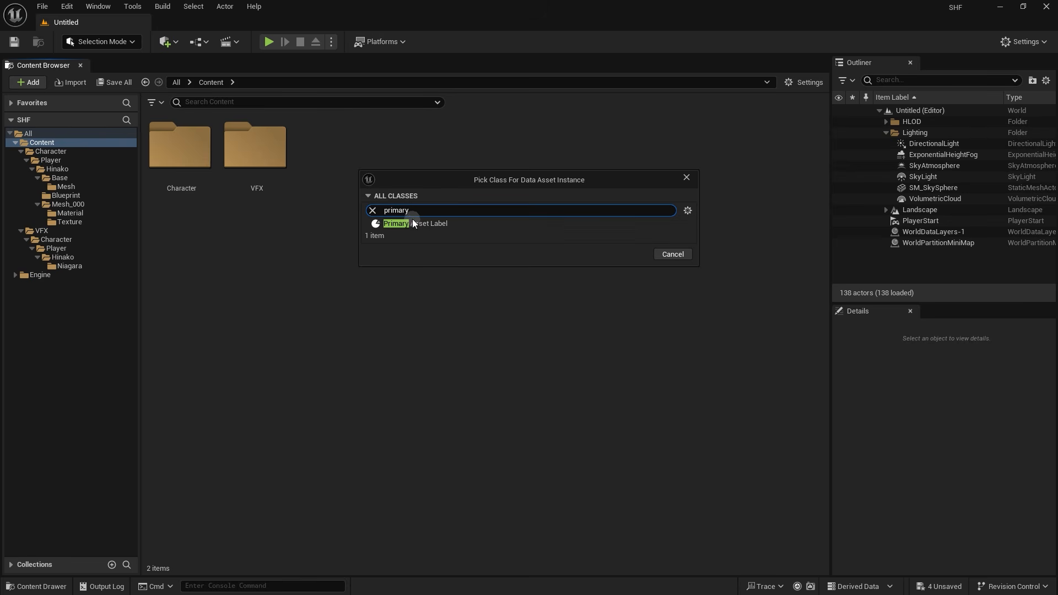
click(416, 224)
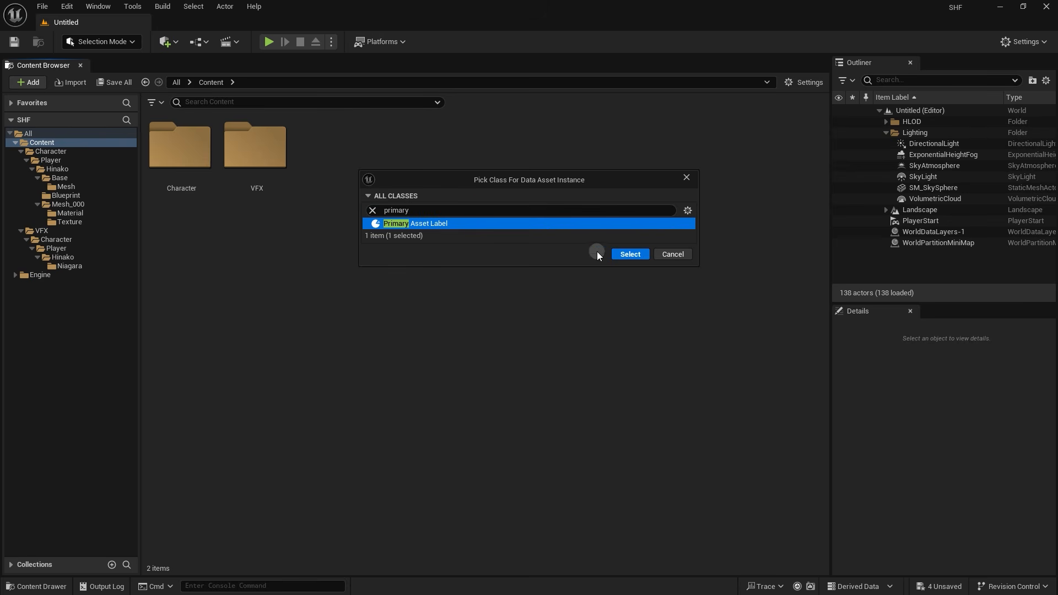
click(630, 255)
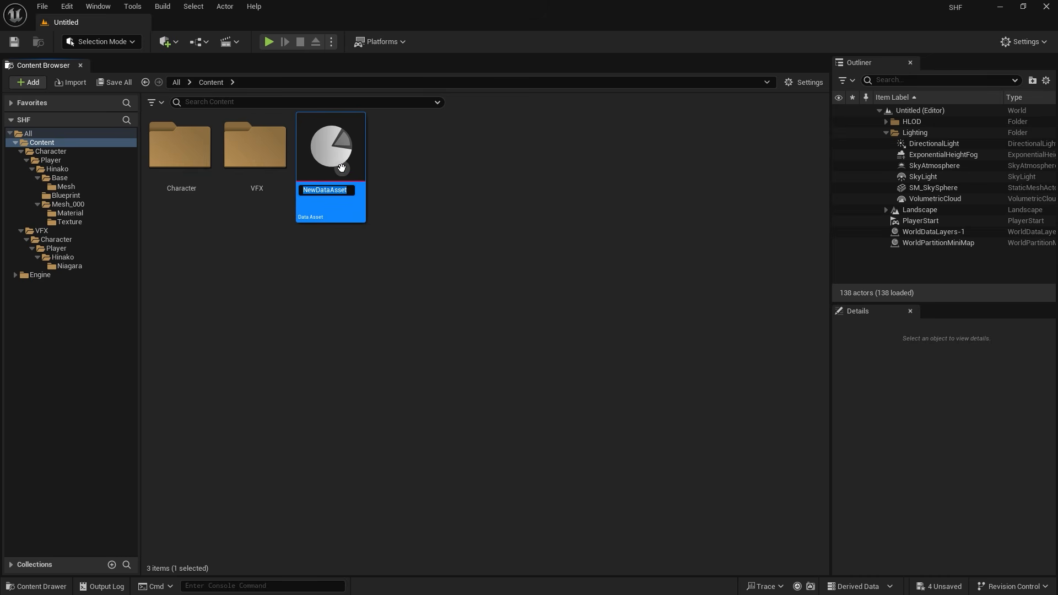
text(Label_MyMod)
key(Return)
Open Label_MyMod and set its Priority to 1, Chunk ID to 357 and Cook Rule to Always Cook
double_click(342, 168)
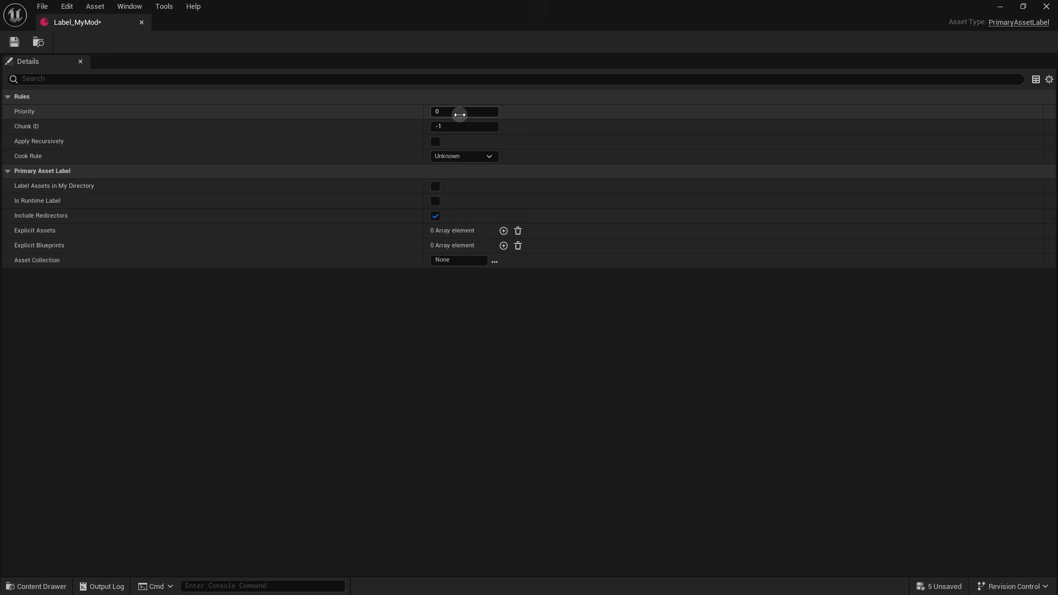
click(458, 113)
text(1)
click(531, 113)
click(441, 126)
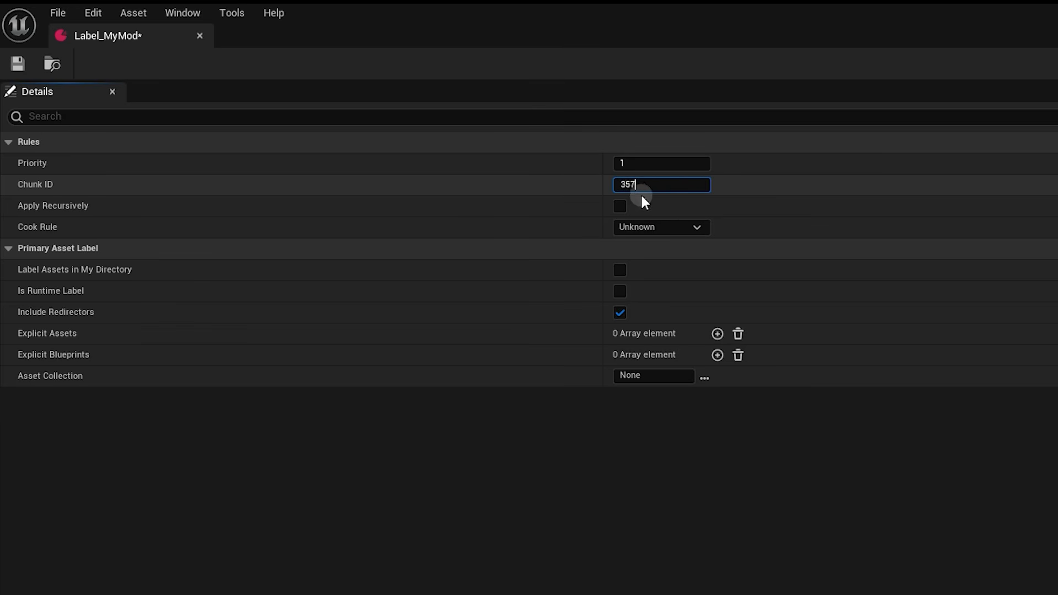
key(Return)
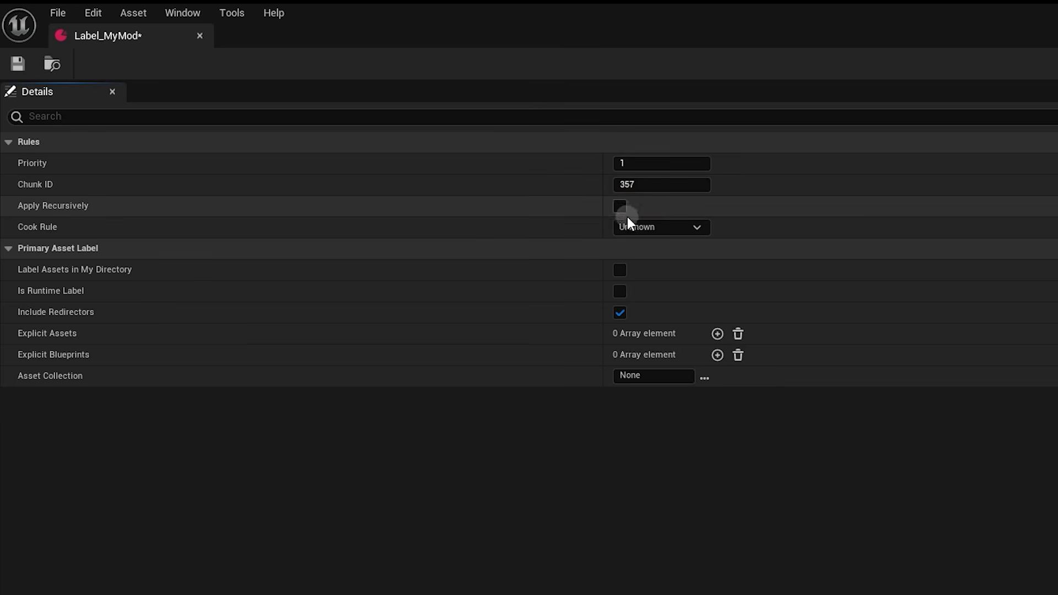
click(637, 227)
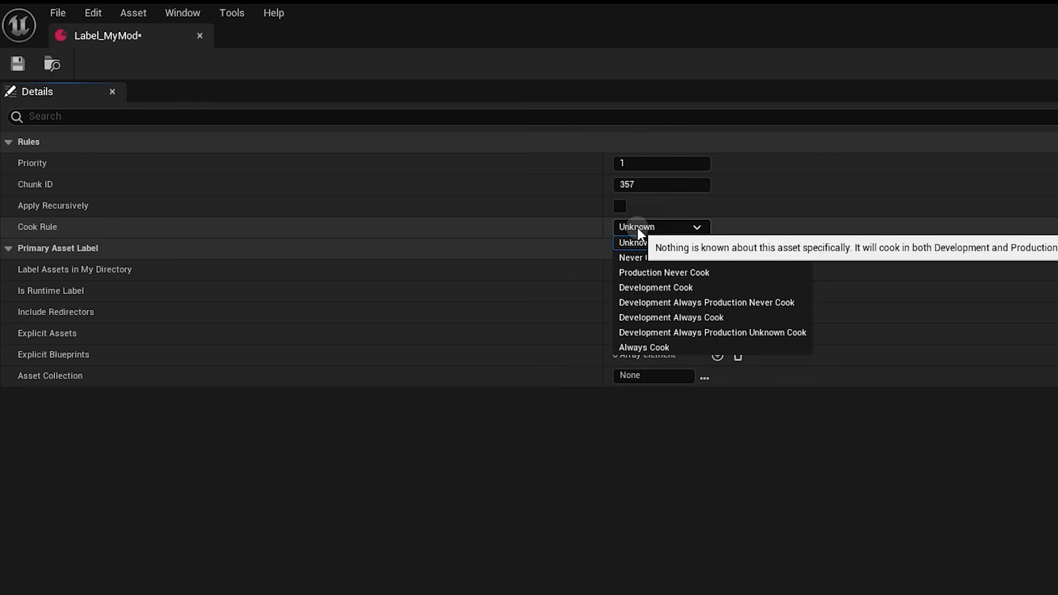
click(650, 345)
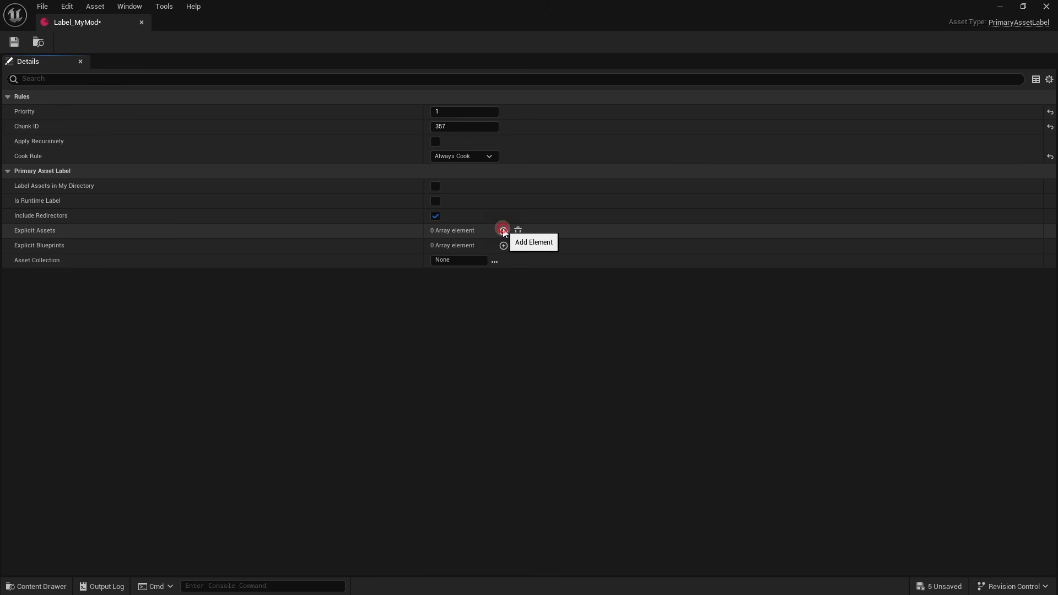
Add eight empty elements to the Explicit Assets array of Label_MyMod
click(504, 230)
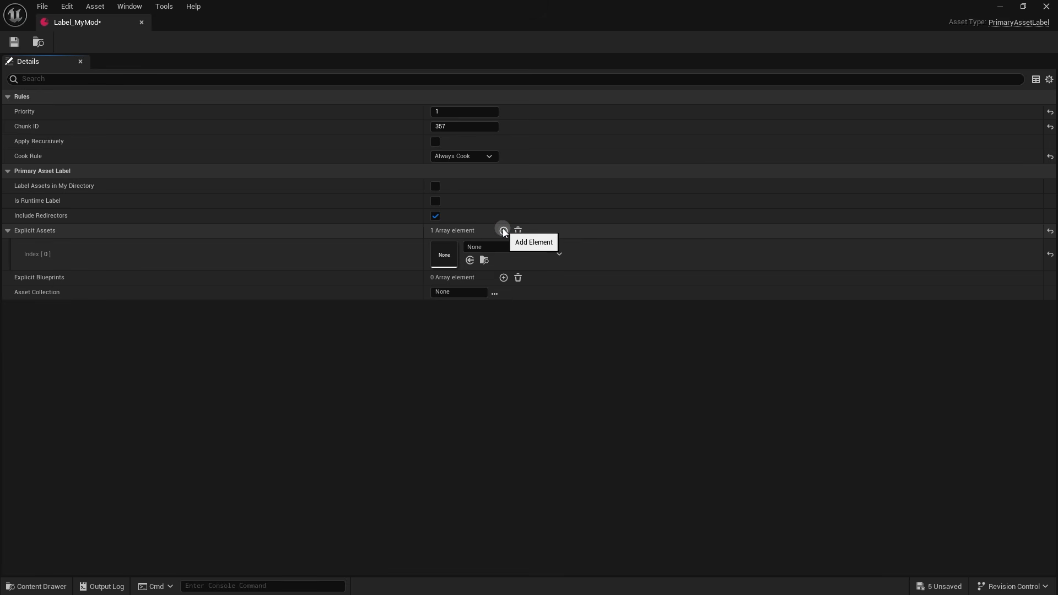
click(504, 230)
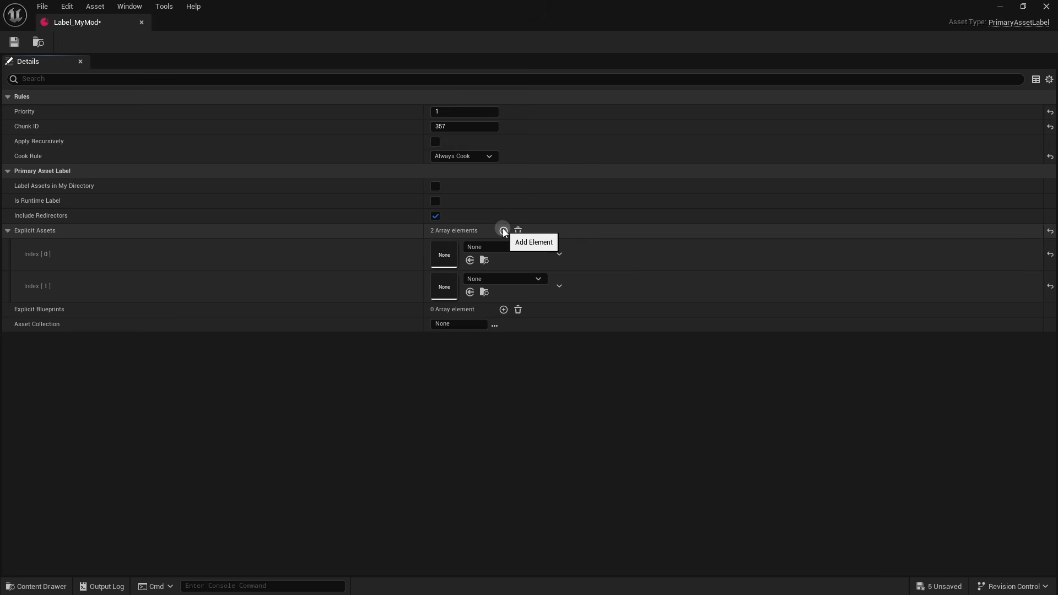
click(503, 230)
click(503, 230)
click(504, 230)
click(503, 231)
click(504, 231)
click(503, 230)
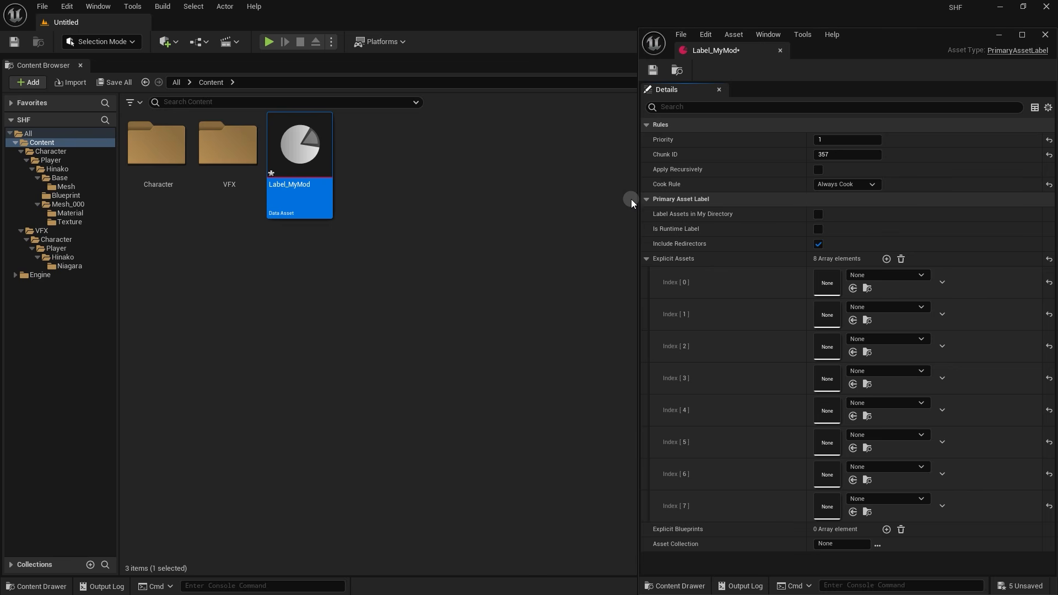
Assign SK_Pl_Hina_000_Body from Mesh_000 to Explicit Assets index 0 and NS_FX_Pl_UnderwearFog from the Niagara folder to index 1
drag(638, 196, 702, 197)
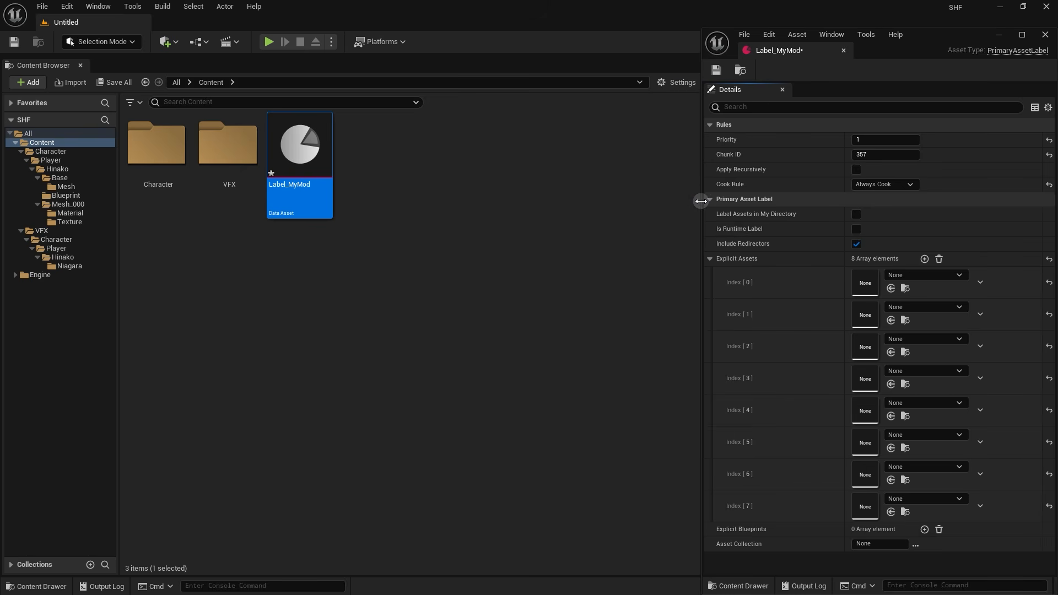
click(355, 257)
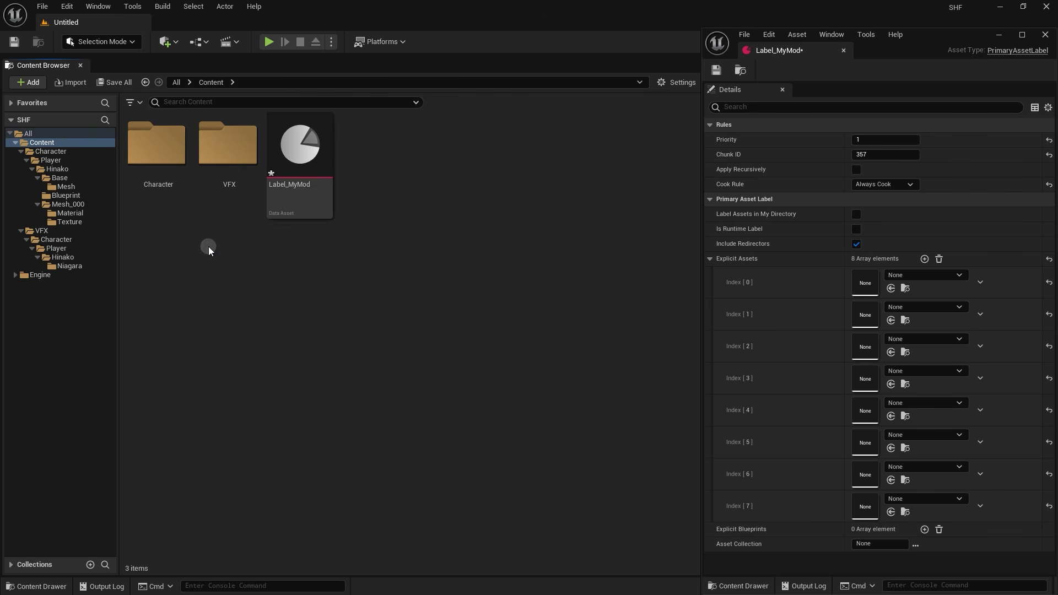
click(68, 205)
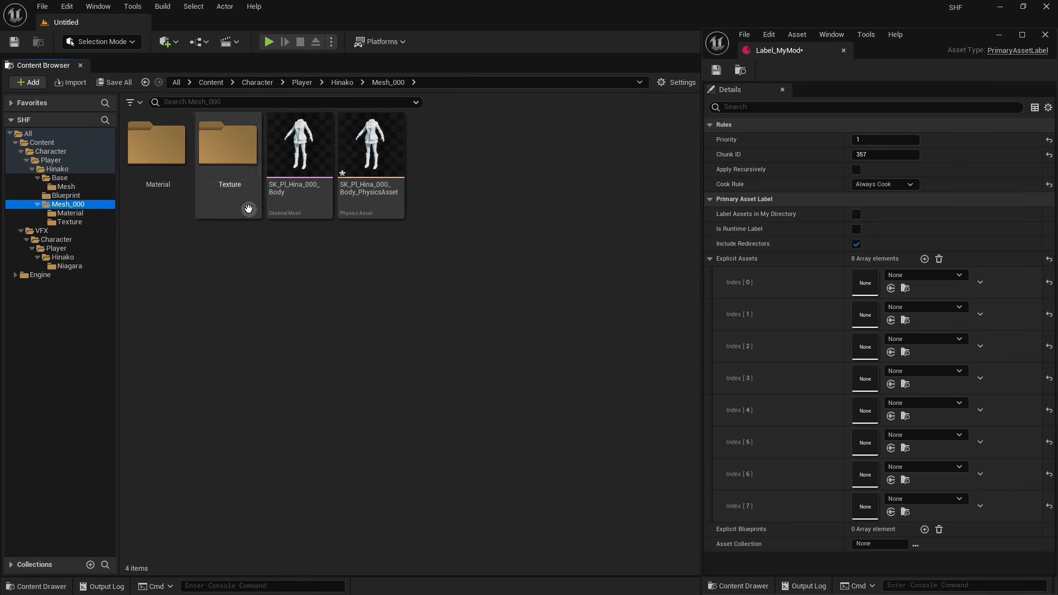
drag(306, 152, 864, 281)
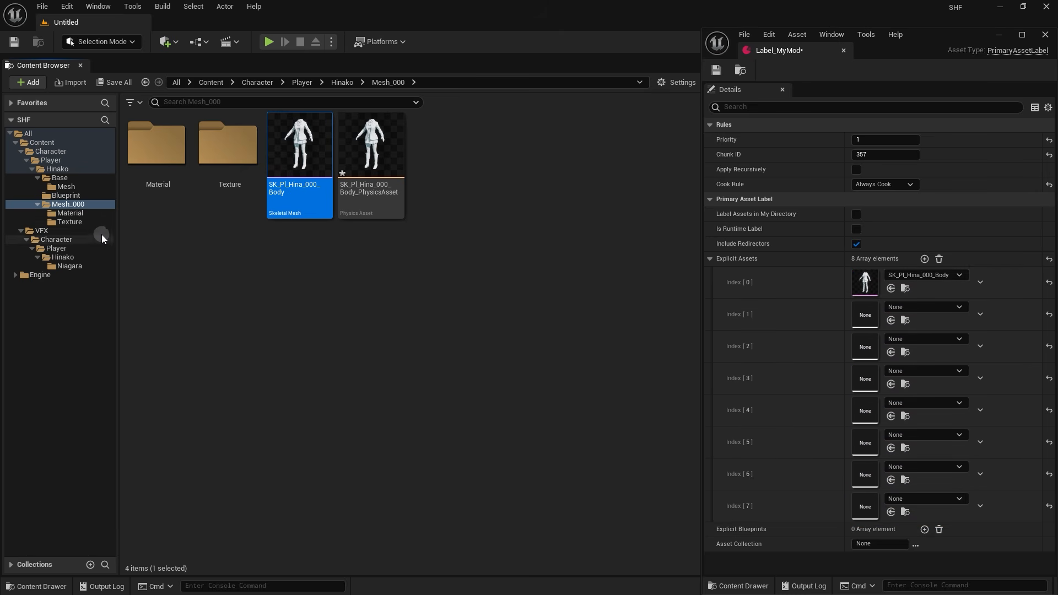
click(70, 267)
drag(164, 162, 866, 318)
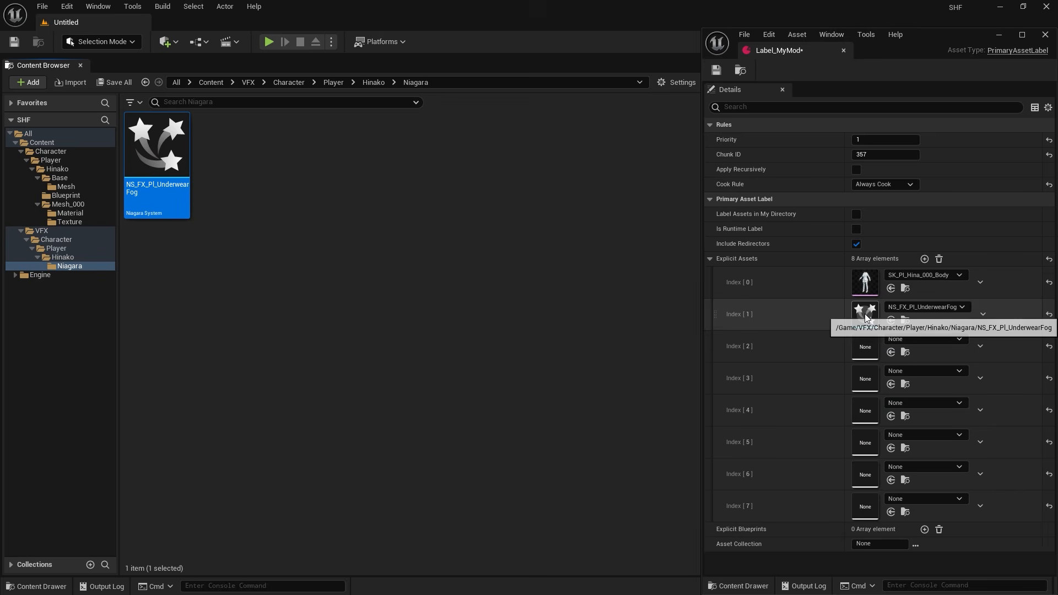
Fill Explicit Assets indexes 2 to 7 with the Mesh_000 textures: BodyBottom C, MRO and N, followed by BodyTop C, MRO and N
click(90, 222)
drag(156, 160, 857, 357)
drag(229, 162, 855, 379)
drag(299, 160, 856, 415)
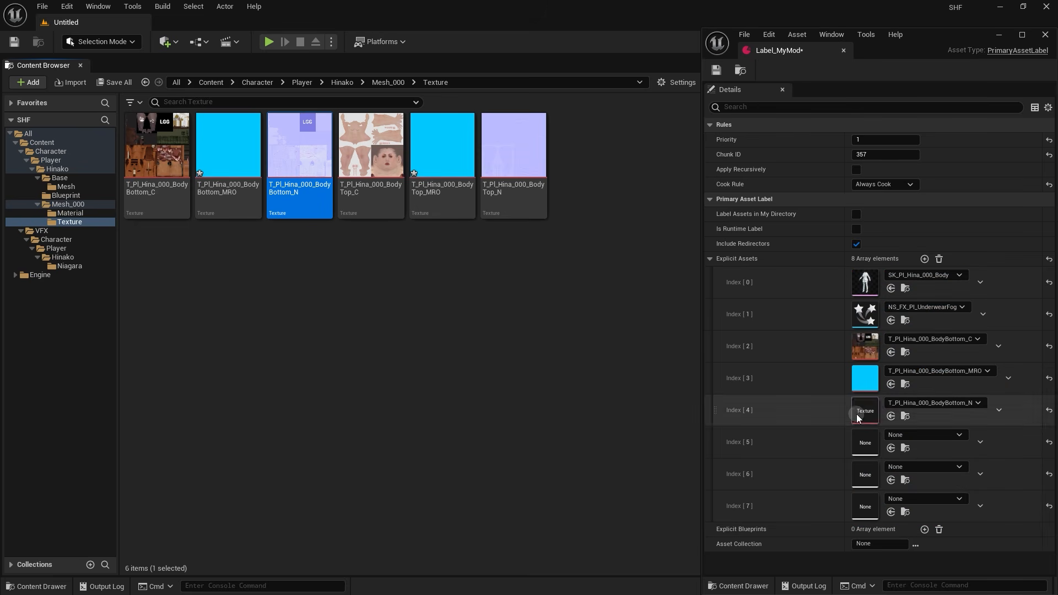
drag(371, 160, 642, 359)
drag(860, 437, 861, 439)
drag(442, 150, 867, 474)
drag(513, 150, 862, 506)
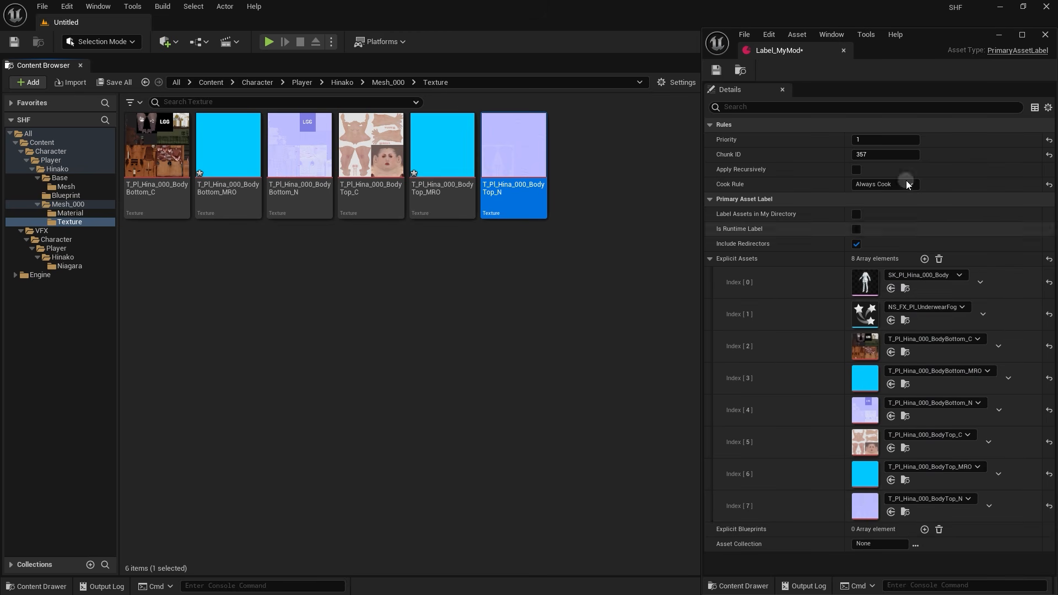
Save Label_MyMod and close its editor window
click(1021, 36)
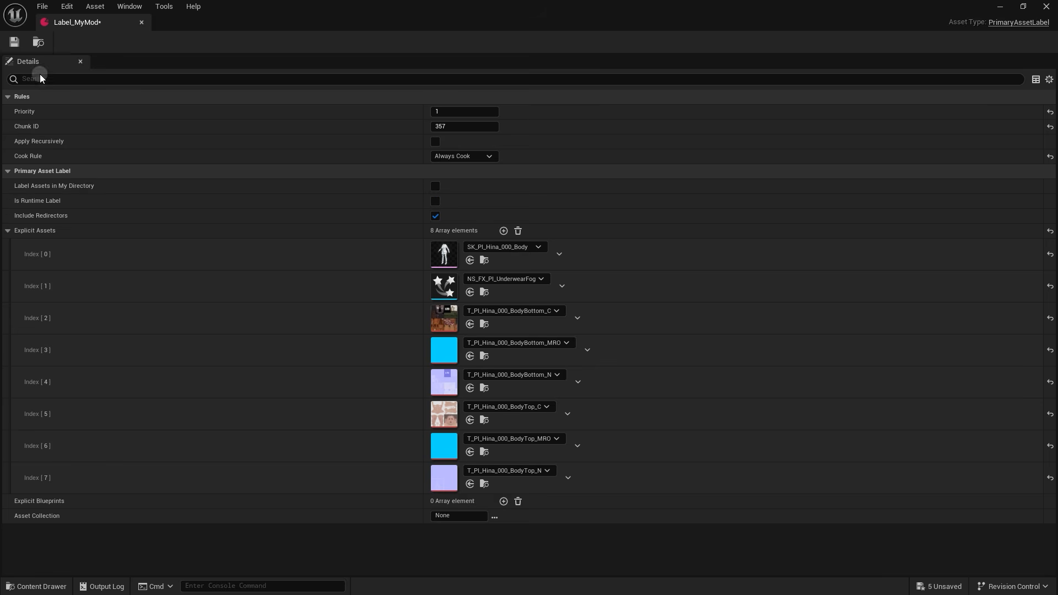
click(14, 43)
click(1047, 6)
click(646, 262)
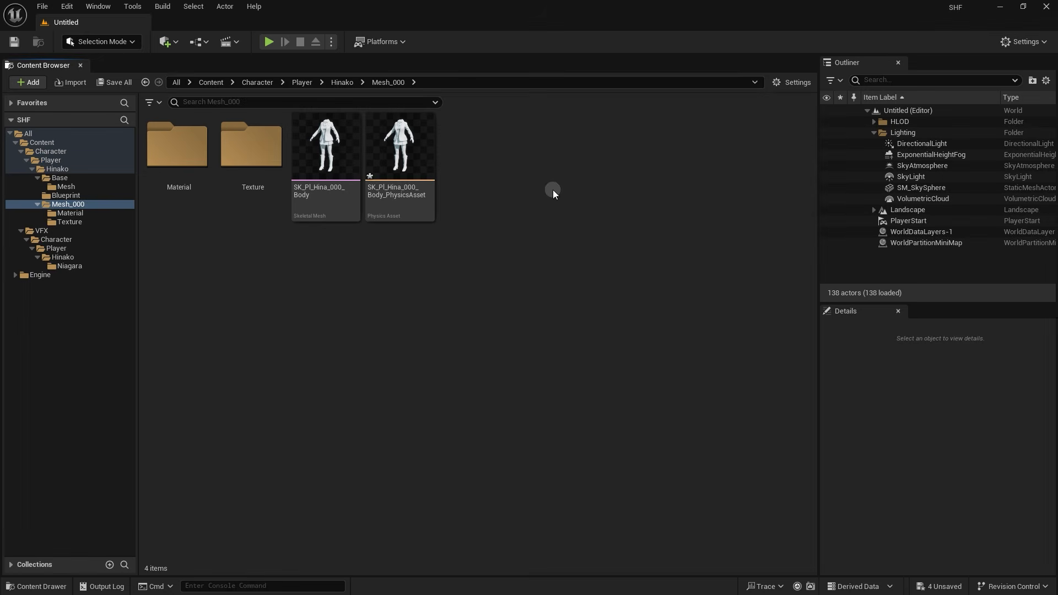
Package the project for Windows into the SHF project folder
click(381, 42)
mouse_move(412, 193)
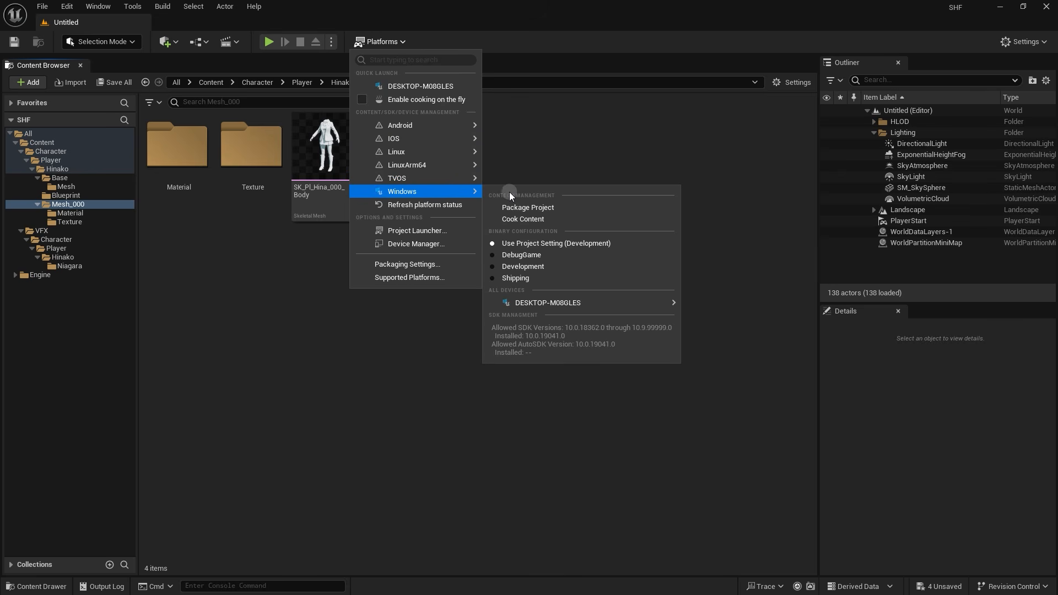
click(551, 208)
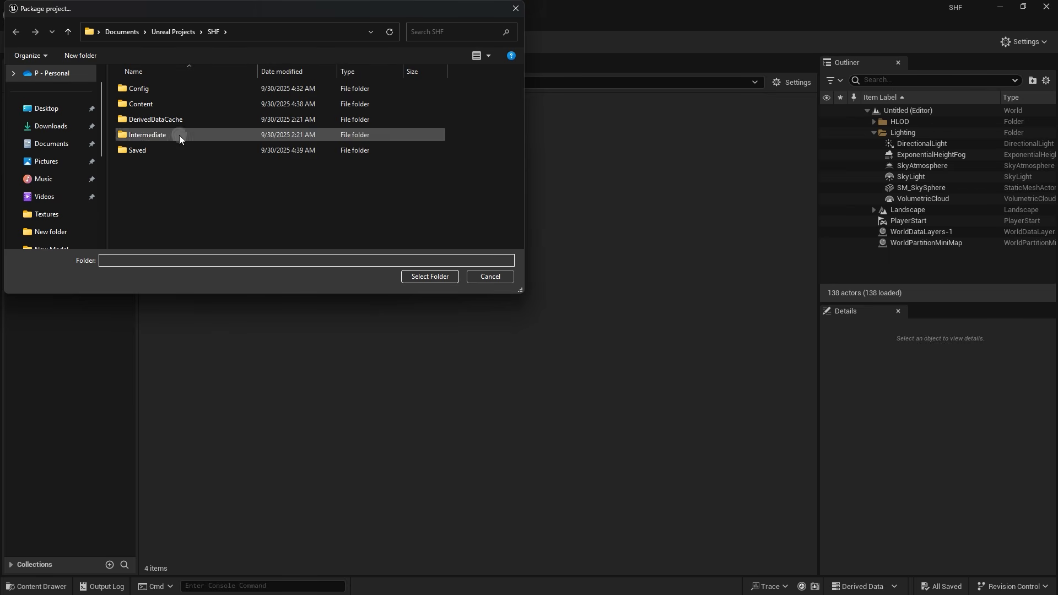
click(427, 276)
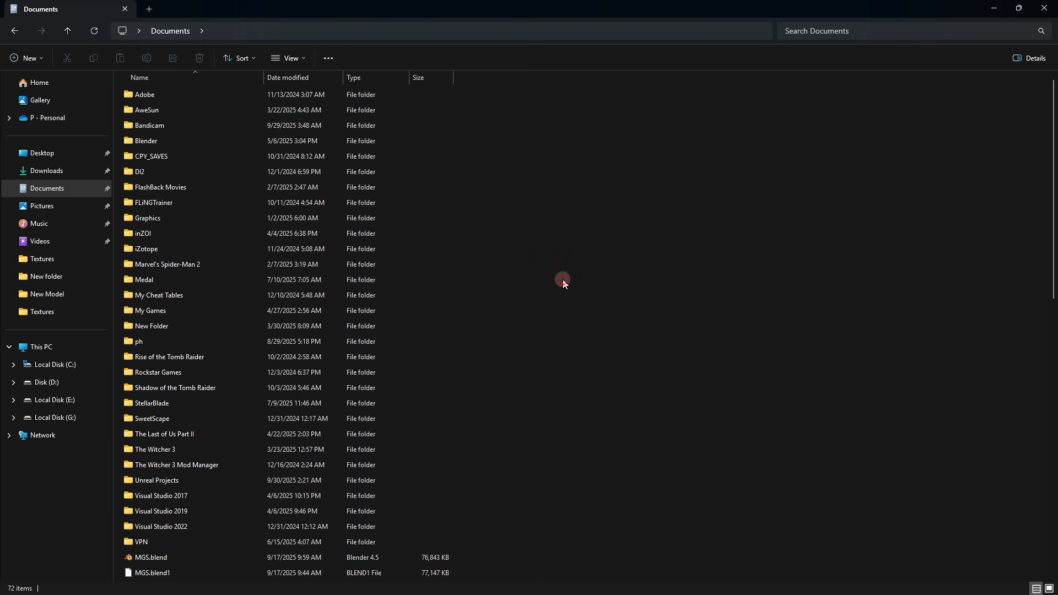
Open the packaged build's Paks folder at Documents > Unreal Projects > SHF > Windows > SHF > Content > Paks
click(79, 192)
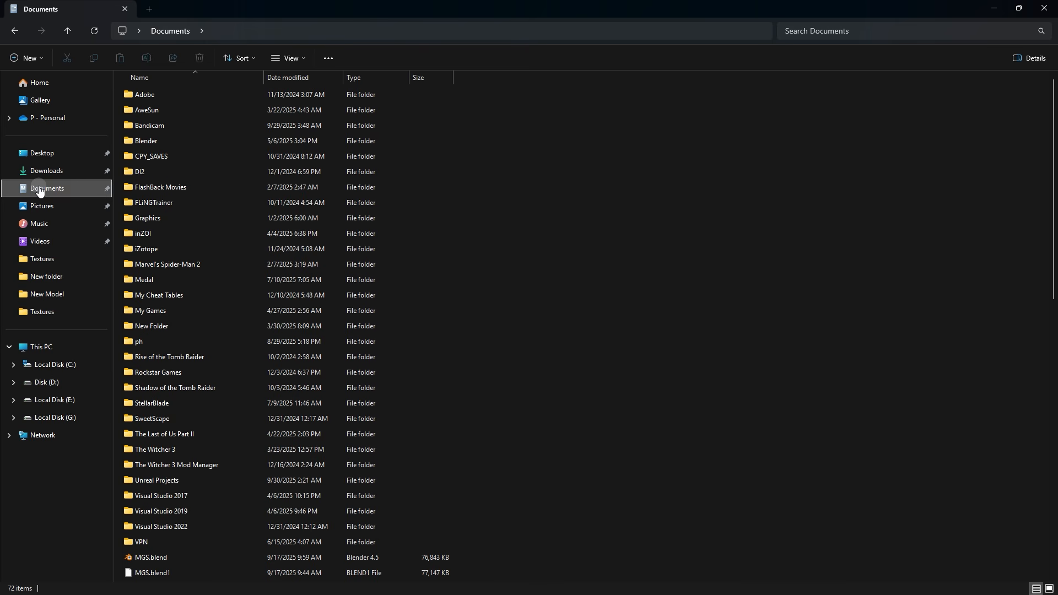
click(153, 483)
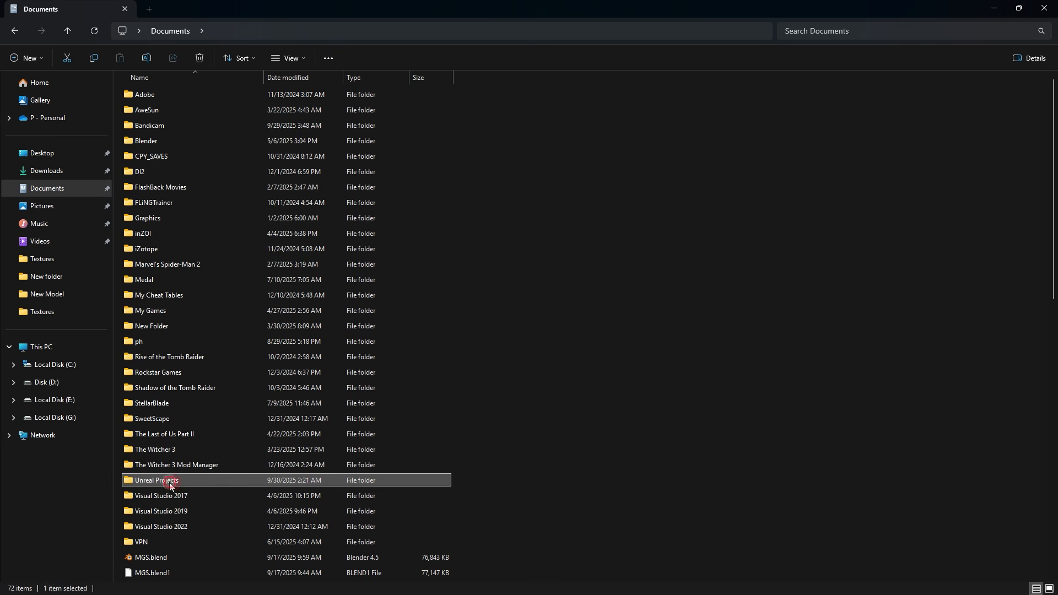
double_click(185, 481)
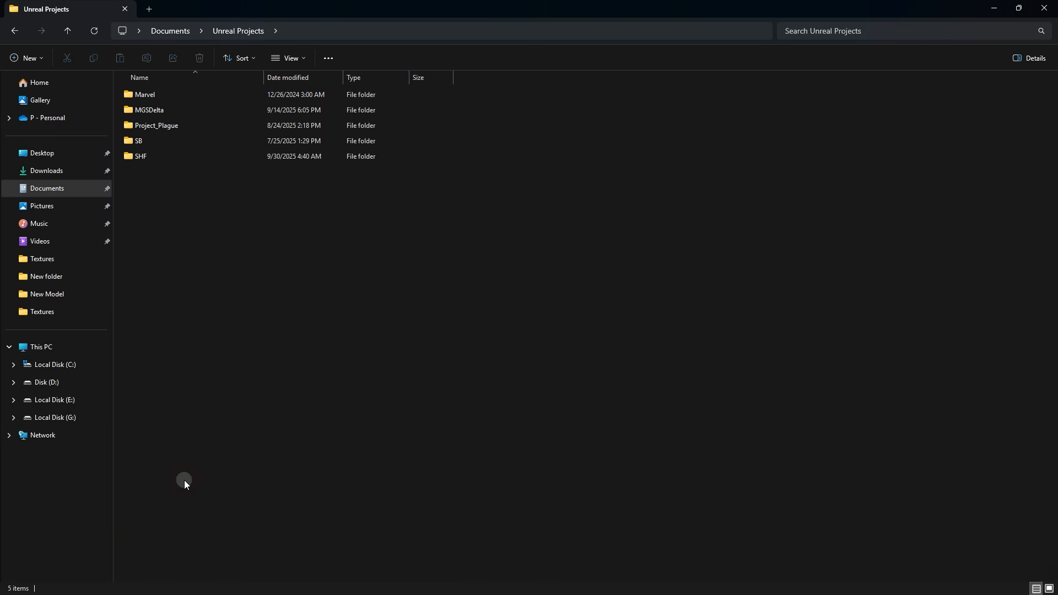
click(150, 157)
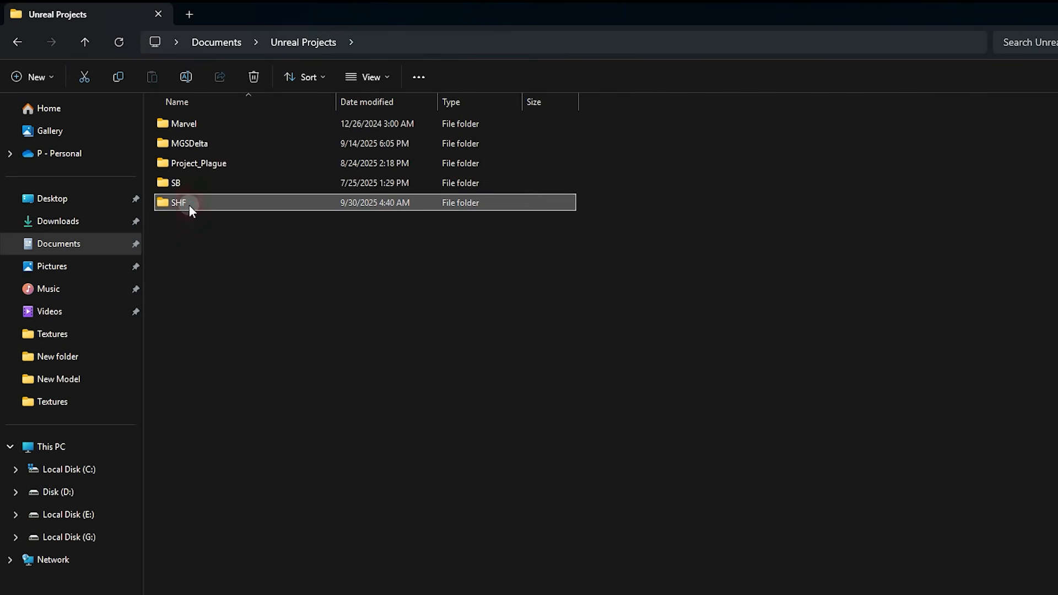
double_click(172, 188)
click(185, 243)
double_click(216, 243)
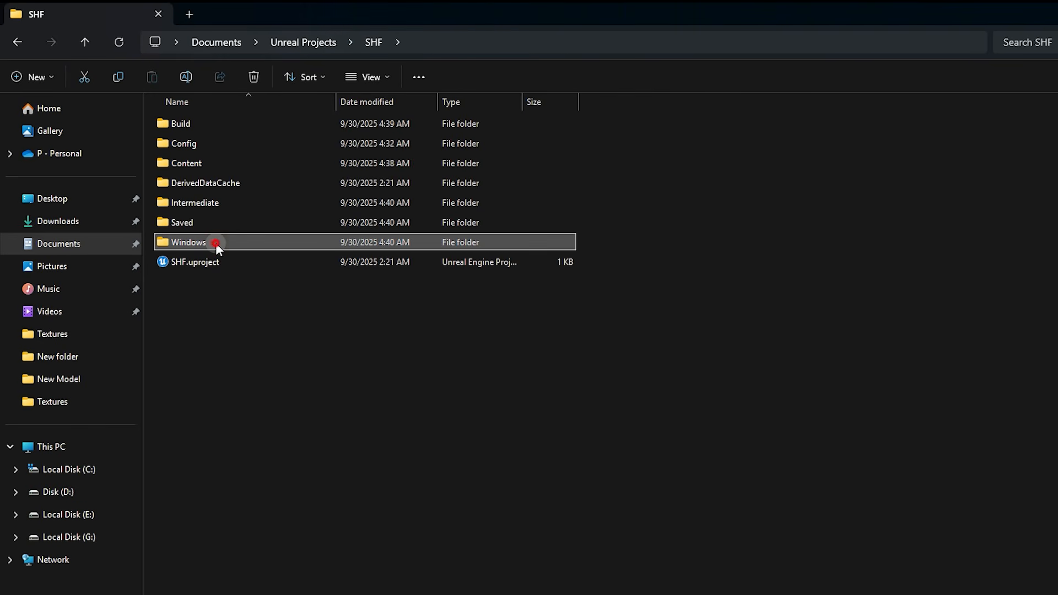
click(197, 146)
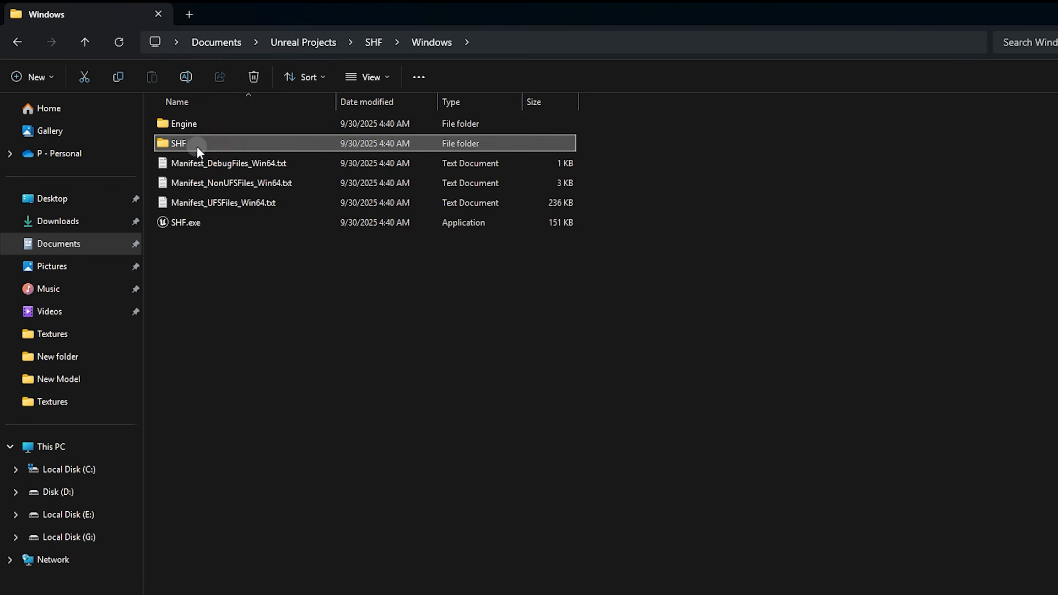
double_click(197, 147)
click(215, 124)
double_click(215, 124)
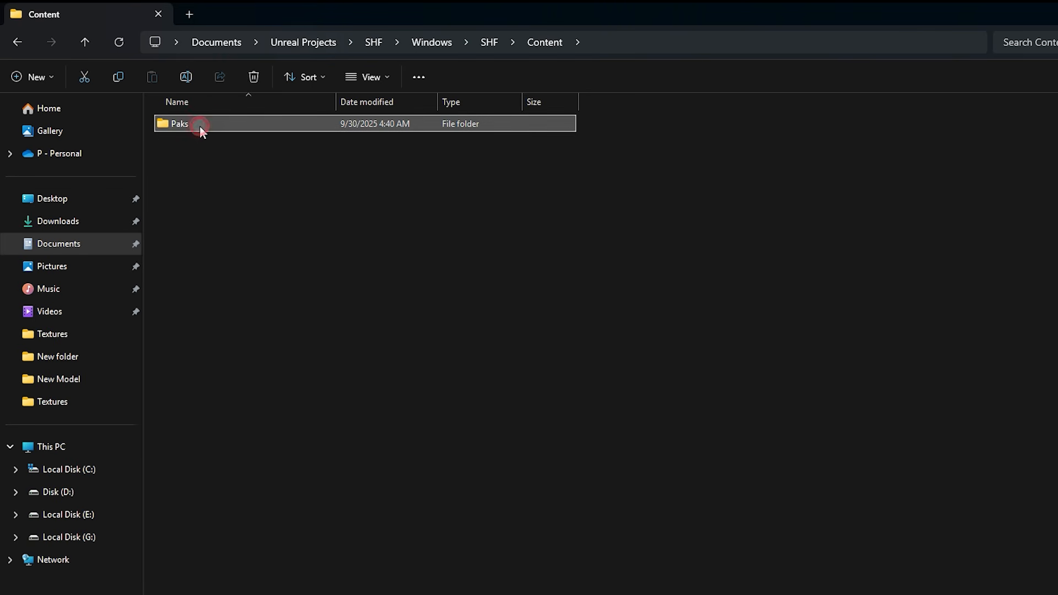
double_click(200, 126)
drag(238, 316, 263, 127)
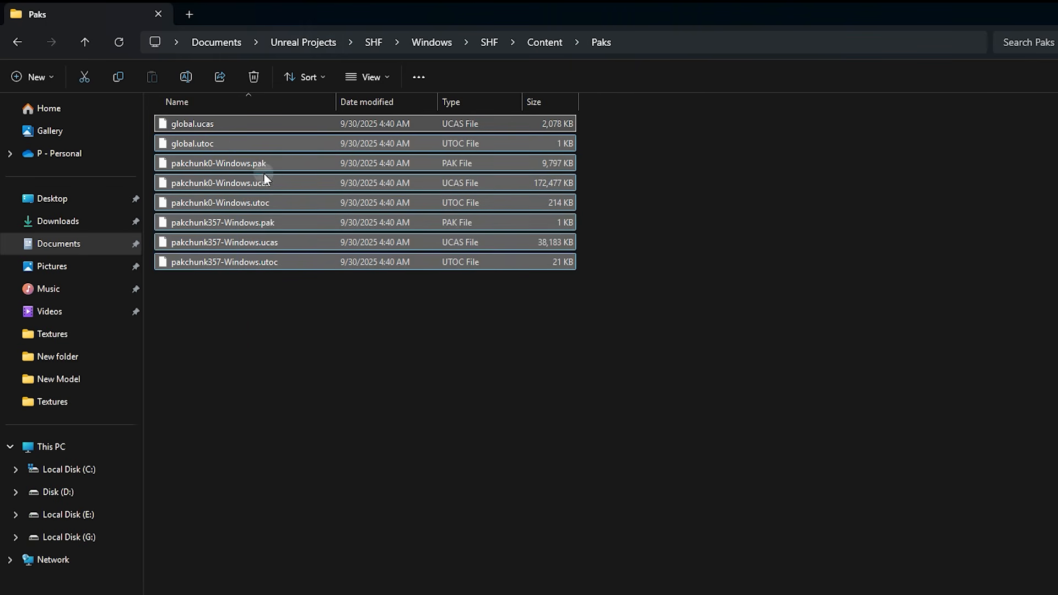
Rename pakchunk357-Windows.pak to MyMod_P.pak
click(223, 222)
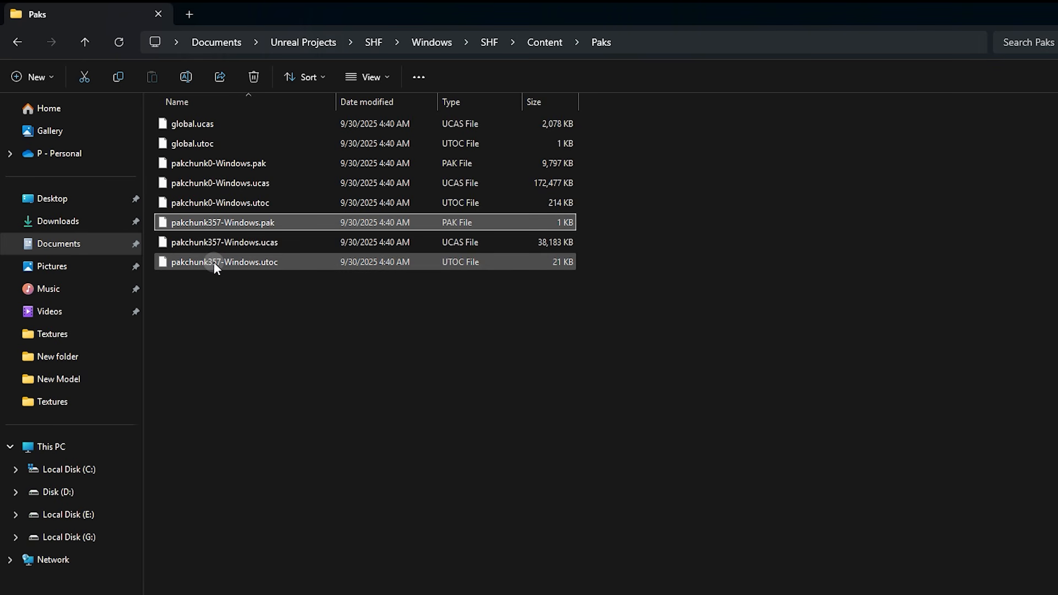
drag(222, 332, 261, 225)
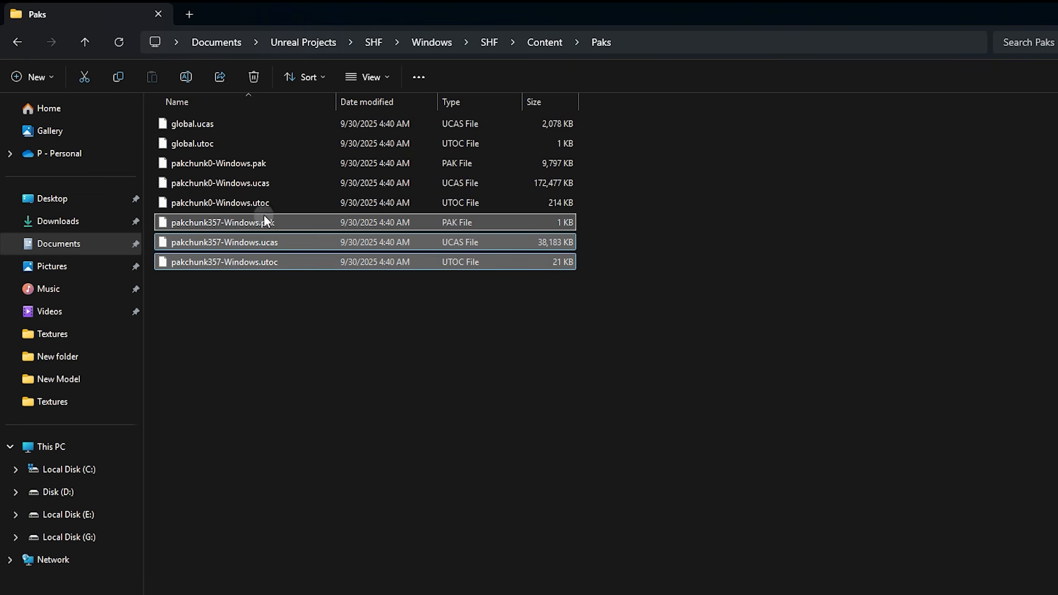
click(230, 275)
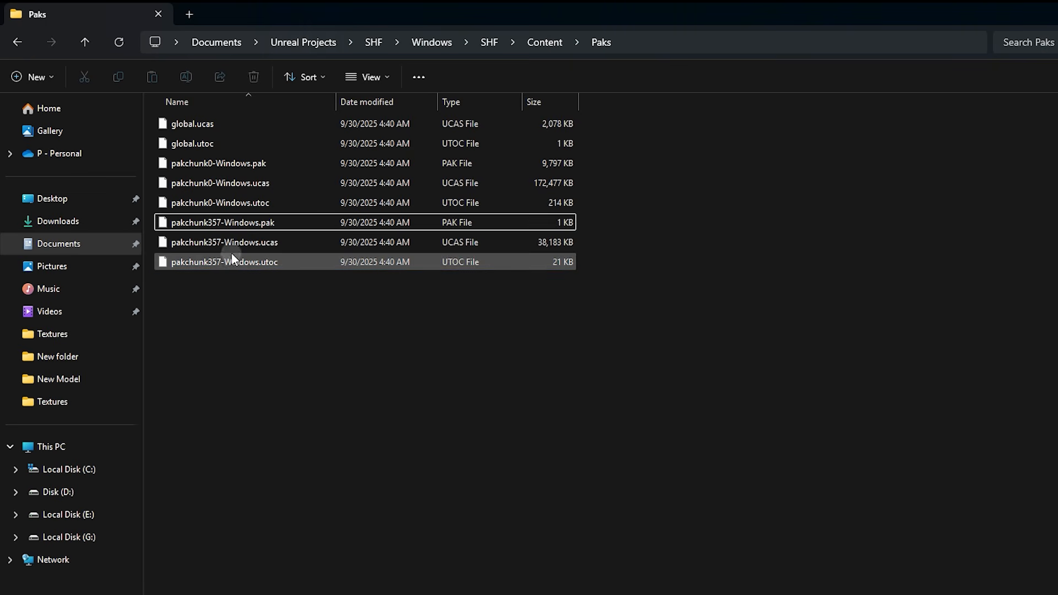
click(228, 221)
click(223, 220)
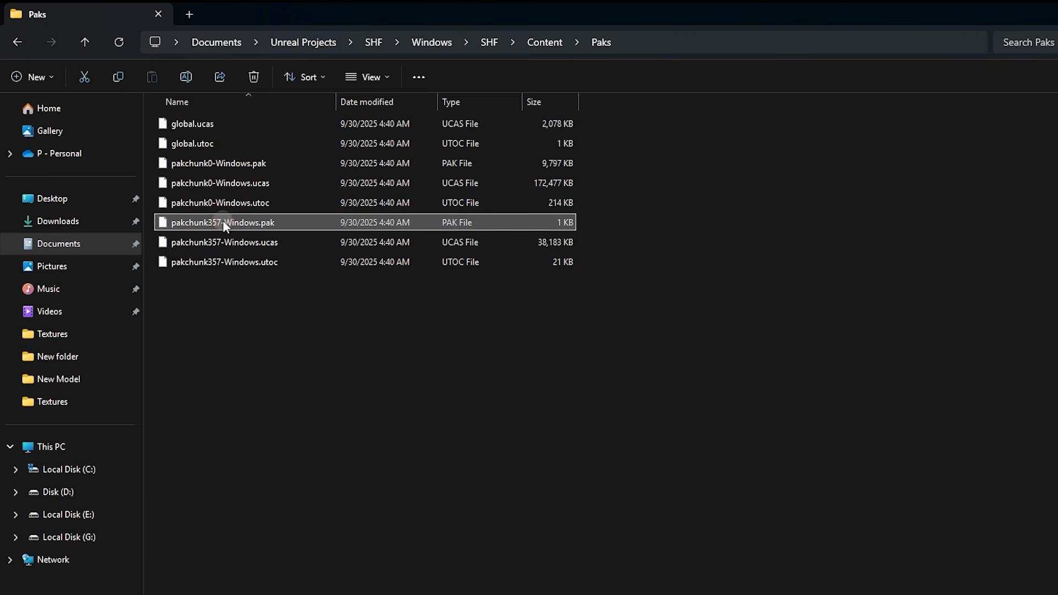
text(MyMod)
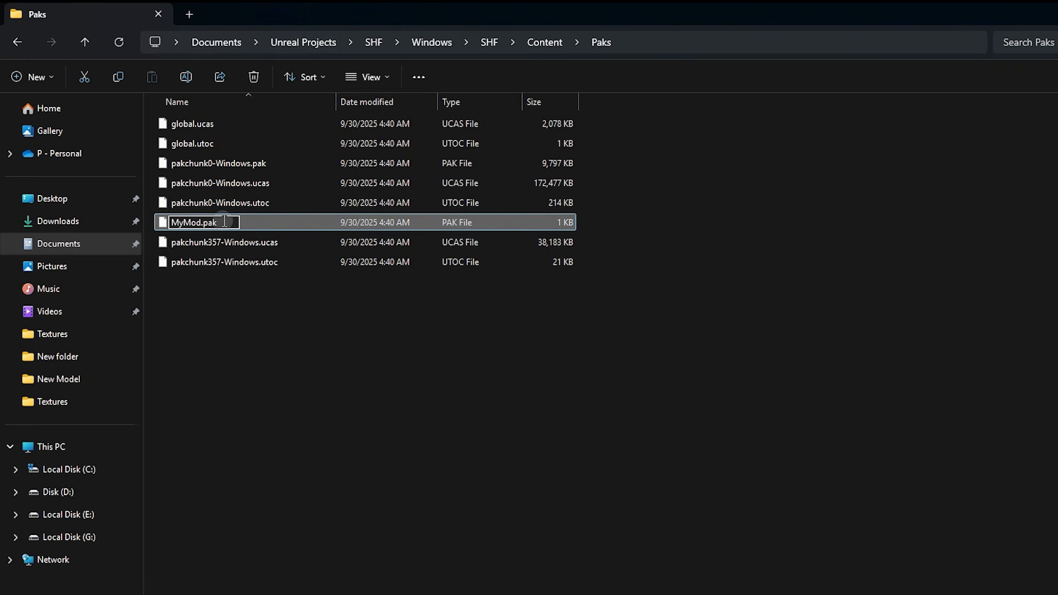
text(_P)
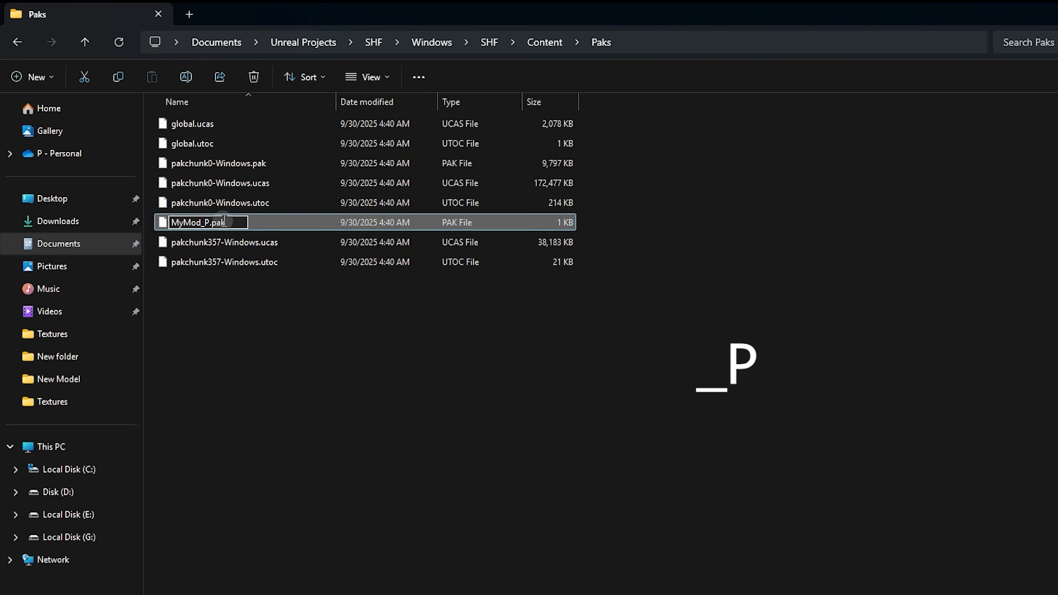
drag(200, 223, 205, 224)
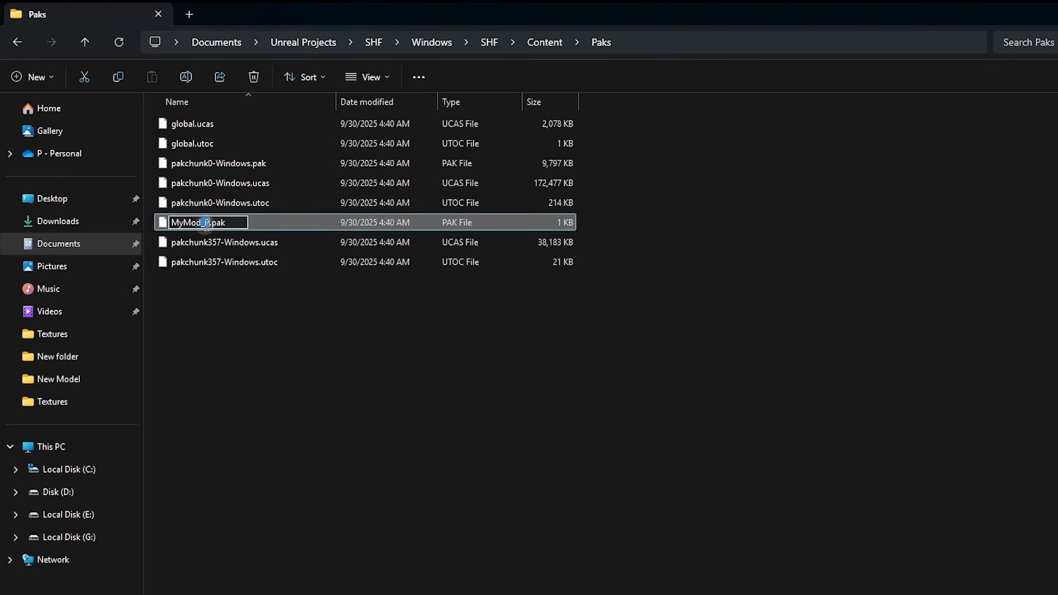
drag(208, 225, 180, 225)
Rename the pakchunk357-Windows .ucas and .utoc files to MyMod_P, keeping their extensions
click(195, 237)
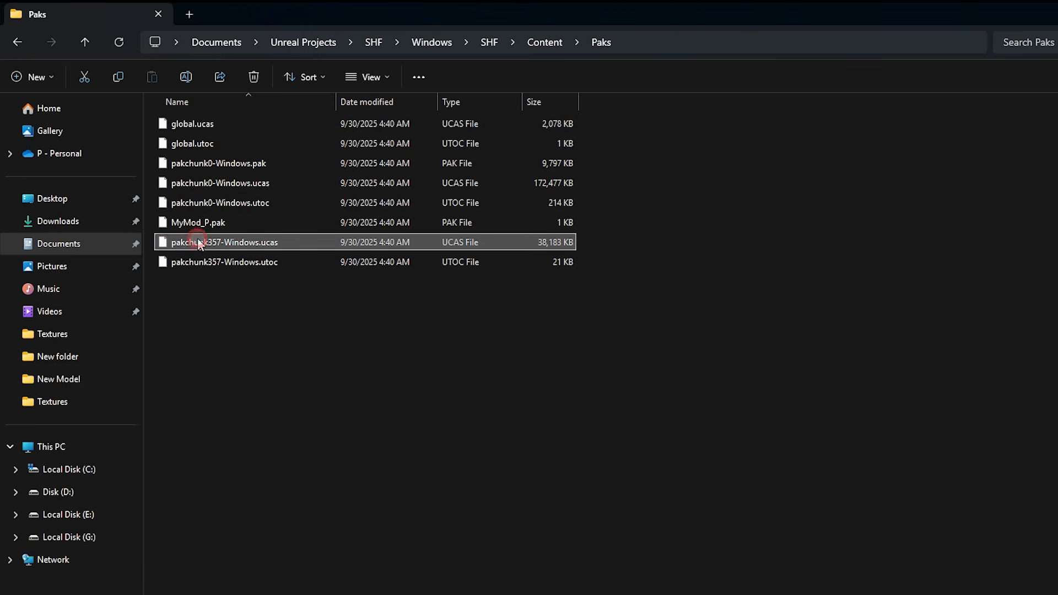
click(193, 242)
text(MyMod_P)
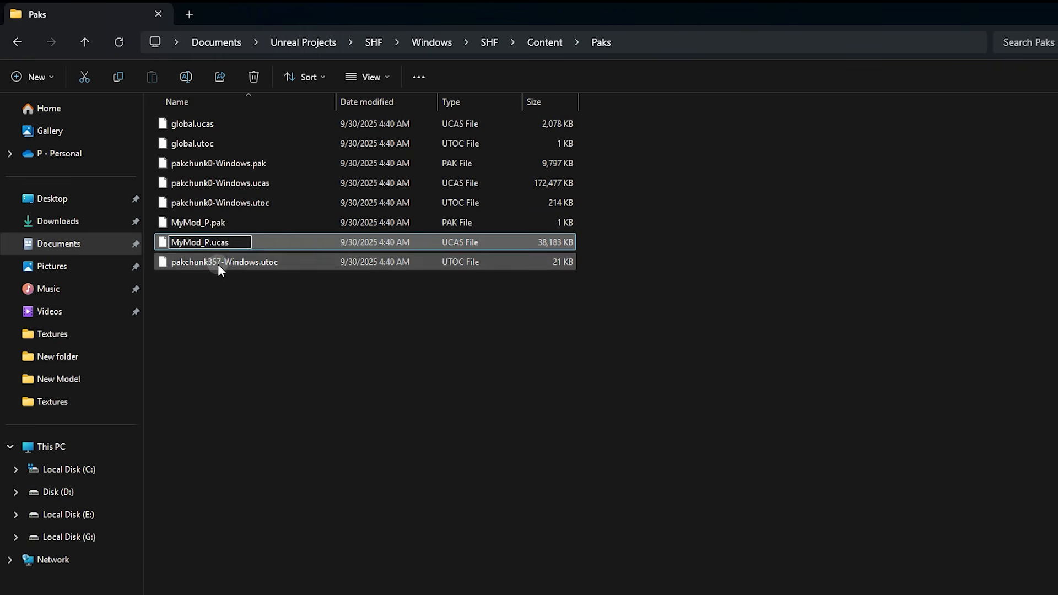
click(217, 264)
click(202, 264)
text(MyMod_P)
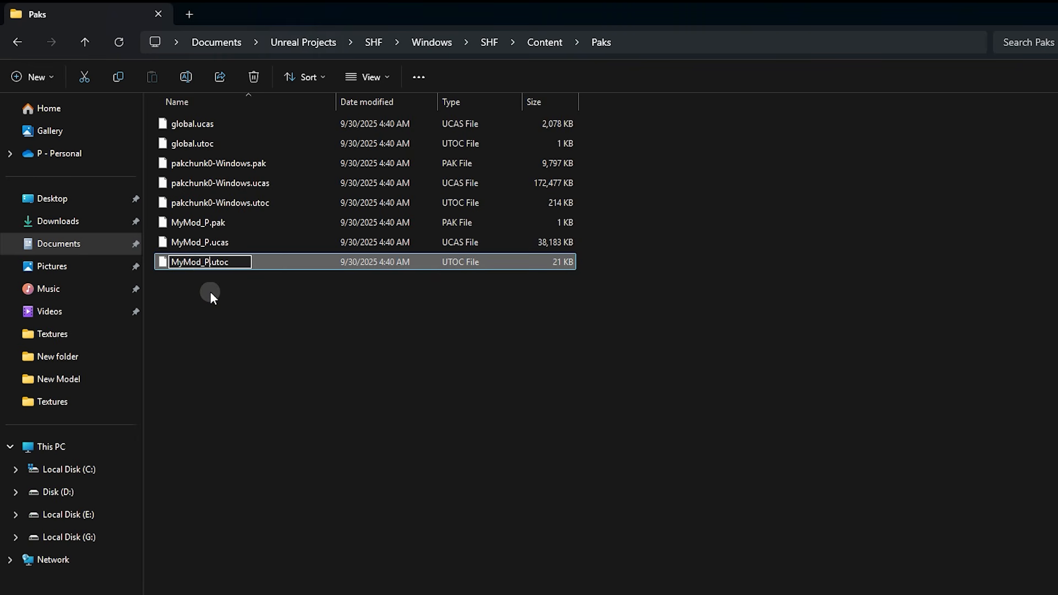
click(210, 292)
Copy the three files MyMod_P.pak, MyMod_P.ucas and MyMod_P.utoc
drag(199, 330, 237, 220)
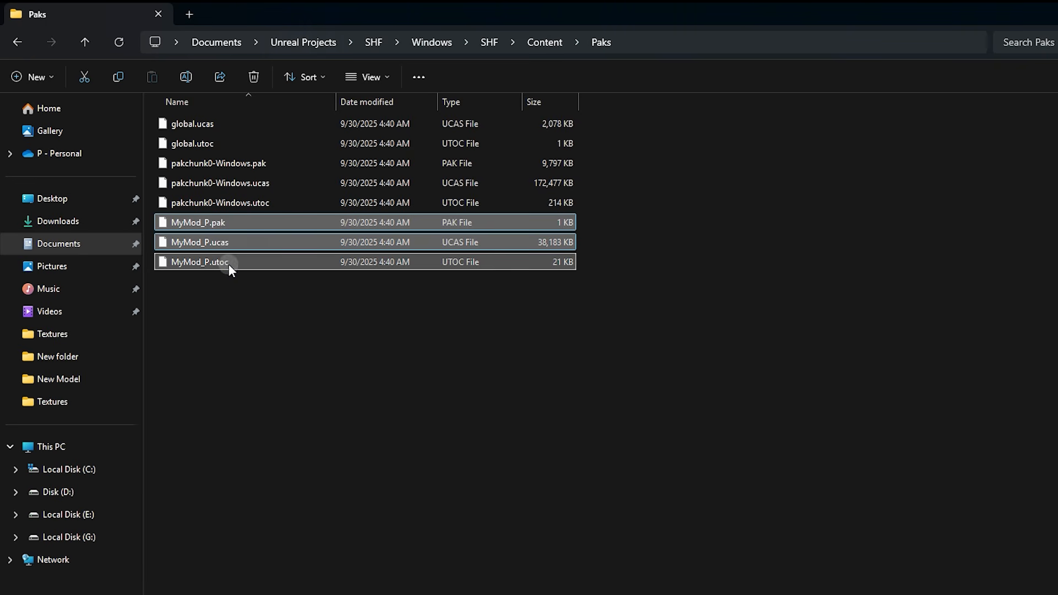
right_click(247, 263)
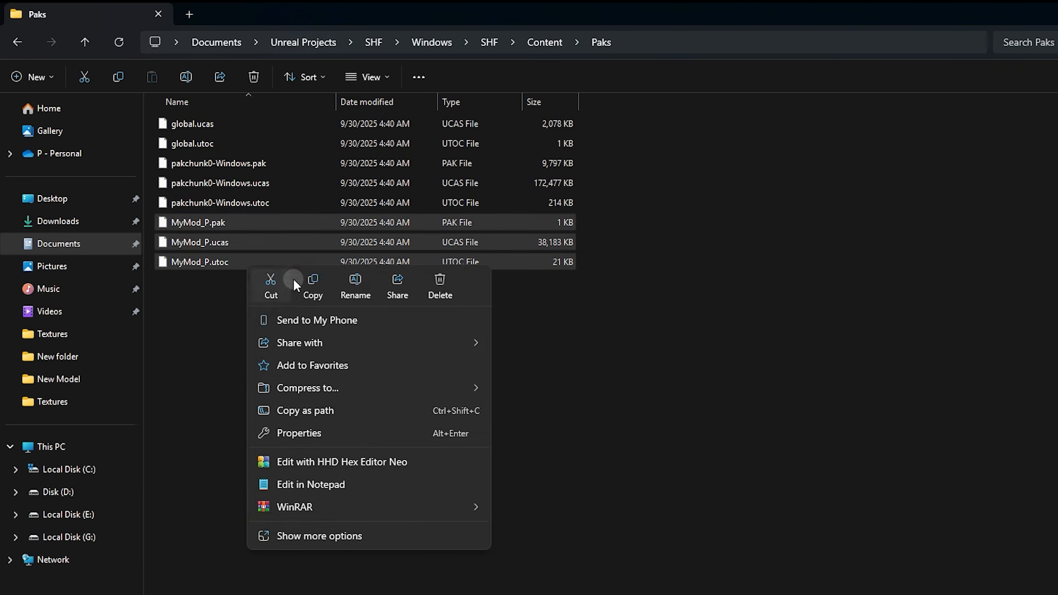
click(314, 287)
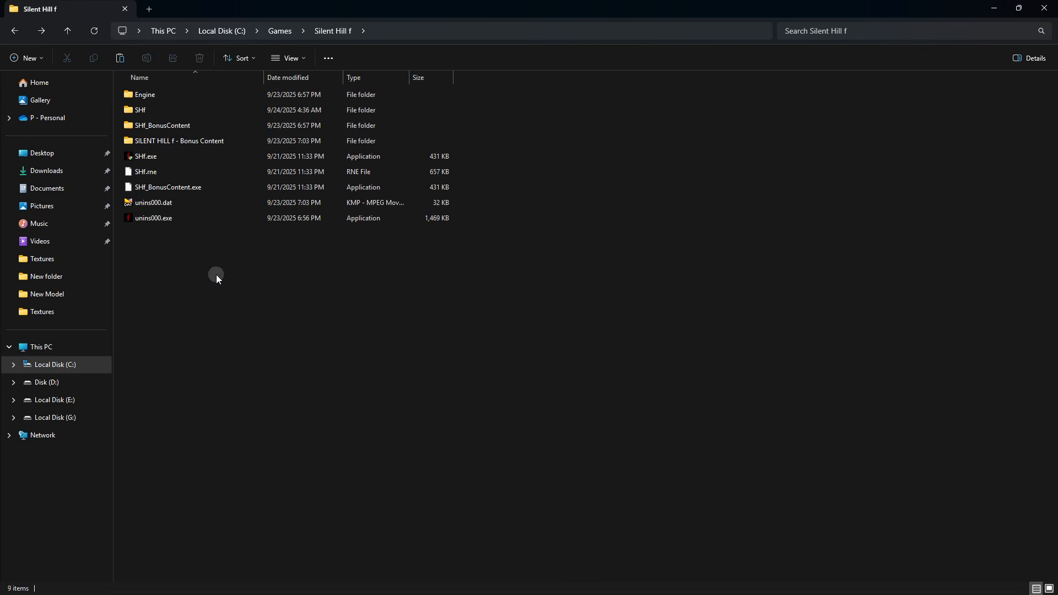
Open the game's Paks folder from the Silent Hill f installation through SHf and Content
drag(215, 275, 203, 91)
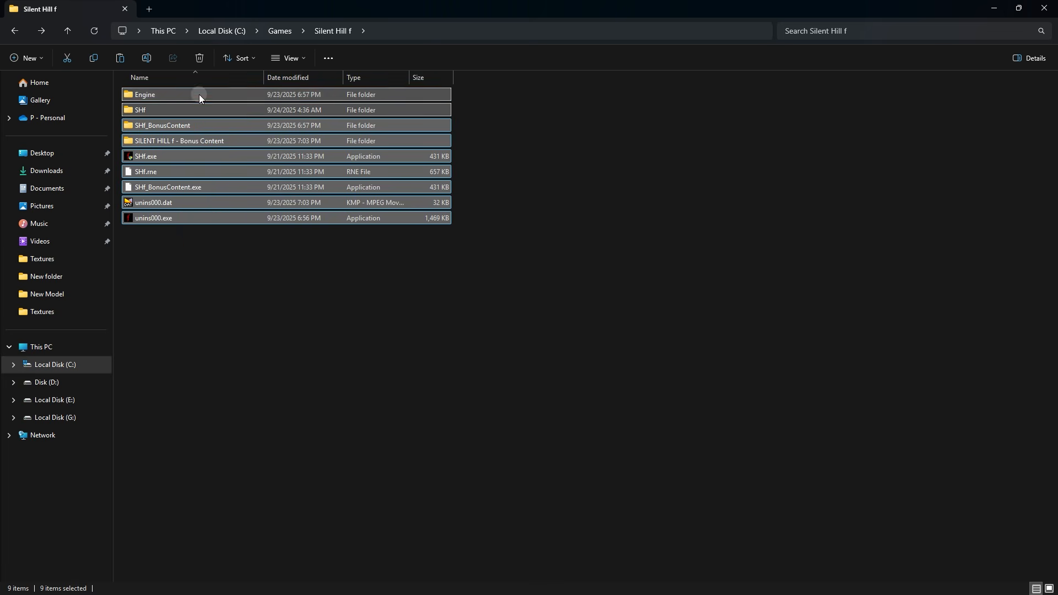
click(154, 110)
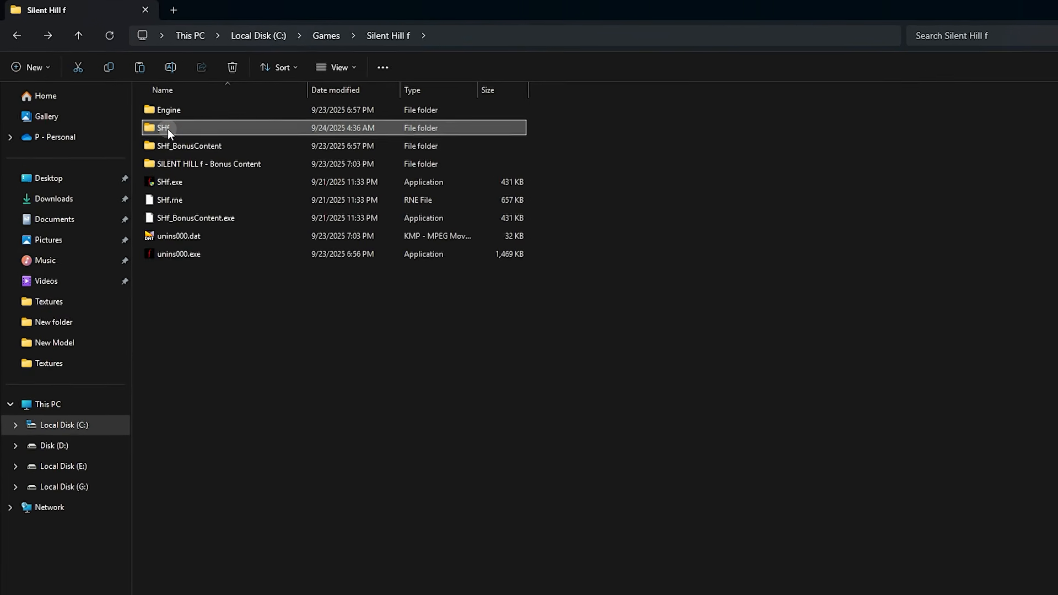
double_click(181, 129)
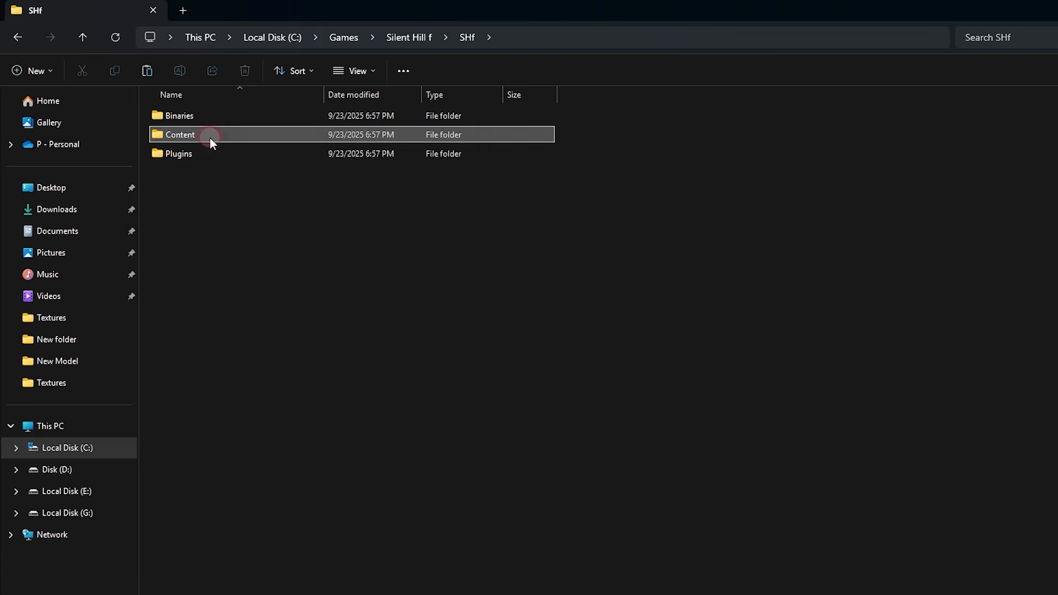
double_click(209, 137)
double_click(189, 158)
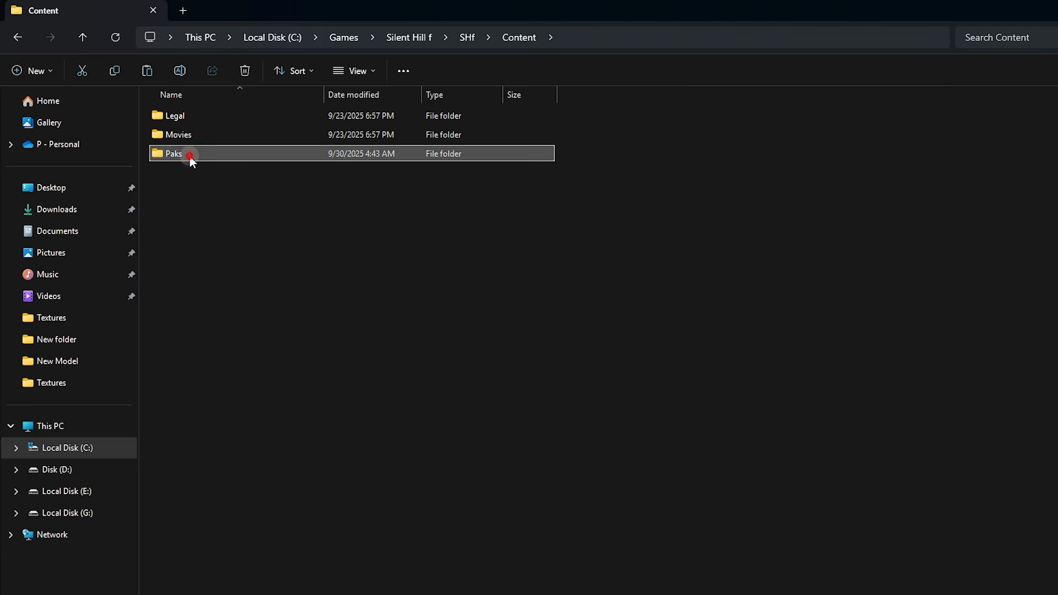
Create a new folder named ~Mods inside the game's Paks folder
right_click(220, 245)
mouse_move(285, 392)
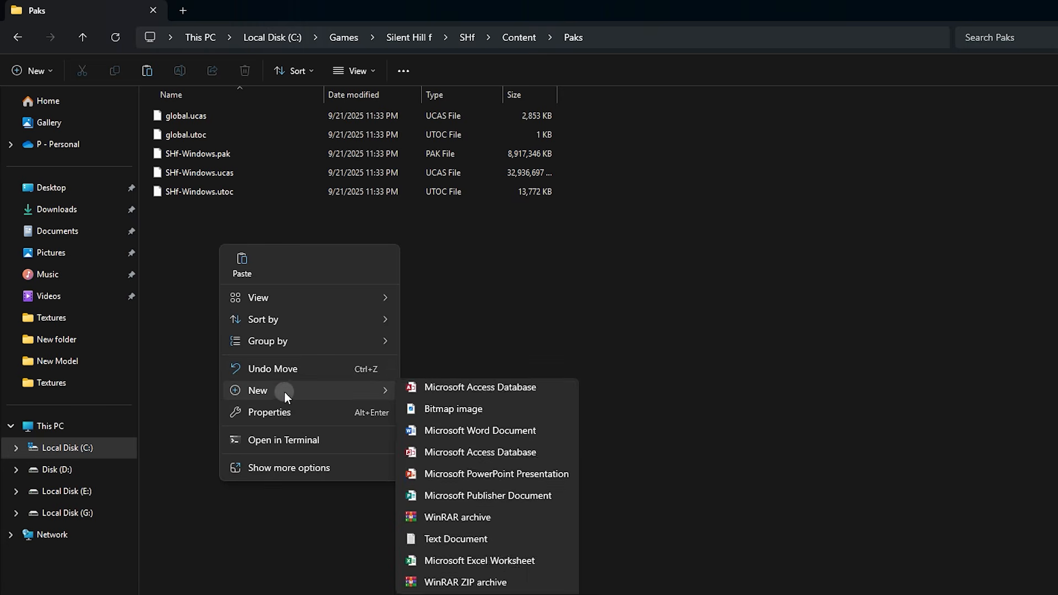
click(429, 395)
text(~Mods)
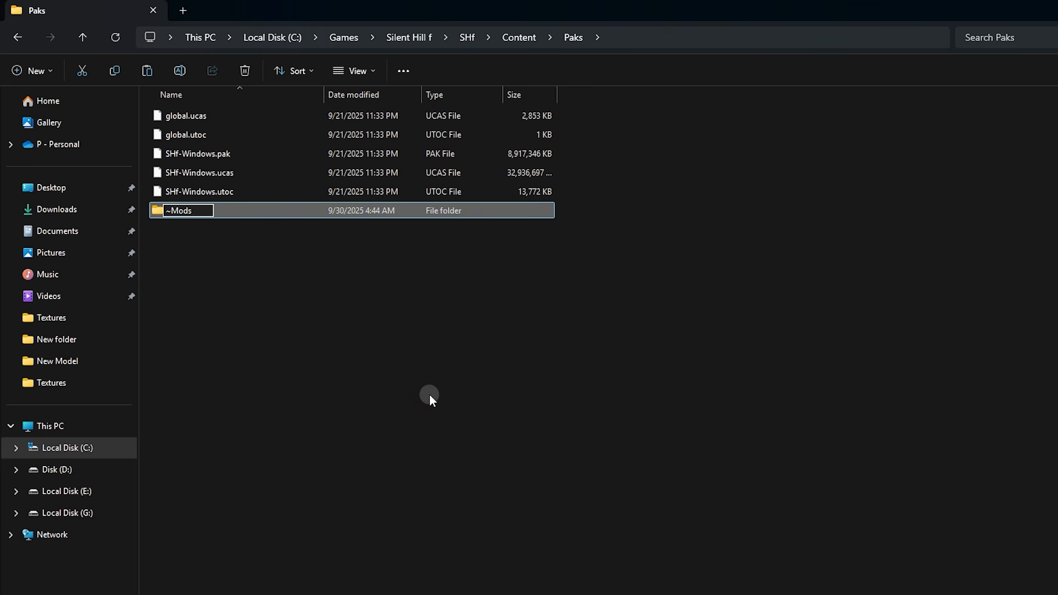
click(429, 395)
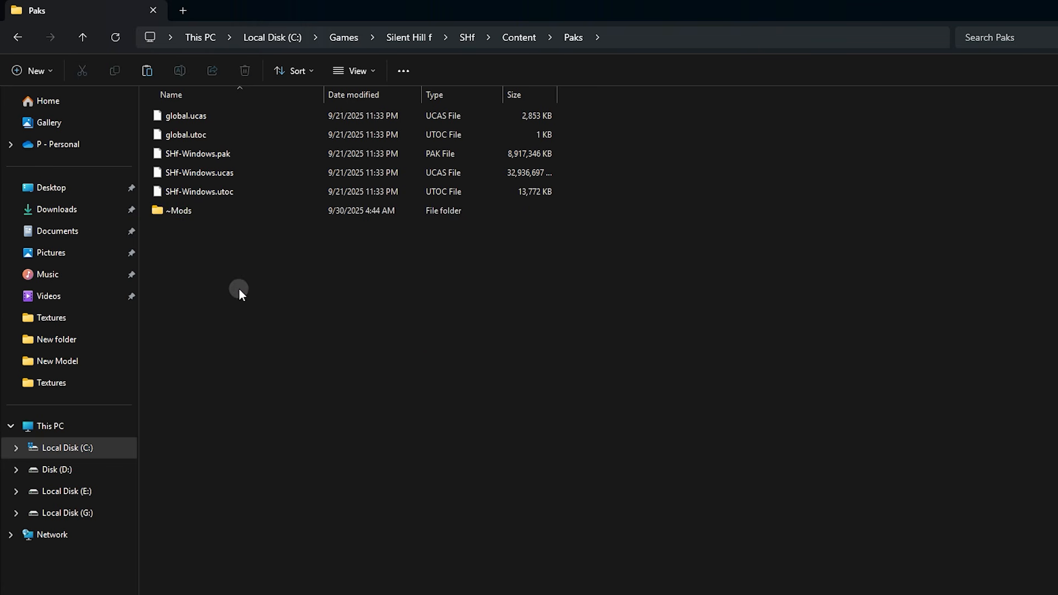
Paste the three copied MyMod_P files into the ~Mods folder
double_click(197, 211)
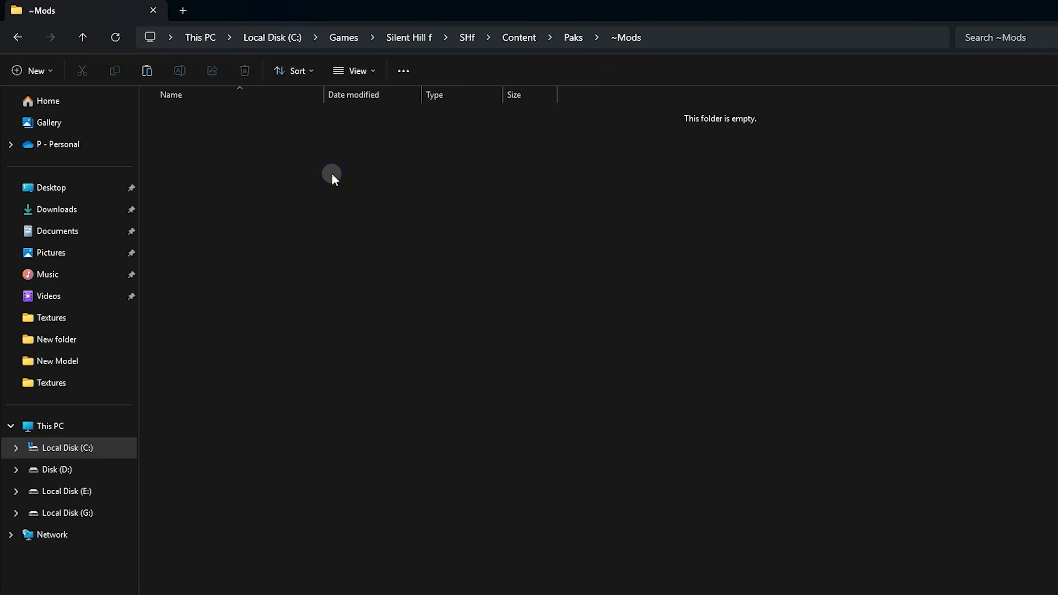
right_click(331, 174)
click(353, 190)
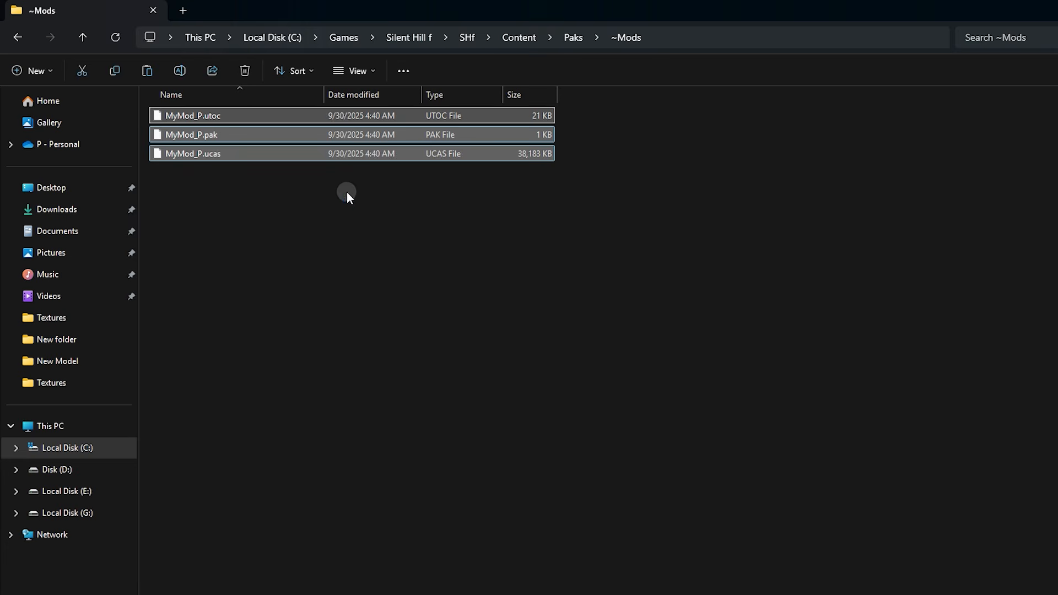
drag(202, 214, 223, 113)
click(258, 185)
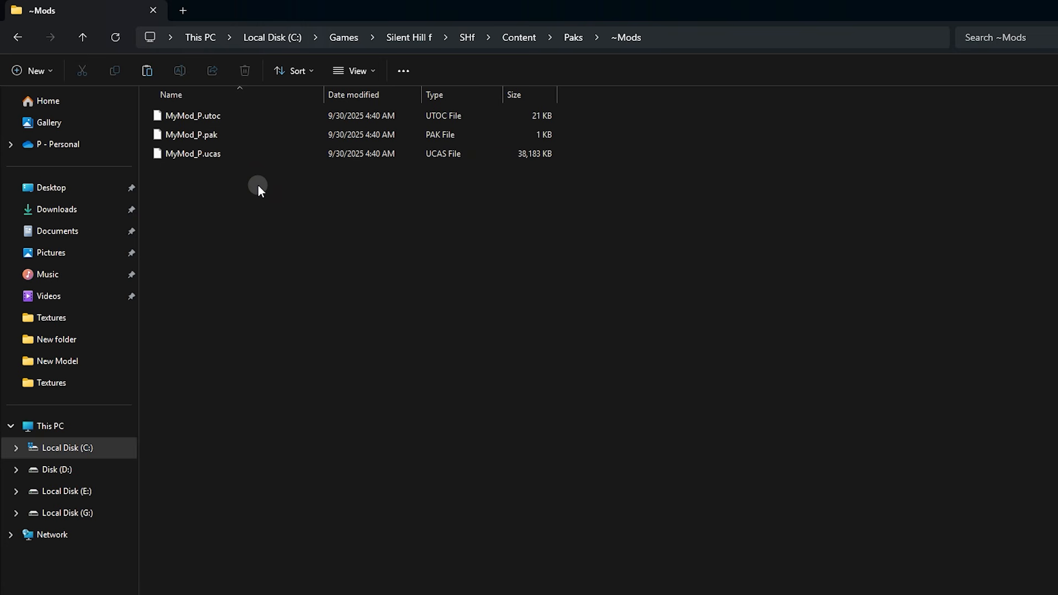
drag(258, 186, 212, 119)
click(251, 183)
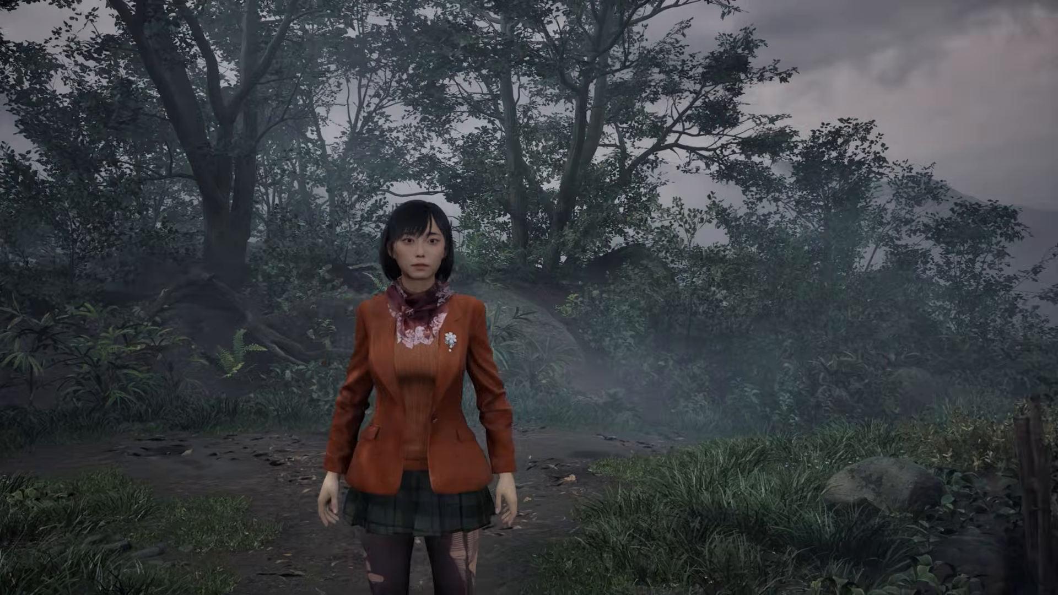
key(w)
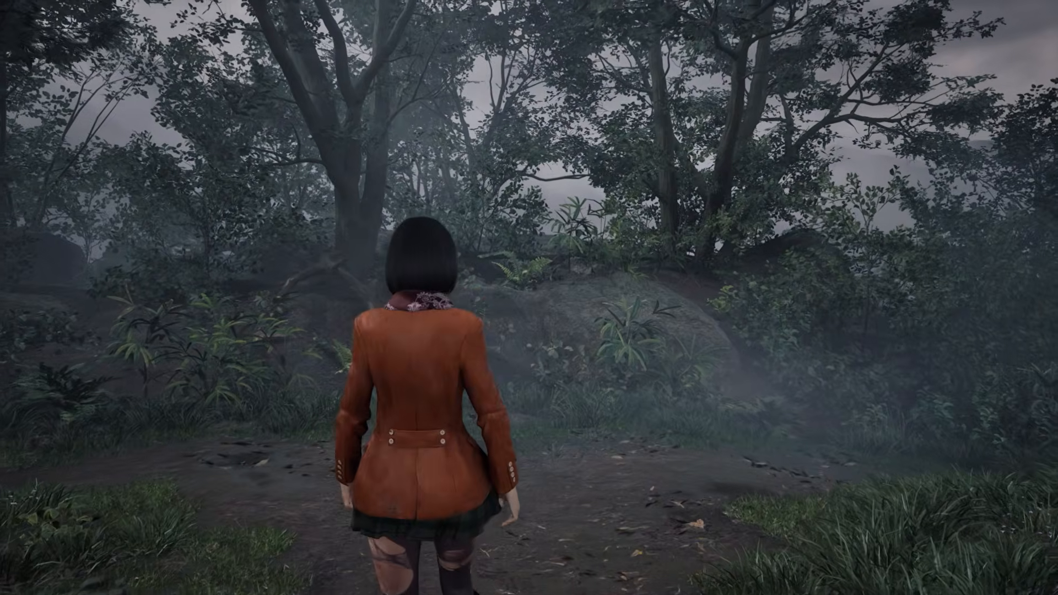